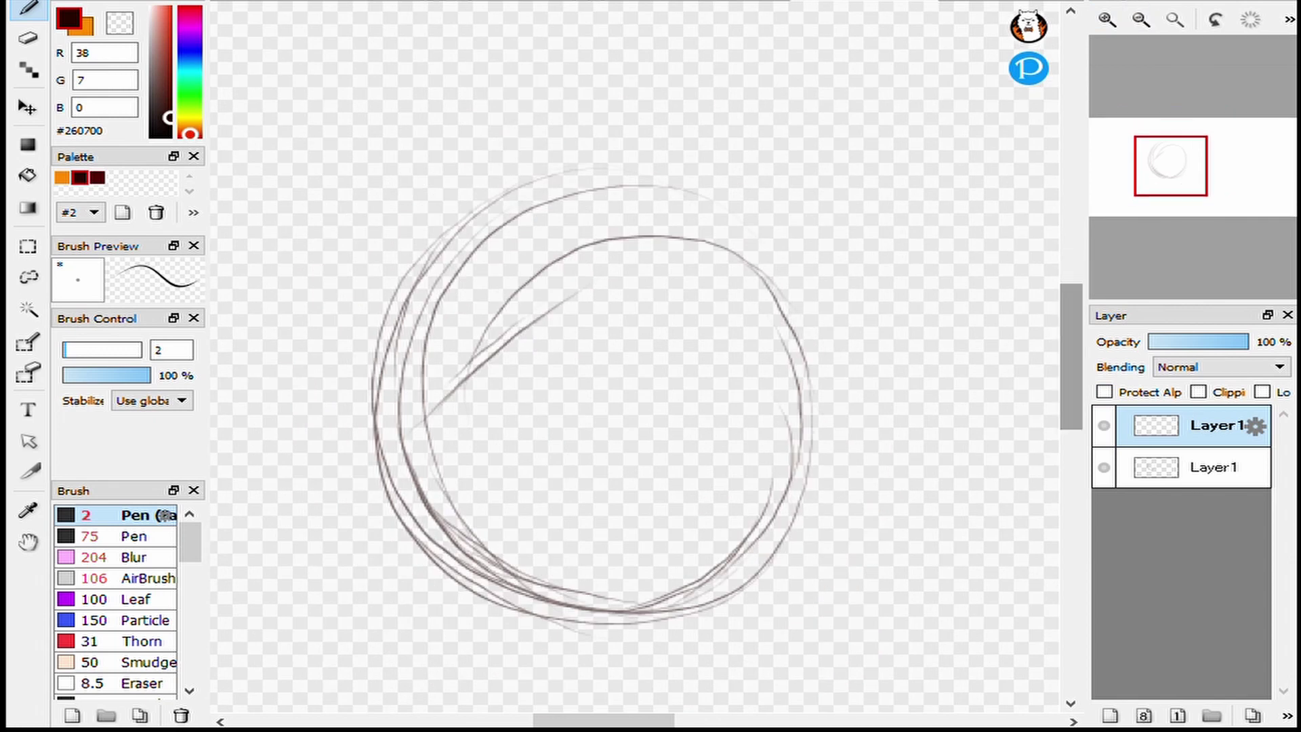
Sketch a long curved line sweeping across the guide circle and a short curved line beneath it for the face.
{"action": "scroll", "coordinate": [637, 339], "scroll_direction": "down", "scroll_amount": 3}
{"action": "left_click_drag", "start_coordinate": [401, 347], "coordinate": [508, 345]}
{"action": "mouse_move", "coordinate": [594, 288]}
{"action": "left_mouse_down"}
{"action": "mouse_move", "coordinate": [416, 339]}
{"action": "mouse_move", "coordinate": [710, 201]}
{"action": "left_mouse_up"}
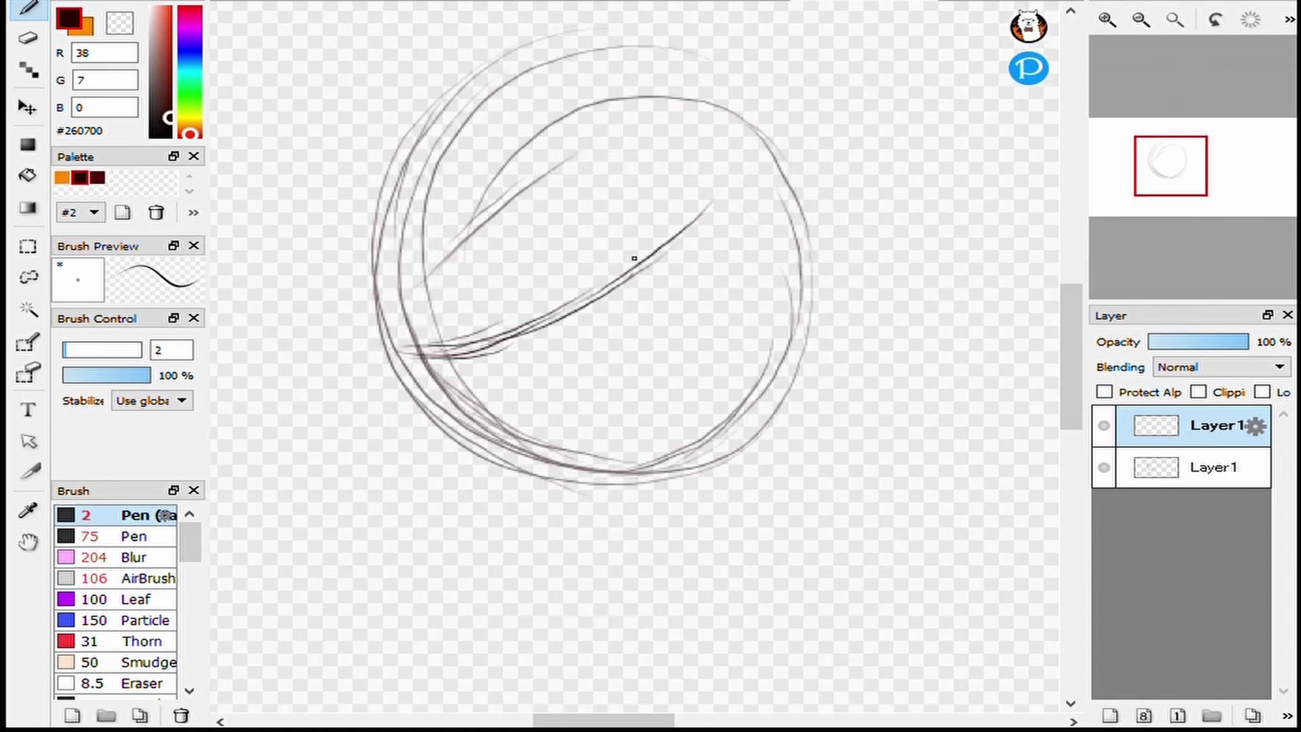
{"action": "left_click_drag", "start_coordinate": [518, 360], "coordinate": [610, 492]}
{"action": "left_click_drag", "start_coordinate": [521, 373], "coordinate": [631, 502]}
Reduce the guide circle layer's opacity to 57% and sketch the head's jaw, side and top contours on the upper layer.
{"action": "left_click", "coordinate": [1214, 468]}
{"action": "left_click", "coordinate": [1216, 343]}
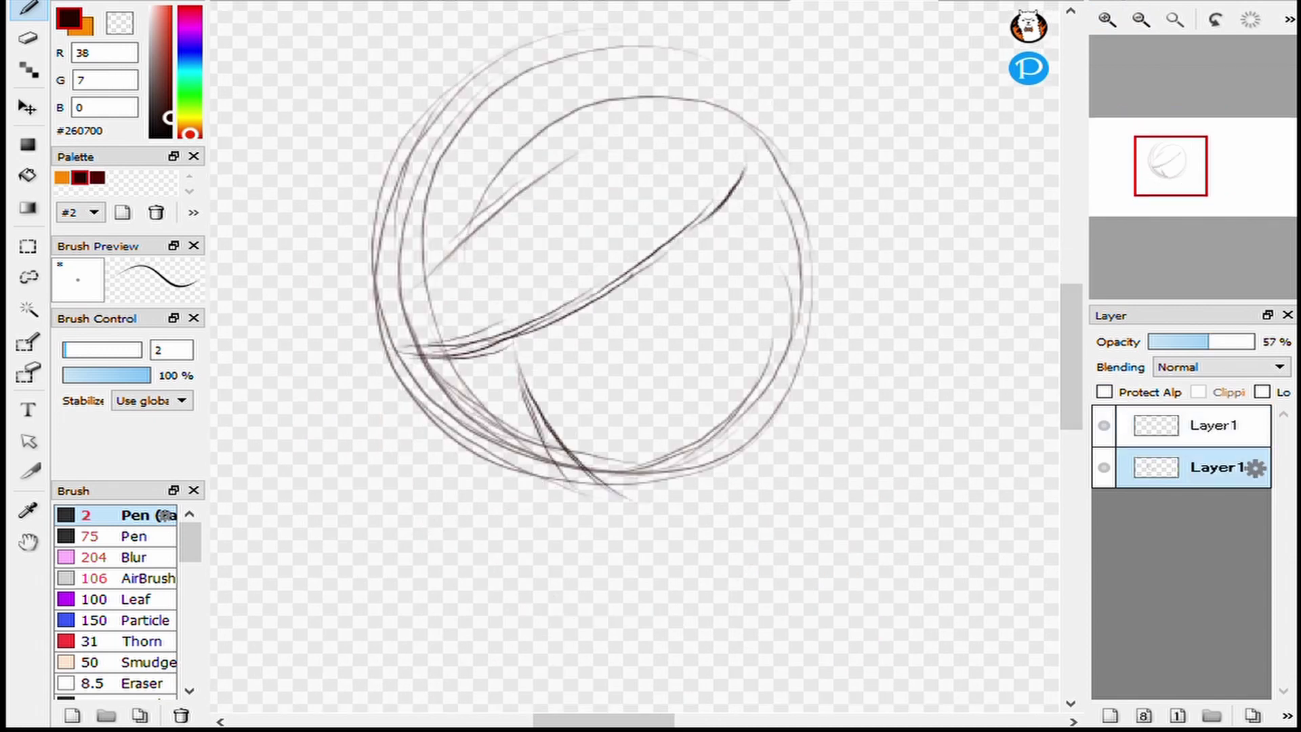
{"action": "left_click", "coordinate": [1214, 426]}
{"action": "left_click_drag", "start_coordinate": [404, 373], "coordinate": [589, 528]}
{"action": "left_click_drag", "start_coordinate": [447, 430], "coordinate": [637, 529]}
{"action": "left_click_drag", "start_coordinate": [396, 360], "coordinate": [508, 498]}
{"action": "mouse_move", "coordinate": [434, 434]}
{"action": "left_mouse_down"}
{"action": "mouse_move", "coordinate": [685, 525]}
{"action": "mouse_move", "coordinate": [786, 444]}
{"action": "mouse_move", "coordinate": [818, 397]}
{"action": "mouse_move", "coordinate": [776, 189]}
{"action": "left_mouse_up"}
{"action": "left_click_drag", "start_coordinate": [821, 298], "coordinate": [766, 181]}
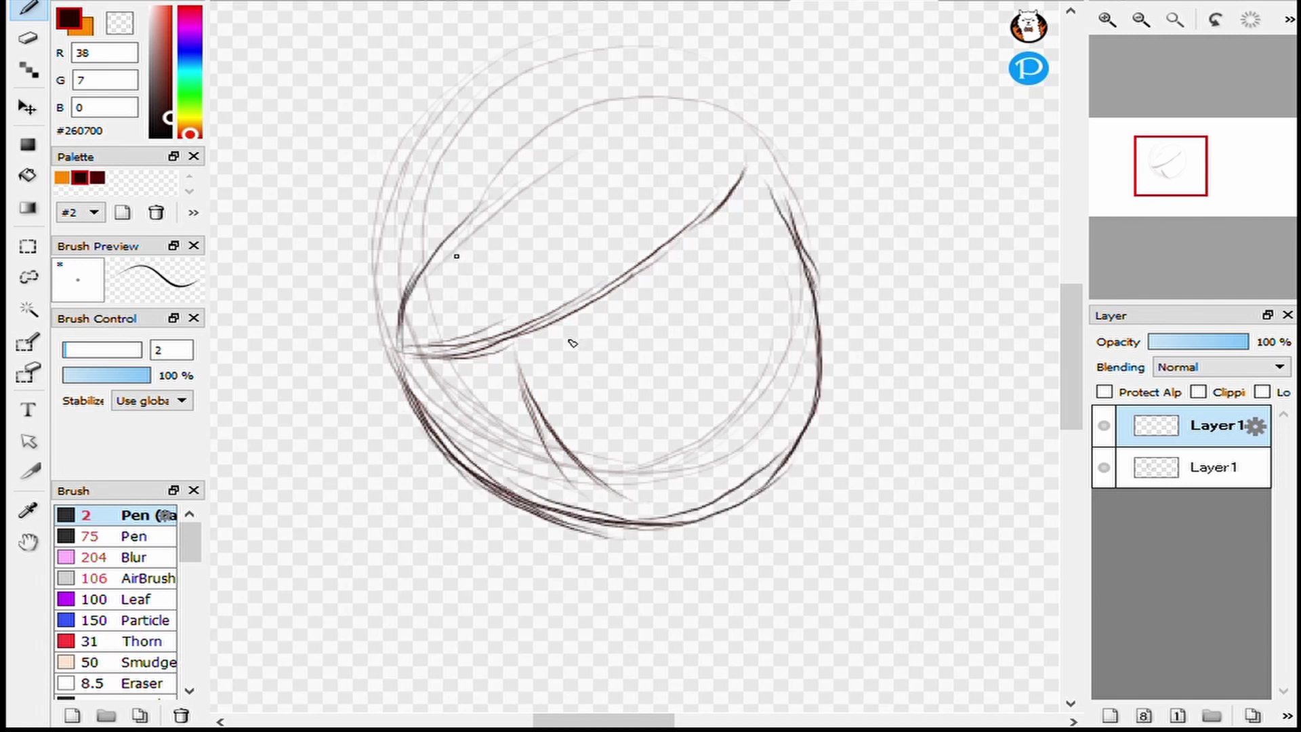
{"action": "mouse_move", "coordinate": [427, 279]}
{"action": "left_mouse_down"}
{"action": "mouse_move", "coordinate": [509, 205]}
{"action": "mouse_move", "coordinate": [639, 147]}
{"action": "left_mouse_up"}
Fade the head sketch and, on the lower layer, draw the inner curved horn rising to a pointed tip.
{"action": "left_click_drag", "start_coordinate": [1247, 342], "coordinate": [1152, 342]}
{"action": "left_click", "coordinate": [1213, 467]}
{"action": "left_click", "coordinate": [1108, 19]}
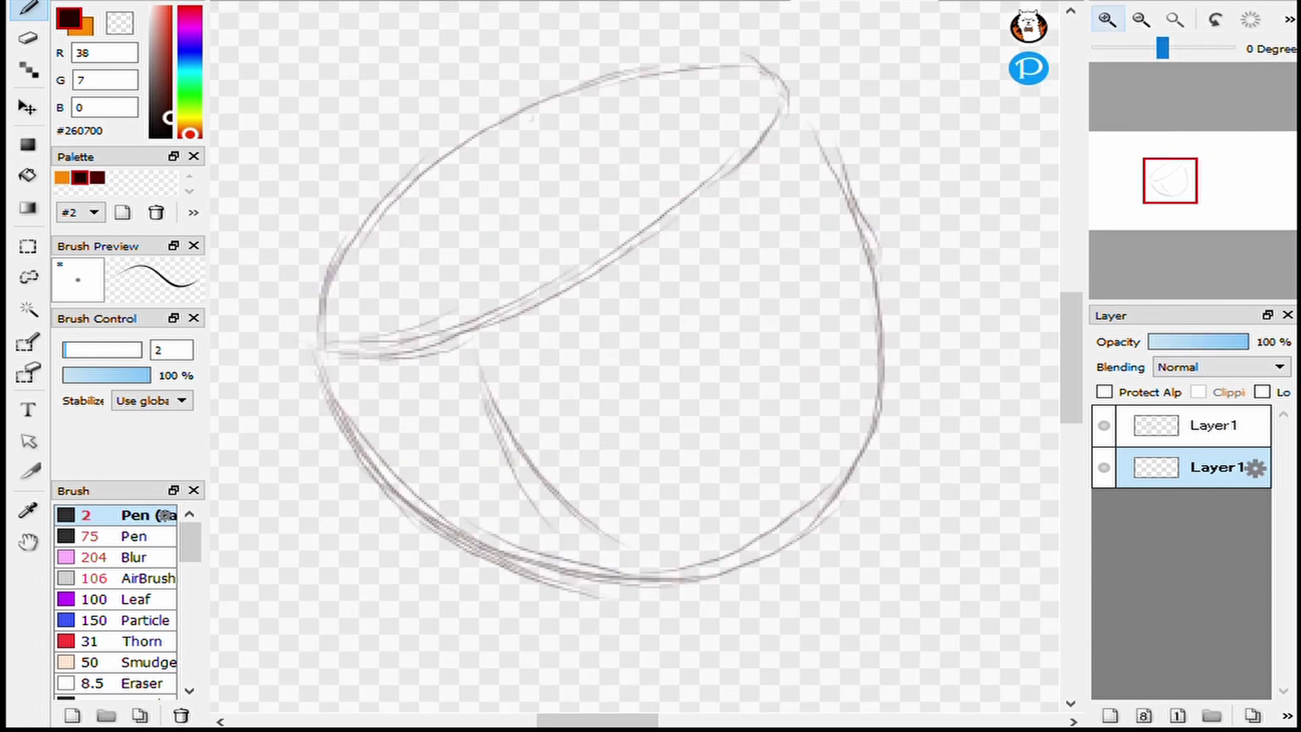
{"action": "left_click", "coordinate": [1107, 19]}
{"action": "scroll", "coordinate": [683, 273], "scroll_direction": "down", "scroll_amount": 1}
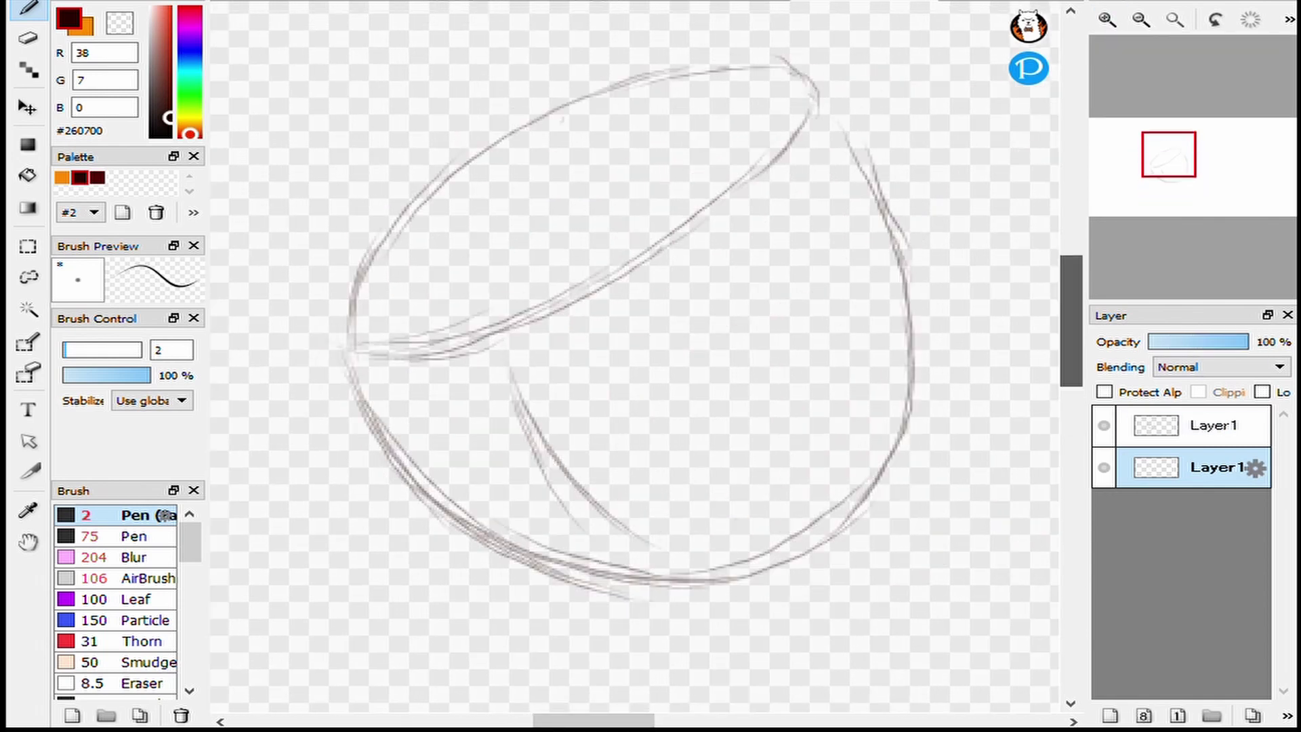
{"action": "scroll", "coordinate": [918, 300], "scroll_direction": "up", "scroll_amount": 5}
{"action": "mouse_move", "coordinate": [329, 204]}
{"action": "left_mouse_down"}
{"action": "mouse_move", "coordinate": [291, 386]}
{"action": "mouse_move", "coordinate": [406, 605]}
{"action": "mouse_move", "coordinate": [453, 654]}
{"action": "left_mouse_up"}
{"action": "mouse_move", "coordinate": [327, 203]}
{"action": "left_mouse_down"}
{"action": "mouse_move", "coordinate": [351, 347]}
{"action": "mouse_move", "coordinate": [394, 380]}
{"action": "mouse_move", "coordinate": [434, 504]}
{"action": "mouse_move", "coordinate": [601, 584]}
{"action": "mouse_move", "coordinate": [630, 585]}
{"action": "left_mouse_up"}
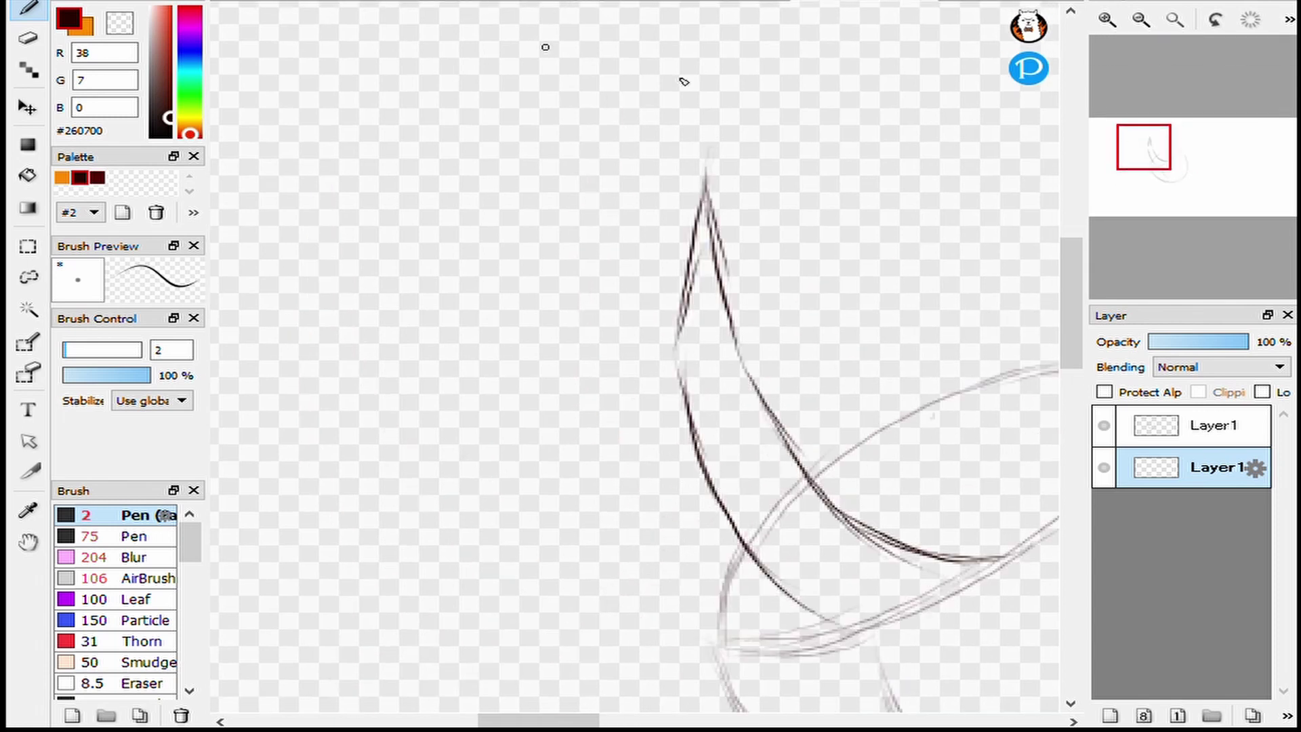
Draw the taller outer horn with a wavy tip, curving down to the head's left side.
{"action": "mouse_move", "coordinate": [546, 47]}
{"action": "left_mouse_down"}
{"action": "mouse_move", "coordinate": [514, 276]}
{"action": "mouse_move", "coordinate": [526, 467]}
{"action": "mouse_move", "coordinate": [606, 582]}
{"action": "left_mouse_up"}
{"action": "left_click_drag", "start_coordinate": [556, 507], "coordinate": [685, 643]}
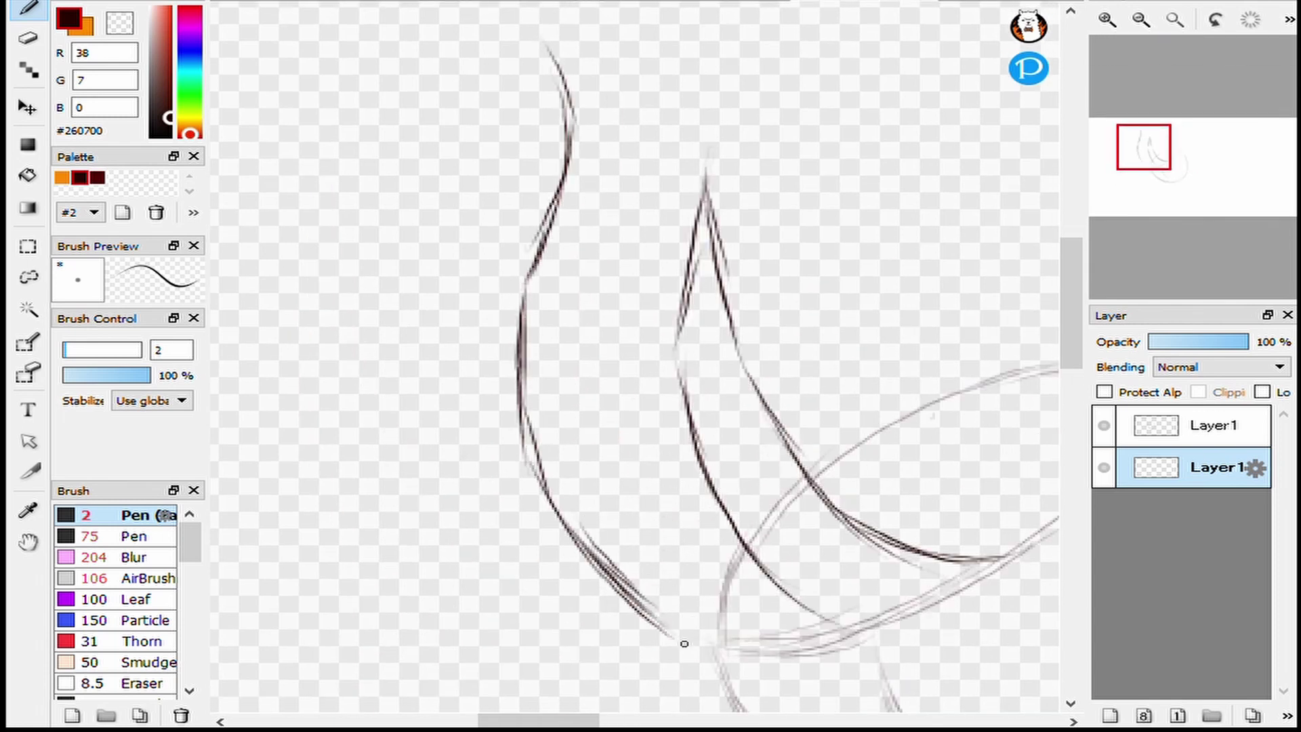
{"action": "left_click_drag", "start_coordinate": [598, 216], "coordinate": [592, 318]}
{"action": "left_click_drag", "start_coordinate": [610, 231], "coordinate": [594, 315]}
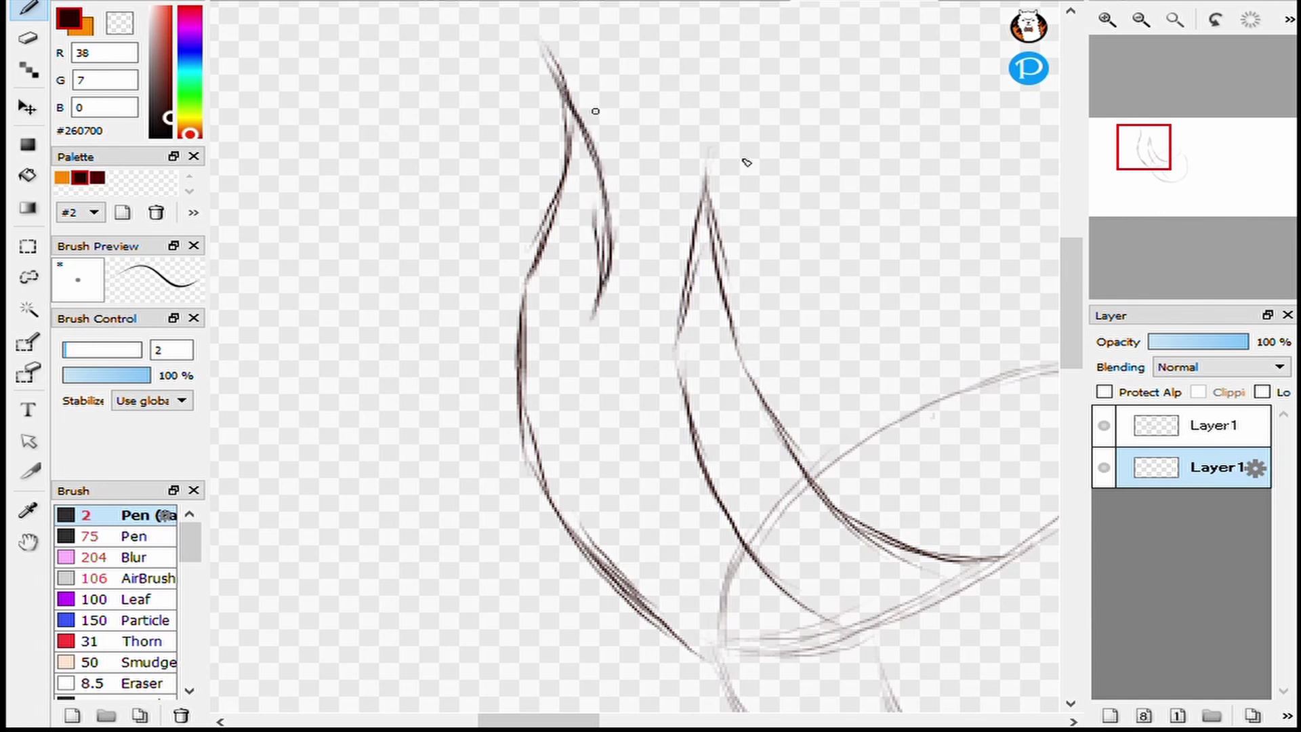
{"action": "mouse_move", "coordinate": [616, 244]}
{"action": "left_mouse_down"}
{"action": "mouse_move", "coordinate": [598, 407]}
{"action": "mouse_move", "coordinate": [734, 573]}
{"action": "left_mouse_up"}
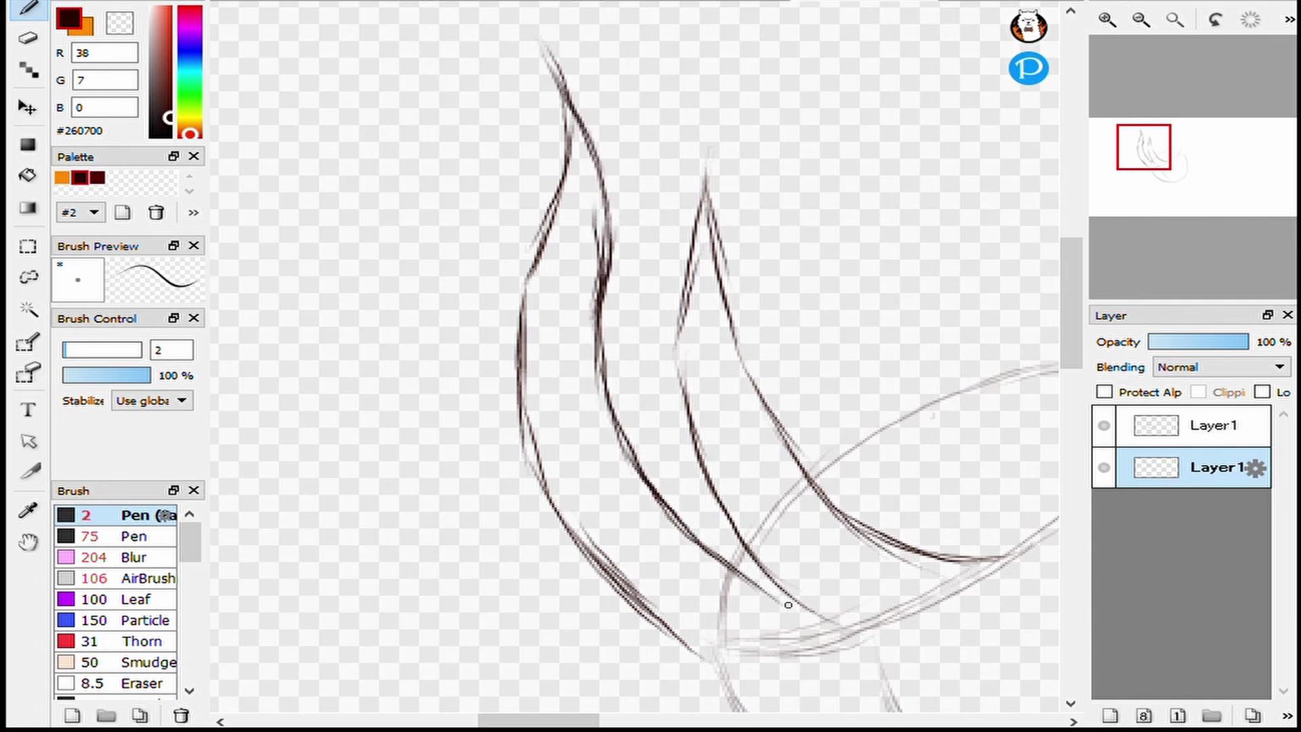
Lasso the outer horn and adjust its placement with Transform.
{"action": "key", "text": "l"}
{"action": "left_click_drag", "start_coordinate": [805, 648], "coordinate": [475, 540]}
{"action": "left_click_drag", "start_coordinate": [869, 659], "coordinate": [474, 542]}
{"action": "key", "text": "ctrl+t"}
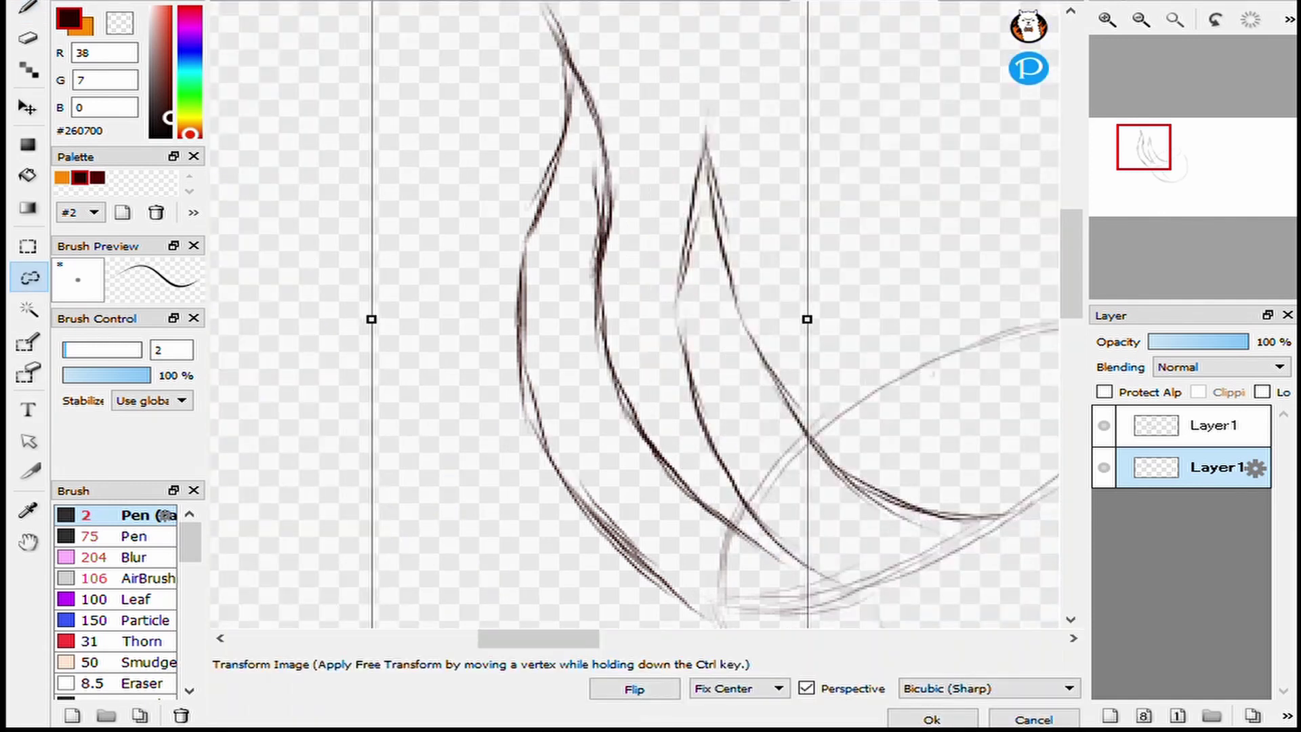
{"action": "left_click_drag", "start_coordinate": [1193, 576], "coordinate": [1180, 488]}
{"action": "key", "text": "Return"}
{"action": "key", "text": "ctrl+d"}
Join the horns' facing edges in a small hook at the base and thicken the lower horn lines.
{"action": "scroll", "coordinate": [635, 312], "scroll_direction": "up", "scroll_amount": 2}
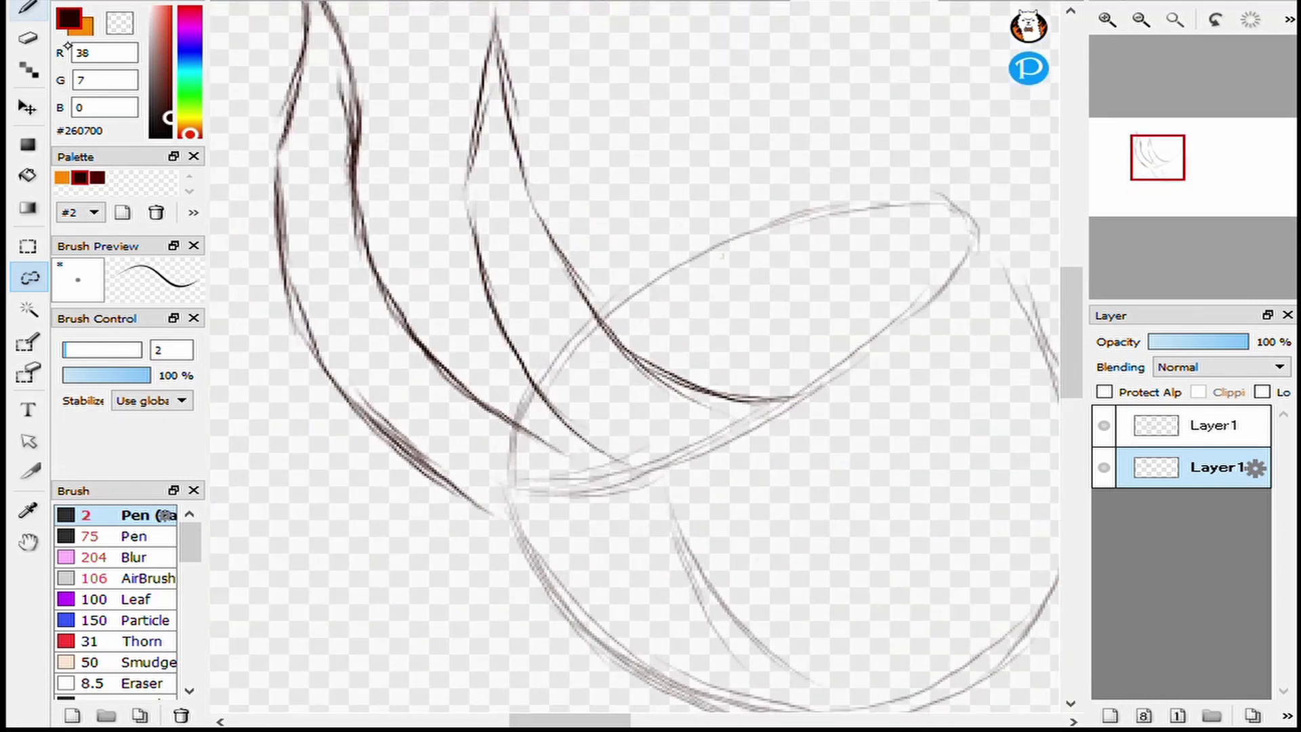
{"action": "key", "text": "b"}
{"action": "left_click_drag", "start_coordinate": [549, 466], "coordinate": [619, 574]}
{"action": "left_click_drag", "start_coordinate": [489, 489], "coordinate": [588, 534]}
{"action": "left_click_drag", "start_coordinate": [470, 456], "coordinate": [625, 551]}
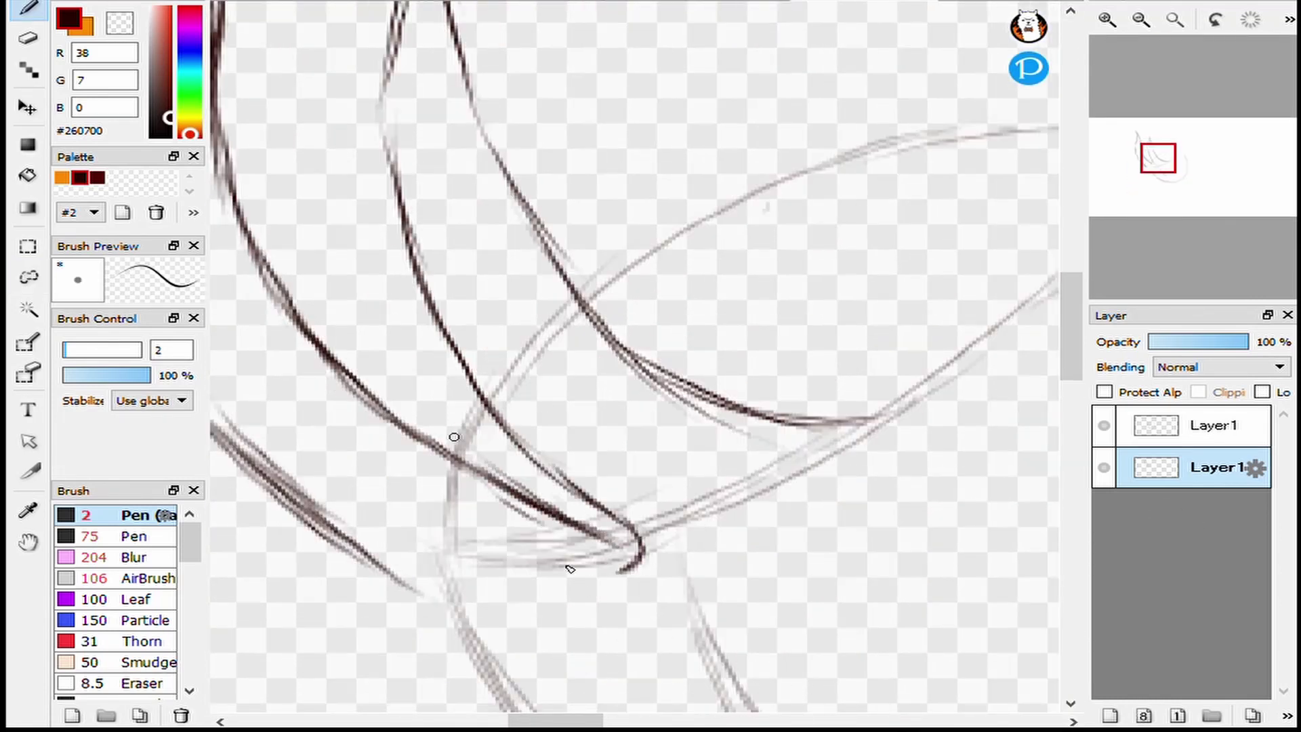
{"action": "left_click_drag", "start_coordinate": [369, 370], "coordinate": [546, 526]}
{"action": "mouse_move", "coordinate": [593, 334]}
{"action": "left_mouse_down"}
{"action": "mouse_move", "coordinate": [632, 361]}
{"action": "mouse_move", "coordinate": [881, 424]}
{"action": "left_mouse_up"}
Add another layer and sketch the jaw outline from the outer horn's base around to the head's right side.
{"action": "scroll", "coordinate": [881, 425], "scroll_direction": "down", "scroll_amount": 2}
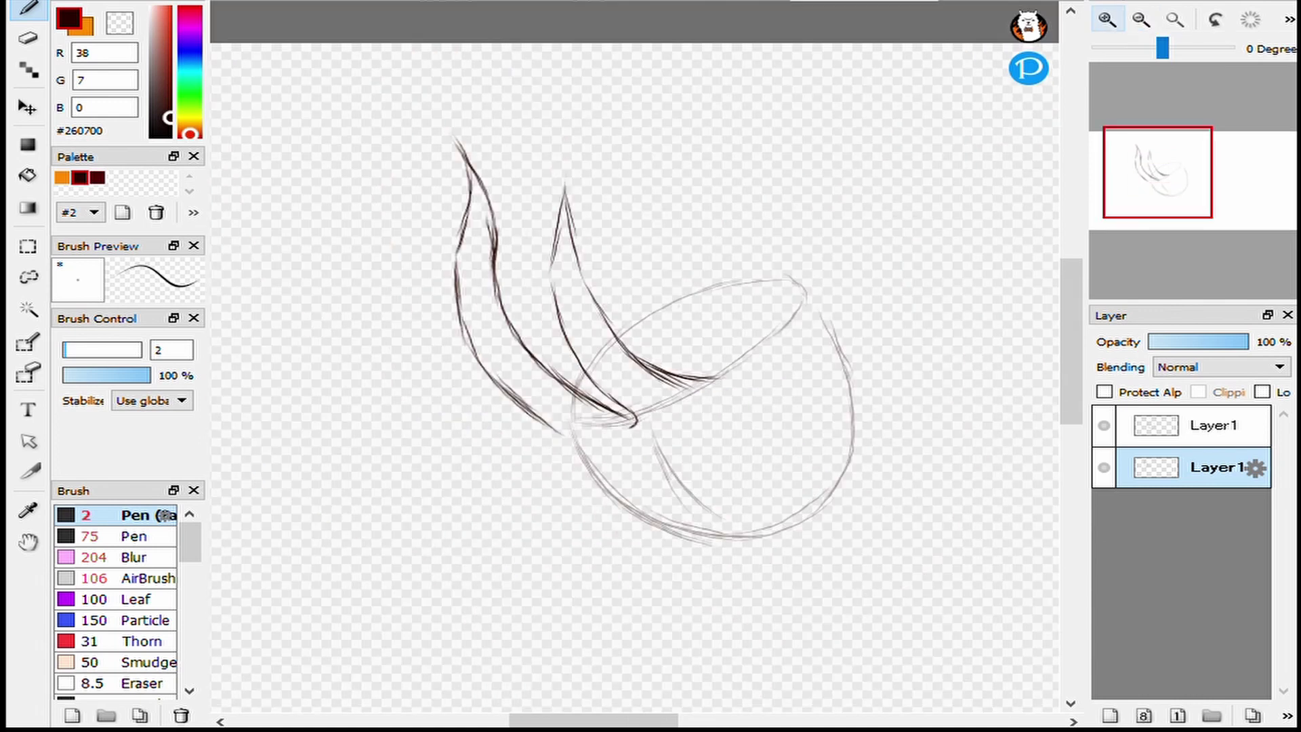
{"action": "scroll", "coordinate": [881, 425], "scroll_direction": "up", "scroll_amount": 2}
{"action": "left_click", "coordinate": [1253, 715]}
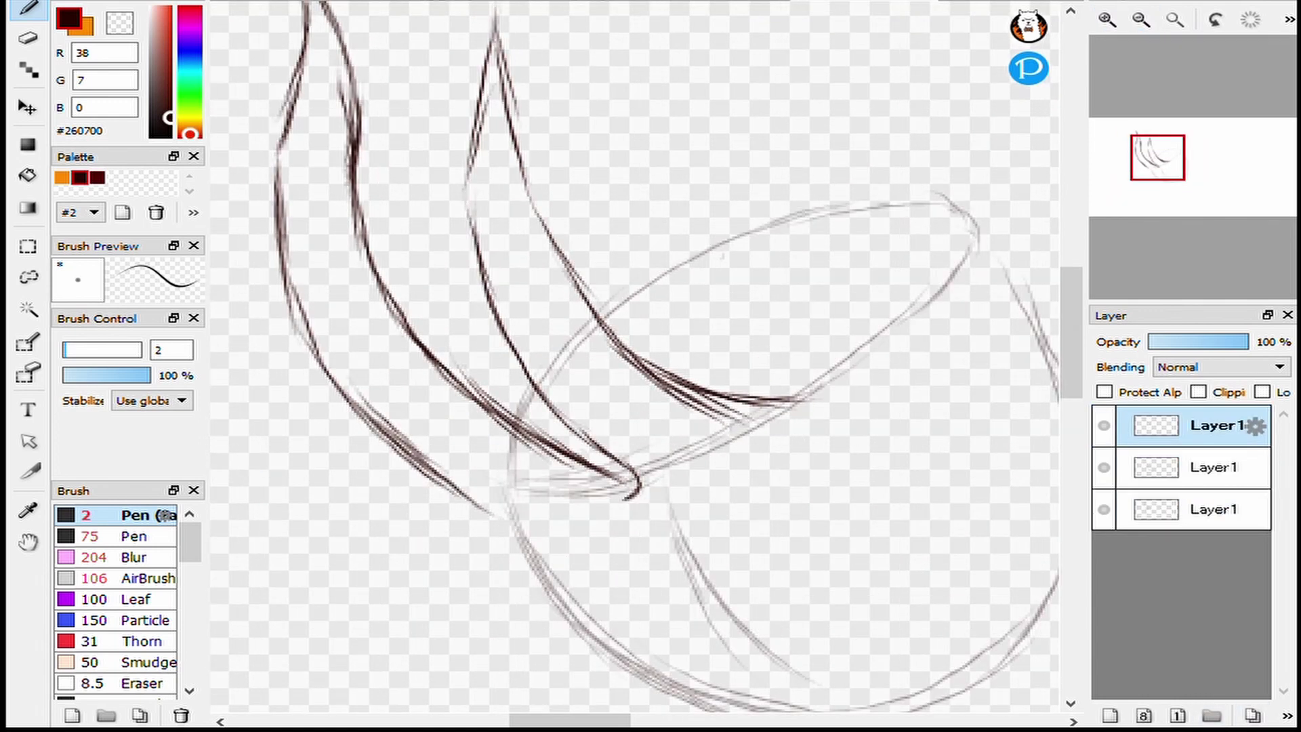
{"action": "left_click_drag", "start_coordinate": [617, 626], "coordinate": [657, 463]}
{"action": "mouse_move", "coordinate": [527, 355]}
{"action": "left_mouse_down"}
{"action": "mouse_move", "coordinate": [598, 478]}
{"action": "mouse_move", "coordinate": [709, 602]}
{"action": "mouse_move", "coordinate": [845, 547]}
{"action": "mouse_move", "coordinate": [522, 579]}
{"action": "left_mouse_up"}
{"action": "mouse_move", "coordinate": [407, 545]}
{"action": "left_mouse_down"}
{"action": "mouse_move", "coordinate": [540, 587]}
{"action": "mouse_move", "coordinate": [592, 586]}
{"action": "mouse_move", "coordinate": [580, 573]}
{"action": "mouse_move", "coordinate": [548, 590]}
{"action": "mouse_move", "coordinate": [699, 551]}
{"action": "mouse_move", "coordinate": [787, 455]}
{"action": "mouse_move", "coordinate": [796, 418]}
{"action": "mouse_move", "coordinate": [760, 493]}
{"action": "mouse_move", "coordinate": [808, 411]}
{"action": "mouse_move", "coordinate": [797, 217]}
{"action": "mouse_move", "coordinate": [800, 251]}
{"action": "left_mouse_up"}
Soften the strokes on the head's upper right side with the eraser and strengthen the outline with the pen.
{"action": "key", "text": "e"}
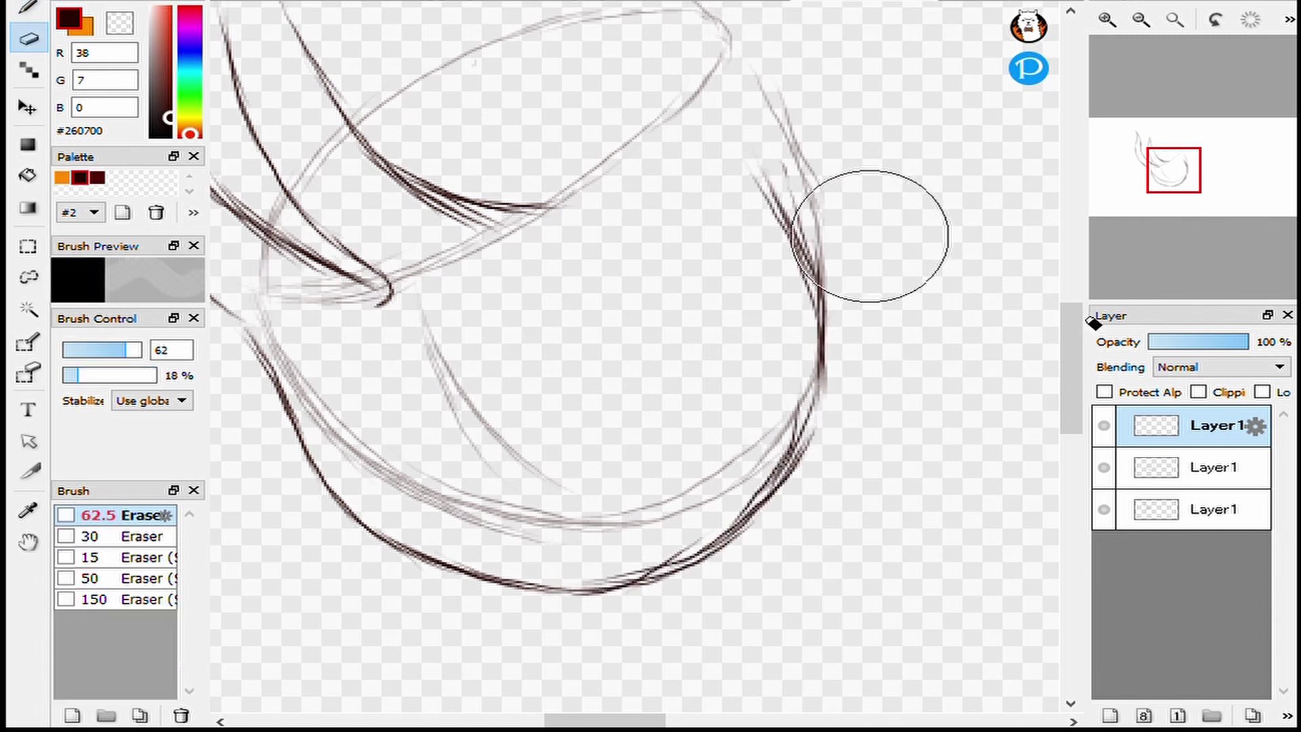
{"action": "left_click_drag", "start_coordinate": [803, 193], "coordinate": [824, 234]}
{"action": "key", "text": "b"}
{"action": "mouse_move", "coordinate": [610, 373]}
{"action": "left_mouse_down"}
{"action": "mouse_move", "coordinate": [749, 189]}
{"action": "mouse_move", "coordinate": [803, 305]}
{"action": "left_mouse_up"}
Sketch the head's uneven top edge from the inner horn to the right side, plus a jagged line running down the face.
{"action": "left_click_drag", "start_coordinate": [1193, 509], "coordinate": [1193, 448]}
{"action": "left_click_drag", "start_coordinate": [745, 271], "coordinate": [705, 387]}
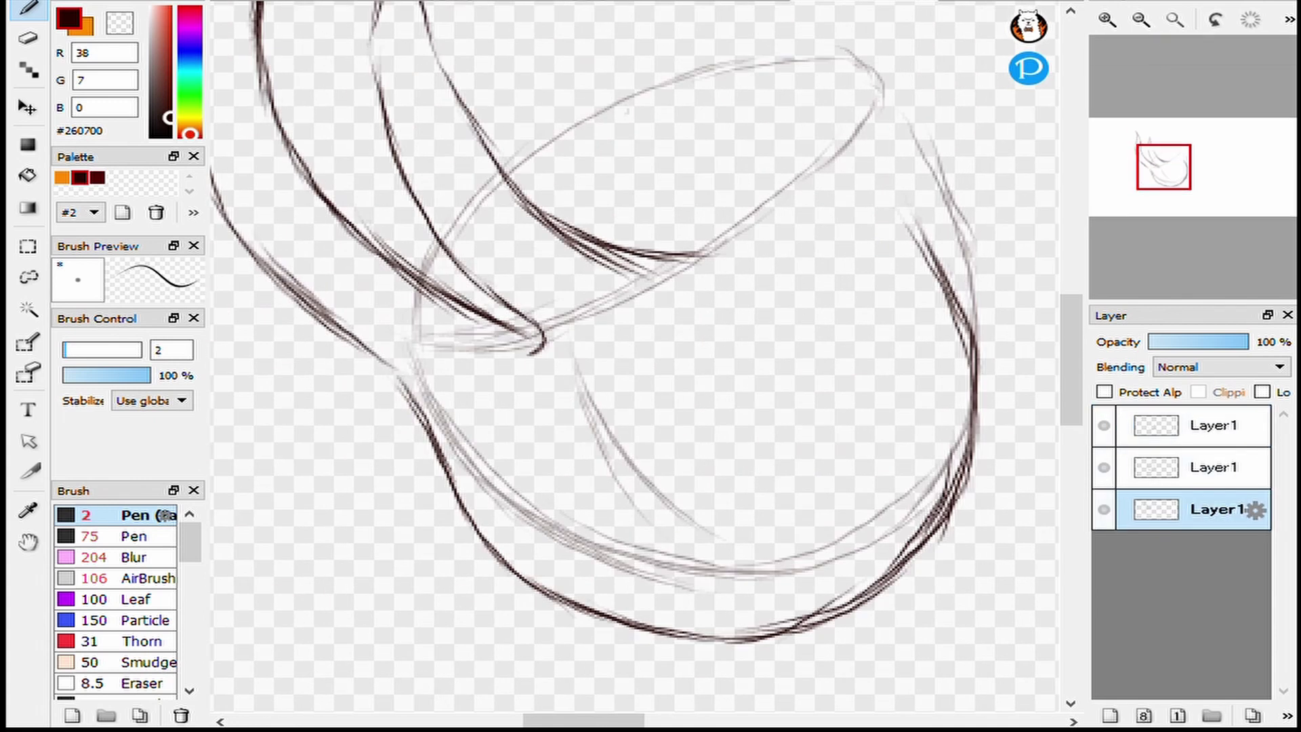
{"action": "left_click", "coordinate": [1213, 425]}
{"action": "left_click", "coordinate": [1213, 467]}
{"action": "left_click", "coordinate": [1213, 509]}
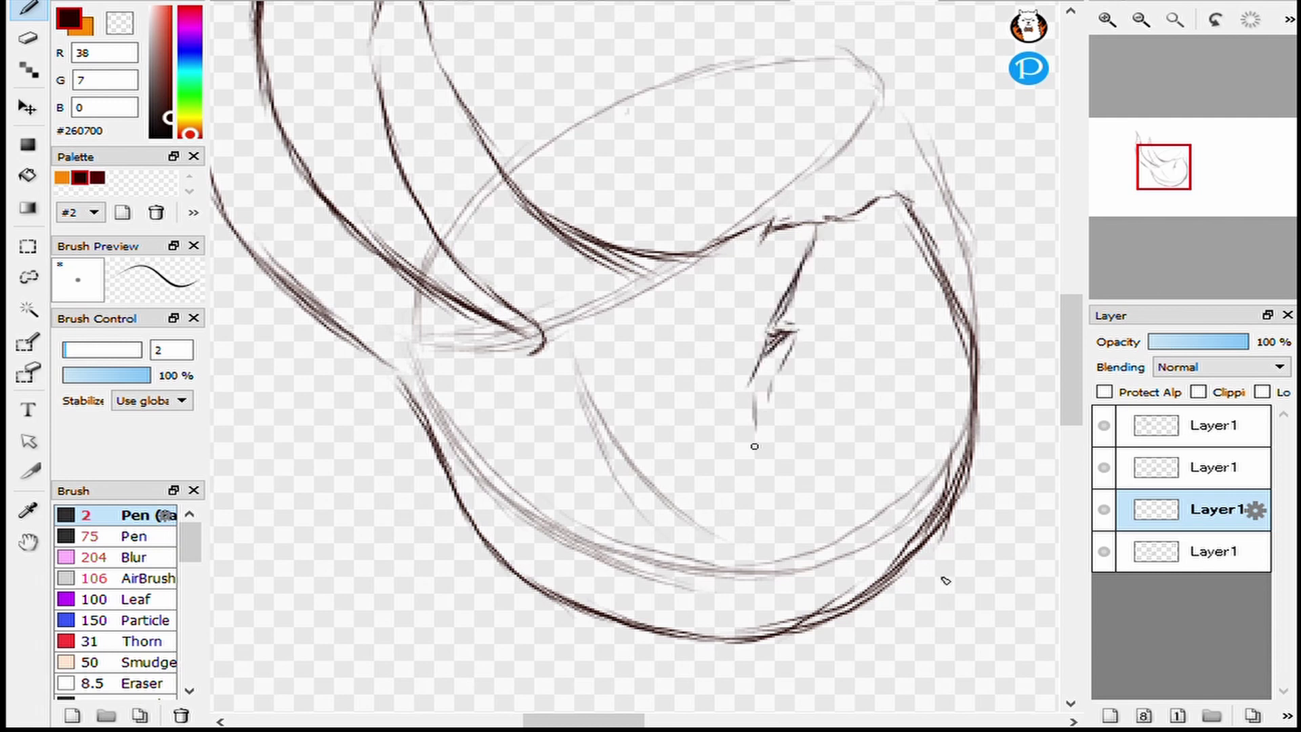
Draw the oval right eye with a heavy inner edge below the jagged line and duplicate its layer.
{"action": "scroll", "coordinate": [737, 421], "scroll_direction": "up", "scroll_amount": 3}
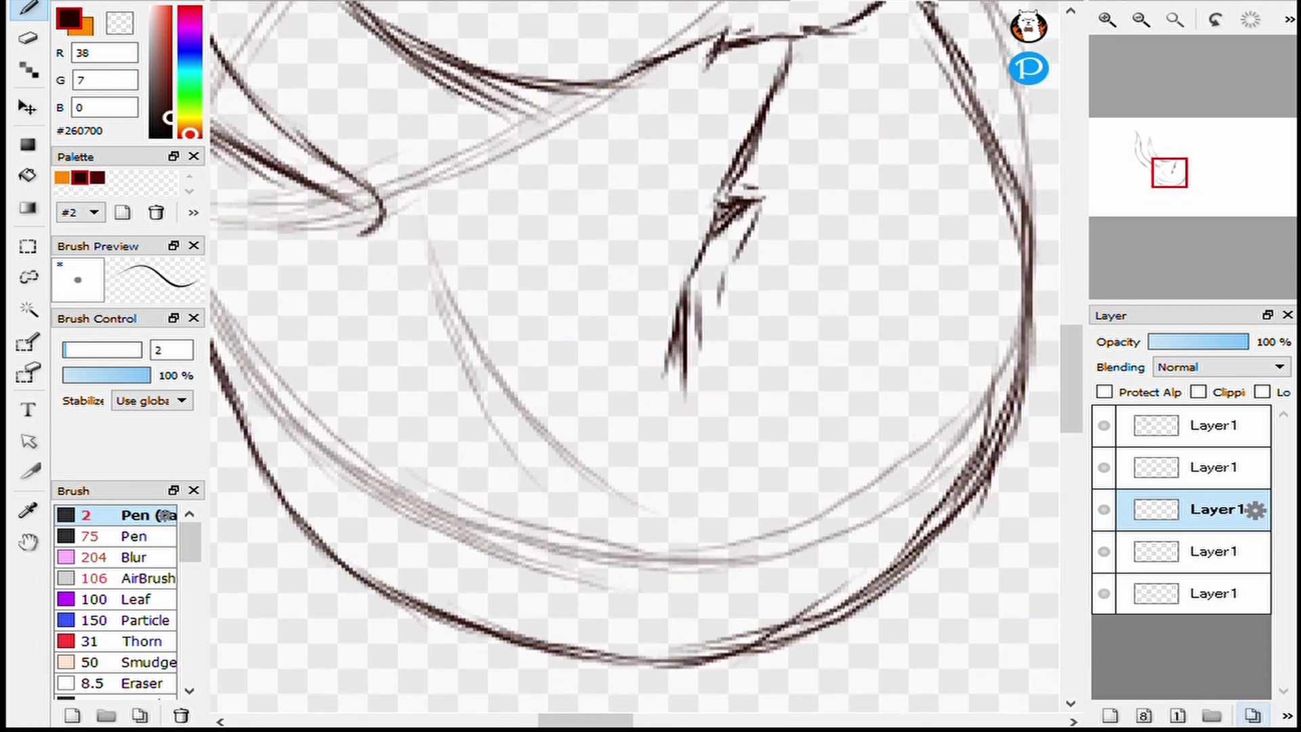
{"action": "mouse_move", "coordinate": [685, 366]}
{"action": "left_mouse_down"}
{"action": "mouse_move", "coordinate": [666, 509]}
{"action": "mouse_move", "coordinate": [682, 359]}
{"action": "mouse_move", "coordinate": [814, 263]}
{"action": "mouse_move", "coordinate": [847, 417]}
{"action": "mouse_move", "coordinate": [832, 451]}
{"action": "mouse_move", "coordinate": [714, 506]}
{"action": "mouse_move", "coordinate": [724, 547]}
{"action": "mouse_move", "coordinate": [747, 518]}
{"action": "mouse_move", "coordinate": [663, 416]}
{"action": "mouse_move", "coordinate": [663, 376]}
{"action": "mouse_move", "coordinate": [647, 467]}
{"action": "mouse_move", "coordinate": [707, 333]}
{"action": "mouse_move", "coordinate": [655, 467]}
{"action": "left_mouse_up"}
{"action": "scroll", "coordinate": [1041, 183], "scroll_direction": "down", "scroll_amount": 5}
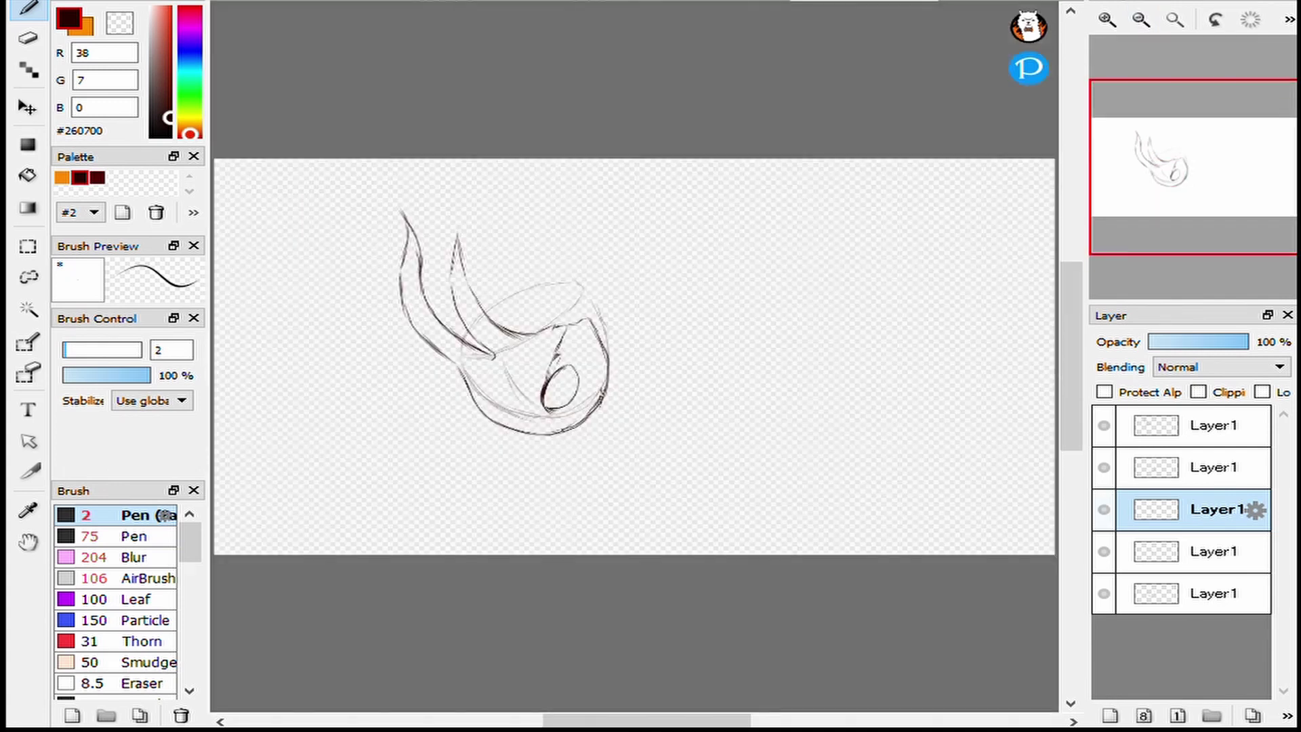
{"action": "scroll", "coordinate": [1041, 183], "scroll_direction": "up", "scroll_amount": 4}
{"action": "key", "text": "ctrl+shift+n"}
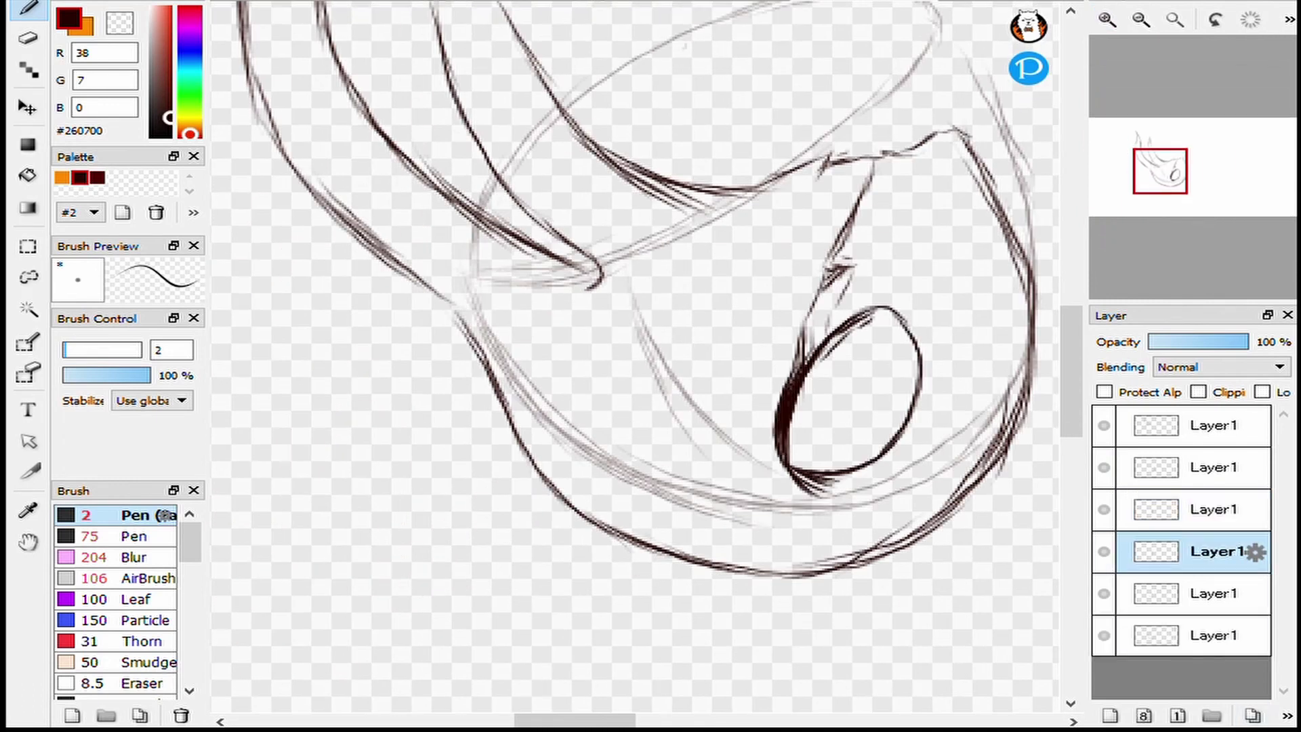
{"action": "key", "text": "ctrl+t"}
{"action": "left_click_drag", "start_coordinate": [968, 509], "coordinate": [1098, 482]}
{"action": "left_click", "coordinate": [1033, 717]}
Move the eye copy aside, lasso it, then flatten, rotate and position it as the left eye, and clear the selection.
{"action": "left_click_drag", "start_coordinate": [980, 588], "coordinate": [471, 691]}
{"action": "left_click", "coordinate": [27, 277]}
{"action": "mouse_move", "coordinate": [346, 349]}
{"action": "left_mouse_down"}
{"action": "mouse_move", "coordinate": [231, 573]}
{"action": "mouse_move", "coordinate": [366, 349]}
{"action": "left_mouse_up"}
{"action": "key", "text": "ctrl+t"}
{"action": "left_click_drag", "start_coordinate": [379, 257], "coordinate": [465, 378]}
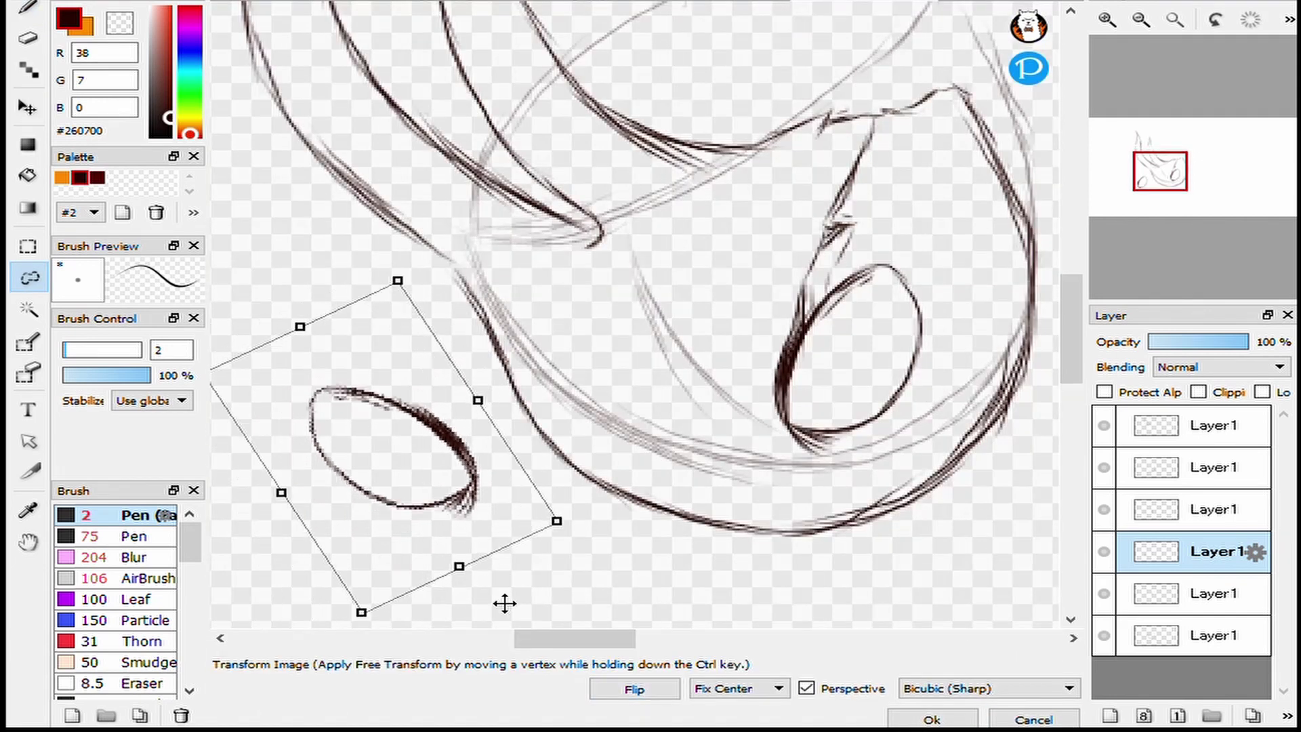
{"action": "left_click_drag", "start_coordinate": [502, 601], "coordinate": [827, 572]}
{"action": "key", "text": "Return"}
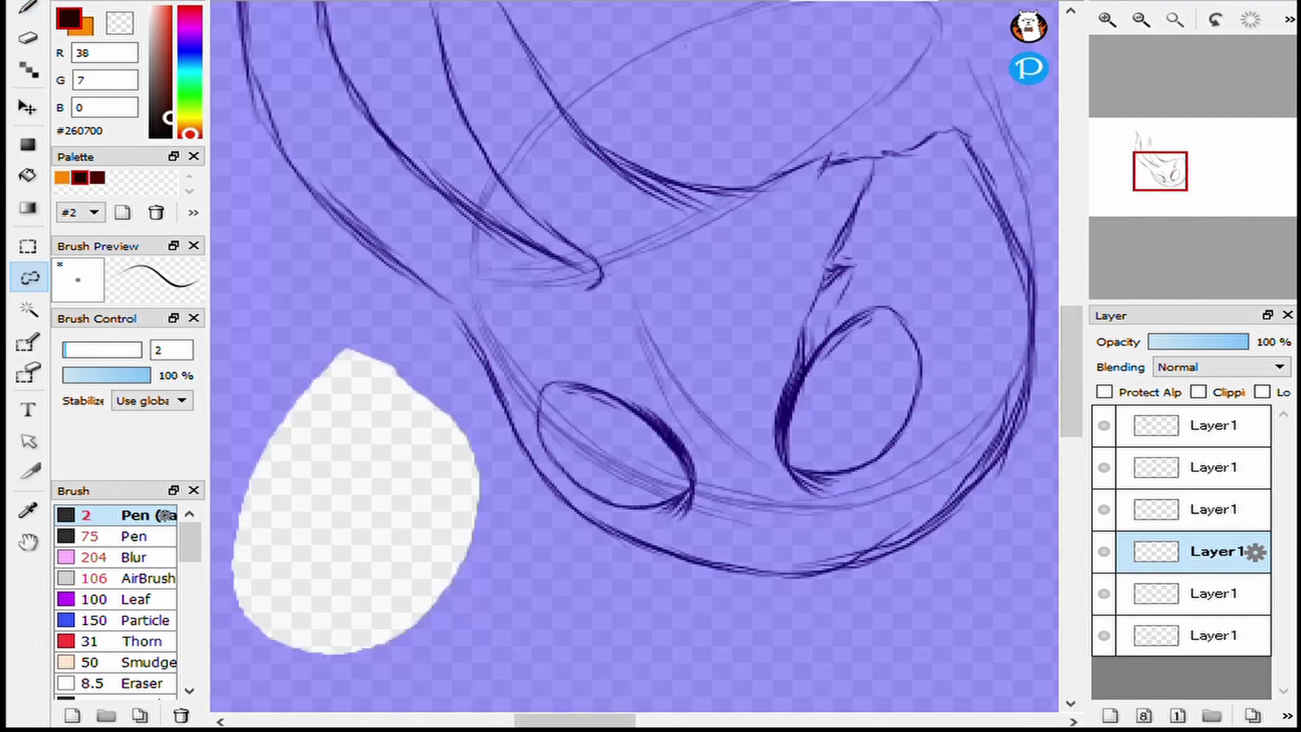
{"action": "key", "text": "ctrl+z"}
Shift the right eye slightly down and right and add short hair strokes along its upper edge and the jagged line.
{"action": "key", "text": "v"}
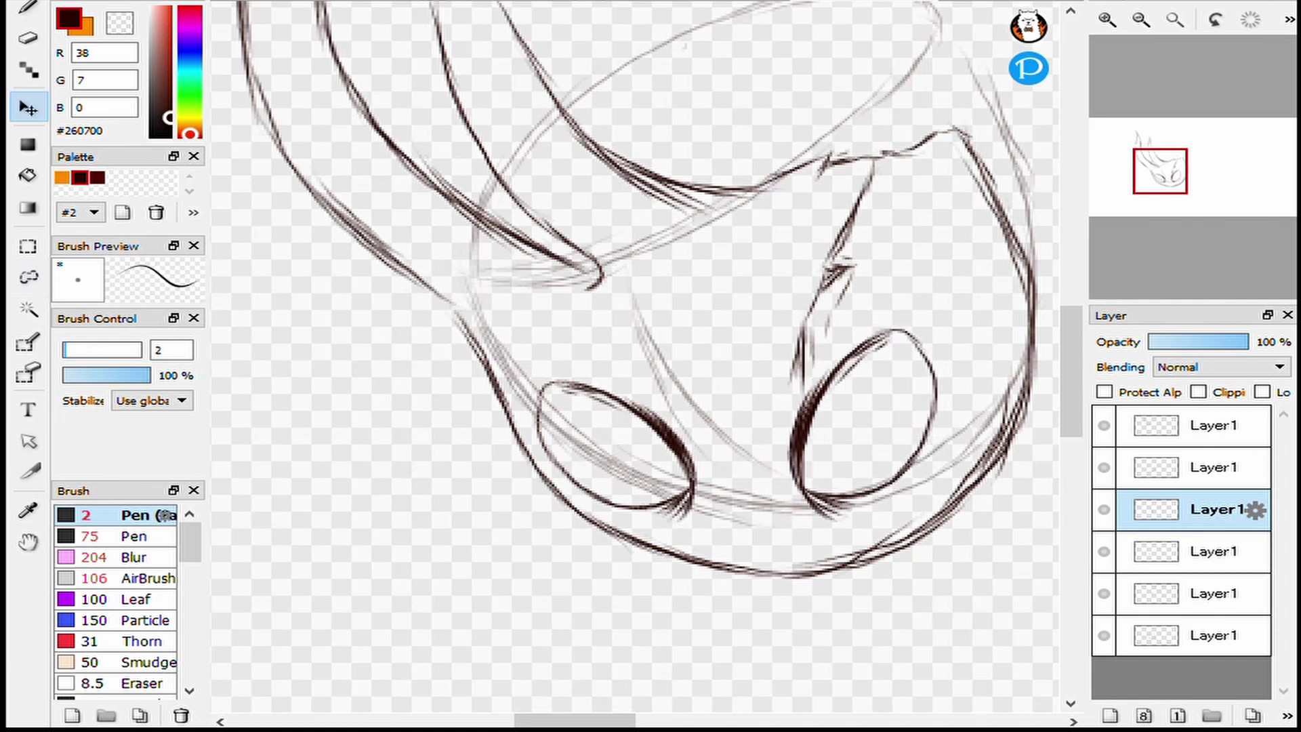
{"action": "key", "text": "b"}
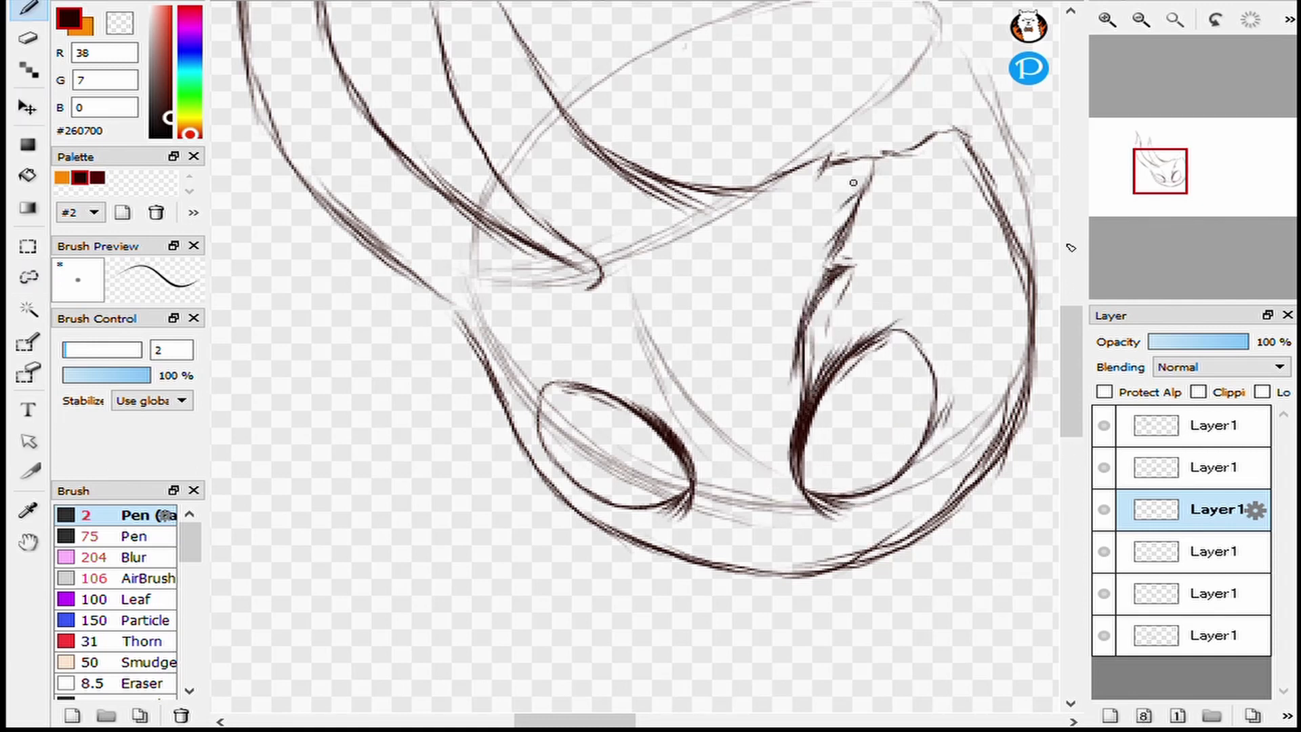
{"action": "key", "text": "ctrl+0"}
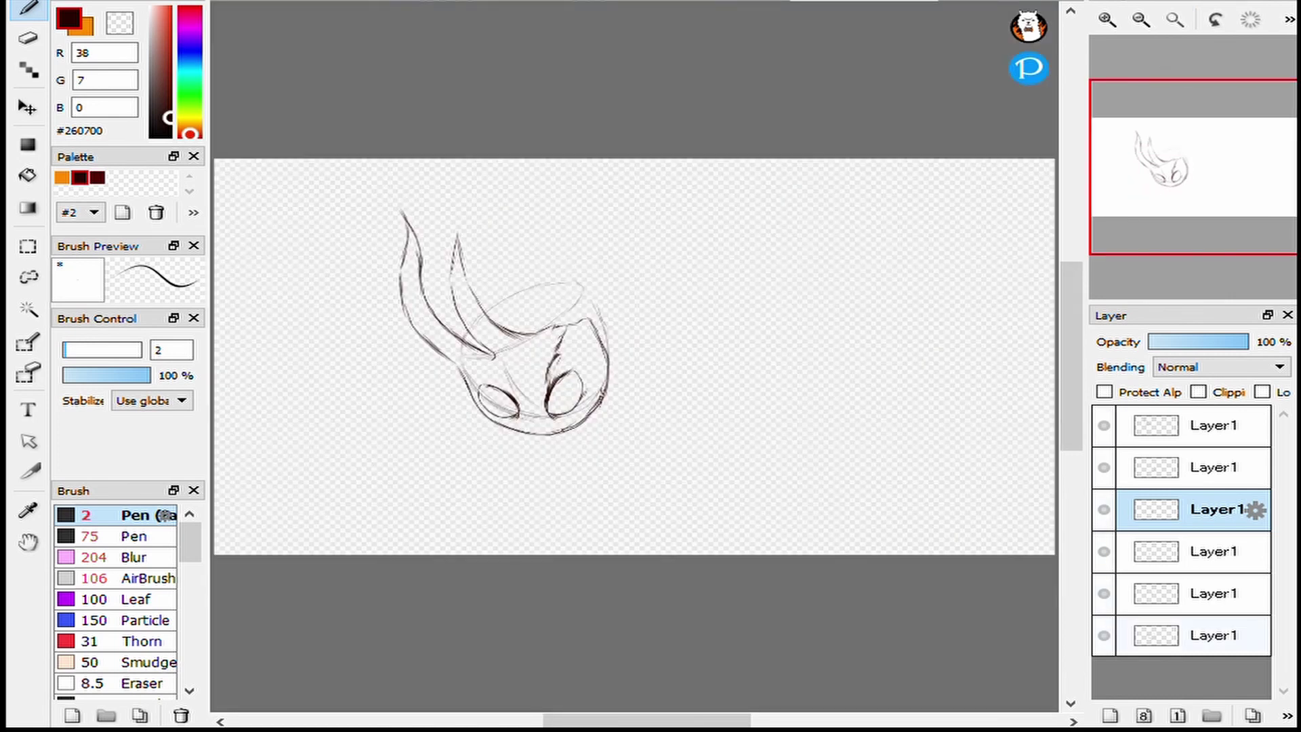
Remove the faint guide sketch from view and add hair strokes along the left eye's upper and lower edges.
{"action": "left_click", "coordinate": [1193, 635]}
{"action": "key", "text": "ctrl+plus"}
{"action": "key", "text": "ctrl+plus"}
{"action": "key", "text": "ctrl+plus"}
{"action": "left_click", "coordinate": [1192, 551]}
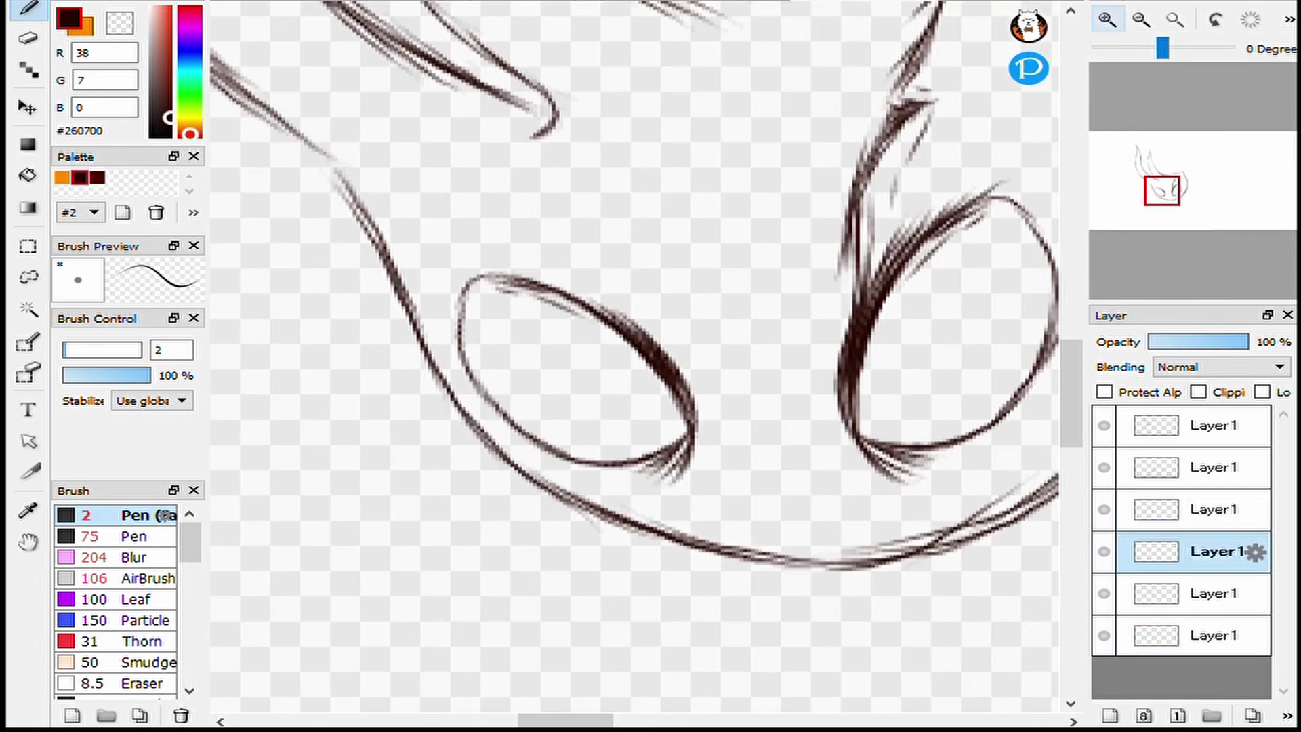
{"action": "left_click_drag", "start_coordinate": [654, 347], "coordinate": [566, 276]}
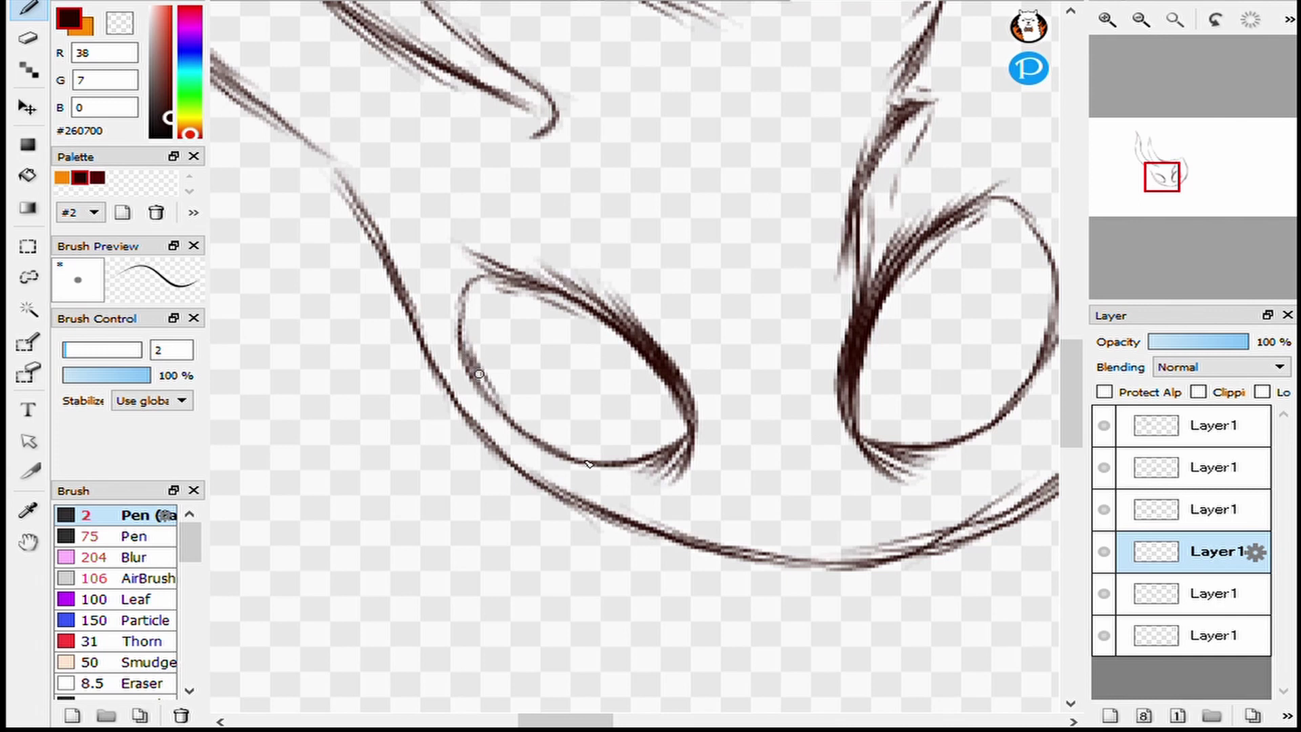
{"action": "left_click_drag", "start_coordinate": [479, 374], "coordinate": [513, 421]}
{"action": "left_click_drag", "start_coordinate": [865, 437], "coordinate": [974, 410]}
Doodle a small face beside the head and erase it.
{"action": "key", "text": "ctrl+minus"}
{"action": "key", "text": "ctrl+minus"}
{"action": "key", "text": "ctrl+minus"}
{"action": "key", "text": "ctrl+plus"}
{"action": "key", "text": "ctrl+plus"}
{"action": "key", "text": "ctrl+minus"}
{"action": "left_click", "coordinate": [1193, 509]}
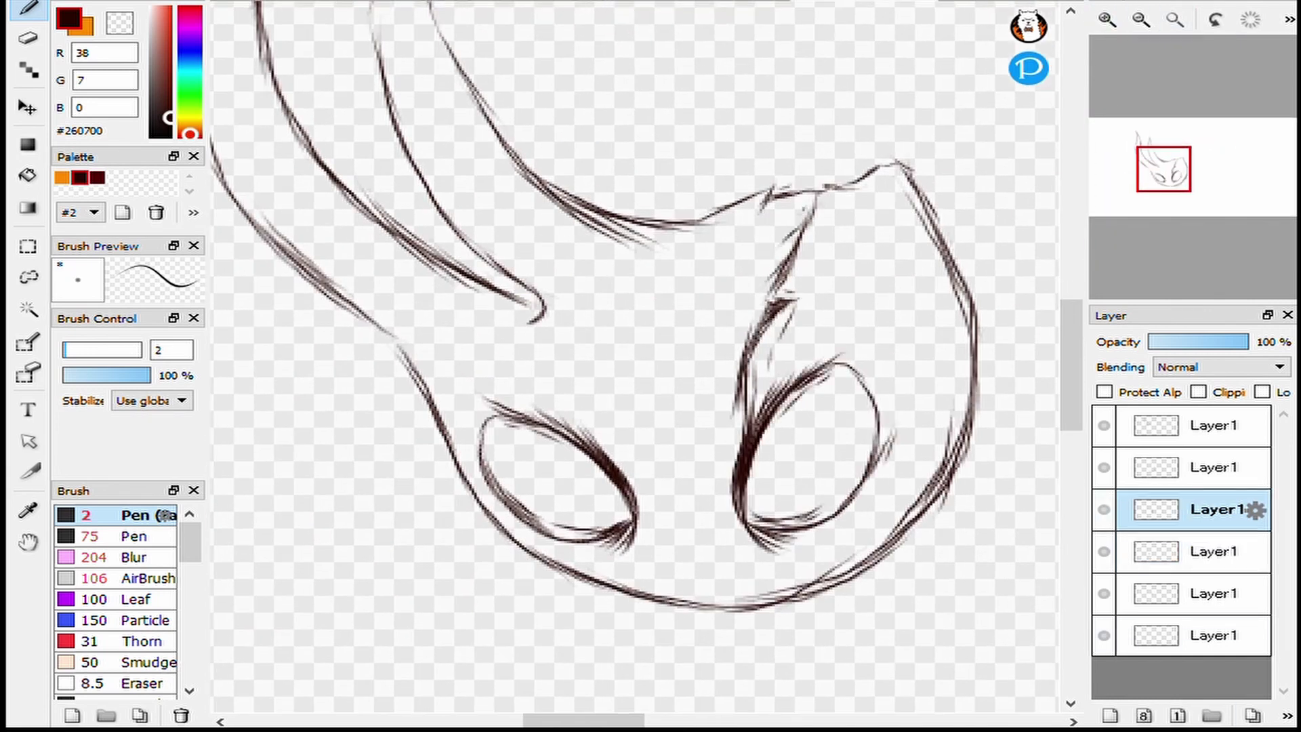
{"action": "mouse_move", "coordinate": [1001, 383]}
{"action": "left_mouse_down"}
{"action": "mouse_move", "coordinate": [886, 370]}
{"action": "mouse_move", "coordinate": [917, 361]}
{"action": "left_mouse_up"}
{"action": "left_click_drag", "start_coordinate": [876, 411], "coordinate": [942, 379]}
{"action": "key", "text": "ctrl+z"}
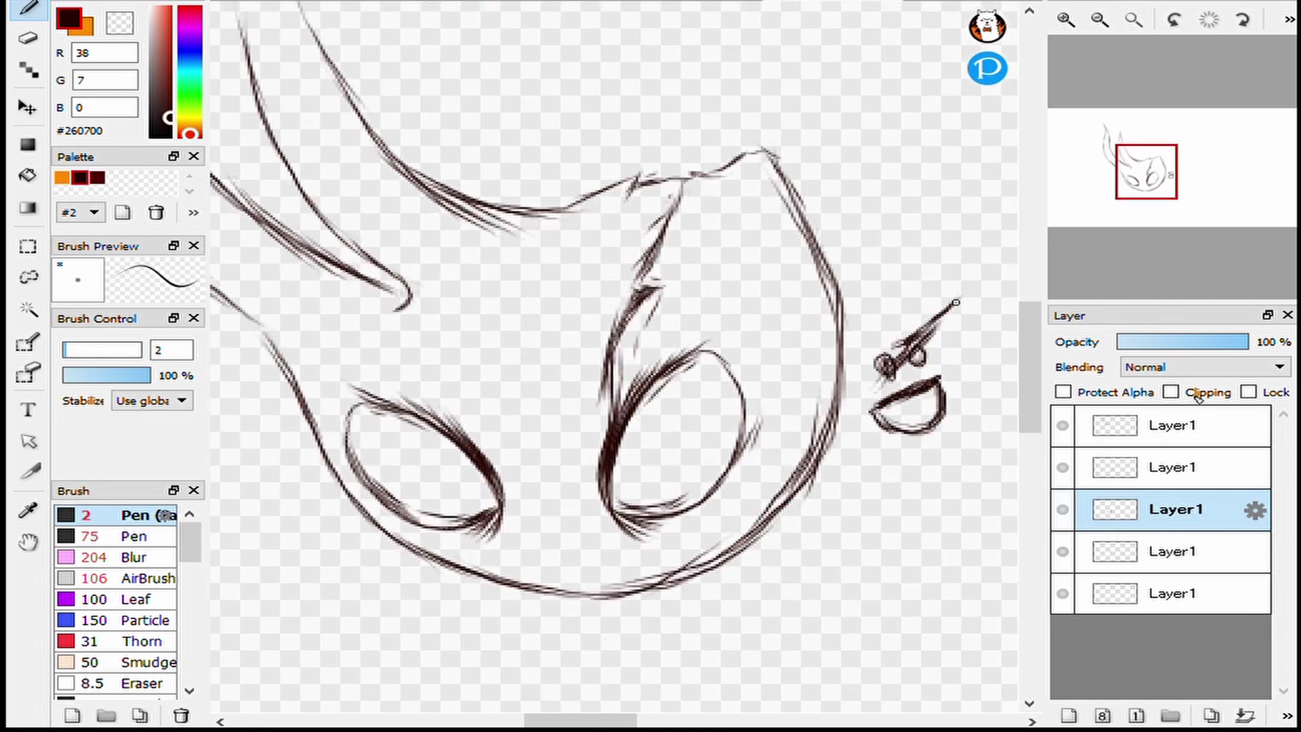
{"action": "key", "text": "e"}
{"action": "left_click_drag", "start_coordinate": [942, 389], "coordinate": [906, 412]}
{"action": "key", "text": "b"}
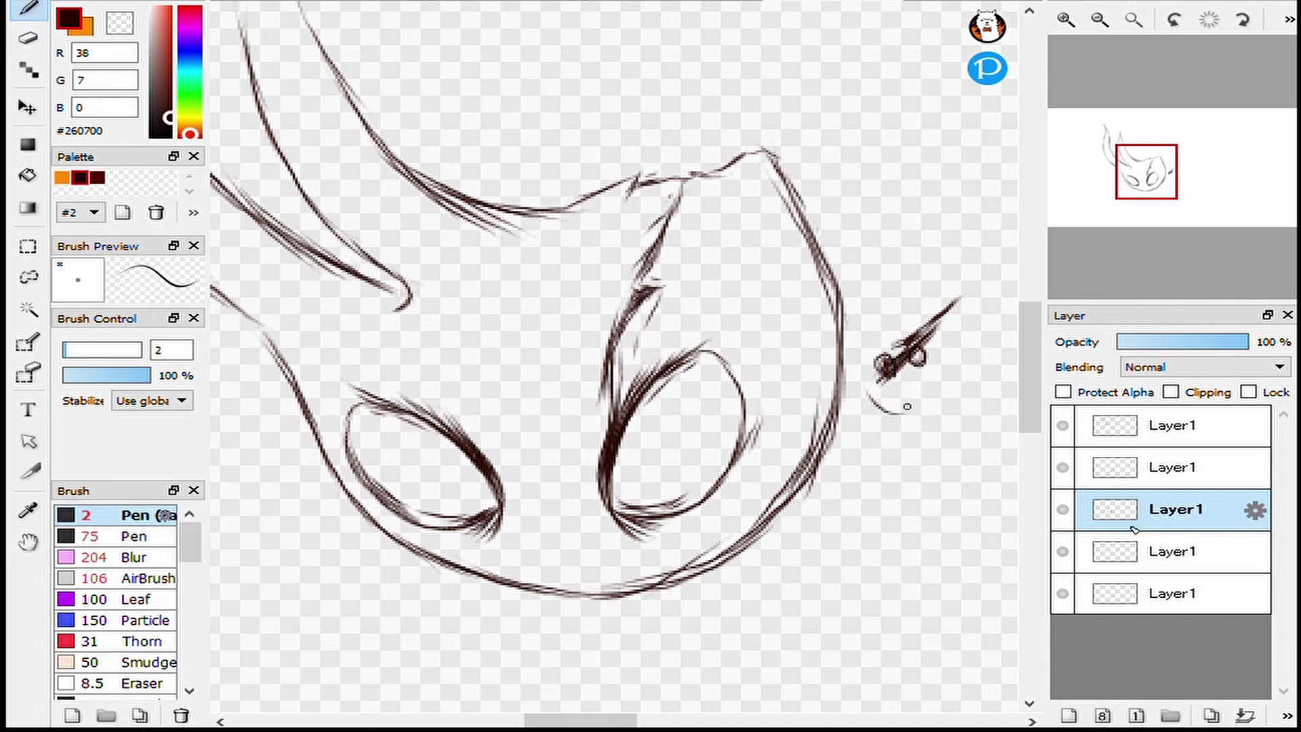
{"action": "key", "text": "e"}
{"action": "left_click_drag", "start_coordinate": [923, 386], "coordinate": [888, 400]}
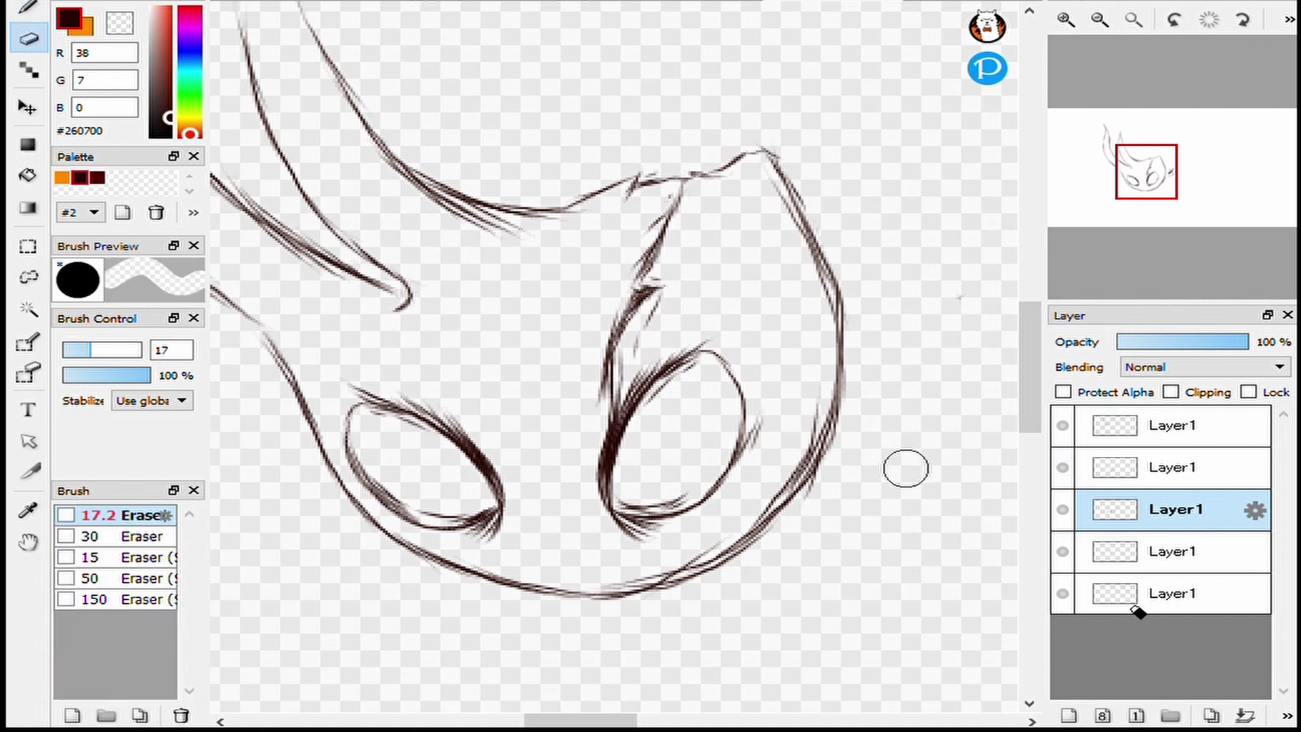
Trace the inside rim of the right eye in orange #FF8C00 on a separate layer.
{"action": "key", "text": "b"}
{"action": "left_click", "coordinate": [1063, 468]}
{"action": "left_click", "coordinate": [1062, 467]}
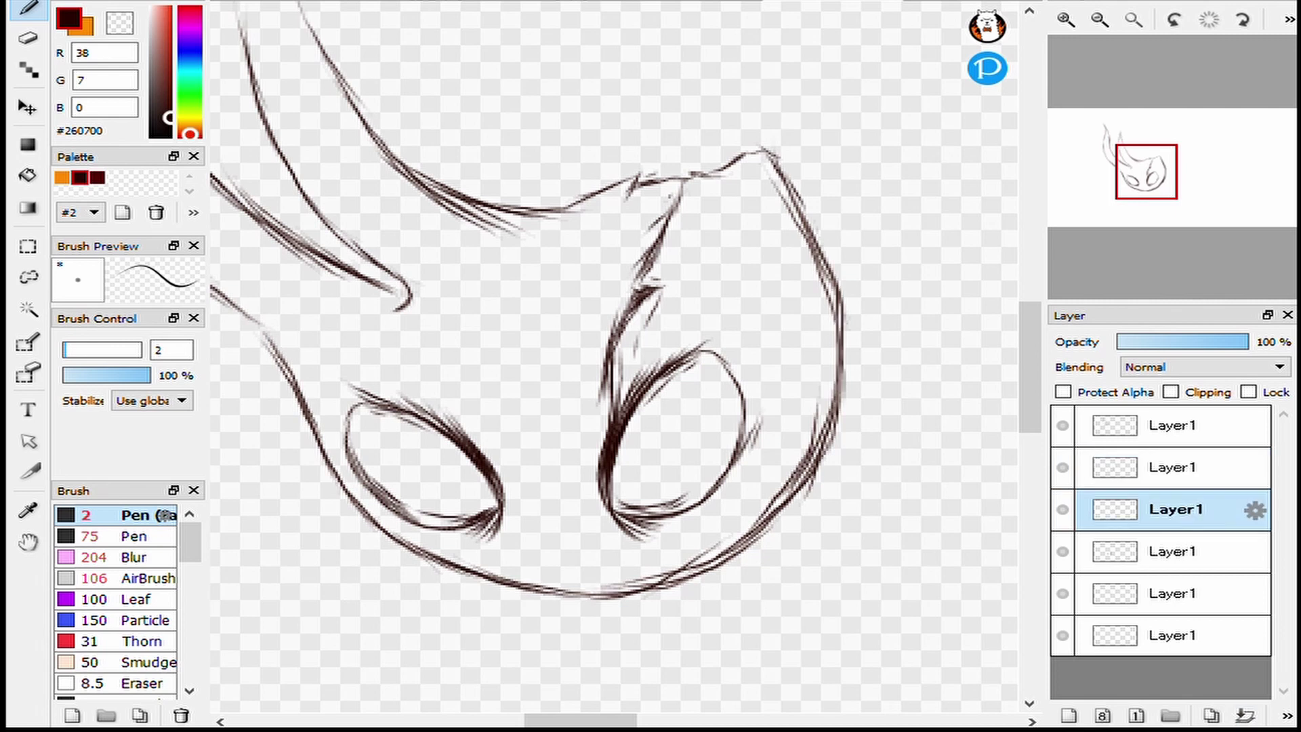
{"action": "left_click", "coordinate": [62, 178]}
{"action": "scroll", "coordinate": [678, 475], "scroll_direction": "up", "scroll_amount": 2}
{"action": "mouse_move", "coordinate": [618, 563]}
{"action": "left_mouse_down"}
{"action": "mouse_move", "coordinate": [735, 556]}
{"action": "mouse_move", "coordinate": [680, 570]}
{"action": "mouse_move", "coordinate": [780, 526]}
{"action": "mouse_move", "coordinate": [642, 457]}
{"action": "mouse_move", "coordinate": [616, 535]}
{"action": "mouse_move", "coordinate": [657, 421]}
{"action": "mouse_move", "coordinate": [689, 392]}
{"action": "left_mouse_up"}
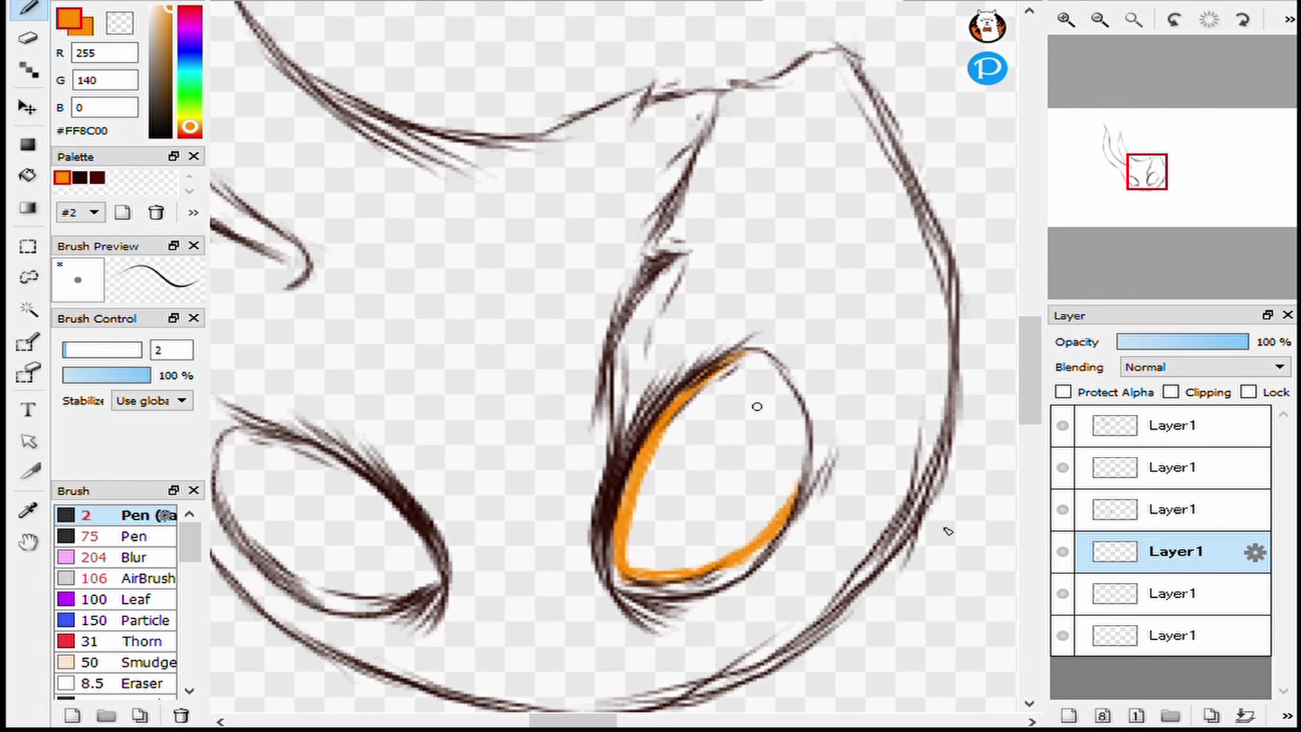
Copy the right eye's orange rim, flip and transform it to fit the left eye, and merge the two rims into one layer.
{"action": "scroll", "coordinate": [718, 371], "scroll_direction": "down", "scroll_amount": 5}
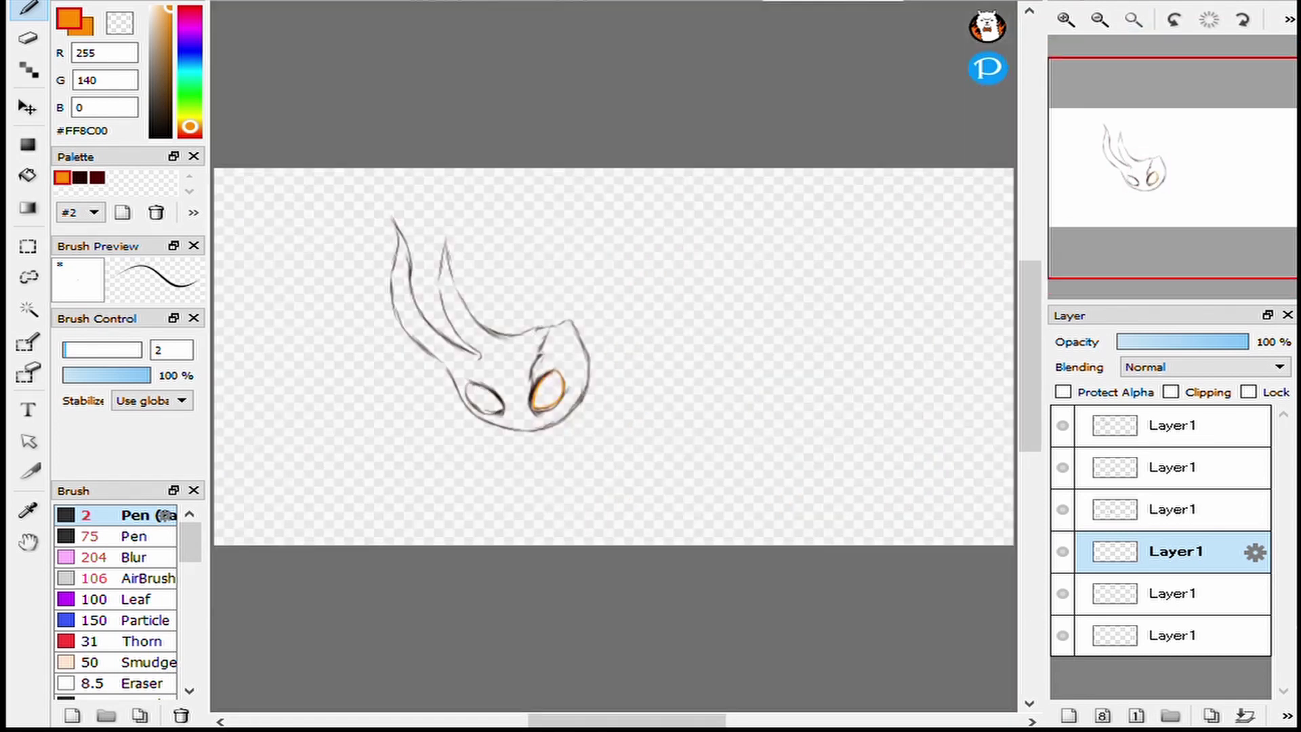
{"action": "scroll", "coordinate": [377, 259], "scroll_direction": "up", "scroll_amount": 4}
{"action": "key", "text": "ctrl+t"}
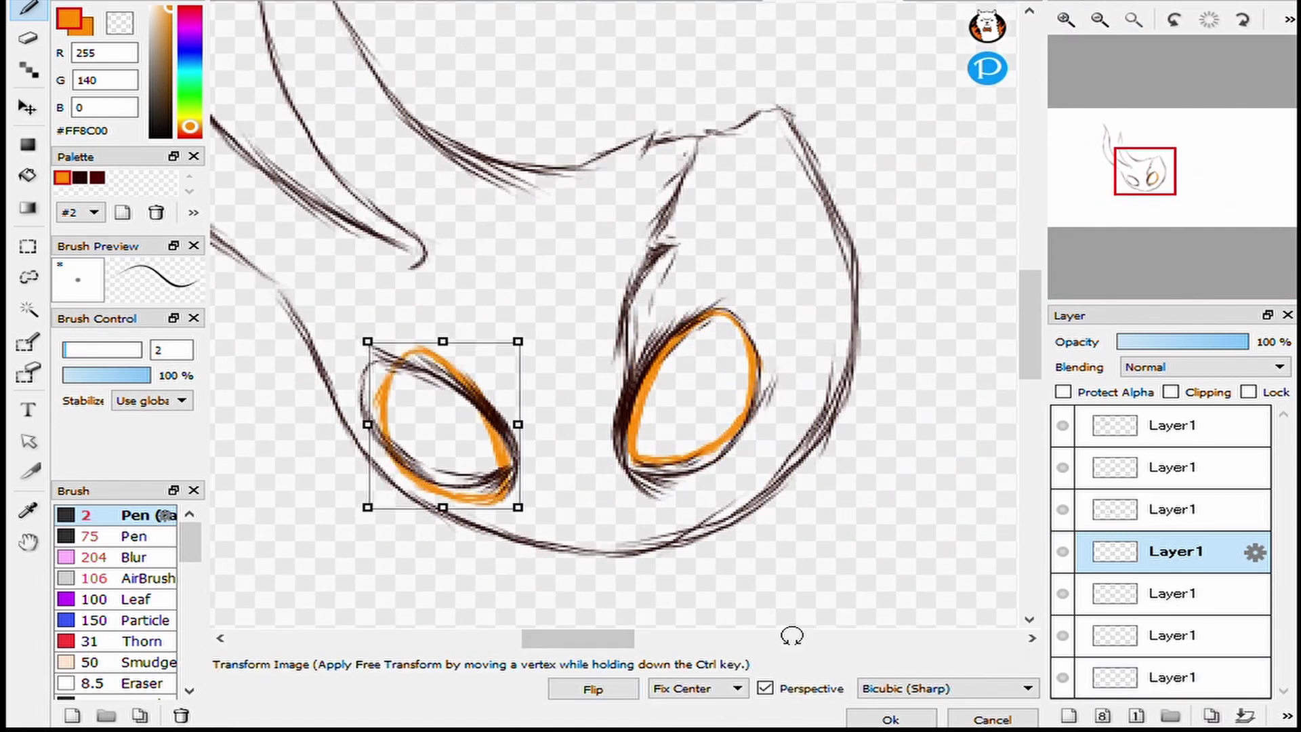
{"action": "mouse_move", "coordinate": [583, 542]}
{"action": "left_mouse_down"}
{"action": "mouse_move", "coordinate": [604, 573]}
{"action": "mouse_move", "coordinate": [644, 552]}
{"action": "mouse_move", "coordinate": [593, 585]}
{"action": "mouse_move", "coordinate": [598, 601]}
{"action": "left_mouse_up"}
{"action": "key", "text": "Return"}
{"action": "scroll", "coordinate": [614, 312], "scroll_direction": "down", "scroll_amount": 5}
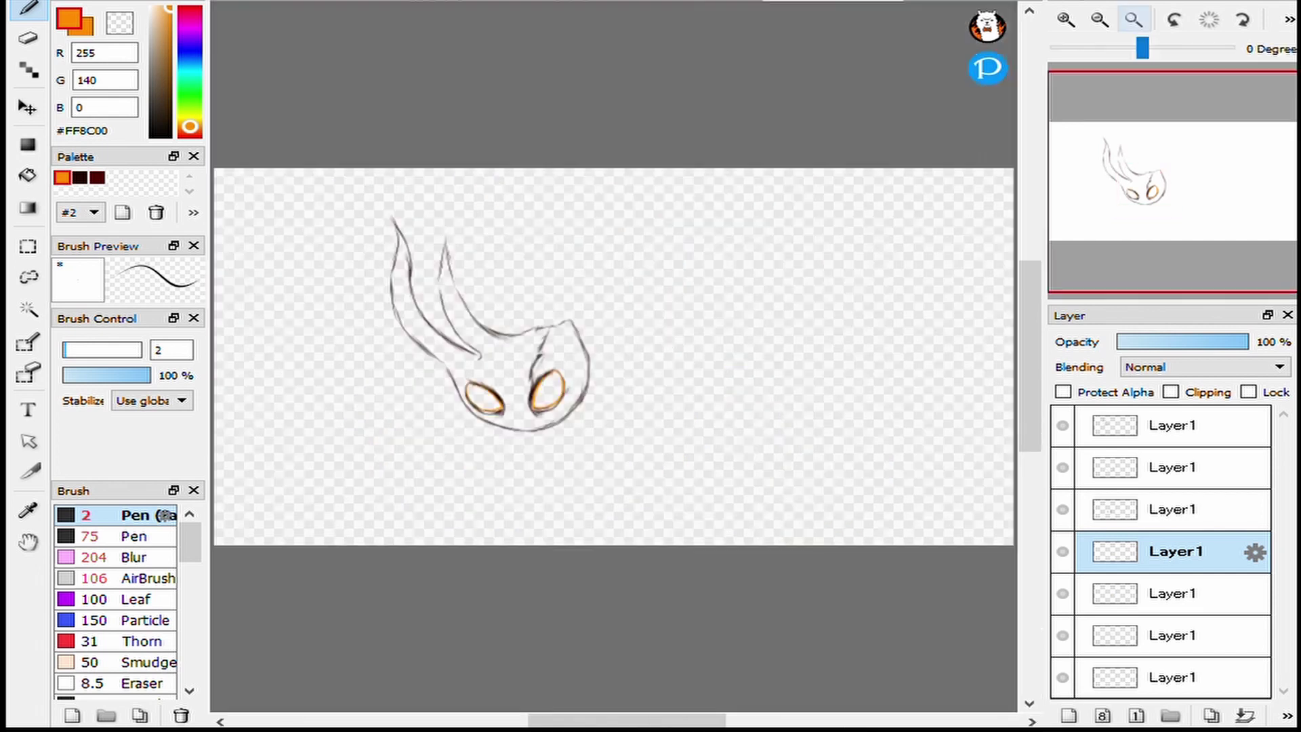
{"action": "key", "text": "ctrl+e"}
On the lowest layer, sketch an orange curve above the right eye and a large rounded outline from the head's top to the inner horn.
{"action": "scroll", "coordinate": [614, 312], "scroll_direction": "up", "scroll_amount": 4}
{"action": "left_click", "coordinate": [1176, 635]}
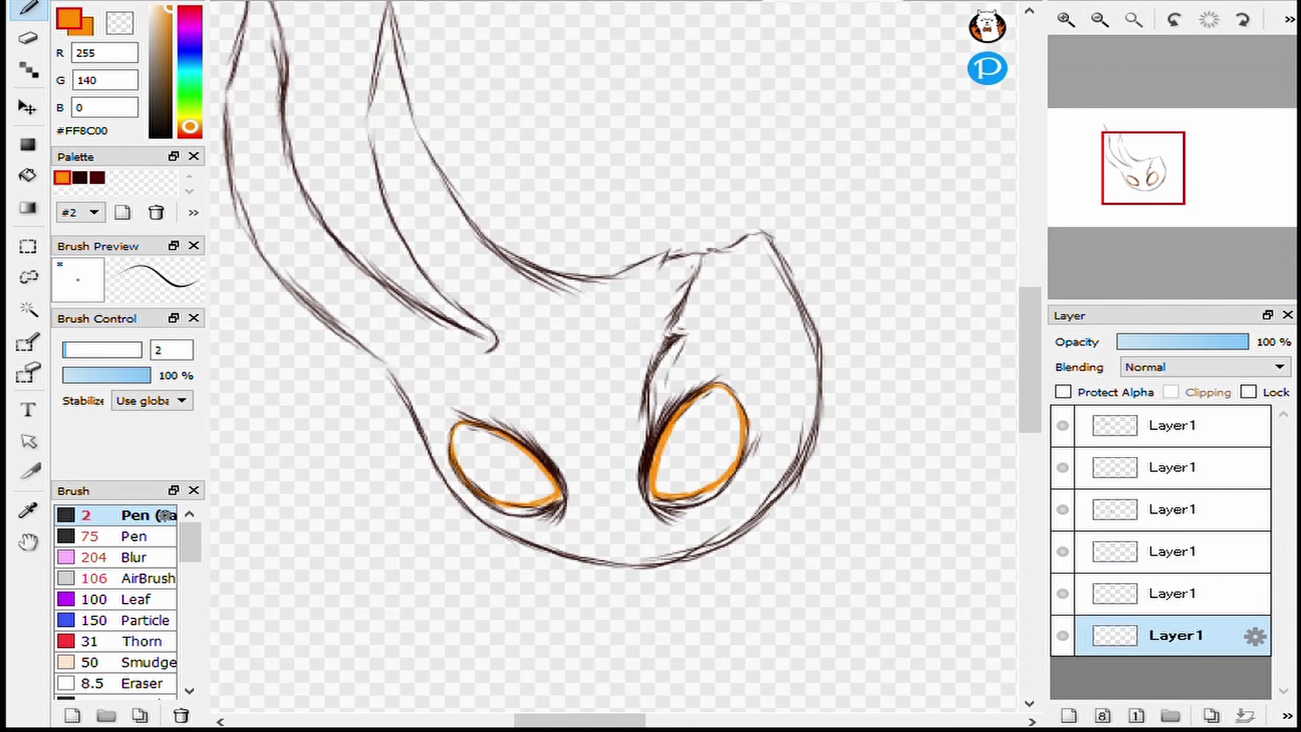
{"action": "left_click_drag", "start_coordinate": [800, 343], "coordinate": [885, 509]}
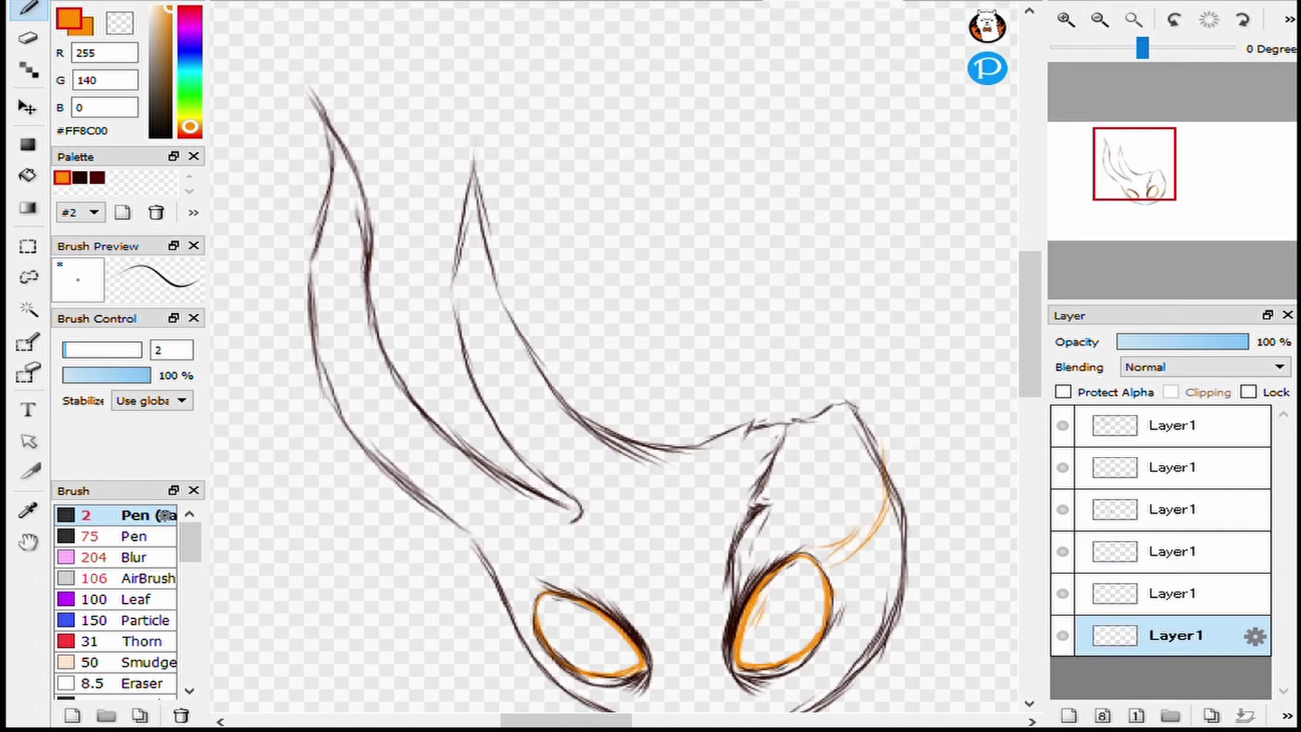
{"action": "left_click_drag", "start_coordinate": [699, 205], "coordinate": [786, 210]}
{"action": "key", "text": "e"}
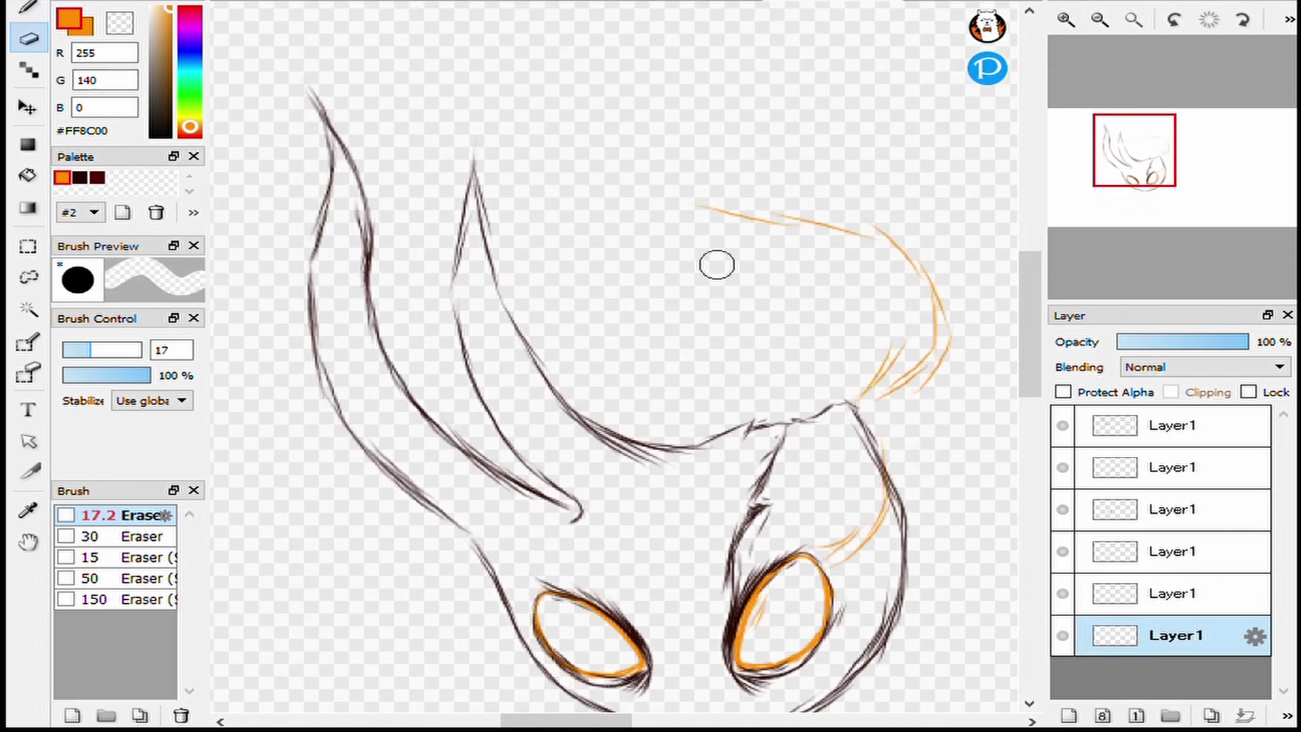
{"action": "key", "text": "b"}
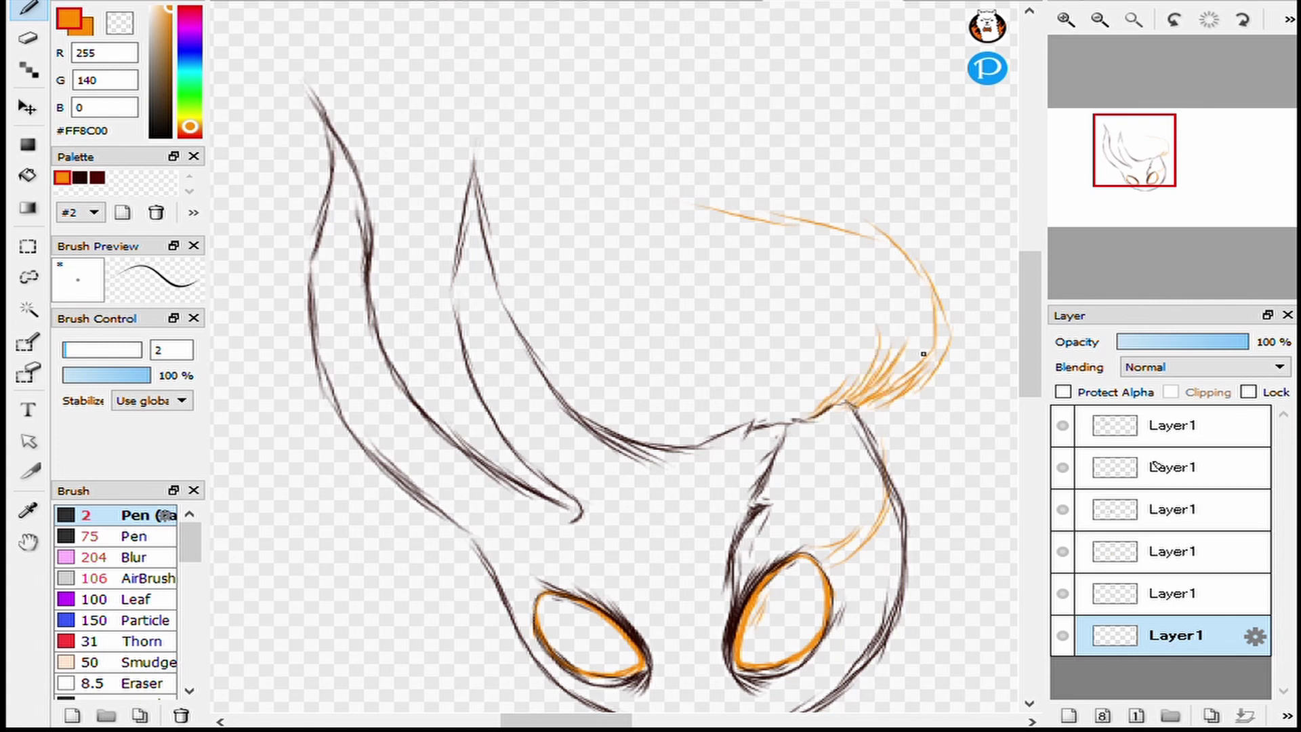
{"action": "left_click_drag", "start_coordinate": [790, 172], "coordinate": [569, 186]}
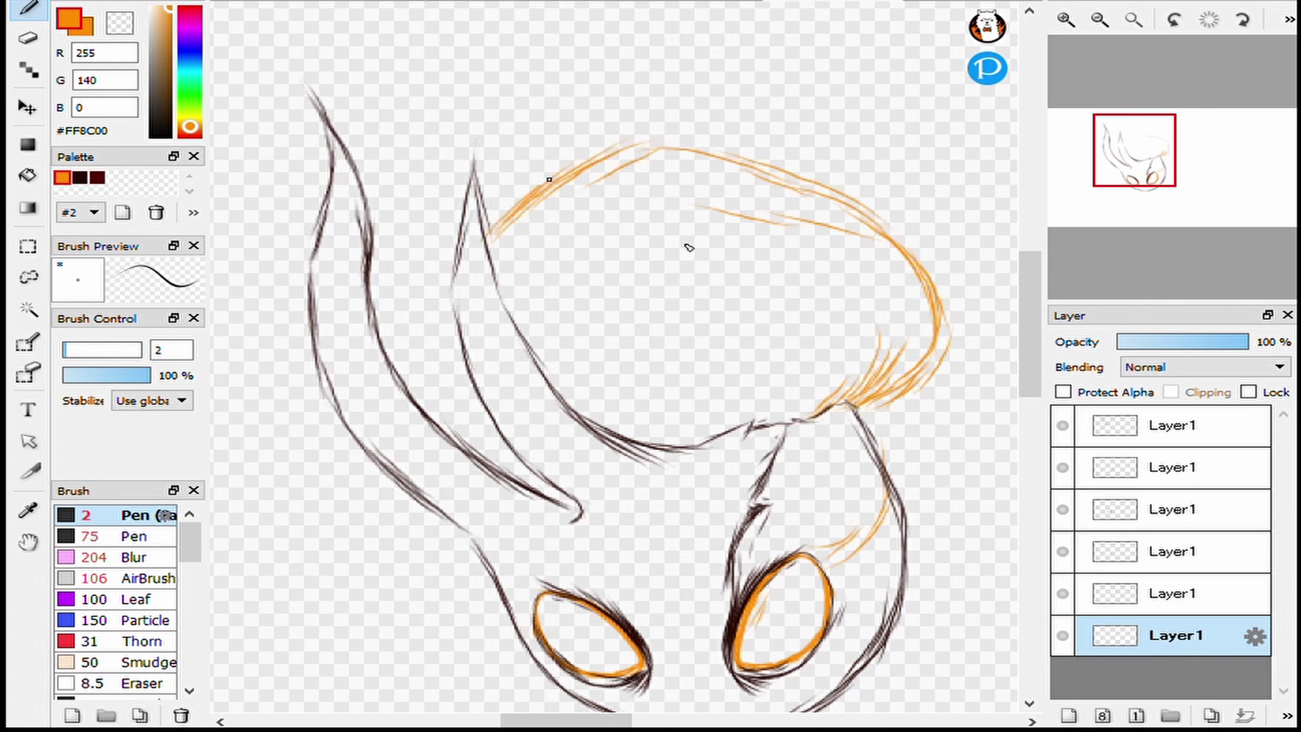
{"action": "mouse_move", "coordinate": [751, 163]}
{"action": "left_mouse_down"}
{"action": "mouse_move", "coordinate": [954, 61]}
{"action": "mouse_move", "coordinate": [536, 255]}
{"action": "left_mouse_up"}
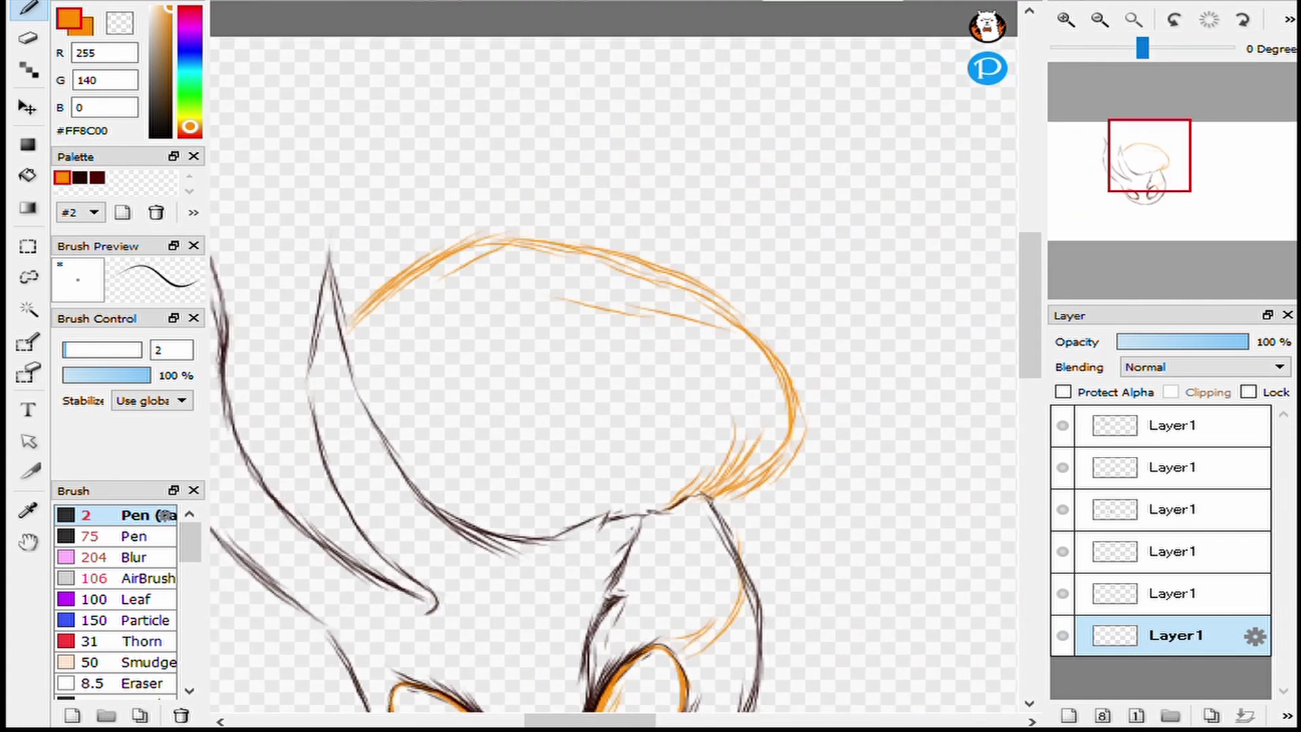
Sketch two tall rounded bumps on top of the orange outline and hatch their left sides.
{"action": "left_click_drag", "start_coordinate": [546, 309], "coordinate": [597, 217]}
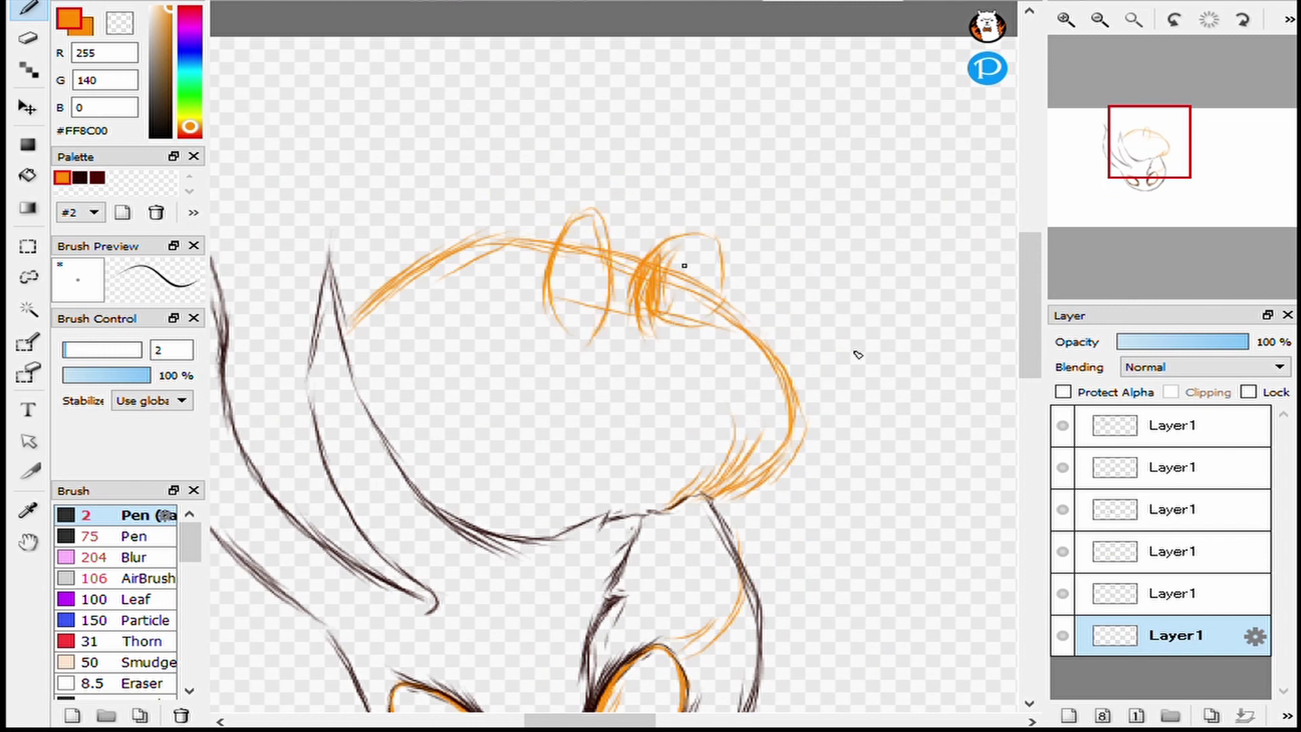
{"action": "scroll", "coordinate": [684, 266], "scroll_direction": "up", "scroll_amount": 3}
{"action": "mouse_move", "coordinate": [529, 322]}
{"action": "left_mouse_down"}
{"action": "mouse_move", "coordinate": [537, 242]}
{"action": "mouse_move", "coordinate": [438, 270]}
{"action": "mouse_move", "coordinate": [504, 288]}
{"action": "left_mouse_up"}
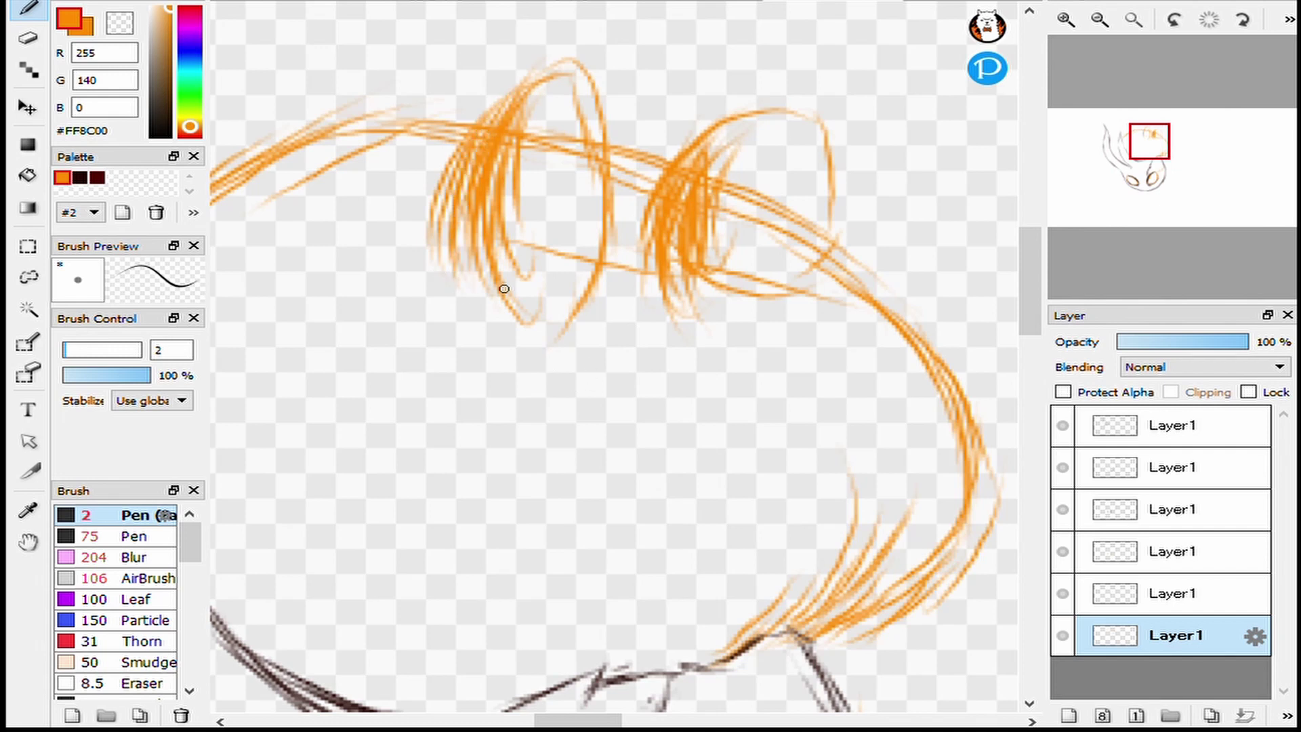
{"action": "scroll", "coordinate": [504, 289], "scroll_direction": "down", "scroll_amount": 5}
Erase the outline strokes crossing the insides of the two bumps with the transparent colour at brush size 14.9.
{"action": "scroll", "coordinate": [651, 271], "scroll_direction": "up", "scroll_amount": 5}
{"action": "key", "text": "x"}
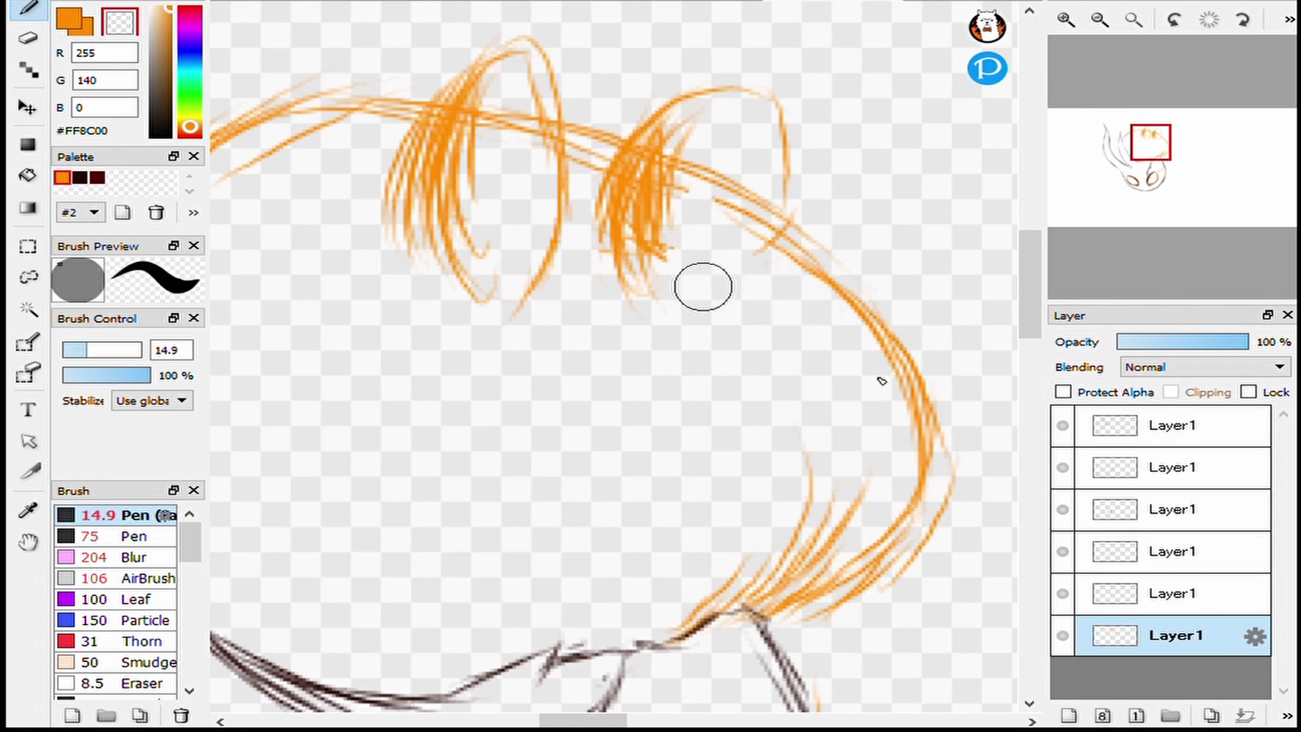
{"action": "left_click_drag", "start_coordinate": [685, 185], "coordinate": [744, 242]}
{"action": "mouse_move", "coordinate": [673, 352]}
{"action": "left_mouse_down"}
{"action": "mouse_move", "coordinate": [526, 197]}
{"action": "mouse_move", "coordinate": [537, 140]}
{"action": "mouse_move", "coordinate": [530, 197]}
{"action": "left_mouse_up"}
Redraw the left bump's upper edge in orange with the brush size set to 1.5.
{"action": "key", "text": "x"}
{"action": "left_click_drag", "start_coordinate": [542, 54], "coordinate": [561, 122]}
{"action": "key", "text": "ctrl+z"}
{"action": "double_click", "coordinate": [170, 349]}
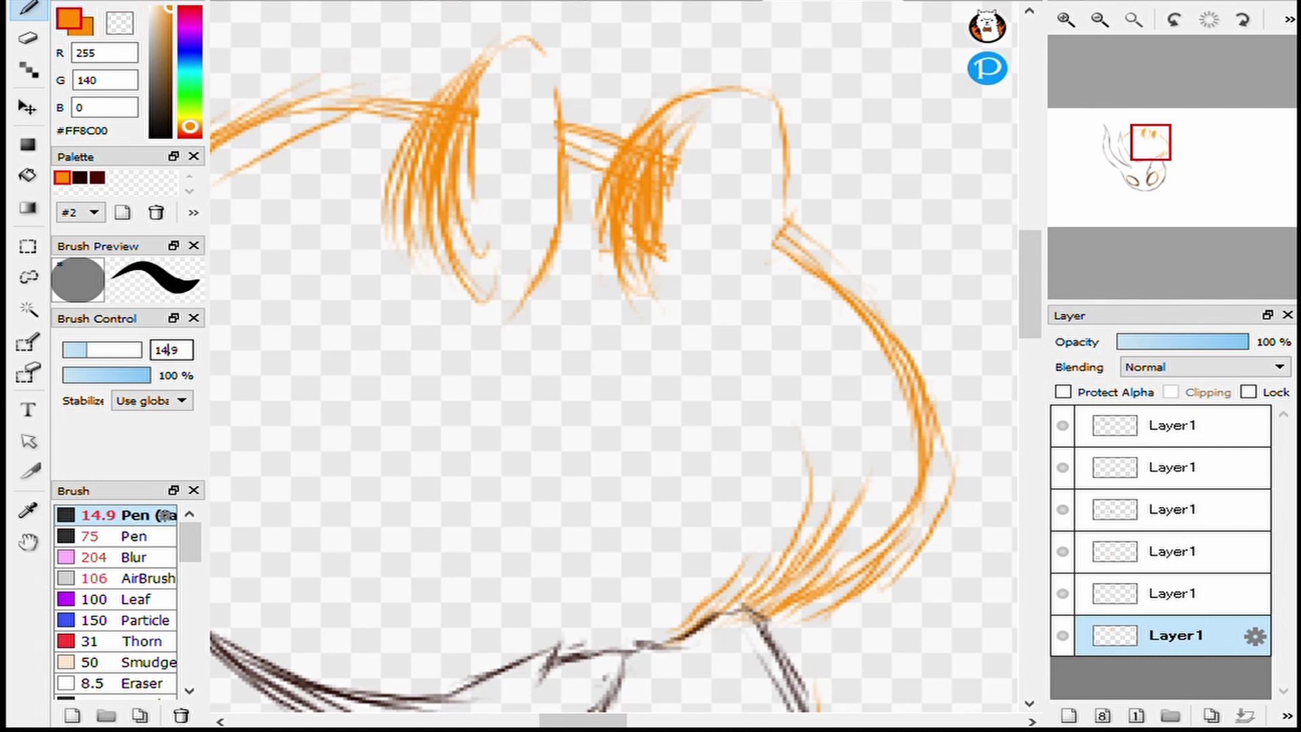
{"action": "type", "text": "1.5"}
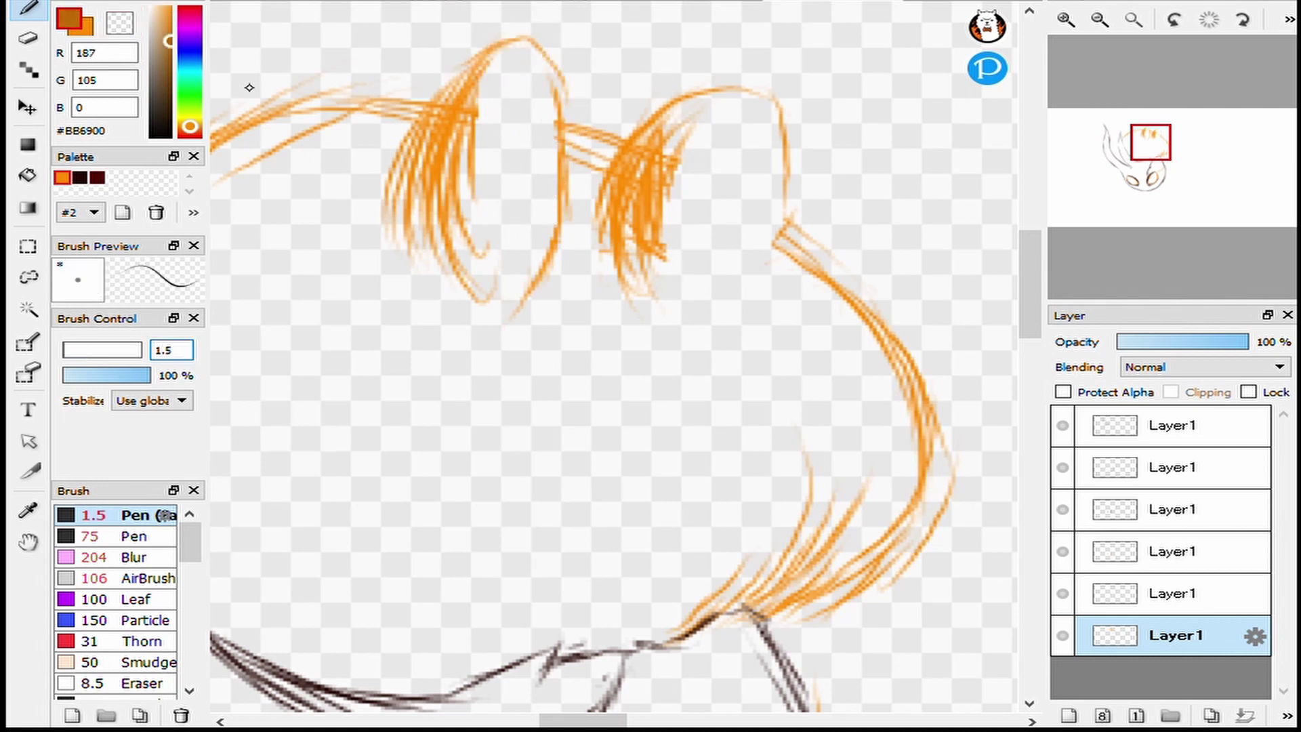
Draw filled dark slits inside both bumps in darker orange #BB6000.
{"action": "left_click", "coordinate": [234, 105], "text": "alt"}
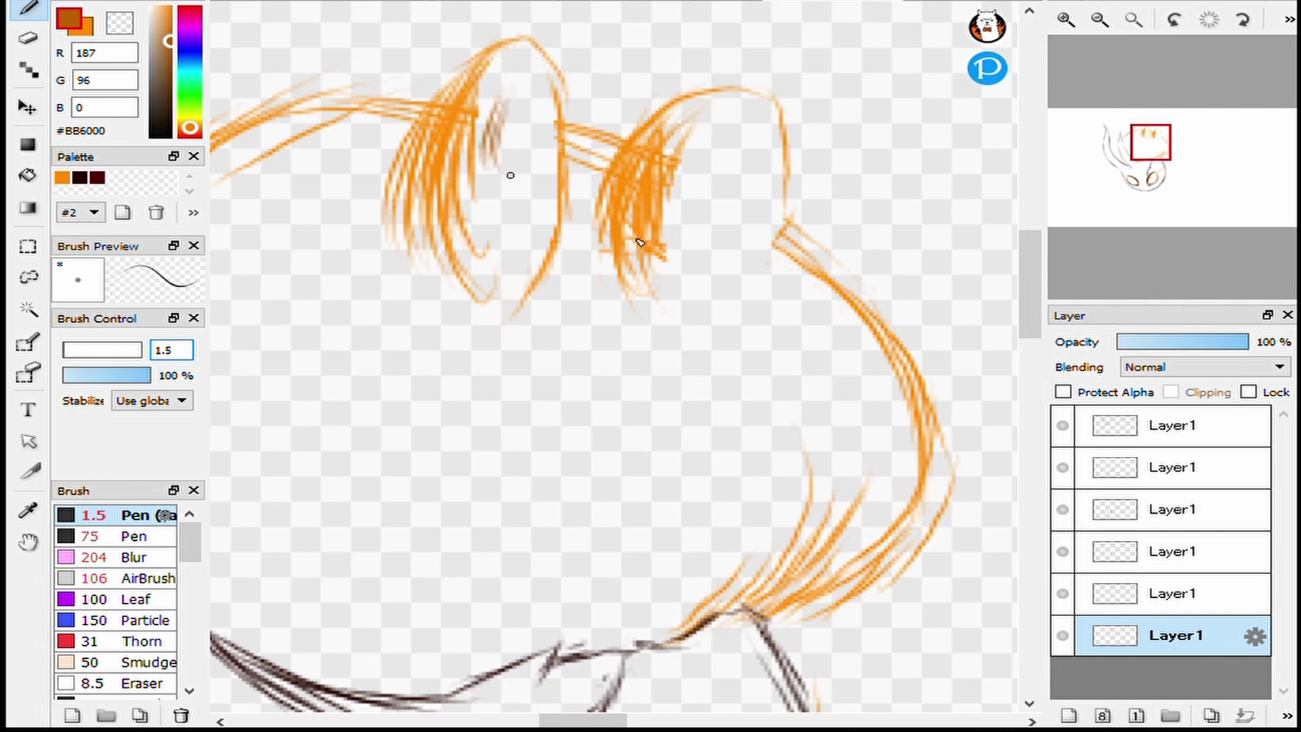
{"action": "left_click_drag", "start_coordinate": [510, 175], "coordinate": [498, 108]}
{"action": "mouse_move", "coordinate": [725, 146]}
{"action": "left_mouse_down"}
{"action": "mouse_move", "coordinate": [698, 244]}
{"action": "mouse_move", "coordinate": [725, 152]}
{"action": "left_mouse_up"}
{"action": "key", "text": "ctrl+0"}
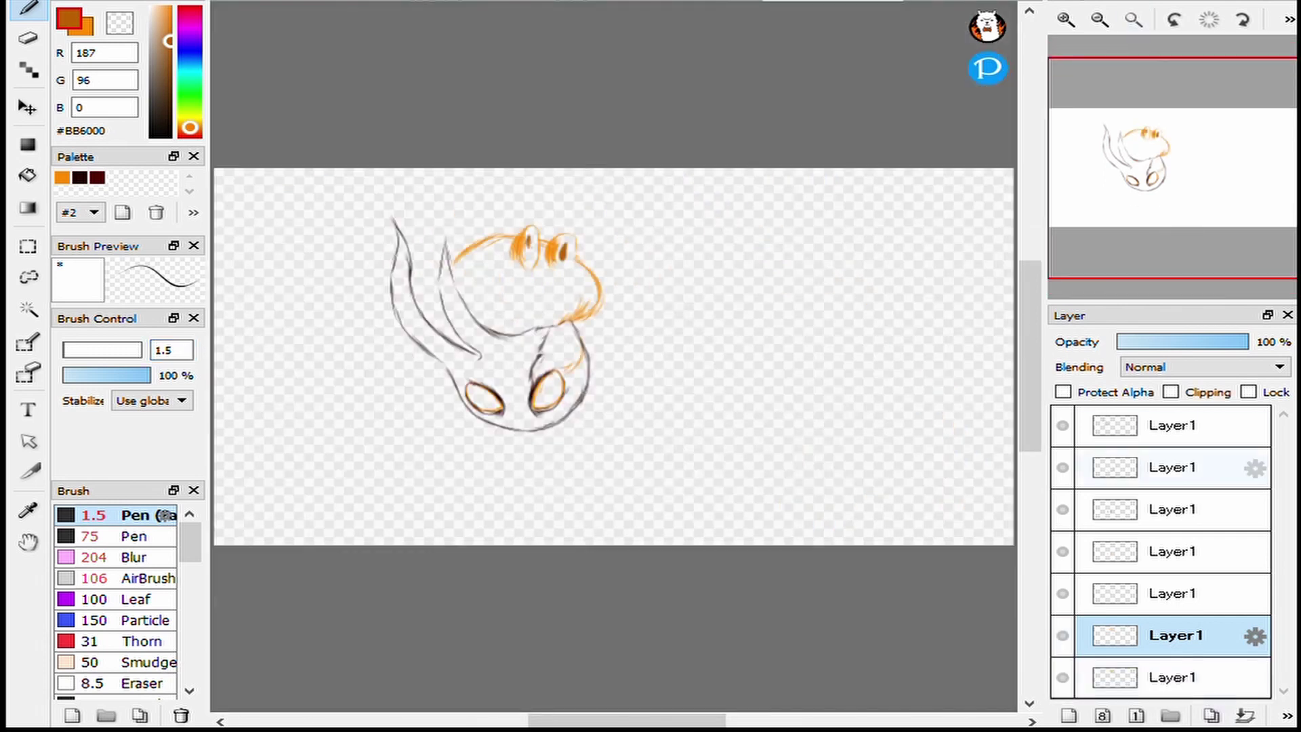
On a separate bottom layer, sketch a large hatched oval and a small oval beside it inside the orange shape in #BB6000.
{"action": "left_click", "coordinate": [1173, 678]}
{"action": "scroll", "coordinate": [502, 292], "scroll_direction": "up", "scroll_amount": 5}
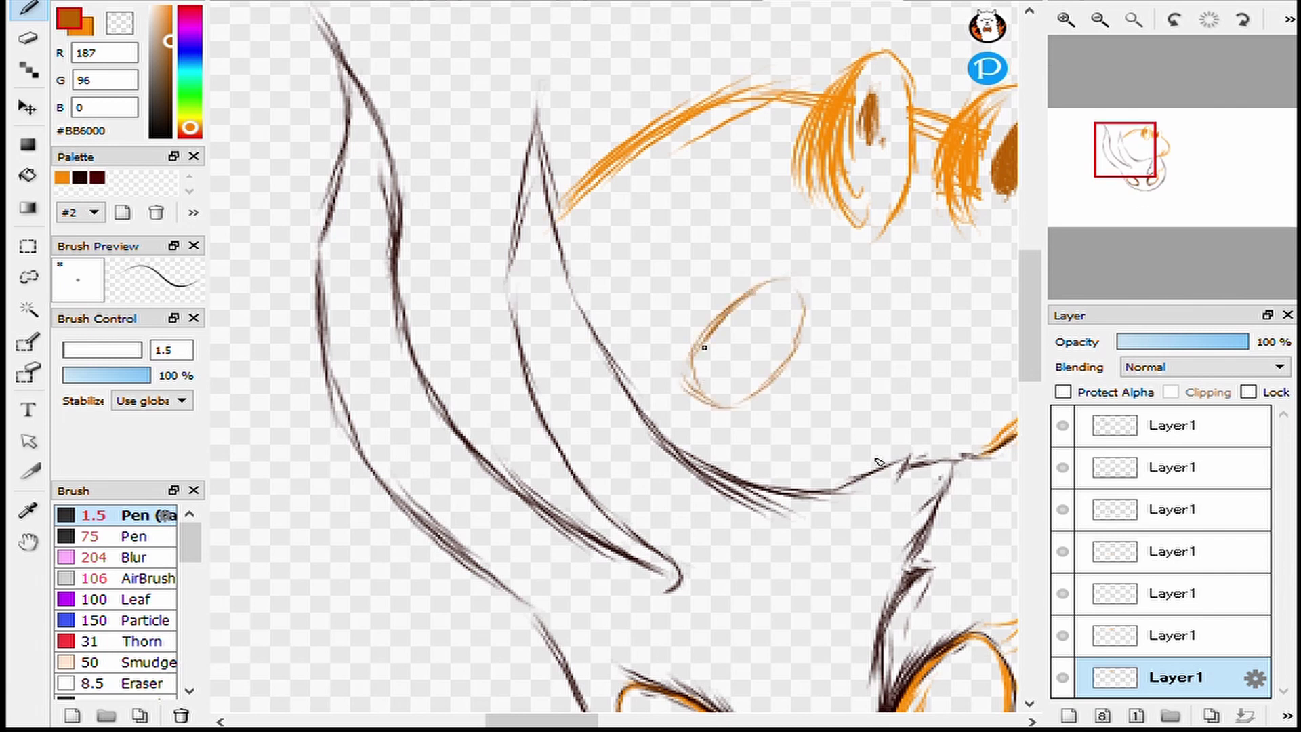
{"action": "scroll", "coordinate": [715, 330], "scroll_direction": "right", "scroll_amount": 3}
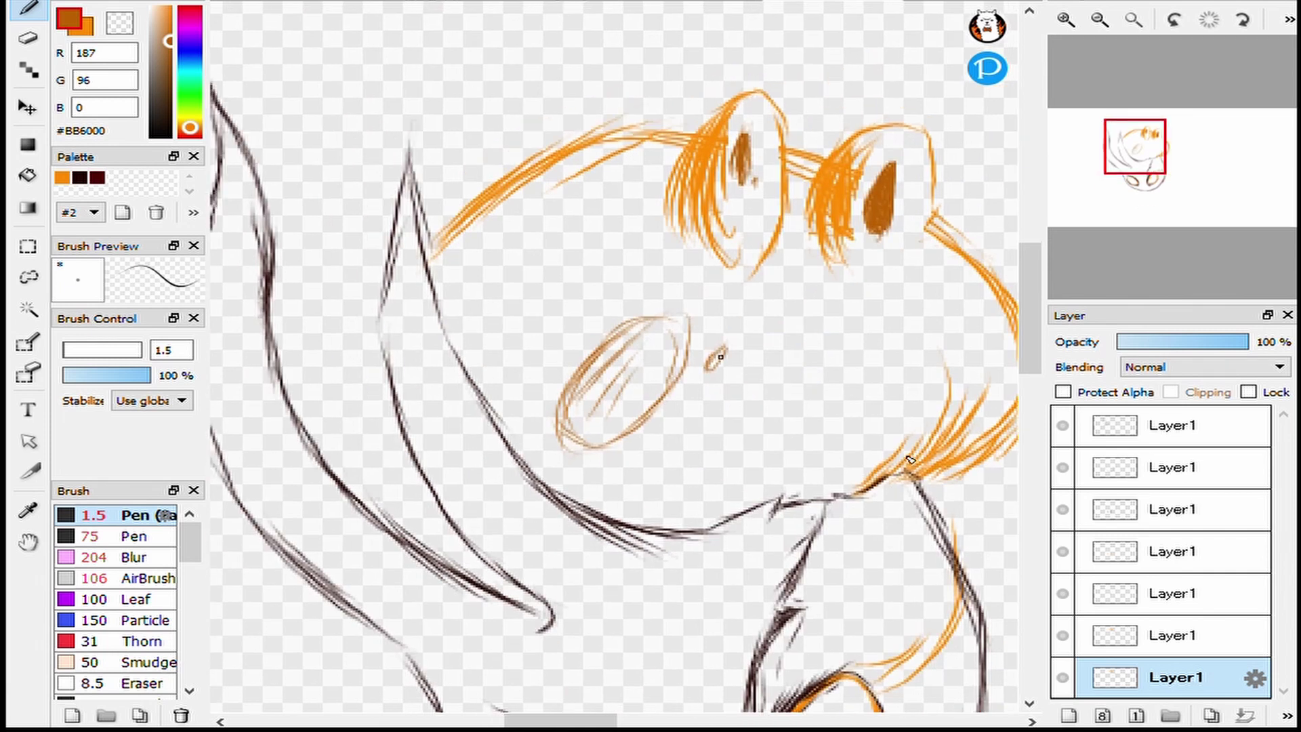
Add #BB6000 shading strokes inside both eyes and along the jagged line between the forehead and right eye.
{"action": "scroll", "coordinate": [721, 357], "scroll_direction": "down", "scroll_amount": 5}
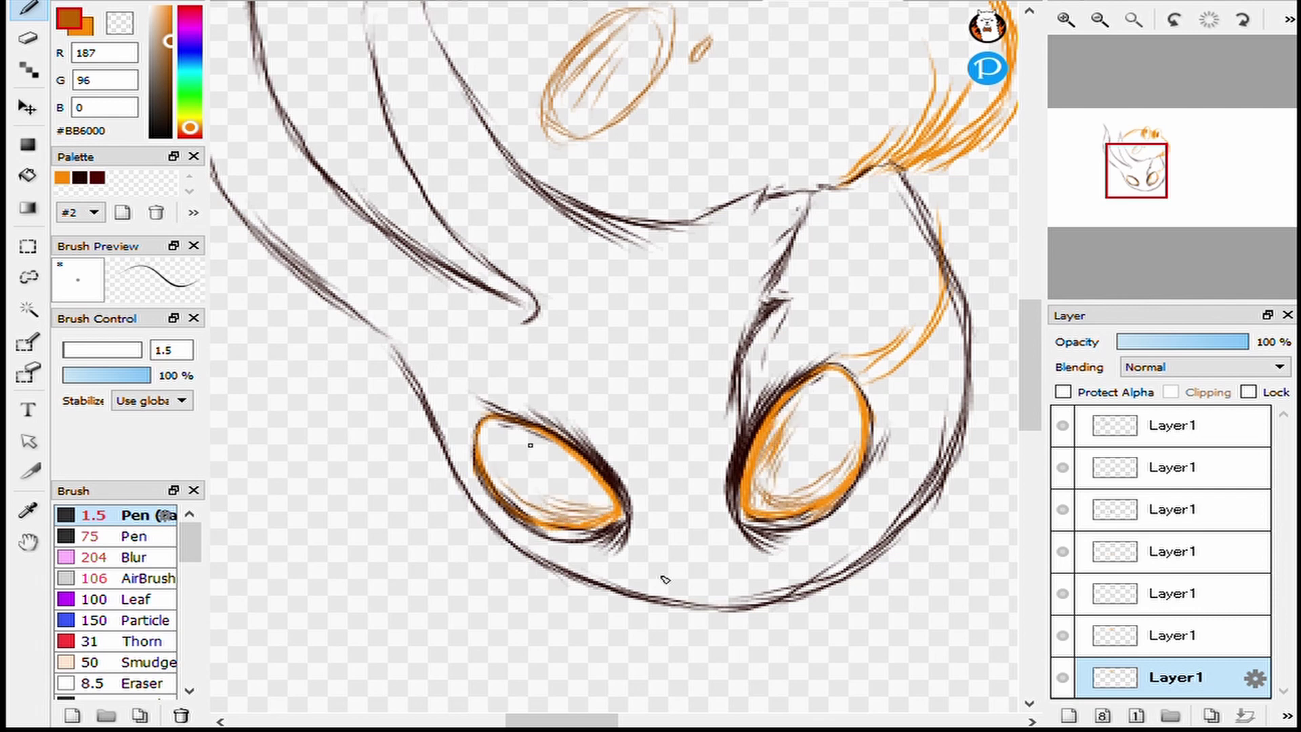
{"action": "scroll", "coordinate": [530, 445], "scroll_direction": "down", "scroll_amount": 5}
{"action": "scroll", "coordinate": [649, 465], "scroll_direction": "up", "scroll_amount": 4}
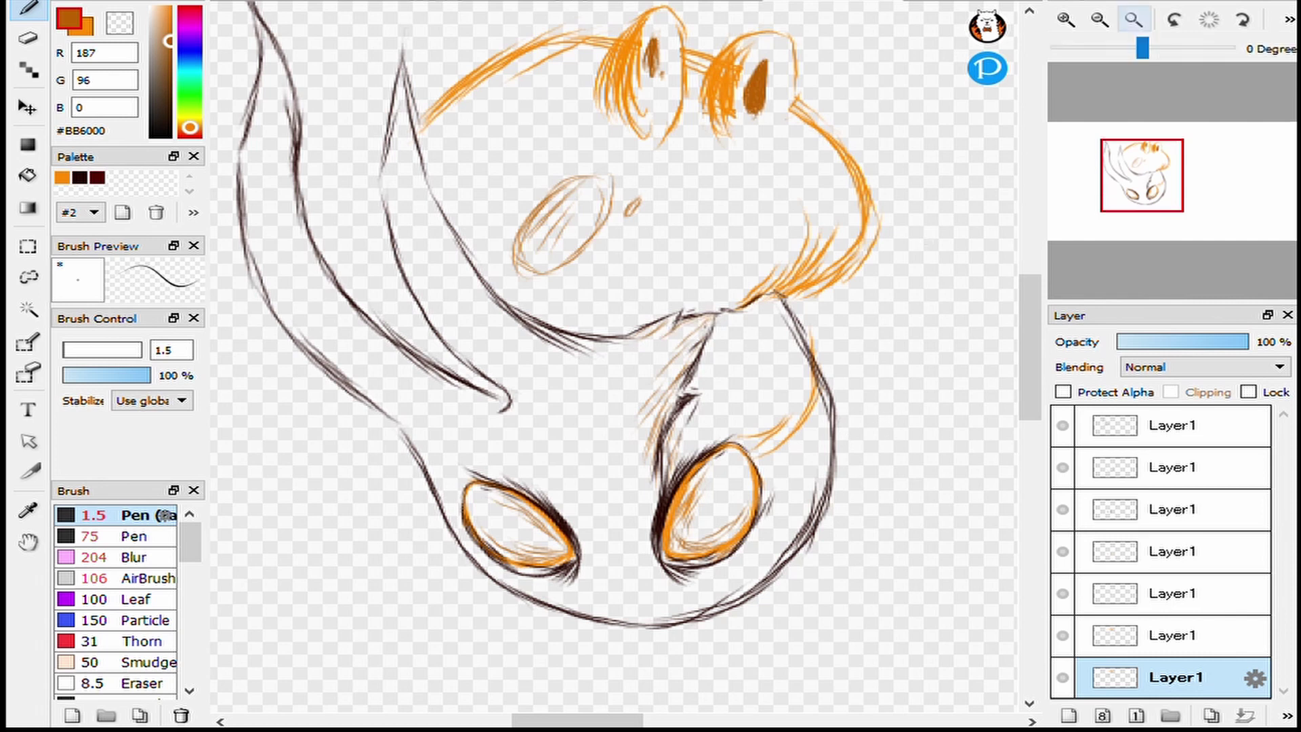
{"action": "scroll", "coordinate": [801, 449], "scroll_direction": "down", "scroll_amount": 5}
Erase the orange curve above the right eye from both sketch layers.
{"action": "scroll", "coordinate": [801, 448], "scroll_direction": "up", "scroll_amount": 6}
{"action": "key", "text": "e"}
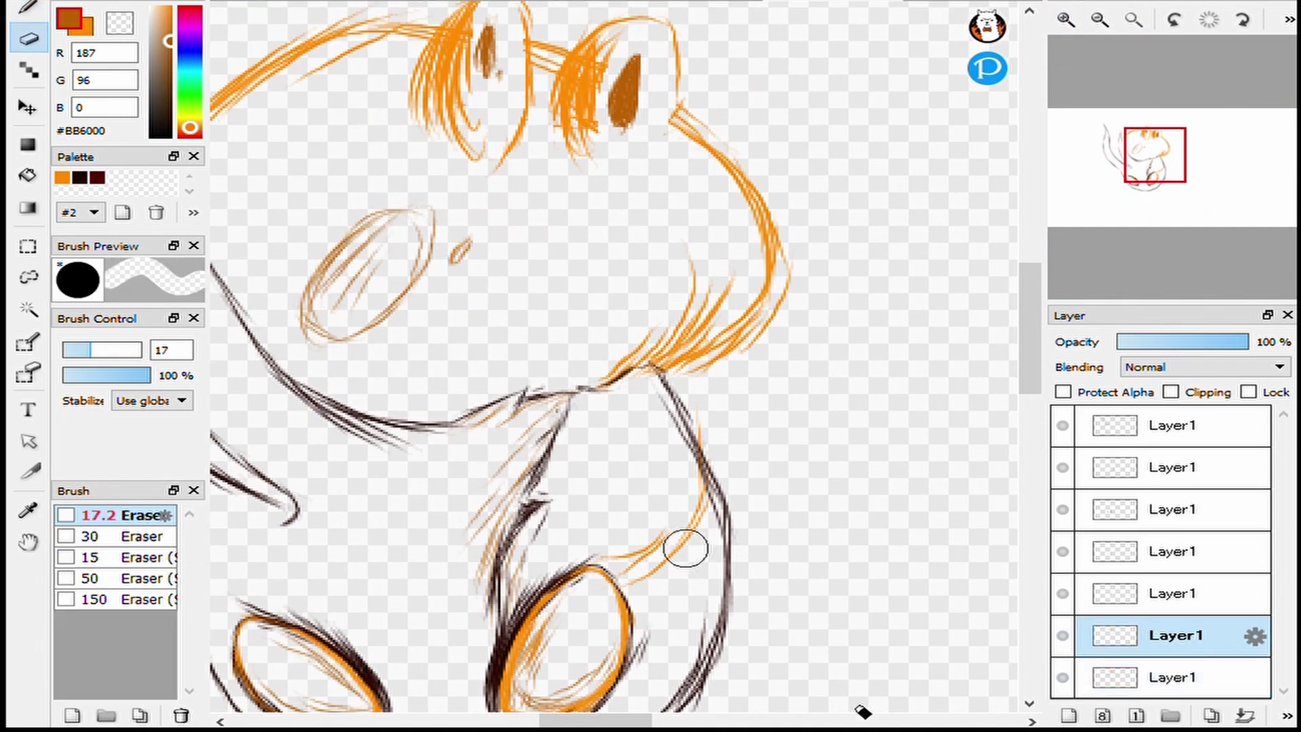
{"action": "key", "text": "ctrl+Up"}
{"action": "key", "text": "ctrl+Down"}
{"action": "key", "text": "ctrl+Down"}
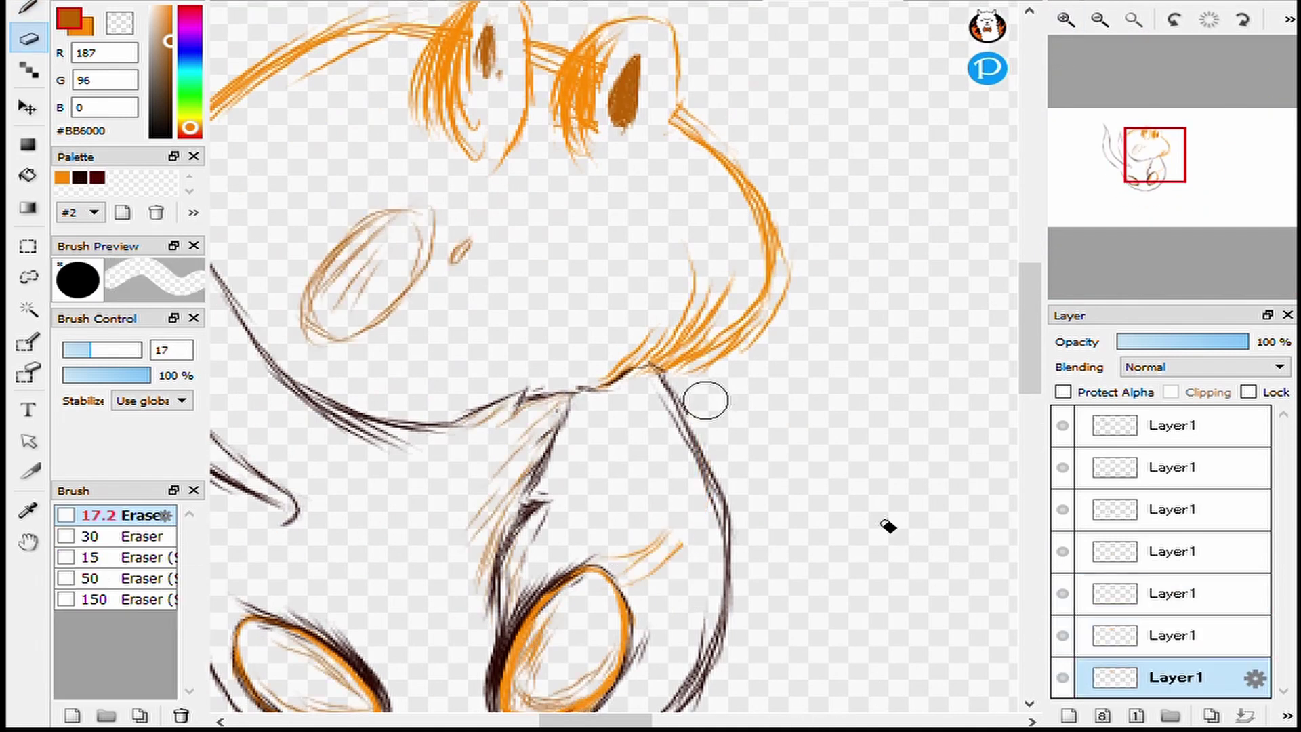
{"action": "key", "text": "ctrl+Up"}
{"action": "scroll", "coordinate": [671, 581], "scroll_direction": "down", "scroll_amount": 5}
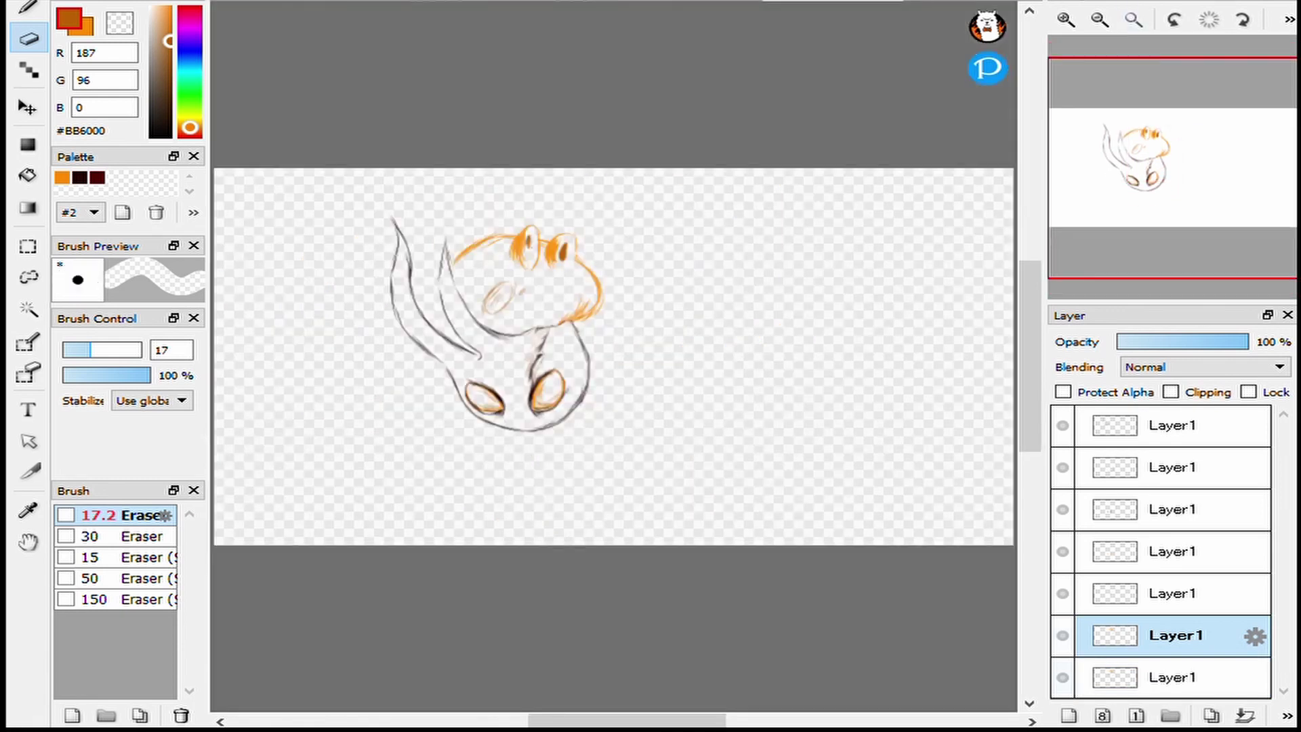
{"action": "key", "text": "ctrl+Down"}
{"action": "scroll", "coordinate": [468, 383], "scroll_direction": "up", "scroll_amount": 5}
{"action": "key", "text": "ctrl+Up"}
Duplicate the layer with the ovals and shading strokes and merge the copy down to strengthen its lines.
{"action": "scroll", "coordinate": [634, 407], "scroll_direction": "down", "scroll_amount": 3}
{"action": "scroll", "coordinate": [610, 342], "scroll_direction": "up", "scroll_amount": 3}
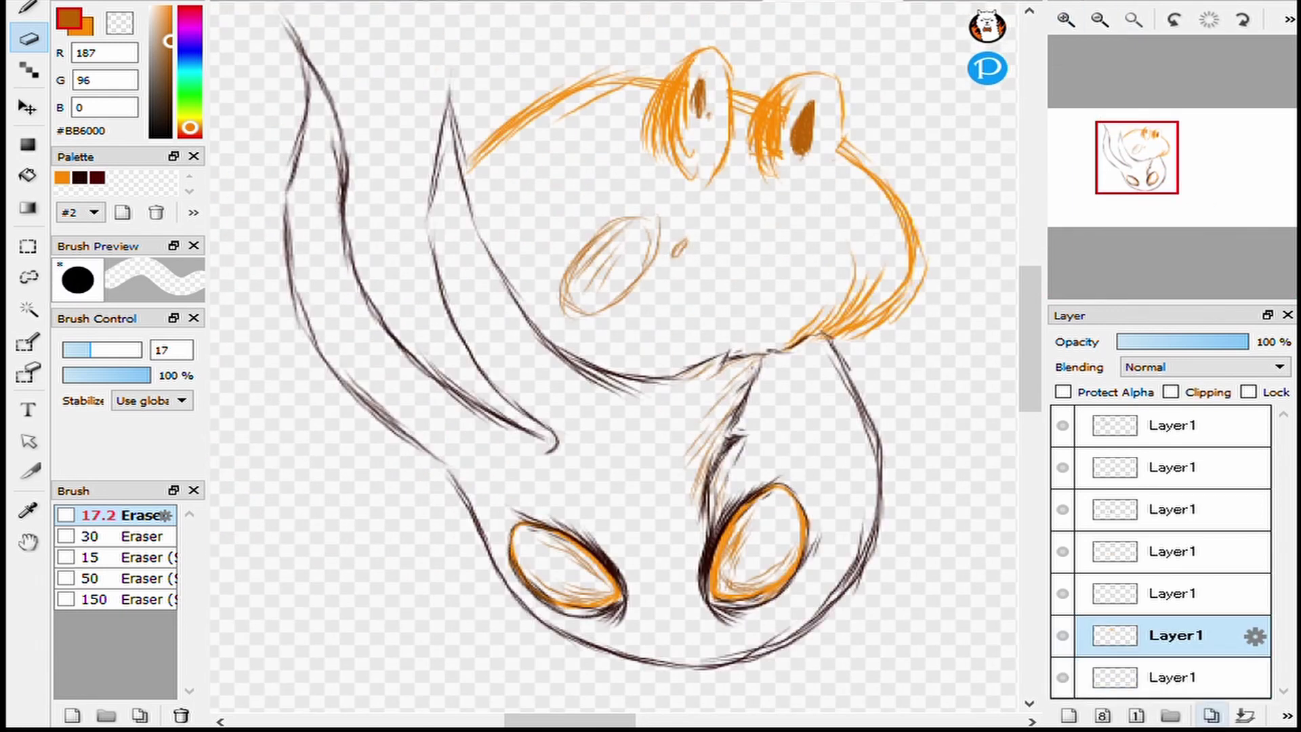
{"action": "key", "text": "ctrl+Up"}
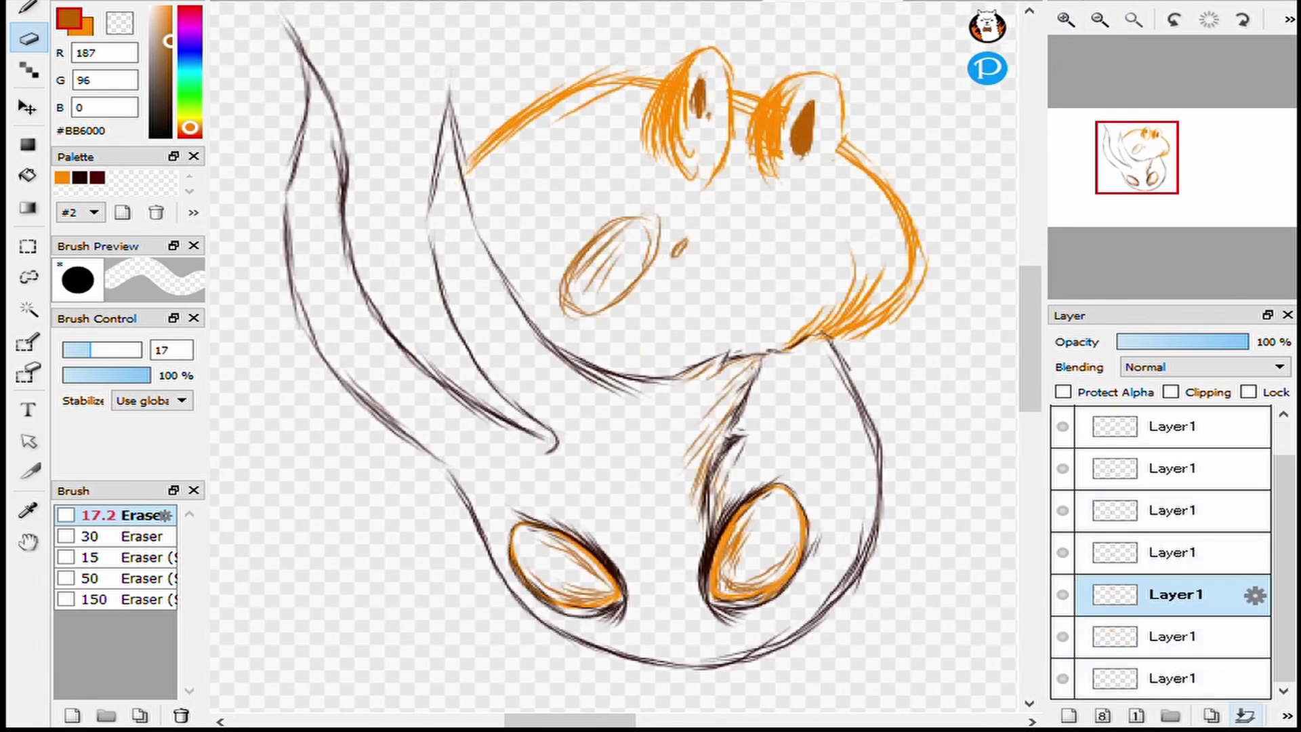
{"action": "key", "text": "ctrl+Down"}
{"action": "key", "text": "ctrl+Down"}
With #FF8C00 at brush size 7, close the orange shape's outline between the horns and along its lower edge on the bottom layer.
{"action": "key", "text": "x"}
{"action": "key", "text": "b"}
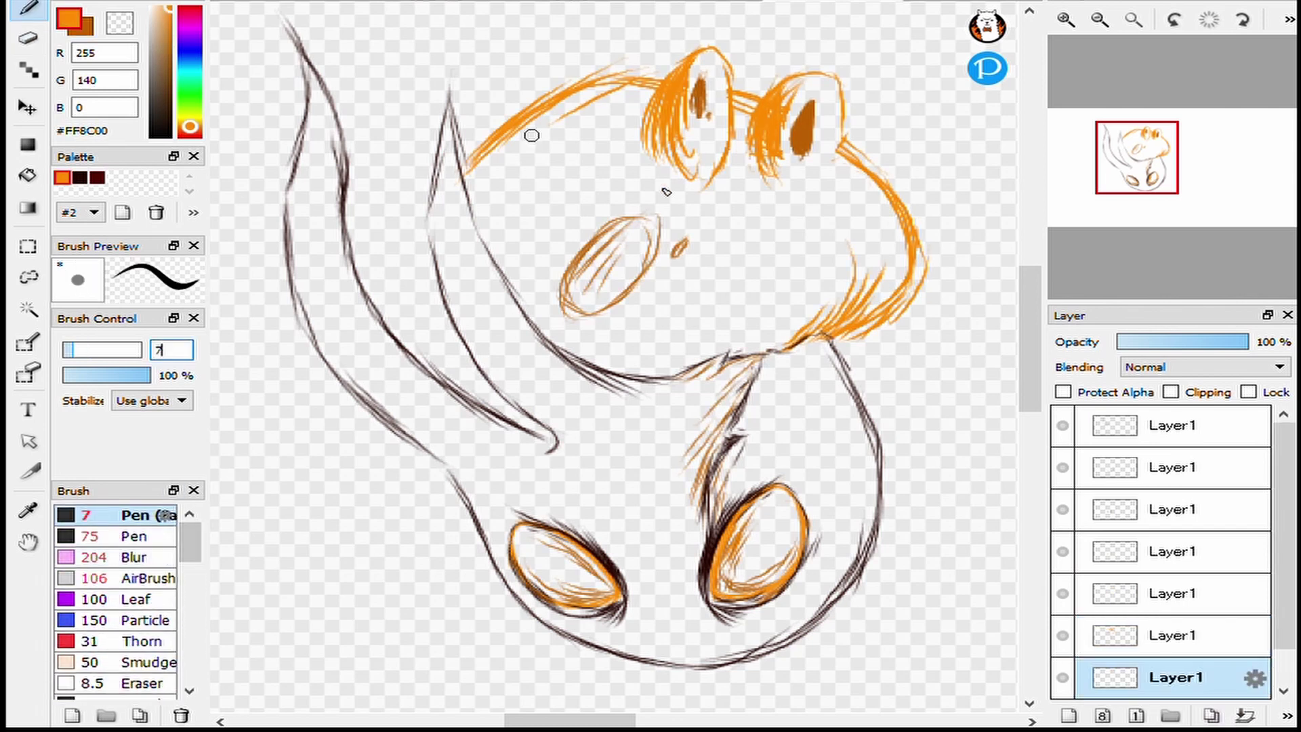
{"action": "scroll", "coordinate": [531, 136], "scroll_direction": "up", "scroll_amount": 2}
{"action": "left_click_drag", "start_coordinate": [577, 261], "coordinate": [562, 388]}
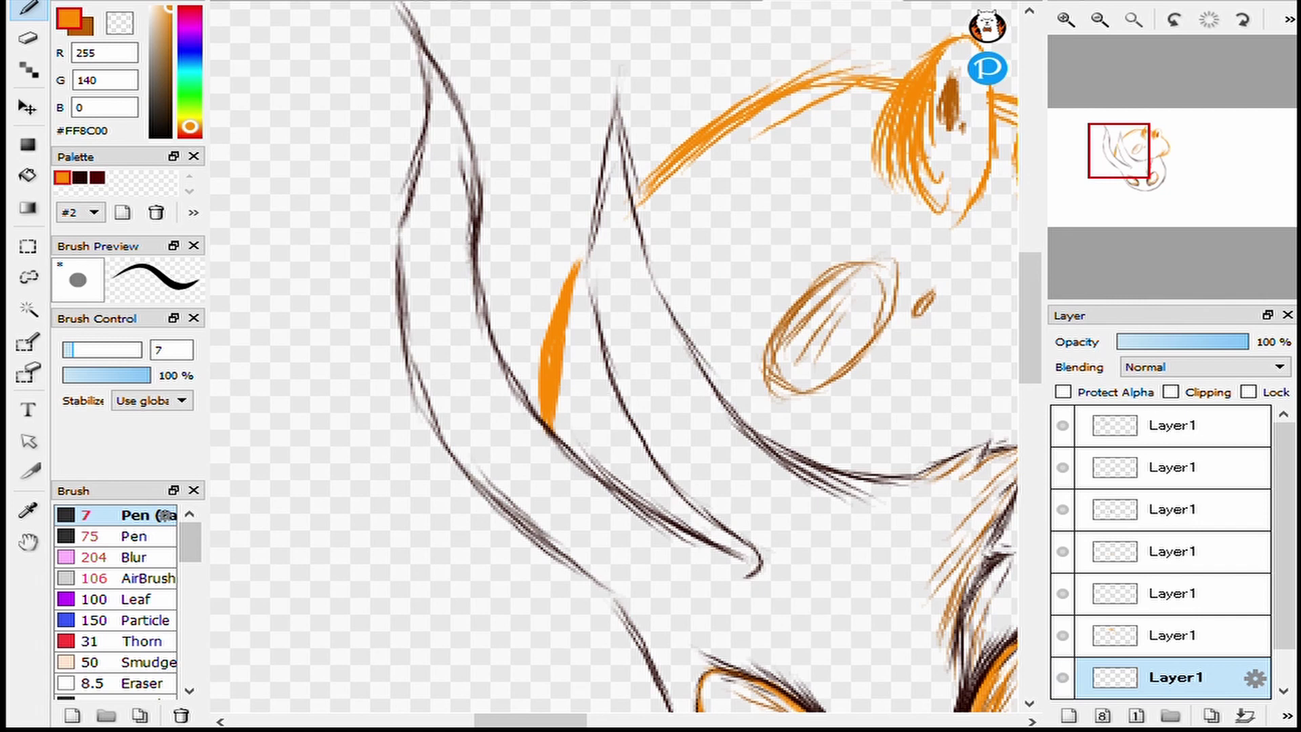
{"action": "mouse_move", "coordinate": [587, 461]}
{"action": "left_mouse_down"}
{"action": "mouse_move", "coordinate": [755, 562]}
{"action": "mouse_move", "coordinate": [549, 593]}
{"action": "mouse_move", "coordinate": [881, 451]}
{"action": "mouse_move", "coordinate": [673, 429]}
{"action": "left_mouse_up"}
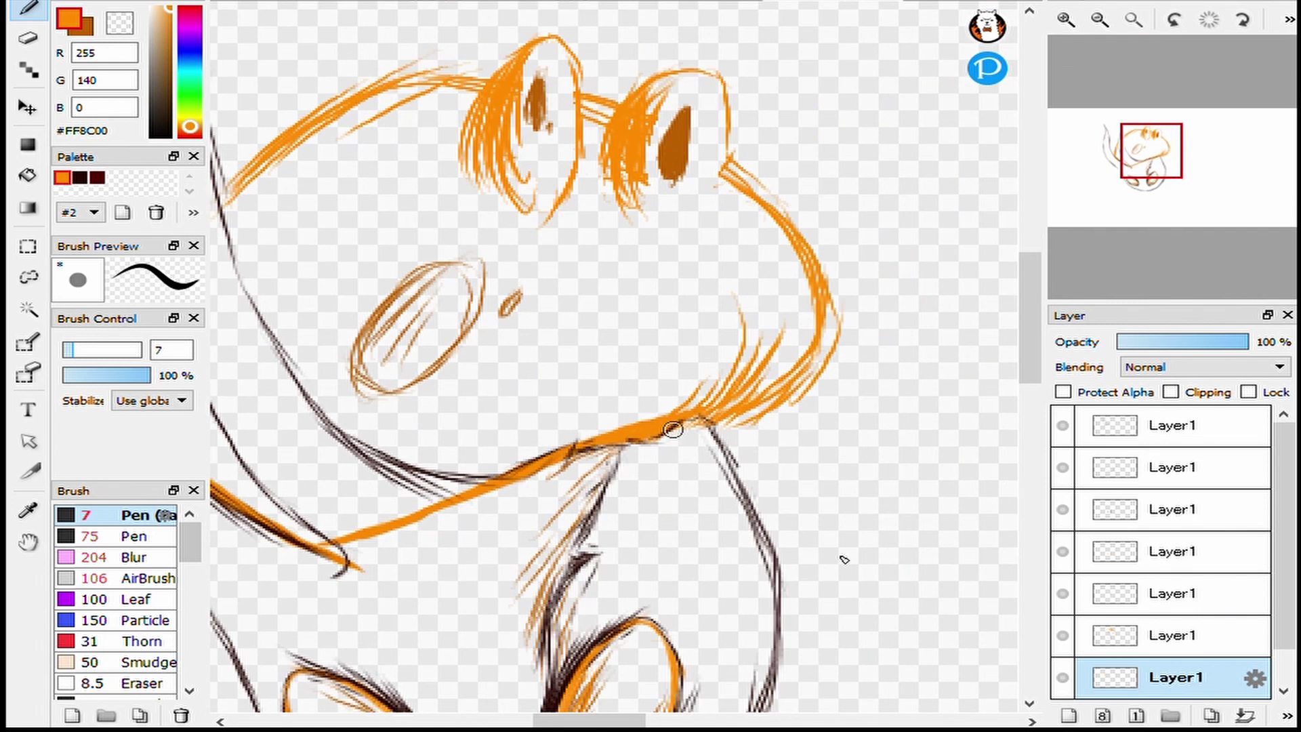
Fill the orange shape's rounded right end and both bumps with solid orange.
{"action": "mouse_move", "coordinate": [833, 323]}
{"action": "left_mouse_down"}
{"action": "mouse_move", "coordinate": [781, 378]}
{"action": "mouse_move", "coordinate": [732, 353]}
{"action": "mouse_move", "coordinate": [741, 387]}
{"action": "mouse_move", "coordinate": [796, 325]}
{"action": "mouse_move", "coordinate": [785, 279]}
{"action": "left_mouse_up"}
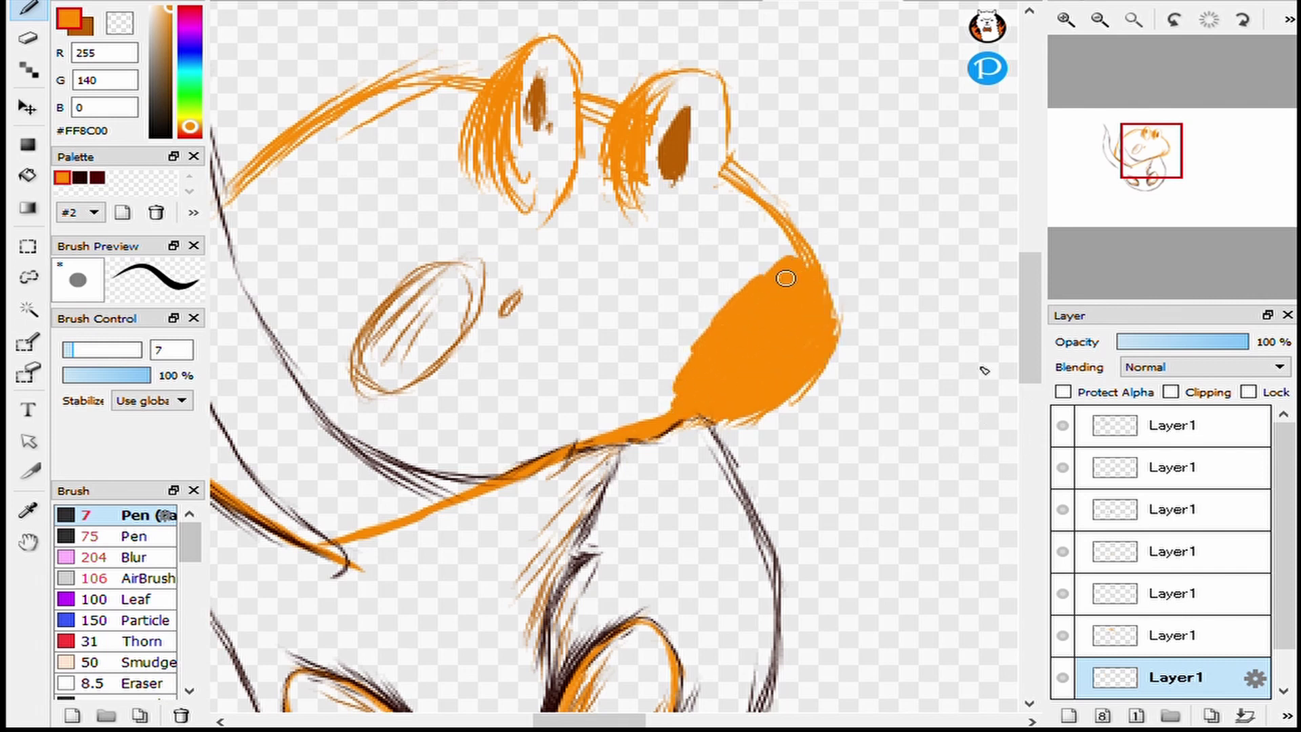
{"action": "mouse_move", "coordinate": [648, 156]}
{"action": "left_mouse_down"}
{"action": "mouse_move", "coordinate": [698, 101]}
{"action": "mouse_move", "coordinate": [674, 175]}
{"action": "left_mouse_up"}
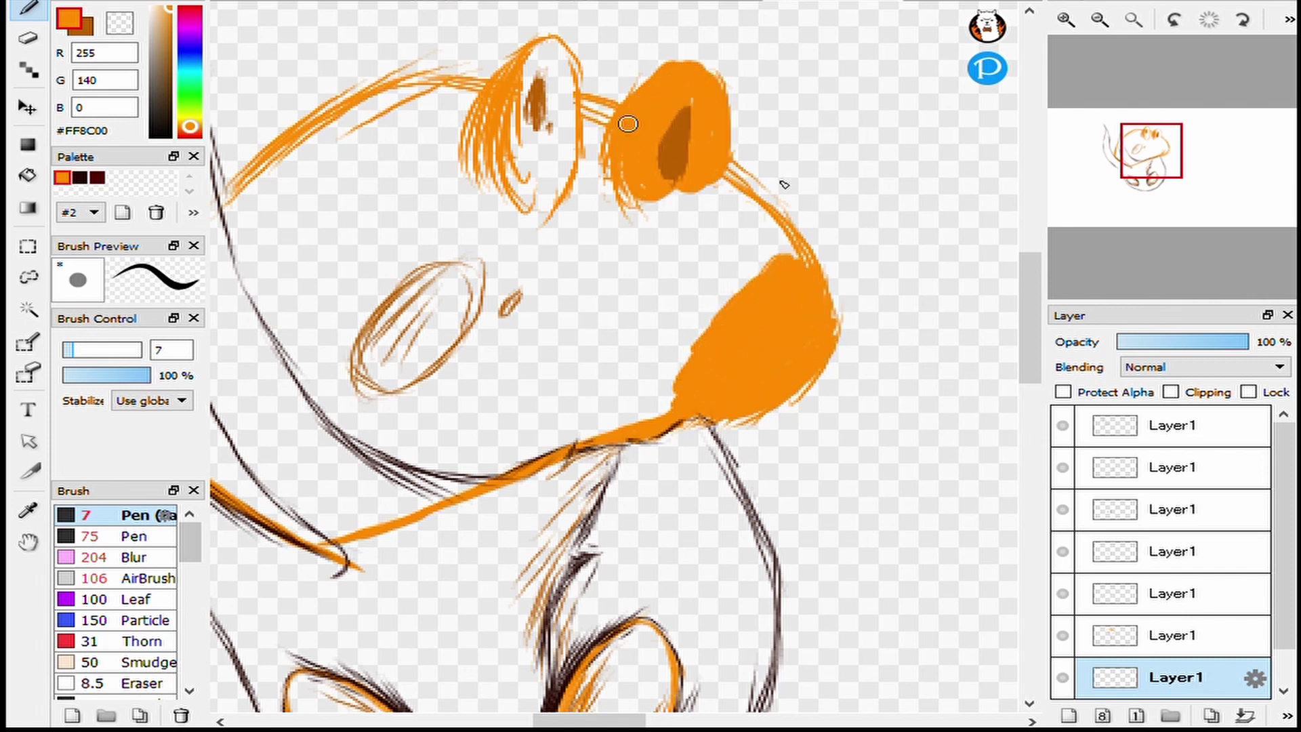
{"action": "mouse_move", "coordinate": [535, 61]}
{"action": "left_mouse_down"}
{"action": "mouse_move", "coordinate": [515, 183]}
{"action": "mouse_move", "coordinate": [500, 130]}
{"action": "mouse_move", "coordinate": [599, 169]}
{"action": "mouse_move", "coordinate": [559, 49]}
{"action": "left_mouse_up"}
{"action": "key", "text": "ctrl+z"}
{"action": "left_click_drag", "start_coordinate": [579, 114], "coordinate": [595, 152]}
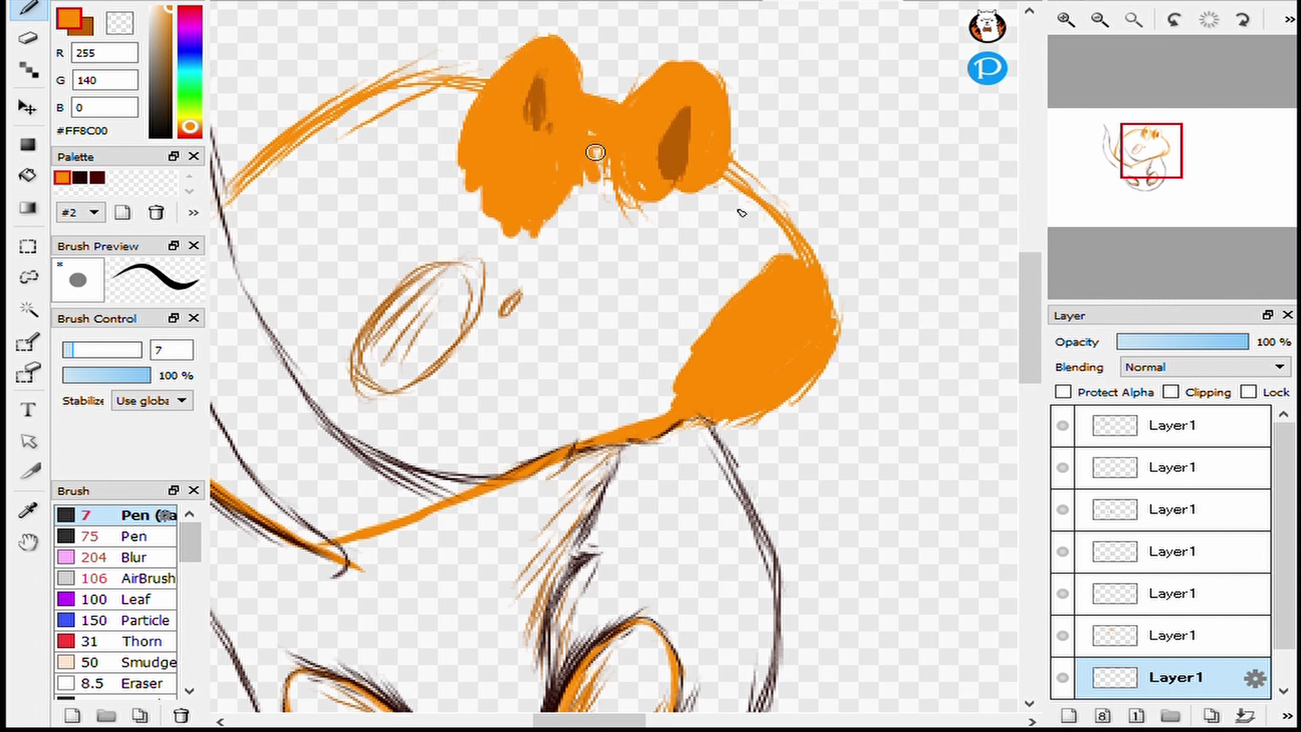
Fill the rest of the orange shape, leaving the large oval and inner horn empty, and lower the layer's opacity to 26%.
{"action": "left_click", "coordinate": [1100, 19]}
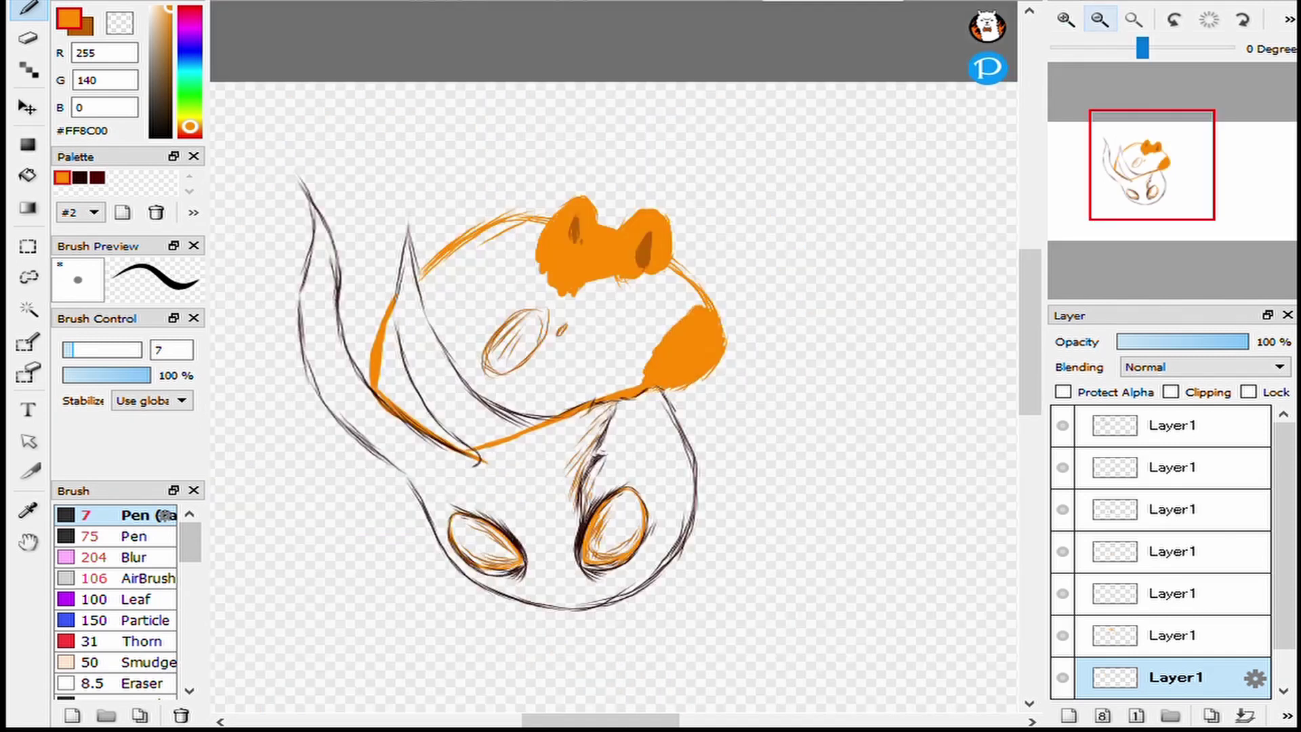
{"action": "left_click_drag", "start_coordinate": [475, 291], "coordinate": [685, 379]}
{"action": "left_click_drag", "start_coordinate": [441, 244], "coordinate": [400, 420]}
{"action": "left_click_drag", "start_coordinate": [1250, 342], "coordinate": [1152, 342]}
{"action": "left_click", "coordinate": [1066, 19]}
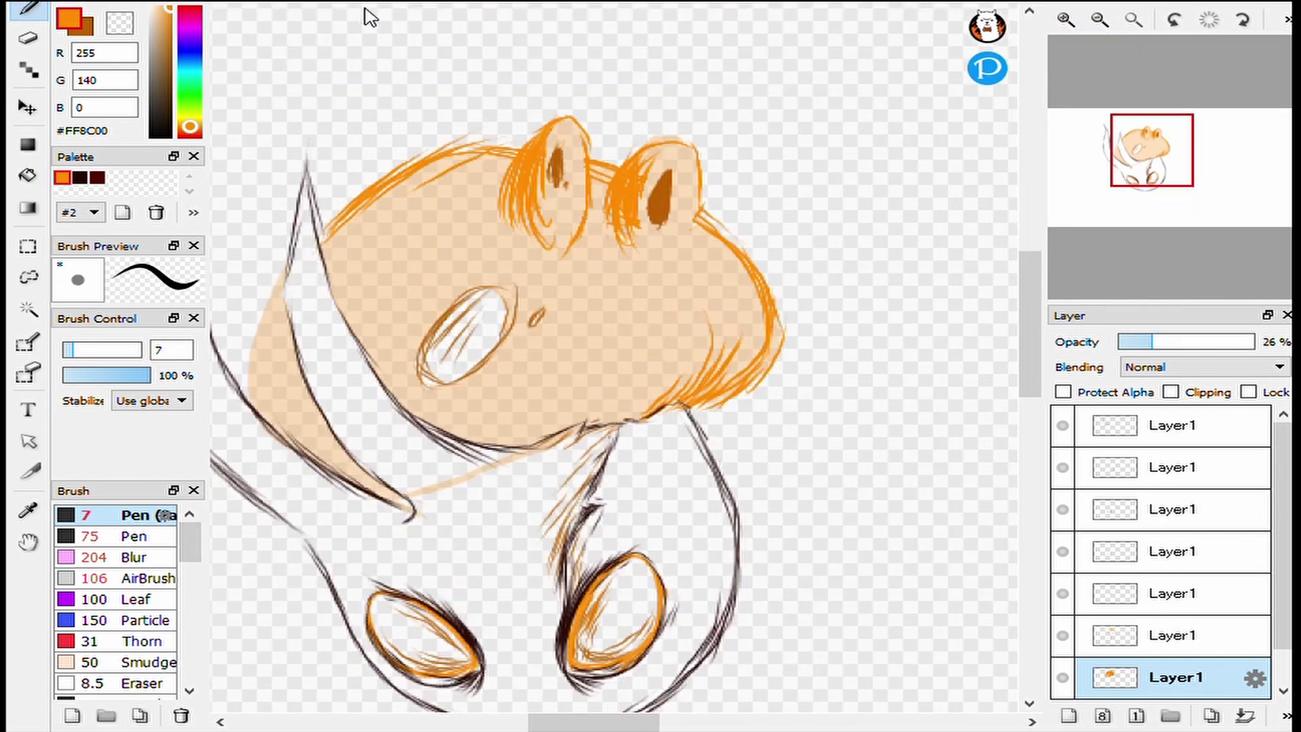
On the sketch layer above the fill, trace the orange shape's edge between the horns at brush size 2.
{"action": "left_click", "coordinate": [1176, 635]}
{"action": "key", "text": "bracketleft"}
{"action": "key", "text": "bracketleft"}
{"action": "key", "text": "bracketleft"}
{"action": "key", "text": "bracketleft"}
{"action": "key", "text": "bracketleft"}
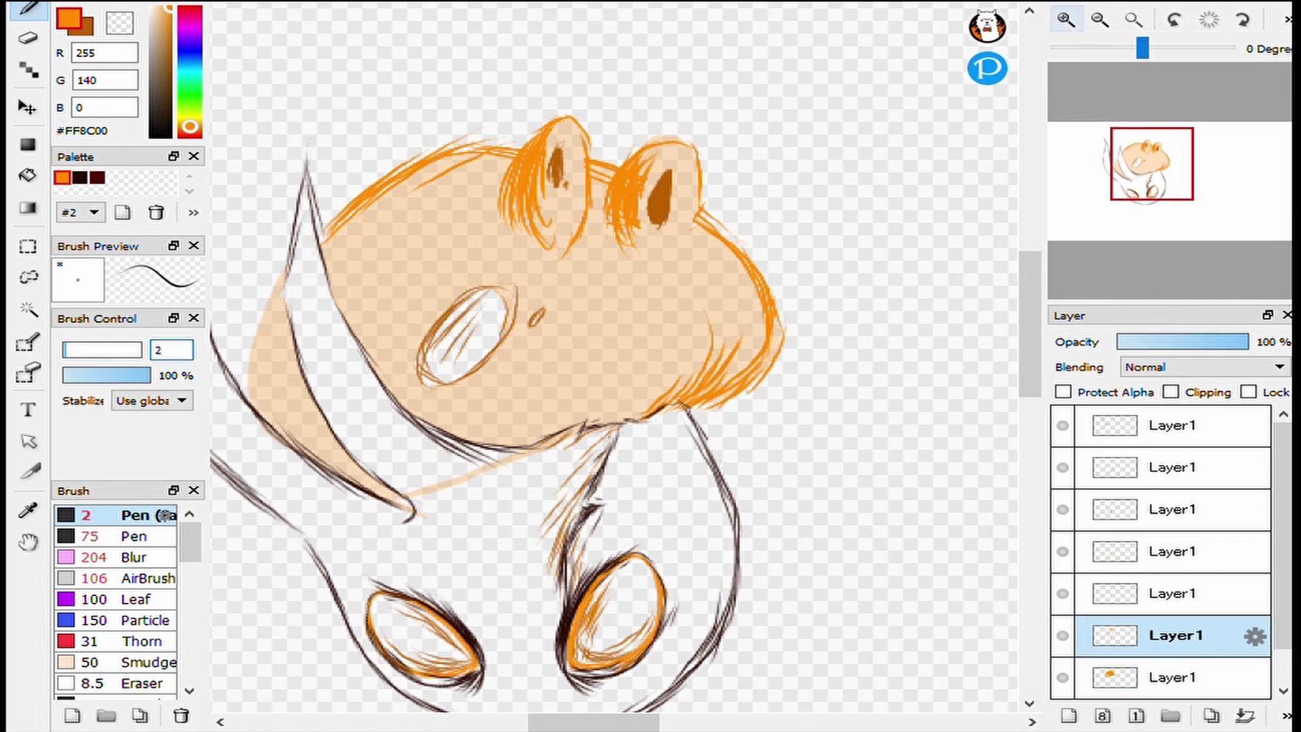
{"action": "left_click", "coordinate": [1066, 19]}
{"action": "left_click_drag", "start_coordinate": [557, 376], "coordinate": [478, 604]}
{"action": "scroll", "coordinate": [614, 356], "scroll_direction": "down", "scroll_amount": 3}
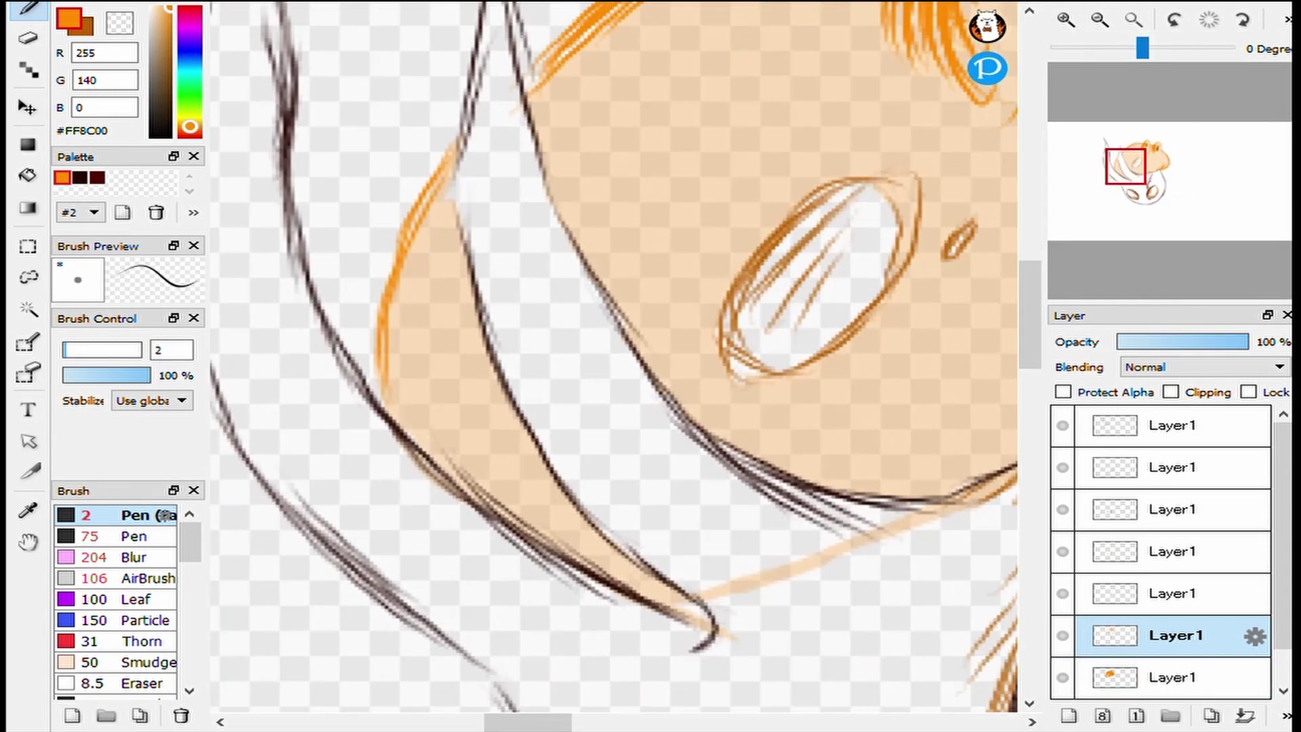
On the bottom tint layer, erase the stray orange line running below the inner horn at eraser size 17.
{"action": "left_click", "coordinate": [1133, 19]}
{"action": "scroll", "coordinate": [614, 359], "scroll_direction": "up", "scroll_amount": 3}
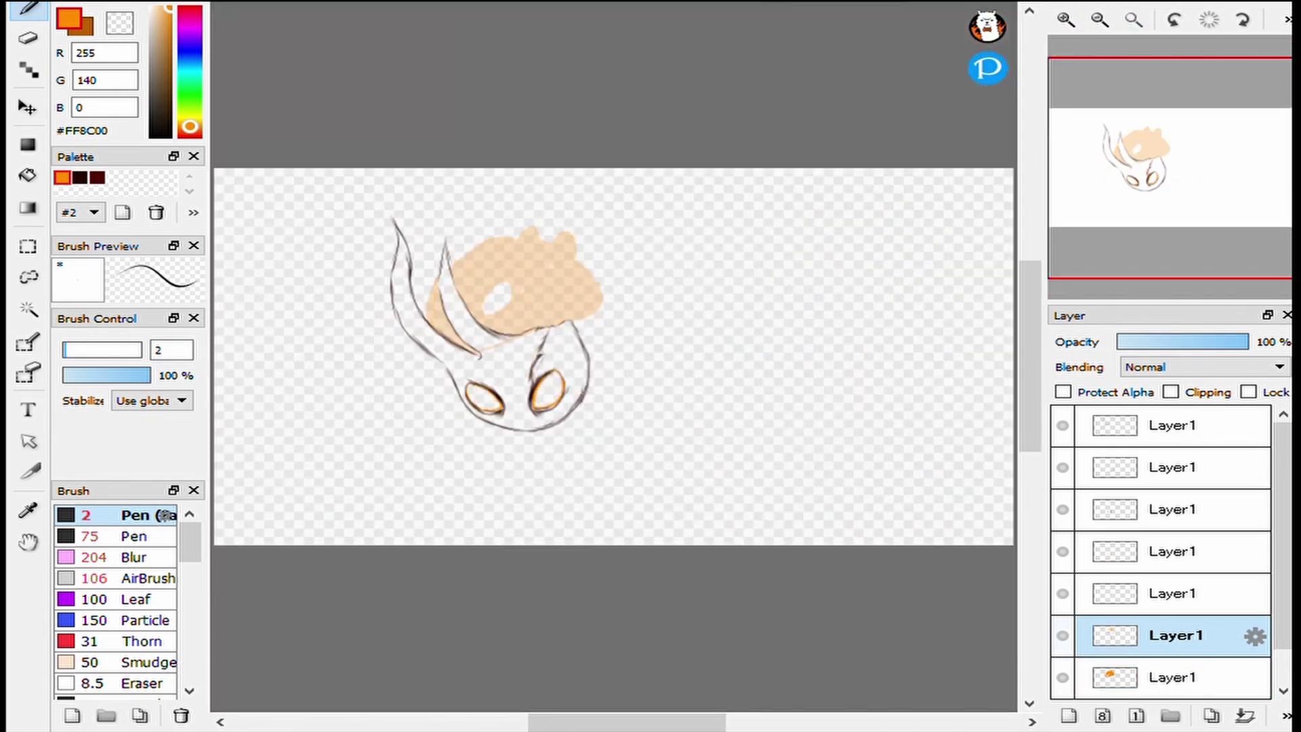
{"action": "key", "text": "e"}
{"action": "left_click", "coordinate": [1173, 677]}
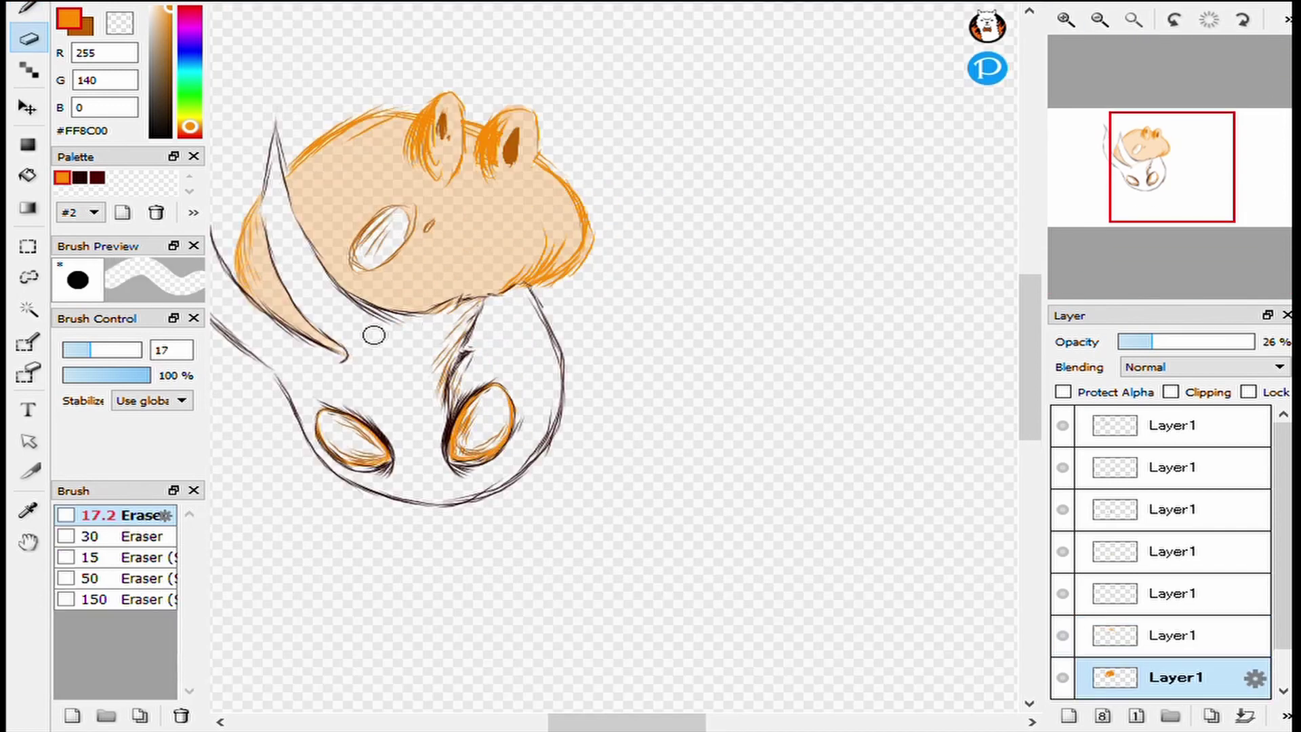
{"action": "scroll", "coordinate": [613, 356], "scroll_direction": "left", "scroll_amount": 5}
{"action": "scroll", "coordinate": [614, 356], "scroll_direction": "up", "scroll_amount": 3}
On the sketch layer, fill the creature's large oval and the small spot beside it with #BB6000, closing the oval's edges at brush size 2.
{"action": "key", "text": "x"}
{"action": "key", "text": "b"}
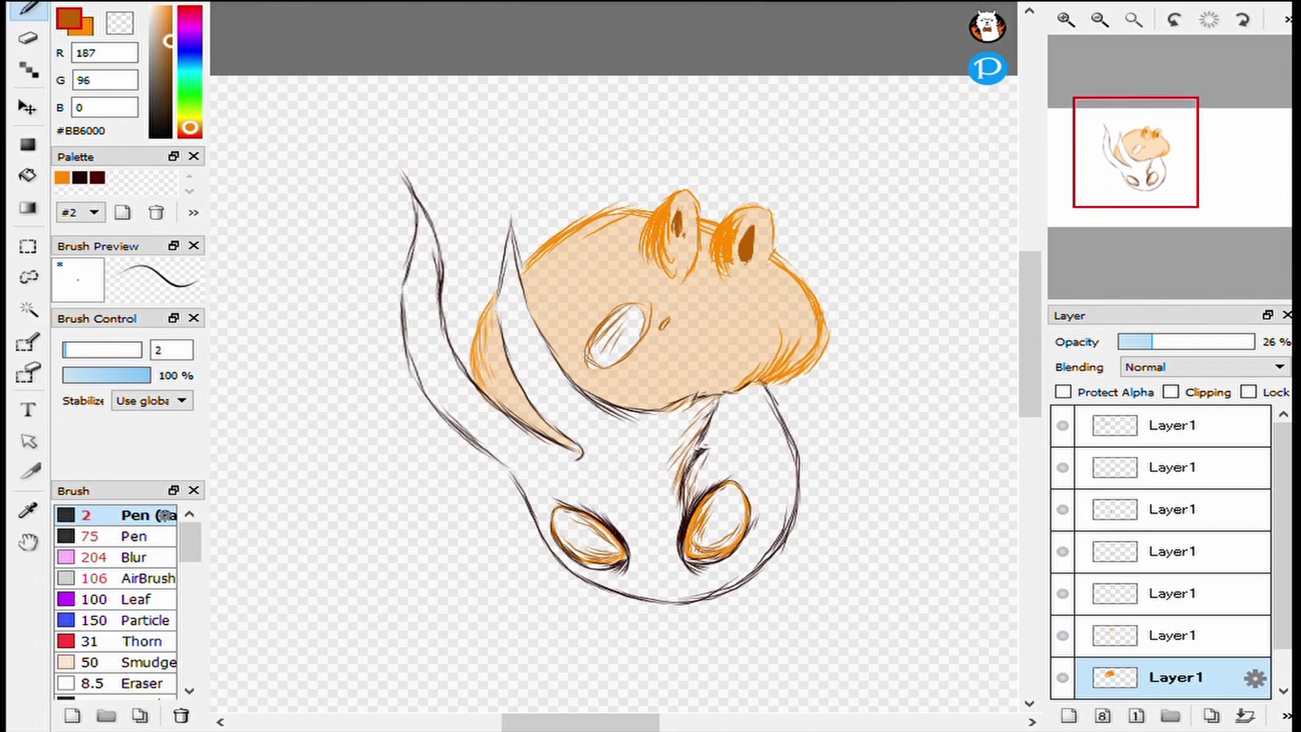
{"action": "key", "text": "g"}
{"action": "scroll", "coordinate": [613, 356], "scroll_direction": "up", "scroll_amount": 3}
{"action": "left_click", "coordinate": [617, 335]}
{"action": "left_click", "coordinate": [1172, 635]}
{"action": "left_click", "coordinate": [617, 335]}
{"action": "key", "text": "b"}
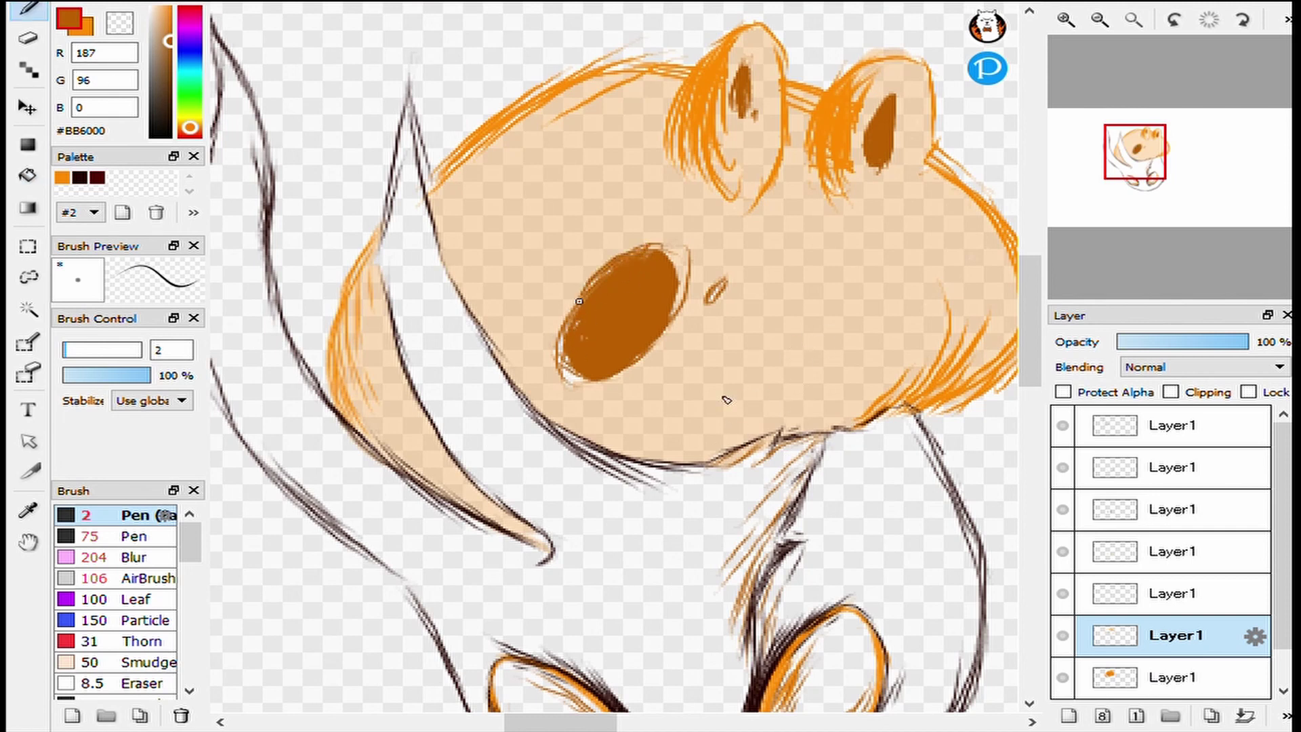
{"action": "mouse_move", "coordinate": [579, 301]}
{"action": "left_mouse_down"}
{"action": "mouse_move", "coordinate": [665, 248]}
{"action": "mouse_move", "coordinate": [614, 329]}
{"action": "left_mouse_up"}
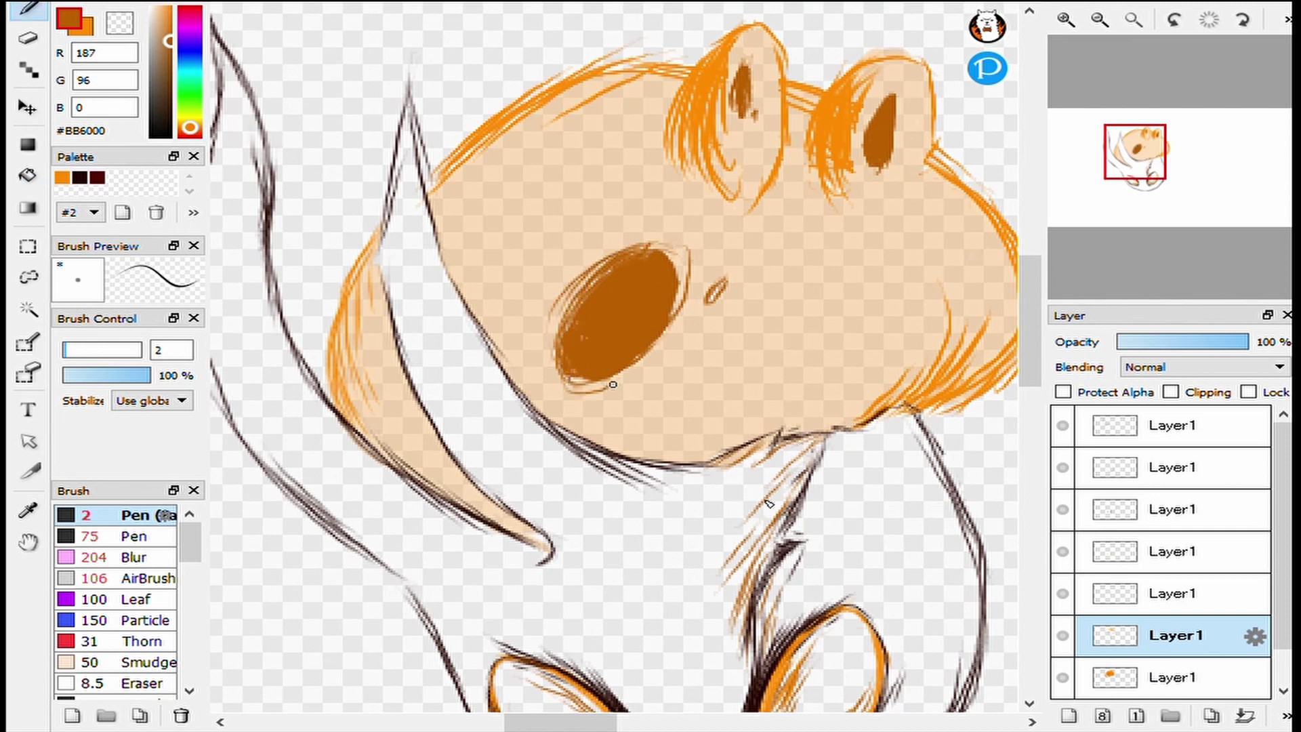
Fill both eyes with #FF8C00 on the 26% tint layer and touch up their corners at brush size 20.
{"action": "key", "text": "x"}
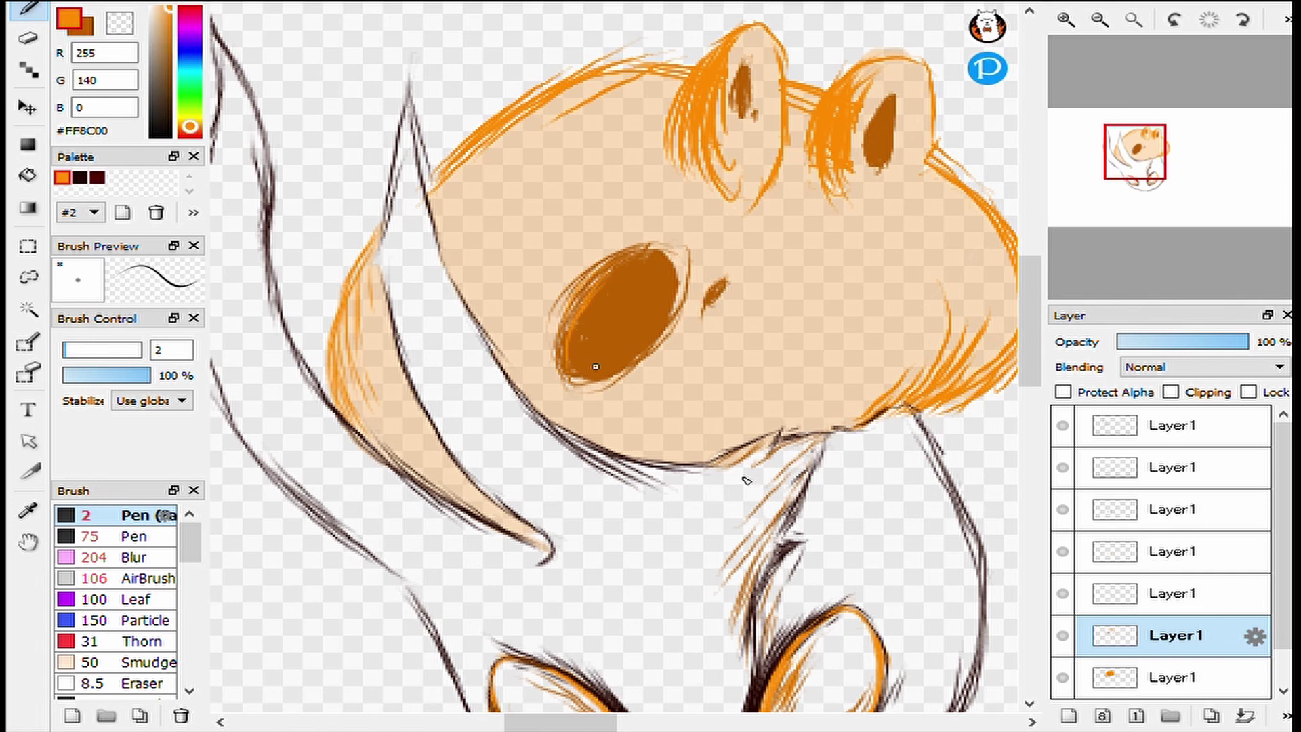
{"action": "scroll", "coordinate": [1113, 202], "scroll_direction": "down", "scroll_amount": 5}
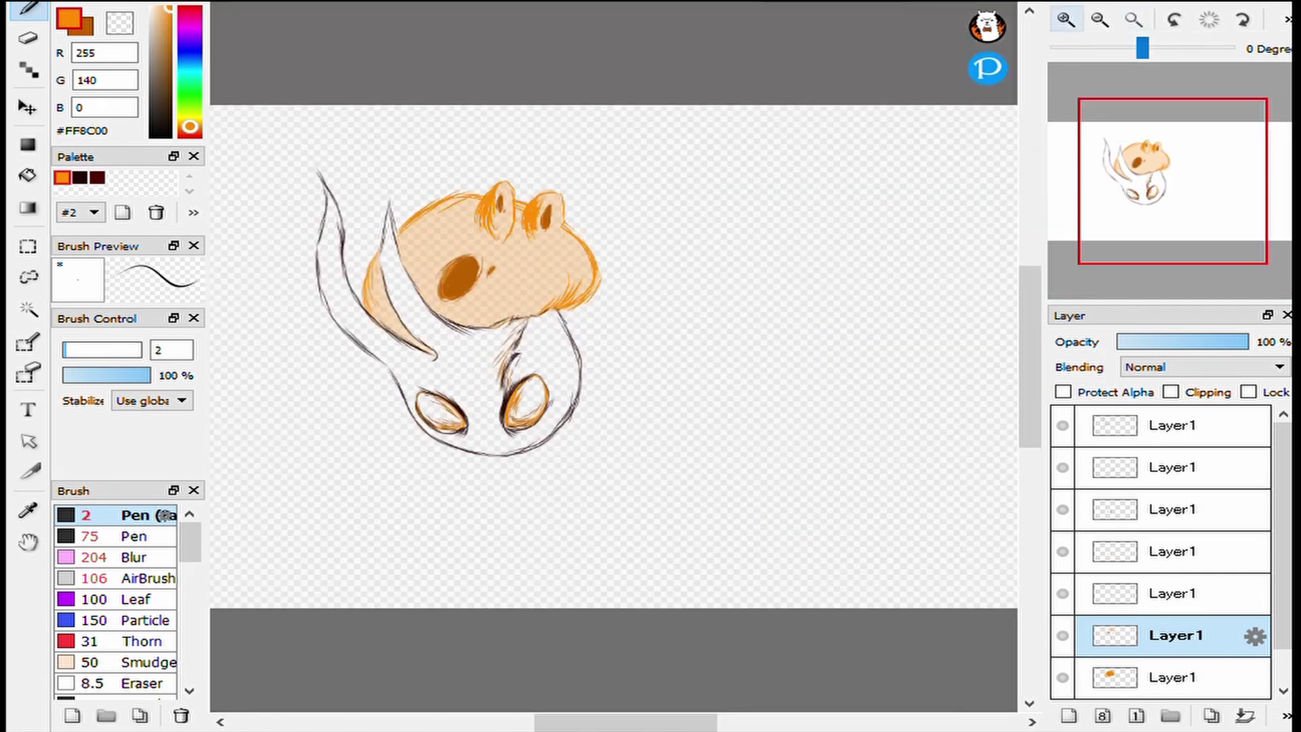
{"action": "scroll", "coordinate": [1113, 201], "scroll_direction": "up", "scroll_amount": 4}
{"action": "left_click", "coordinate": [1173, 677]}
{"action": "key", "text": "g"}
{"action": "left_click", "coordinate": [881, 353]}
{"action": "left_click", "coordinate": [681, 376]}
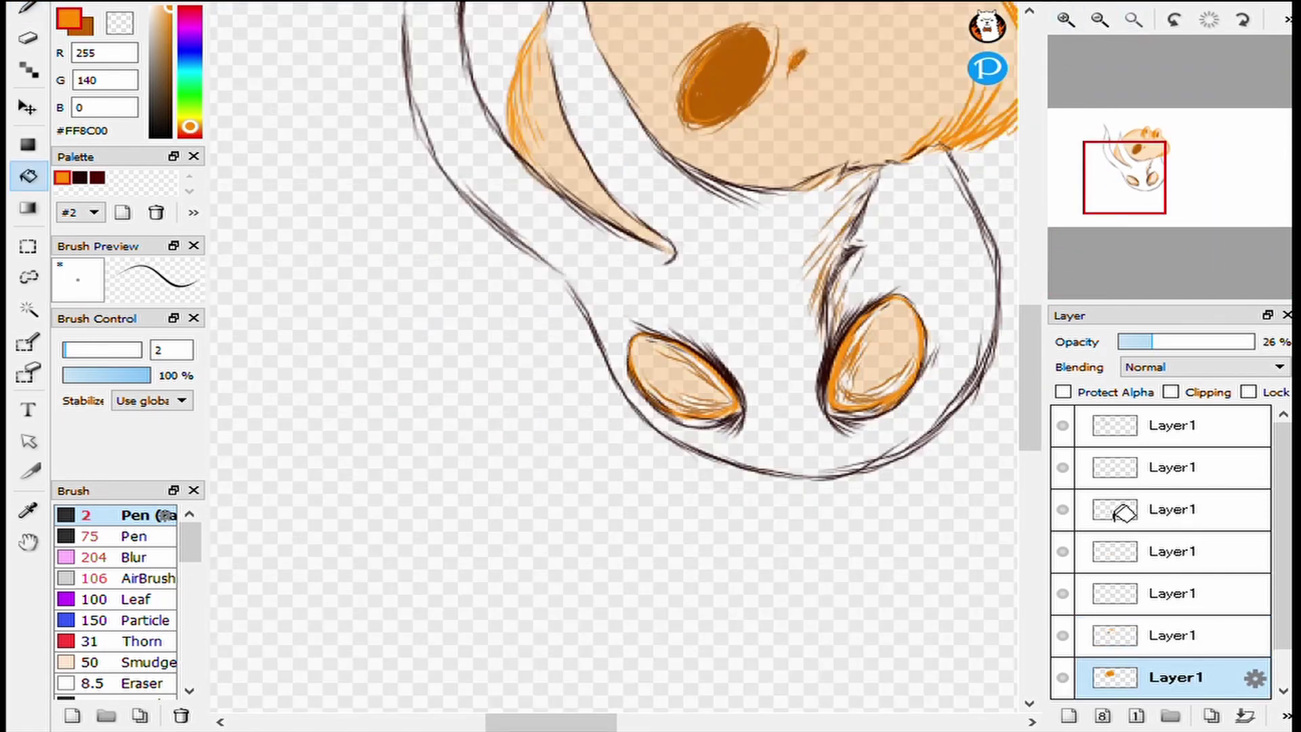
{"action": "key", "text": "b"}
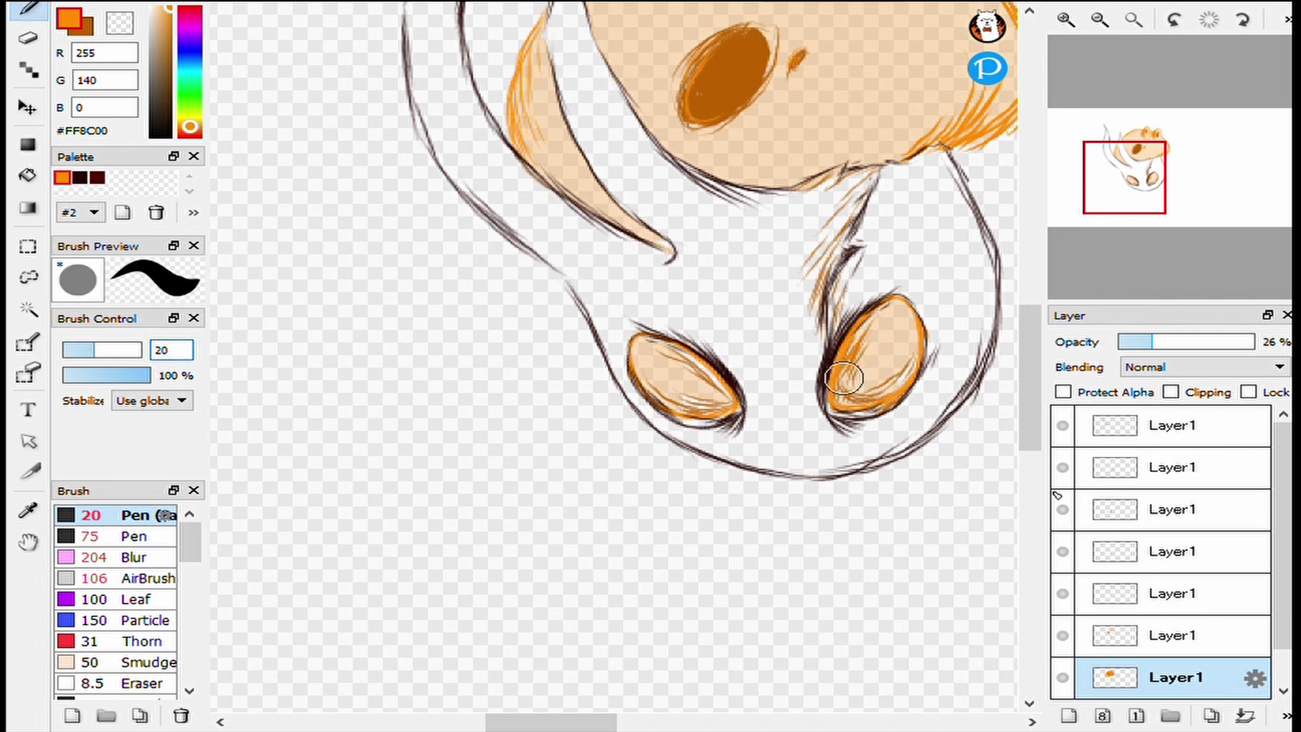
{"action": "left_click_drag", "start_coordinate": [726, 392], "coordinate": [715, 409]}
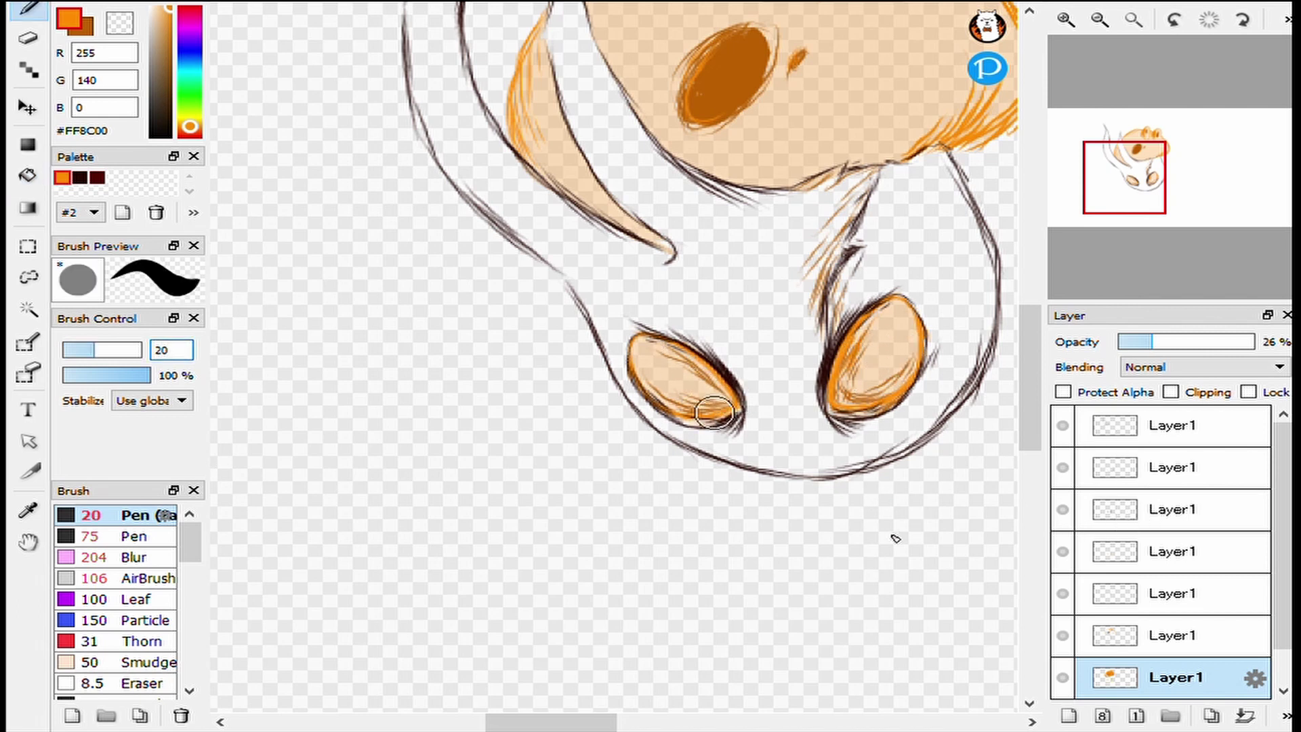
On a new bottom layer at 38% opacity, sketch orange chest and back lines below the head at brush size 2.
{"action": "key", "text": "BackSpace"}
{"action": "key", "text": "ctrl+shift+n"}
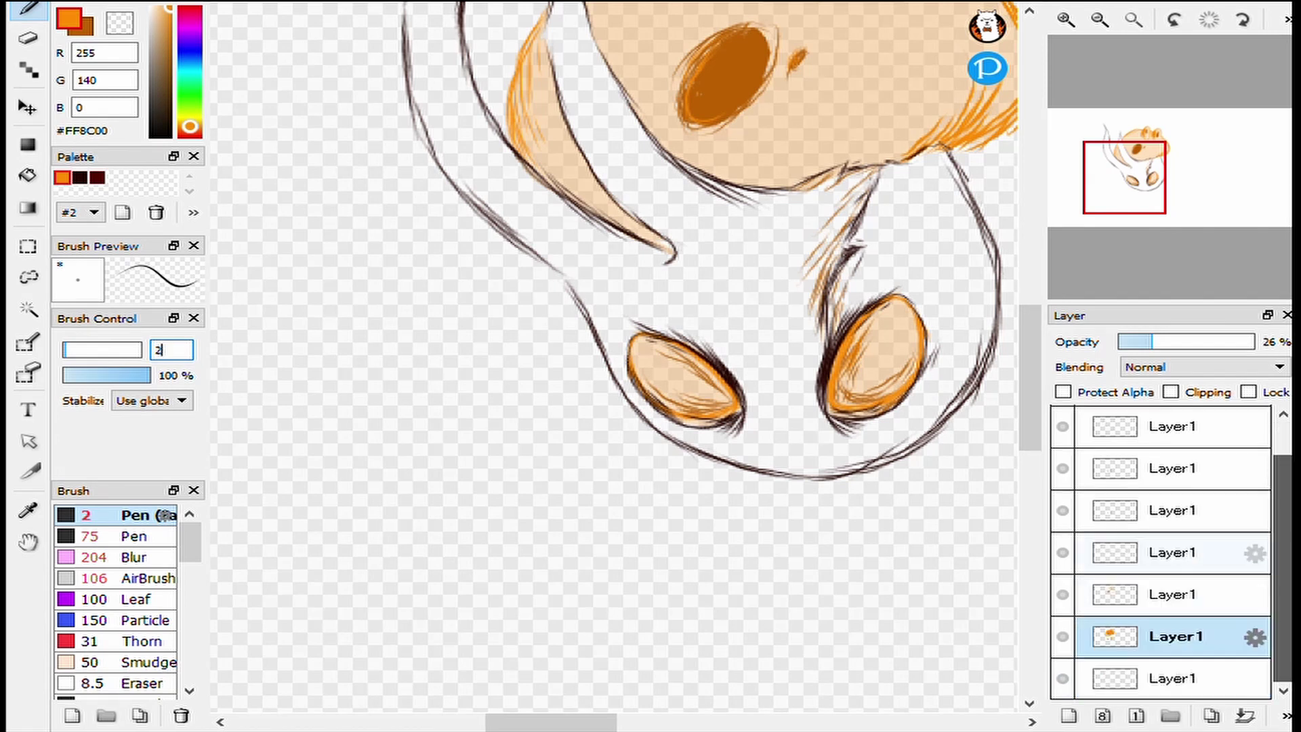
{"action": "left_click_drag", "start_coordinate": [510, 558], "coordinate": [236, 492]}
{"action": "left_click", "coordinate": [1192, 341]}
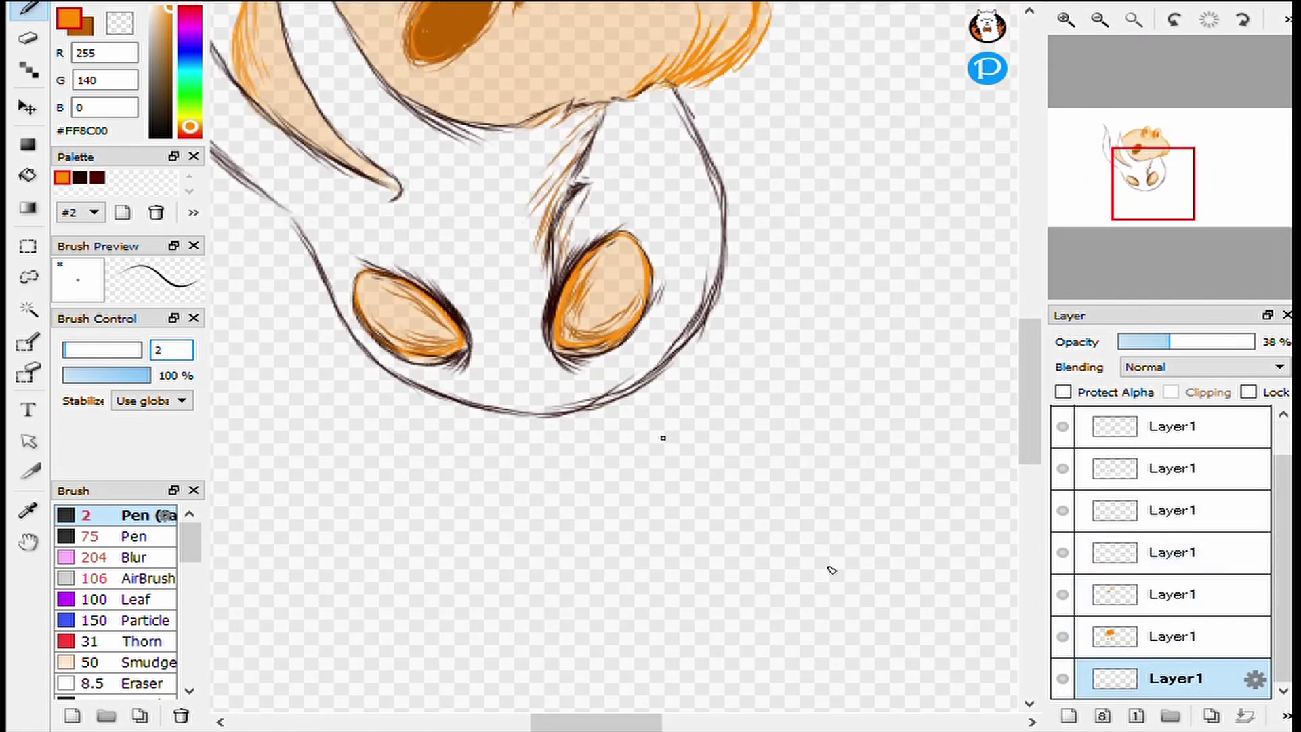
{"action": "left_click_drag", "start_coordinate": [860, 512], "coordinate": [815, 564]}
{"action": "mouse_move", "coordinate": [620, 444]}
{"action": "left_mouse_down"}
{"action": "mouse_move", "coordinate": [639, 537]}
{"action": "mouse_move", "coordinate": [610, 434]}
{"action": "left_mouse_up"}
{"action": "mouse_move", "coordinate": [729, 332]}
{"action": "left_mouse_down"}
{"action": "mouse_move", "coordinate": [764, 503]}
{"action": "mouse_move", "coordinate": [963, 678]}
{"action": "left_mouse_up"}
{"action": "left_click_drag", "start_coordinate": [963, 678], "coordinate": [895, 583]}
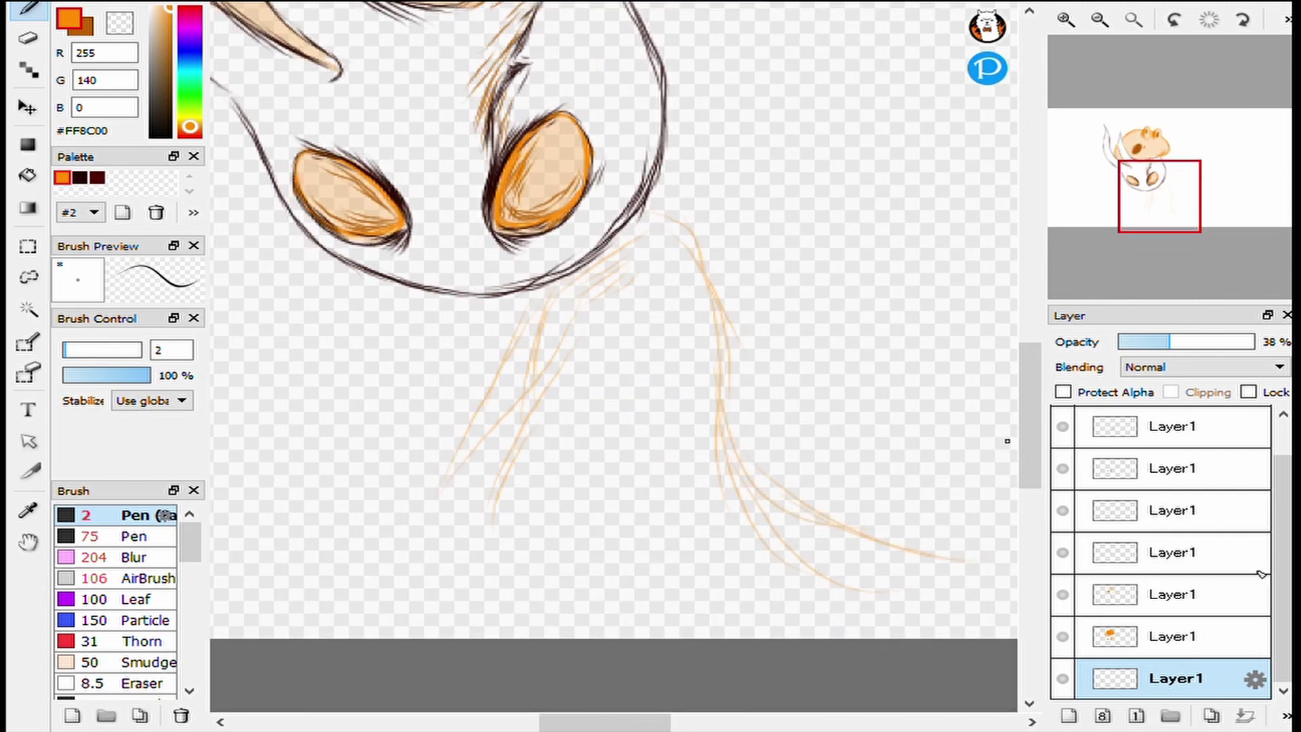
Sketch a flared, hatched handle with a crossbar and two long converging lines left of the head, at 47% layer opacity.
{"action": "left_click_drag", "start_coordinate": [406, 339], "coordinate": [563, 501]}
{"action": "left_click_drag", "start_coordinate": [277, 501], "coordinate": [665, 362]}
{"action": "left_click_drag", "start_coordinate": [665, 362], "coordinate": [719, 283]}
{"action": "left_click_drag", "start_coordinate": [708, 603], "coordinate": [728, 329]}
{"action": "left_click_drag", "start_coordinate": [705, 509], "coordinate": [736, 309]}
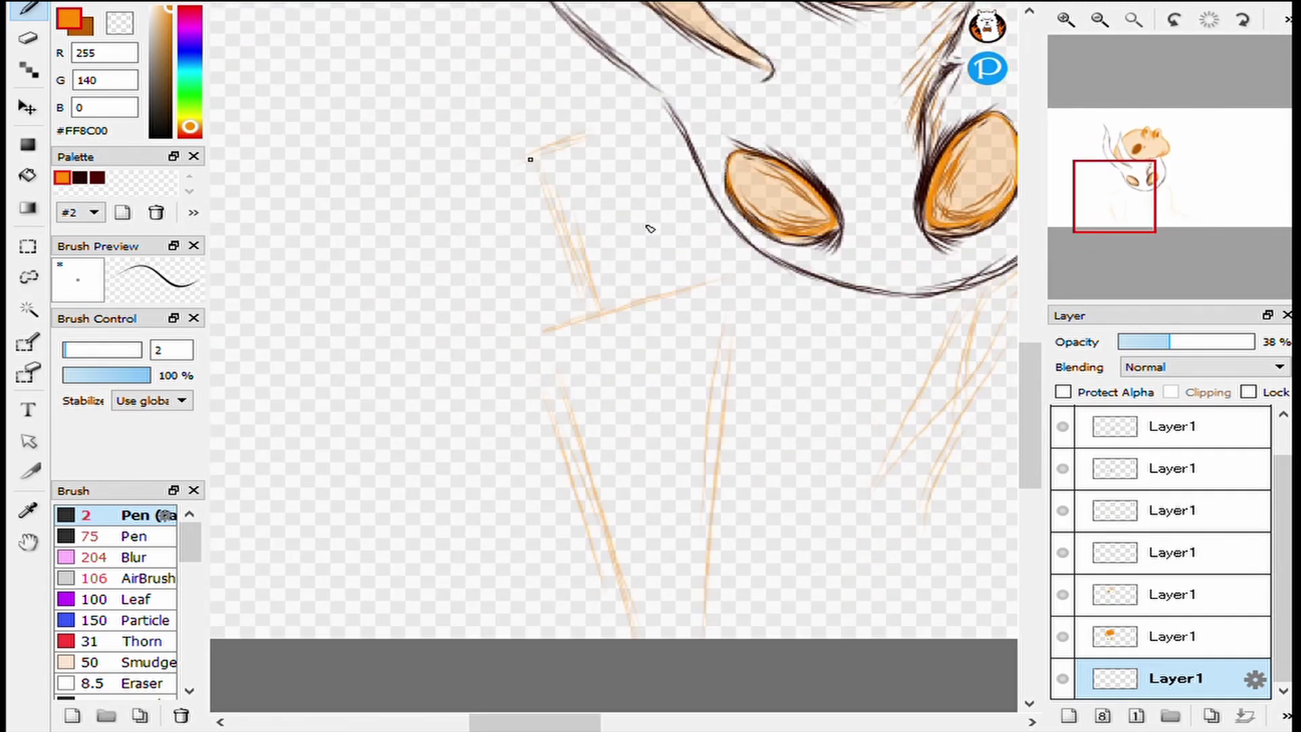
{"action": "left_click_drag", "start_coordinate": [531, 159], "coordinate": [583, 136]}
{"action": "left_click_drag", "start_coordinate": [605, 292], "coordinate": [589, 125]}
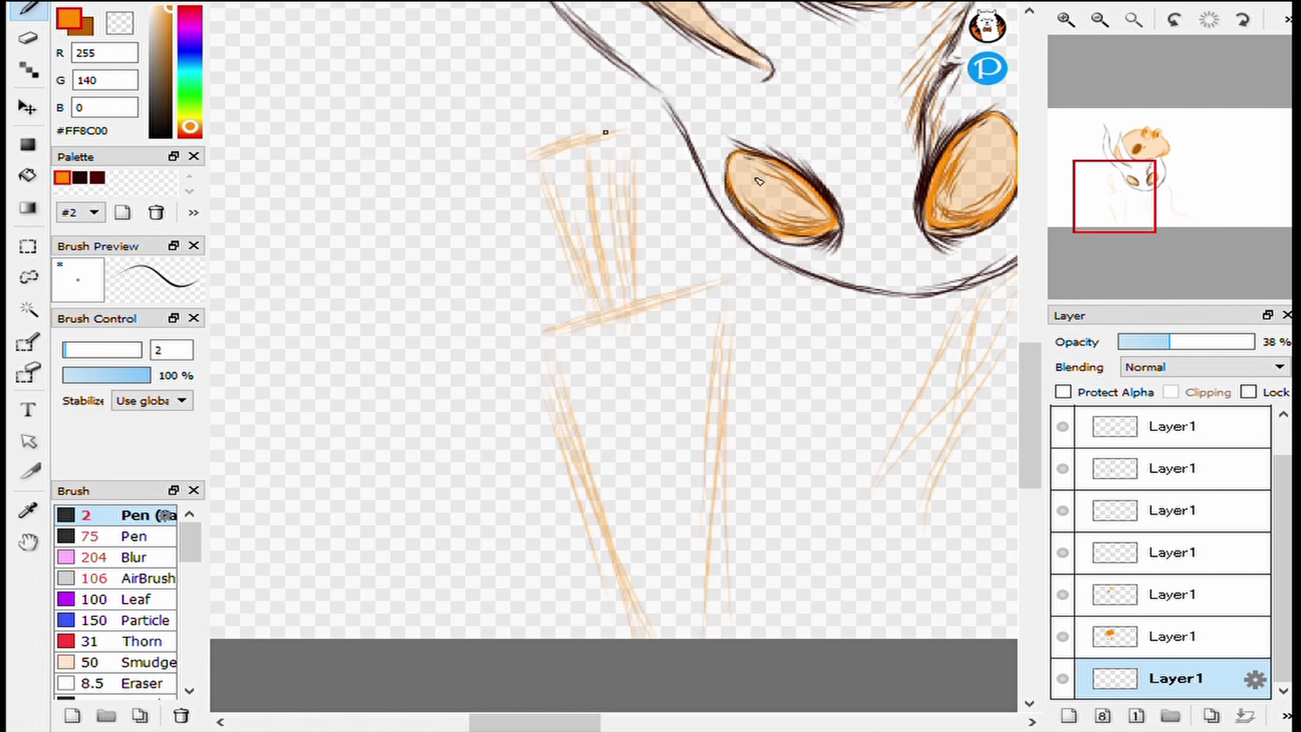
{"action": "left_click_drag", "start_coordinate": [759, 380], "coordinate": [678, 408]}
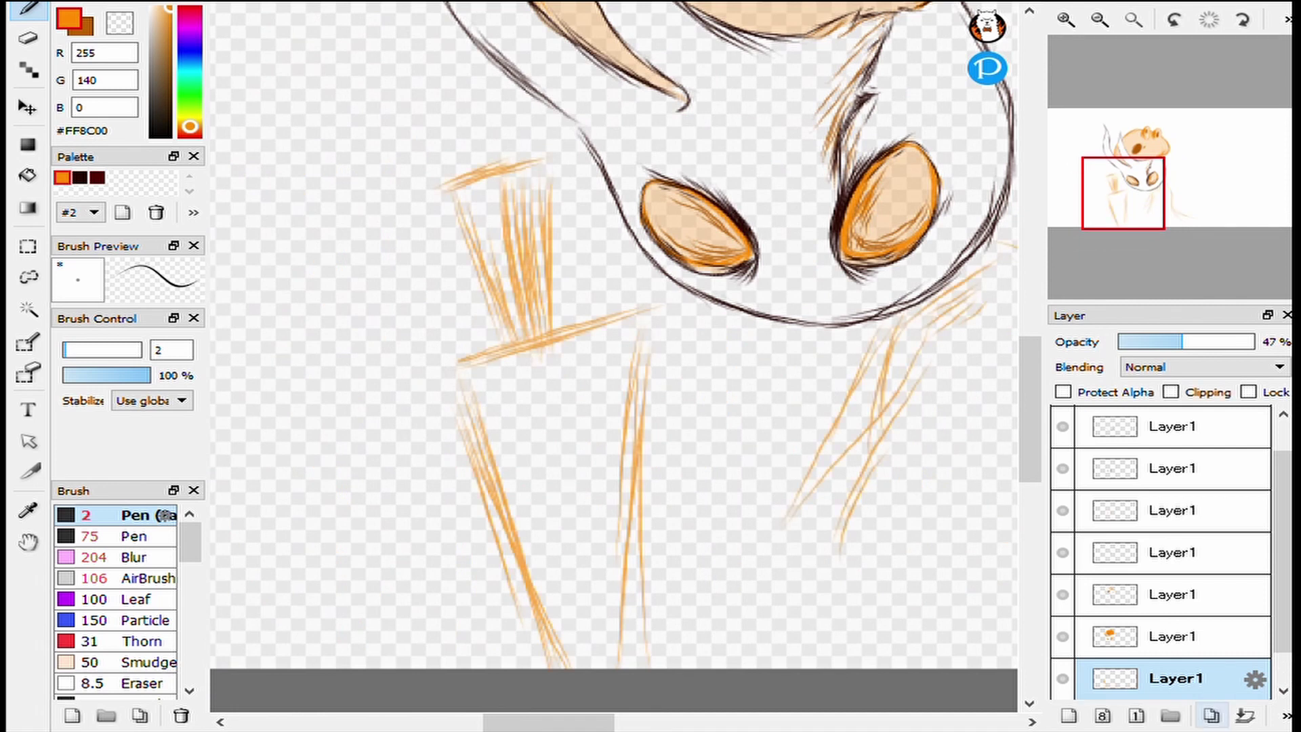
With #260700, sketch a rounded paw over the handle and a pointed arm beside the long lines.
{"action": "key", "text": "x"}
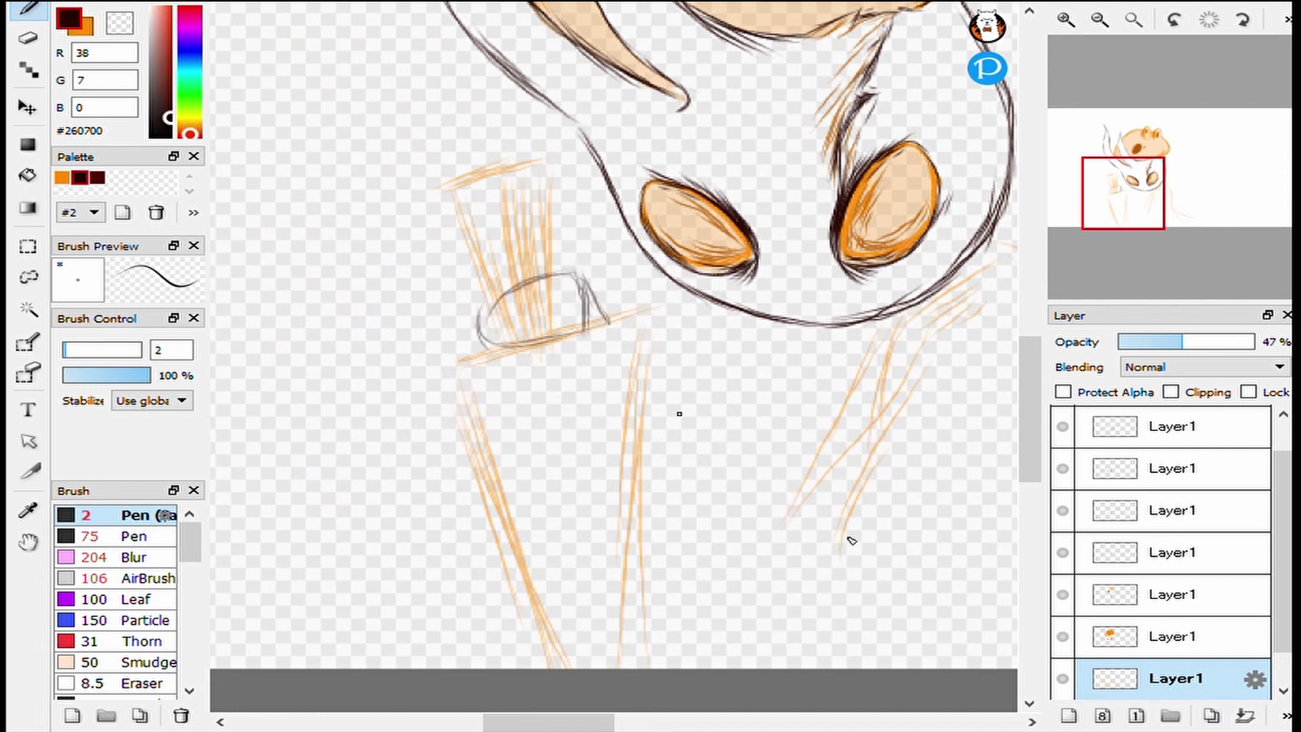
{"action": "mouse_move", "coordinate": [648, 359]}
{"action": "left_mouse_down"}
{"action": "mouse_move", "coordinate": [738, 457]}
{"action": "mouse_move", "coordinate": [619, 430]}
{"action": "left_mouse_up"}
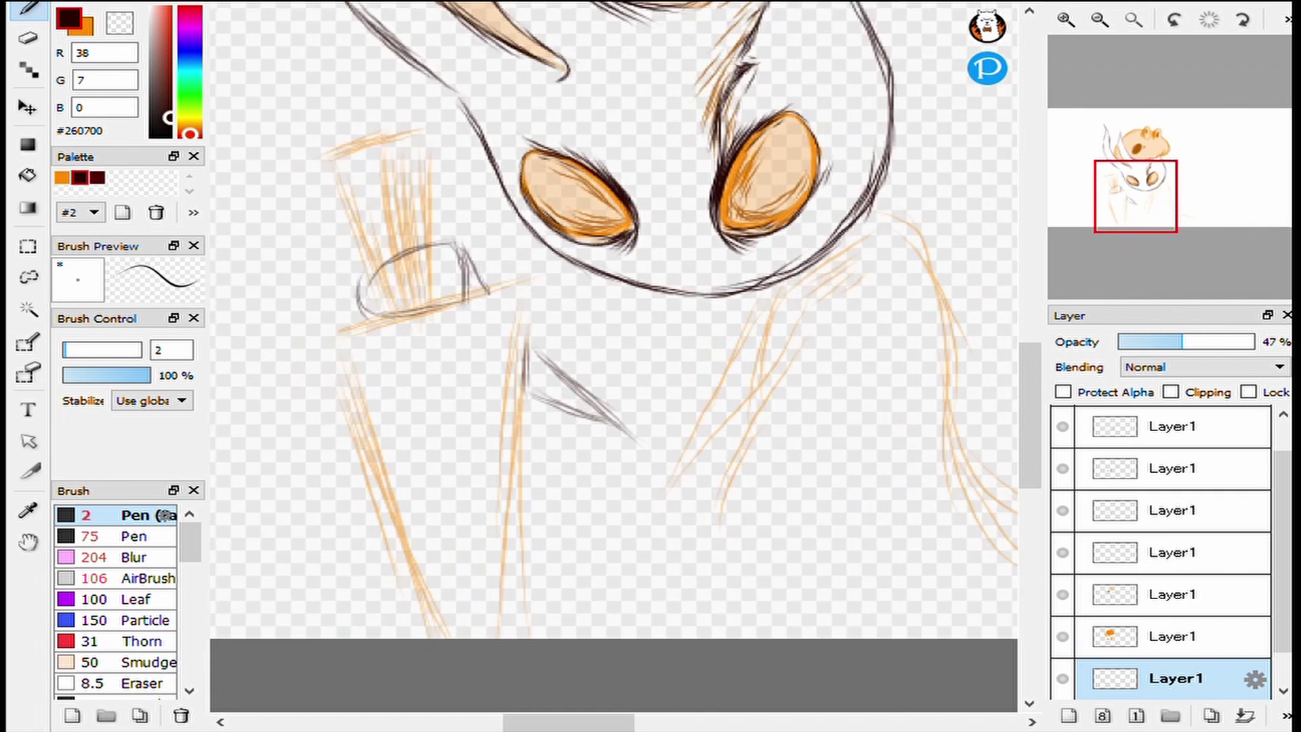
On a new layer beneath the dark lines, sketch curved chest and body lines below the head in #FF8C00.
{"action": "key", "text": "x"}
{"action": "scroll", "coordinate": [1197, 423], "scroll_direction": "down", "scroll_amount": 1}
{"action": "left_click_drag", "start_coordinate": [682, 371], "coordinate": [697, 505]}
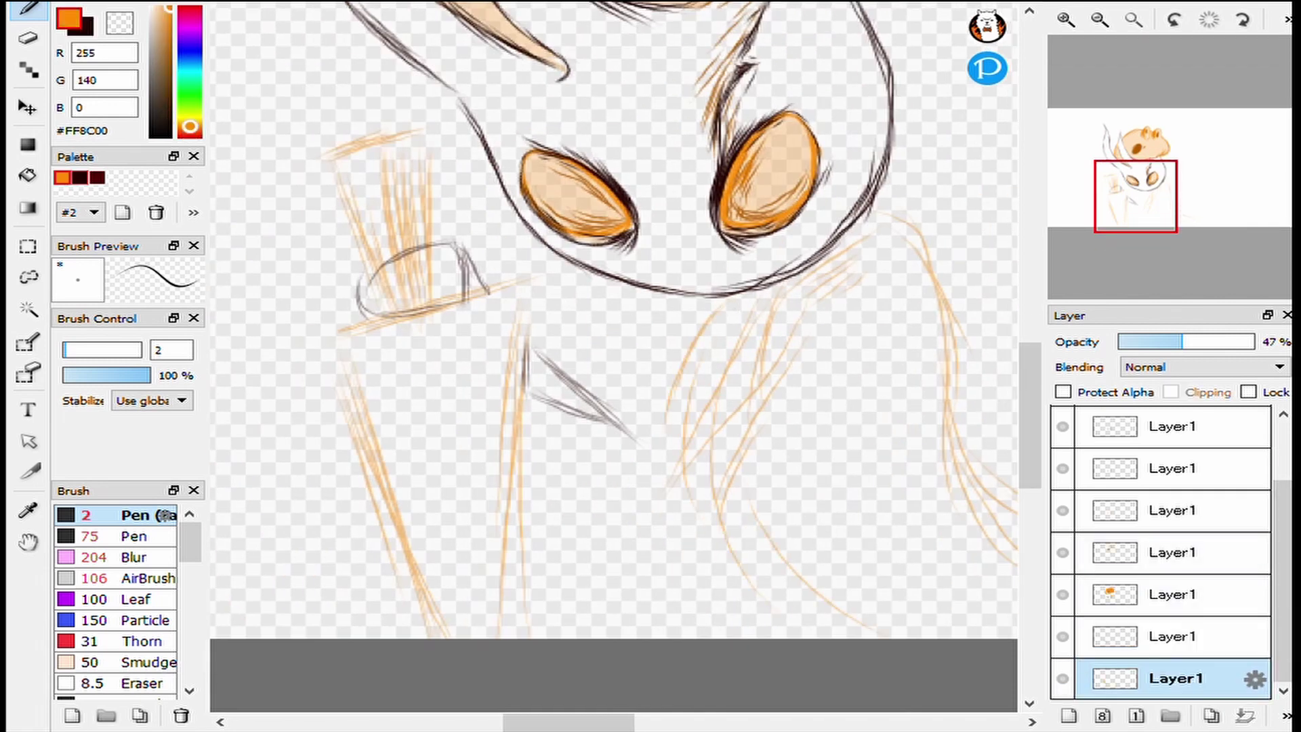
Extend the back line into long wavy tail curves, with one tail curling upward at its end.
{"action": "scroll", "coordinate": [696, 475], "scroll_direction": "down", "scroll_amount": 3}
{"action": "scroll", "coordinate": [697, 441], "scroll_direction": "right", "scroll_amount": 8}
{"action": "left_click_drag", "start_coordinate": [686, 406], "coordinate": [509, 393]}
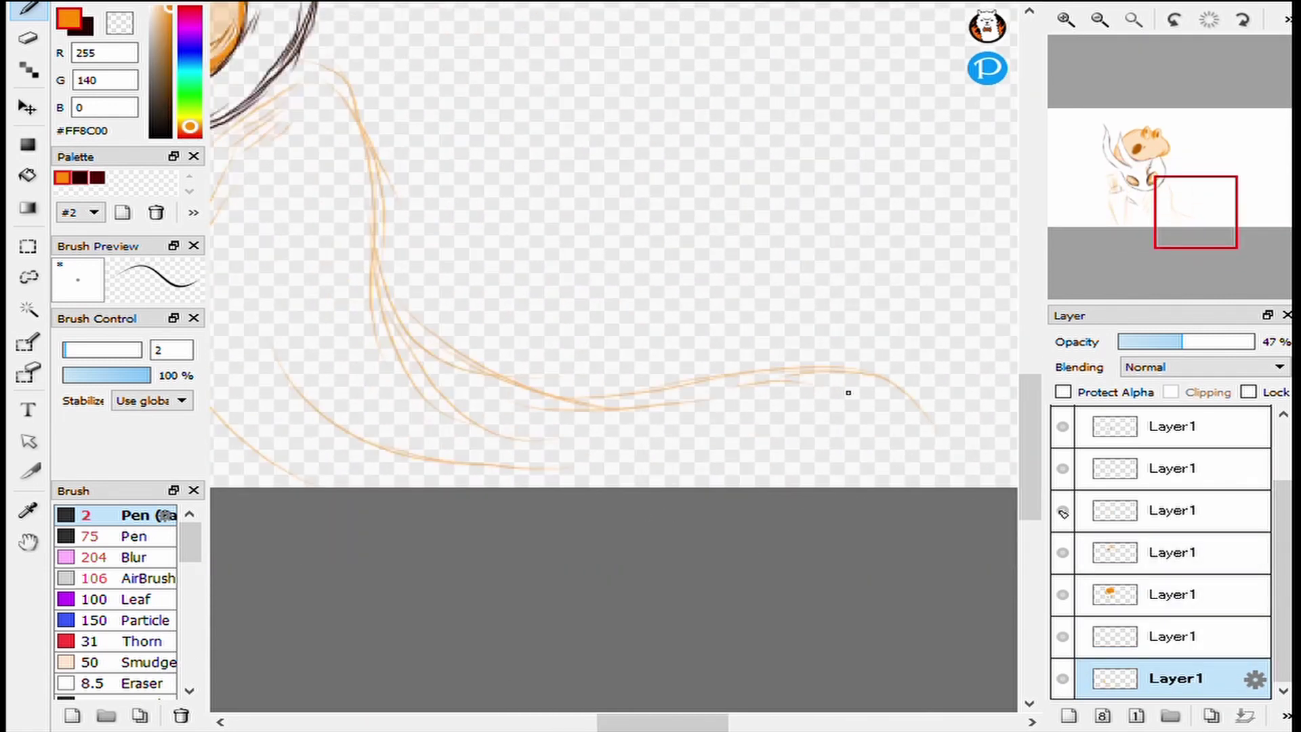
{"action": "left_click_drag", "start_coordinate": [902, 390], "coordinate": [976, 488]}
{"action": "scroll", "coordinate": [848, 392], "scroll_direction": "up", "scroll_amount": 1}
{"action": "left_click_drag", "start_coordinate": [421, 372], "coordinate": [599, 354]}
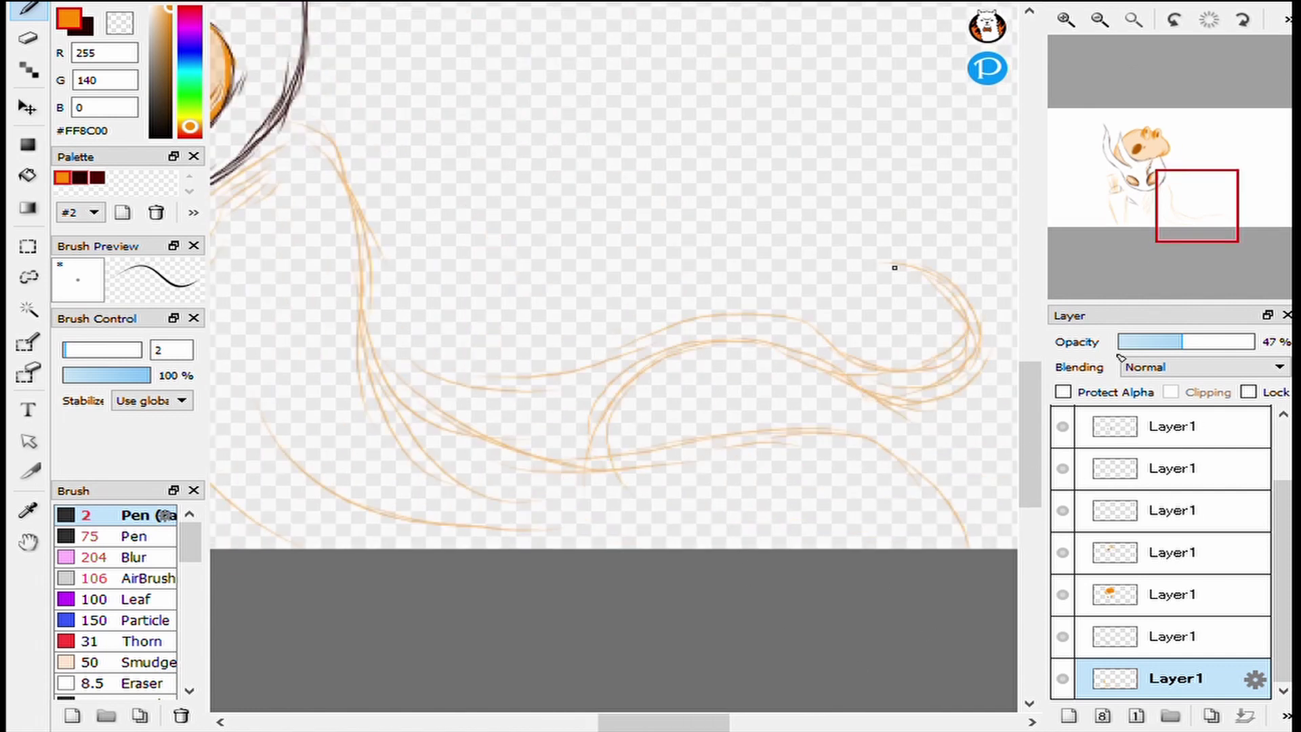
Sketch a large looped tail behind the head plus extra lower tail and leg lines, with the orange layer at 100% opacity.
{"action": "scroll", "coordinate": [1140, 270], "scroll_direction": "down", "scroll_amount": 3}
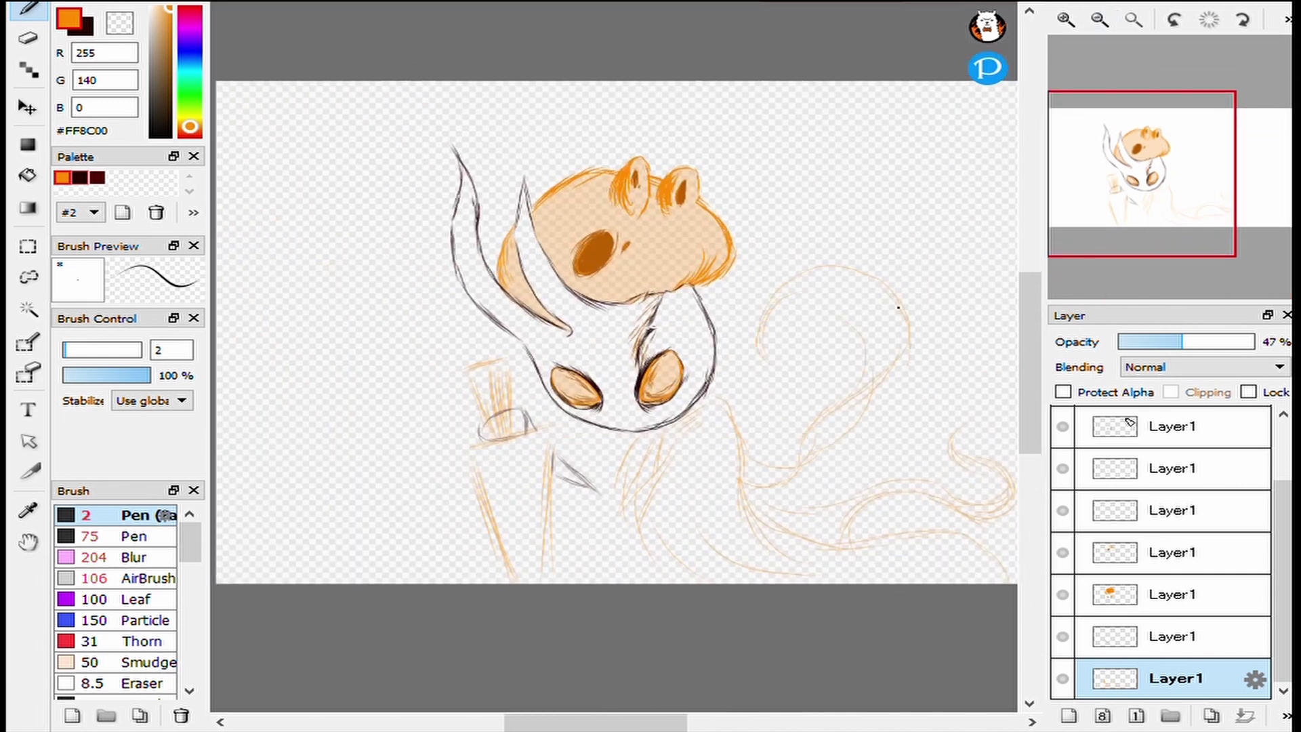
{"action": "left_click", "coordinate": [1247, 342]}
{"action": "left_click_drag", "start_coordinate": [910, 437], "coordinate": [727, 366]}
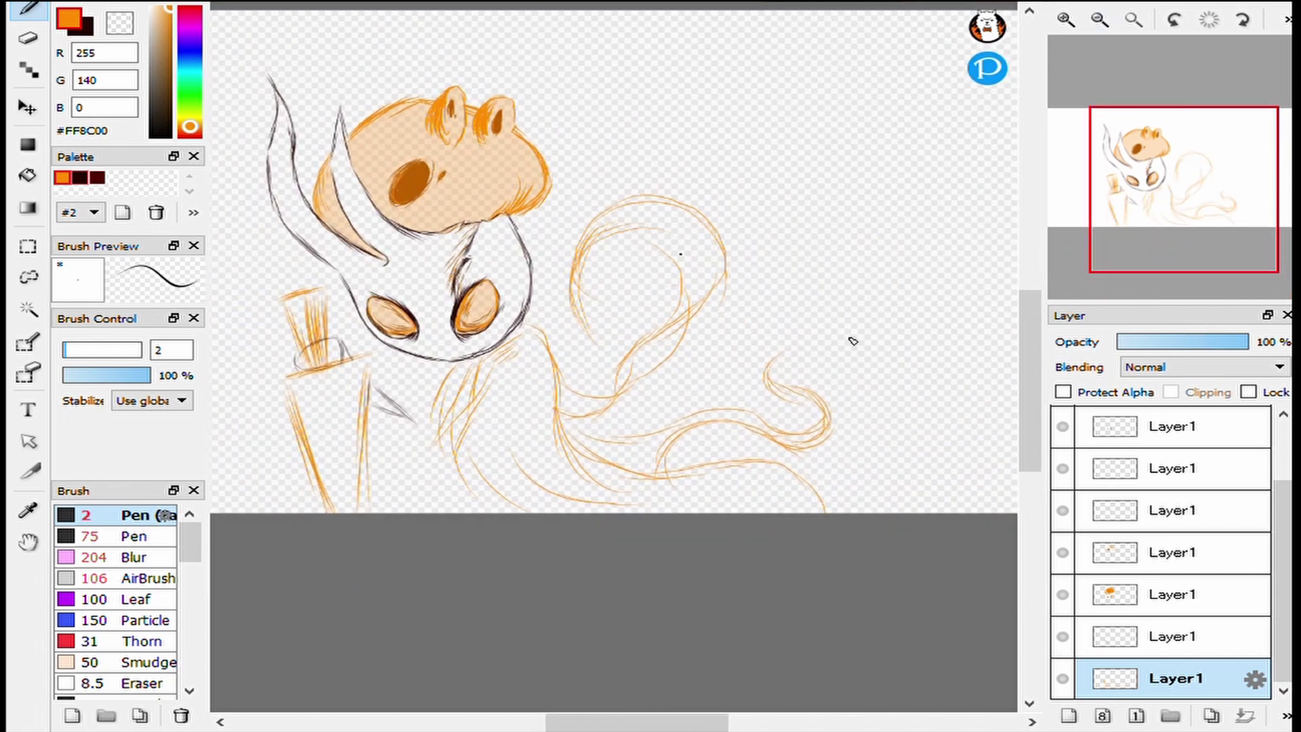
{"action": "left_click_drag", "start_coordinate": [883, 232], "coordinate": [808, 164]}
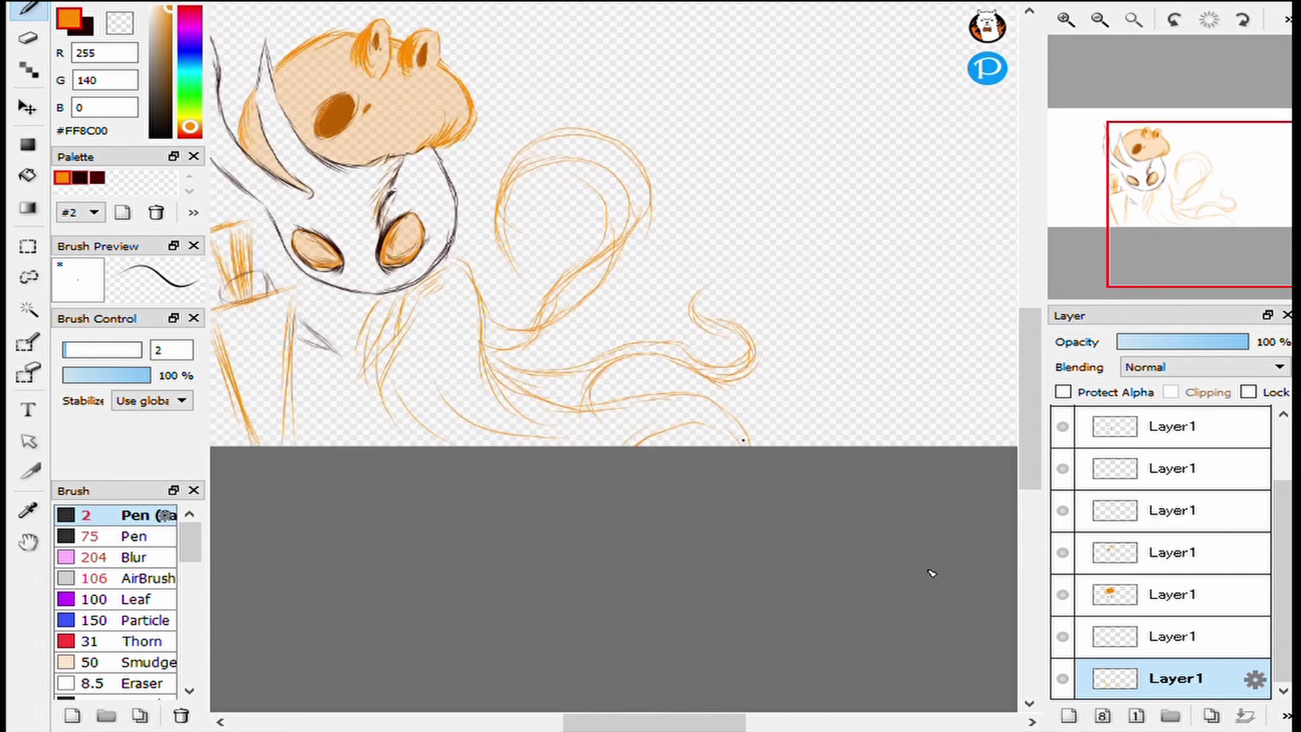
{"action": "left_click_drag", "start_coordinate": [932, 573], "coordinate": [1156, 596]}
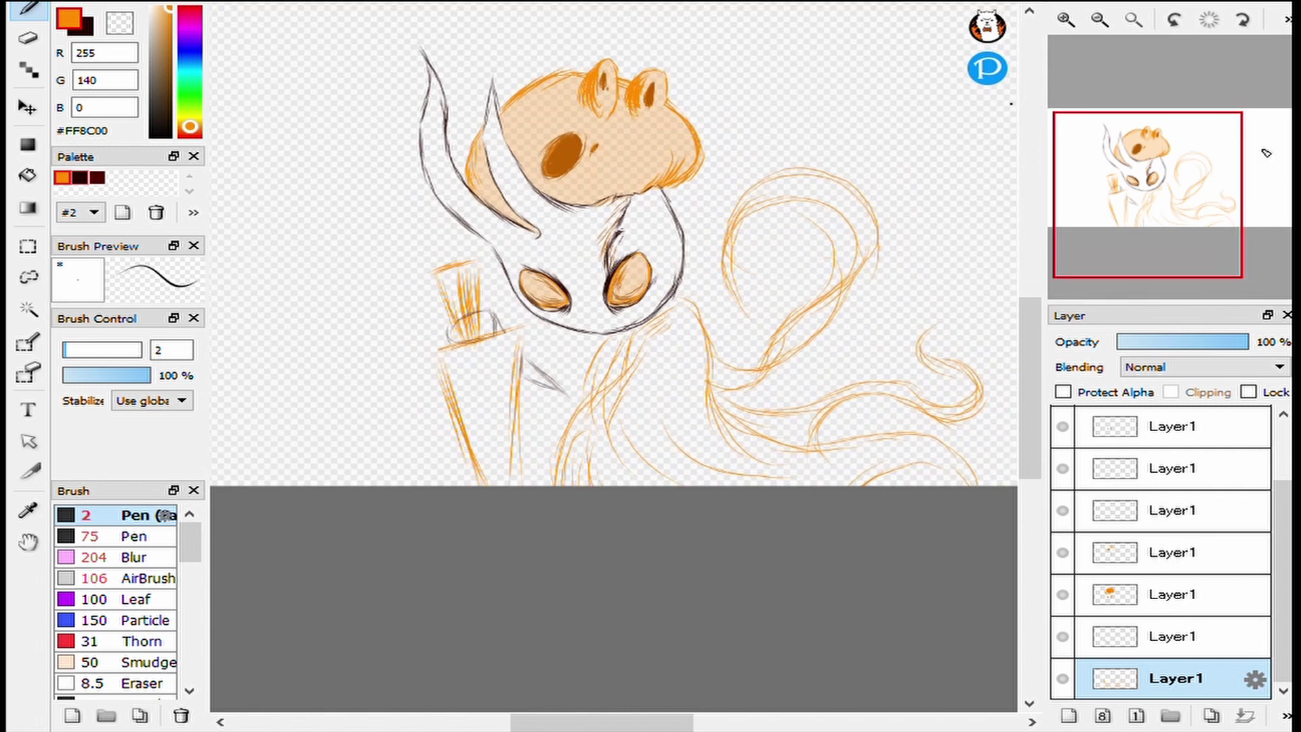
On the dark line layer, outline a narrow front leg below the head in #260700 and raise the layer's opacity to 100%.
{"action": "key", "text": "x"}
{"action": "key", "text": "ctrl+plus"}
{"action": "left_click", "coordinate": [1172, 637]}
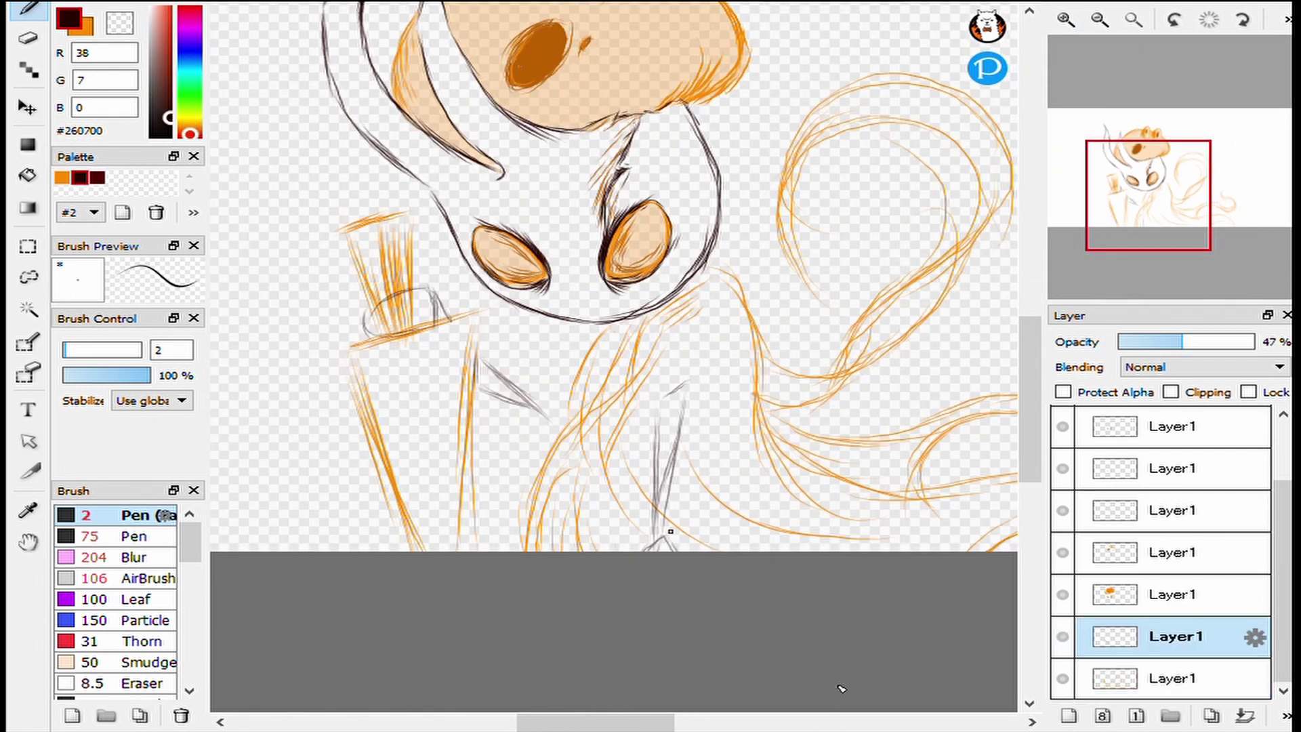
{"action": "scroll", "coordinate": [654, 567], "scroll_direction": "up", "scroll_amount": 2}
{"action": "mouse_move", "coordinate": [611, 231]}
{"action": "left_mouse_down"}
{"action": "mouse_move", "coordinate": [556, 424]}
{"action": "mouse_move", "coordinate": [564, 328]}
{"action": "left_mouse_up"}
On a new layer beneath the dark lines, fill the narrow front leg with solid #260700 at brush size 10.
{"action": "left_click", "coordinate": [1172, 679]}
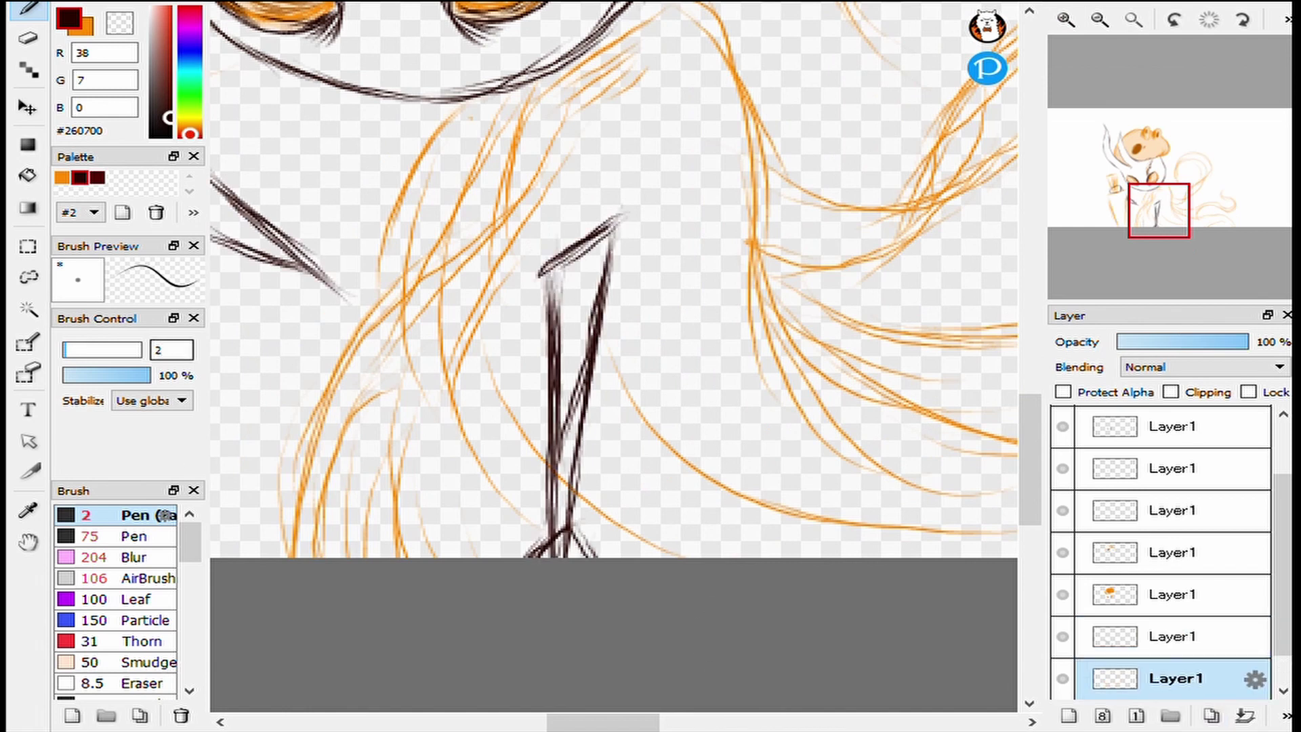
{"action": "type", "text": "0"}
{"action": "mouse_move", "coordinate": [597, 237]}
{"action": "left_mouse_down"}
{"action": "mouse_move", "coordinate": [549, 270]}
{"action": "mouse_move", "coordinate": [563, 420]}
{"action": "mouse_move", "coordinate": [583, 273]}
{"action": "mouse_move", "coordinate": [600, 272]}
{"action": "left_mouse_up"}
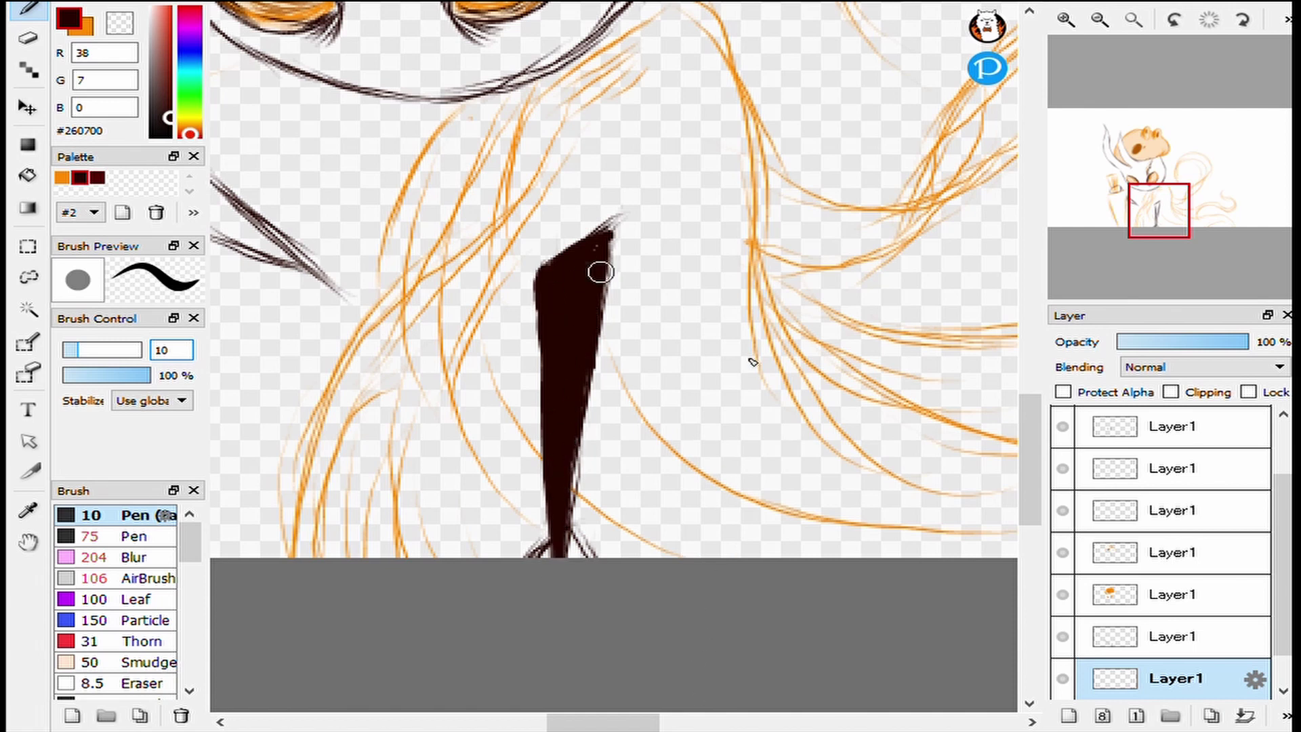
{"action": "left_click_drag", "start_coordinate": [566, 528], "coordinate": [573, 558]}
Fill the paw and the pointed arm with solid #260700, and lower the fill layer's opacity to 68%.
{"action": "left_click_drag", "start_coordinate": [203, 149], "coordinate": [583, 319]}
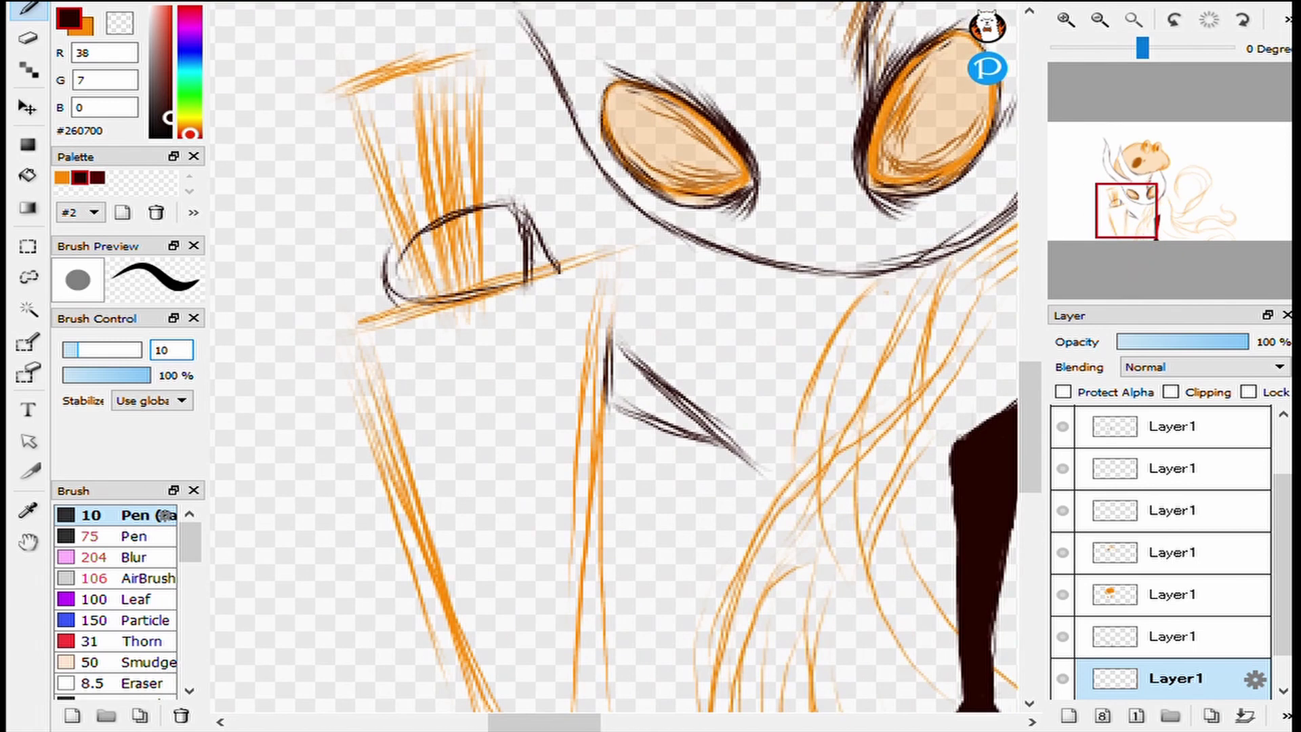
{"action": "mouse_move", "coordinate": [515, 277]}
{"action": "left_mouse_down"}
{"action": "mouse_move", "coordinate": [445, 225]}
{"action": "mouse_move", "coordinate": [407, 265]}
{"action": "mouse_move", "coordinate": [452, 275]}
{"action": "mouse_move", "coordinate": [554, 264]}
{"action": "left_mouse_up"}
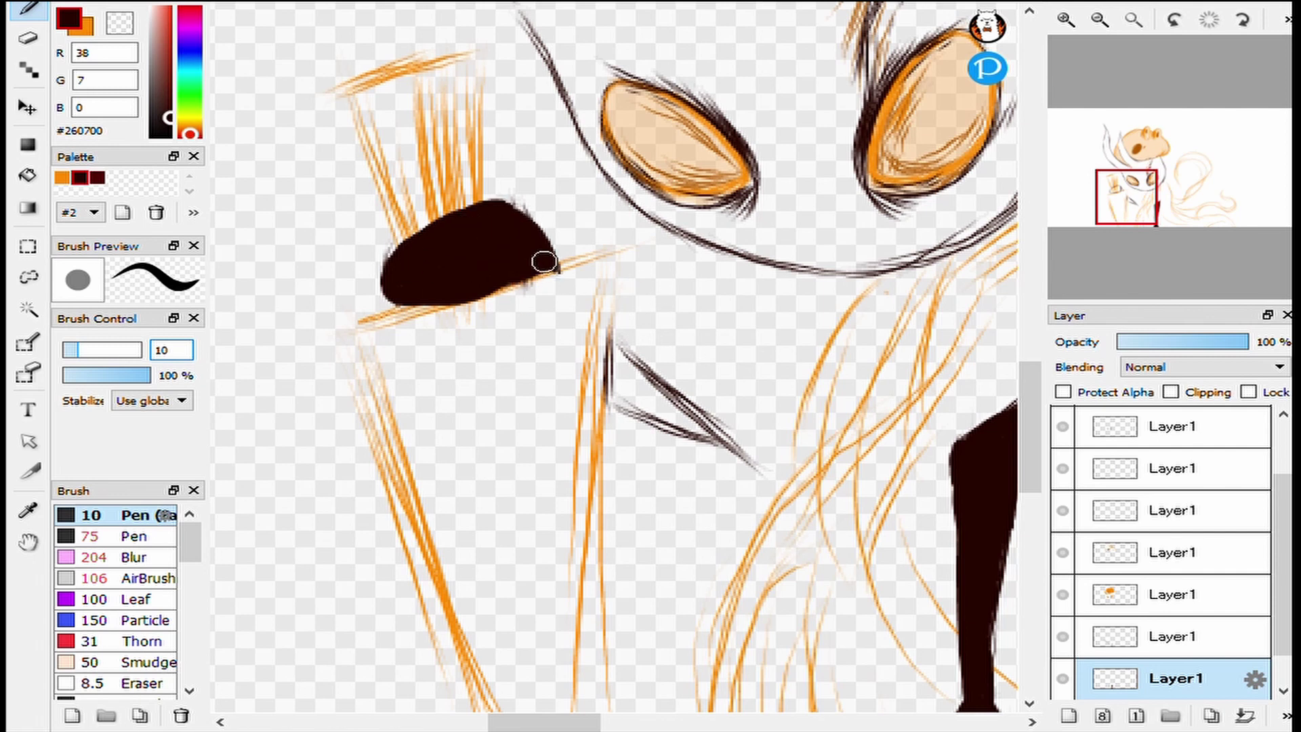
{"action": "mouse_move", "coordinate": [615, 343]}
{"action": "left_mouse_down"}
{"action": "mouse_move", "coordinate": [673, 412]}
{"action": "mouse_move", "coordinate": [615, 337]}
{"action": "mouse_move", "coordinate": [794, 492]}
{"action": "mouse_move", "coordinate": [600, 393]}
{"action": "left_mouse_up"}
{"action": "key", "text": "BackSpace"}
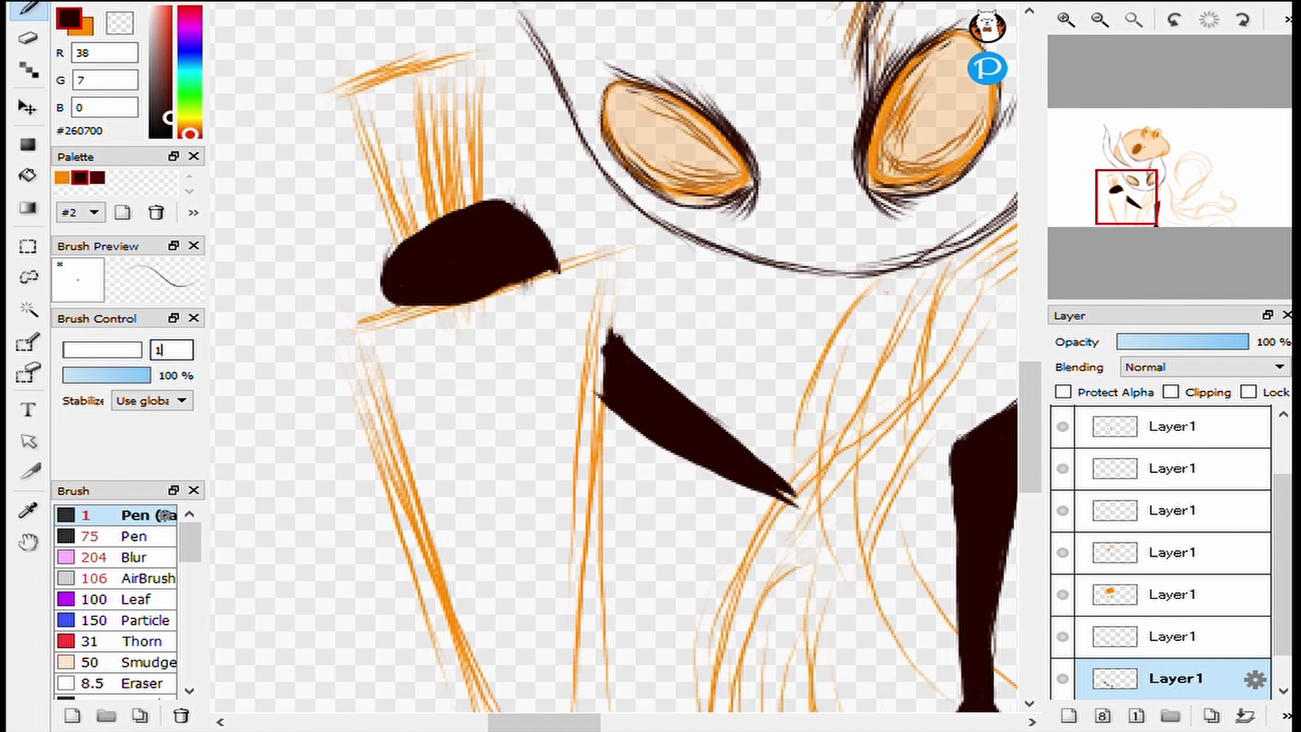
{"action": "left_click", "coordinate": [1211, 342]}
On the dark line layer, reinforce the lower edge of the pointed arm with #260700 strokes.
{"action": "left_click", "coordinate": [1134, 19]}
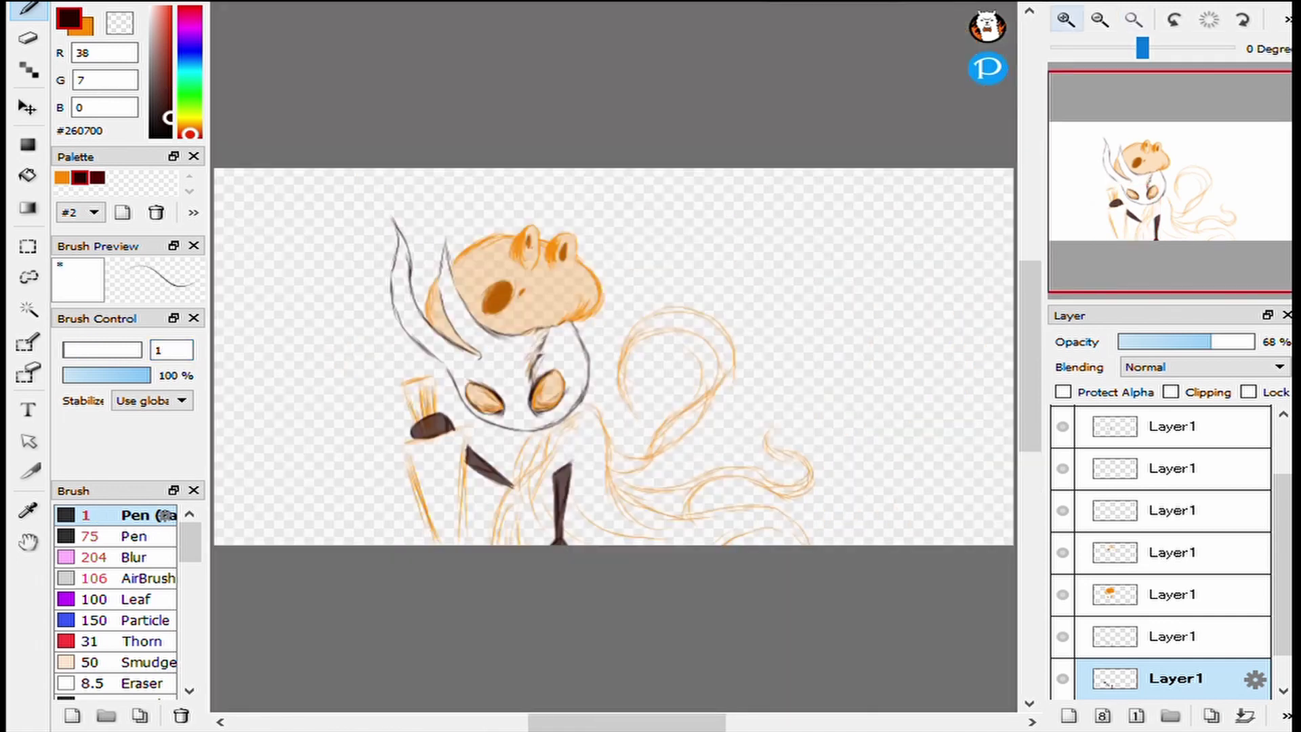
{"action": "left_click", "coordinate": [1066, 19]}
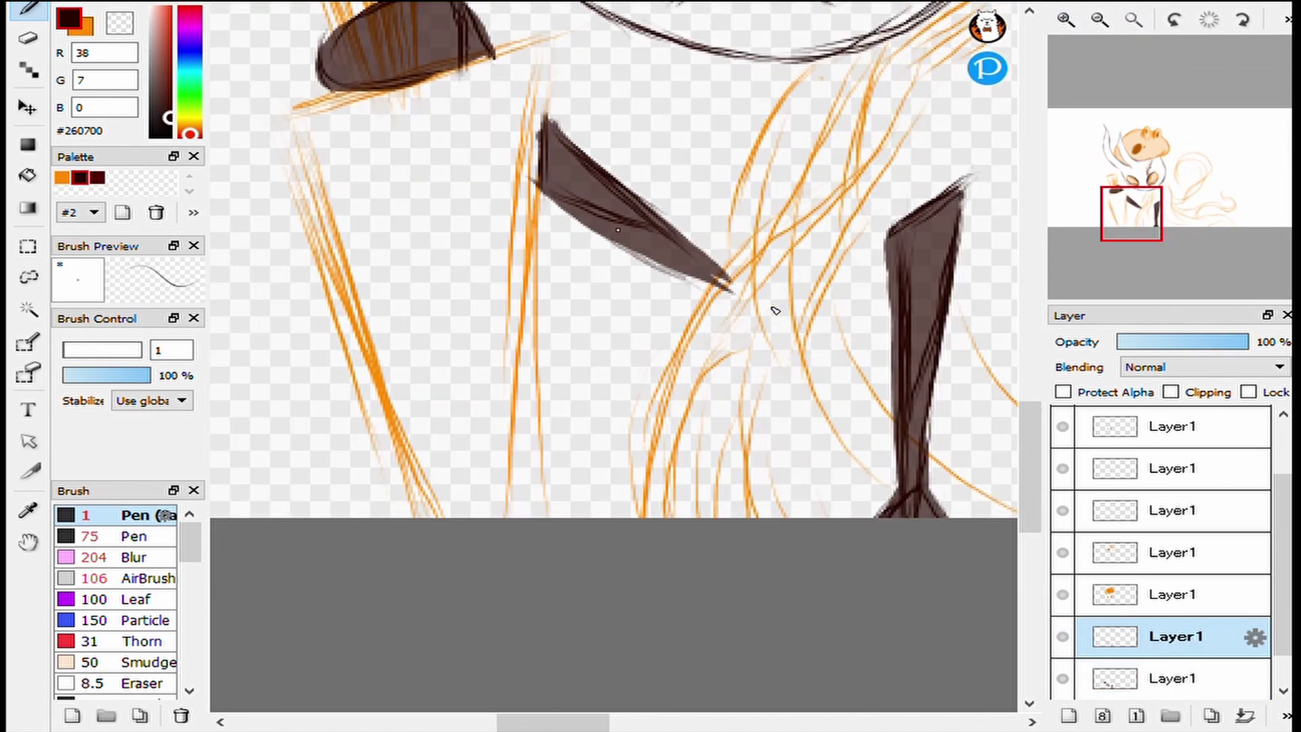
{"action": "mouse_move", "coordinate": [722, 281]}
{"action": "left_mouse_down"}
{"action": "mouse_move", "coordinate": [569, 200]}
{"action": "mouse_move", "coordinate": [620, 198]}
{"action": "left_mouse_up"}
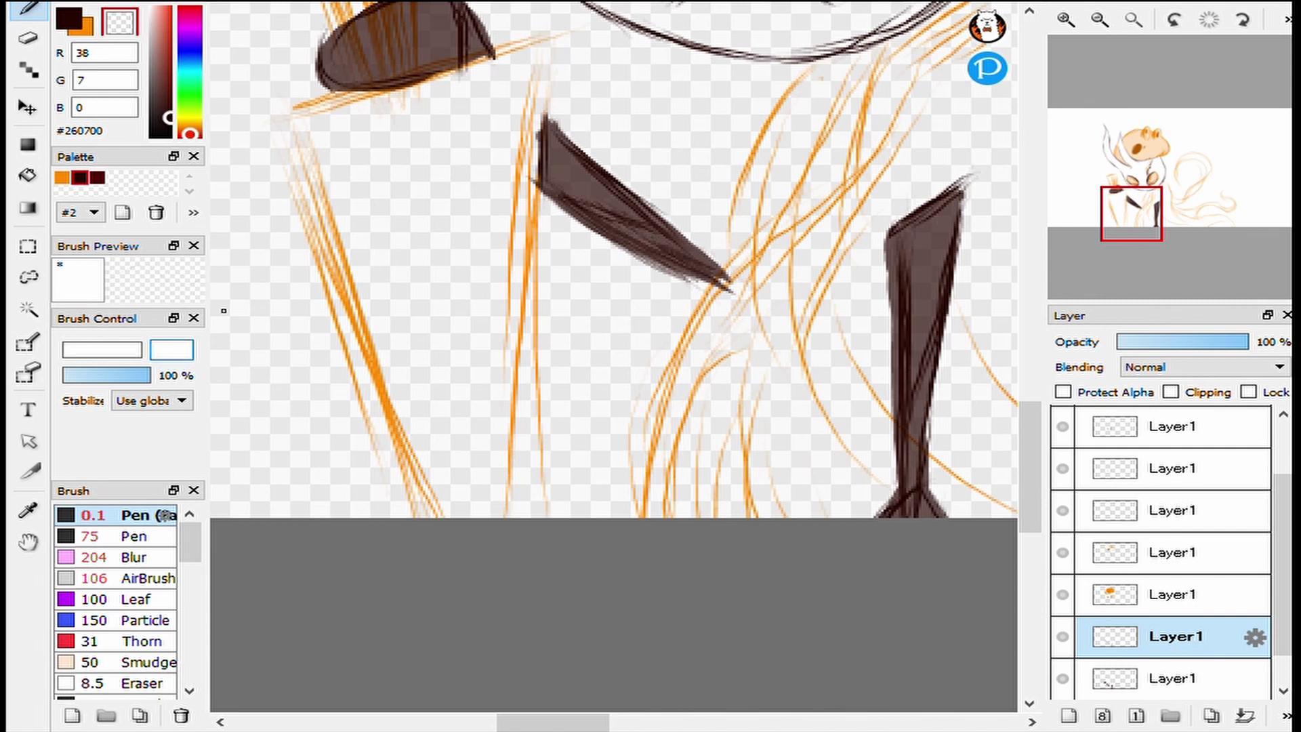
Set the brush size to 2 and darken the narrow front leg's edge on the 68% opacity fill layer.
{"action": "type", "text": "2"}
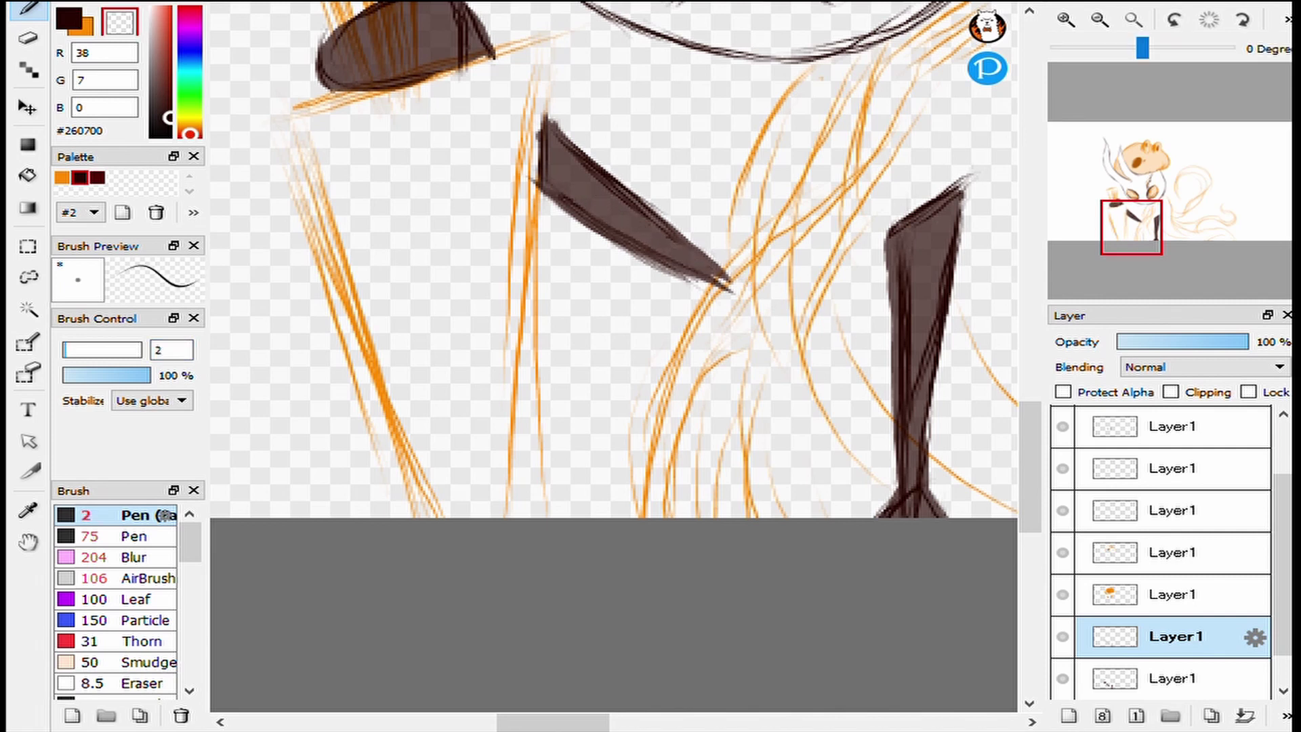
{"action": "left_click_drag", "start_coordinate": [1132, 214], "coordinate": [1139, 211]}
{"action": "left_click", "coordinate": [1176, 678]}
{"action": "left_click_drag", "start_coordinate": [798, 280], "coordinate": [804, 512]}
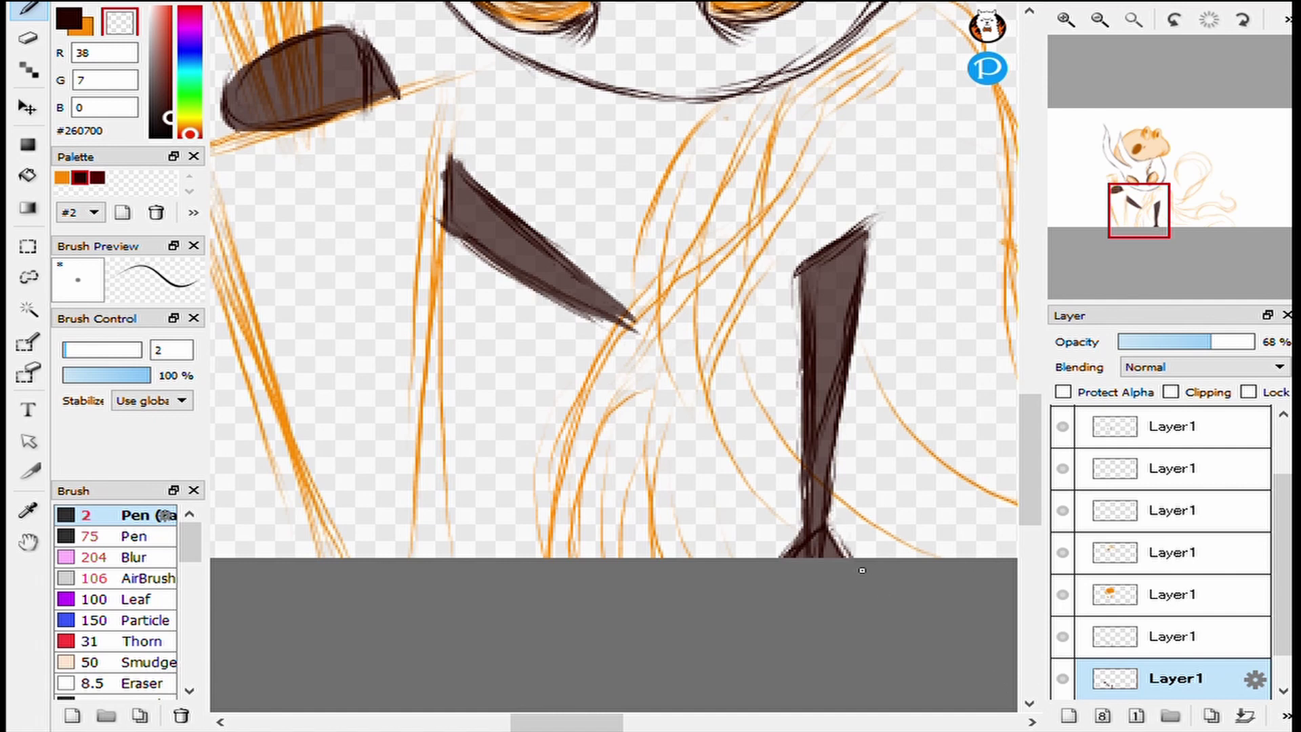
On the orange sketch layer, draw a curled tail in #FF8C00 beside the raised paw and add a short body curve below the arm.
{"action": "scroll", "coordinate": [862, 570], "scroll_direction": "down", "scroll_amount": 3}
{"action": "scroll", "coordinate": [610, 339], "scroll_direction": "up", "scroll_amount": 3}
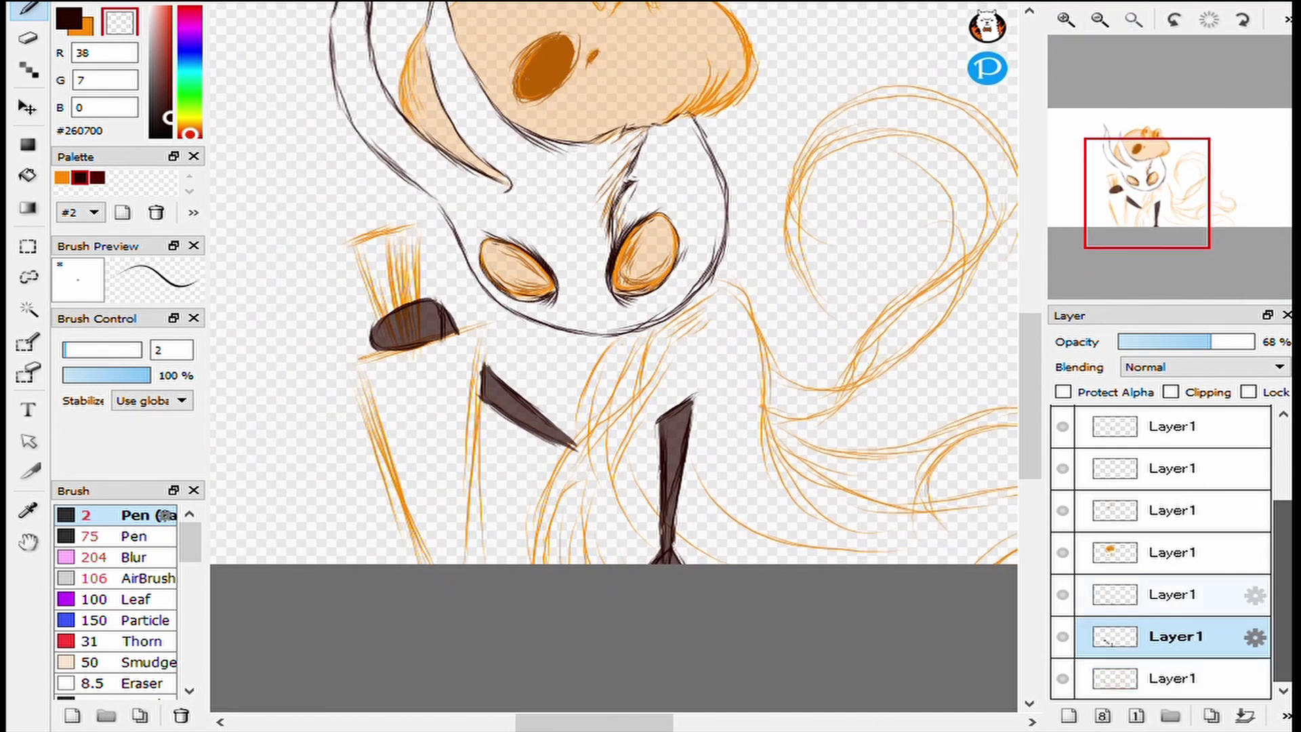
{"action": "left_click", "coordinate": [1176, 678]}
{"action": "key", "text": "x"}
{"action": "mouse_move", "coordinate": [526, 442]}
{"action": "left_mouse_down"}
{"action": "mouse_move", "coordinate": [549, 610]}
{"action": "mouse_move", "coordinate": [763, 415]}
{"action": "left_mouse_up"}
{"action": "left_click_drag", "start_coordinate": [610, 465], "coordinate": [548, 330]}
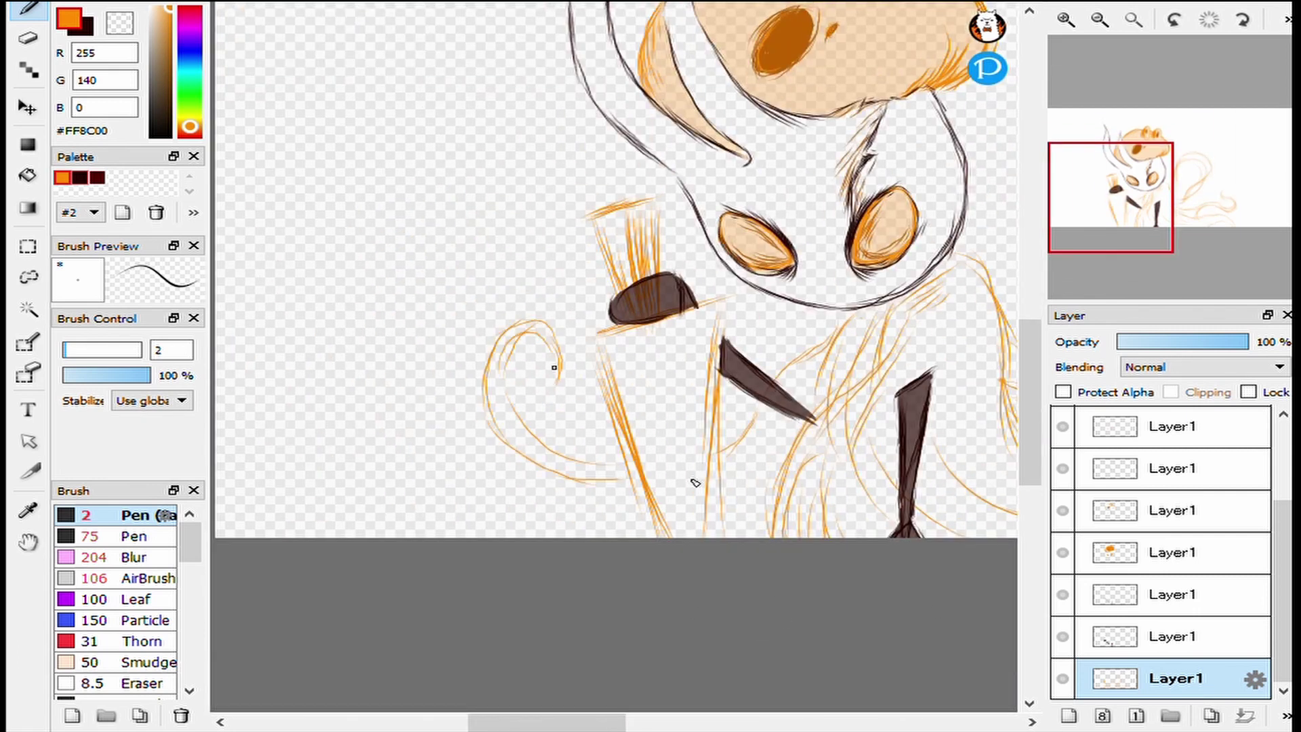
{"action": "scroll", "coordinate": [537, 400], "scroll_direction": "up", "scroll_amount": 2}
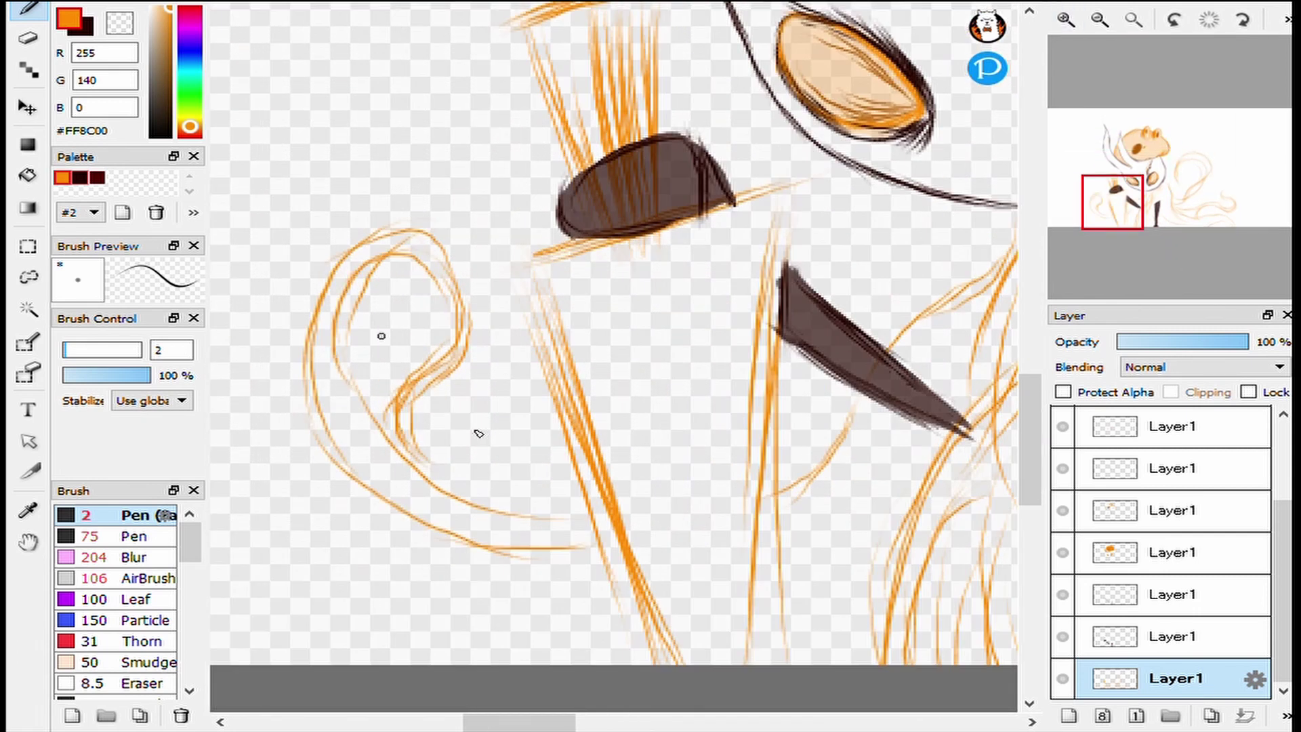
{"action": "mouse_move", "coordinate": [377, 334]}
{"action": "left_mouse_down"}
{"action": "mouse_move", "coordinate": [560, 526]}
{"action": "mouse_move", "coordinate": [592, 532]}
{"action": "left_mouse_up"}
{"action": "left_click_drag", "start_coordinate": [328, 265], "coordinate": [368, 350]}
On a new layer, rough out a large round creature head with a small muzzle bump in the empty canvas area beyond the looped tail.
{"action": "scroll", "coordinate": [369, 350], "scroll_direction": "down", "scroll_amount": 4}
{"action": "scroll", "coordinate": [475, 305], "scroll_direction": "up", "scroll_amount": 5}
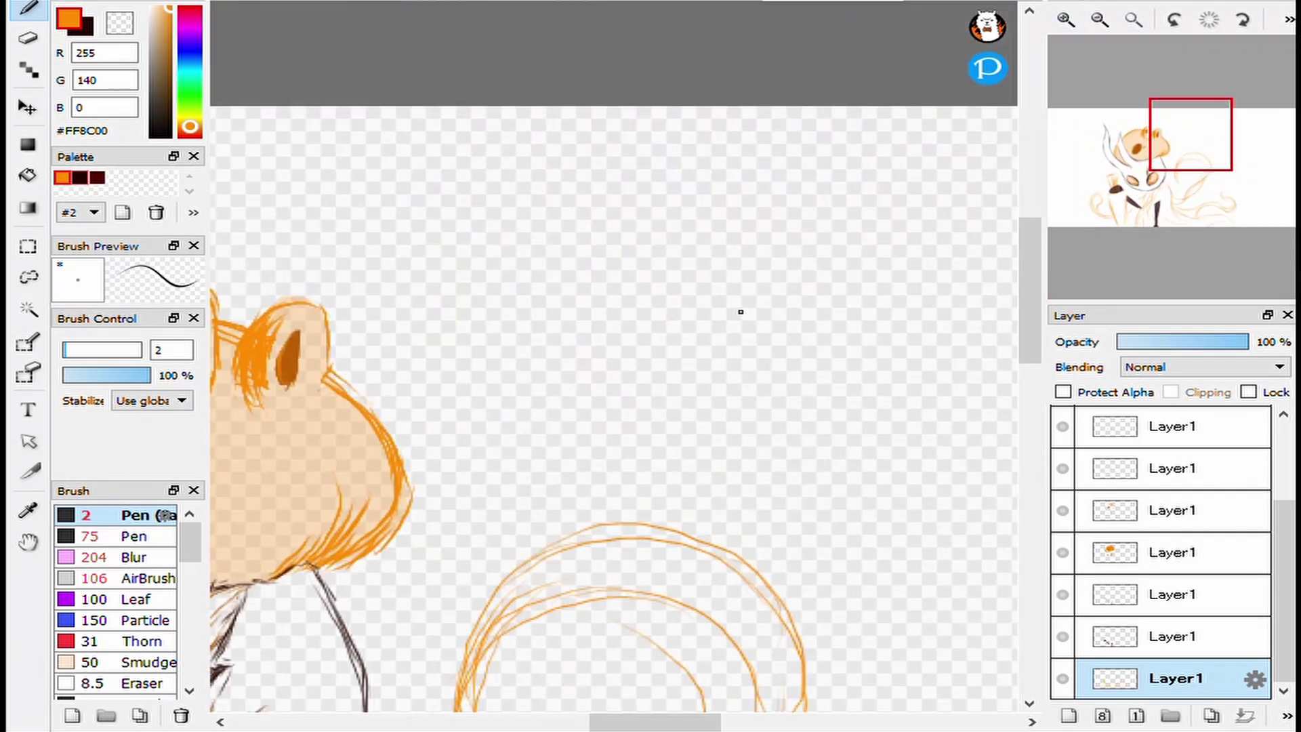
{"action": "key", "text": "ctrl+shift+n"}
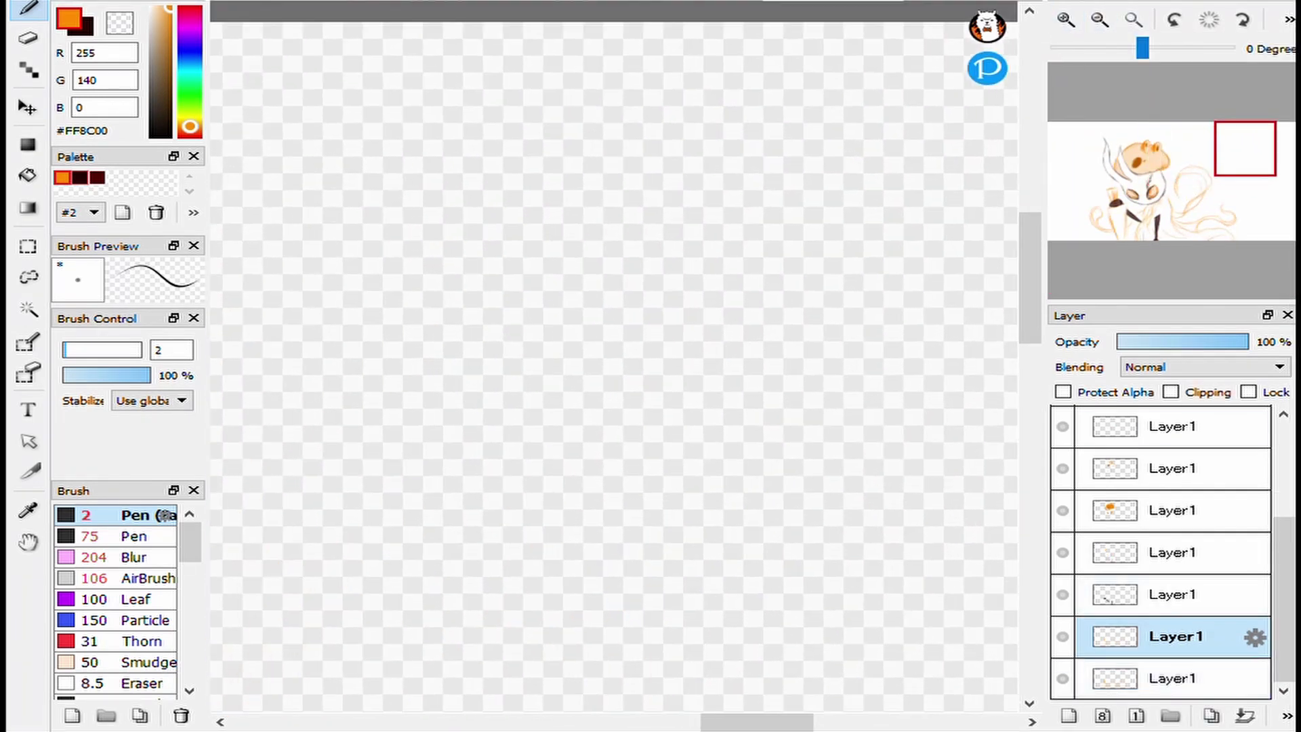
{"action": "mouse_move", "coordinate": [634, 146]}
{"action": "left_mouse_down"}
{"action": "mouse_move", "coordinate": [510, 305]}
{"action": "mouse_move", "coordinate": [554, 448]}
{"action": "left_mouse_up"}
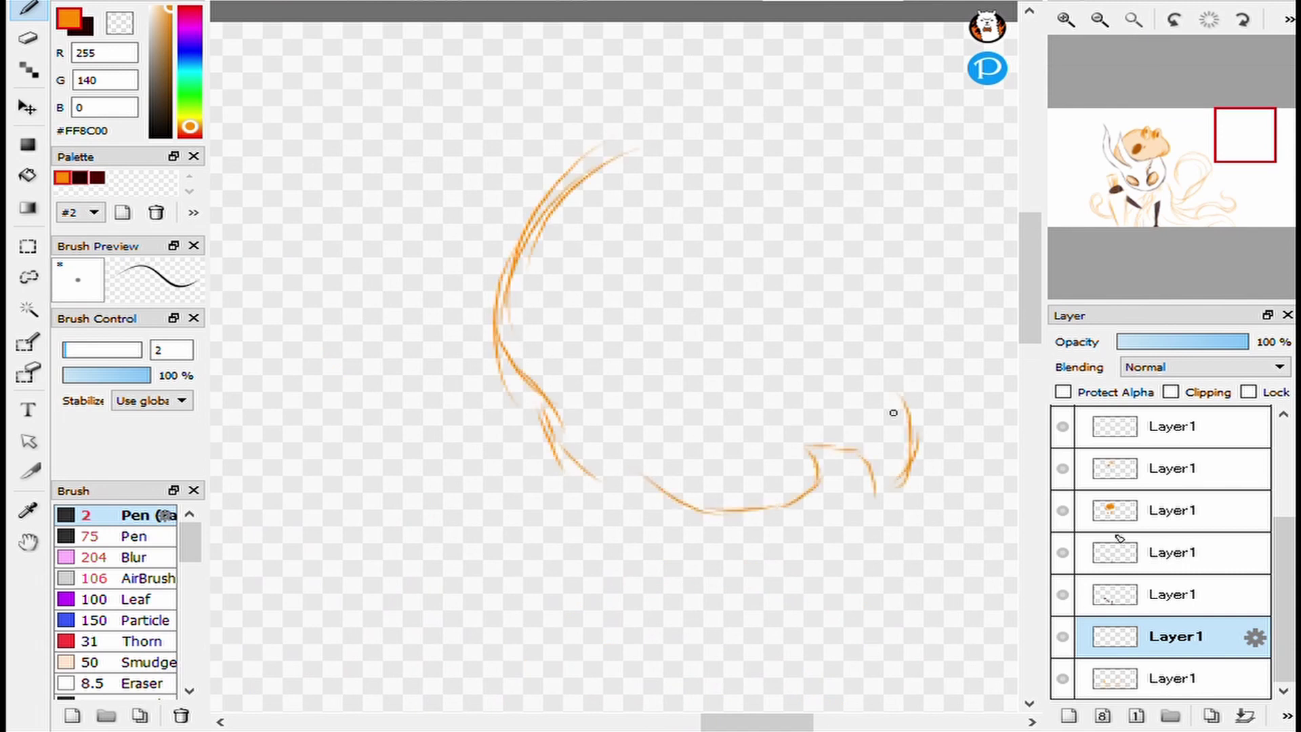
{"action": "mouse_move", "coordinate": [553, 203]}
{"action": "left_mouse_down"}
{"action": "mouse_move", "coordinate": [805, 133]}
{"action": "mouse_move", "coordinate": [871, 305]}
{"action": "left_mouse_up"}
{"action": "left_click_drag", "start_coordinate": [501, 211], "coordinate": [610, 492]}
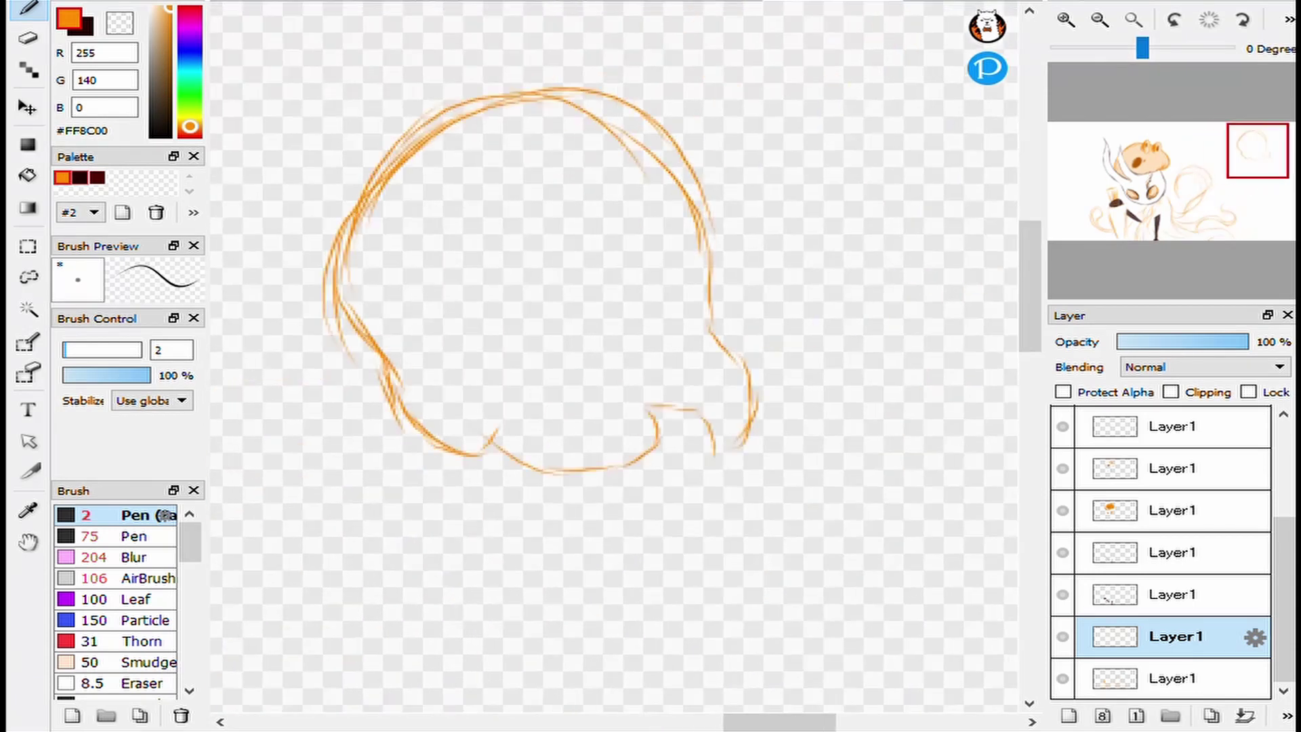
{"action": "left_click_drag", "start_coordinate": [751, 412], "coordinate": [664, 416]}
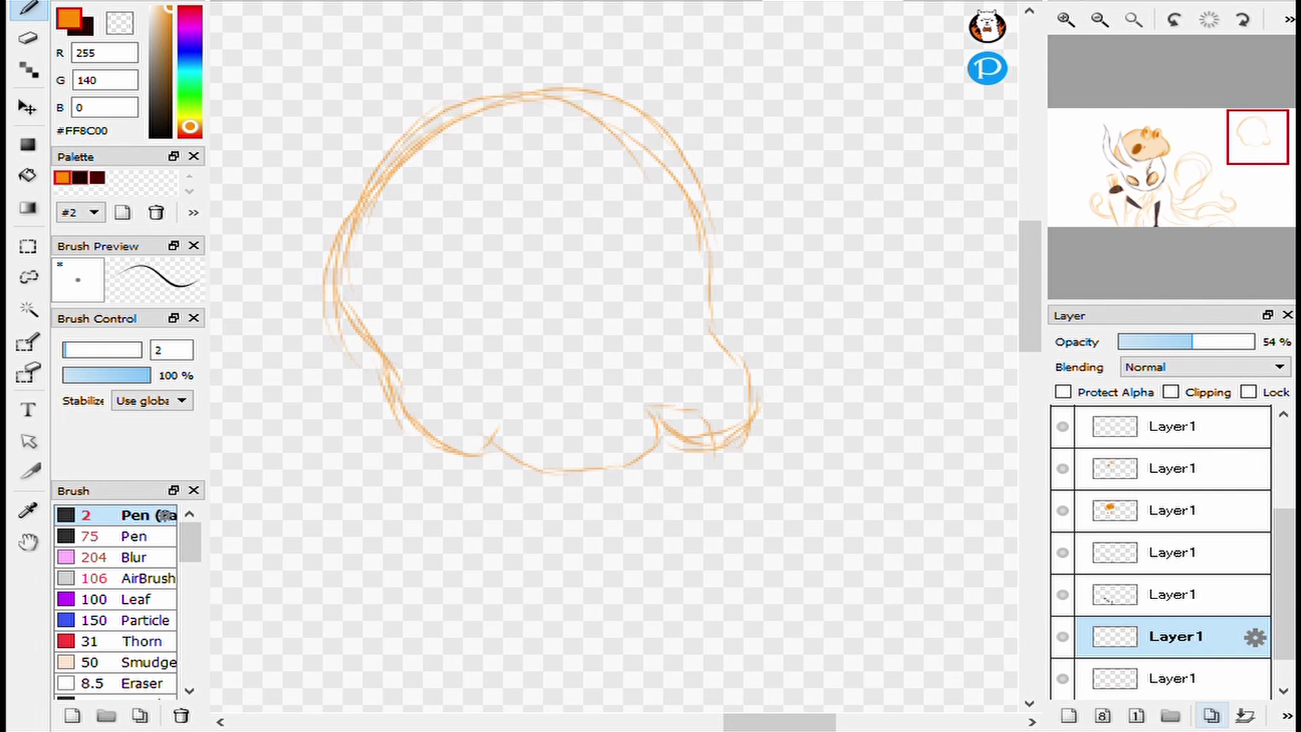
Redraw the round head's outline on a new layer over the rough sketch faded to 54% opacity, and transform it to match the sketch.
{"action": "left_click_drag", "start_coordinate": [441, 102], "coordinate": [356, 369]}
{"action": "left_click_drag", "start_coordinate": [363, 193], "coordinate": [435, 455]}
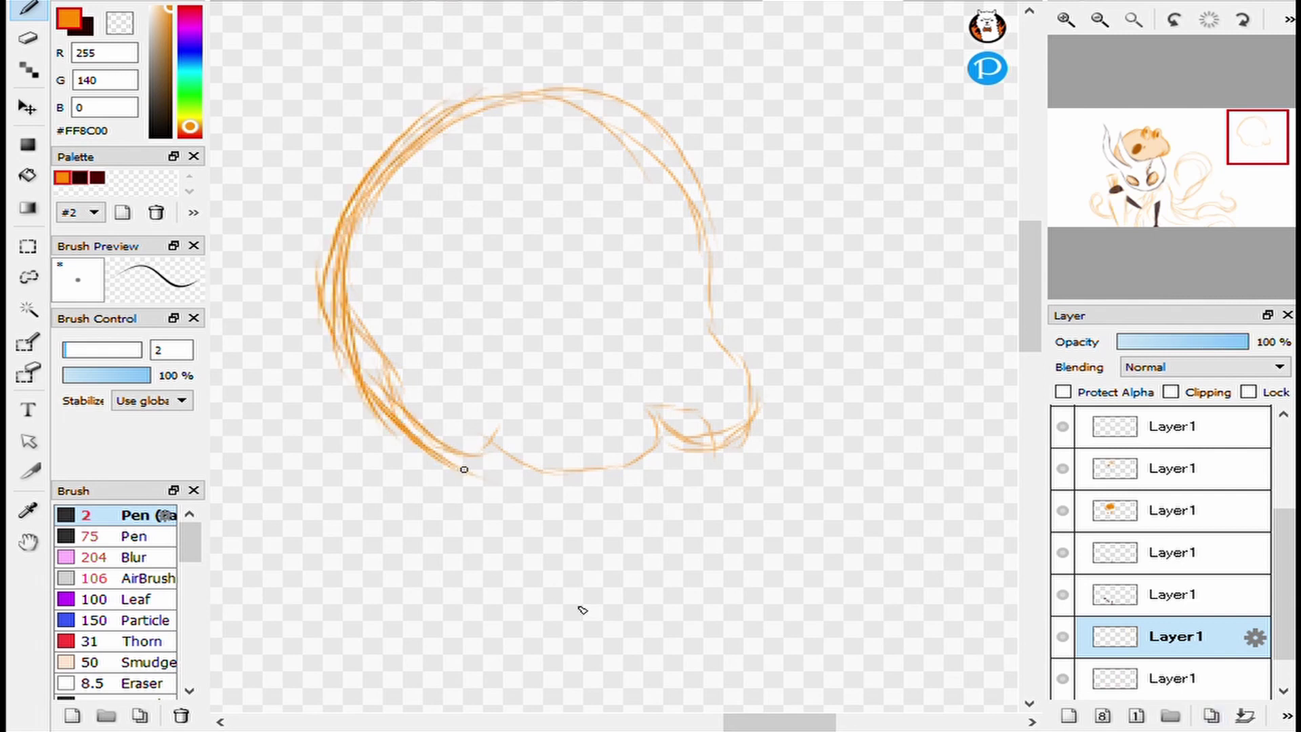
{"action": "mouse_move", "coordinate": [686, 339]}
{"action": "left_mouse_down"}
{"action": "mouse_move", "coordinate": [584, 122]}
{"action": "mouse_move", "coordinate": [420, 146]}
{"action": "left_mouse_up"}
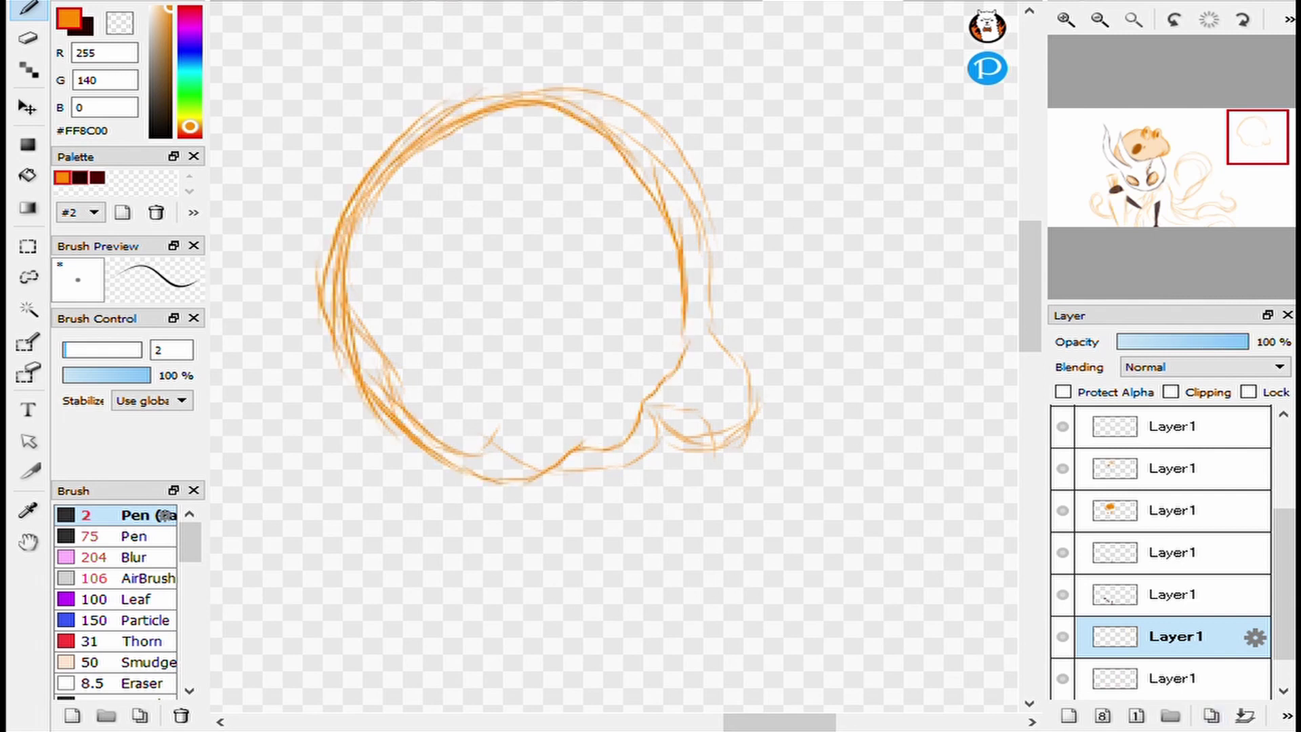
{"action": "key", "text": "ctrl+t"}
{"action": "left_click_drag", "start_coordinate": [1011, 541], "coordinate": [886, 294]}
{"action": "key", "text": "Return"}
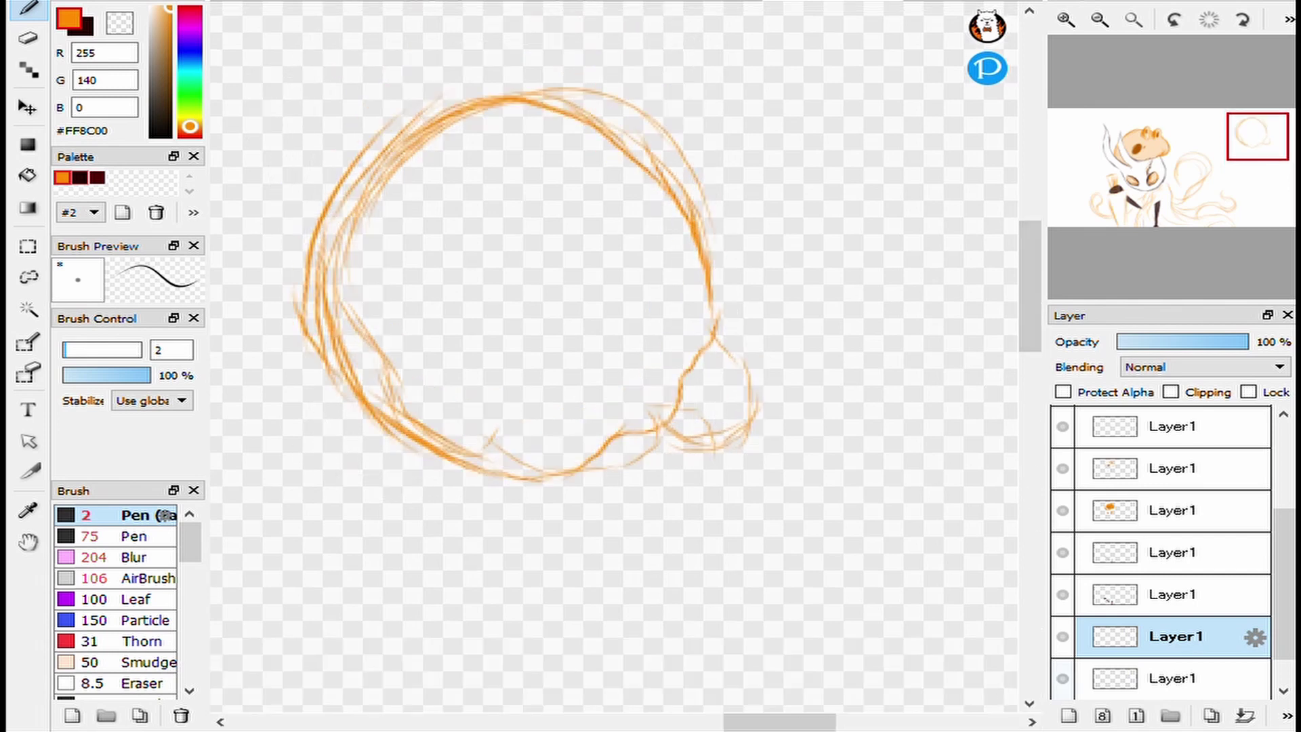
Outline a large and a small oval eye inside the round head in #C36E00 and flood both with that colour.
{"action": "left_click_drag", "start_coordinate": [580, 292], "coordinate": [803, 329]}
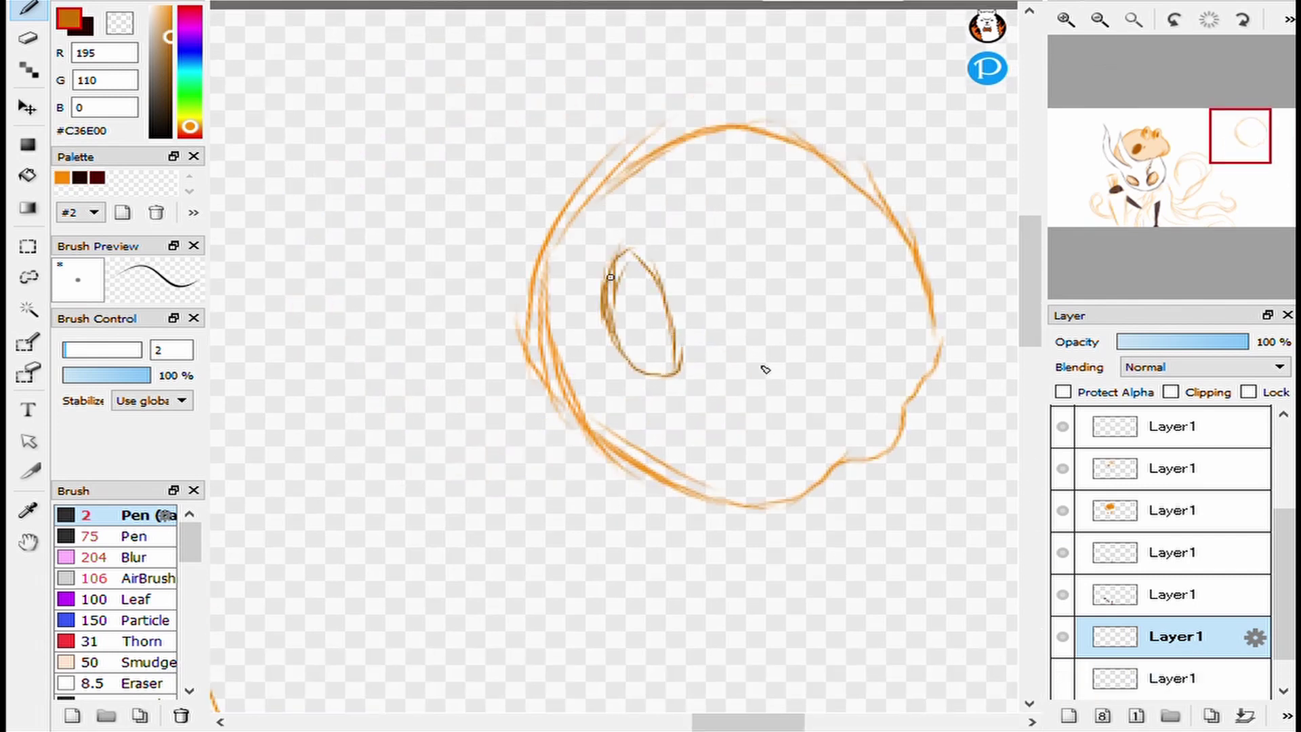
{"action": "left_click_drag", "start_coordinate": [610, 277], "coordinate": [684, 363]}
{"action": "key", "text": "g"}
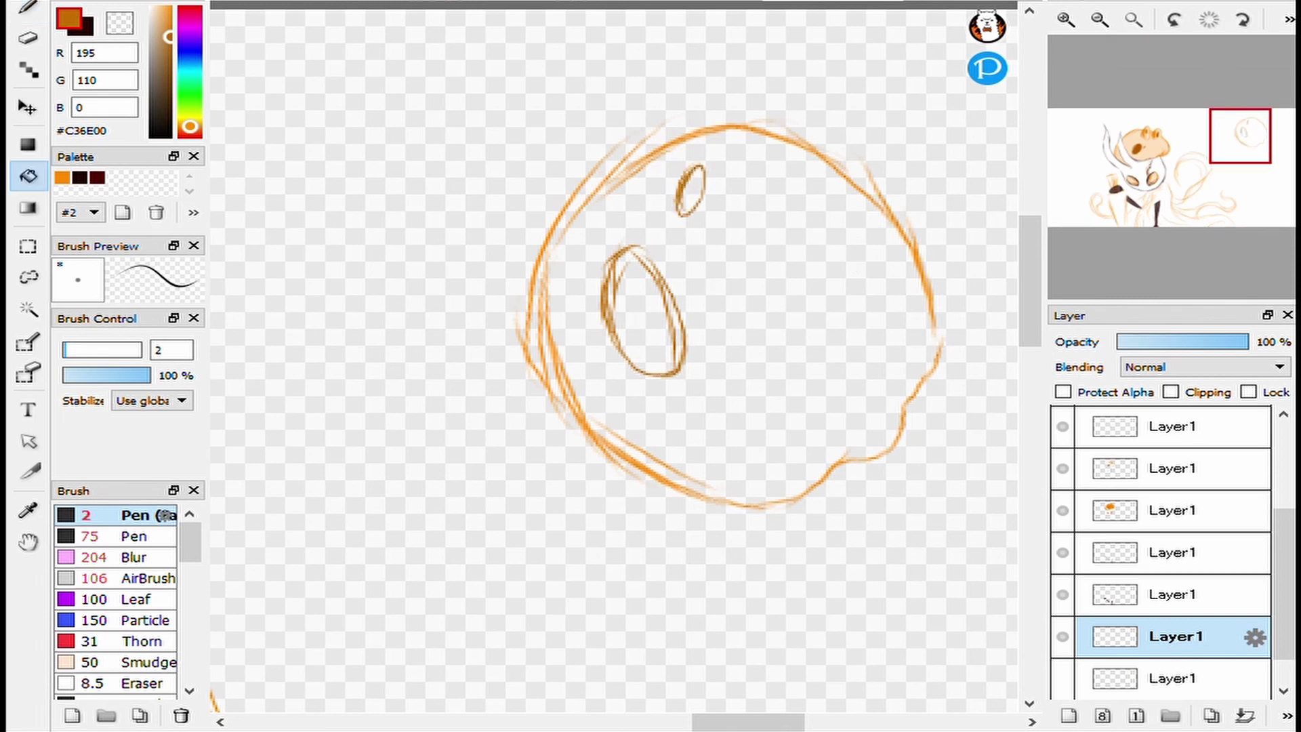
{"action": "left_click", "coordinate": [692, 191]}
{"action": "left_click", "coordinate": [644, 315]}
{"action": "key", "text": "b"}
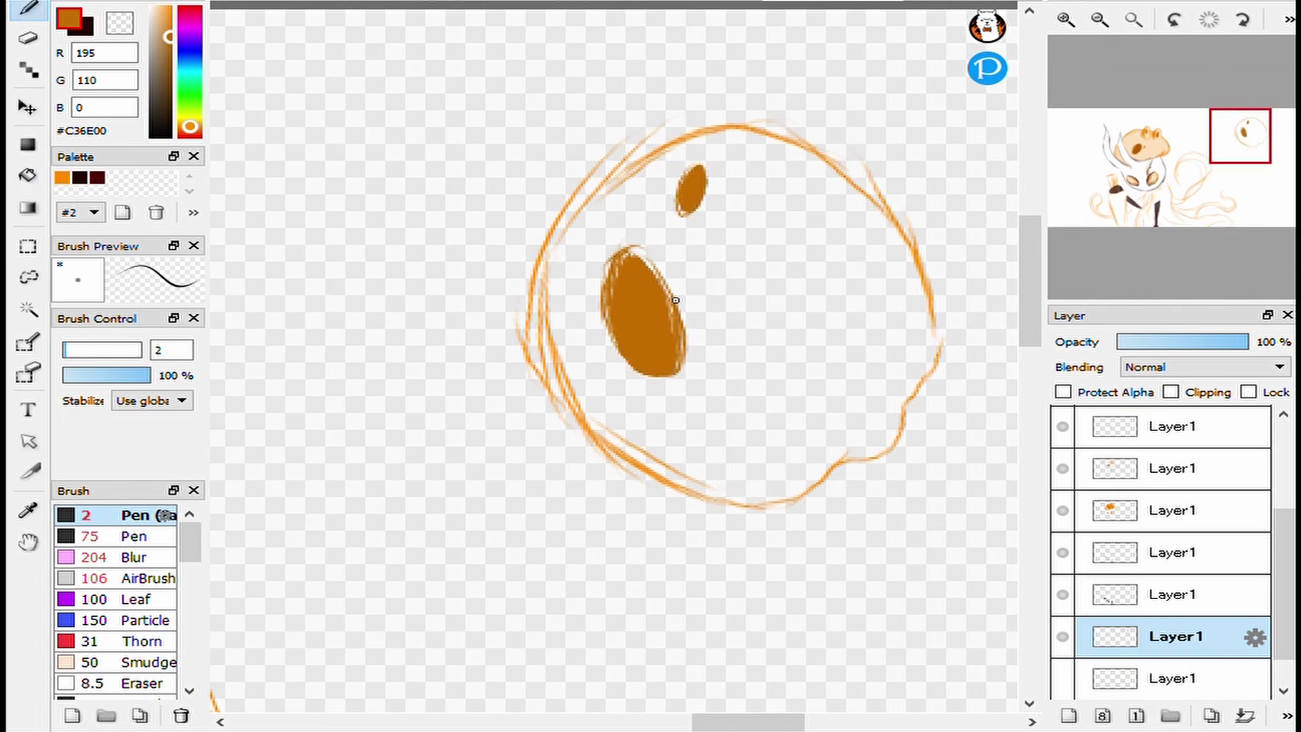
Add #FF8C00 strokes inside the eyes and sketch a curled stem with a leaf tip on top of the round head.
{"action": "left_click_drag", "start_coordinate": [676, 300], "coordinate": [628, 299]}
{"action": "left_click", "coordinate": [62, 177]}
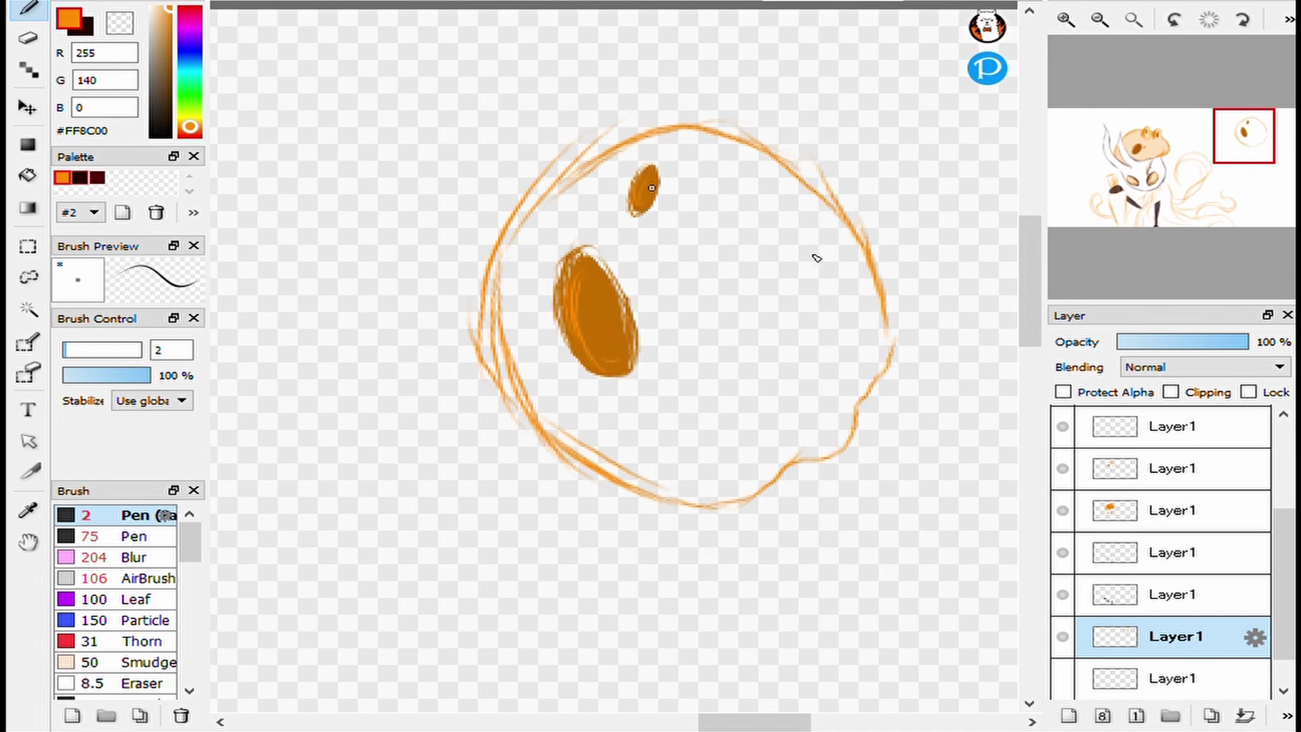
{"action": "left_click_drag", "start_coordinate": [652, 187], "coordinate": [494, 334]}
{"action": "left_click_drag", "start_coordinate": [640, 324], "coordinate": [678, 207]}
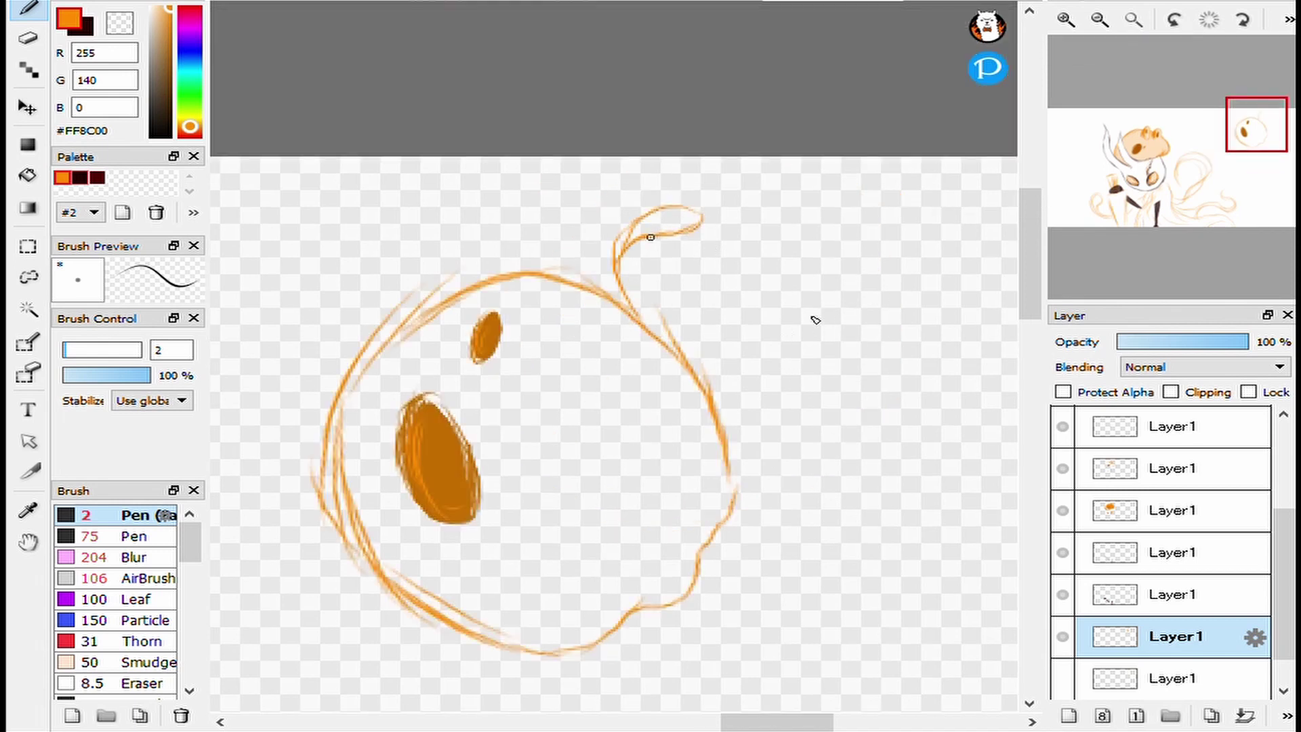
{"action": "left_click_drag", "start_coordinate": [677, 303], "coordinate": [835, 263]}
Sketch two overlapping ovals at the muzzle of the round head and shade their rims with repeated orange strokes.
{"action": "left_click_drag", "start_coordinate": [768, 392], "coordinate": [853, 483]}
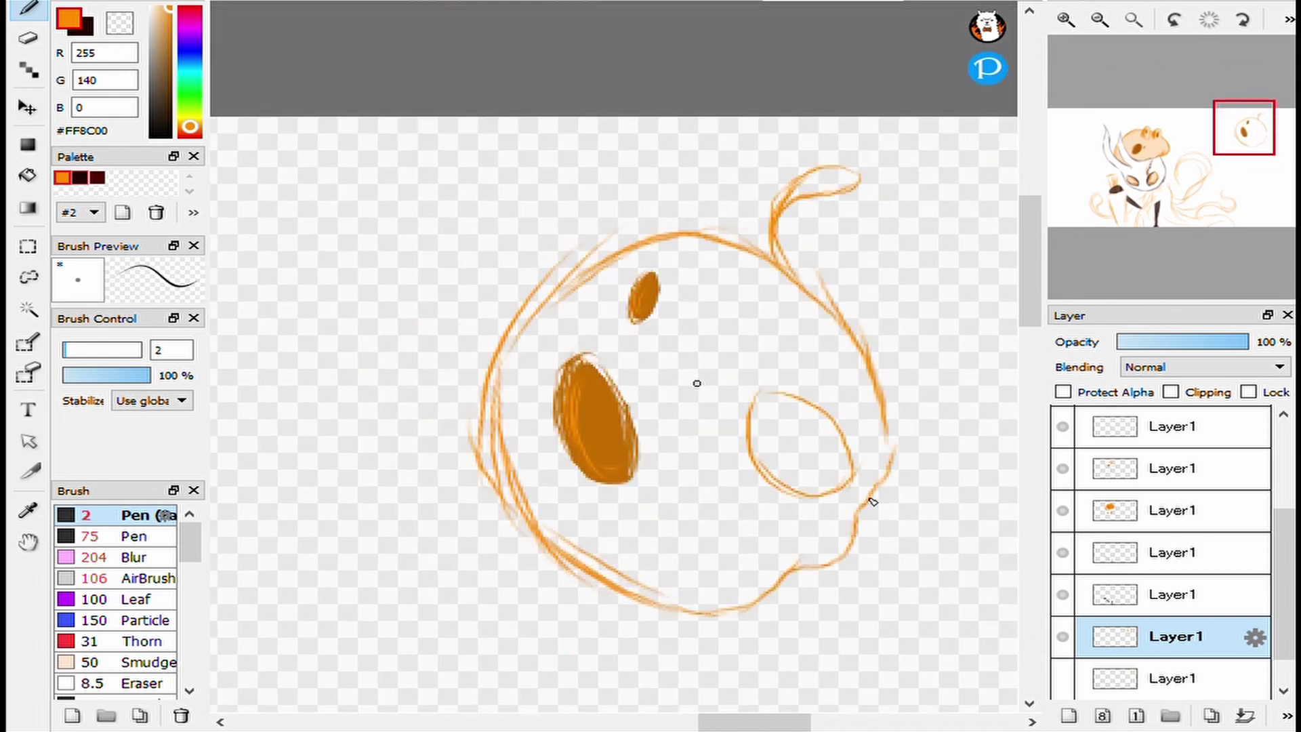
{"action": "left_click_drag", "start_coordinate": [711, 526], "coordinate": [732, 590]}
{"action": "mouse_move", "coordinate": [752, 399]}
{"action": "left_mouse_down"}
{"action": "mouse_move", "coordinate": [798, 479]}
{"action": "mouse_move", "coordinate": [847, 467]}
{"action": "left_mouse_up"}
{"action": "left_click", "coordinate": [1065, 18]}
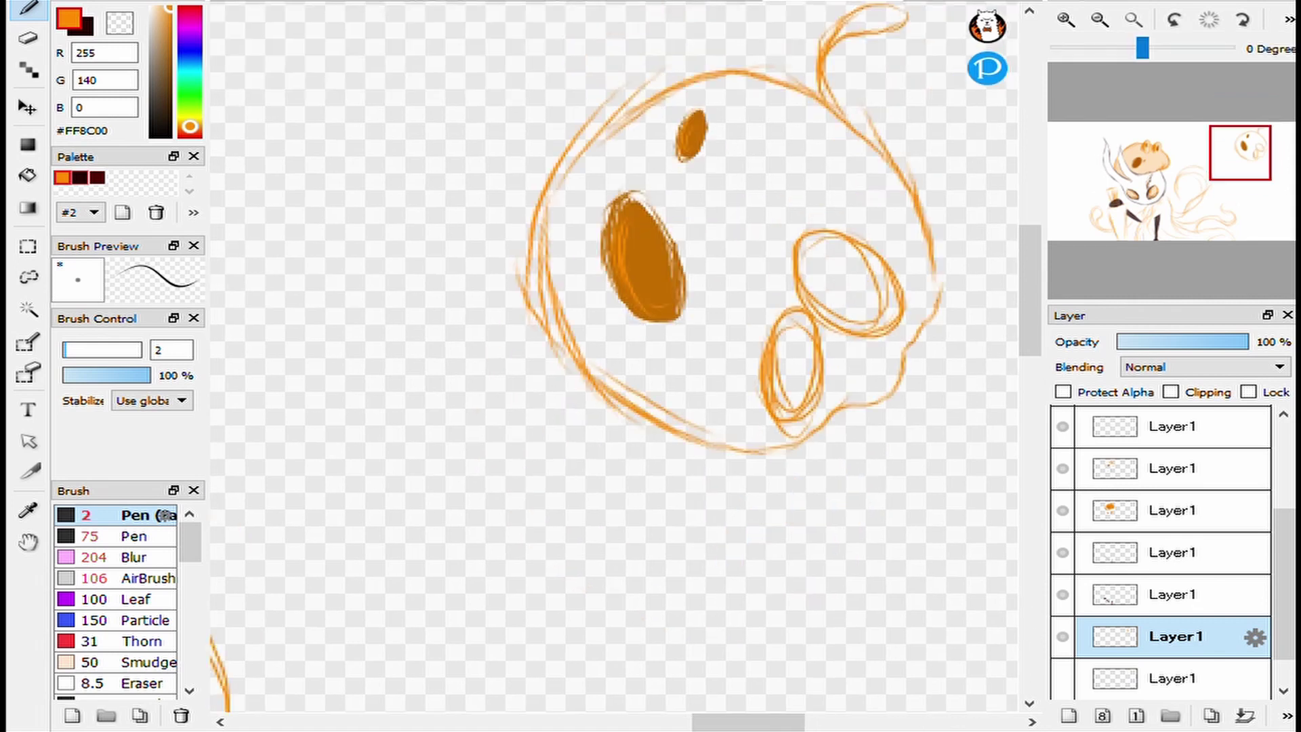
{"action": "left_click", "coordinate": [1065, 19]}
{"action": "mouse_move", "coordinate": [793, 366]}
{"action": "left_mouse_down"}
{"action": "mouse_move", "coordinate": [867, 352]}
{"action": "mouse_move", "coordinate": [842, 416]}
{"action": "mouse_move", "coordinate": [746, 515]}
{"action": "mouse_move", "coordinate": [766, 426]}
{"action": "mouse_move", "coordinate": [742, 549]}
{"action": "mouse_move", "coordinate": [712, 543]}
{"action": "left_mouse_up"}
{"action": "mouse_move", "coordinate": [766, 28]}
{"action": "left_mouse_down"}
{"action": "mouse_move", "coordinate": [645, 331]}
{"action": "mouse_move", "coordinate": [763, 247]}
{"action": "left_mouse_up"}
{"action": "left_click_drag", "start_coordinate": [654, 313], "coordinate": [732, 277]}
{"action": "left_click_drag", "start_coordinate": [1256, 119], "coordinate": [1246, 133]}
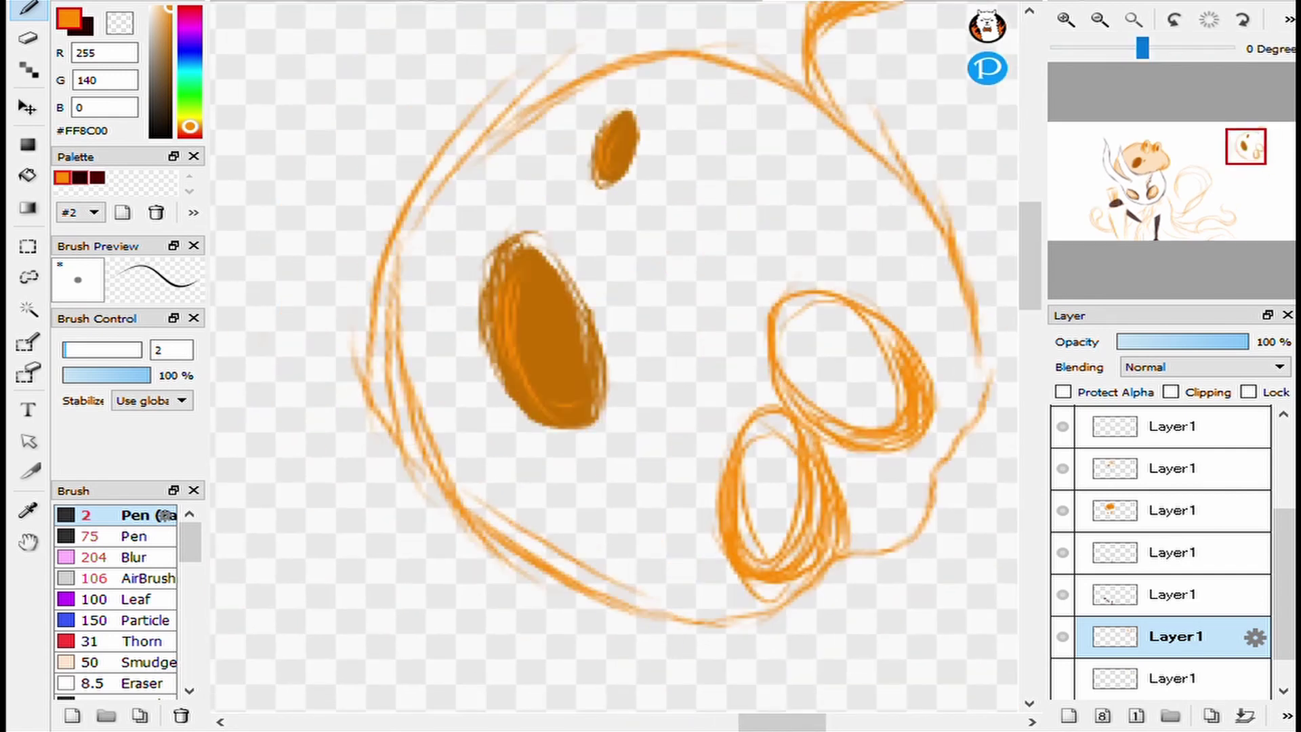
Thicken the round head's outline and hatch curved orange shading strokes along the side behind the large eye.
{"action": "mouse_move", "coordinate": [407, 290]}
{"action": "left_mouse_down"}
{"action": "mouse_move", "coordinate": [660, 599]}
{"action": "mouse_move", "coordinate": [860, 560]}
{"action": "mouse_move", "coordinate": [982, 407]}
{"action": "mouse_move", "coordinate": [984, 325]}
{"action": "left_mouse_up"}
{"action": "left_click_drag", "start_coordinate": [502, 146], "coordinate": [438, 274]}
{"action": "mouse_move", "coordinate": [546, 375]}
{"action": "left_mouse_down"}
{"action": "mouse_move", "coordinate": [515, 318]}
{"action": "mouse_move", "coordinate": [531, 291]}
{"action": "mouse_move", "coordinate": [572, 311]}
{"action": "left_mouse_up"}
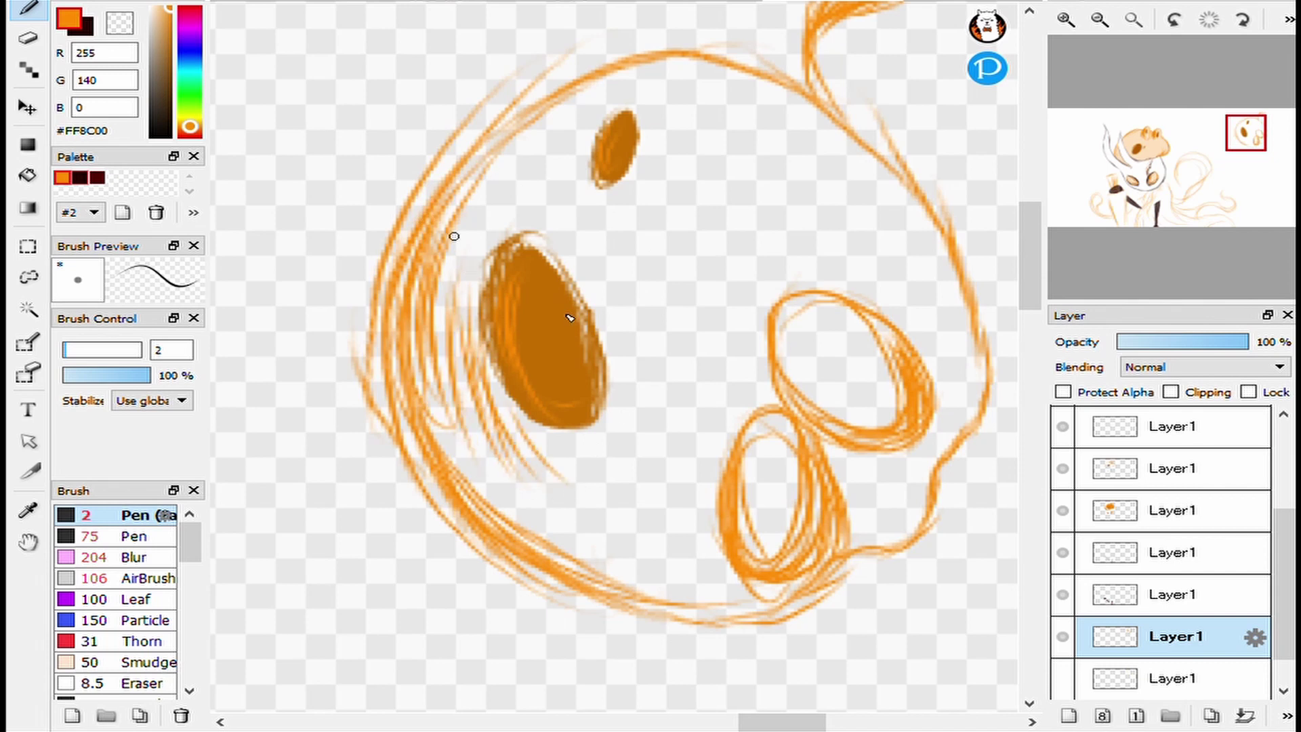
On a new layer beneath the lines, fill the round head with #FF8C00 at 24% opacity.
{"action": "left_click_drag", "start_coordinate": [1245, 133], "coordinate": [1253, 134]}
{"action": "key", "text": "ctrl+minus"}
{"action": "key", "text": "ctrl+plus"}
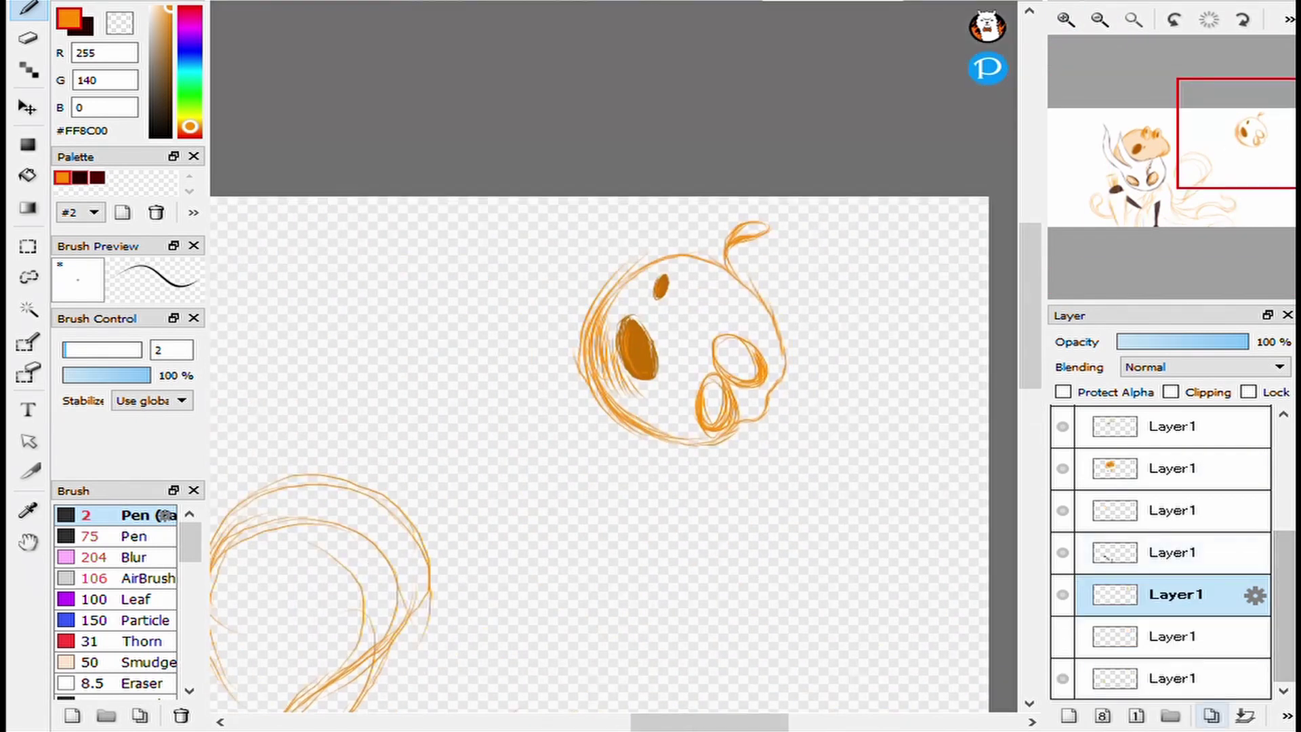
{"action": "key", "text": "ctrl+plus"}
{"action": "key", "text": "g"}
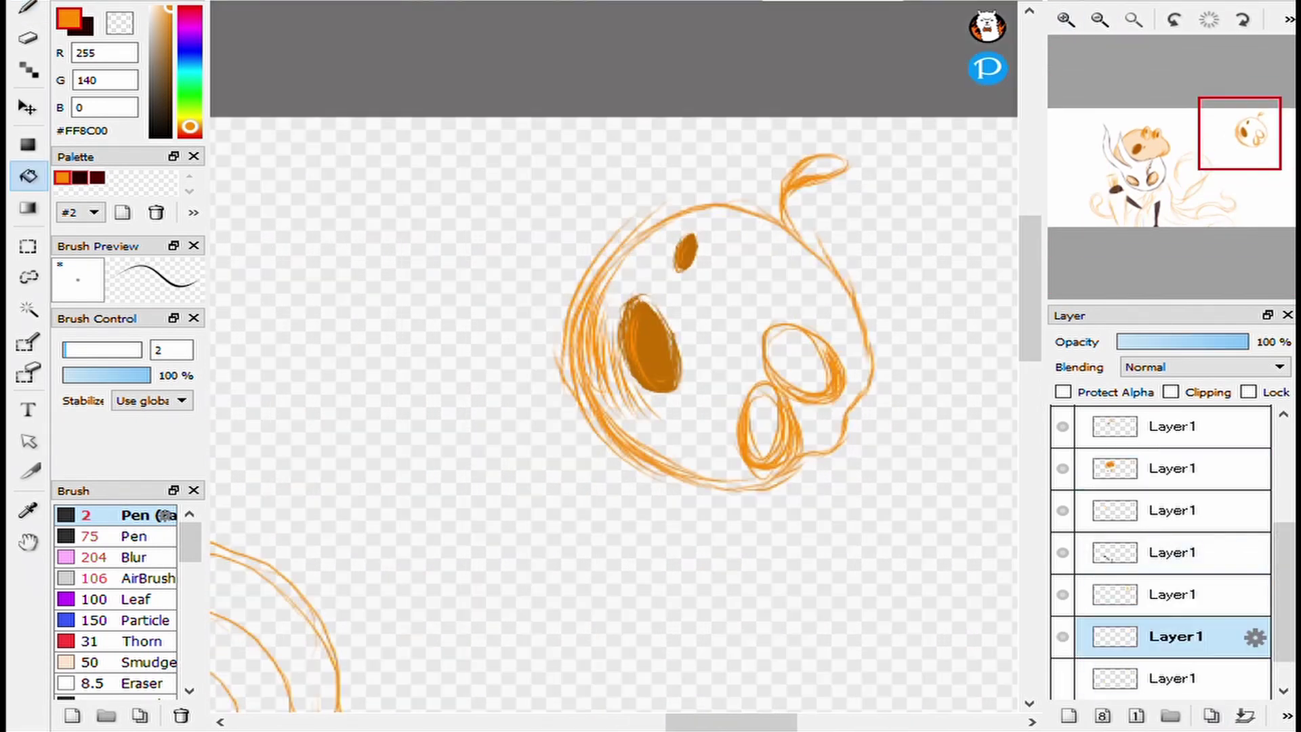
{"action": "left_click_drag", "start_coordinate": [1247, 342], "coordinate": [1150, 342]}
{"action": "left_click", "coordinate": [719, 339]}
Fill the two muzzle ovals with orange on a new layer at 57% opacity and soften them with the Blur brush.
{"action": "left_click", "coordinate": [133, 557]}
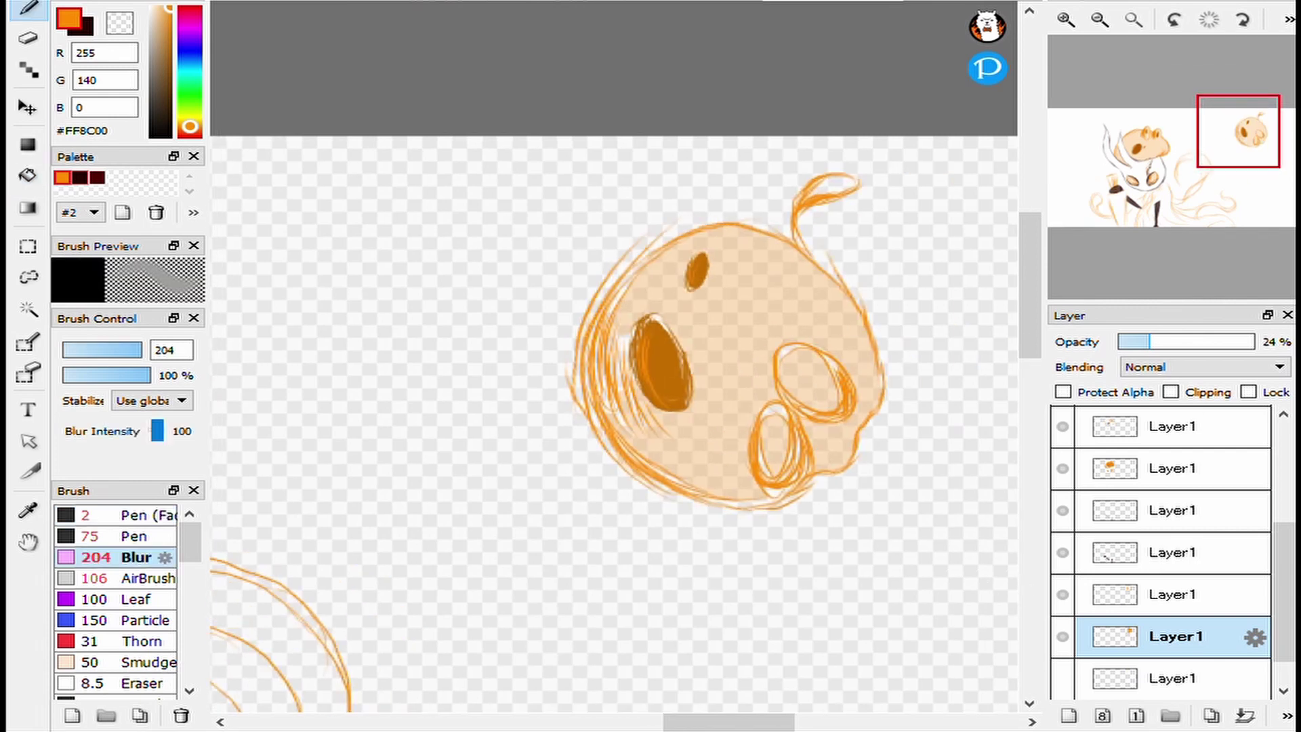
{"action": "key", "text": "bracketleft"}
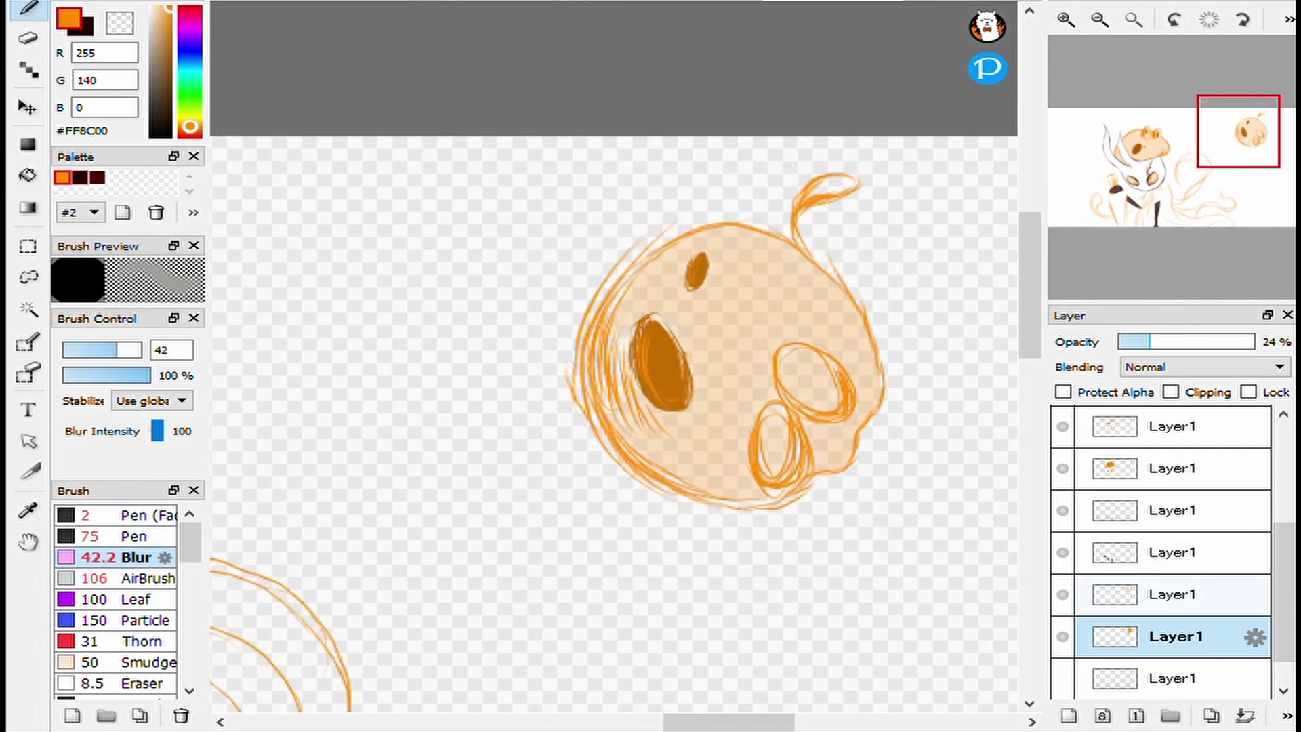
{"action": "key", "text": "g"}
{"action": "left_click", "coordinate": [807, 380]}
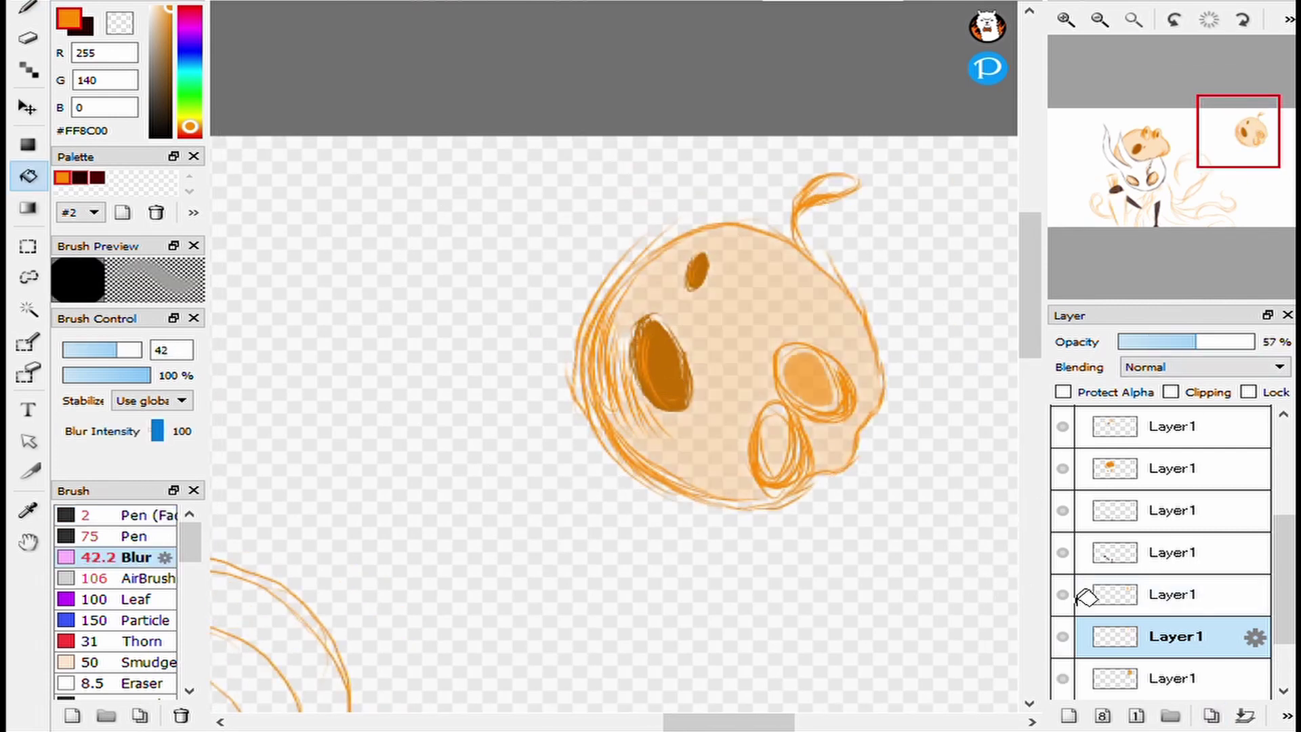
{"action": "left_click", "coordinate": [774, 439]}
{"action": "key", "text": "b"}
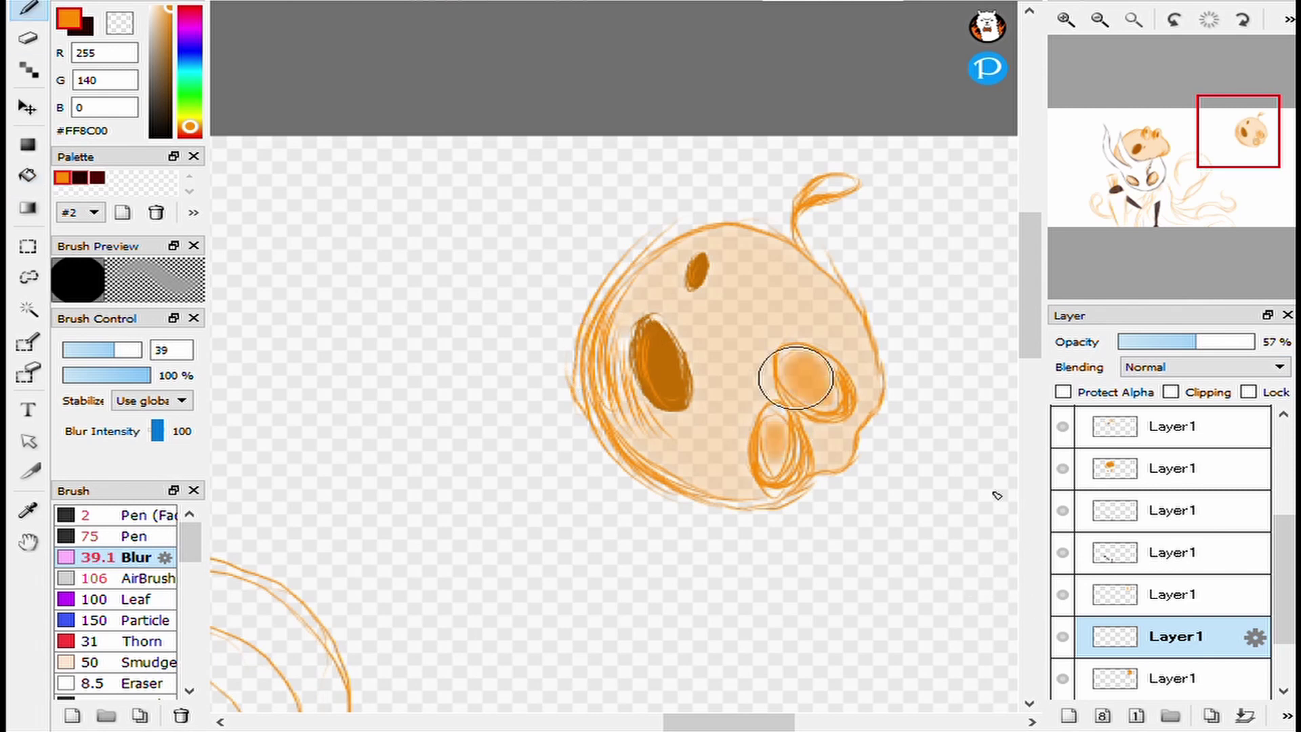
Paint a broad orange patch across the head's centre on a new layer at 45% opacity and blur its edges at brush size 81.
{"action": "left_click", "coordinate": [135, 578]}
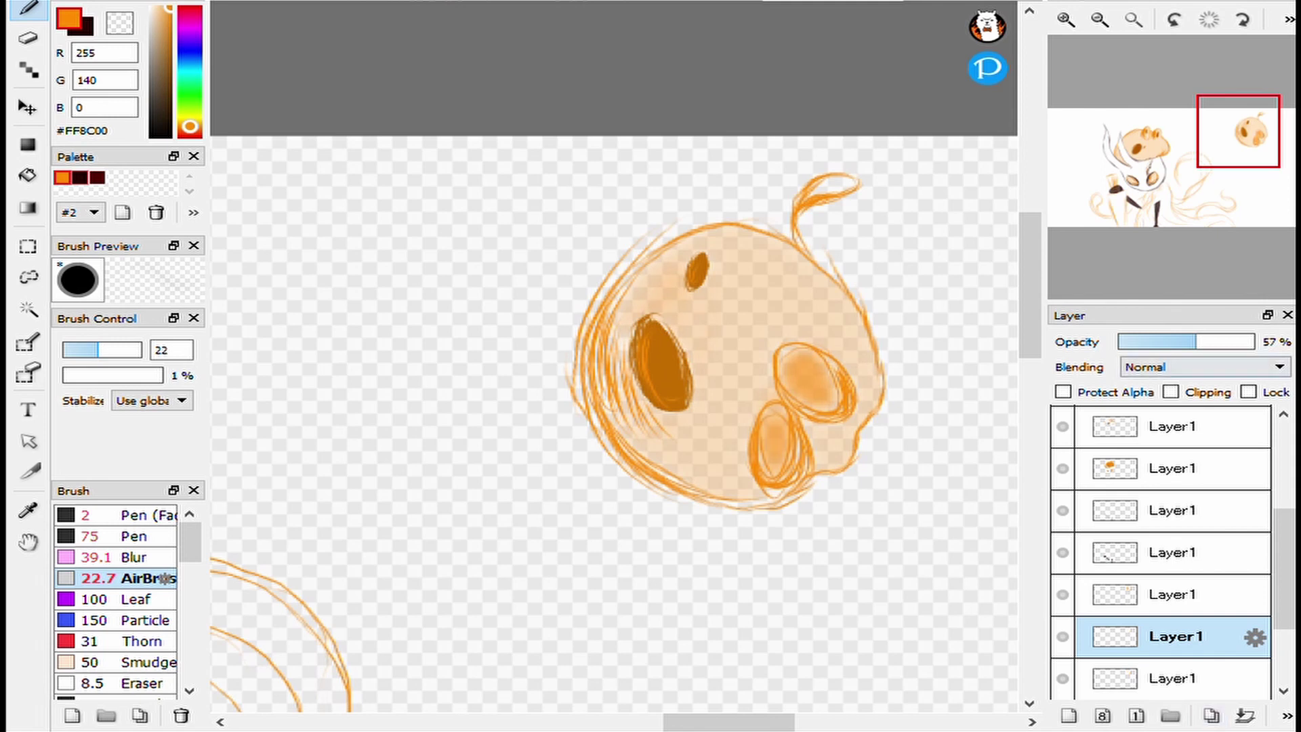
{"action": "left_click_drag", "start_coordinate": [1197, 342], "coordinate": [1250, 341]}
{"action": "left_click", "coordinate": [135, 516]}
{"action": "mouse_move", "coordinate": [678, 284]}
{"action": "left_mouse_down"}
{"action": "mouse_move", "coordinate": [739, 278]}
{"action": "mouse_move", "coordinate": [697, 334]}
{"action": "mouse_move", "coordinate": [763, 364]}
{"action": "left_mouse_up"}
{"action": "left_click_drag", "start_coordinate": [1251, 341], "coordinate": [1180, 342]}
{"action": "left_click", "coordinate": [136, 557]}
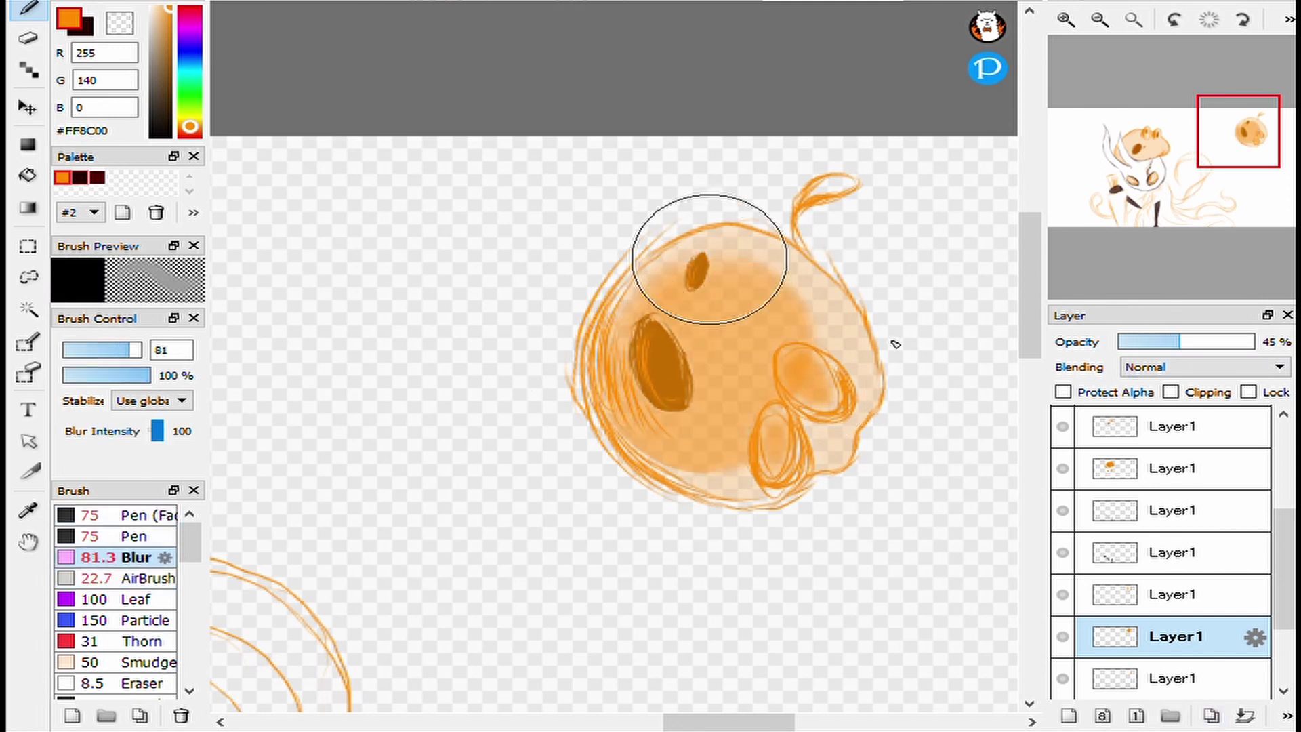
{"action": "mouse_move", "coordinate": [697, 233]}
{"action": "left_mouse_down"}
{"action": "mouse_move", "coordinate": [779, 416]}
{"action": "mouse_move", "coordinate": [797, 558]}
{"action": "left_mouse_up"}
Fill the leaf on the round head's stem with orange on the 45% and 57% opacity layers and blur its edges at brush size 34.
{"action": "key", "text": "g"}
{"action": "left_click", "coordinate": [832, 185]}
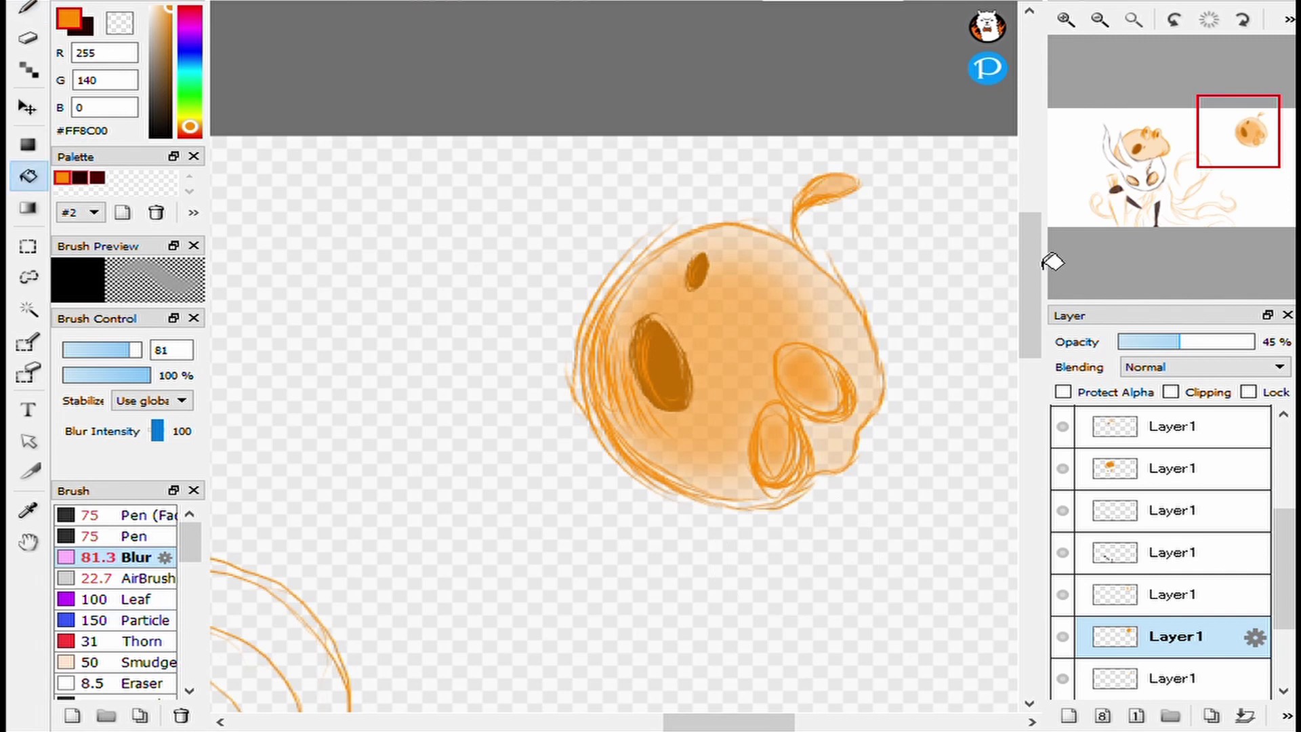
{"action": "key", "text": "b"}
{"action": "left_click", "coordinate": [1176, 679]}
{"action": "key", "text": "g"}
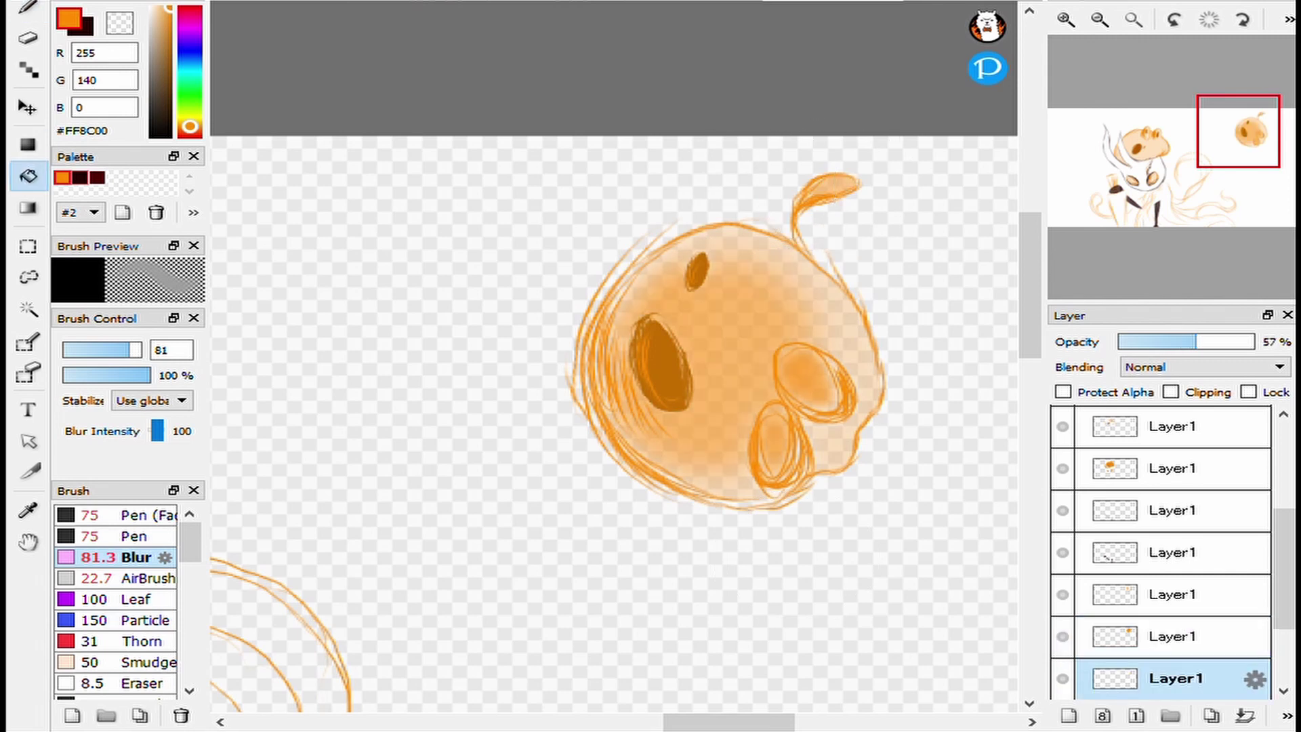
{"action": "left_click", "coordinate": [833, 184]}
{"action": "key", "text": "b"}
{"action": "key", "text": "bracketleft"}
{"action": "key", "text": "bracketleft"}
{"action": "key", "text": "bracketleft"}
{"action": "key", "text": "bracketleft"}
{"action": "key", "text": "bracketleft"}
{"action": "key", "text": "bracketleft"}
{"action": "key", "text": "bracketleft"}
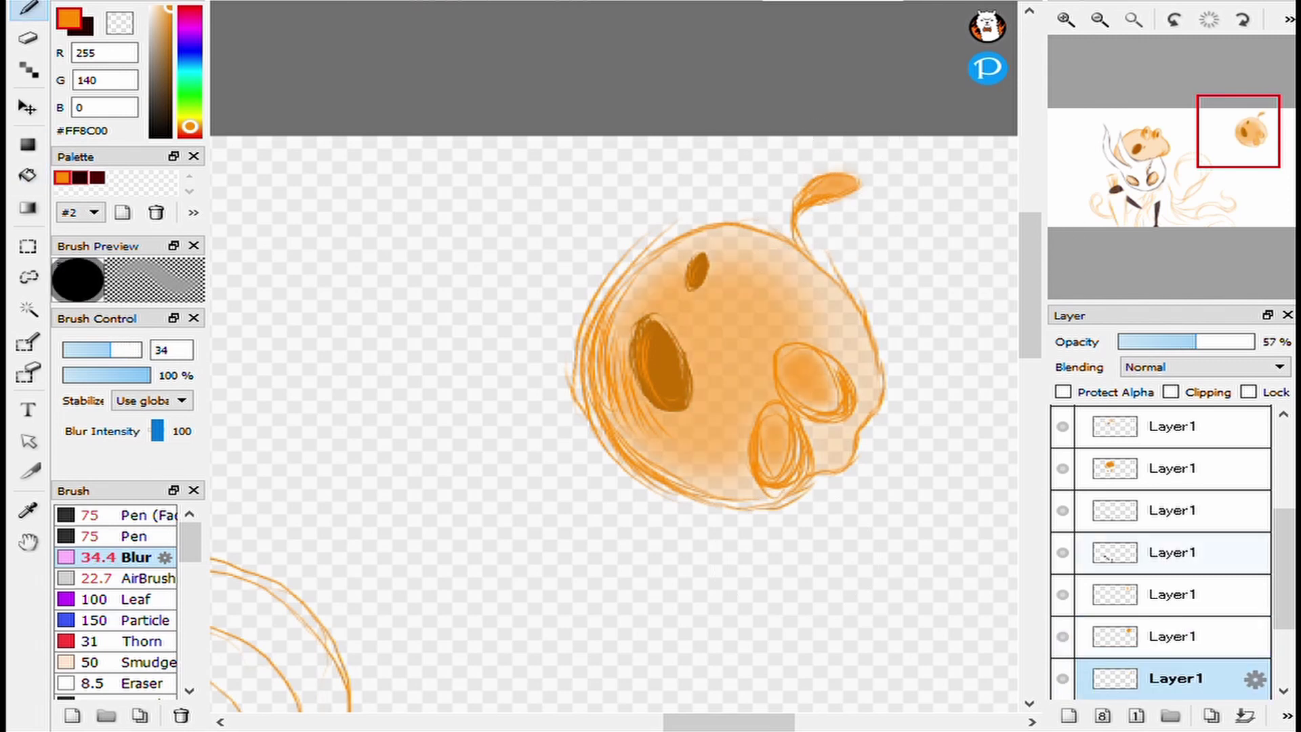
{"action": "left_click", "coordinate": [1100, 19]}
{"action": "left_click", "coordinate": [1066, 19]}
{"action": "scroll", "coordinate": [613, 380], "scroll_direction": "up", "scroll_amount": 2}
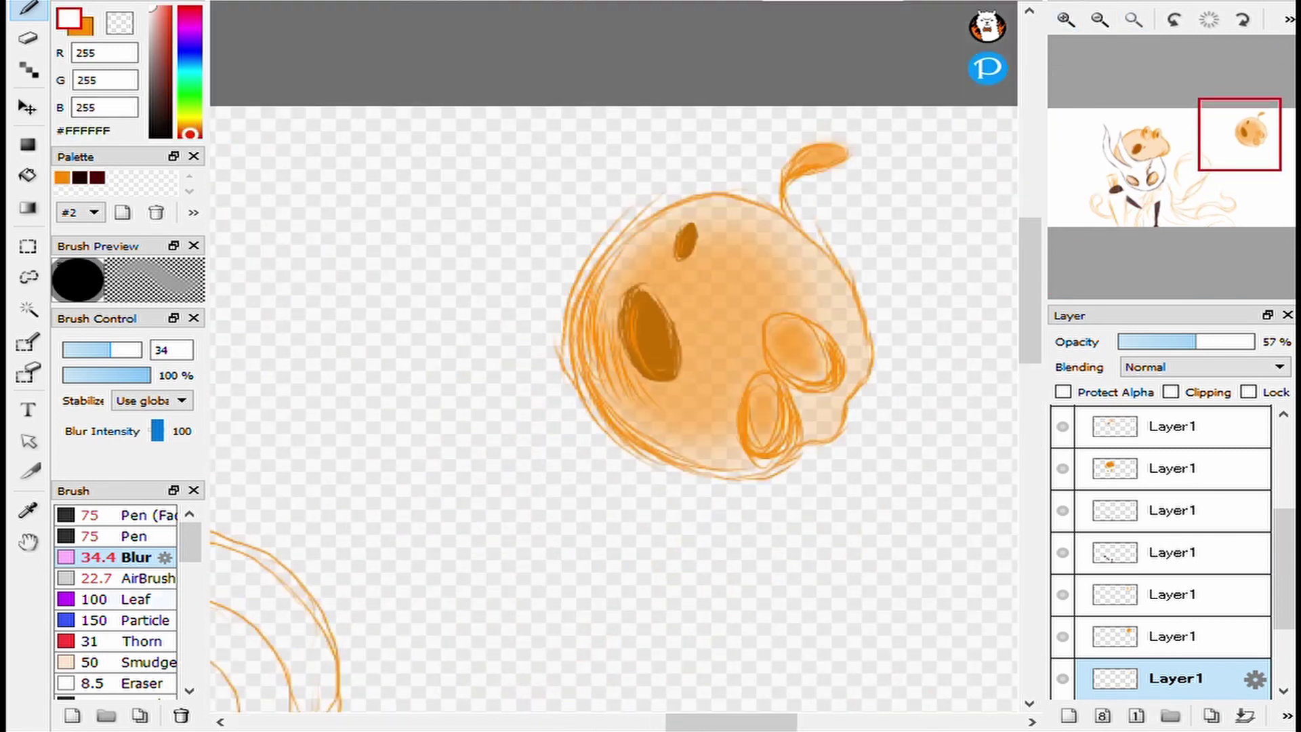
Reduce the round head's central orange patch to 23% opacity and merge the head's colour layers.
{"action": "left_click", "coordinate": [136, 578]}
{"action": "left_click", "coordinate": [1176, 605]}
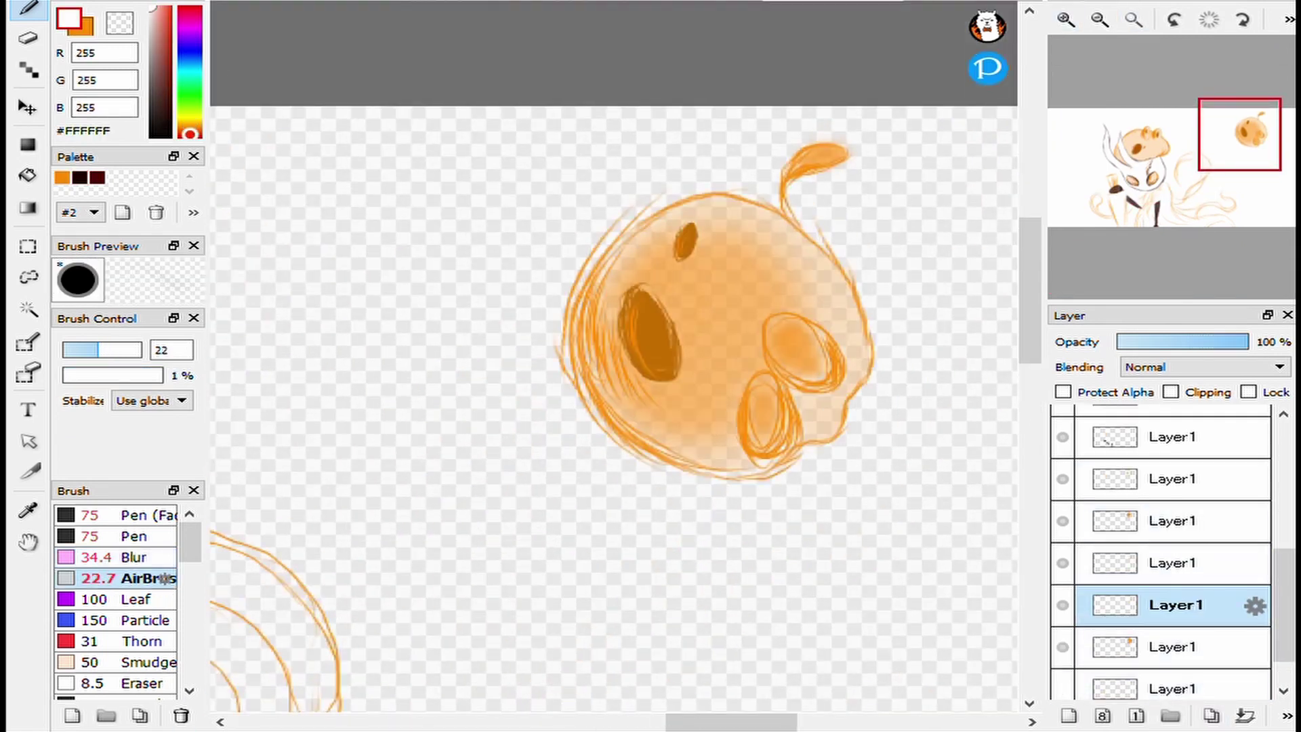
{"action": "left_click", "coordinate": [1176, 563]}
{"action": "left_click", "coordinate": [1176, 520]}
{"action": "left_click", "coordinate": [1176, 563]}
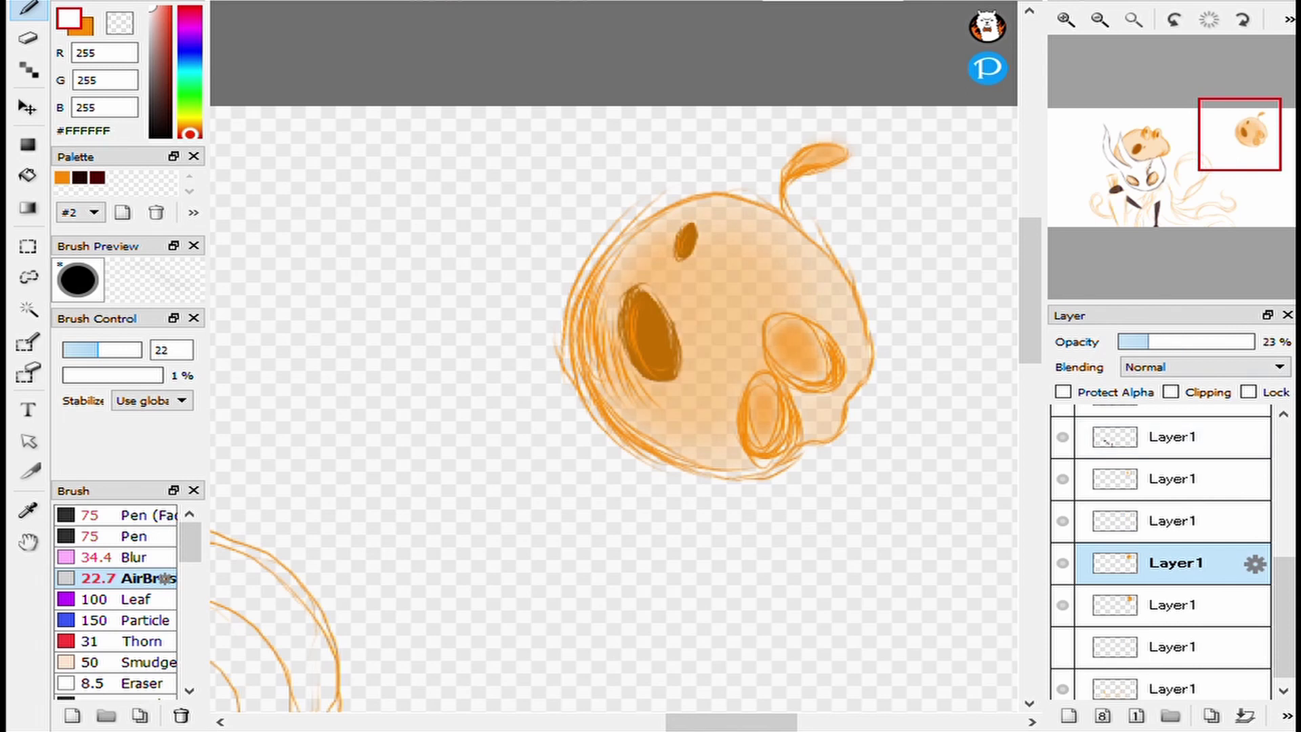
{"action": "left_click", "coordinate": [1176, 605]}
{"action": "left_click", "coordinate": [1176, 563]}
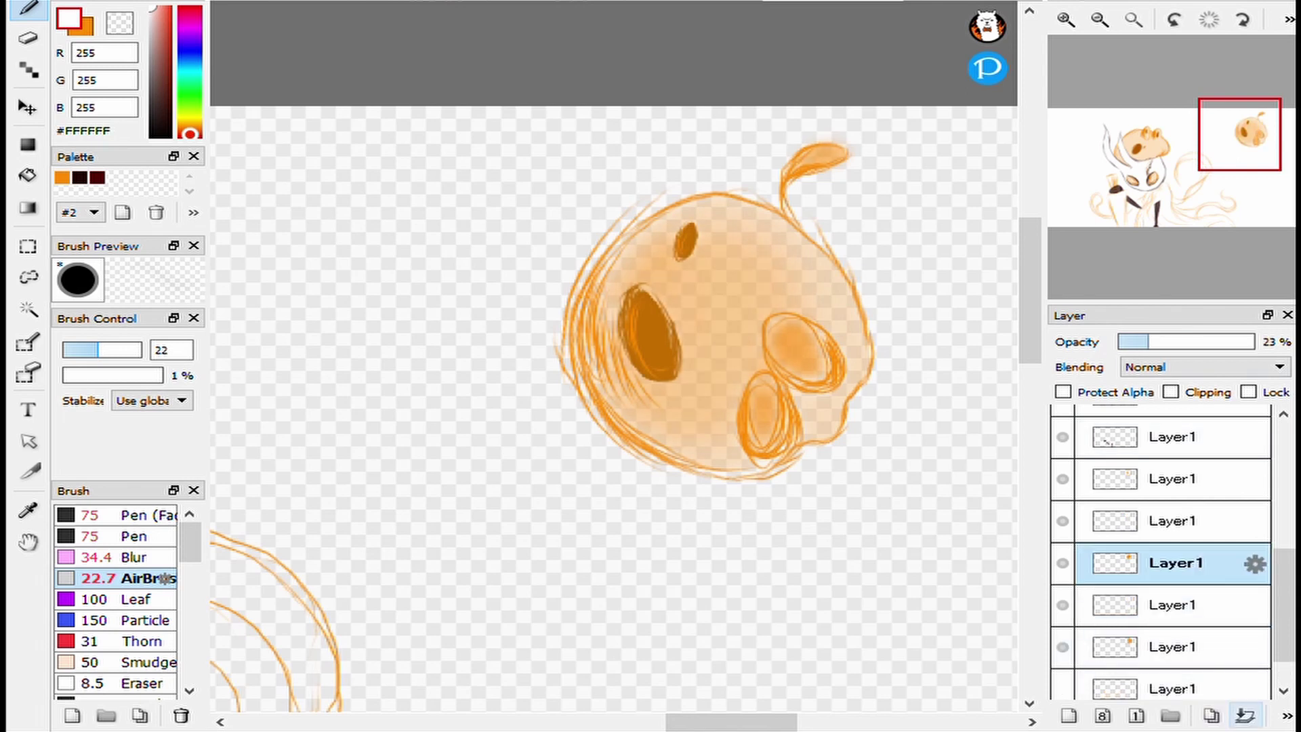
{"action": "left_click", "coordinate": [1176, 647]}
{"action": "scroll", "coordinate": [1176, 605], "scroll_direction": "down", "scroll_amount": 1}
{"action": "left_click", "coordinate": [1176, 605]}
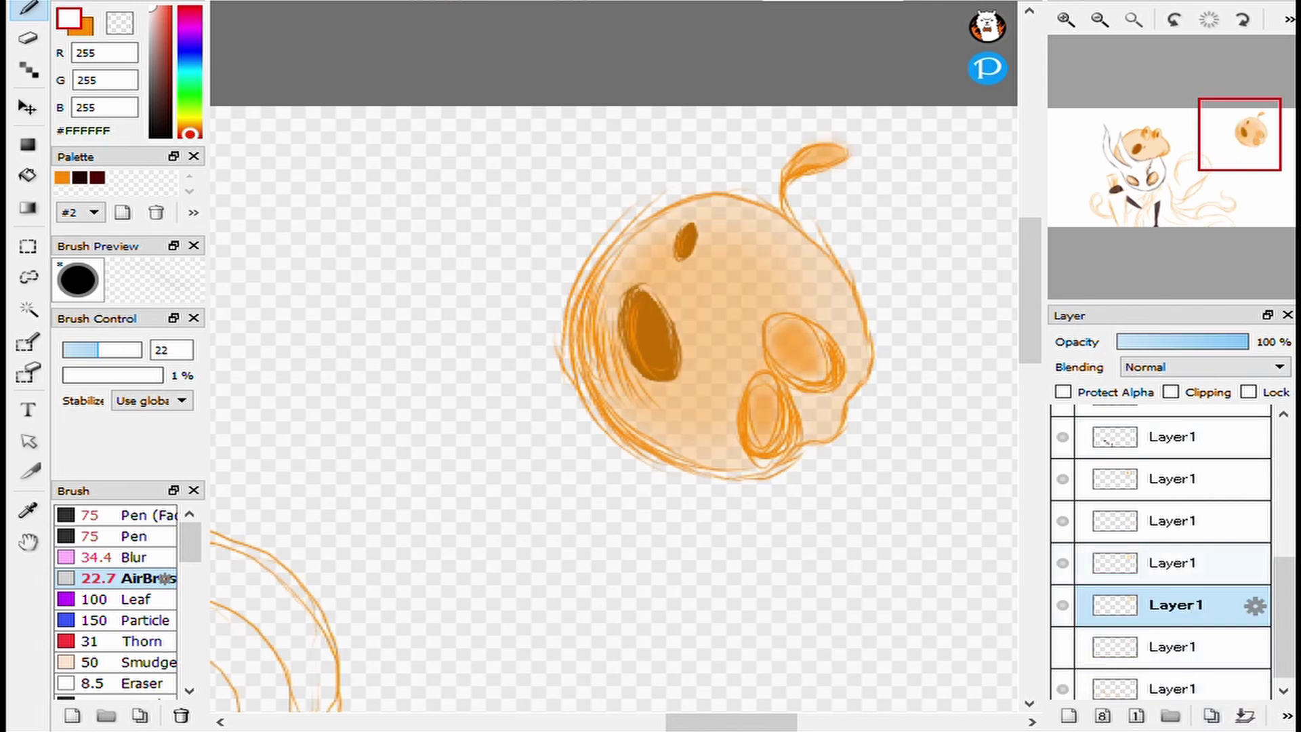
Paint white highlights on the round head's forehead, both eyes and both muzzle ovals with the fading pen at size 5.
{"action": "scroll", "coordinate": [1176, 605], "scroll_direction": "down", "scroll_amount": 1}
{"action": "scroll", "coordinate": [711, 390], "scroll_direction": "up", "scroll_amount": 5}
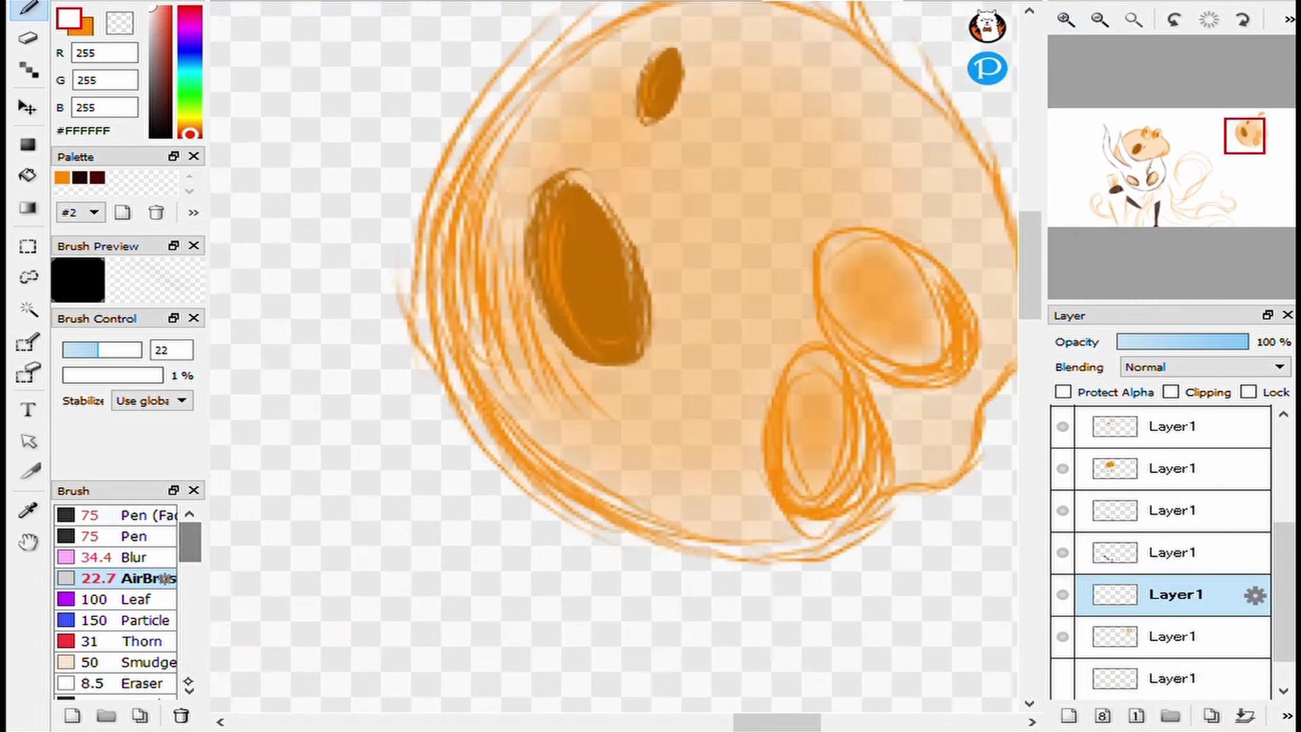
{"action": "left_click", "coordinate": [165, 515]}
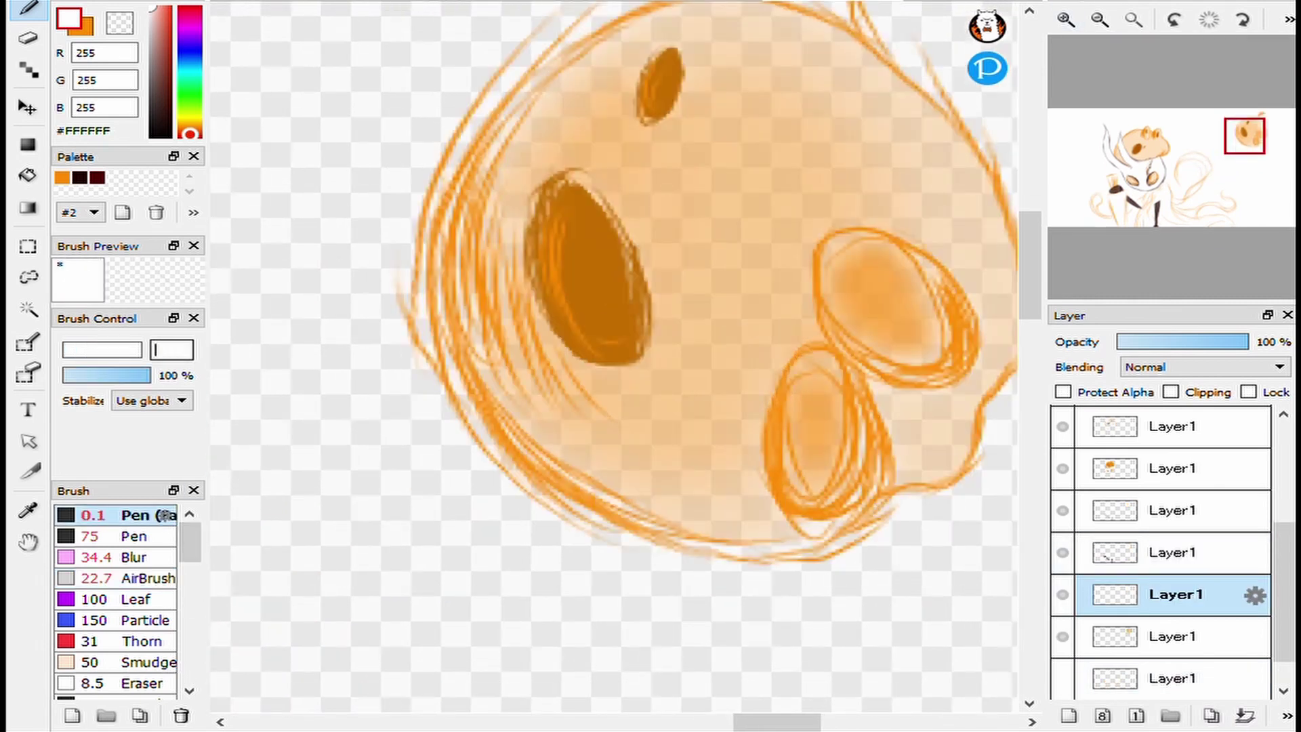
{"action": "key", "text": "ctrl+minus"}
{"action": "left_click_drag", "start_coordinate": [643, 278], "coordinate": [739, 309]}
{"action": "left_click", "coordinate": [1099, 19]}
{"action": "left_click", "coordinate": [1065, 19]}
{"action": "left_click_drag", "start_coordinate": [546, 278], "coordinate": [537, 372]}
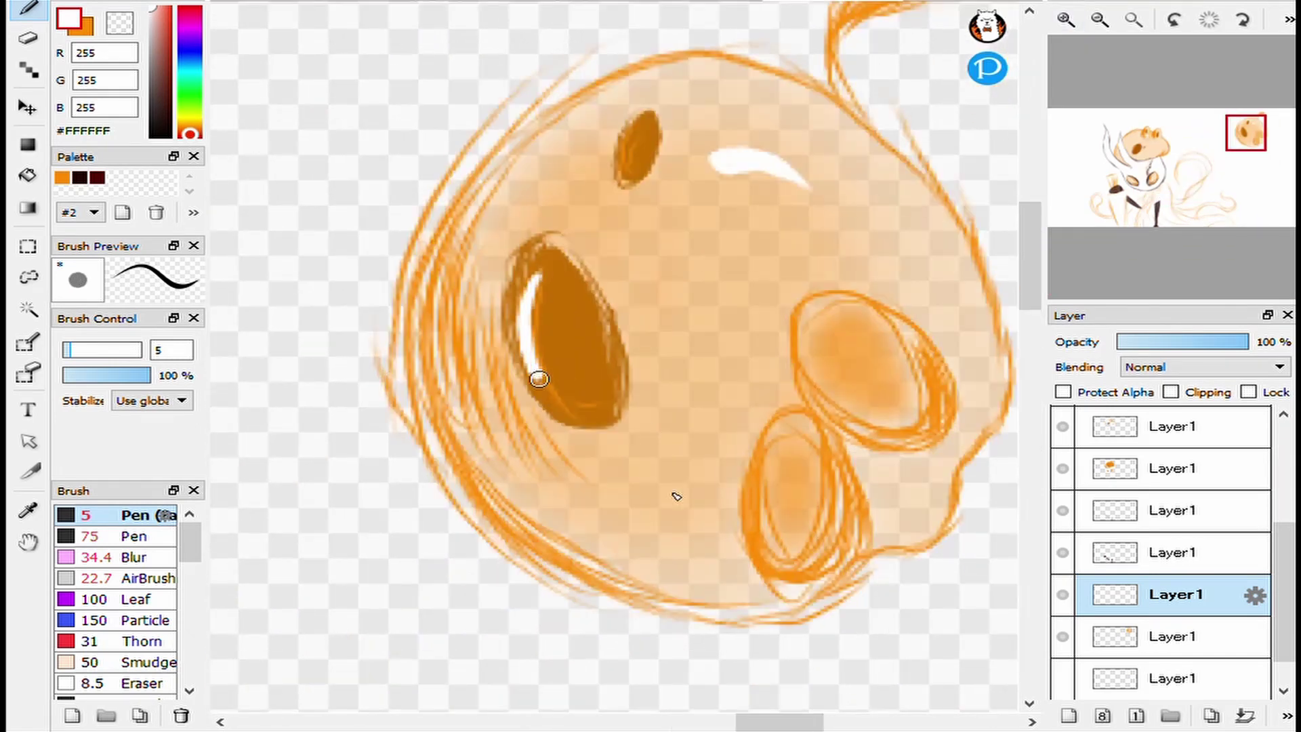
{"action": "left_click_drag", "start_coordinate": [647, 120], "coordinate": [622, 170]}
{"action": "left_click_drag", "start_coordinate": [789, 447], "coordinate": [778, 519]}
{"action": "left_click_drag", "start_coordinate": [823, 353], "coordinate": [877, 397]}
Soften the round head's white highlights with the Blur brush at size 34.
{"action": "key", "text": "b"}
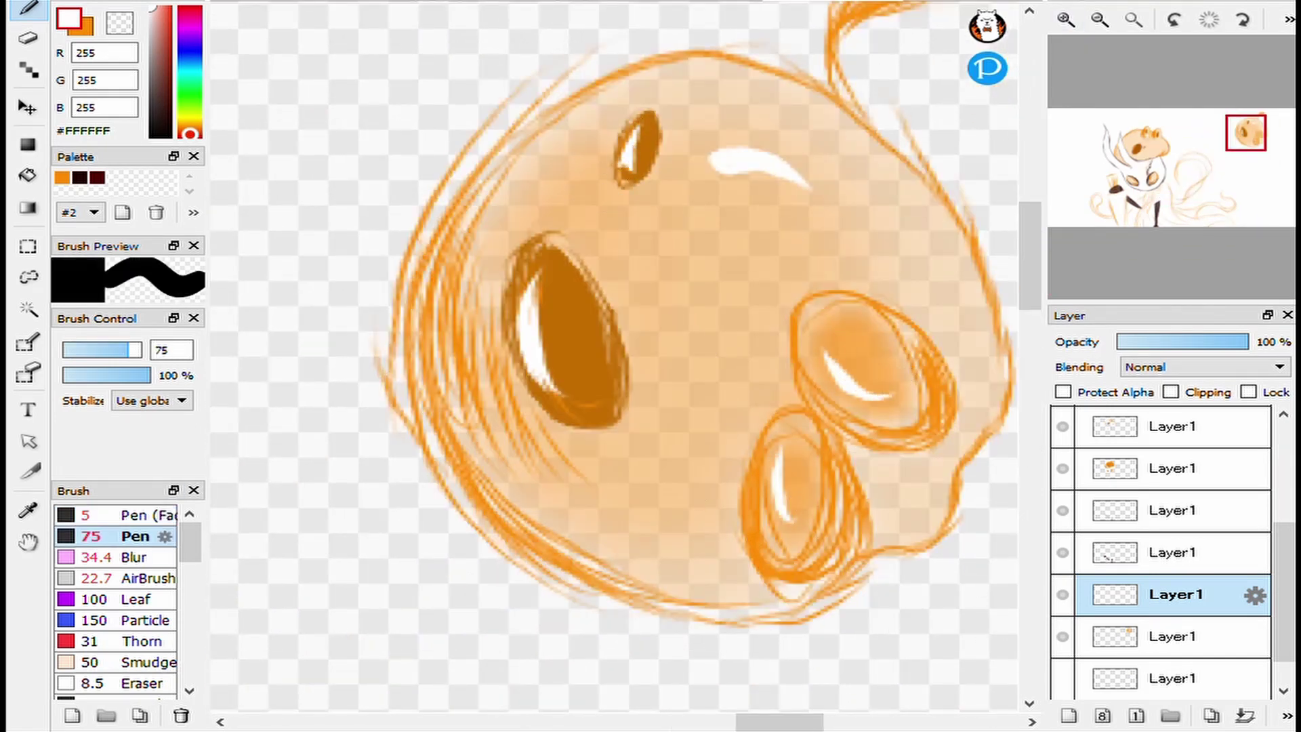
{"action": "left_click", "coordinate": [136, 557]}
{"action": "left_click_drag", "start_coordinate": [532, 292], "coordinate": [539, 393]}
{"action": "left_click_drag", "start_coordinate": [705, 156], "coordinate": [727, 158]}
{"action": "scroll", "coordinate": [702, 408], "scroll_direction": "down", "scroll_amount": 5}
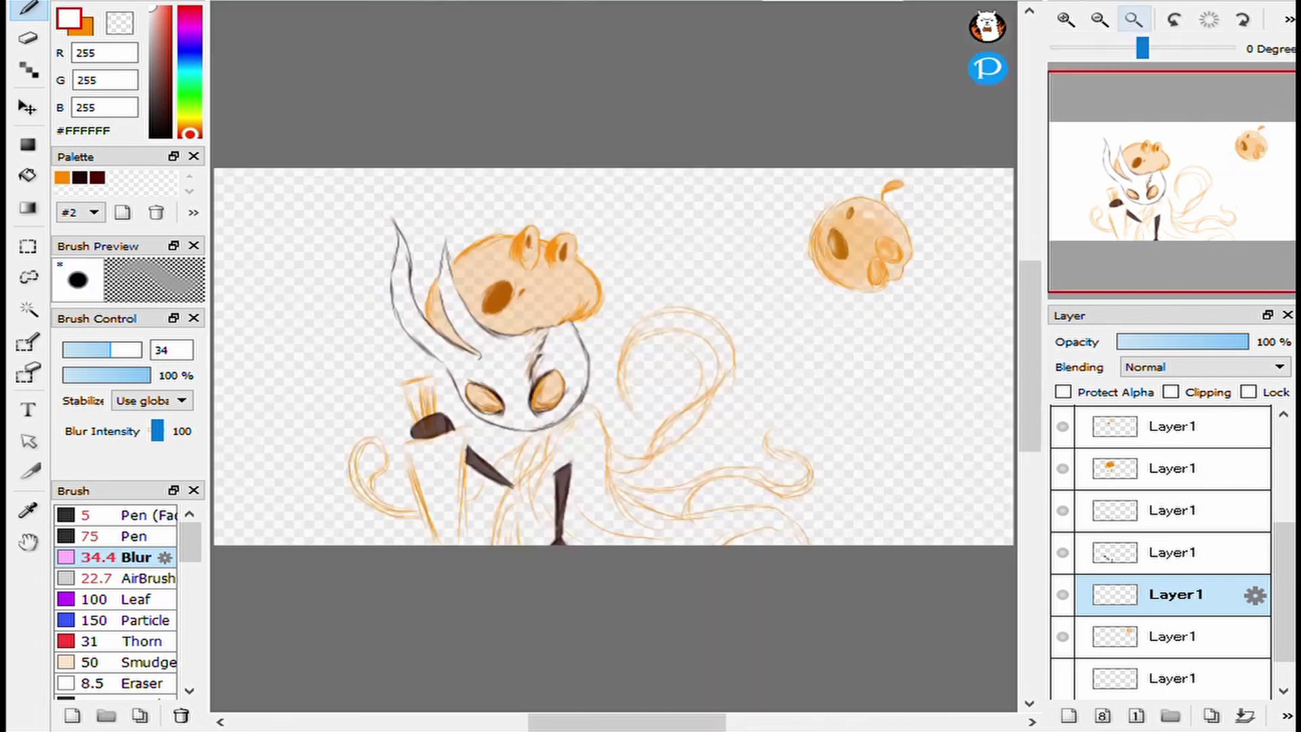
{"action": "scroll", "coordinate": [918, 189], "scroll_direction": "up", "scroll_amount": 8}
{"action": "scroll", "coordinate": [488, 471], "scroll_direction": "down", "scroll_amount": 3}
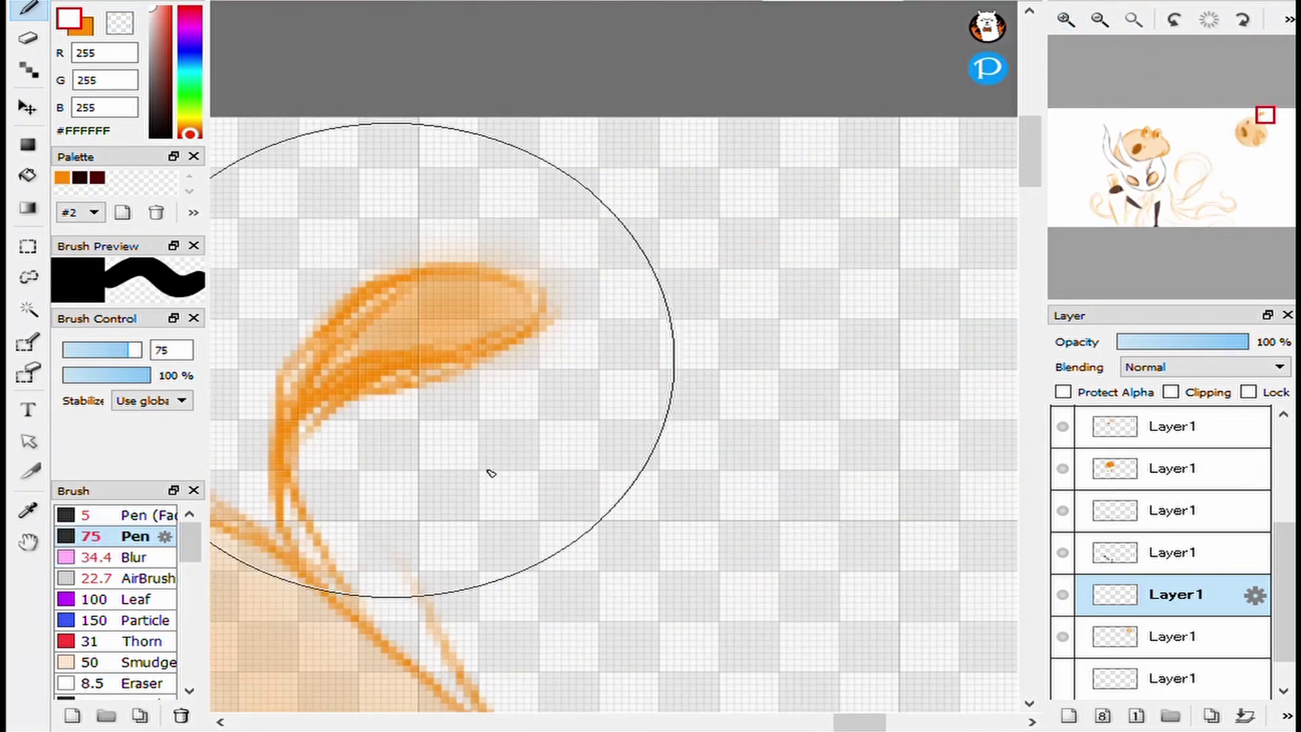
{"action": "left_click", "coordinate": [1133, 19]}
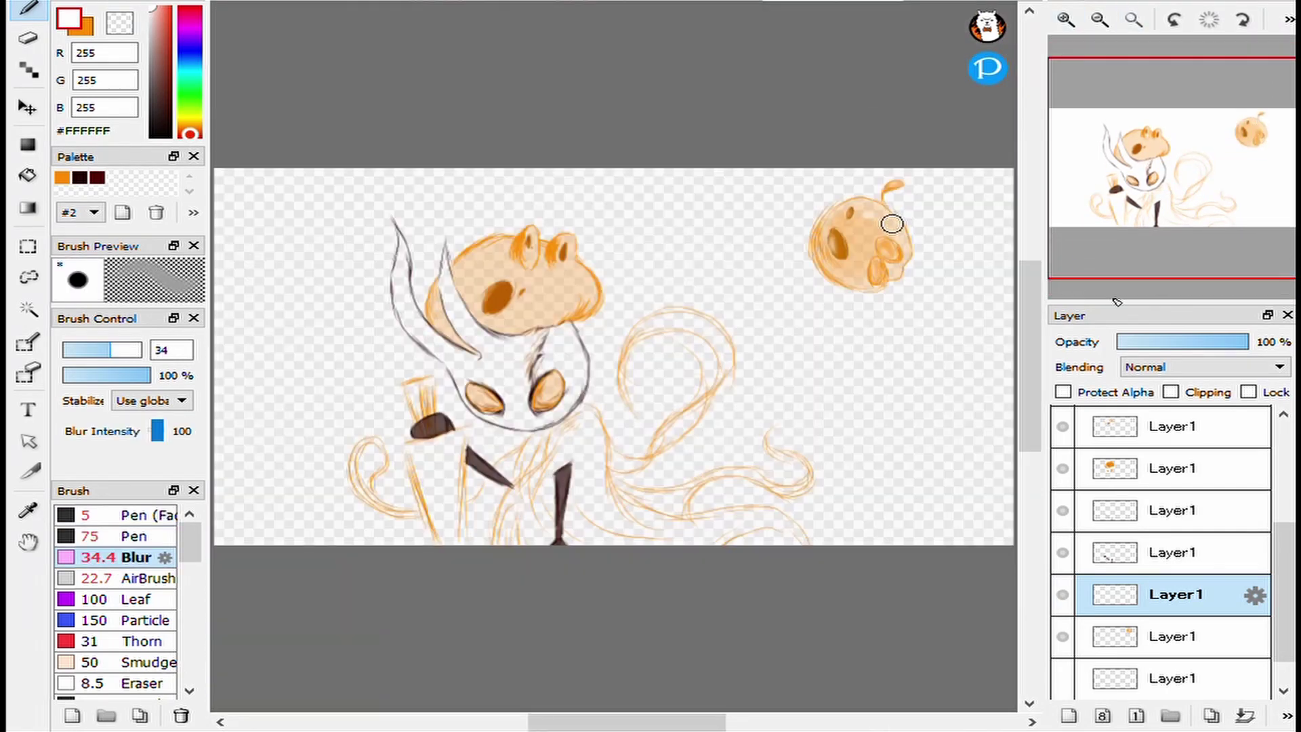
Paint white highlights in the eyes of the creature on the horns with the fading pen at size 5 and blur them.
{"action": "scroll", "coordinate": [508, 244], "scroll_direction": "up", "scroll_amount": 6}
{"action": "left_click", "coordinate": [136, 515]}
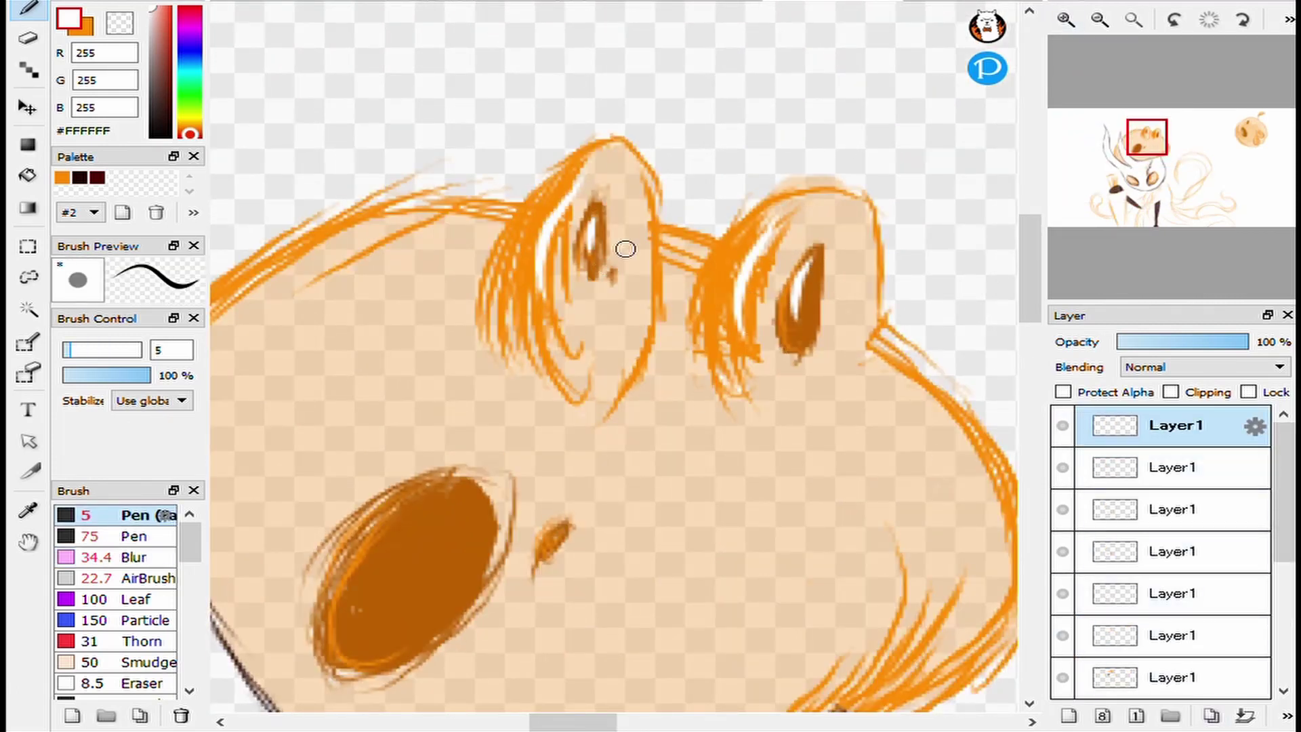
{"action": "left_click_drag", "start_coordinate": [625, 248], "coordinate": [815, 86]}
{"action": "left_click_drag", "start_coordinate": [623, 278], "coordinate": [489, 388]}
{"action": "left_click", "coordinate": [136, 558]}
{"action": "mouse_move", "coordinate": [576, 407]}
{"action": "left_mouse_down"}
{"action": "mouse_move", "coordinate": [662, 488]}
{"action": "mouse_move", "coordinate": [750, 131]}
{"action": "mouse_move", "coordinate": [877, 256]}
{"action": "left_mouse_up"}
{"action": "key", "text": "ctrl+0"}
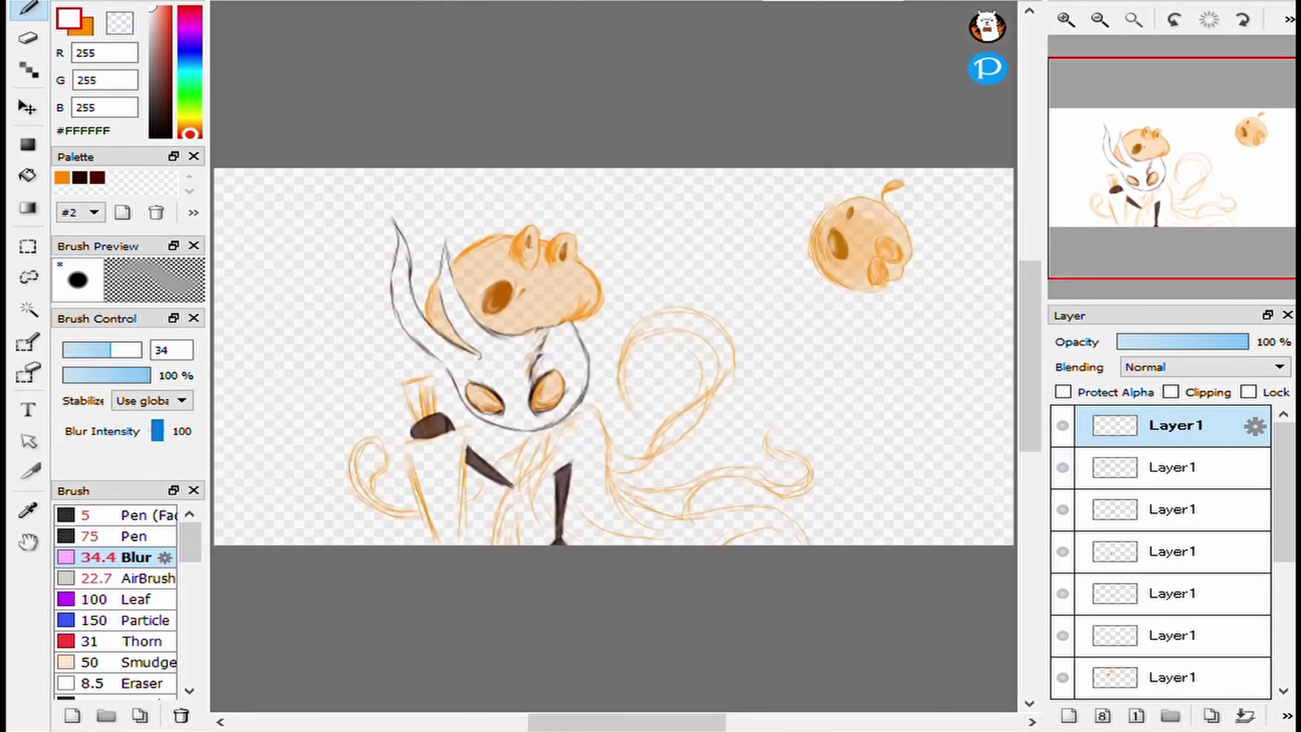
Deepen the orange tint of the horn creature and the character's eyes, then ready a 45% opacity layer and #FF8C00 for painting.
{"action": "scroll", "coordinate": [1160, 553], "scroll_direction": "down", "scroll_amount": 1}
{"action": "left_click", "coordinate": [1176, 604]}
{"action": "scroll", "coordinate": [481, 263], "scroll_direction": "up", "scroll_amount": 4}
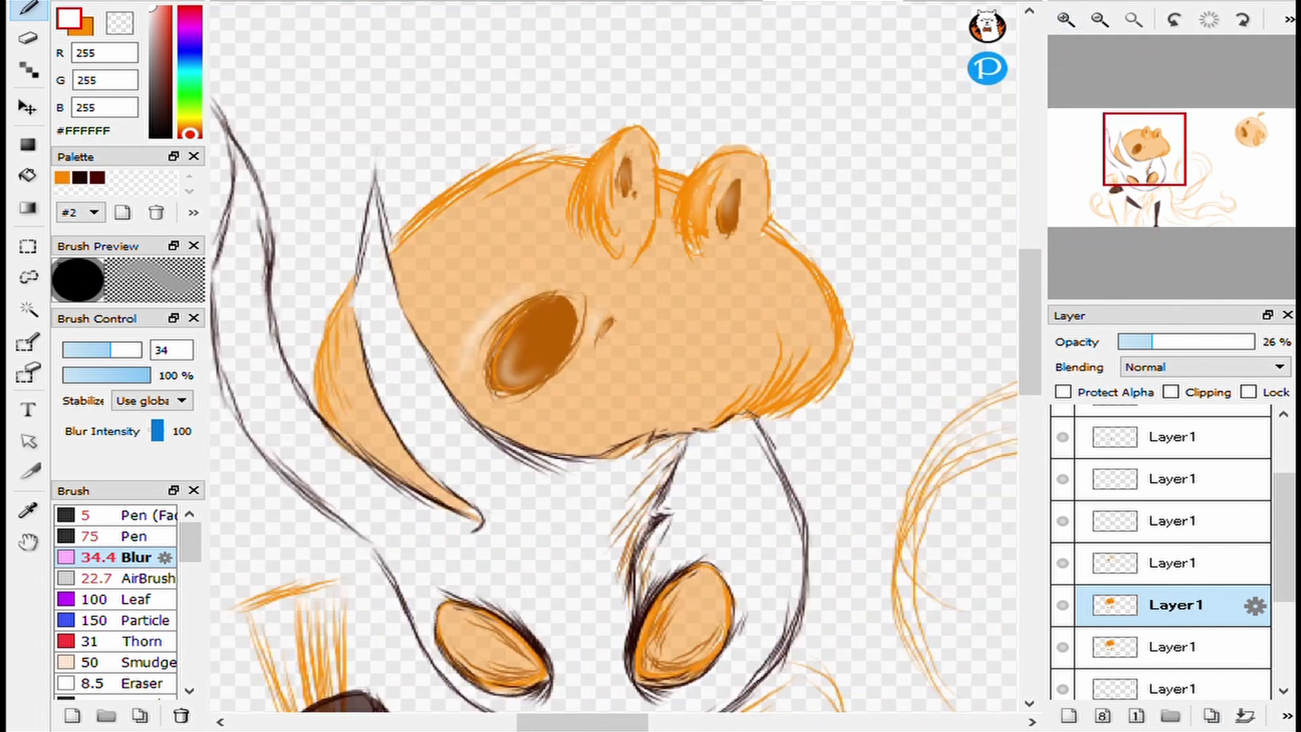
{"action": "left_click", "coordinate": [1176, 647]}
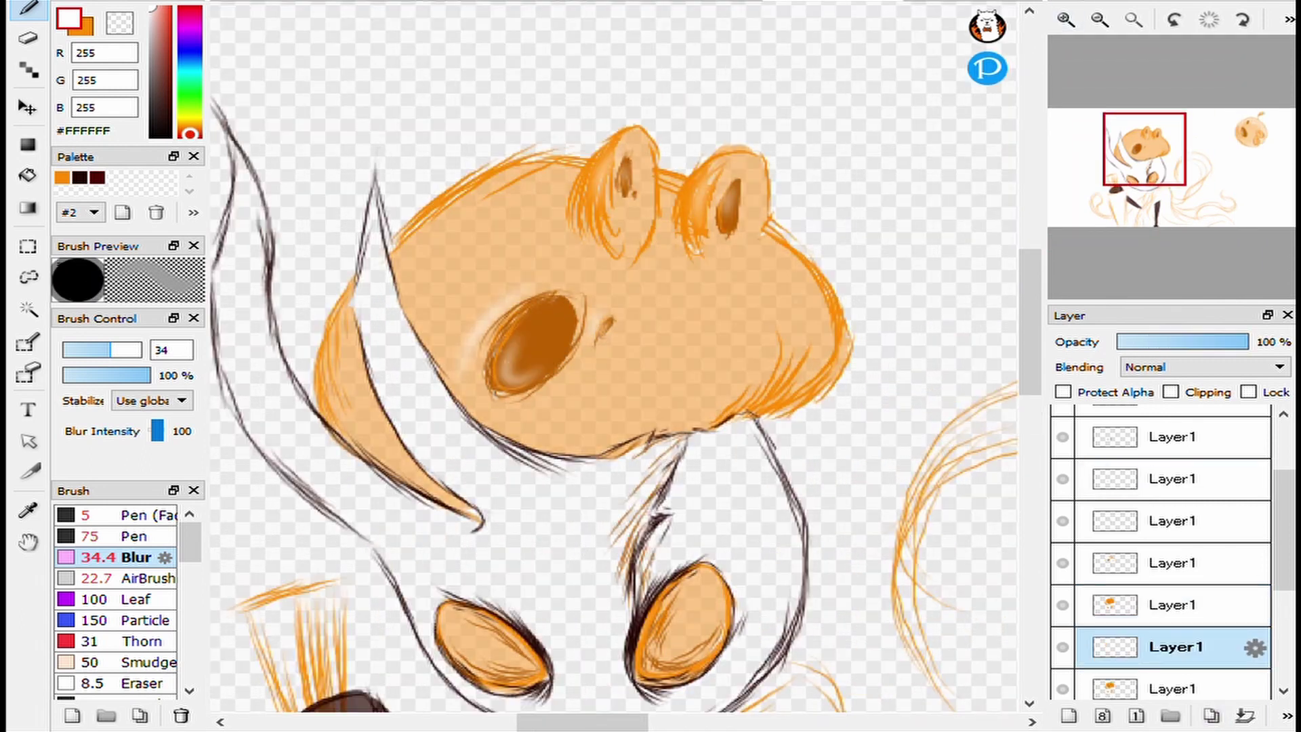
{"action": "scroll", "coordinate": [1173, 520], "scroll_direction": "down", "scroll_amount": 1}
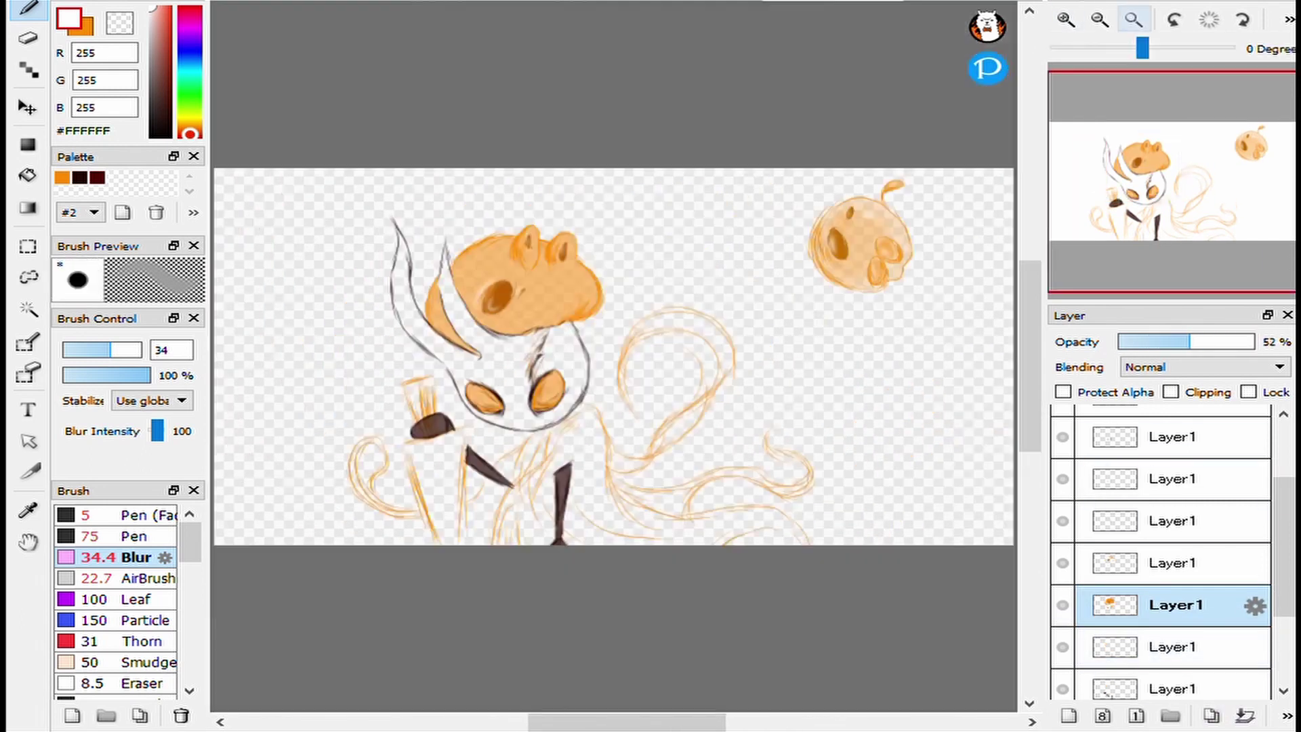
{"action": "scroll", "coordinate": [614, 356], "scroll_direction": "down", "scroll_amount": 3}
{"action": "scroll", "coordinate": [677, 353], "scroll_direction": "up", "scroll_amount": 5}
{"action": "left_click_drag", "start_coordinate": [1182, 194], "coordinate": [1142, 181]}
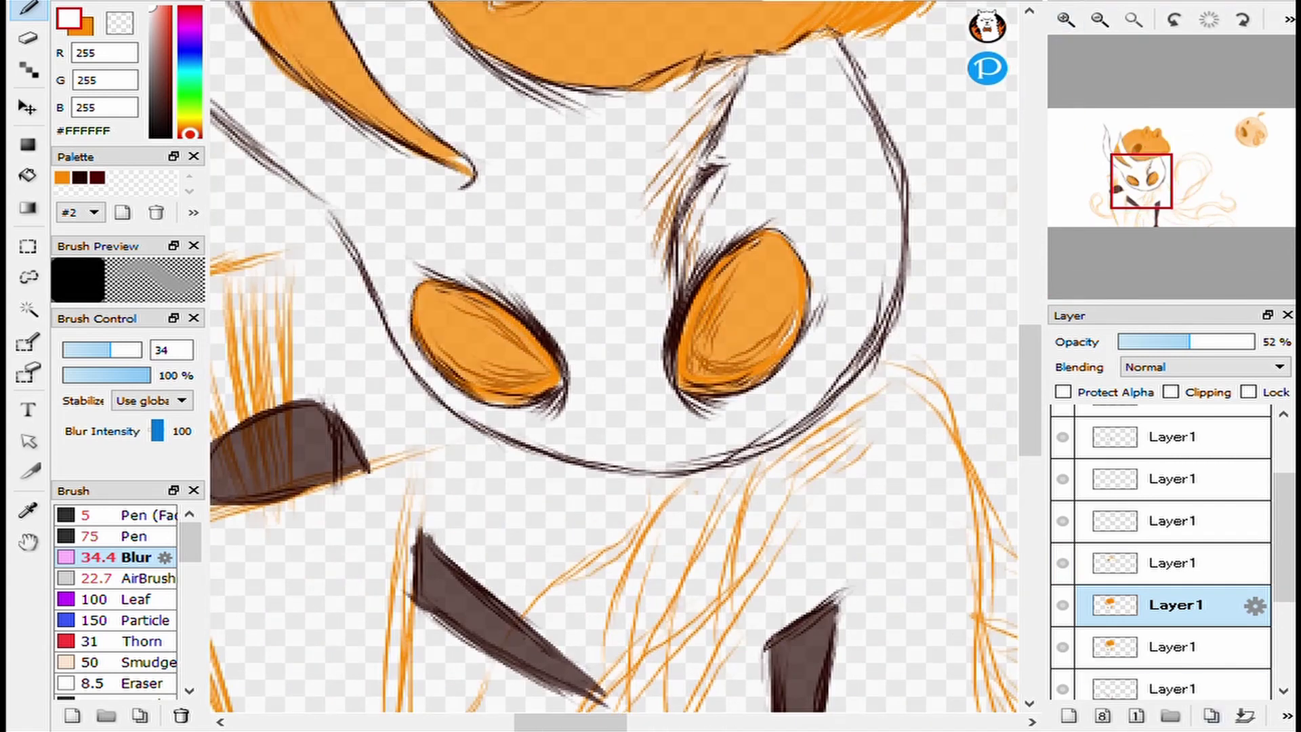
{"action": "key", "text": "x"}
{"action": "left_click", "coordinate": [1160, 342]}
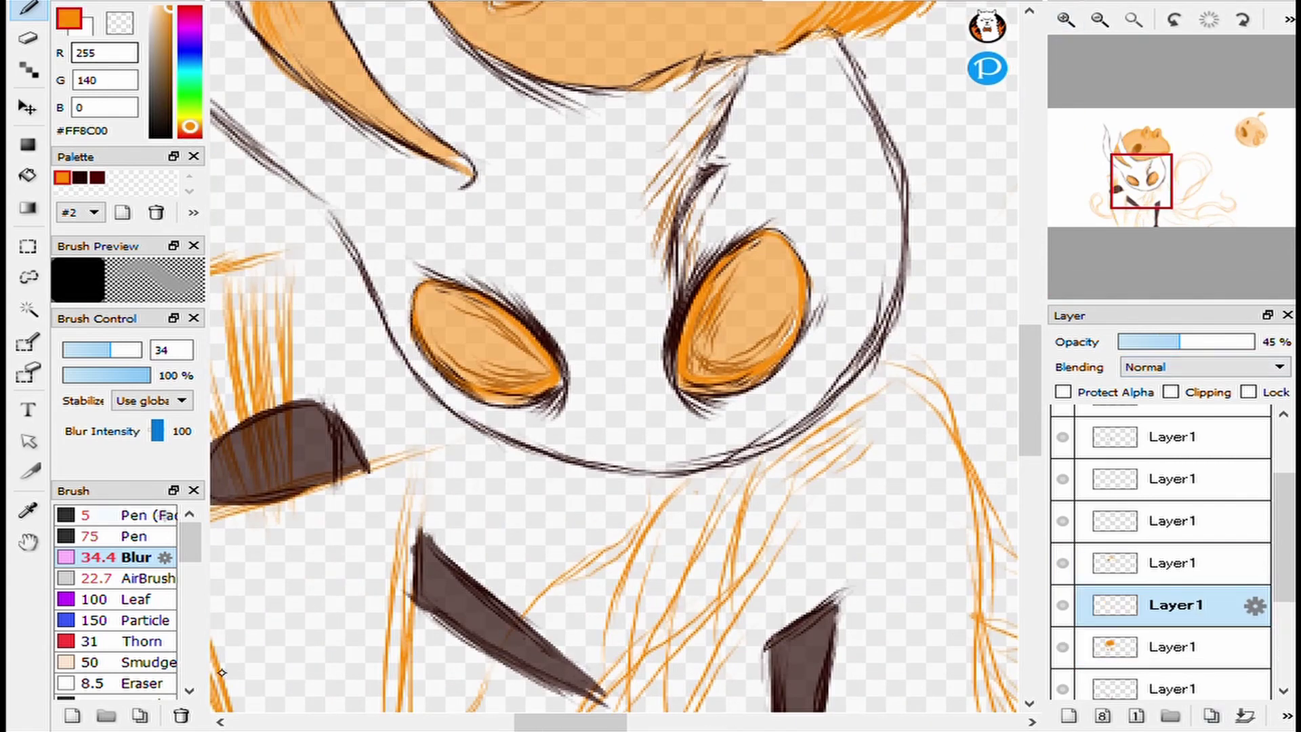
Paint an orange drip below the character's larger eye with the size 5 fading pen, raise its layer and set it to 100% opacity.
{"action": "left_click", "coordinate": [129, 515]}
{"action": "scroll", "coordinate": [780, 318], "scroll_direction": "up", "scroll_amount": 3}
{"action": "left_click_drag", "start_coordinate": [410, 297], "coordinate": [483, 358]}
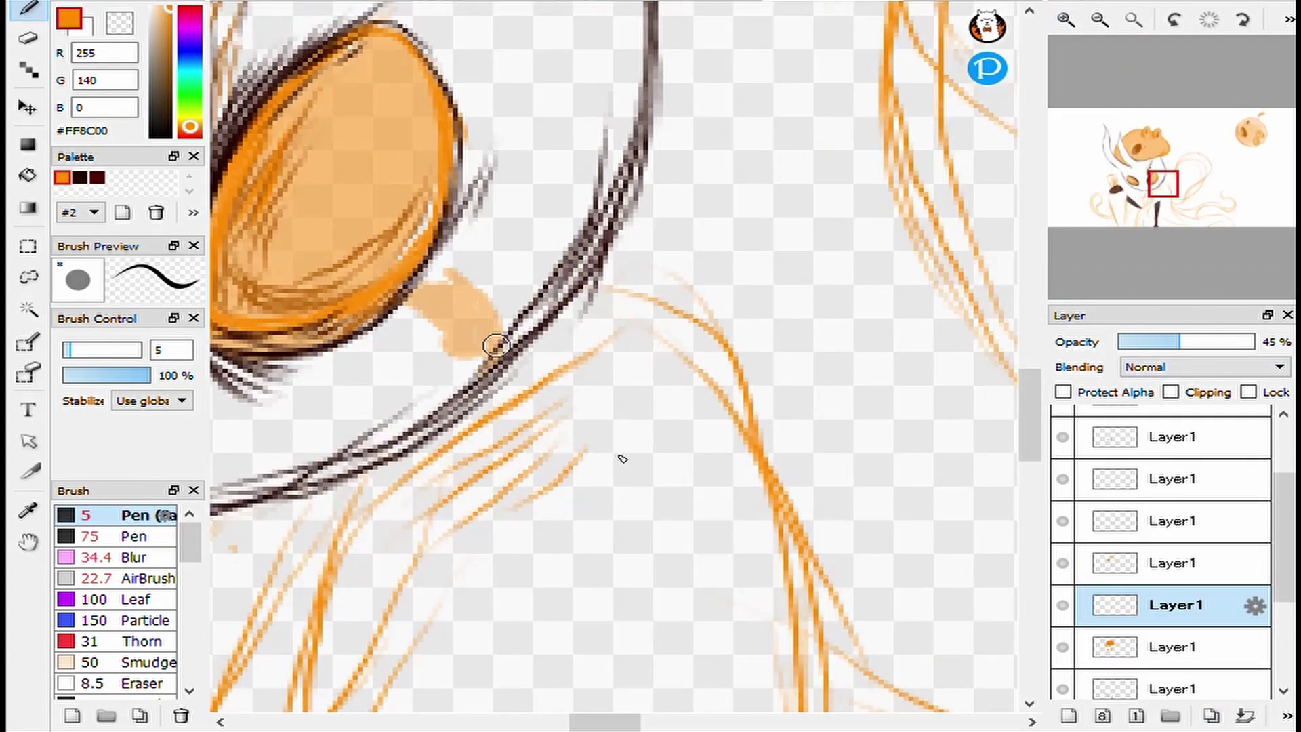
{"action": "left_click_drag", "start_coordinate": [1176, 604], "coordinate": [1176, 549]}
{"action": "left_click", "coordinate": [1198, 342]}
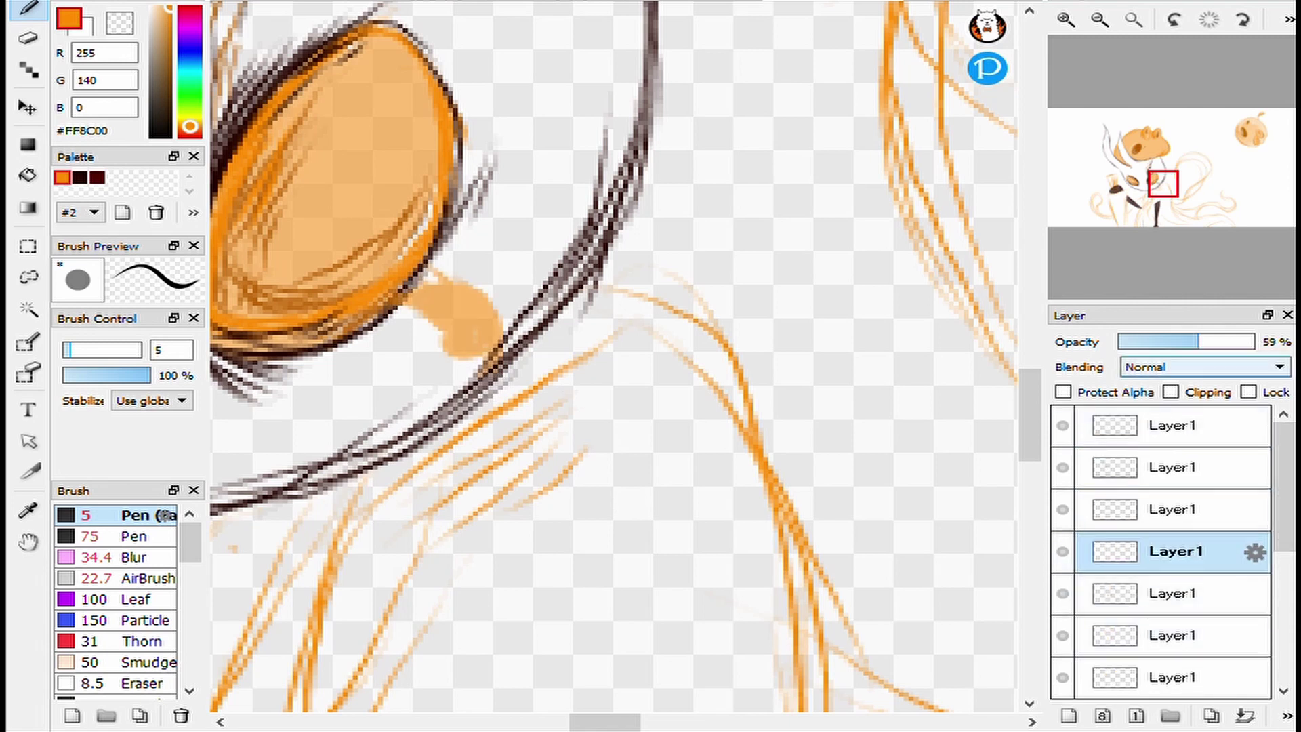
{"action": "left_click", "coordinate": [1247, 341]}
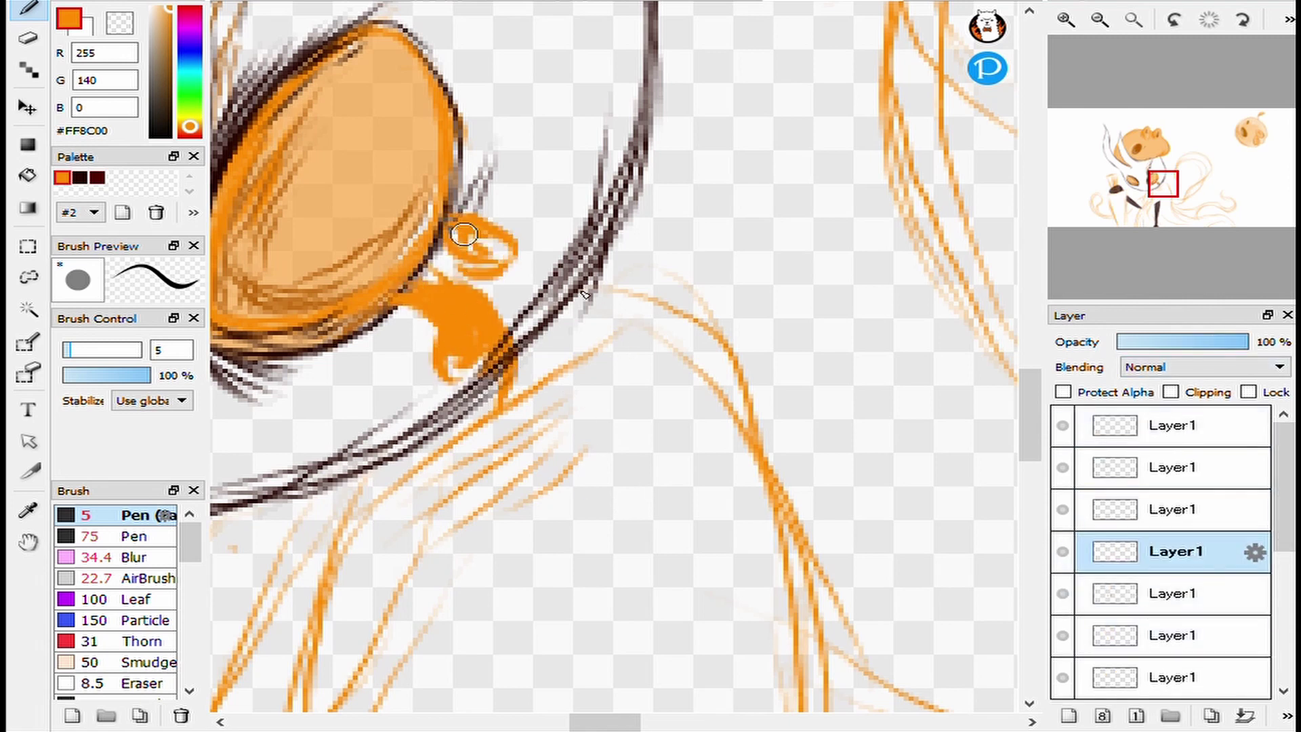
Paint small and large orange blobs beside the larger eye and across the face outline, and enlarge the drip into a round blob.
{"action": "scroll", "coordinate": [609, 374], "scroll_direction": "down", "scroll_amount": 3}
{"action": "scroll", "coordinate": [609, 375], "scroll_direction": "up", "scroll_amount": 3}
{"action": "left_click_drag", "start_coordinate": [614, 203], "coordinate": [484, 282]}
{"action": "left_click_drag", "start_coordinate": [474, 203], "coordinate": [463, 191]}
{"action": "scroll", "coordinate": [557, 244], "scroll_direction": "down", "scroll_amount": 3}
{"action": "scroll", "coordinate": [557, 245], "scroll_direction": "up", "scroll_amount": 3}
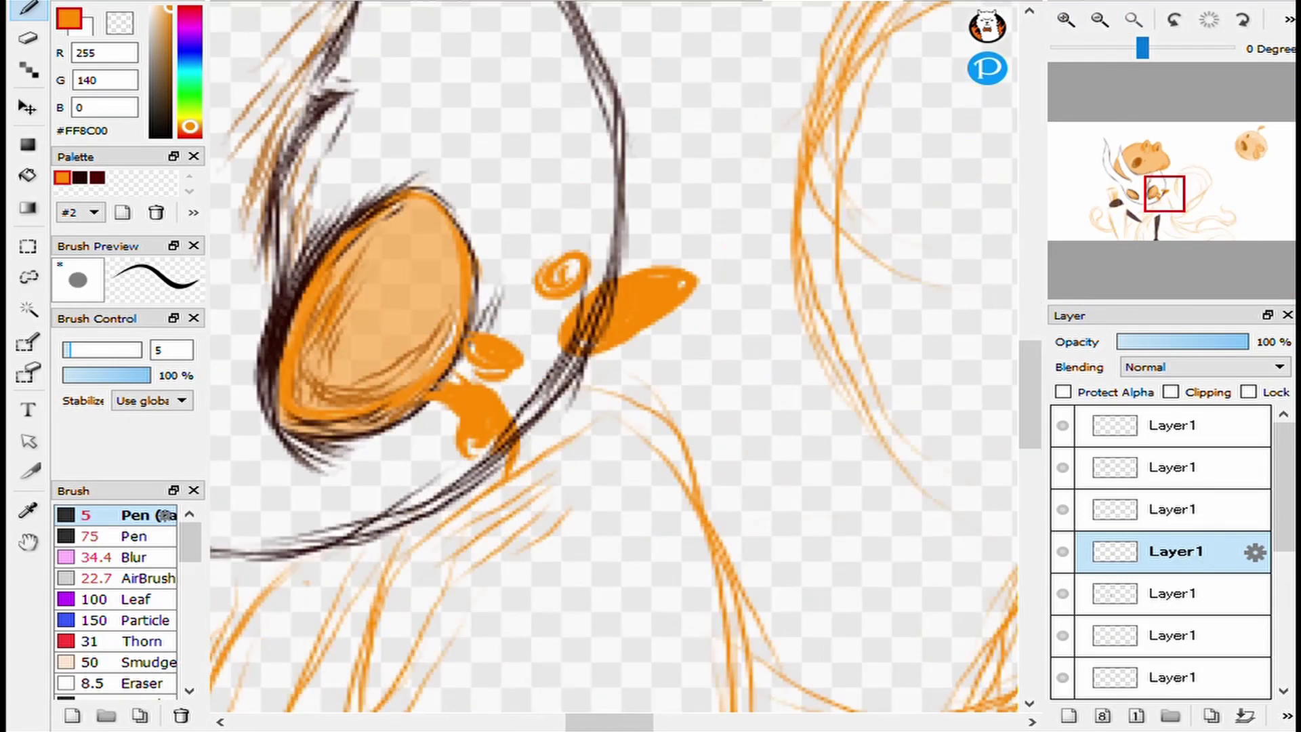
{"action": "mouse_move", "coordinate": [557, 245]}
{"action": "left_mouse_down"}
{"action": "mouse_move", "coordinate": [605, 356]}
{"action": "mouse_move", "coordinate": [677, 372]}
{"action": "mouse_move", "coordinate": [660, 310]}
{"action": "mouse_move", "coordinate": [719, 319]}
{"action": "left_mouse_up"}
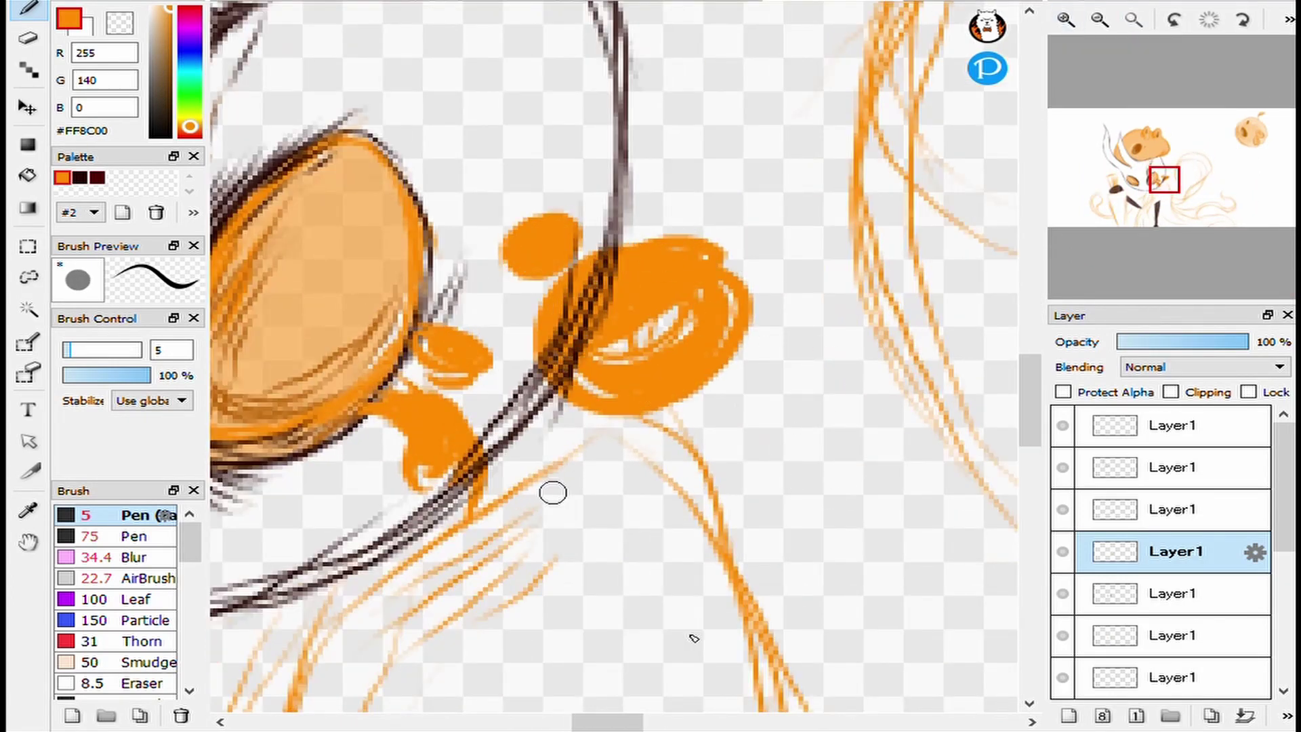
{"action": "mouse_move", "coordinate": [401, 410]}
{"action": "left_mouse_down"}
{"action": "mouse_move", "coordinate": [372, 468]}
{"action": "mouse_move", "coordinate": [502, 457]}
{"action": "mouse_move", "coordinate": [405, 493]}
{"action": "mouse_move", "coordinate": [434, 515]}
{"action": "left_mouse_up"}
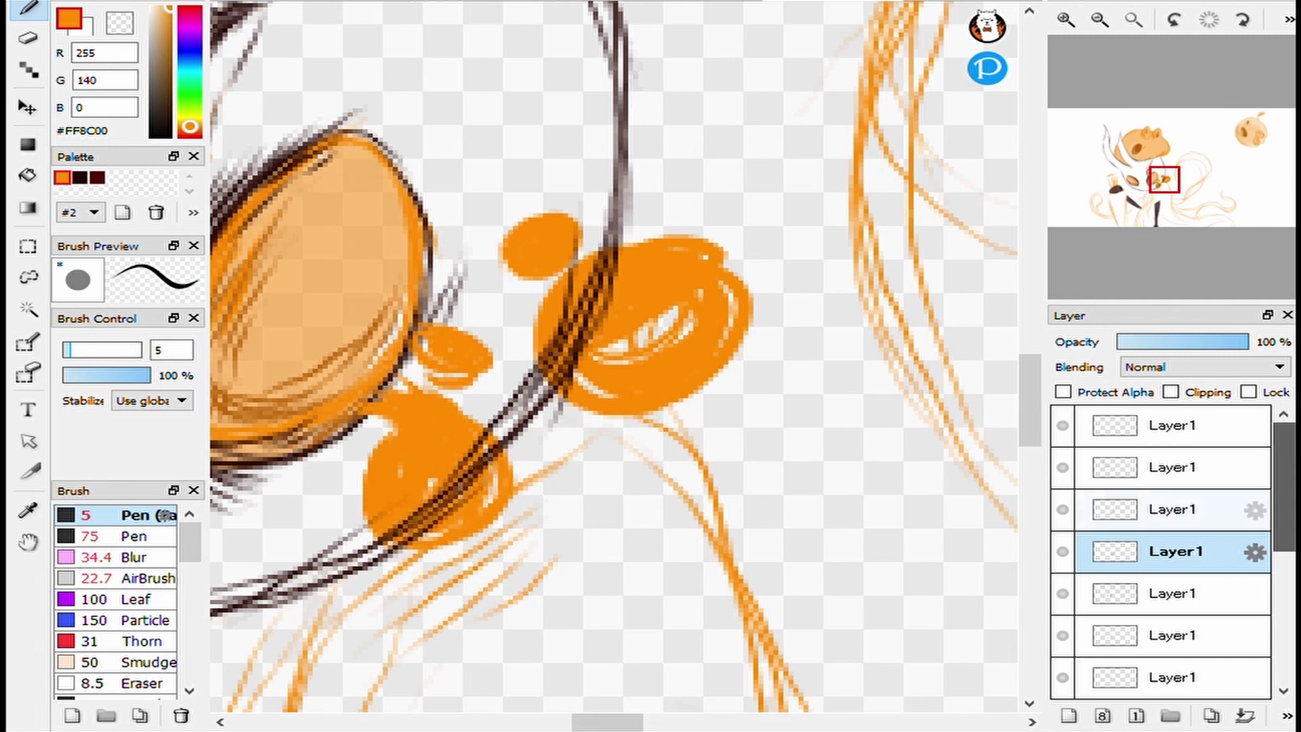
On the topmost layer, paint small orange droplets on both sides of the round head.
{"action": "left_click_drag", "start_coordinate": [1173, 551], "coordinate": [1172, 425]}
{"action": "scroll", "coordinate": [610, 339], "scroll_direction": "down", "scroll_amount": 3}
{"action": "scroll", "coordinate": [522, 349], "scroll_direction": "up", "scroll_amount": 3}
{"action": "scroll", "coordinate": [746, 285], "scroll_direction": "down", "scroll_amount": 1}
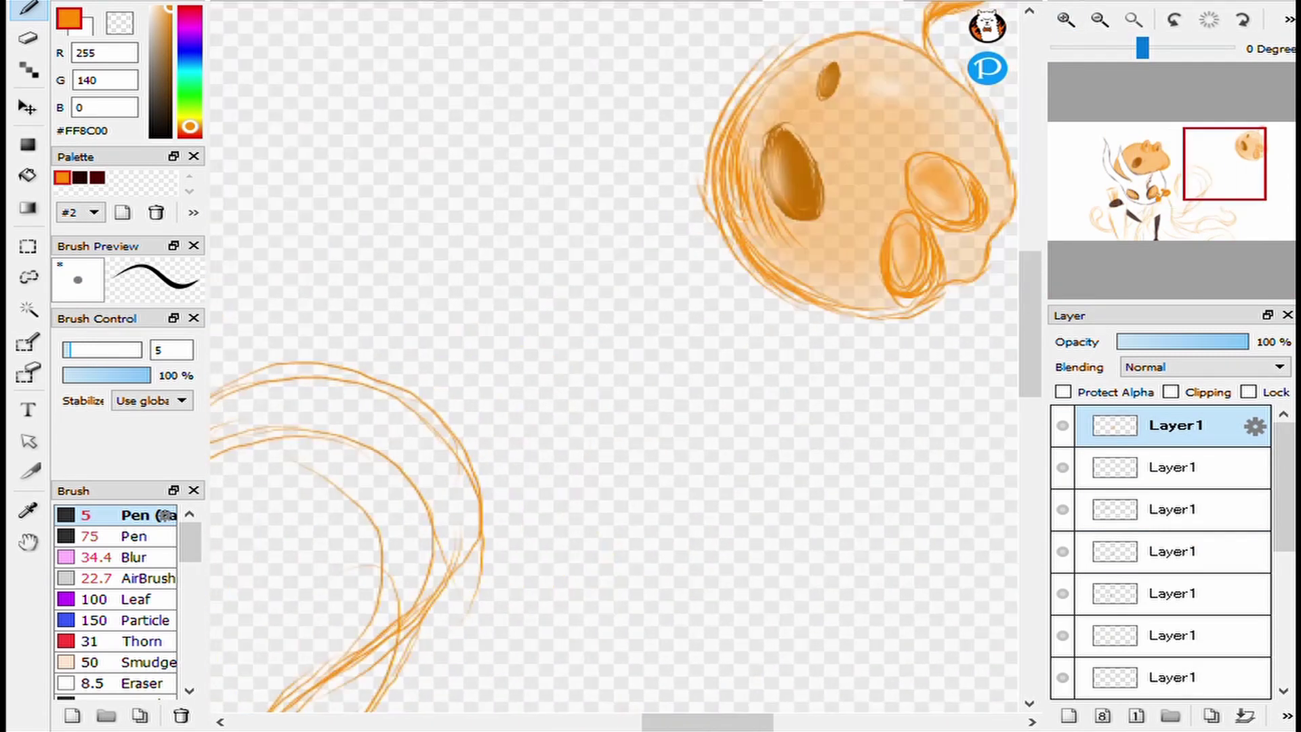
{"action": "left_click_drag", "start_coordinate": [726, 282], "coordinate": [730, 295]}
{"action": "scroll", "coordinate": [801, 322], "scroll_direction": "left", "scroll_amount": 2}
{"action": "left_click_drag", "start_coordinate": [743, 354], "coordinate": [754, 388]}
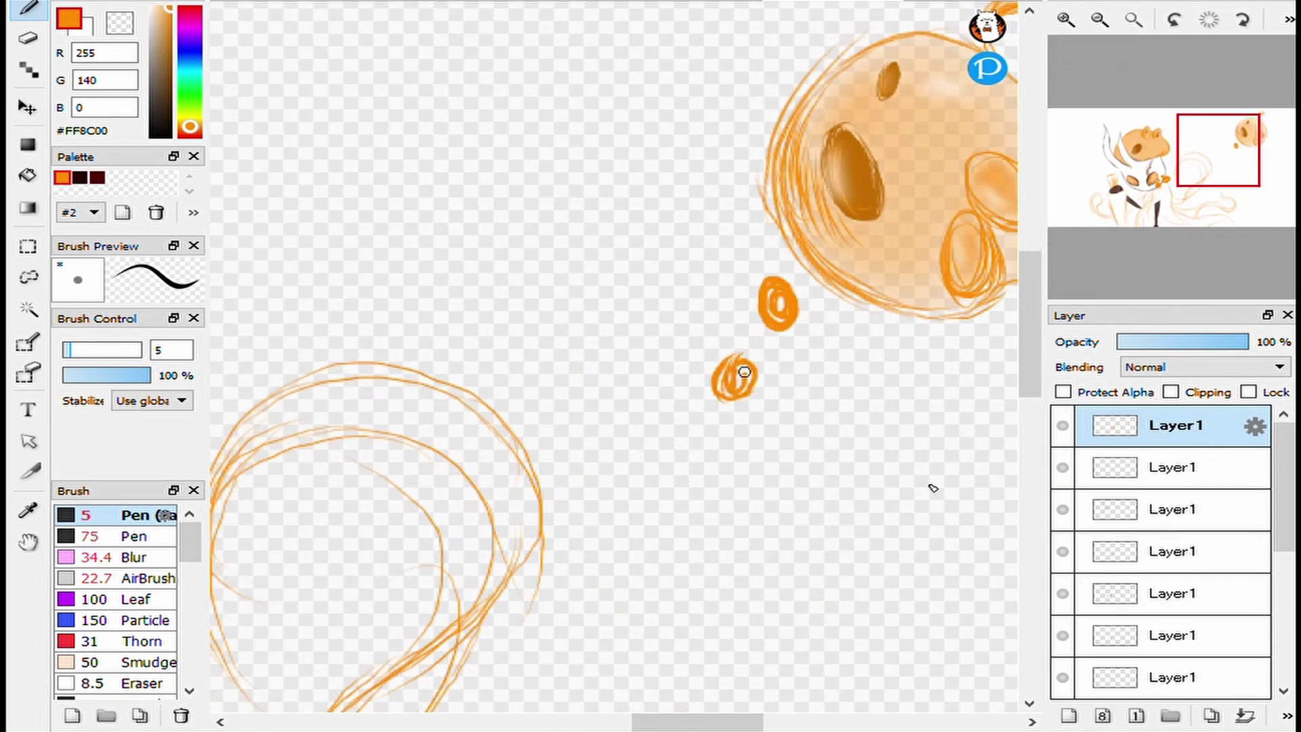
{"action": "scroll", "coordinate": [744, 372], "scroll_direction": "down", "scroll_amount": 1}
{"action": "scroll", "coordinate": [805, 267], "scroll_direction": "up", "scroll_amount": 3}
{"action": "left_click", "coordinate": [670, 303]}
{"action": "scroll", "coordinate": [665, 348], "scroll_direction": "down", "scroll_amount": 4}
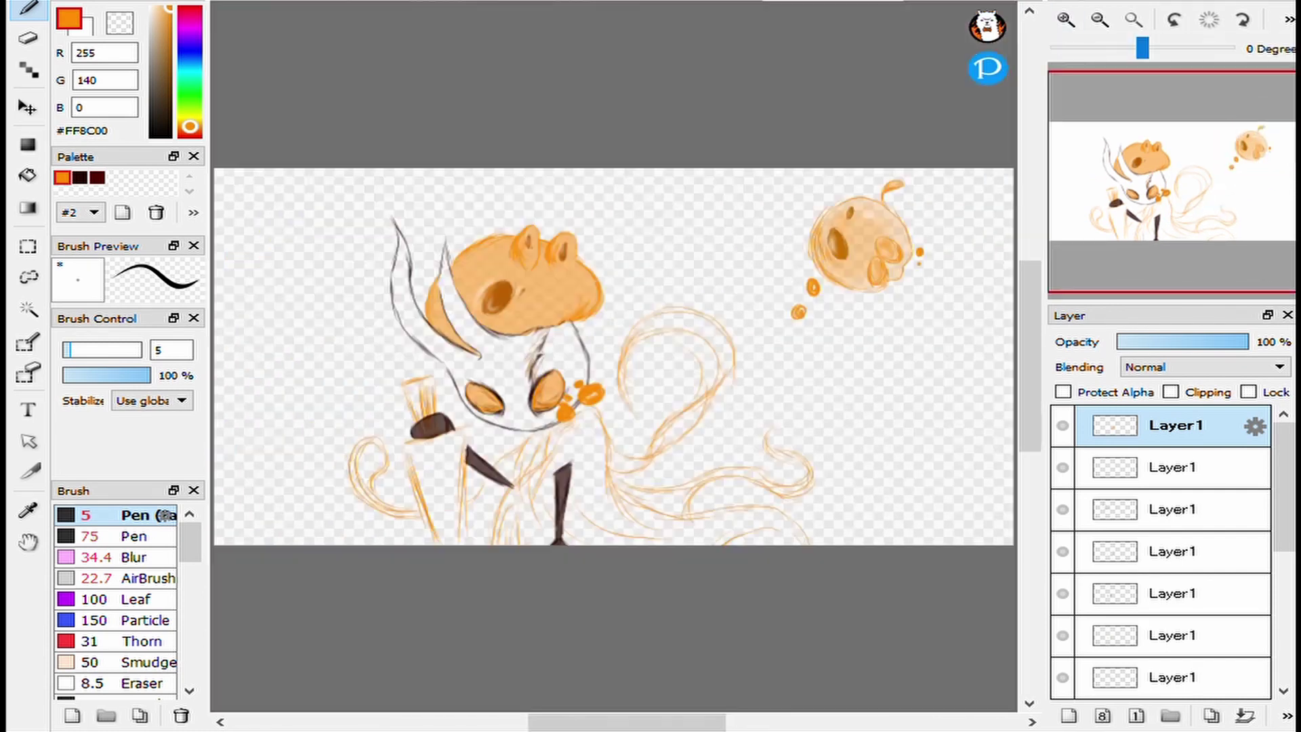
Lasso the lowest droplet near the round head, shrink it and shift it closer to the head.
{"action": "scroll", "coordinate": [678, 366], "scroll_direction": "up", "scroll_amount": 3}
{"action": "scroll", "coordinate": [678, 366], "scroll_direction": "down", "scroll_amount": 3}
{"action": "scroll", "coordinate": [821, 286], "scroll_direction": "up", "scroll_amount": 3}
{"action": "key", "text": "l"}
{"action": "mouse_move", "coordinate": [847, 359]}
{"action": "left_mouse_down"}
{"action": "mouse_move", "coordinate": [671, 437]}
{"action": "mouse_move", "coordinate": [708, 369]}
{"action": "left_mouse_up"}
{"action": "key", "text": "ctrl+t"}
{"action": "key", "text": "Return"}
{"action": "left_click", "coordinate": [1134, 19]}
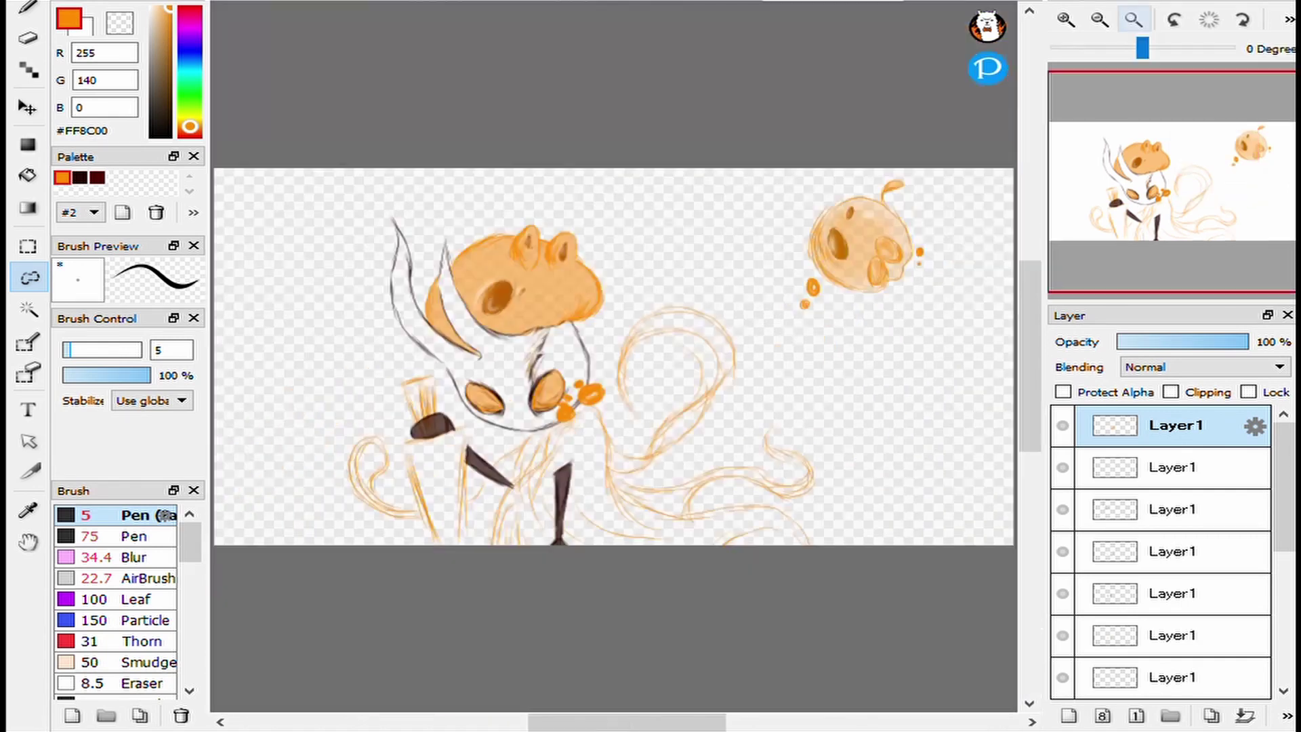
Add orange to the drip beneath the larger eye and paint more round orange blobs below the character's other eye.
{"action": "key", "text": "b"}
{"action": "scroll", "coordinate": [654, 328], "scroll_direction": "up", "scroll_amount": 5}
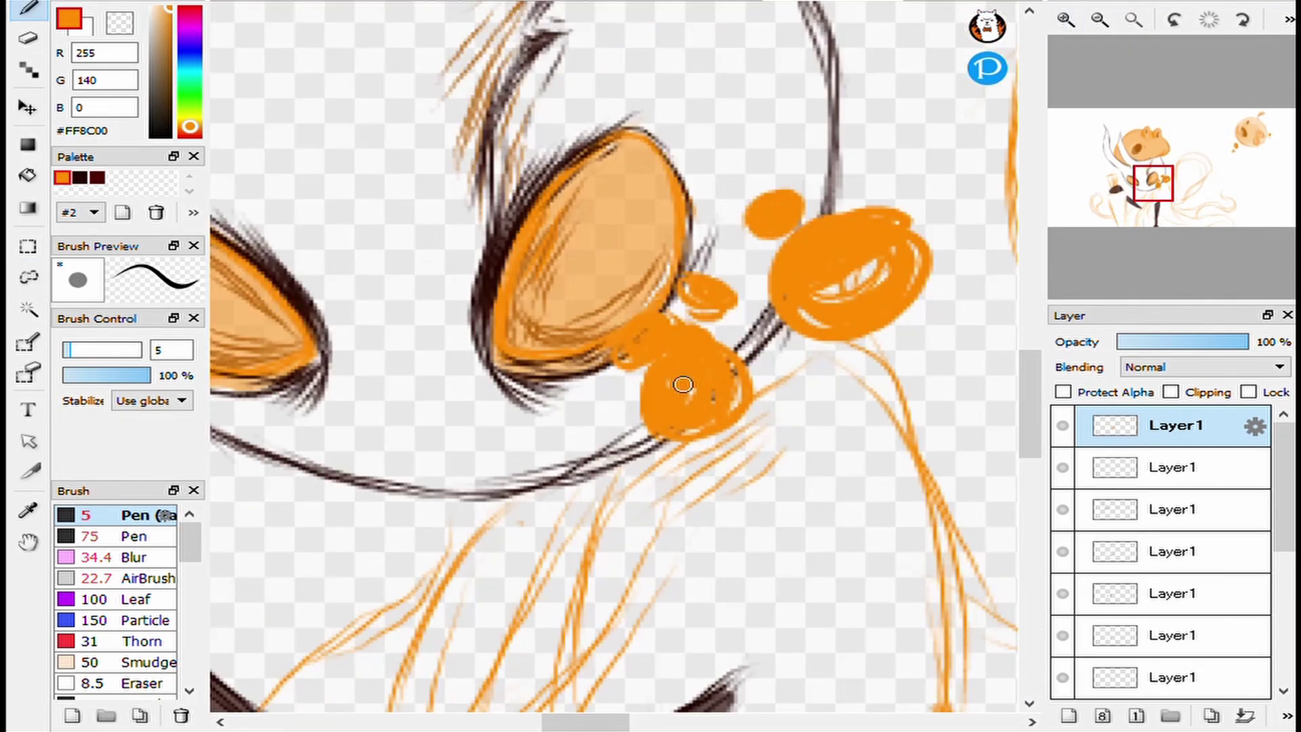
{"action": "mouse_move", "coordinate": [683, 384]}
{"action": "left_mouse_down"}
{"action": "mouse_move", "coordinate": [983, 379]}
{"action": "mouse_move", "coordinate": [651, 434]}
{"action": "left_mouse_up"}
{"action": "left_click_drag", "start_coordinate": [743, 380], "coordinate": [740, 400]}
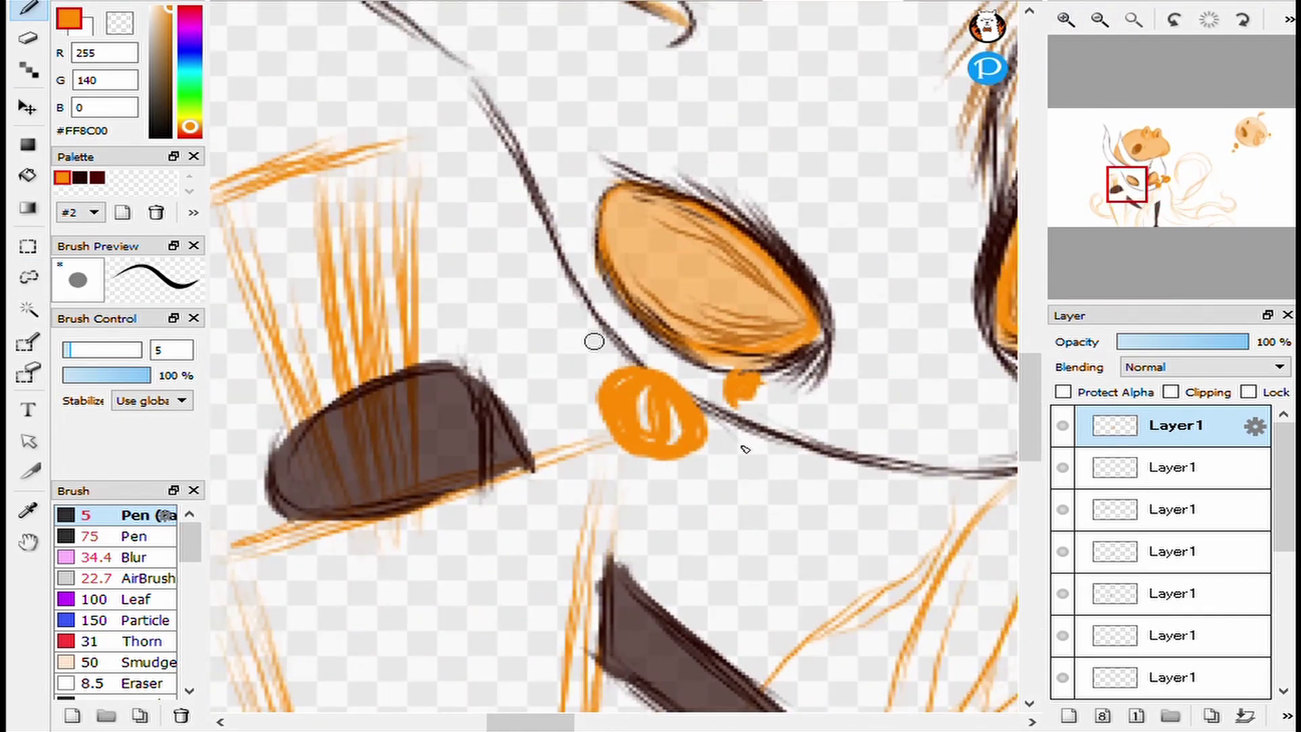
{"action": "left_click_drag", "start_coordinate": [651, 522], "coordinate": [697, 610]}
{"action": "left_click_drag", "start_coordinate": [718, 515], "coordinate": [749, 514]}
{"action": "scroll", "coordinate": [749, 514], "scroll_direction": "down", "scroll_amount": 5}
{"action": "scroll", "coordinate": [550, 428], "scroll_direction": "up", "scroll_amount": 4}
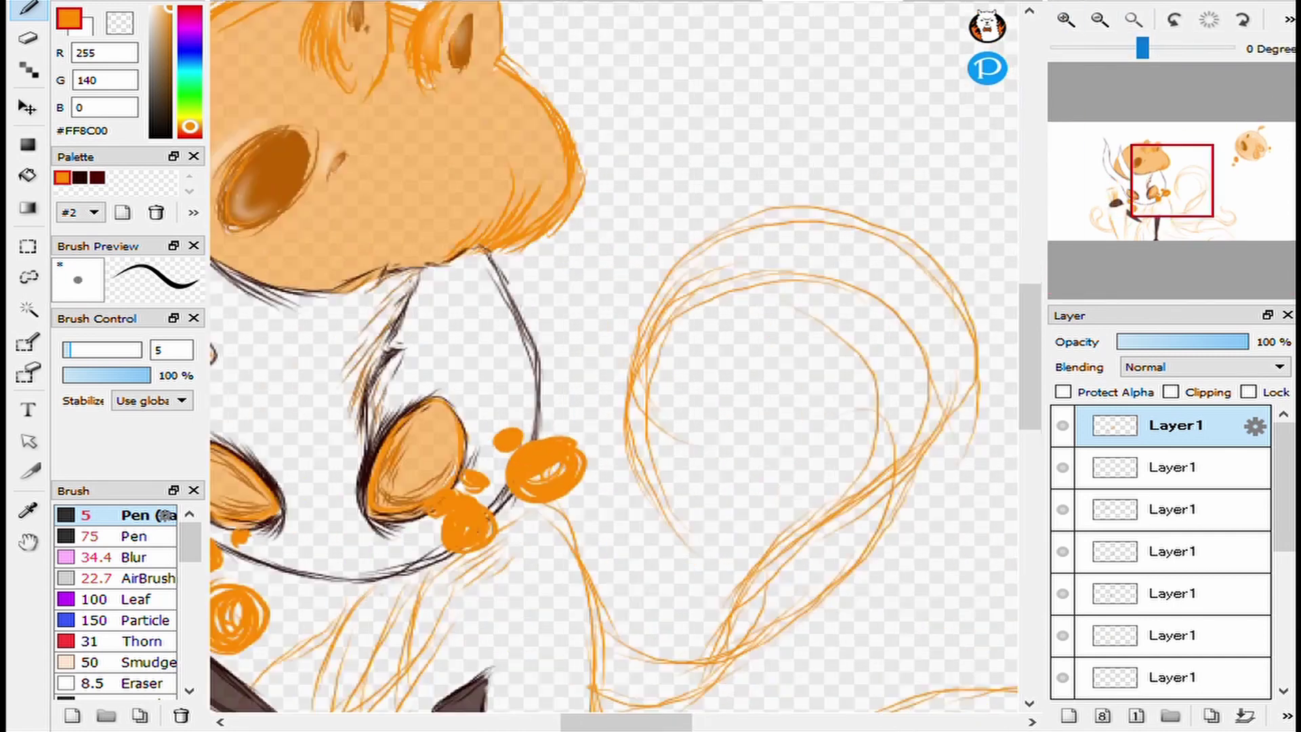
On the layer beneath the blobs, fill in the orange blobs and the droplets beside the round head, and set its opacity to 51%.
{"action": "scroll", "coordinate": [570, 501], "scroll_direction": "up", "scroll_amount": 5}
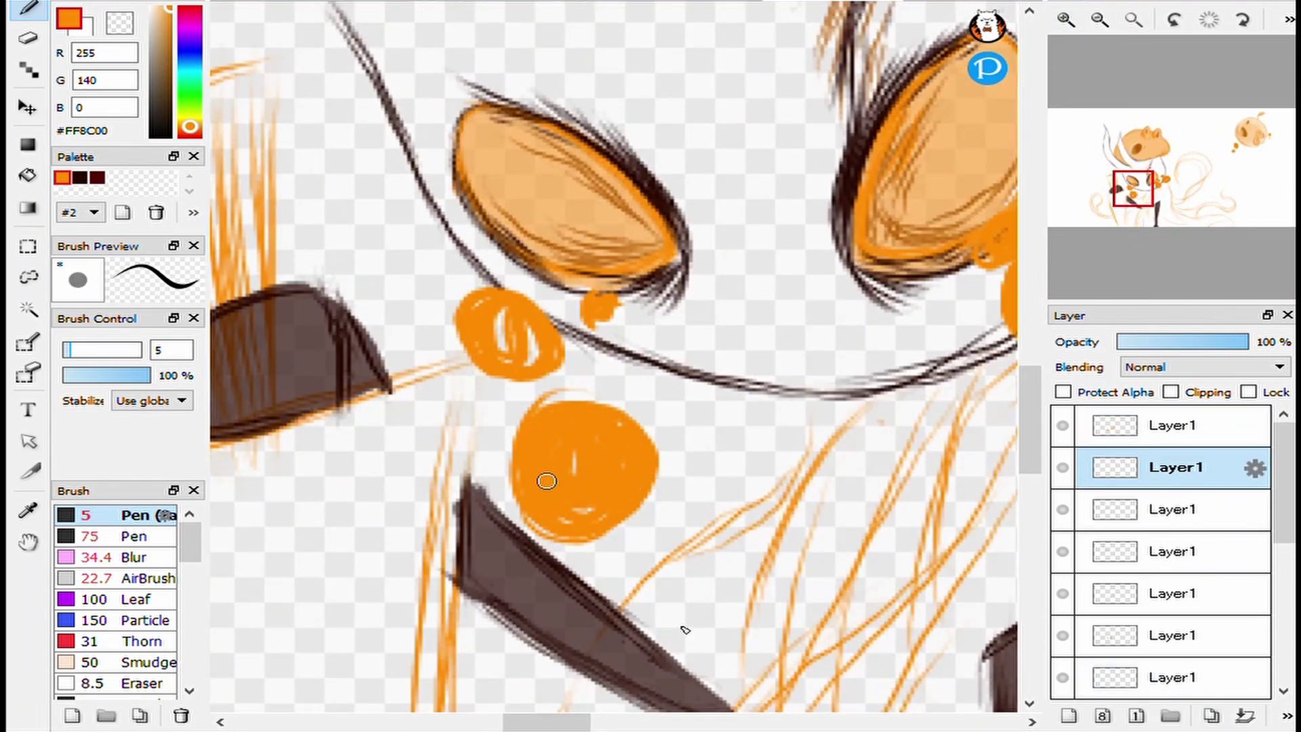
{"action": "scroll", "coordinate": [609, 359], "scroll_direction": "right", "scroll_amount": 5}
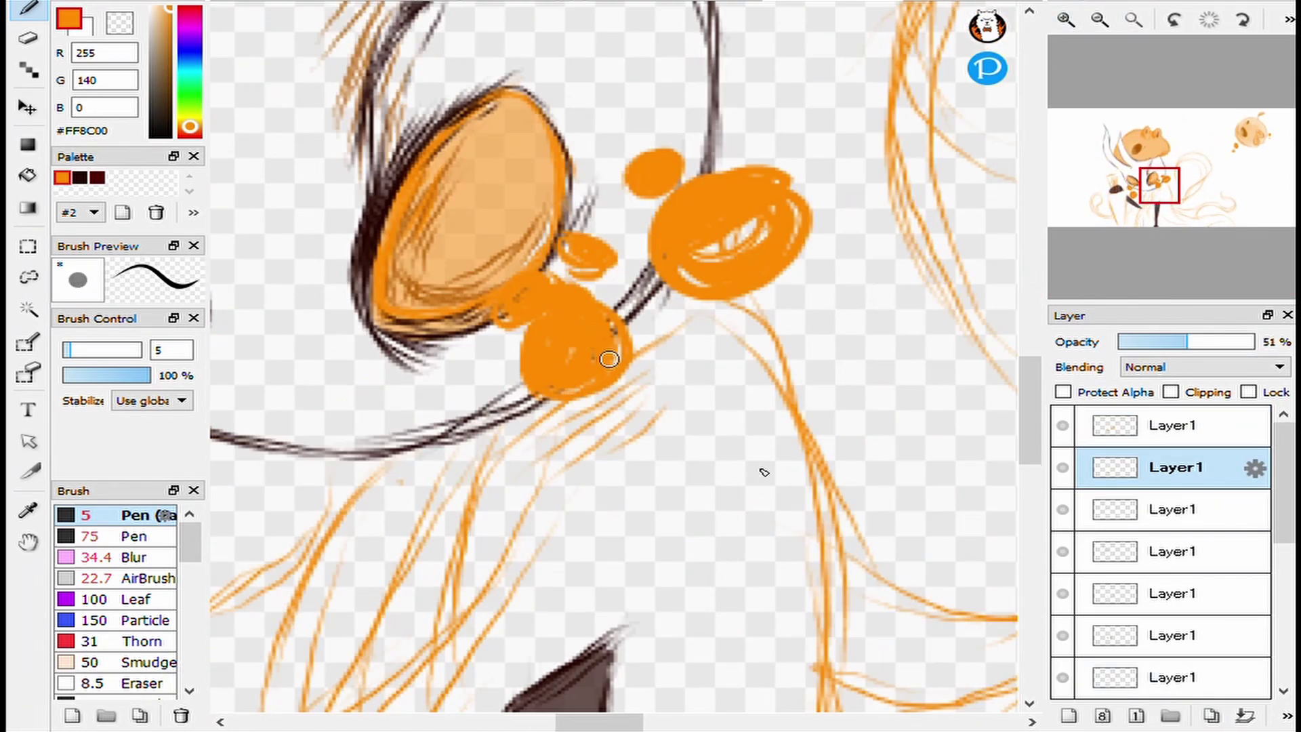
{"action": "scroll", "coordinate": [586, 502], "scroll_direction": "right", "scroll_amount": 5}
{"action": "scroll", "coordinate": [586, 501], "scroll_direction": "up", "scroll_amount": 3}
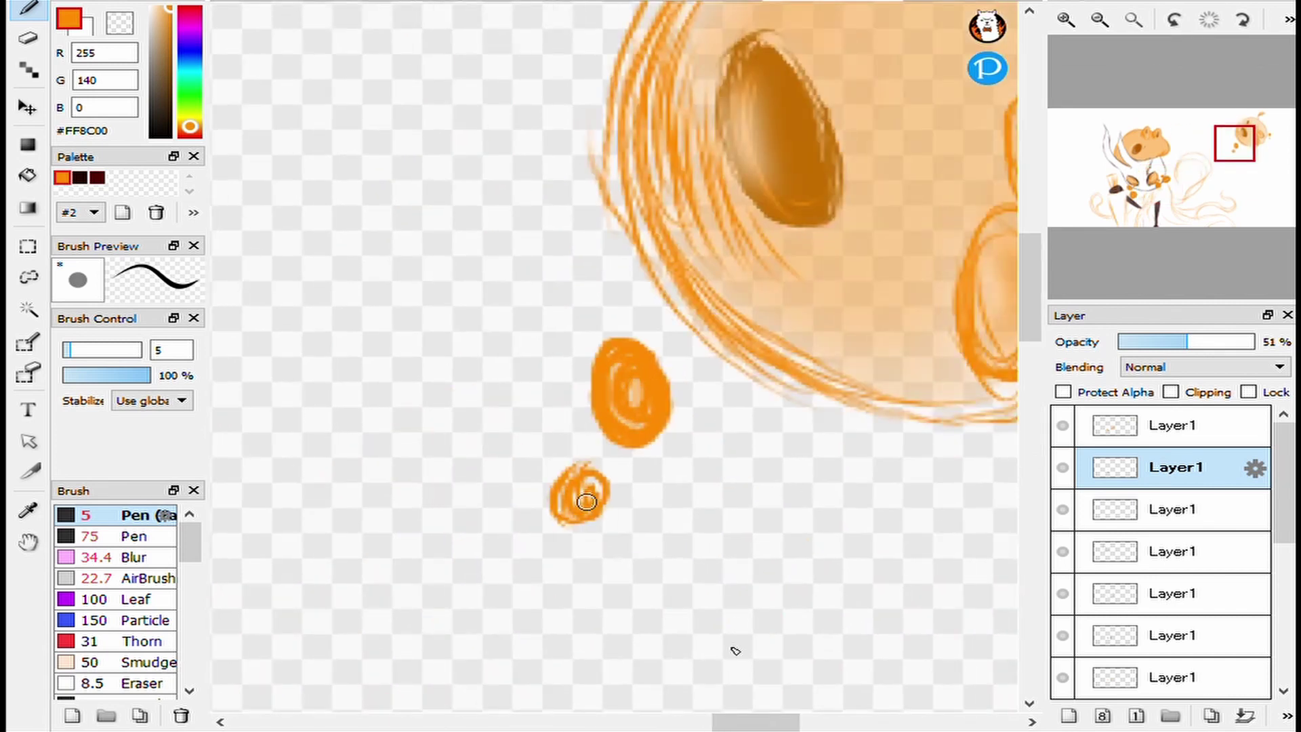
{"action": "scroll", "coordinate": [746, 310], "scroll_direction": "down", "scroll_amount": 3}
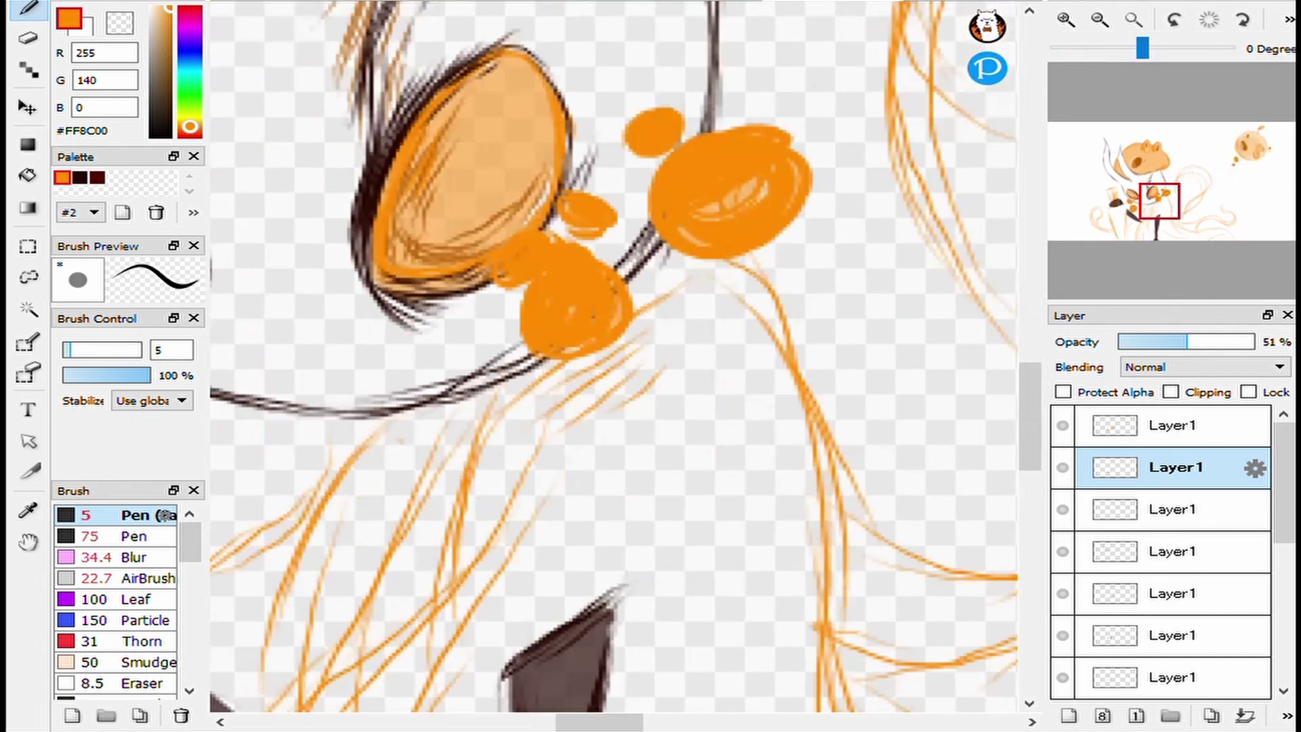
On the topmost layer, lasso the blob under the larger eye, shift it down onto the face outline, and trim the remaining drip round.
{"action": "left_click", "coordinate": [1134, 19]}
{"action": "left_click", "coordinate": [1173, 425]}
{"action": "scroll", "coordinate": [613, 356], "scroll_direction": "up", "scroll_amount": 5}
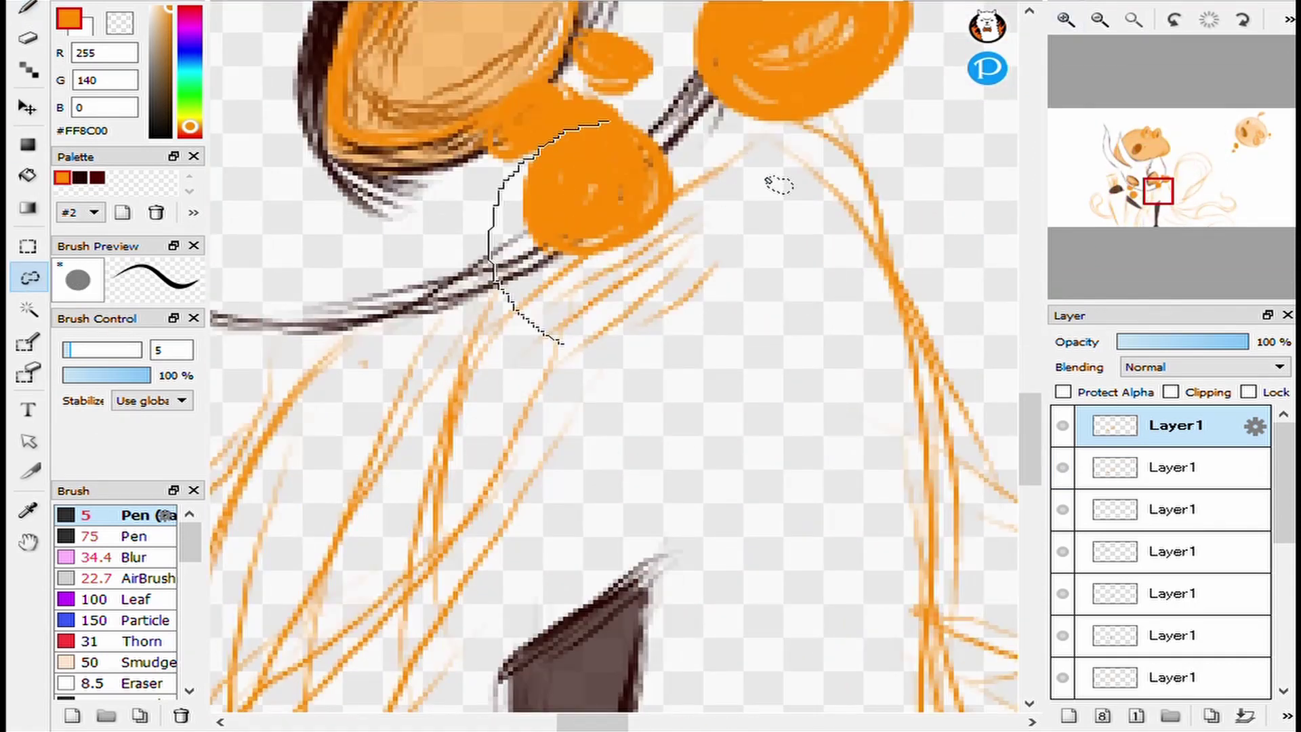
{"action": "left_click_drag", "start_coordinate": [779, 185], "coordinate": [607, 124]}
{"action": "left_click_drag", "start_coordinate": [597, 186], "coordinate": [566, 249]}
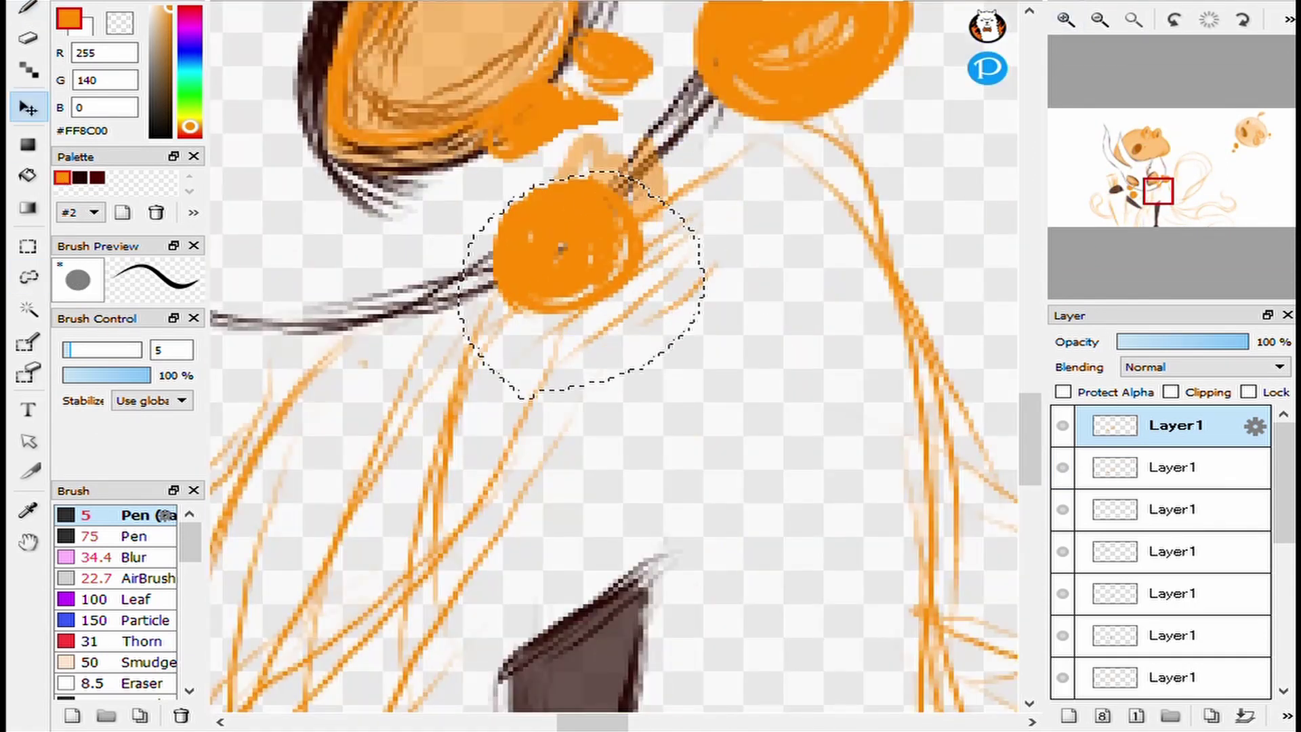
{"action": "key", "text": "ctrl+d"}
{"action": "key", "text": "e"}
{"action": "key", "text": "b"}
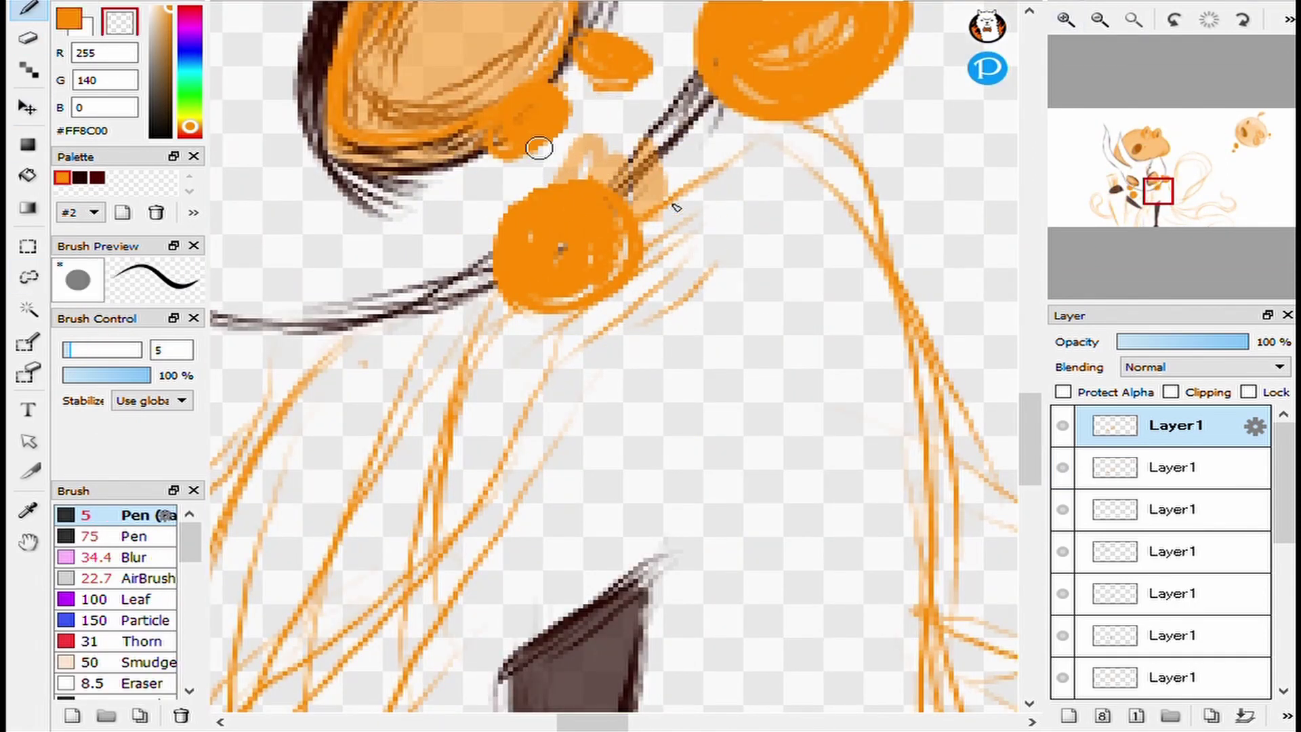
On the 51% tint layer, clear the leftover orange tint above the moved blob under the larger eye.
{"action": "left_click", "coordinate": [1173, 467]}
{"action": "key", "text": "Delete"}
{"action": "key", "text": "ctrl+d"}
{"action": "key", "text": "v"}
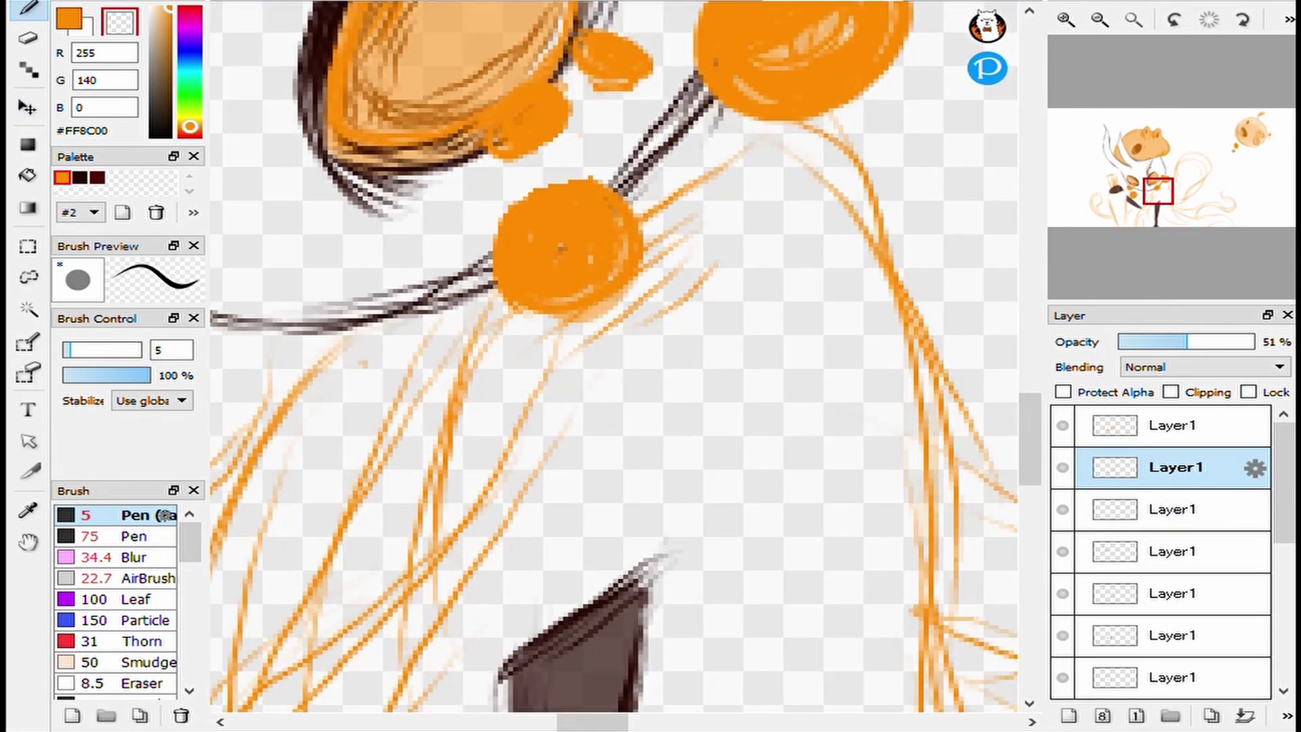
Lower the solid blob layer to 60% opacity and offset the tint layer slightly, placing it above the solid blobs.
{"action": "key", "text": "ctrl+0"}
{"action": "left_click", "coordinate": [1172, 425]}
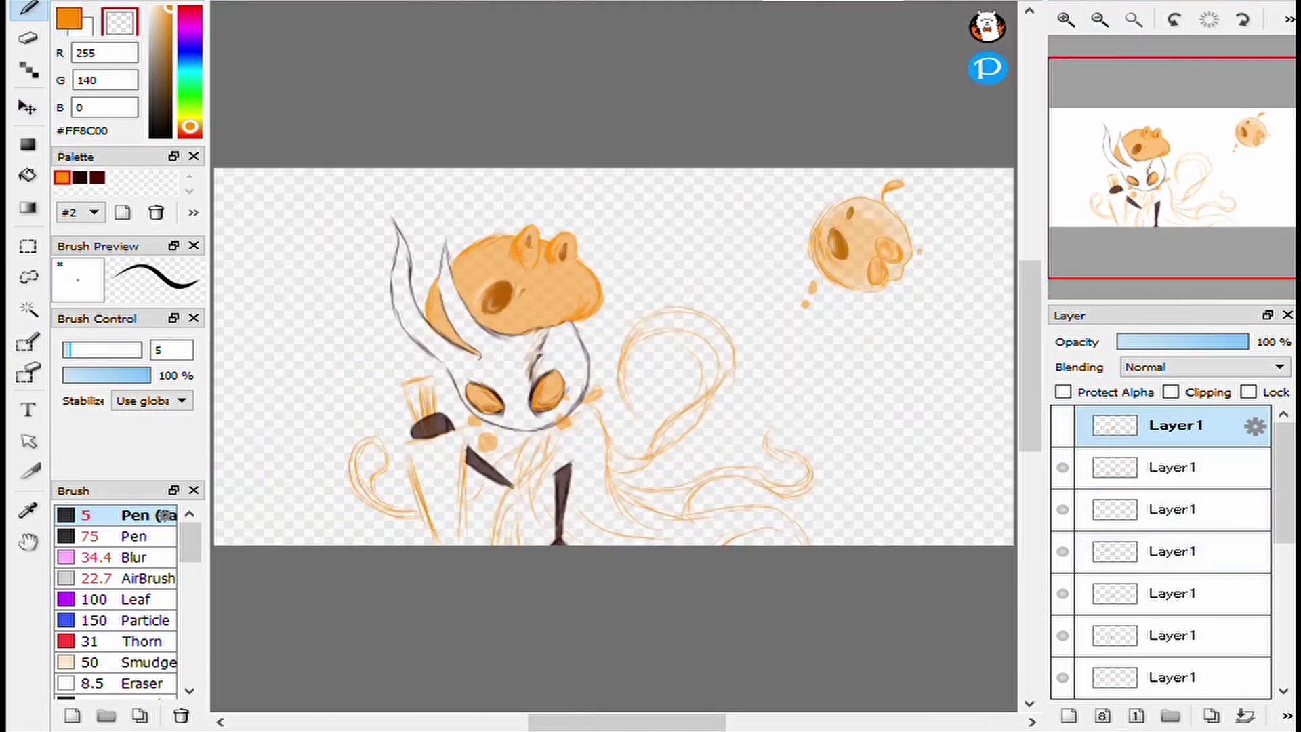
{"action": "left_click", "coordinate": [1062, 425]}
{"action": "left_click", "coordinate": [1062, 467]}
{"action": "key", "text": "ctrl+plus"}
{"action": "key", "text": "ctrl+plus"}
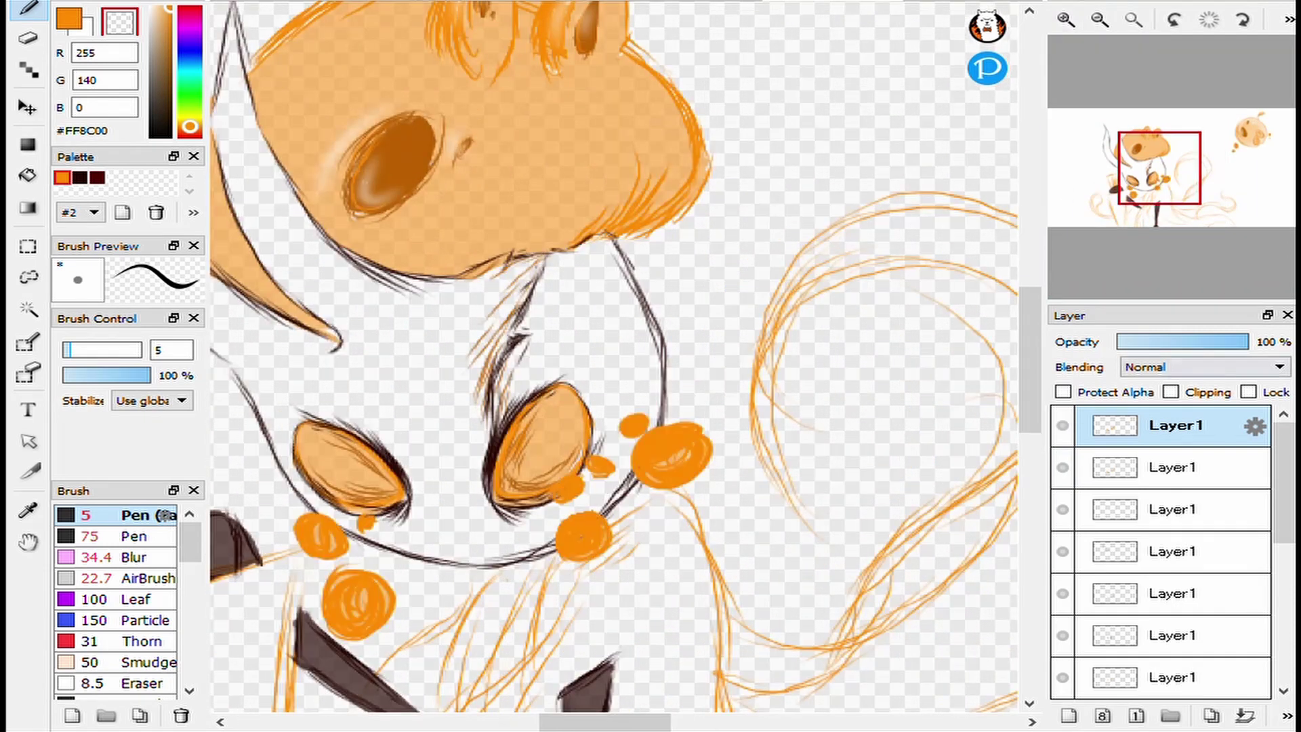
{"action": "left_click", "coordinate": [1172, 467]}
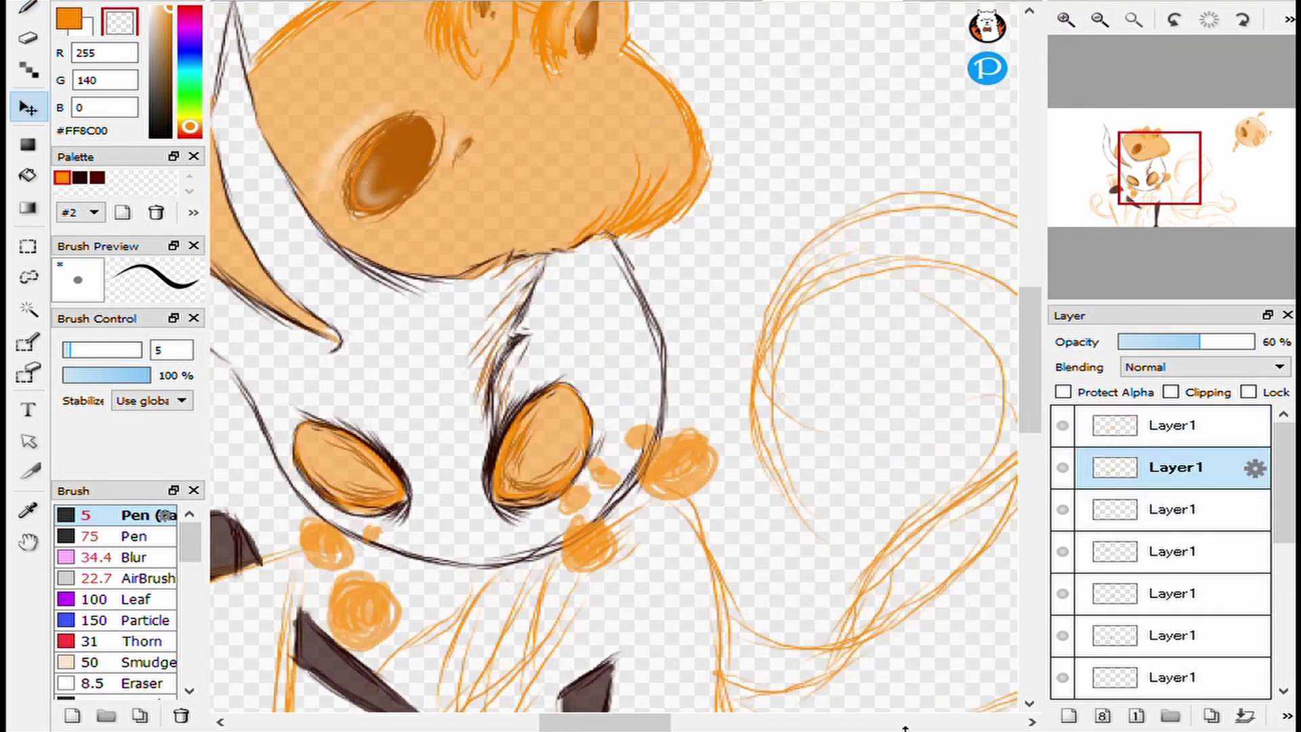
{"action": "left_click", "coordinate": [1172, 425]}
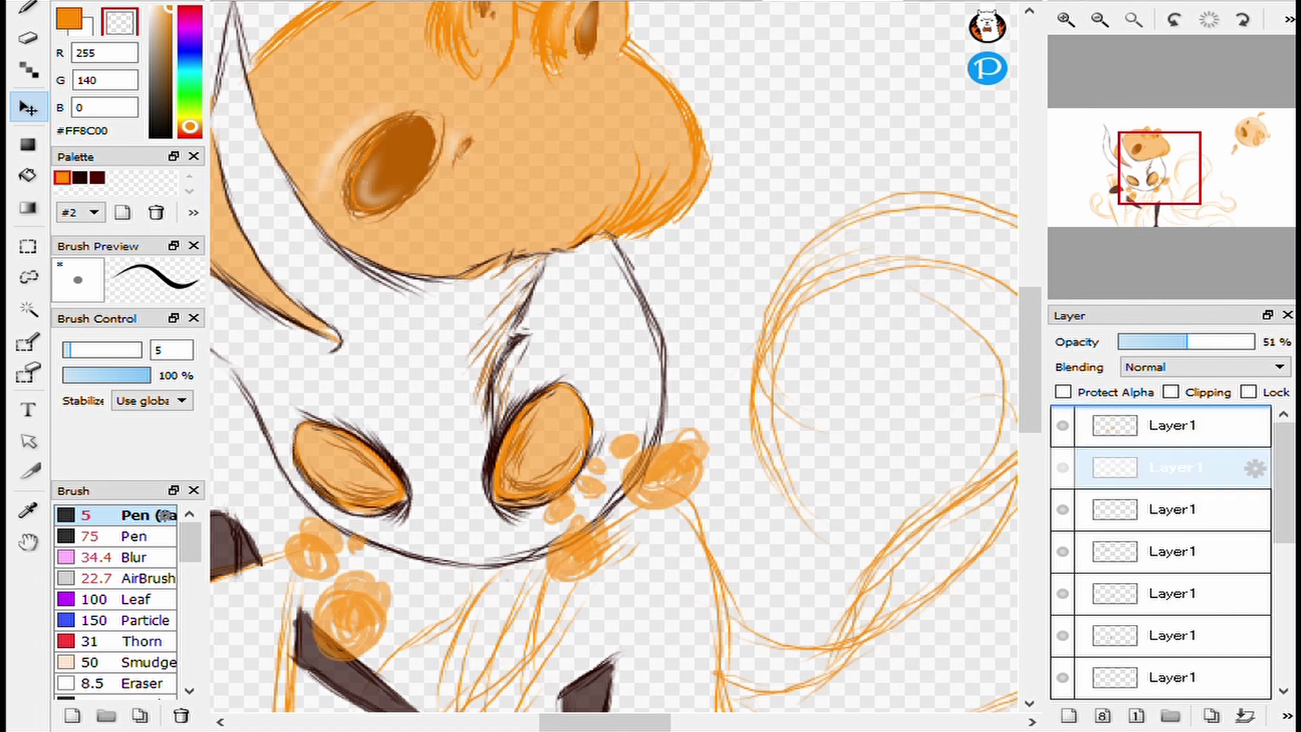
On a layer above the blobs, paint white highlights inside the orange blobs with the size 5 pen.
{"action": "key", "text": "ctrl+plus"}
{"action": "key", "text": "x"}
{"action": "key", "text": "b"}
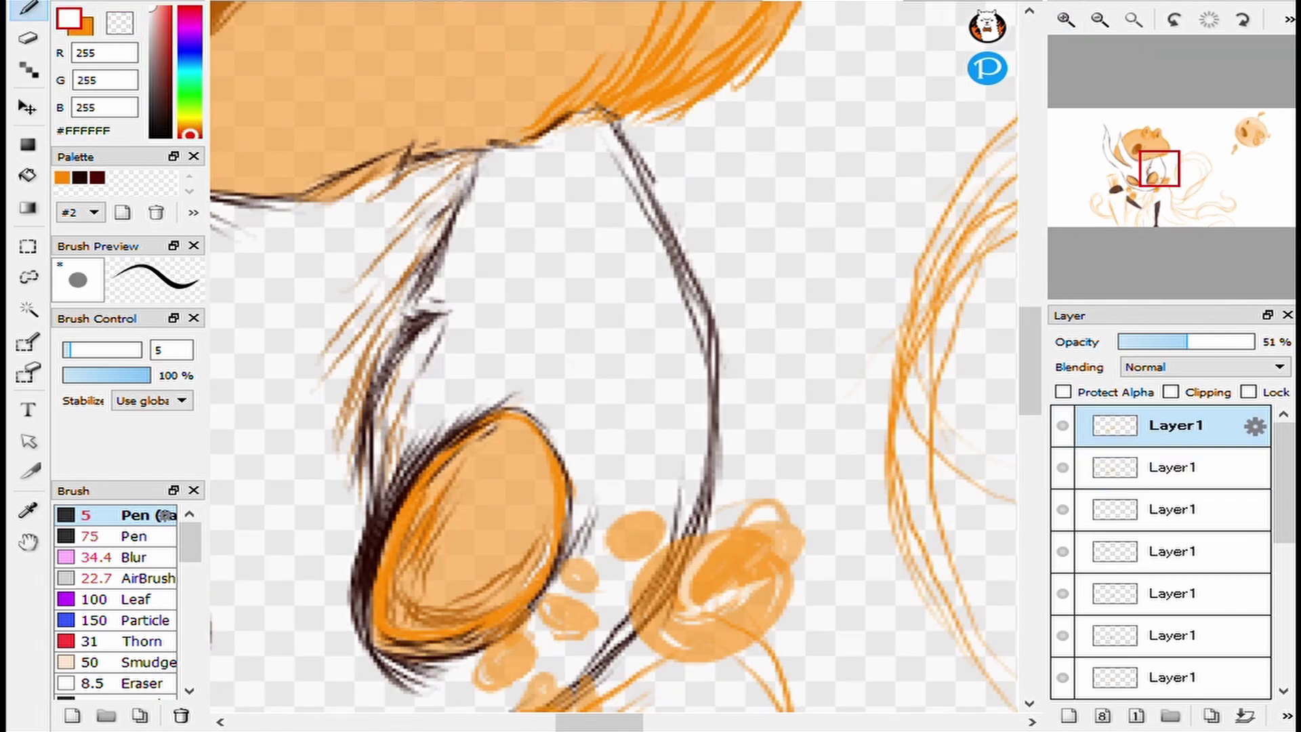
{"action": "left_click_drag", "start_coordinate": [689, 570], "coordinate": [691, 576]}
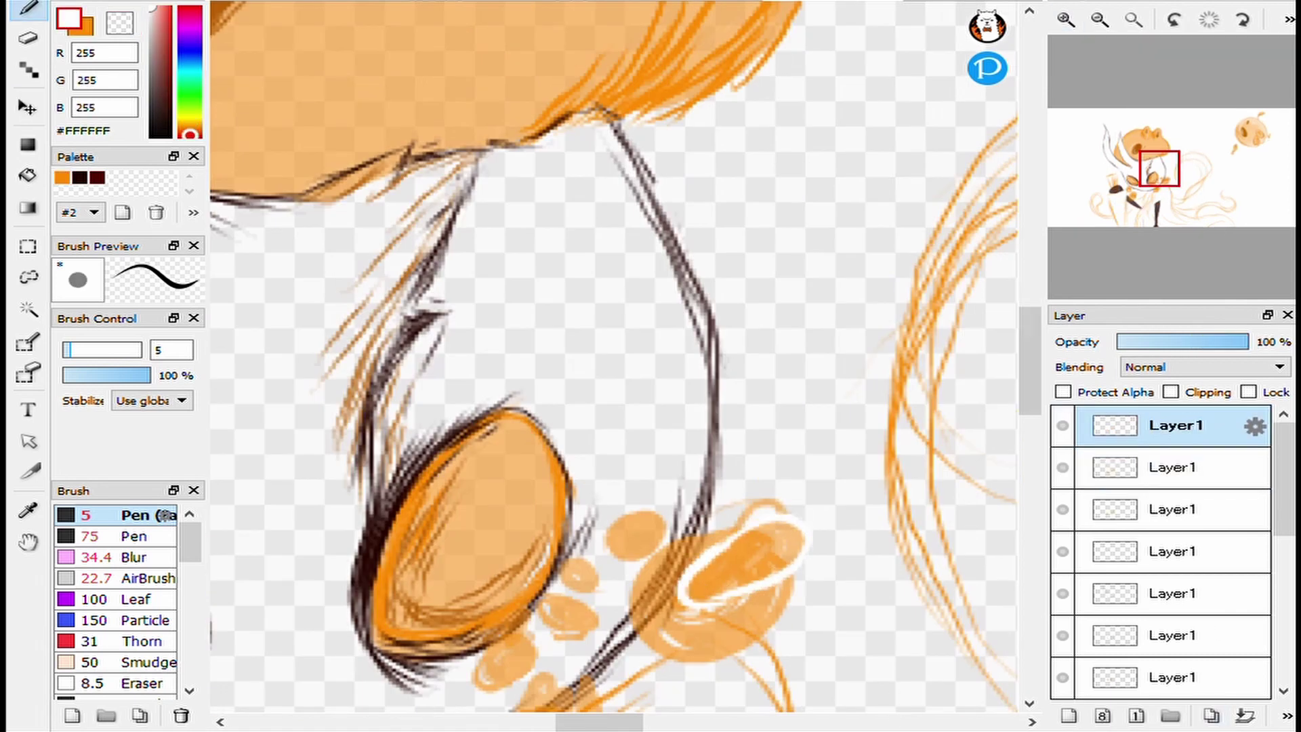
{"action": "scroll", "coordinate": [690, 569], "scroll_direction": "down", "scroll_amount": 5}
{"action": "scroll", "coordinate": [722, 330], "scroll_direction": "down", "scroll_amount": 3}
{"action": "scroll", "coordinate": [699, 339], "scroll_direction": "left", "scroll_amount": 5}
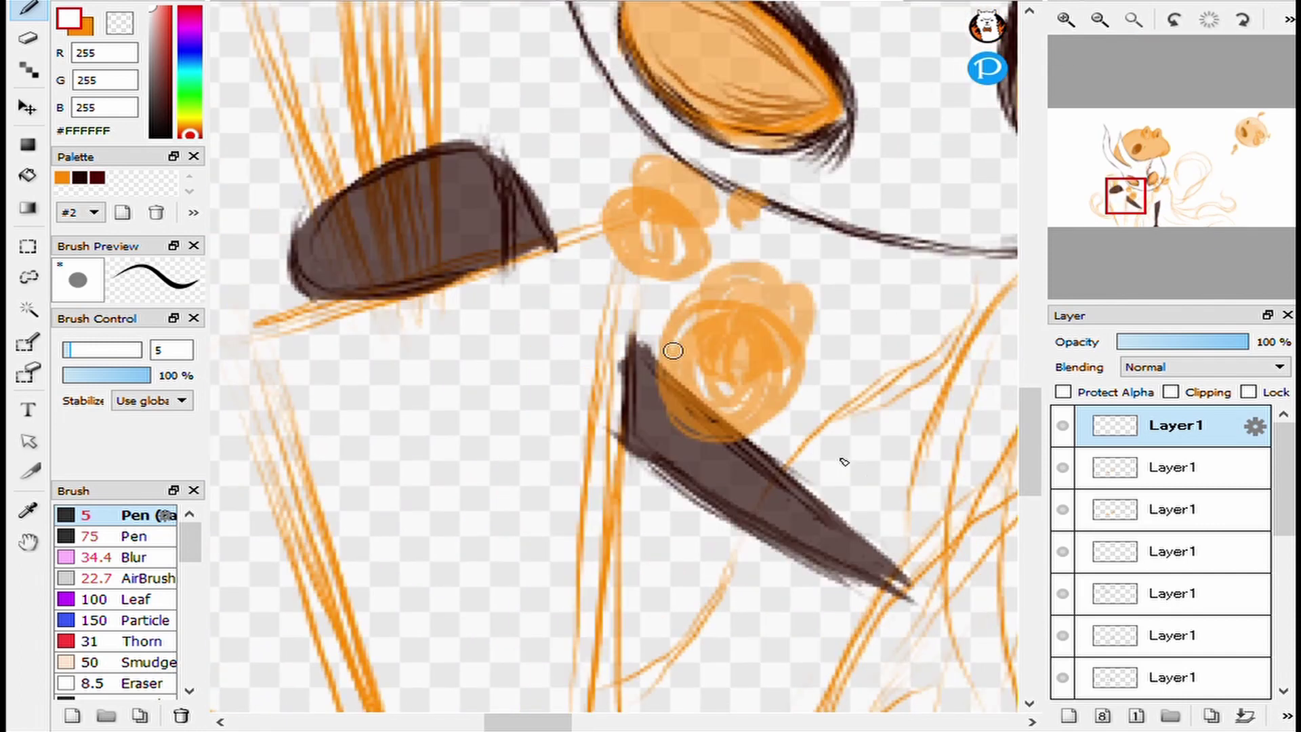
Soften the white highlights on the blobs around both eyes with the size 34 Blur brush.
{"action": "left_click", "coordinate": [136, 557]}
{"action": "scroll", "coordinate": [653, 567], "scroll_direction": "down", "scroll_amount": 5}
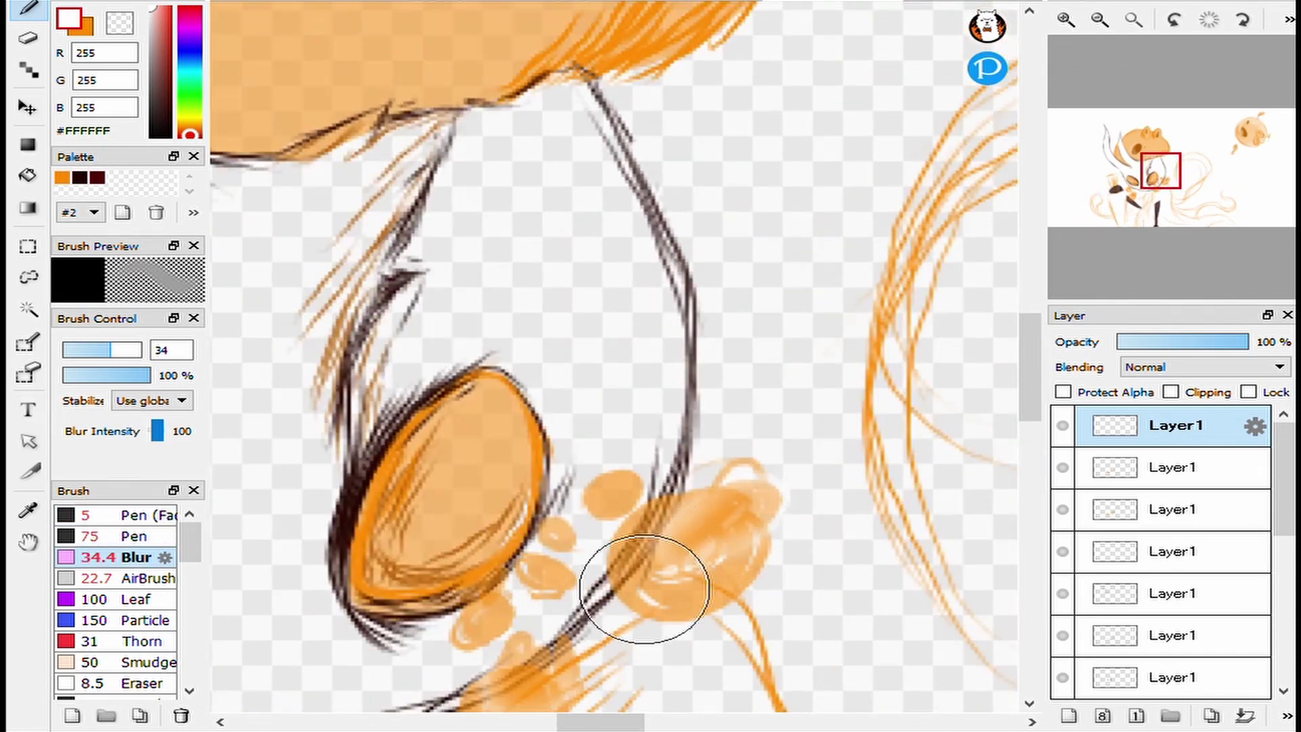
{"action": "scroll", "coordinate": [616, 354], "scroll_direction": "up", "scroll_amount": 5}
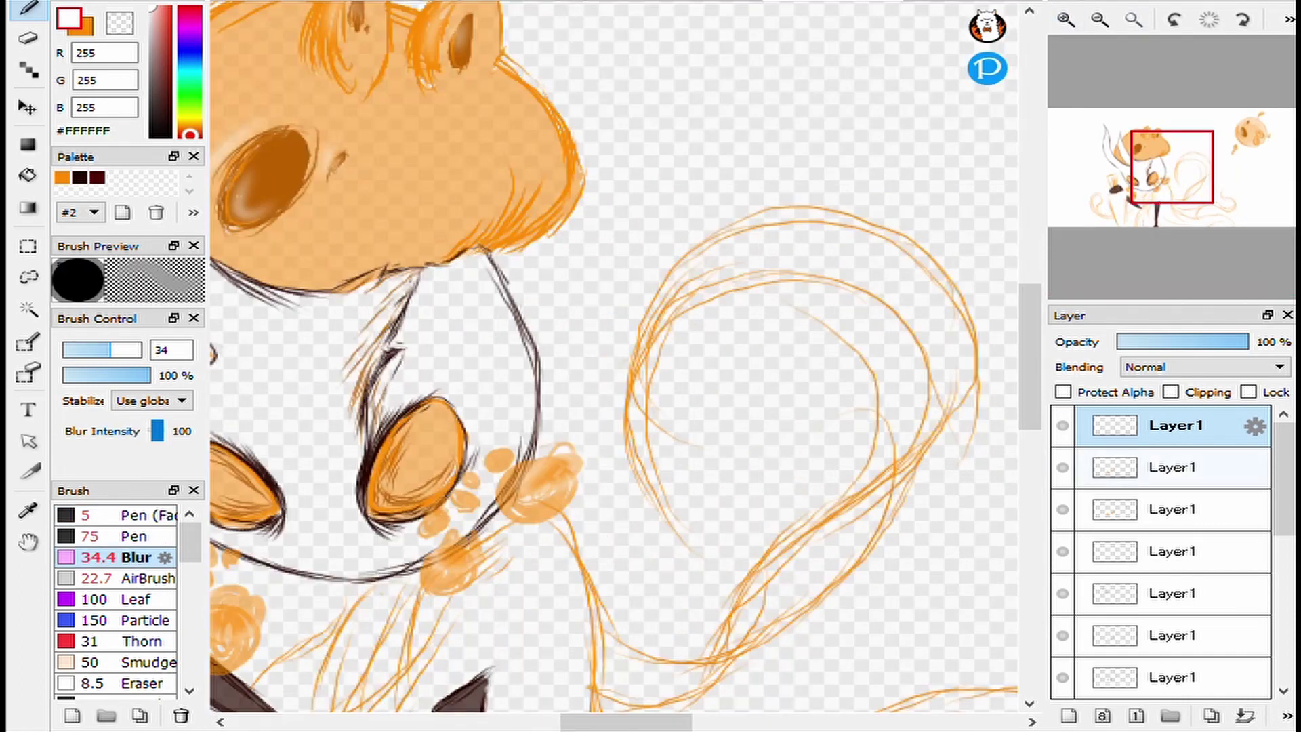
Erase the small solid drips under the larger eye with the size 17 eraser, and lasso and reposition the drip and blob below it.
{"action": "left_click", "coordinate": [1173, 509]}
{"action": "key", "text": "e"}
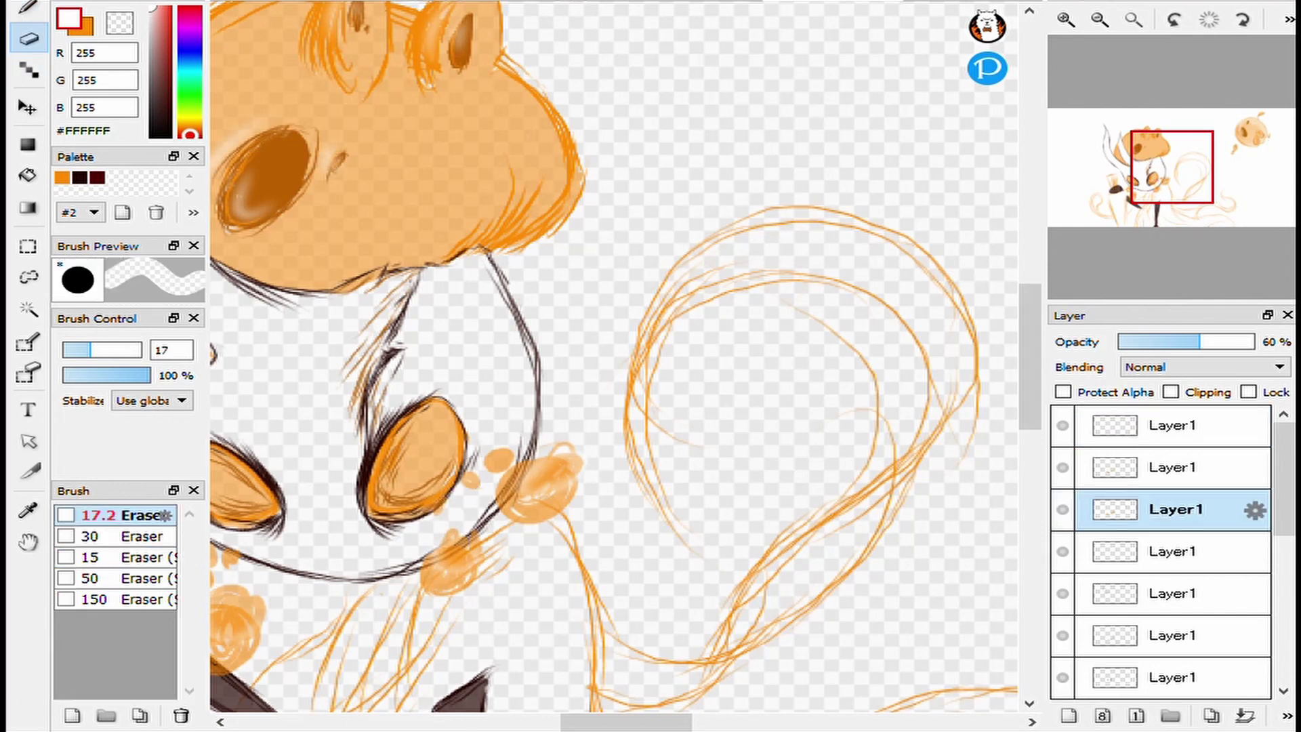
{"action": "left_click", "coordinate": [1172, 467]}
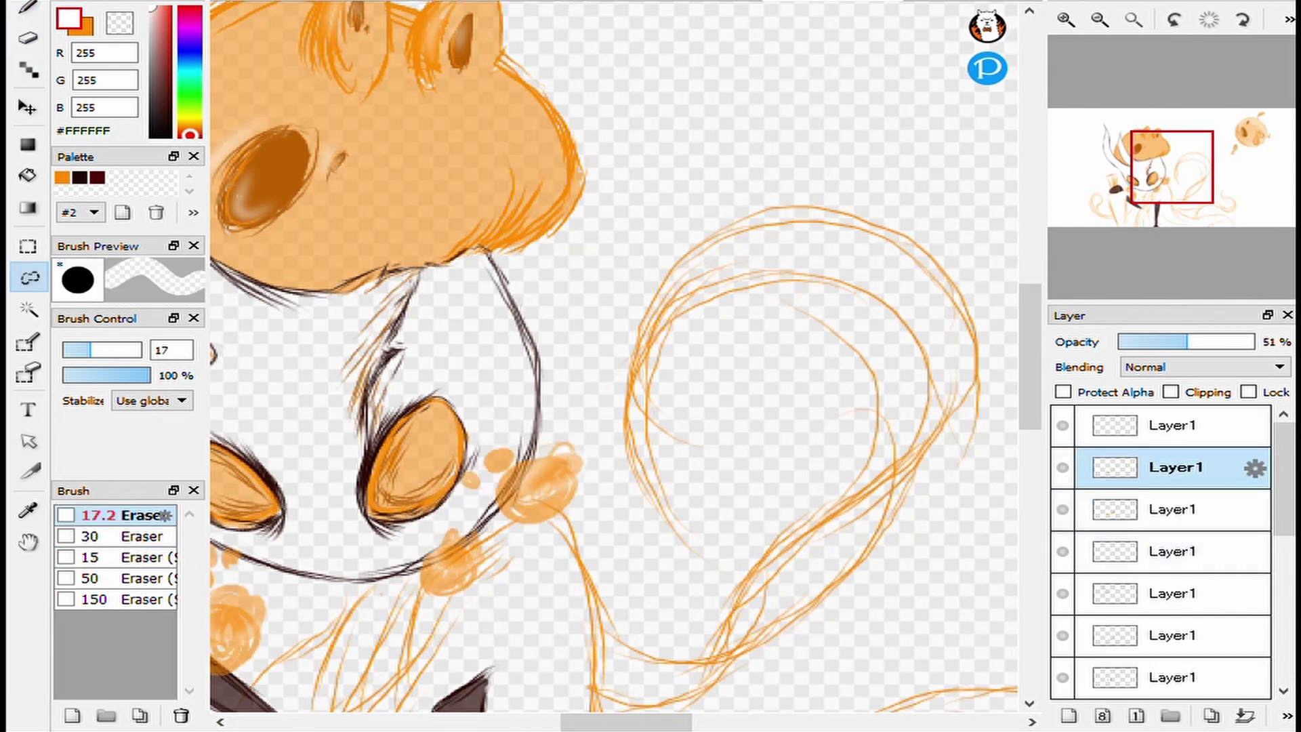
{"action": "key", "text": "ctrl"}
{"action": "left_click", "coordinate": [433, 542], "text": "ctrl"}
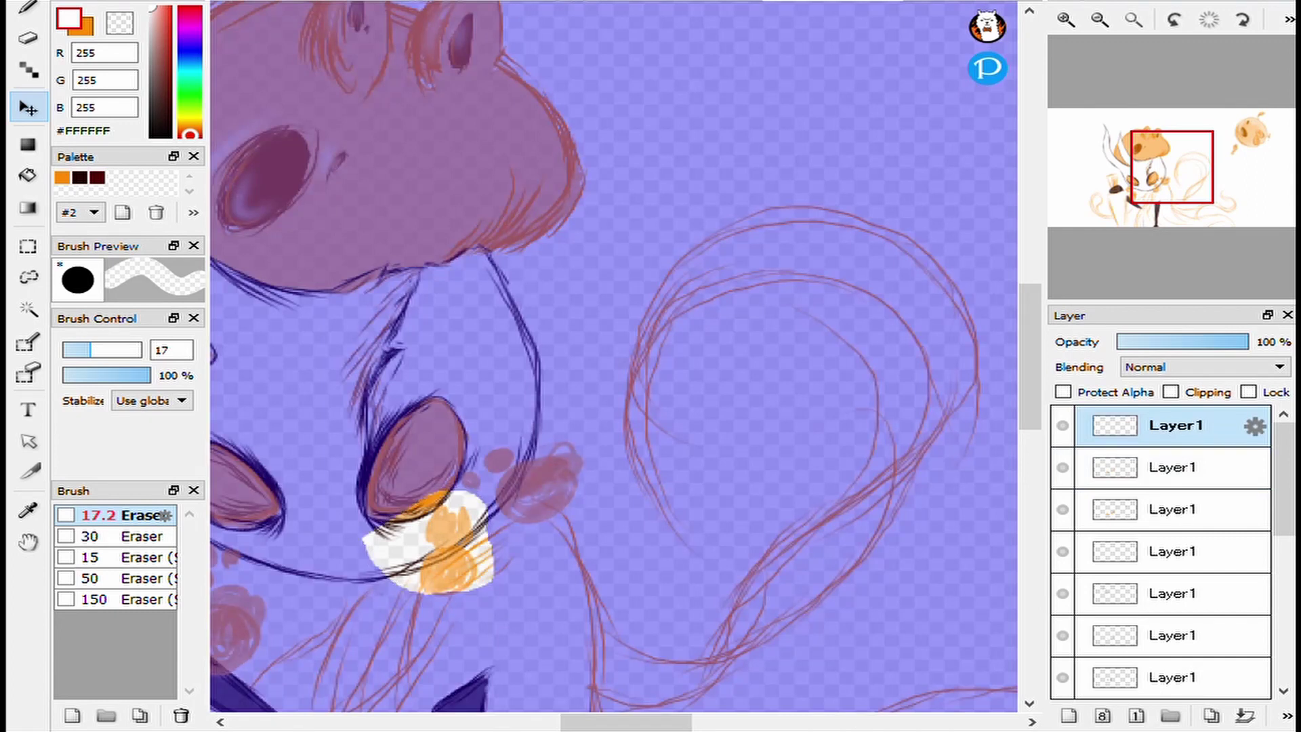
On the 51% tint layer, erase the offset tint around the lower droplets beside the round head.
{"action": "key", "text": "ctrl+0"}
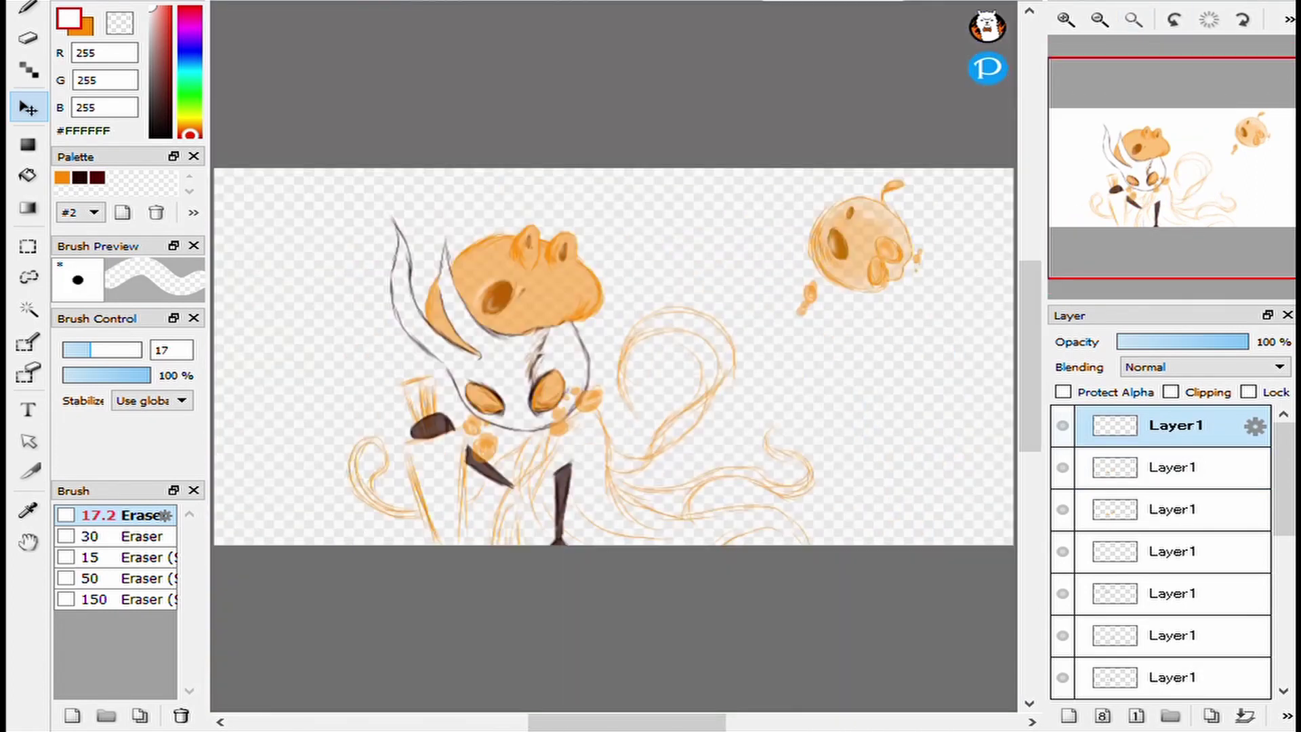
{"action": "scroll", "coordinate": [861, 244], "scroll_direction": "up", "scroll_amount": 3}
{"action": "left_click", "coordinate": [726, 232], "text": "ctrl"}
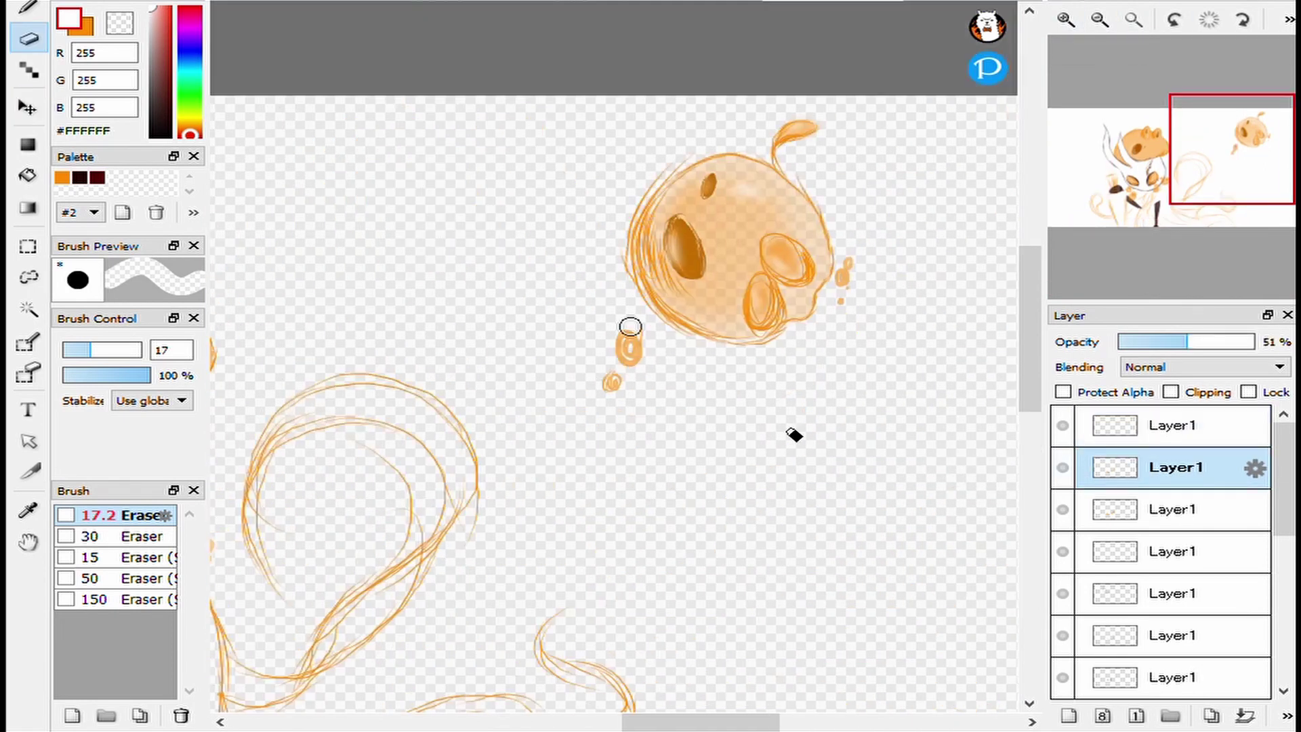
{"action": "scroll", "coordinate": [627, 328], "scroll_direction": "up", "scroll_amount": 1}
{"action": "key", "text": "ctrl+0"}
{"action": "scroll", "coordinate": [842, 217], "scroll_direction": "up", "scroll_amount": 3}
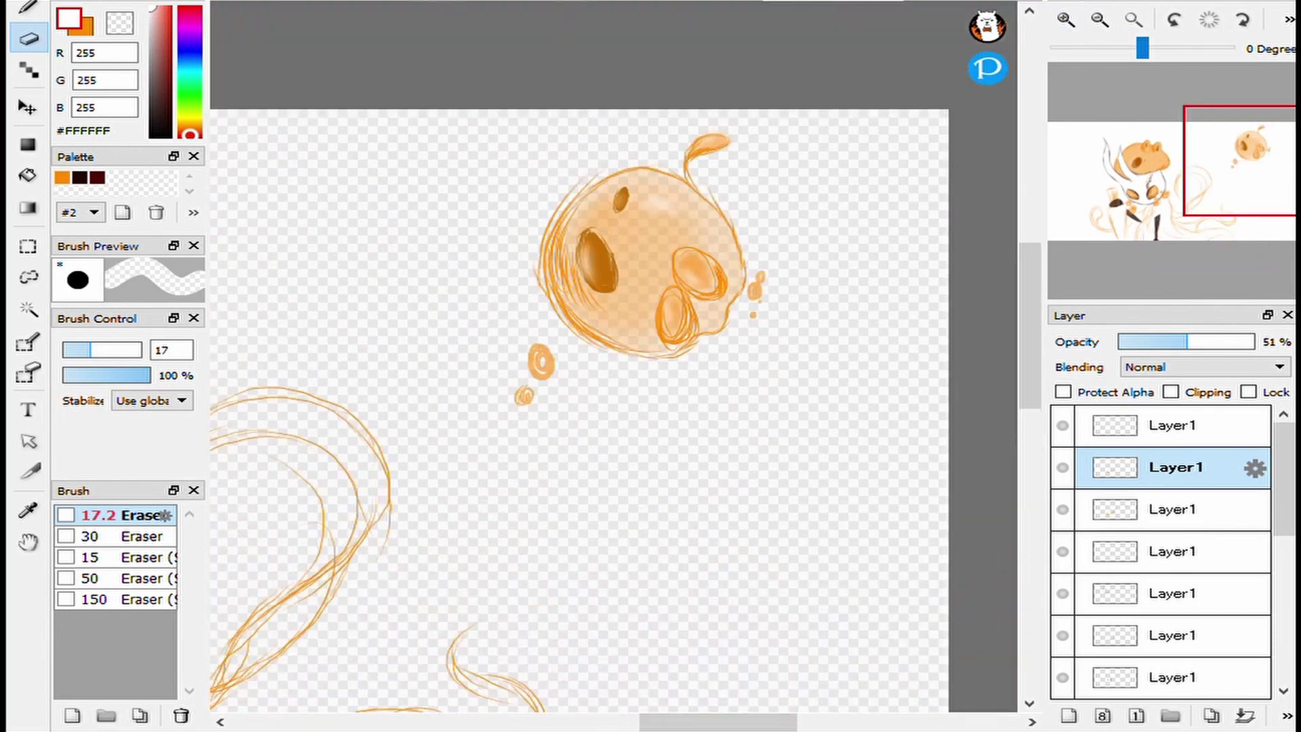
Locate the layers of the dark arm shapes and merge the arm line layer down into the shading layer beneath it.
{"action": "scroll", "coordinate": [551, 319], "scroll_direction": "up", "scroll_amount": 3}
{"action": "left_click", "coordinate": [735, 542], "text": "ctrl"}
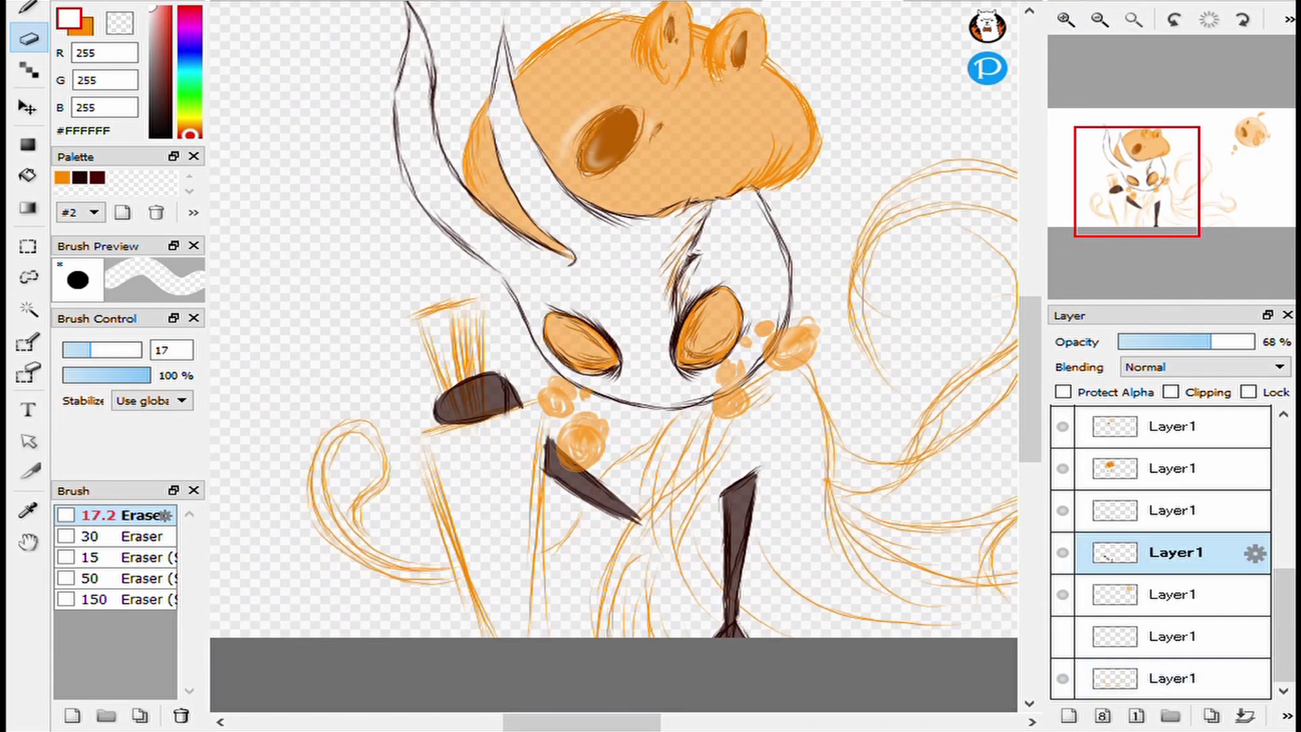
{"action": "scroll", "coordinate": [736, 542], "scroll_direction": "up", "scroll_amount": 2}
{"action": "left_click", "coordinate": [665, 427], "text": "ctrl"}
{"action": "key", "text": "ctrl+0"}
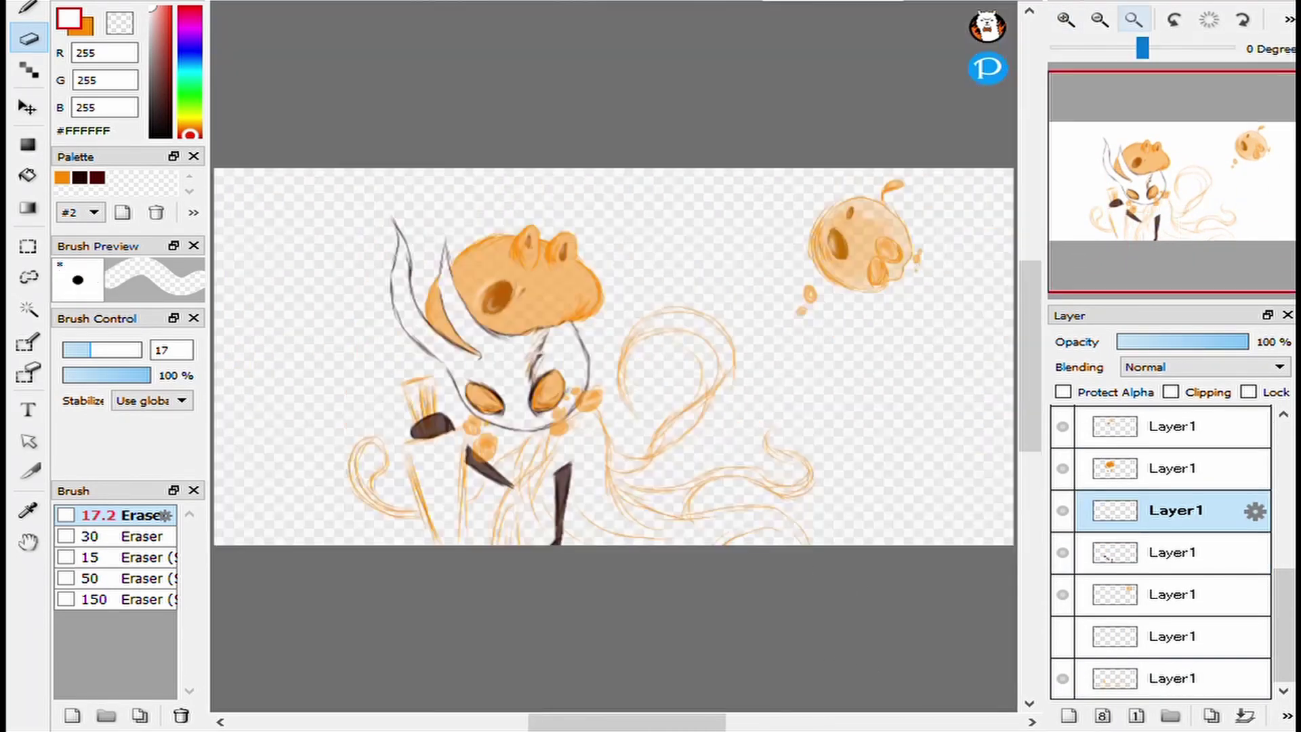
{"action": "scroll", "coordinate": [595, 215], "scroll_direction": "up", "scroll_amount": 4}
{"action": "scroll", "coordinate": [614, 366], "scroll_direction": "down", "scroll_amount": 5}
{"action": "left_click", "coordinate": [594, 299], "text": "ctrl"}
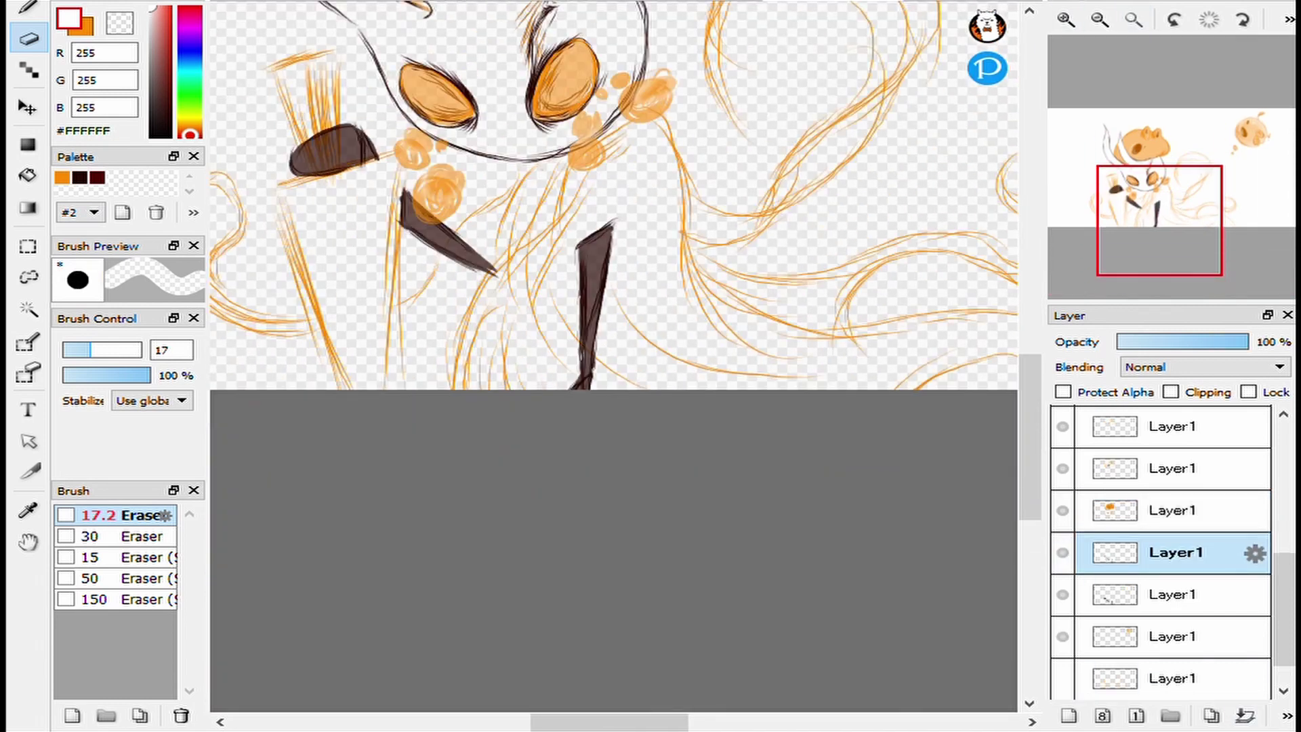
{"action": "left_click", "coordinate": [593, 305], "text": "ctrl"}
{"action": "left_click", "coordinate": [563, 81], "text": "ctrl"}
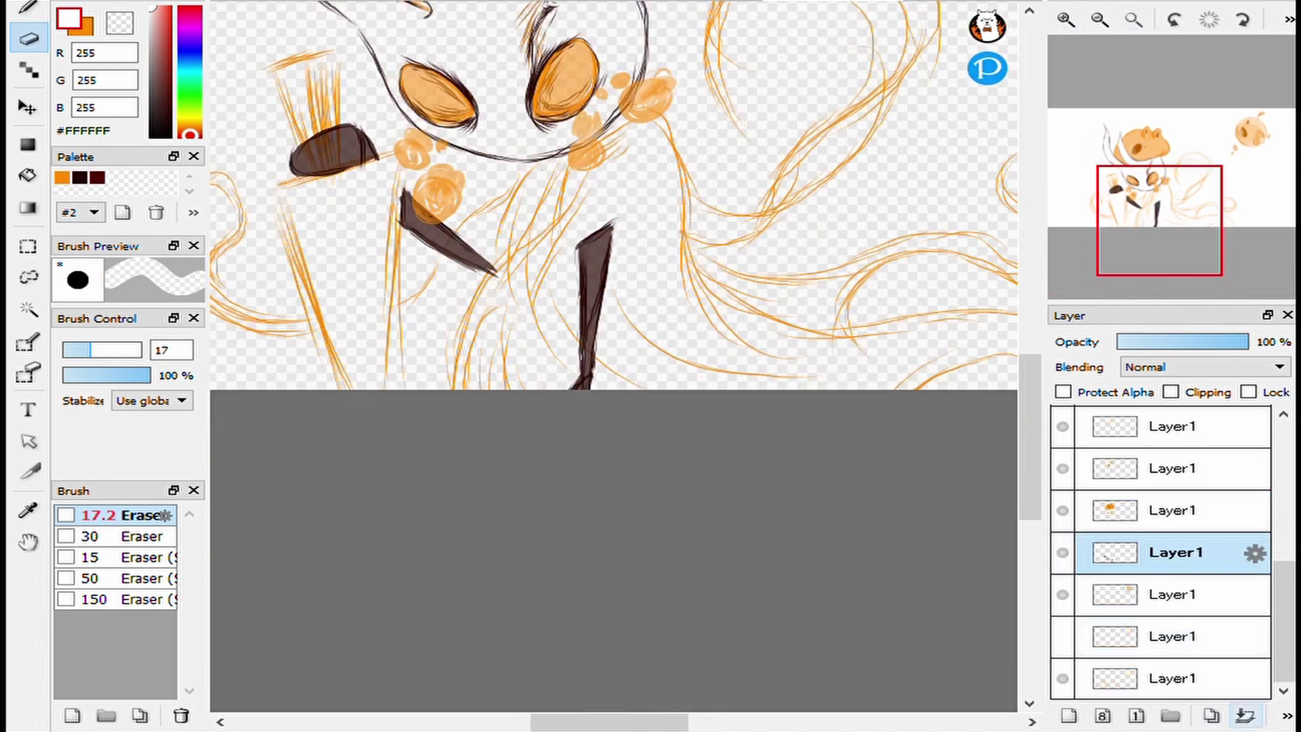
Reduce the opacity of the orange fill layer of the creature and eyes, and select the layer directly above it.
{"action": "scroll", "coordinate": [614, 312], "scroll_direction": "up", "scroll_amount": 5}
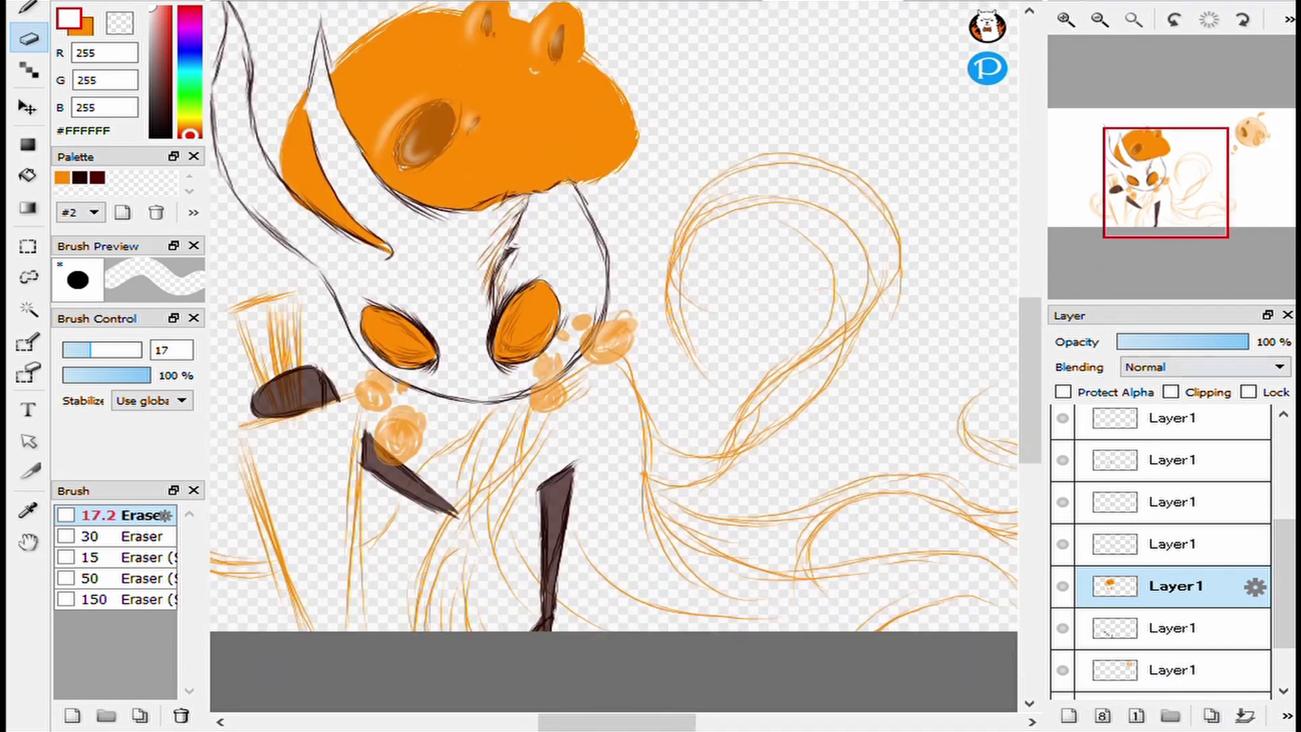
{"action": "left_click", "coordinate": [1176, 544]}
{"action": "key", "text": "b"}
{"action": "scroll", "coordinate": [461, 108], "scroll_direction": "up", "scroll_amount": 3}
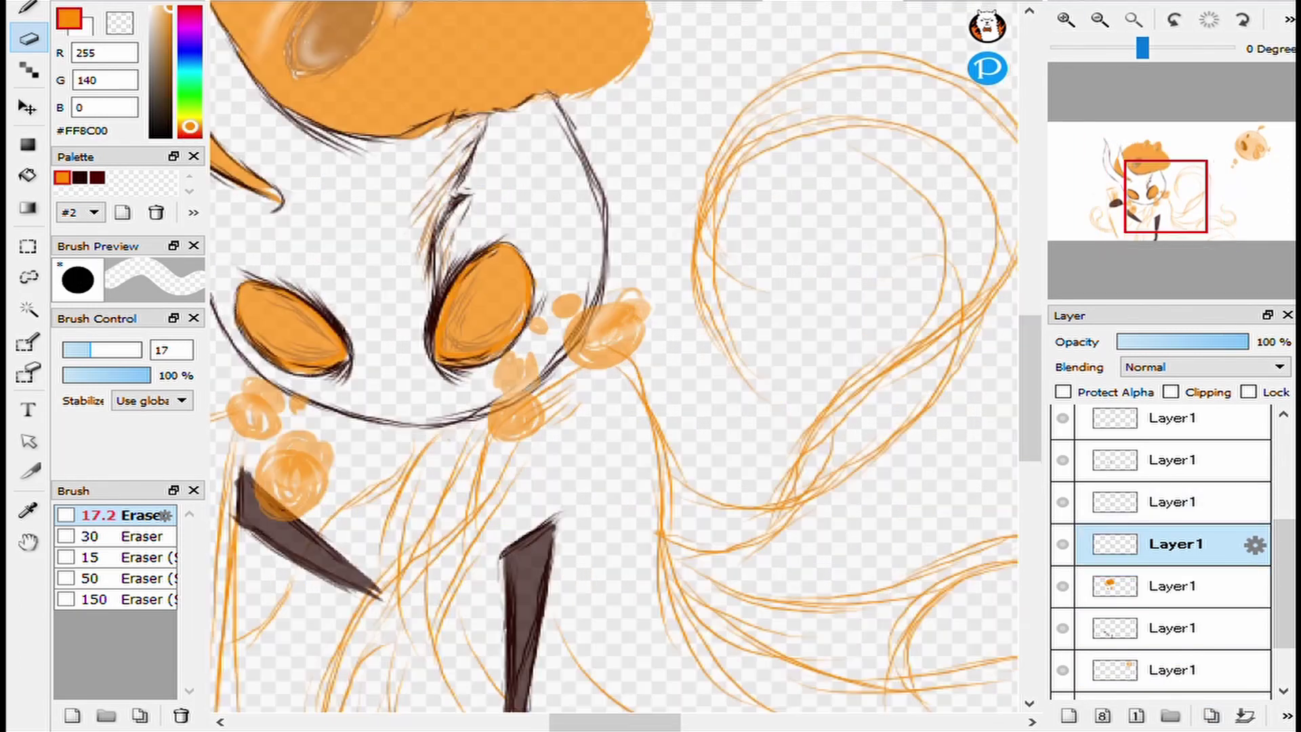
Redraw the creature's bumps, snout and mouth crease in orange with the size 2 pen, erasing stray outline strokes.
{"action": "left_click", "coordinate": [136, 515]}
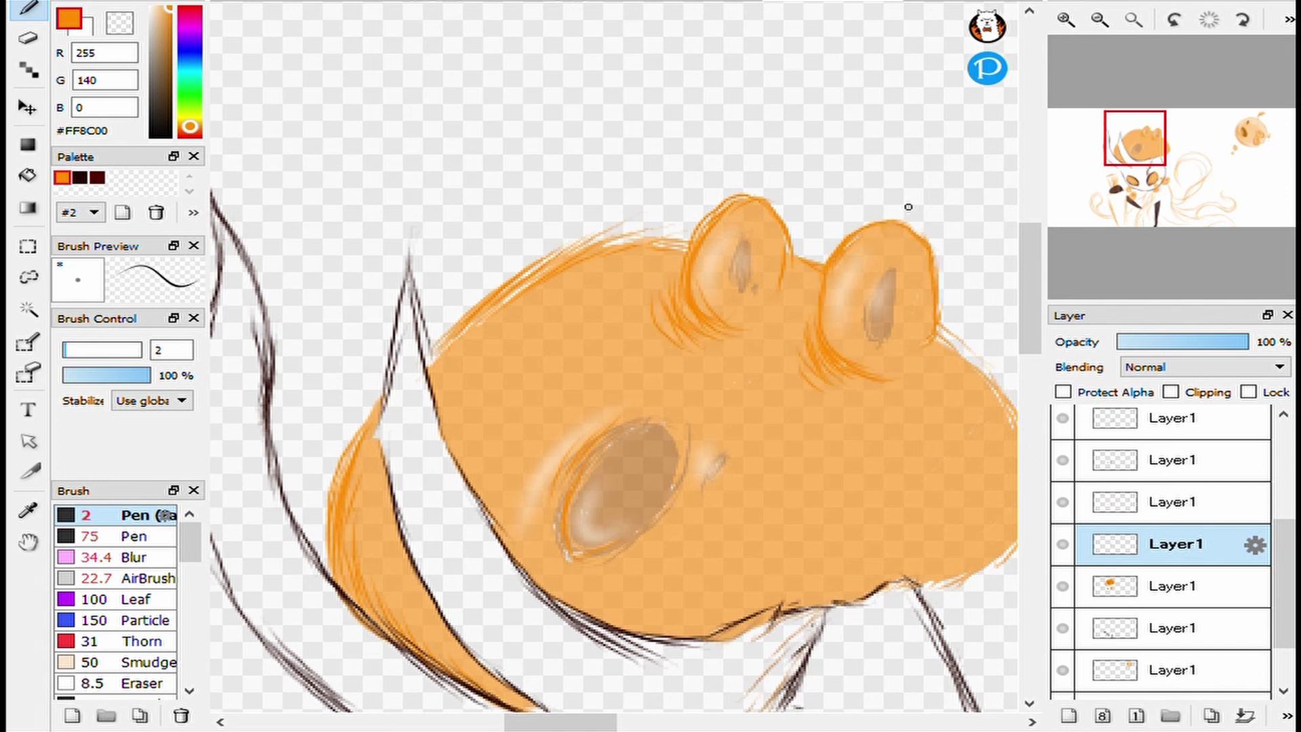
{"action": "left_click_drag", "start_coordinate": [909, 207], "coordinate": [688, 261]}
{"action": "key", "text": "e"}
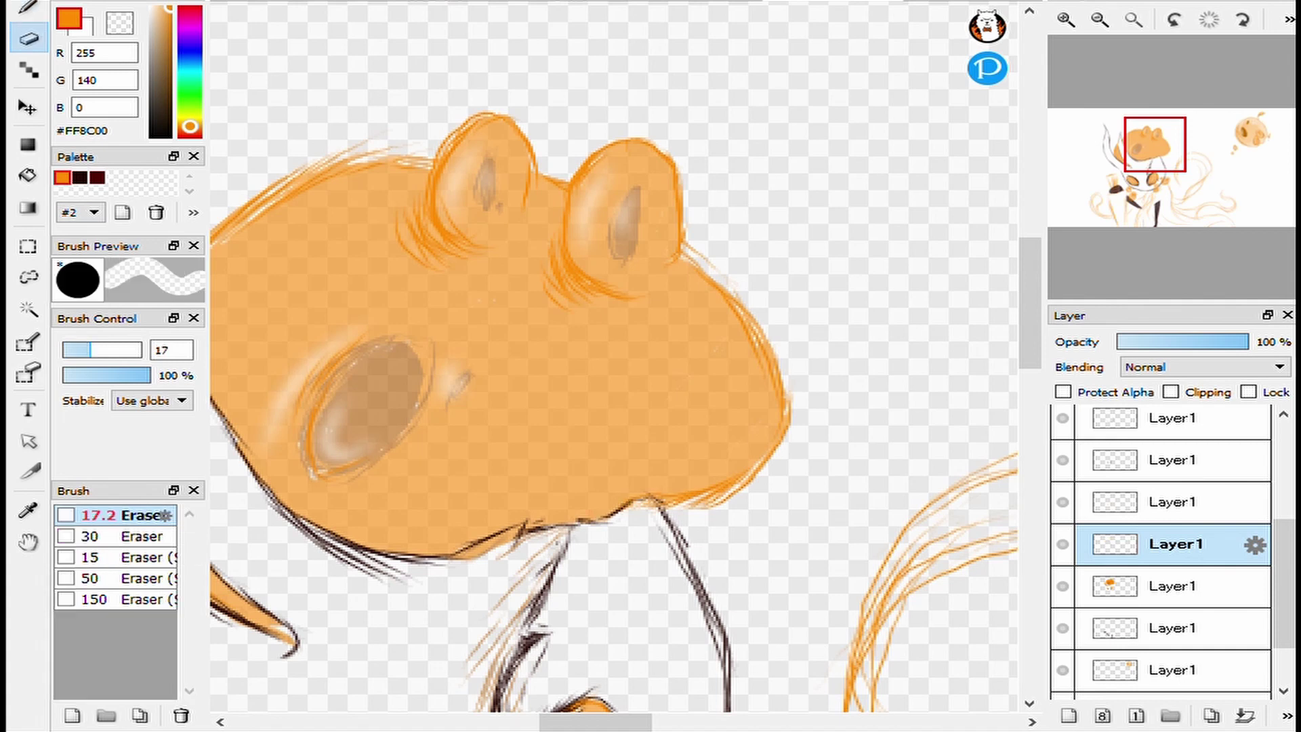
{"action": "left_click_drag", "start_coordinate": [816, 561], "coordinate": [1010, 479]}
{"action": "key", "text": "b"}
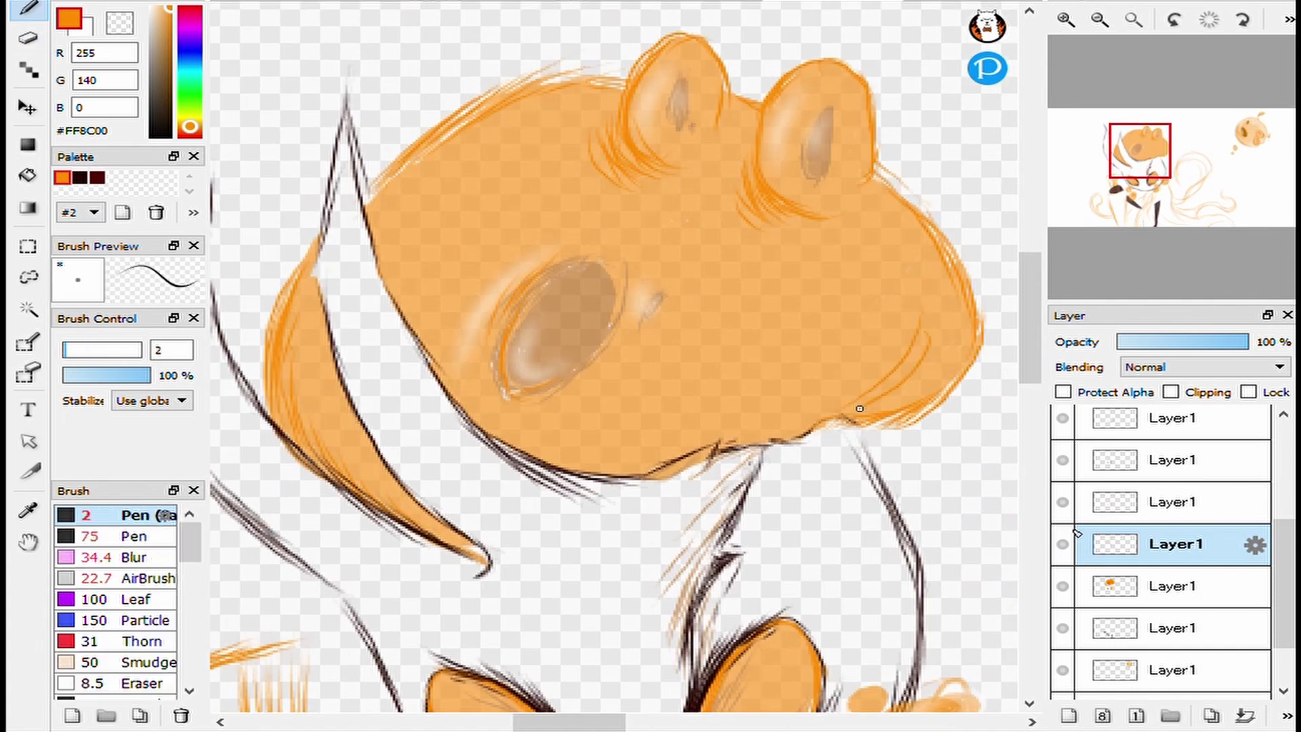
{"action": "scroll", "coordinate": [864, 584], "scroll_direction": "down", "scroll_amount": 5}
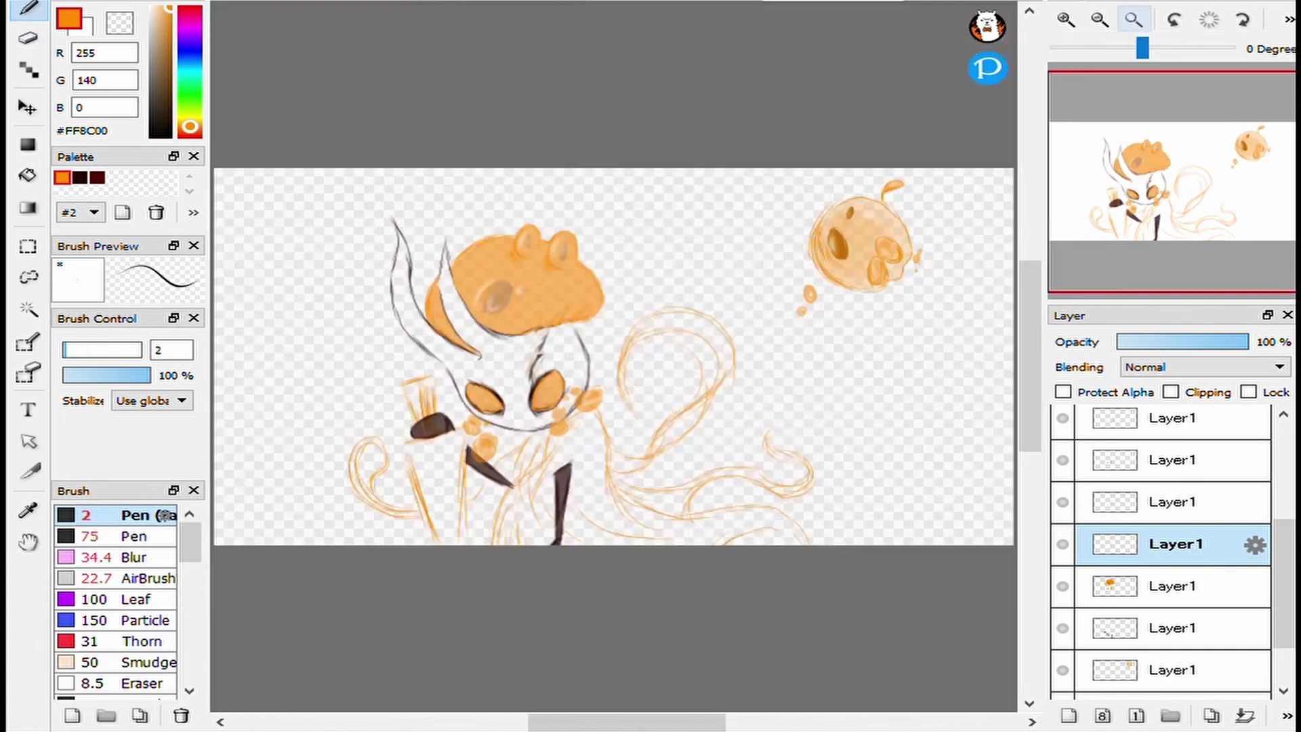
Outline the creature's dark facial spots in dark red #540000 with the size 2 pen.
{"action": "scroll", "coordinate": [864, 585], "scroll_direction": "up", "scroll_amount": 3}
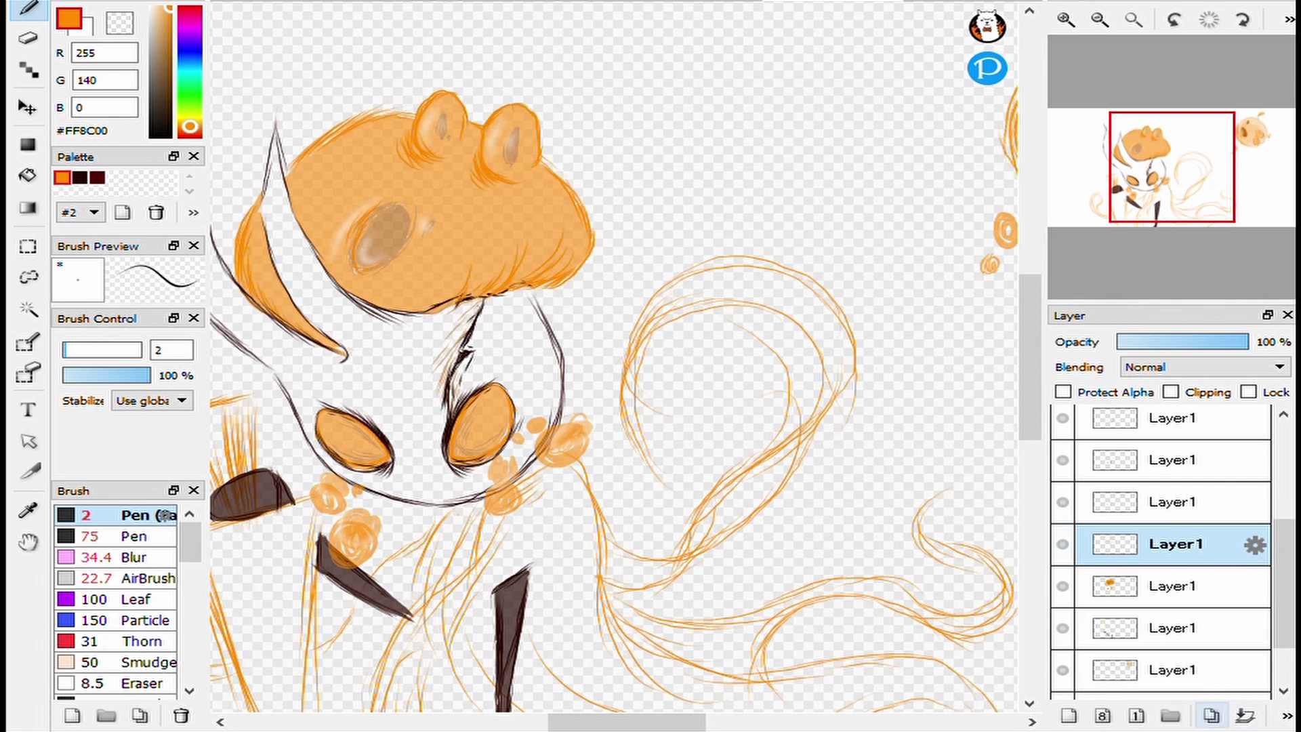
{"action": "left_click", "coordinate": [97, 178]}
{"action": "scroll", "coordinate": [639, 614], "scroll_direction": "up", "scroll_amount": 5}
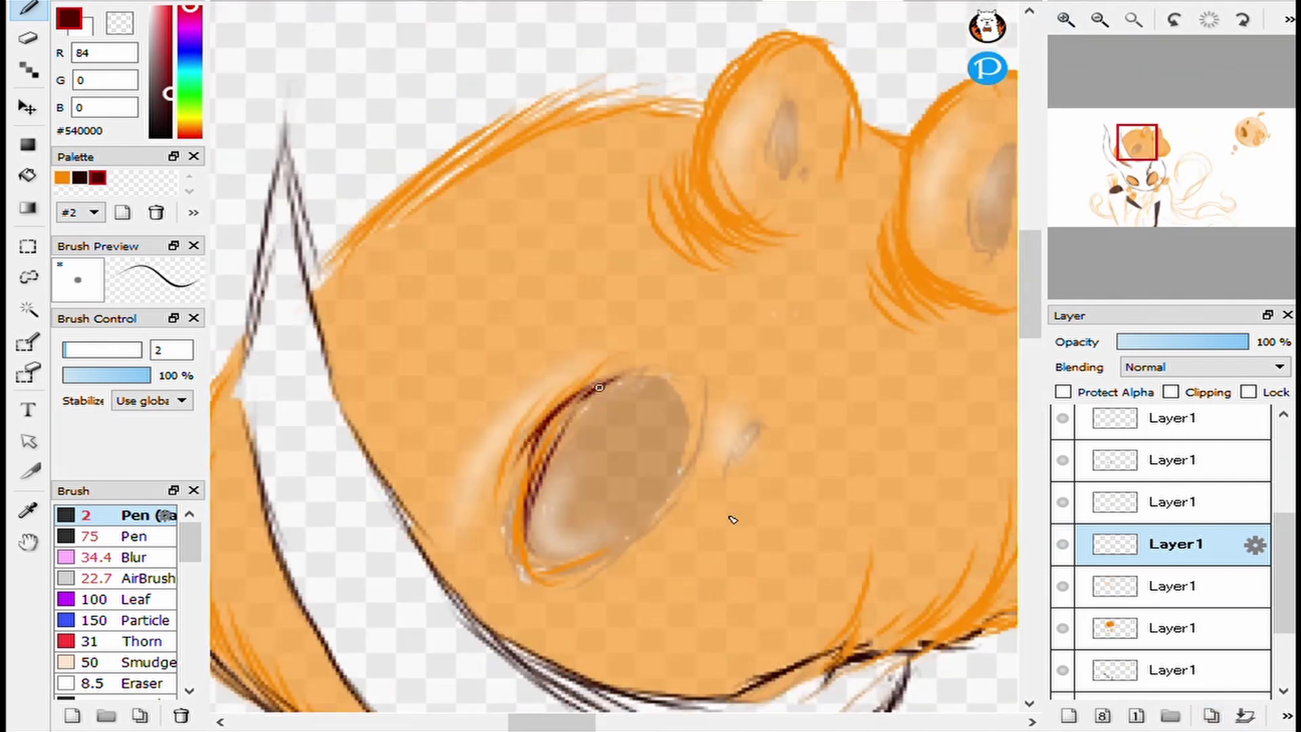
{"action": "mouse_move", "coordinate": [793, 115]}
{"action": "left_mouse_down"}
{"action": "mouse_move", "coordinate": [804, 174]}
{"action": "mouse_move", "coordinate": [292, 302]}
{"action": "left_mouse_up"}
{"action": "left_click_drag", "start_coordinate": [274, 305], "coordinate": [304, 312]}
{"action": "scroll", "coordinate": [497, 352], "scroll_direction": "down", "scroll_amount": 5}
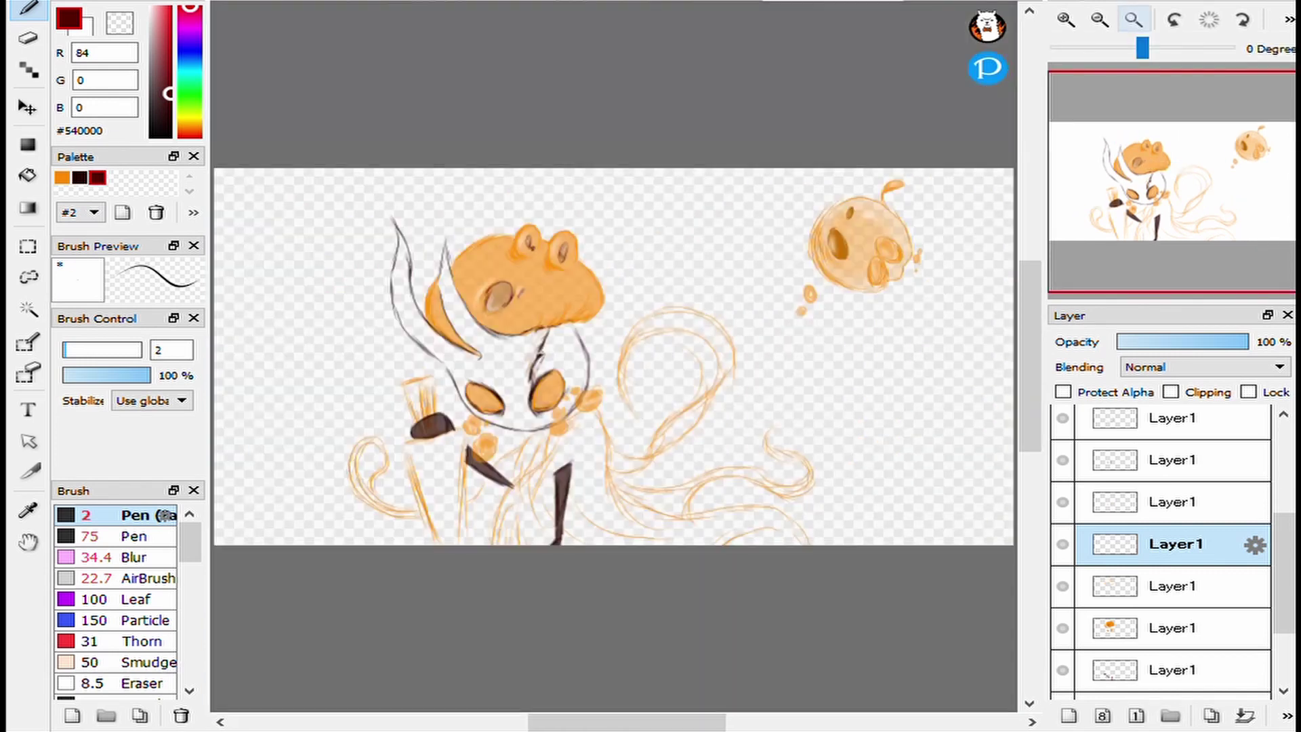
Outline the round orange head's two dark eye holes in dark red with the size 2 pen.
{"action": "scroll", "coordinate": [813, 237], "scroll_direction": "up", "scroll_amount": 6}
{"action": "left_click_drag", "start_coordinate": [521, 216], "coordinate": [597, 358]}
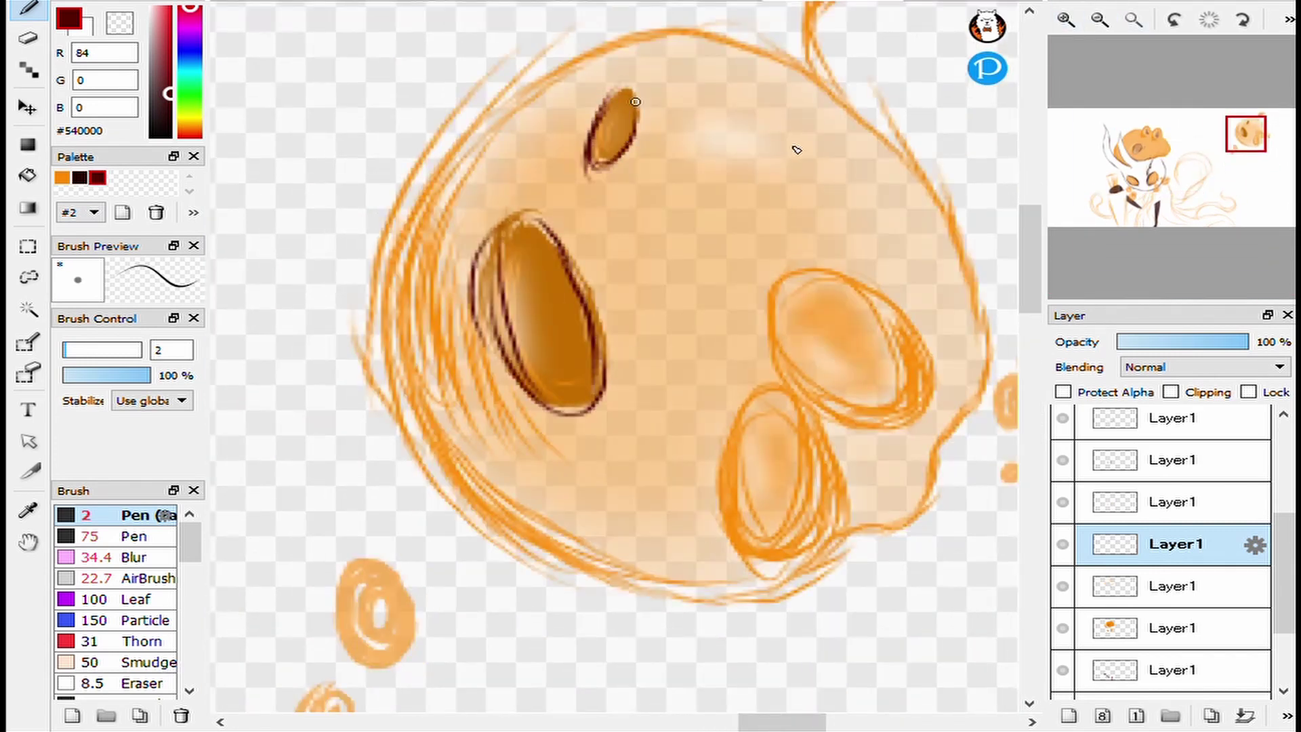
{"action": "left_click_drag", "start_coordinate": [636, 102], "coordinate": [641, 139]}
{"action": "scroll", "coordinate": [651, 203], "scroll_direction": "down", "scroll_amount": 3}
{"action": "scroll", "coordinate": [680, 306], "scroll_direction": "up", "scroll_amount": 2}
{"action": "scroll", "coordinate": [828, 262], "scroll_direction": "down", "scroll_amount": 5}
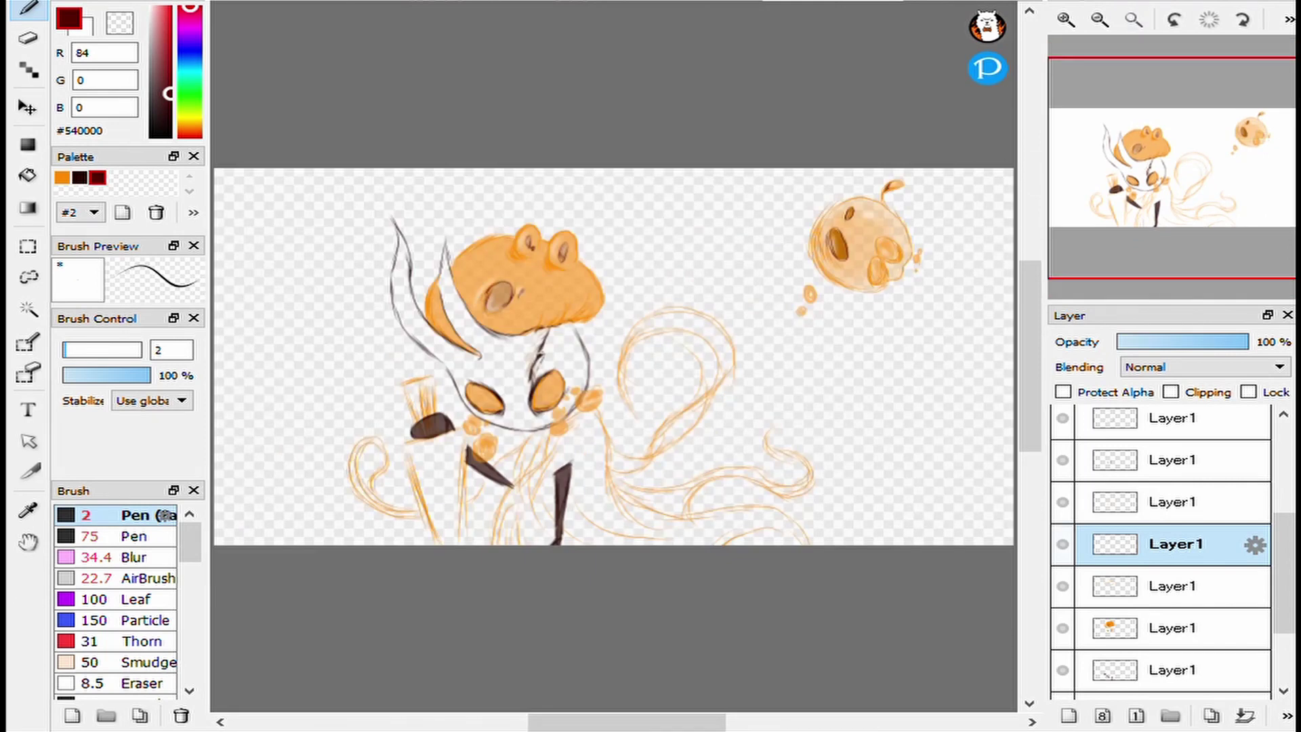
Toggle the visibility of the creature's line layers to identify them, and select the layer directly above the orange fill.
{"action": "key", "text": "e"}
{"action": "key", "text": "b"}
{"action": "scroll", "coordinate": [561, 384], "scroll_direction": "up", "scroll_amount": 4}
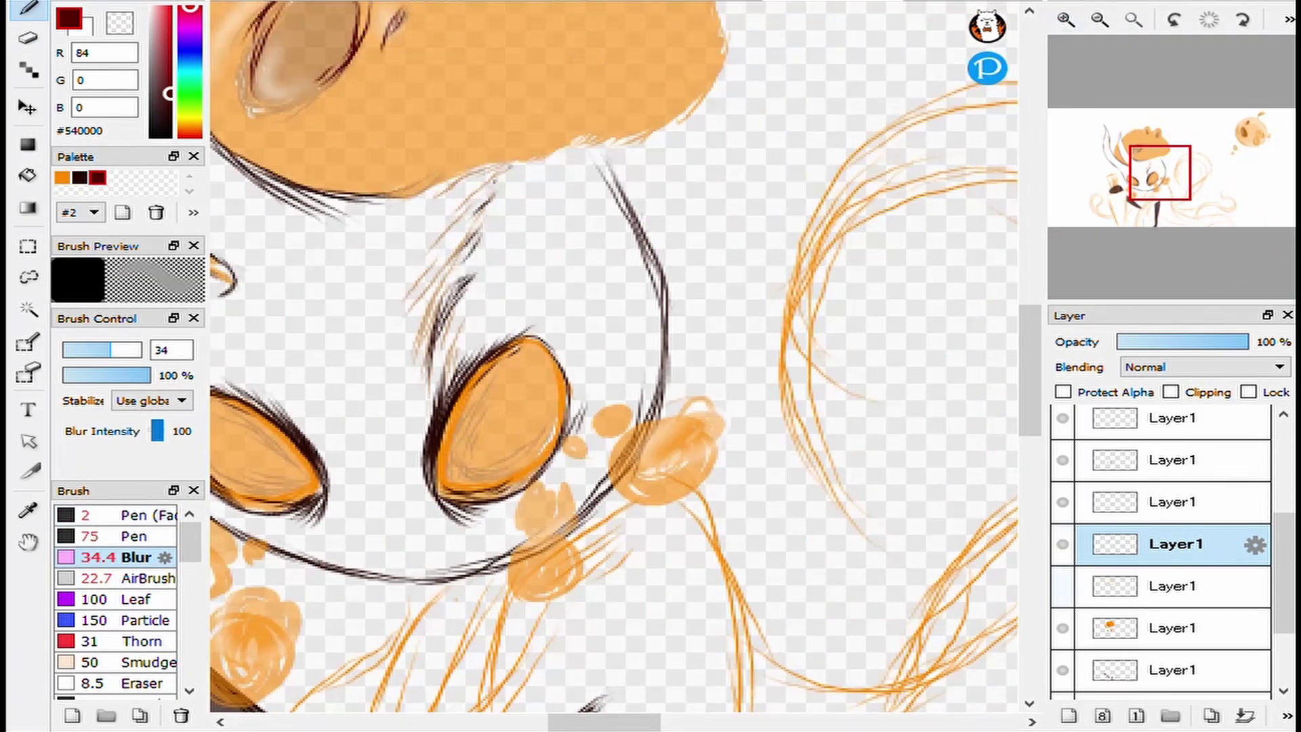
{"action": "left_click", "coordinate": [1173, 586]}
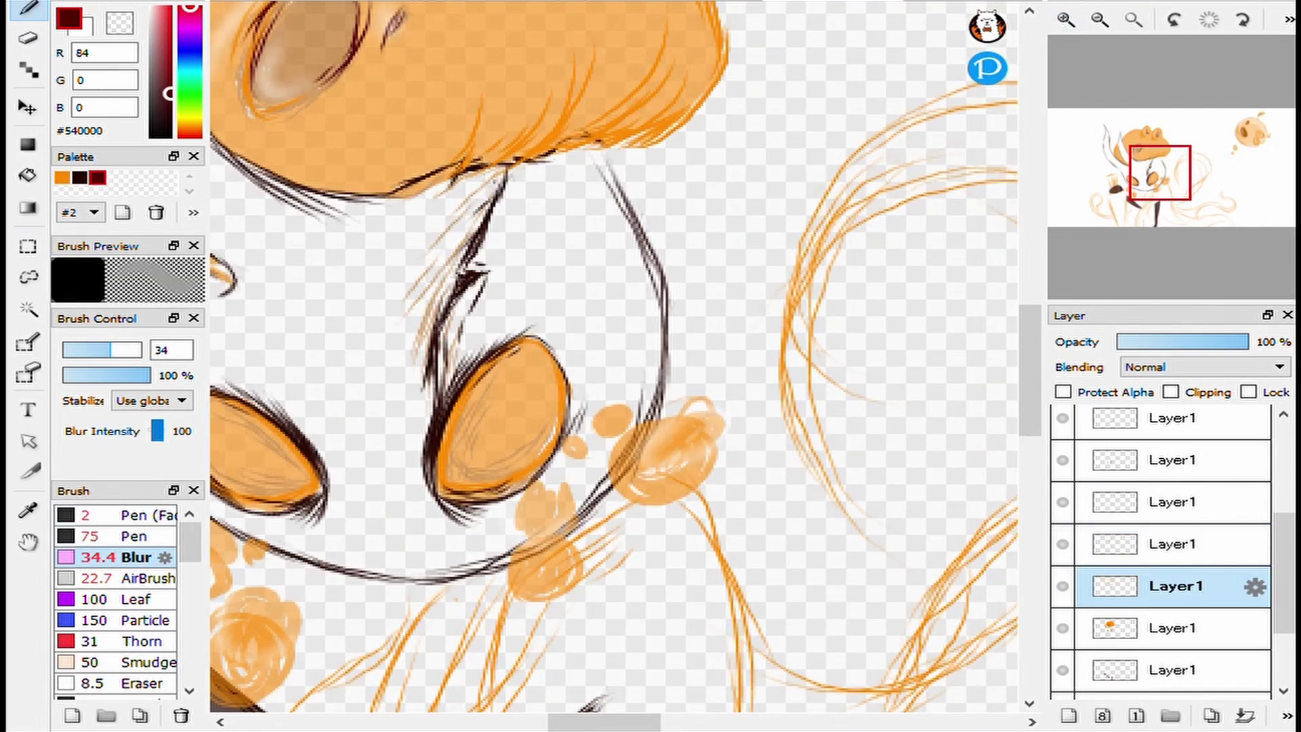
{"action": "scroll", "coordinate": [610, 366], "scroll_direction": "up", "scroll_amount": 1}
{"action": "left_click", "coordinate": [1063, 585]}
{"action": "left_click", "coordinate": [1173, 628]}
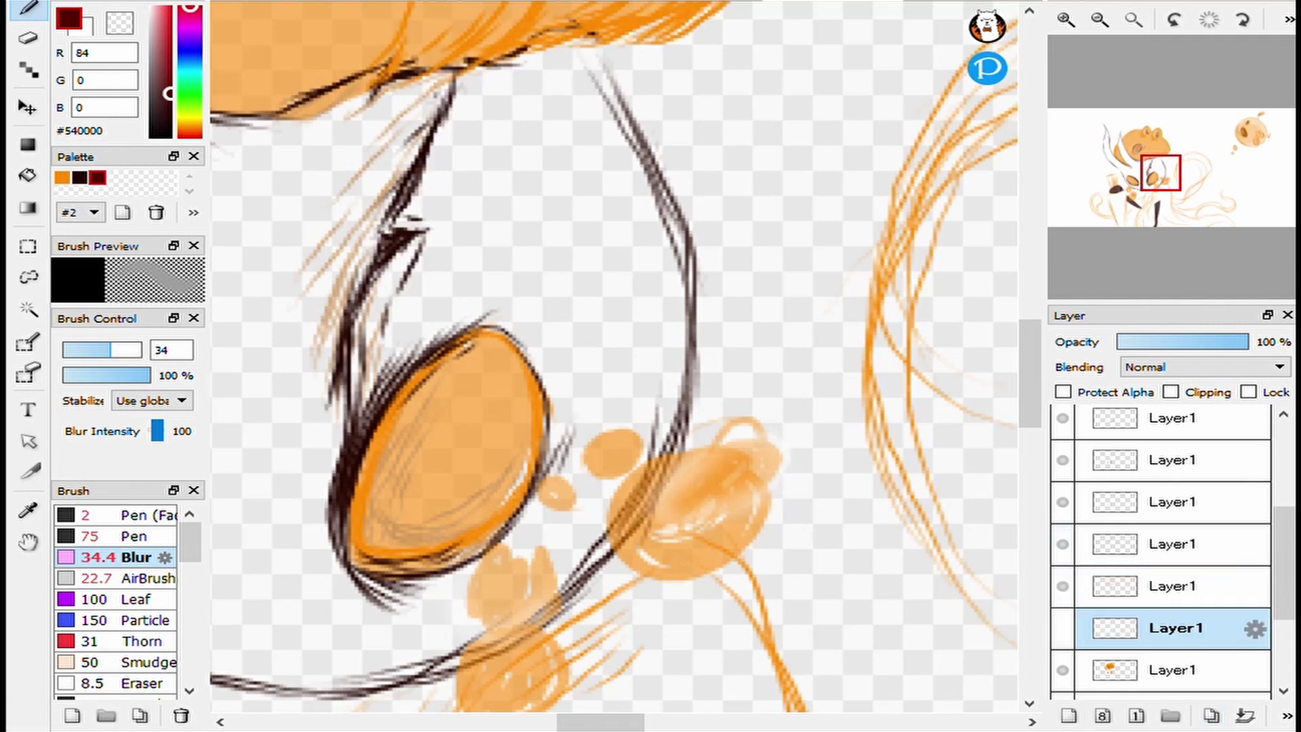
{"action": "left_click", "coordinate": [1063, 628]}
Shade the insides of both orange eyes in dark red with the AirBrush at size 22 and 1% opacity.
{"action": "left_click", "coordinate": [122, 578]}
{"action": "mouse_move", "coordinate": [386, 542]}
{"action": "left_mouse_down"}
{"action": "mouse_move", "coordinate": [416, 532]}
{"action": "mouse_move", "coordinate": [441, 475]}
{"action": "left_mouse_up"}
{"action": "scroll", "coordinate": [585, 374], "scroll_direction": "down", "scroll_amount": 5}
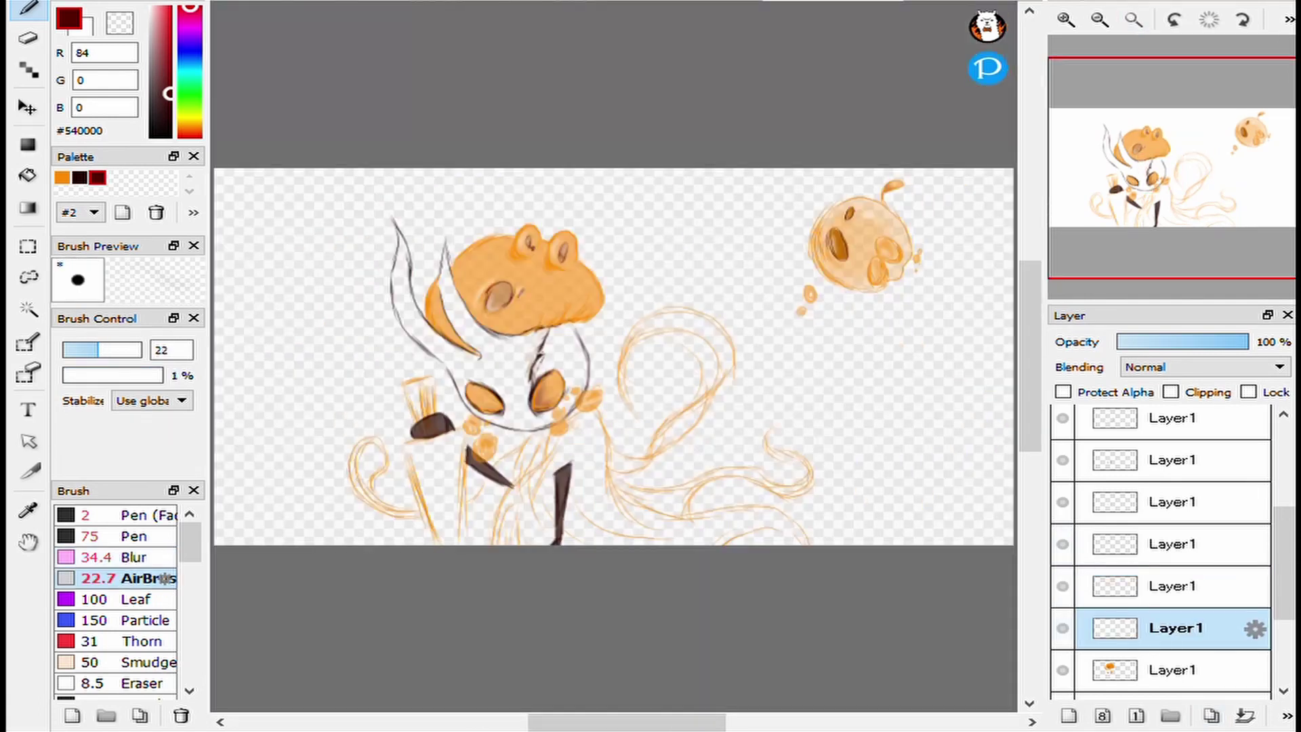
{"action": "scroll", "coordinate": [495, 420], "scroll_direction": "up", "scroll_amount": 5}
{"action": "mouse_move", "coordinate": [542, 468]}
{"action": "left_mouse_down"}
{"action": "mouse_move", "coordinate": [496, 429]}
{"action": "mouse_move", "coordinate": [519, 457]}
{"action": "mouse_move", "coordinate": [503, 384]}
{"action": "left_mouse_up"}
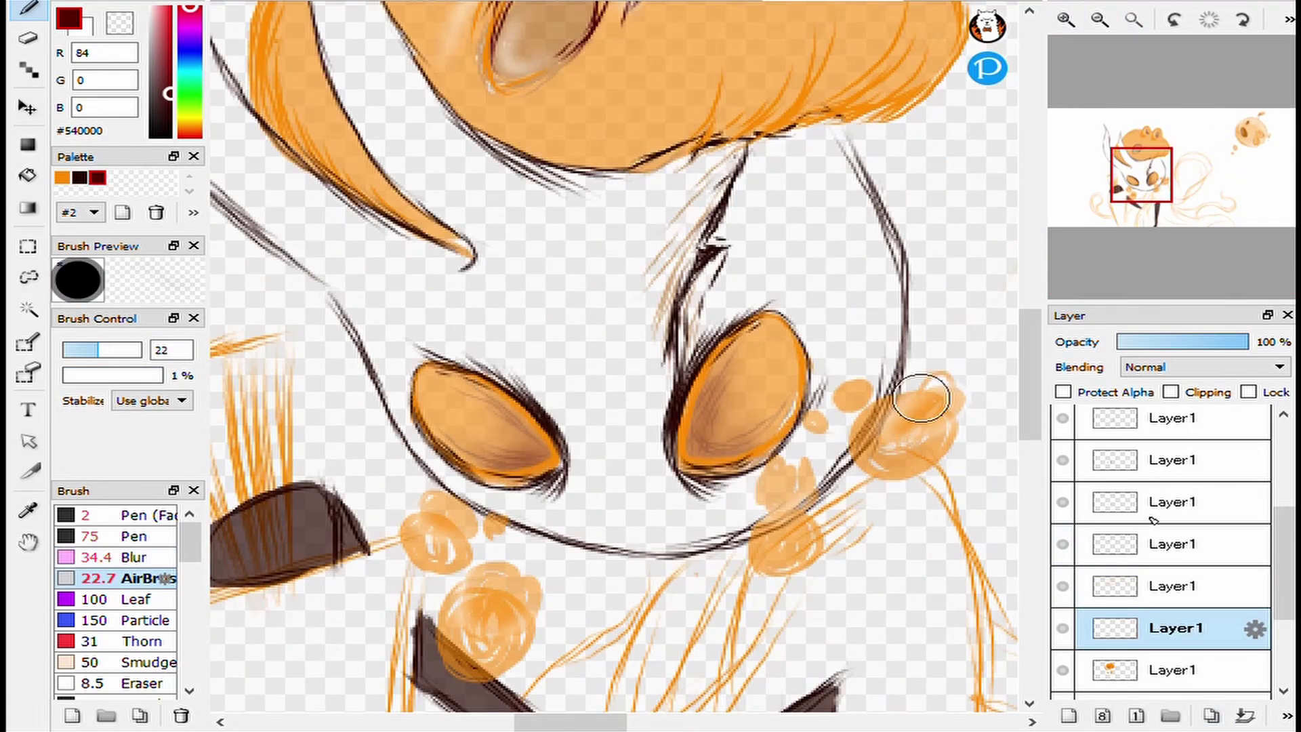
Airbrush dark red shading onto the creature's large facial spot and two head bumps, and set the Blur brush to size 81.
{"action": "scroll", "coordinate": [818, 437], "scroll_direction": "down", "scroll_amount": 5}
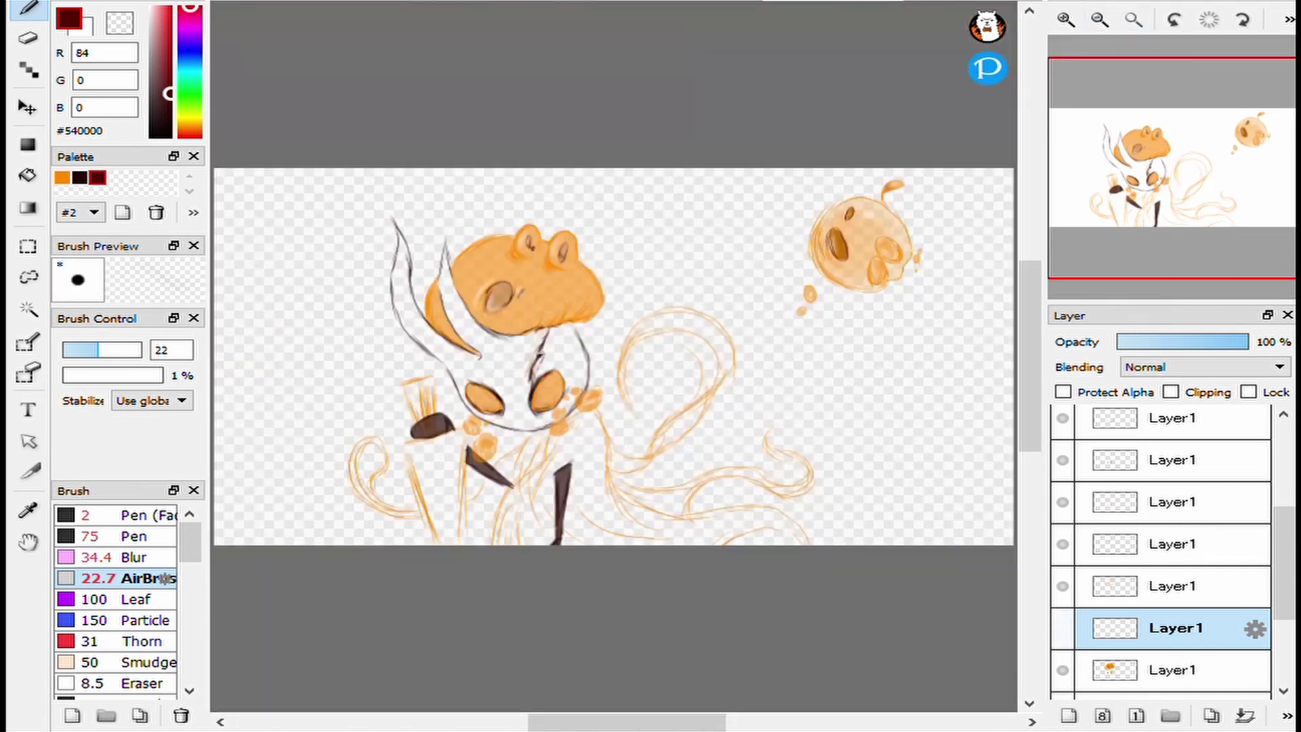
{"action": "scroll", "coordinate": [700, 525], "scroll_direction": "up", "scroll_amount": 5}
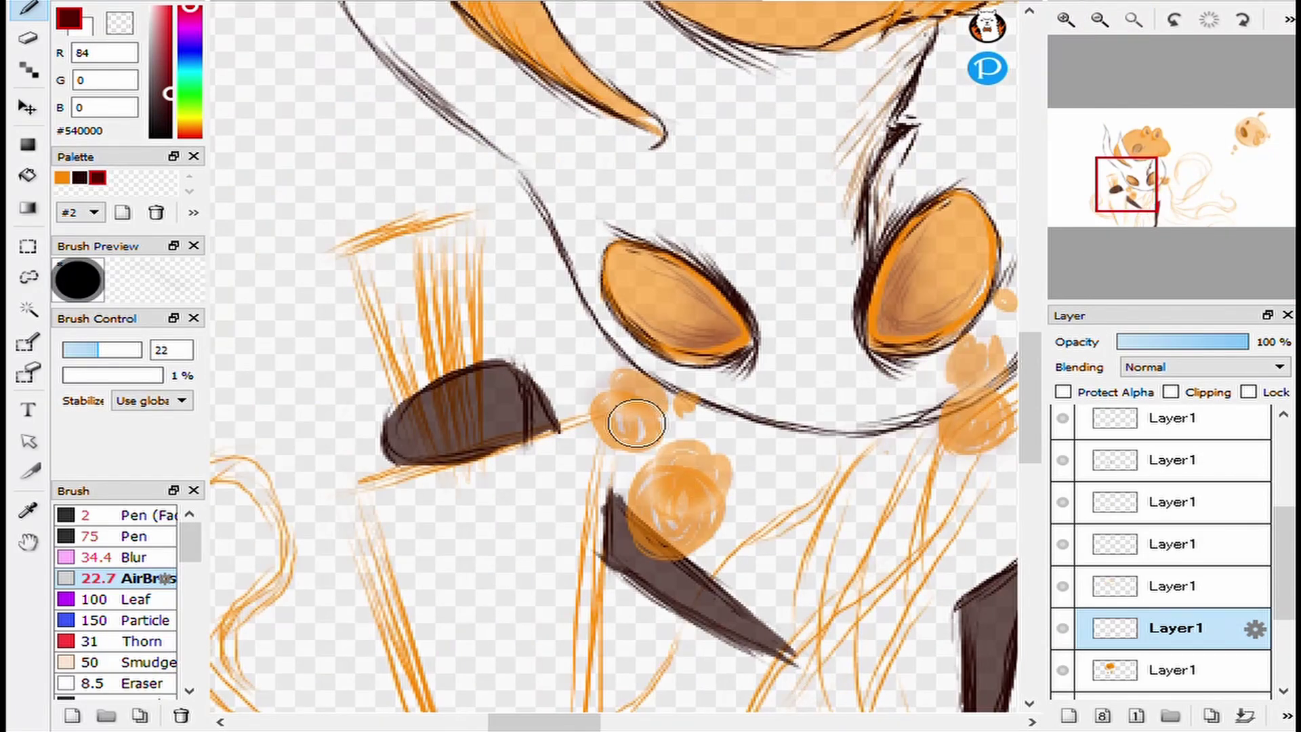
{"action": "scroll", "coordinate": [645, 369], "scroll_direction": "down", "scroll_amount": 5}
{"action": "scroll", "coordinate": [645, 369], "scroll_direction": "up", "scroll_amount": 5}
{"action": "mouse_move", "coordinate": [650, 372]}
{"action": "left_mouse_down"}
{"action": "mouse_move", "coordinate": [672, 281]}
{"action": "mouse_move", "coordinate": [683, 295]}
{"action": "mouse_move", "coordinate": [611, 339]}
{"action": "left_mouse_up"}
{"action": "scroll", "coordinate": [610, 339], "scroll_direction": "down", "scroll_amount": 5}
{"action": "scroll", "coordinate": [610, 339], "scroll_direction": "up", "scroll_amount": 5}
{"action": "scroll", "coordinate": [833, 203], "scroll_direction": "down", "scroll_amount": 5}
{"action": "scroll", "coordinate": [834, 203], "scroll_direction": "up", "scroll_amount": 5}
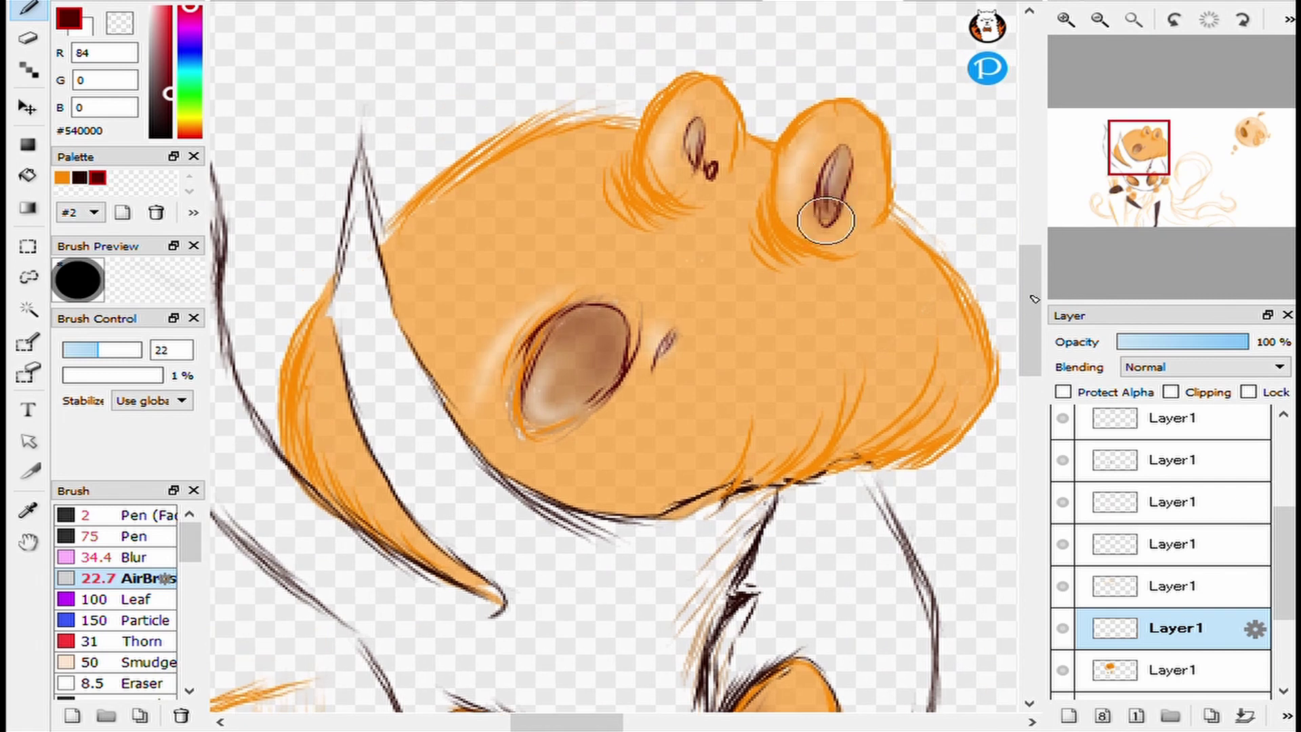
{"action": "mouse_move", "coordinate": [834, 204]}
{"action": "left_mouse_down"}
{"action": "mouse_move", "coordinate": [873, 195]}
{"action": "mouse_move", "coordinate": [794, 223]}
{"action": "mouse_move", "coordinate": [674, 177]}
{"action": "mouse_move", "coordinate": [727, 147]}
{"action": "mouse_move", "coordinate": [741, 101]}
{"action": "left_mouse_up"}
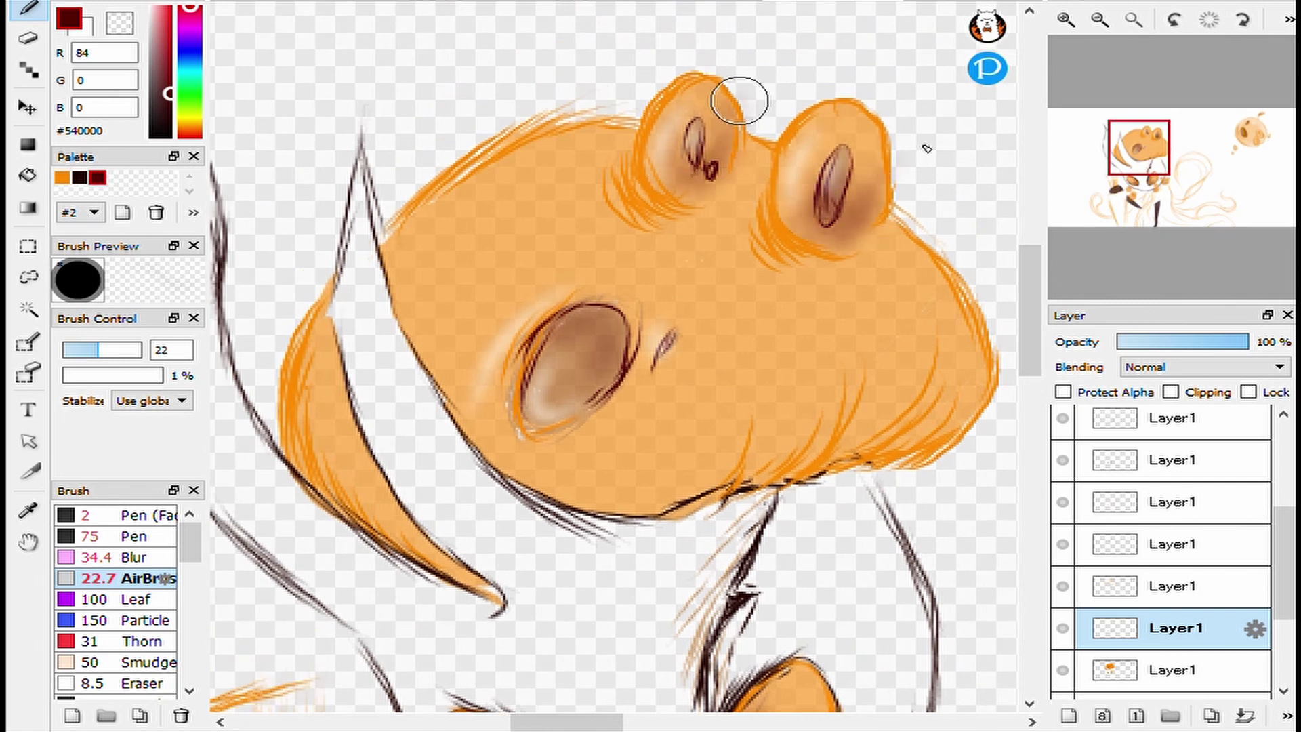
{"action": "key", "text": "b"}
{"action": "left_click", "coordinate": [1133, 19]}
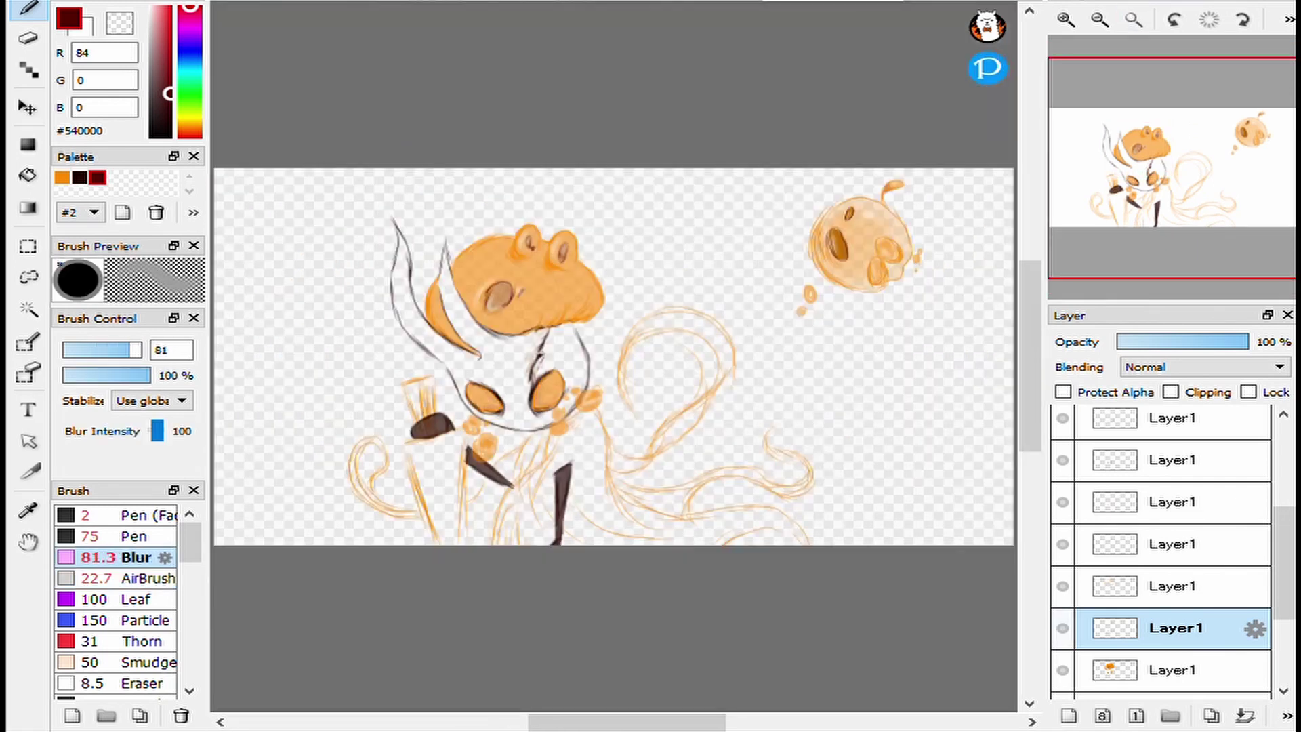
Select the topmost layer with the orange blob highlights and reduce its opacity to 67%.
{"action": "key", "text": "ctrl+plus"}
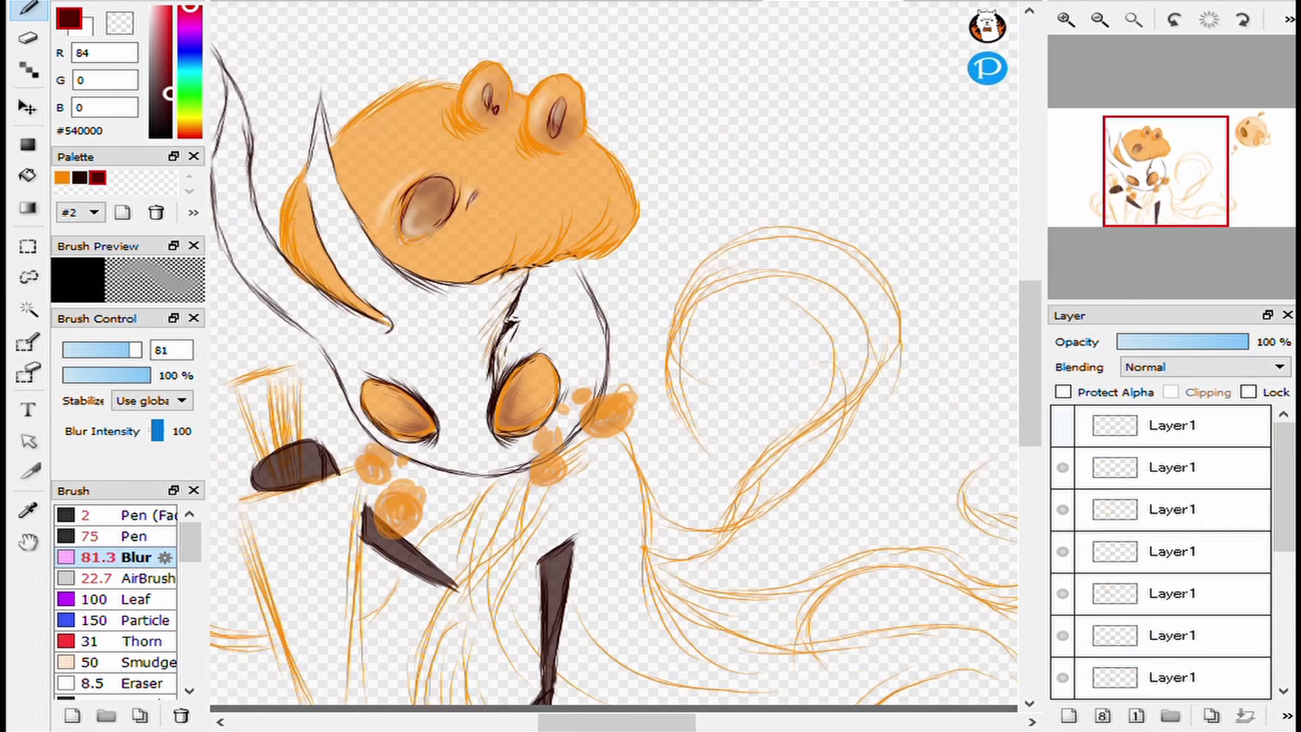
{"action": "left_click", "coordinate": [1173, 426]}
{"action": "left_click", "coordinate": [1247, 341]}
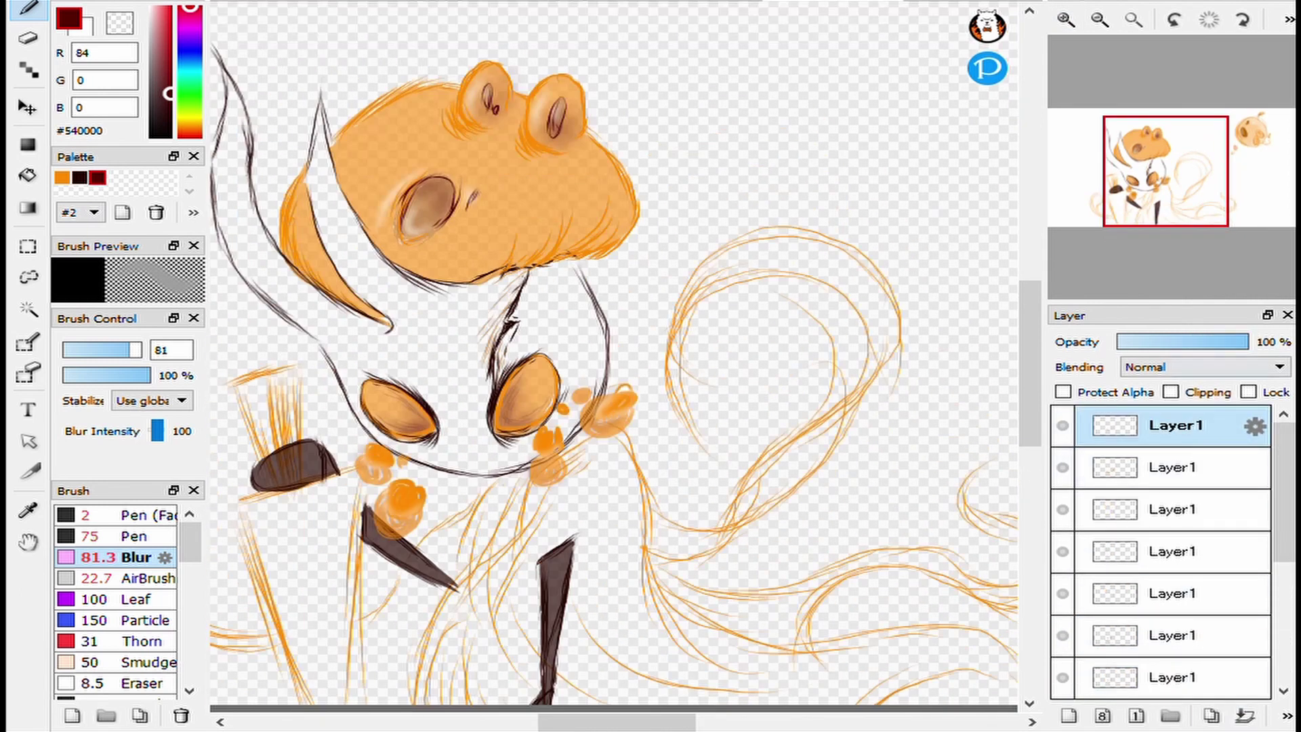
{"action": "mouse_move", "coordinate": [1249, 342]}
{"action": "left_mouse_down"}
{"action": "mouse_move", "coordinate": [1198, 342]}
{"action": "mouse_move", "coordinate": [1224, 342]}
{"action": "left_mouse_up"}
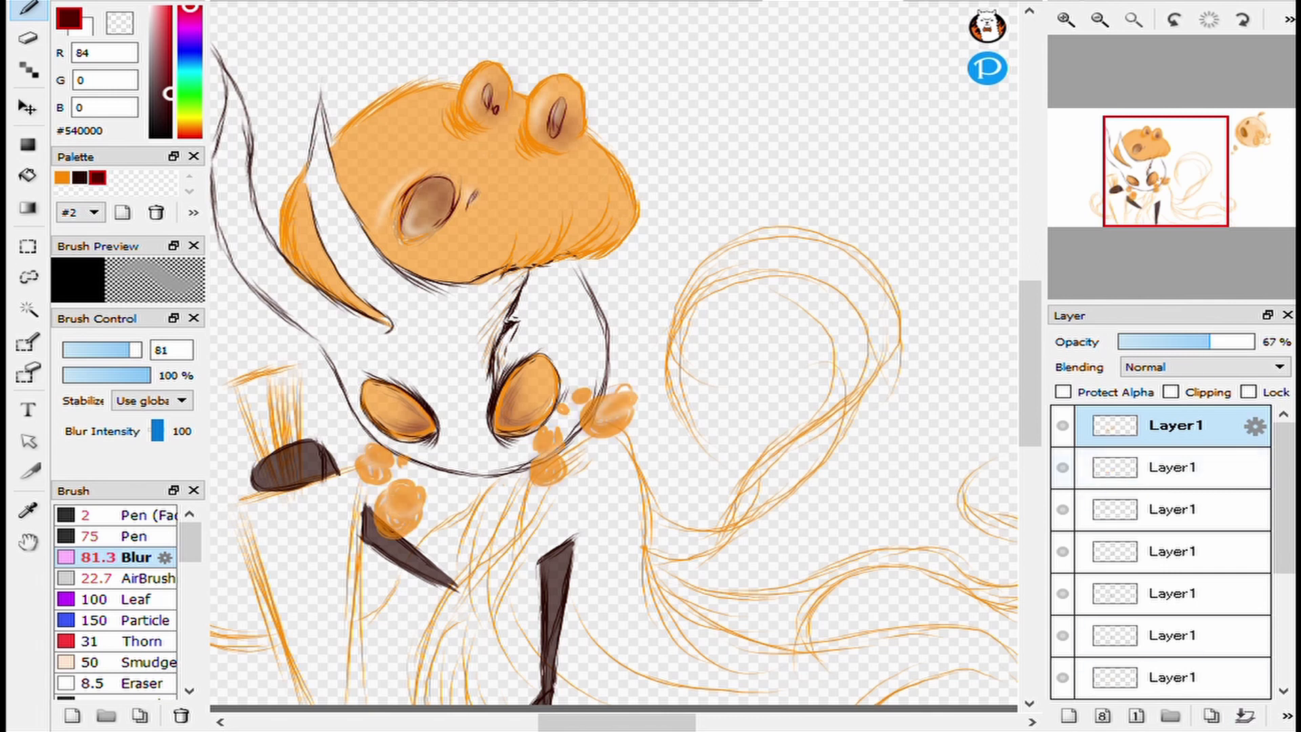
Merge the blob highlight layer and the small detail layers down into the layers beneath them.
{"action": "left_click", "coordinate": [1245, 716]}
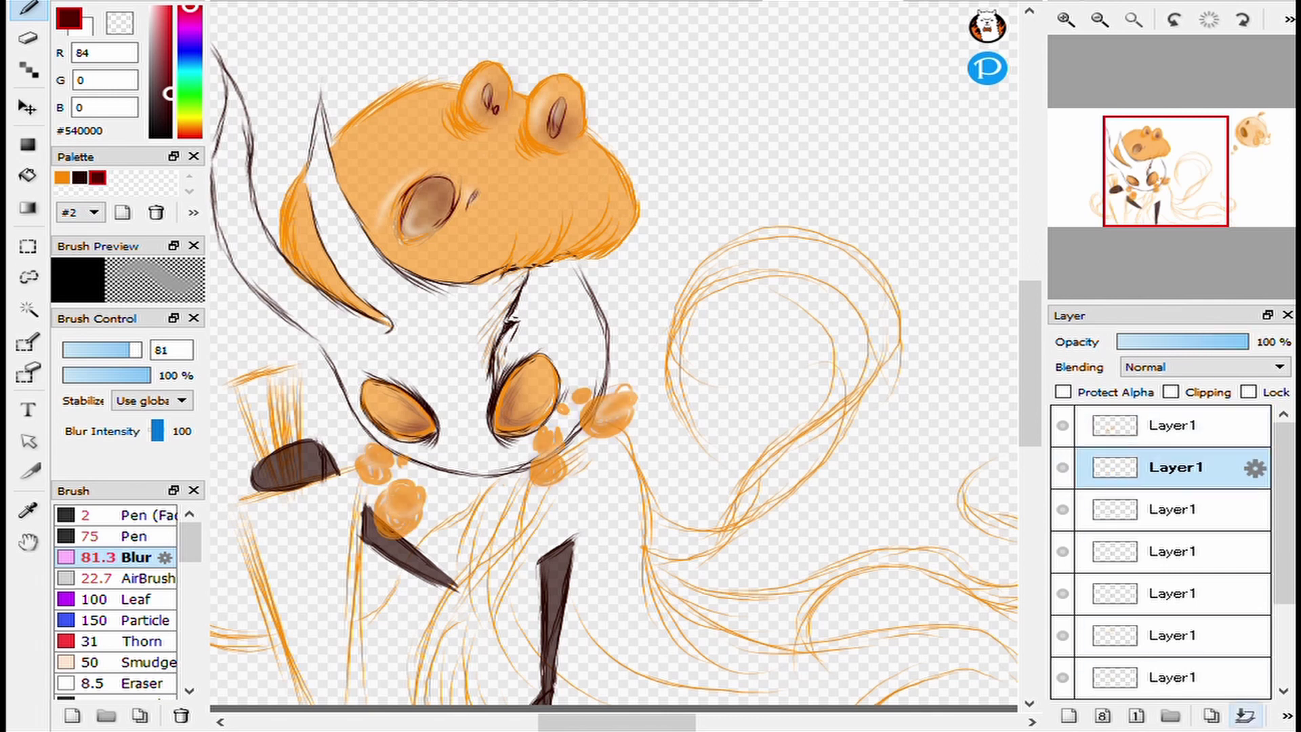
{"action": "left_click", "coordinate": [1245, 716]}
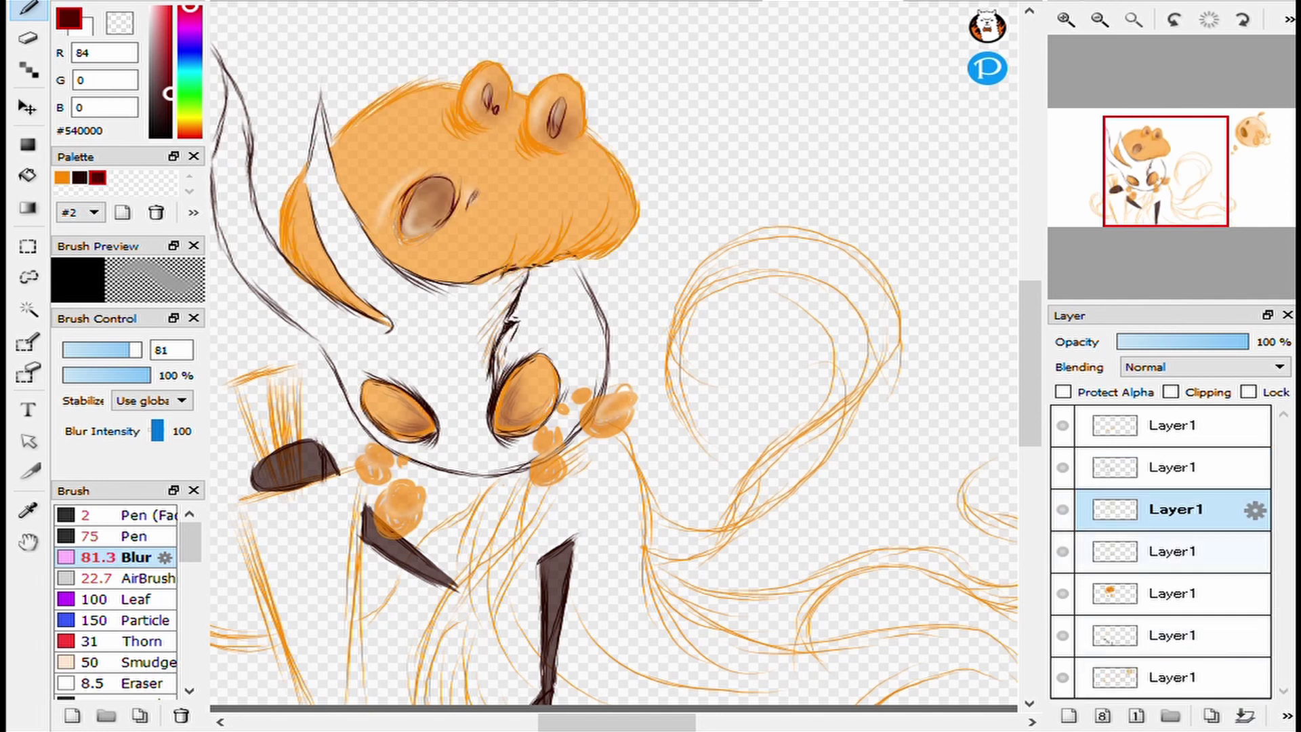
{"action": "left_click", "coordinate": [1245, 715]}
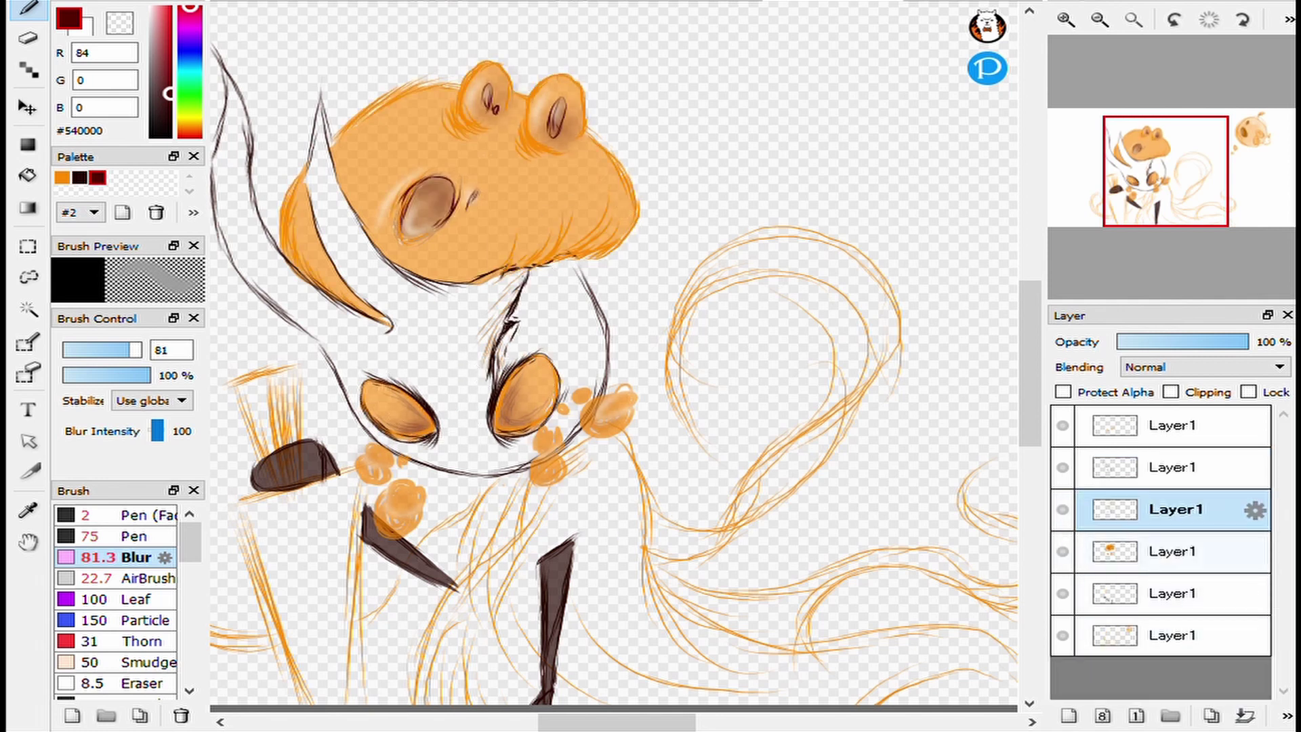
Erase the leftover sketch lines beside the round head's snout on the bottom layer with the size 17 eraser.
{"action": "left_click", "coordinate": [1134, 19]}
{"action": "scroll", "coordinate": [864, 244], "scroll_direction": "up", "scroll_amount": 2}
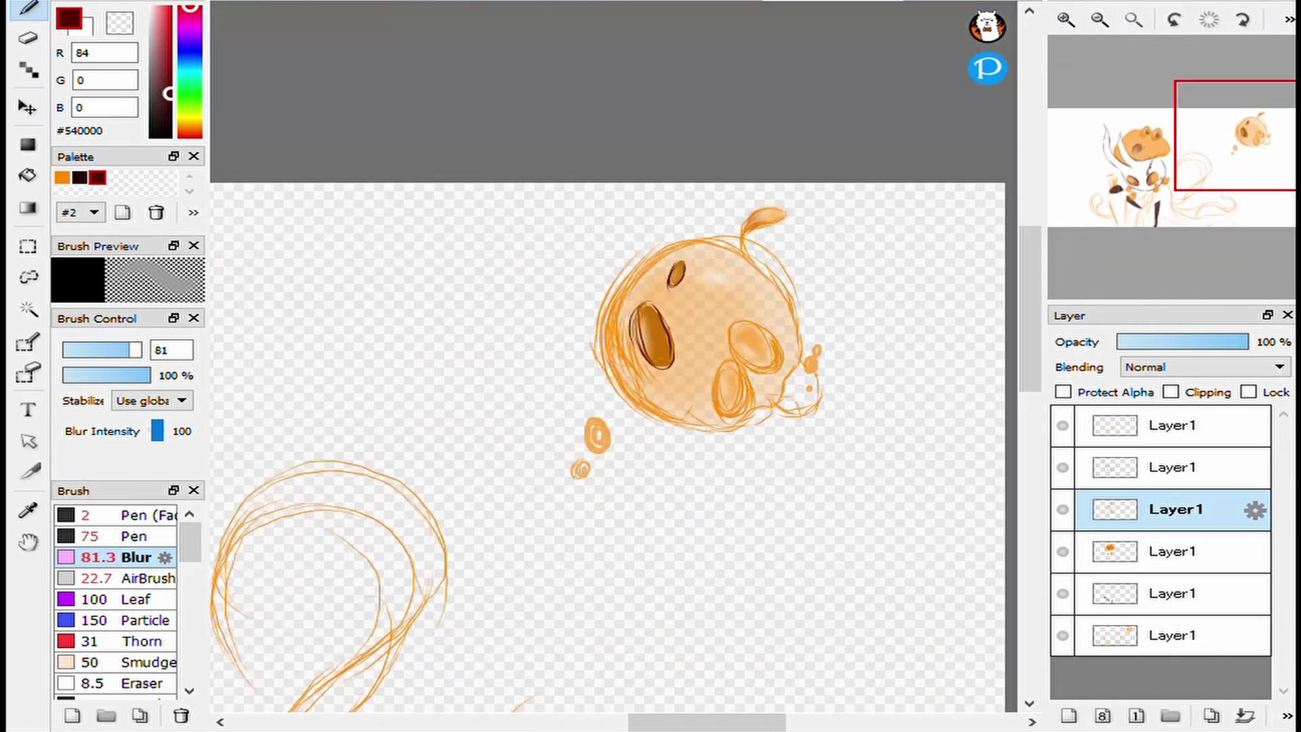
{"action": "key", "text": "e"}
{"action": "left_click", "coordinate": [1172, 635]}
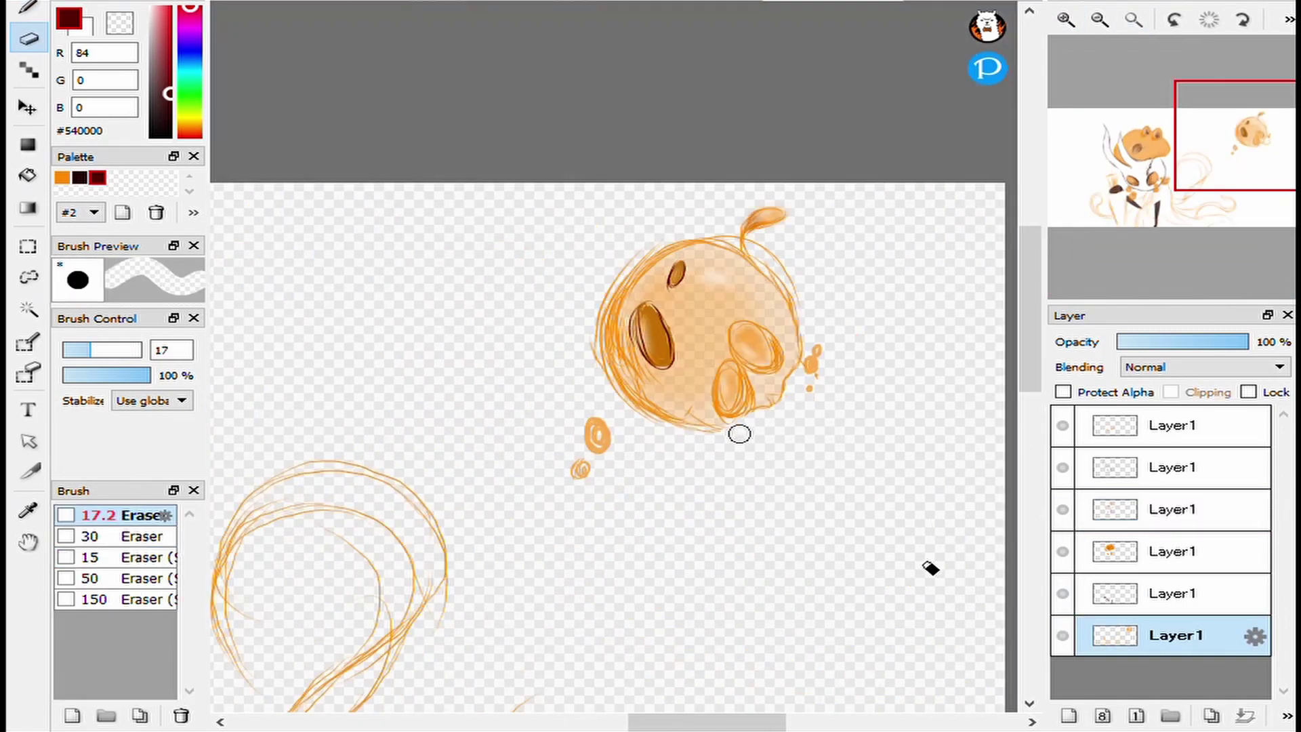
{"action": "scroll", "coordinate": [739, 434], "scroll_direction": "down", "scroll_amount": 3}
On an empty layer above the dark arm shapes, ink the cloak's folded edge in dark blue #090027 with the size 5 pen.
{"action": "scroll", "coordinate": [739, 434], "scroll_direction": "up", "scroll_amount": 4}
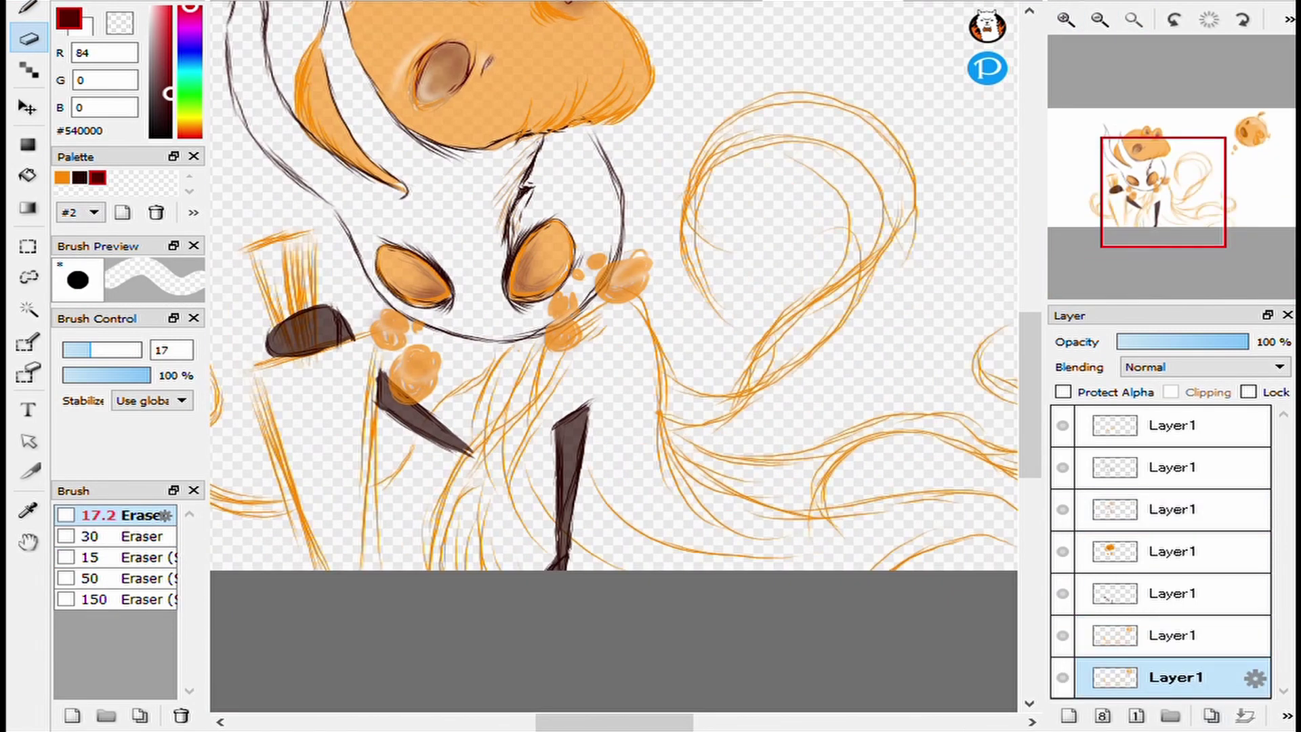
{"action": "left_click", "coordinate": [190, 43]}
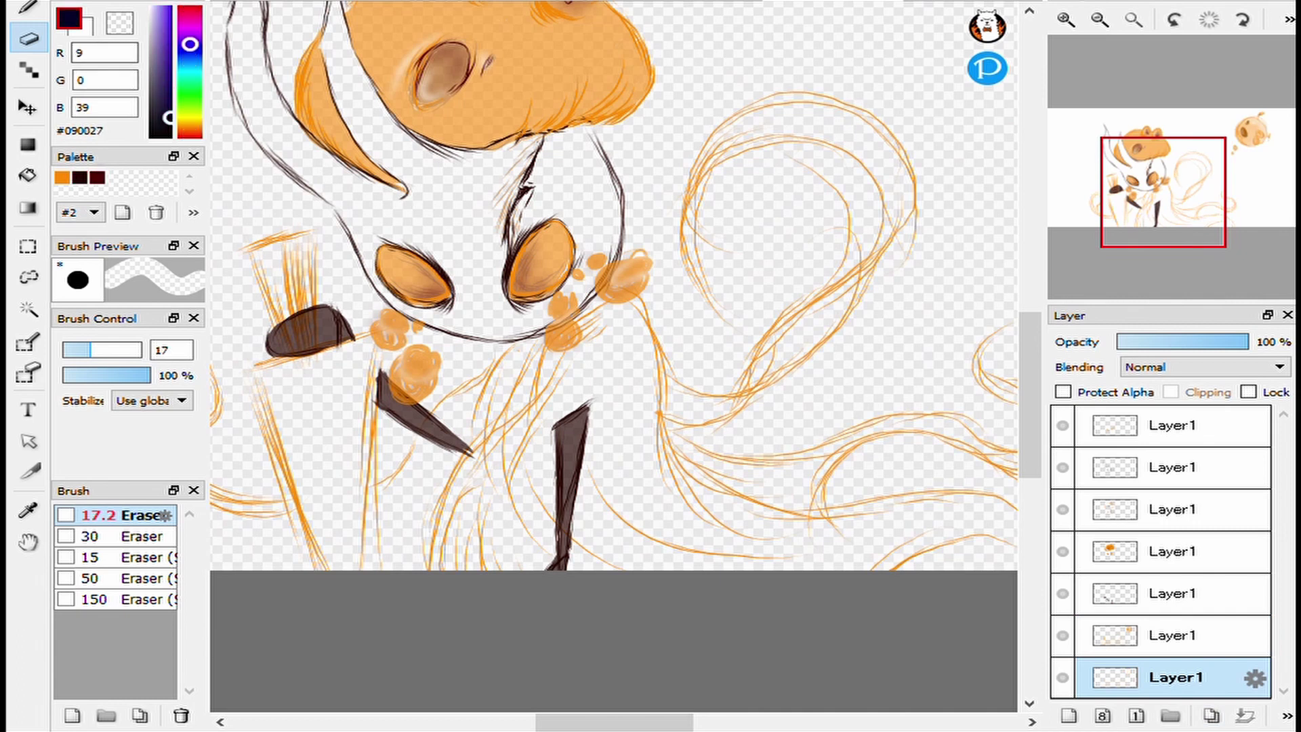
{"action": "key", "text": "b"}
{"action": "scroll", "coordinate": [614, 285], "scroll_direction": "up", "scroll_amount": 2}
{"action": "left_click", "coordinate": [1176, 635]}
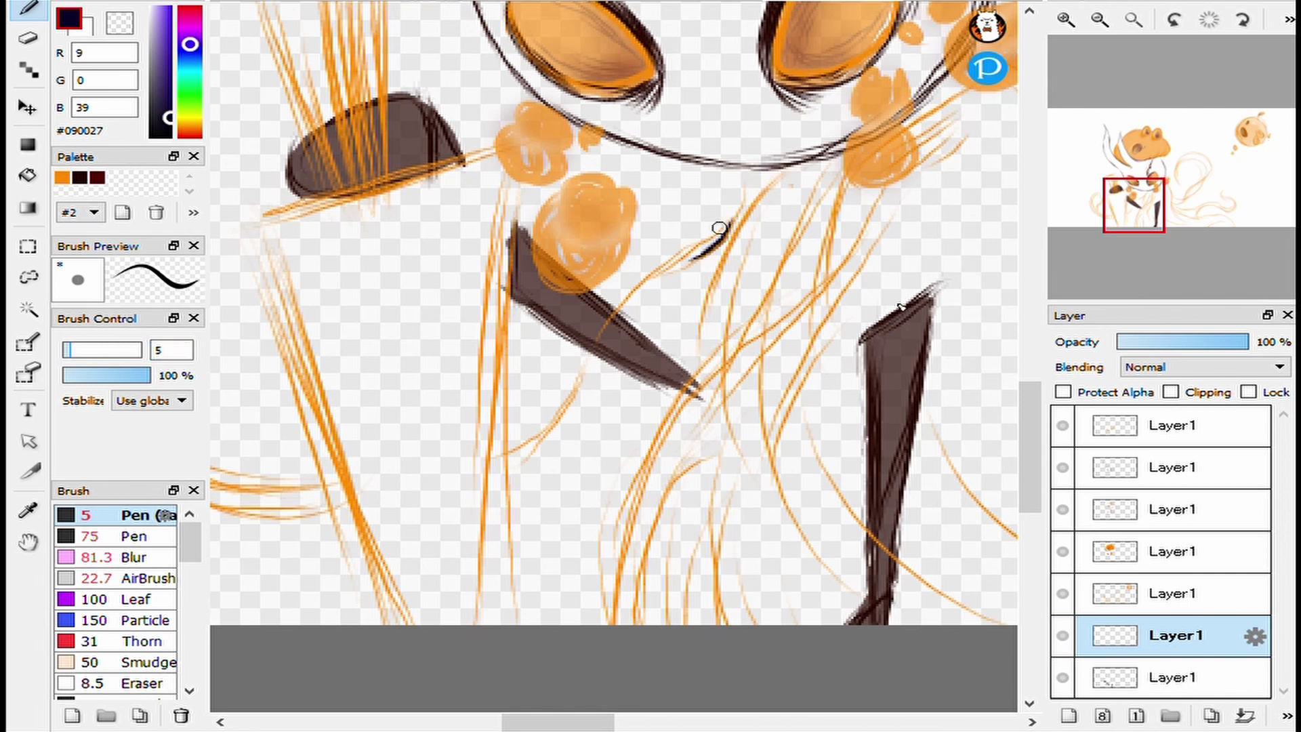
{"action": "left_click_drag", "start_coordinate": [577, 396], "coordinate": [495, 454]}
{"action": "left_click_drag", "start_coordinate": [613, 408], "coordinate": [850, 354]}
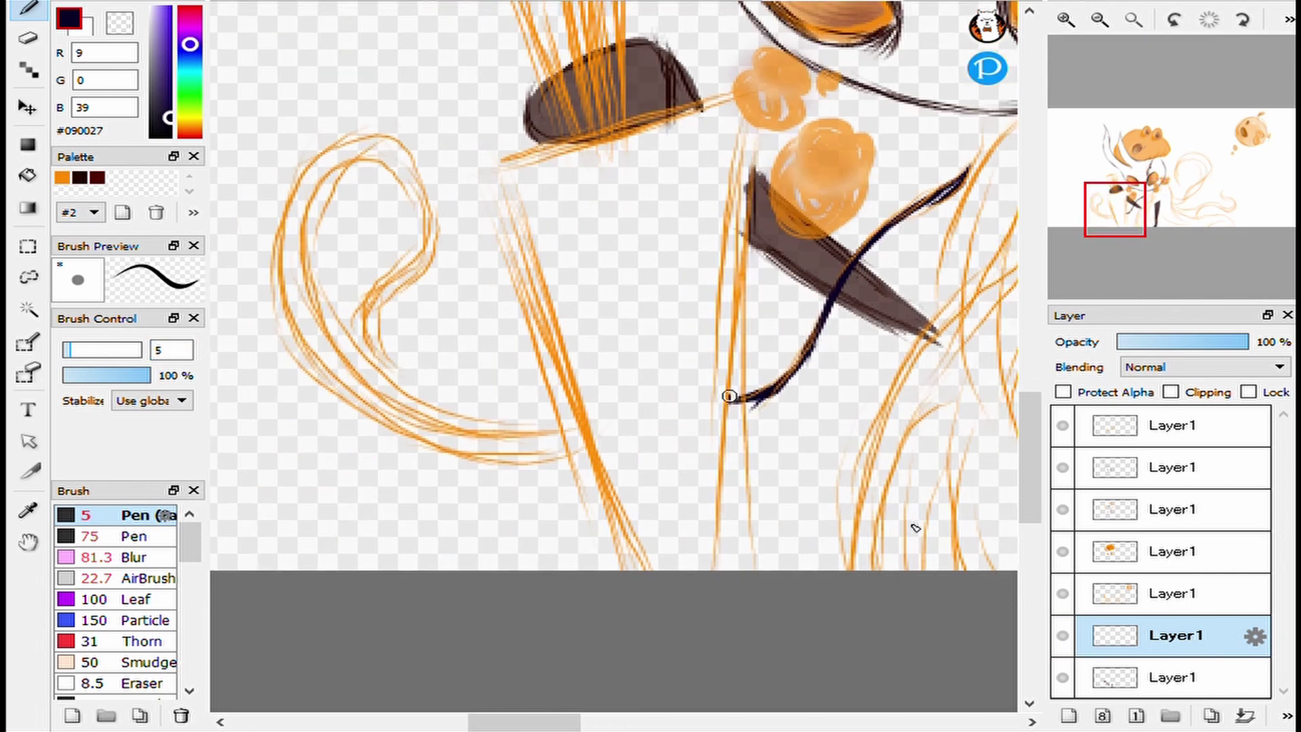
{"action": "left_click_drag", "start_coordinate": [732, 400], "coordinate": [512, 390]}
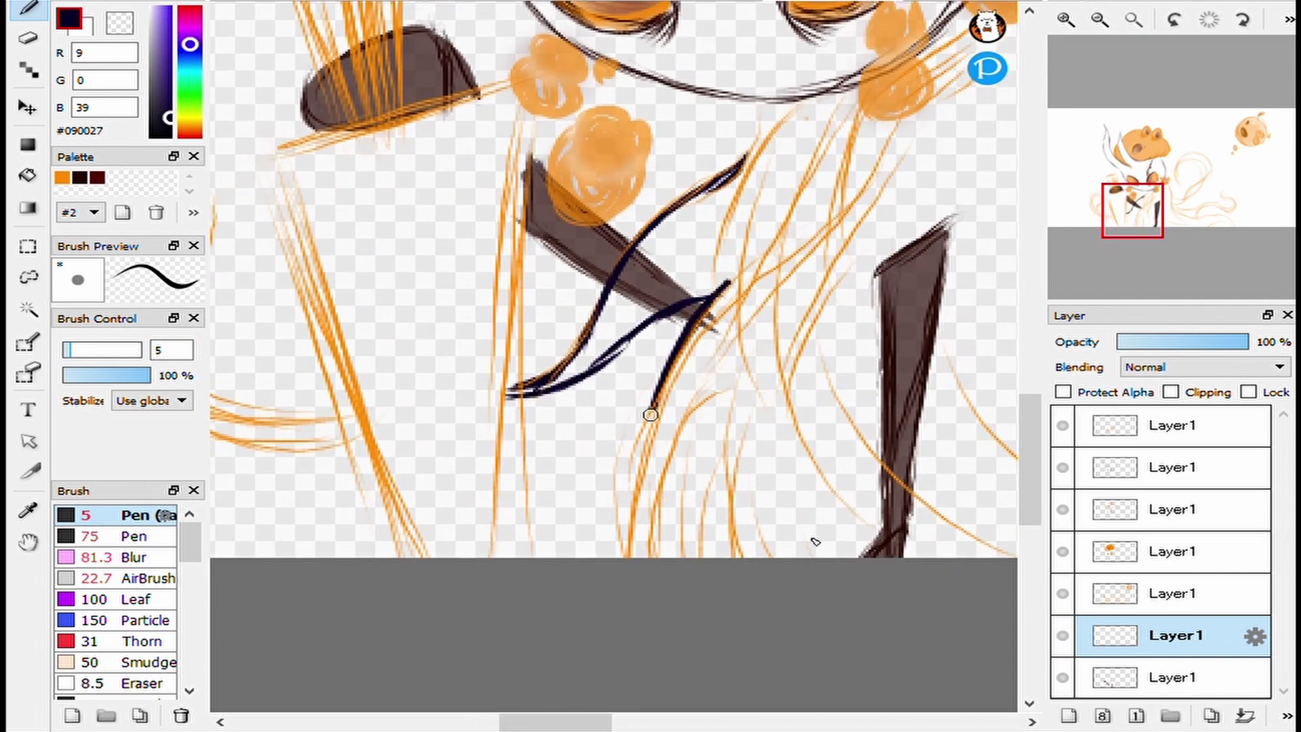
Ink the cloak edge up to the chin, along the lower jaw and down the shoulder to the tail base.
{"action": "left_click_drag", "start_coordinate": [780, 108], "coordinate": [743, 163]}
{"action": "mouse_move", "coordinate": [858, 70]}
{"action": "left_mouse_down"}
{"action": "mouse_move", "coordinate": [714, 269]}
{"action": "mouse_move", "coordinate": [649, 269]}
{"action": "left_mouse_up"}
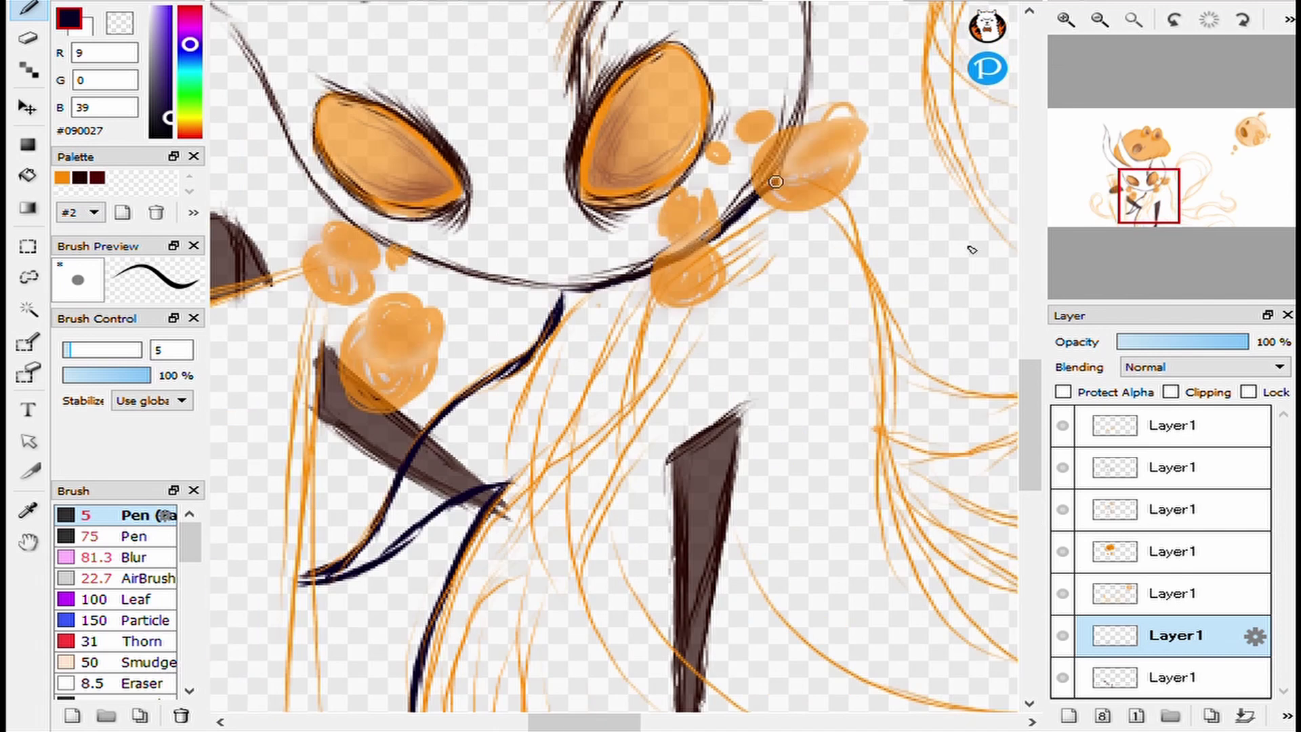
{"action": "scroll", "coordinate": [610, 366], "scroll_direction": "right", "scroll_amount": 3}
{"action": "left_click_drag", "start_coordinate": [407, 389], "coordinate": [479, 430]}
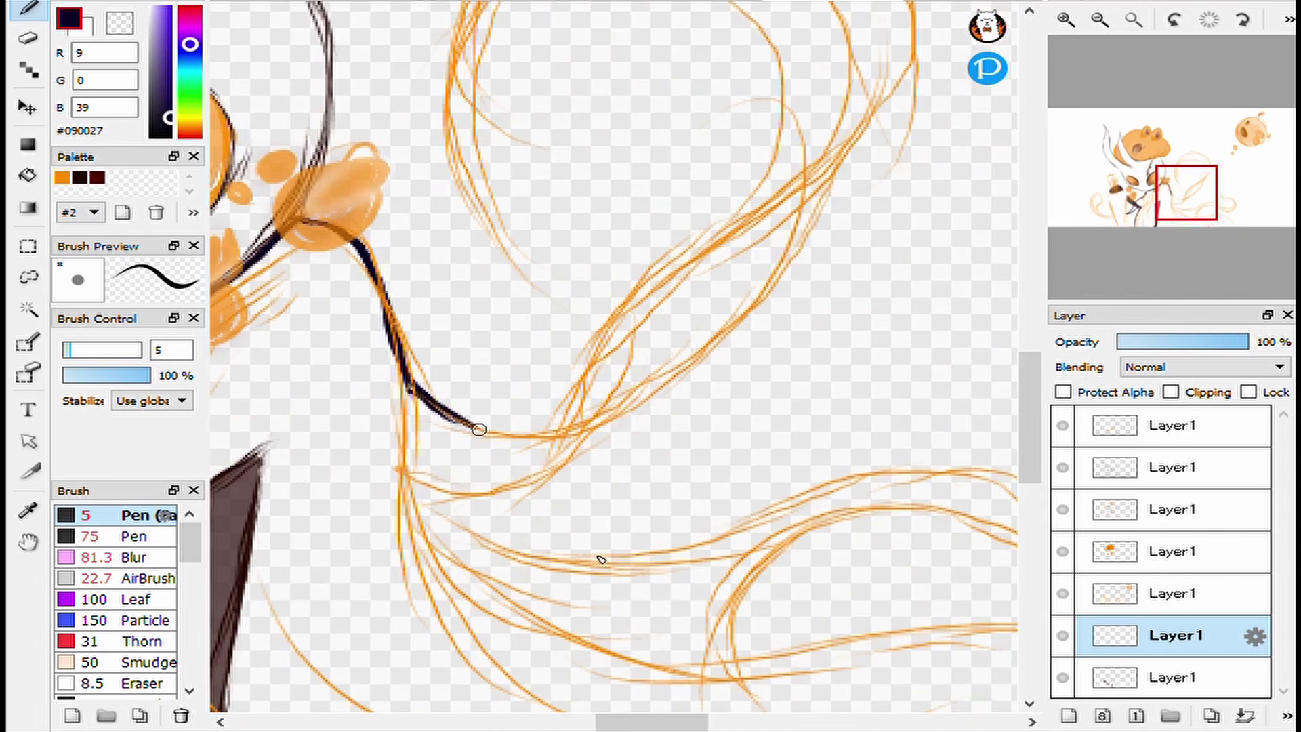
Ink the twisting upper tail in dark blue over the sketch, from its base up into the large loop.
{"action": "scroll", "coordinate": [773, 375], "scroll_direction": "right", "scroll_amount": 3}
{"action": "scroll", "coordinate": [610, 474], "scroll_direction": "up", "scroll_amount": 3}
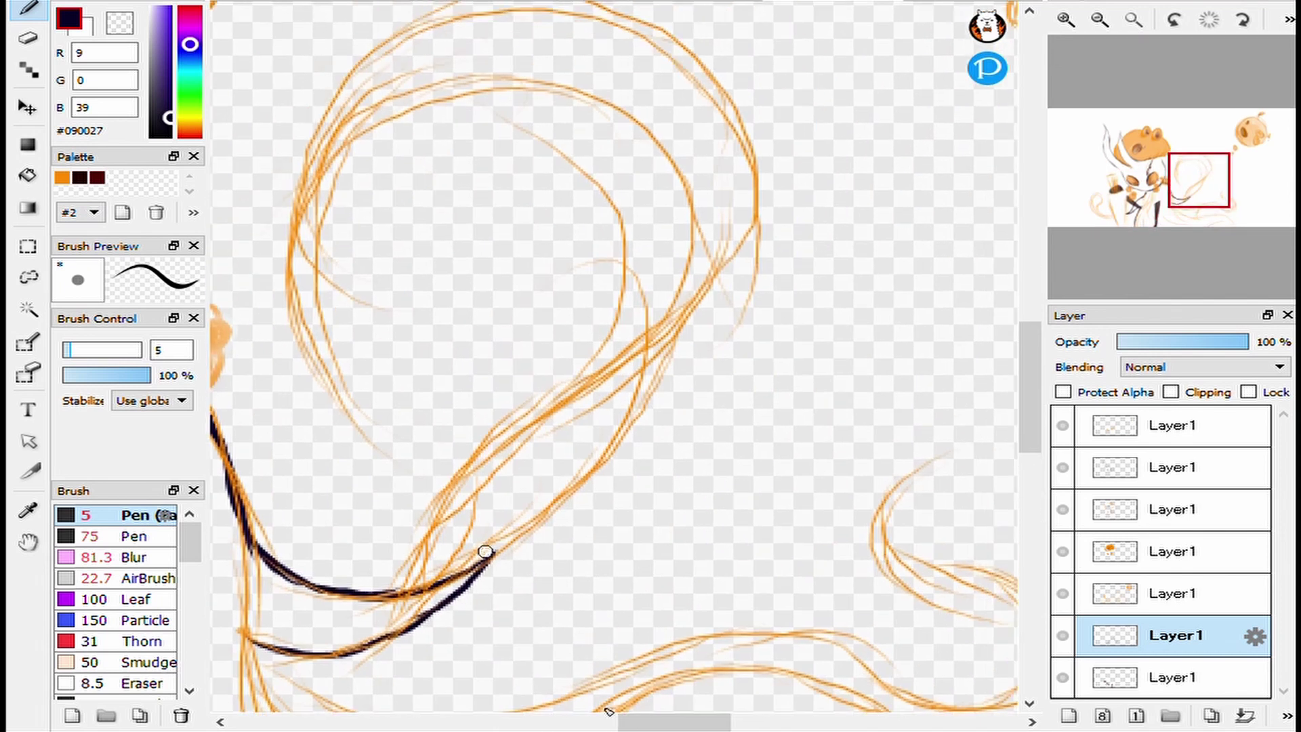
{"action": "left_click_drag", "start_coordinate": [583, 470], "coordinate": [674, 328]}
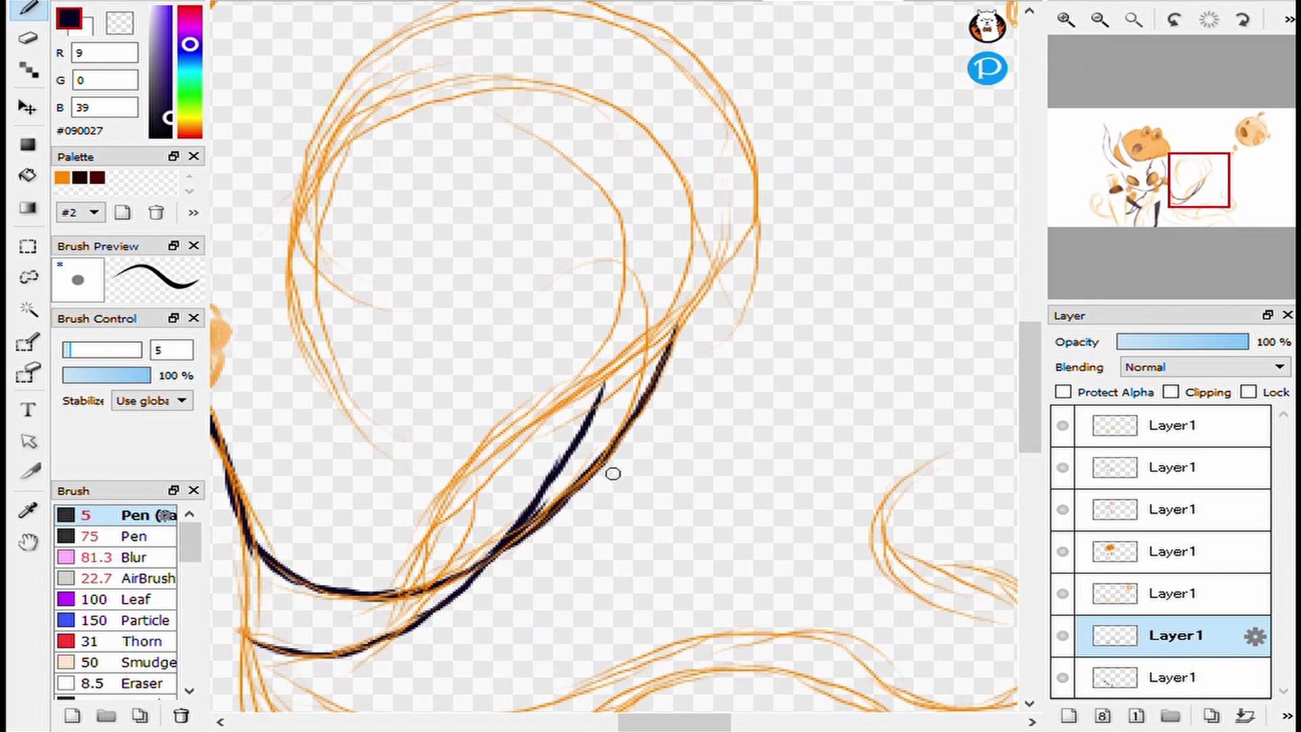
{"action": "left_click_drag", "start_coordinate": [477, 454], "coordinate": [708, 285]}
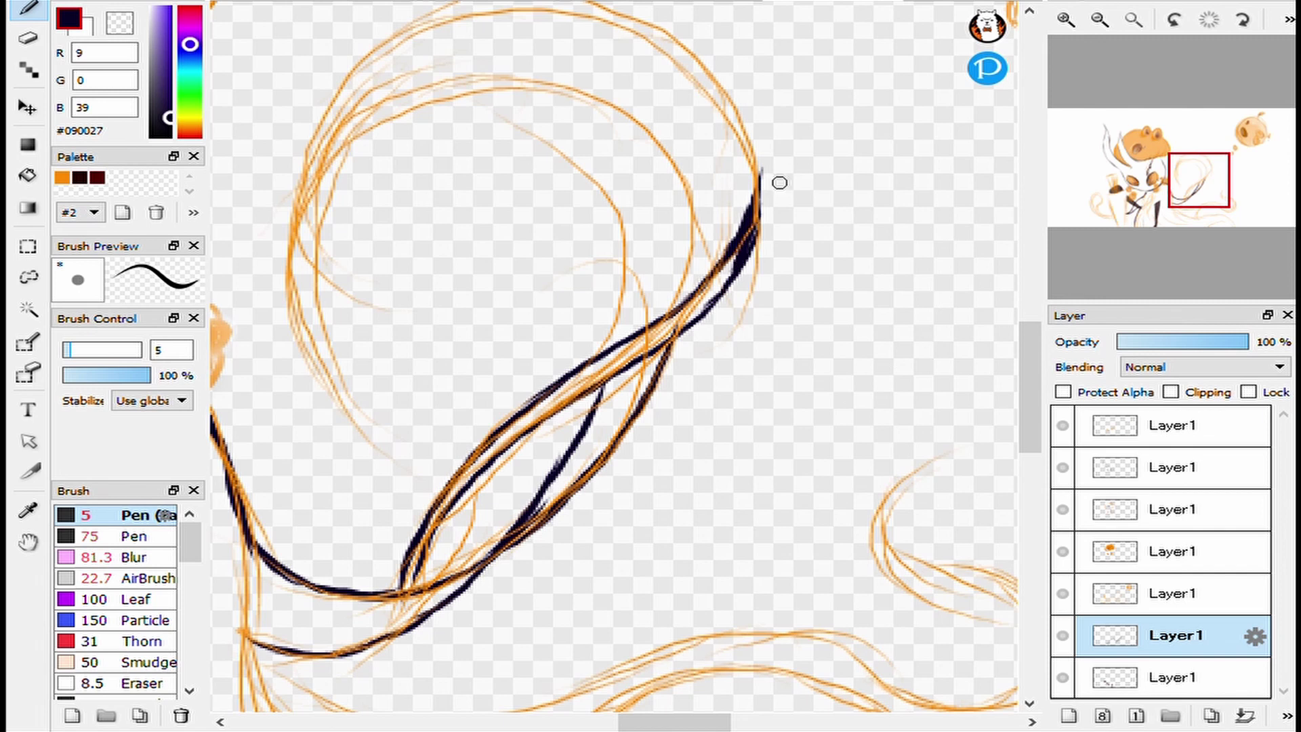
{"action": "scroll", "coordinate": [779, 183], "scroll_direction": "left", "scroll_amount": 3}
{"action": "left_click_drag", "start_coordinate": [821, 320], "coordinate": [818, 272]}
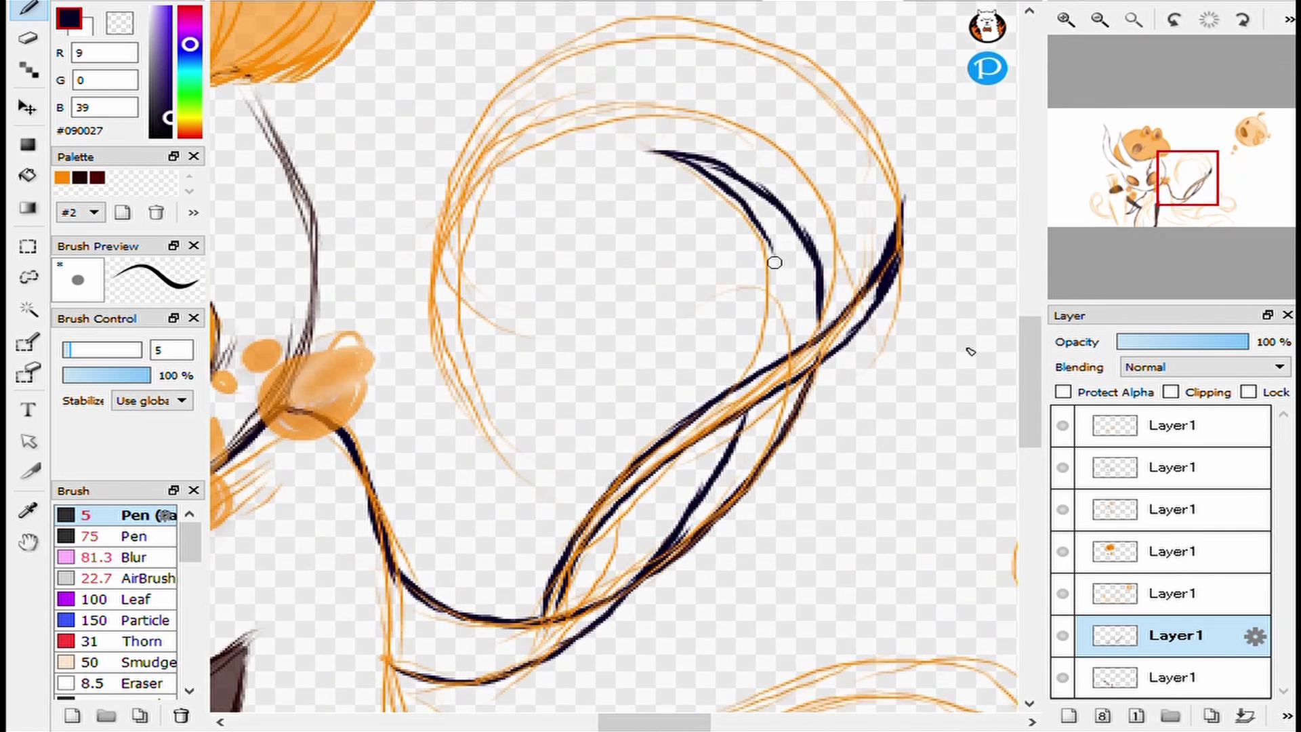
Ink the large looping tentacle's outer and inner curves in dark navy #090027 with the 5 px pen, following the orange sketch.
{"action": "mouse_move", "coordinate": [521, 489]}
{"action": "left_mouse_down"}
{"action": "mouse_move", "coordinate": [474, 154]}
{"action": "mouse_move", "coordinate": [592, 61]}
{"action": "mouse_move", "coordinate": [902, 265]}
{"action": "left_mouse_up"}
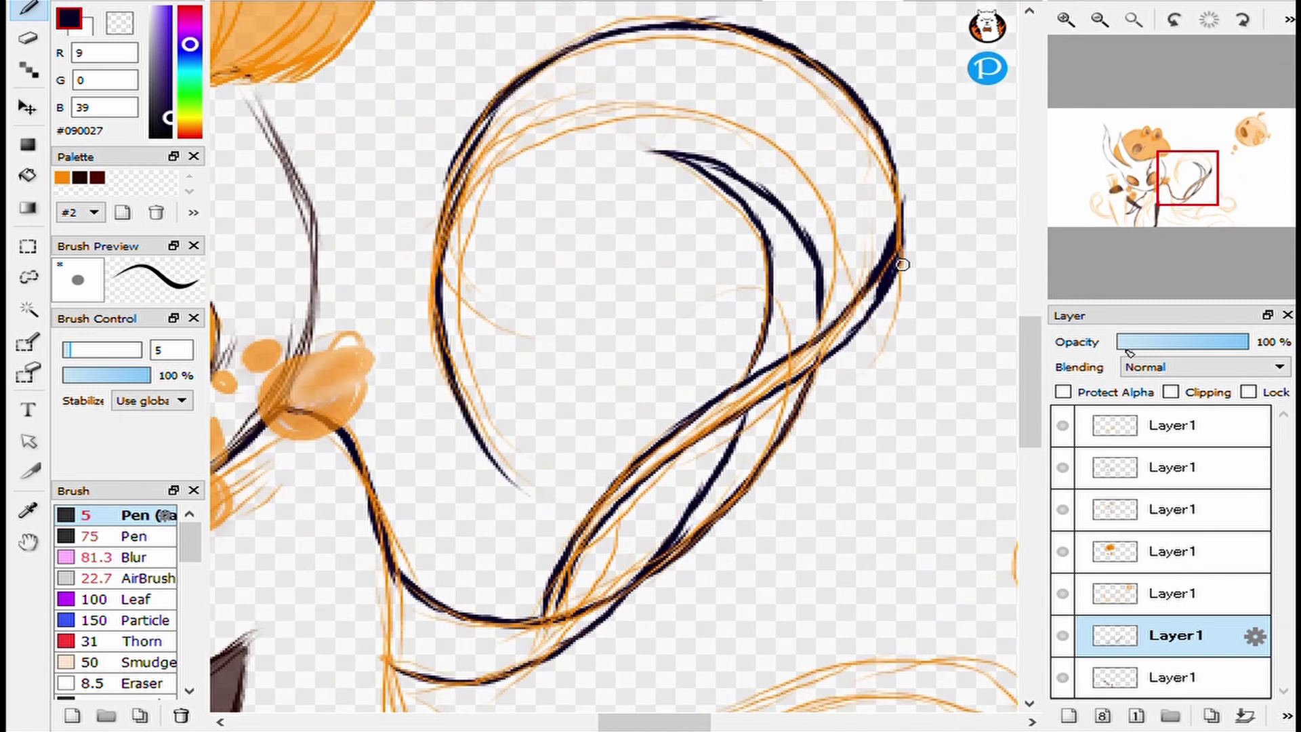
{"action": "mouse_move", "coordinate": [472, 331]}
{"action": "left_mouse_down"}
{"action": "mouse_move", "coordinate": [500, 184]}
{"action": "mouse_move", "coordinate": [601, 138]}
{"action": "left_mouse_up"}
{"action": "left_click_drag", "start_coordinate": [772, 143], "coordinate": [806, 360]}
Ink the upper wavy tentacle to the right of the body, including both edges of its curled tip.
{"action": "key", "text": "ctrl+0"}
{"action": "scroll", "coordinate": [494, 456], "scroll_direction": "up", "scroll_amount": 5}
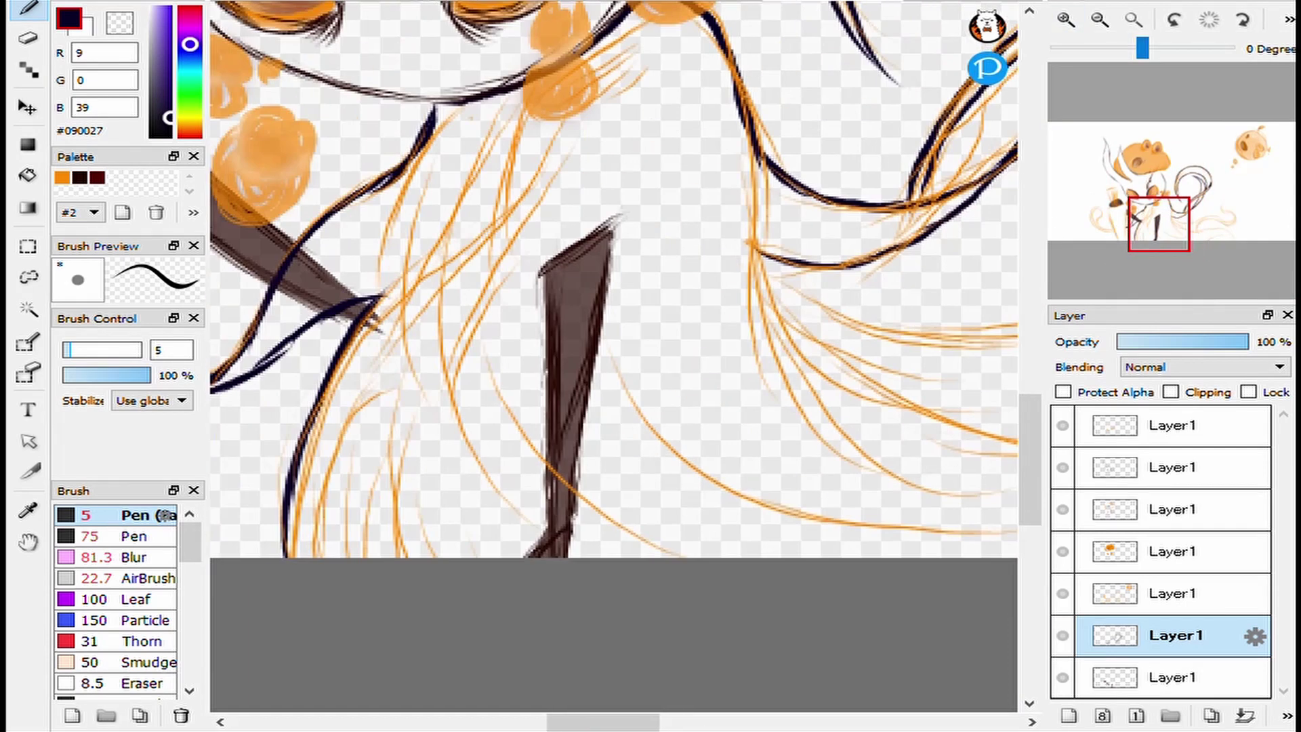
{"action": "scroll", "coordinate": [415, 418], "scroll_direction": "right", "scroll_amount": 5}
{"action": "mouse_move", "coordinate": [408, 374]}
{"action": "left_mouse_down"}
{"action": "mouse_move", "coordinate": [581, 398]}
{"action": "mouse_move", "coordinate": [441, 374]}
{"action": "mouse_move", "coordinate": [589, 391]}
{"action": "mouse_move", "coordinate": [850, 297]}
{"action": "mouse_move", "coordinate": [425, 275]}
{"action": "left_mouse_up"}
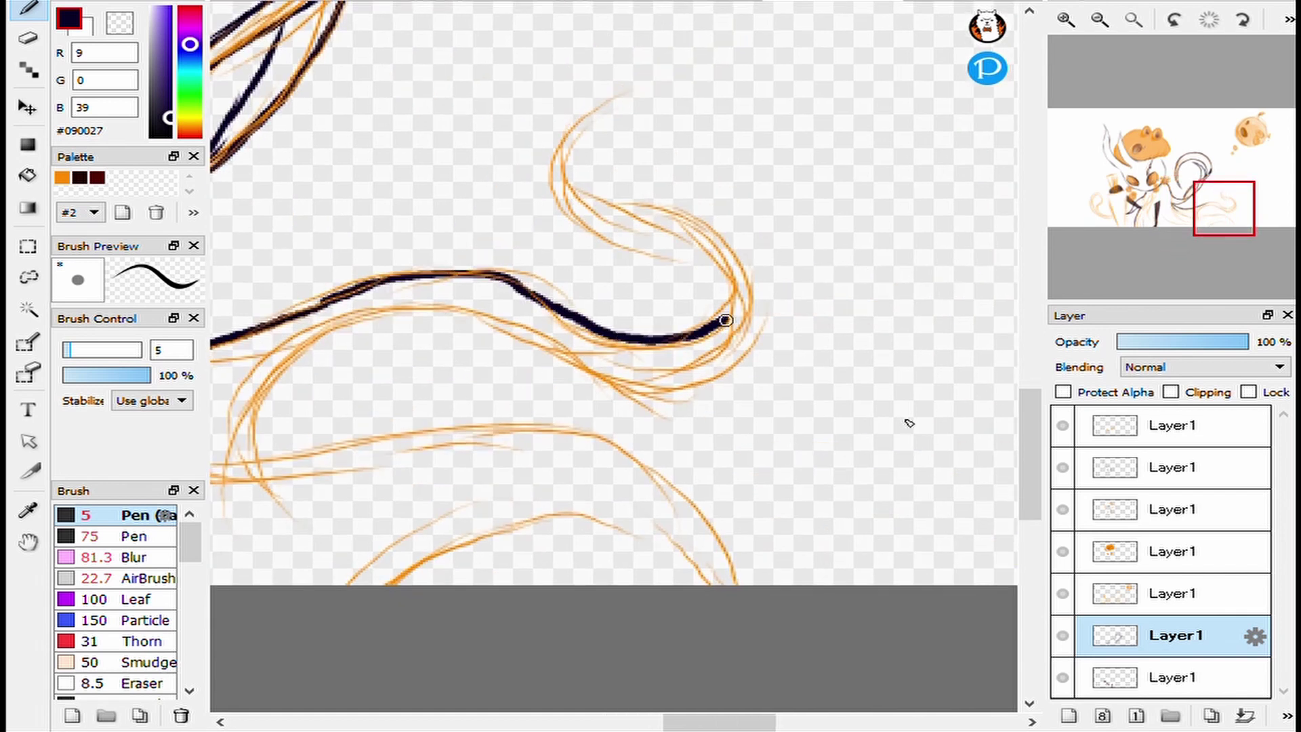
{"action": "left_click_drag", "start_coordinate": [580, 194], "coordinate": [575, 130]}
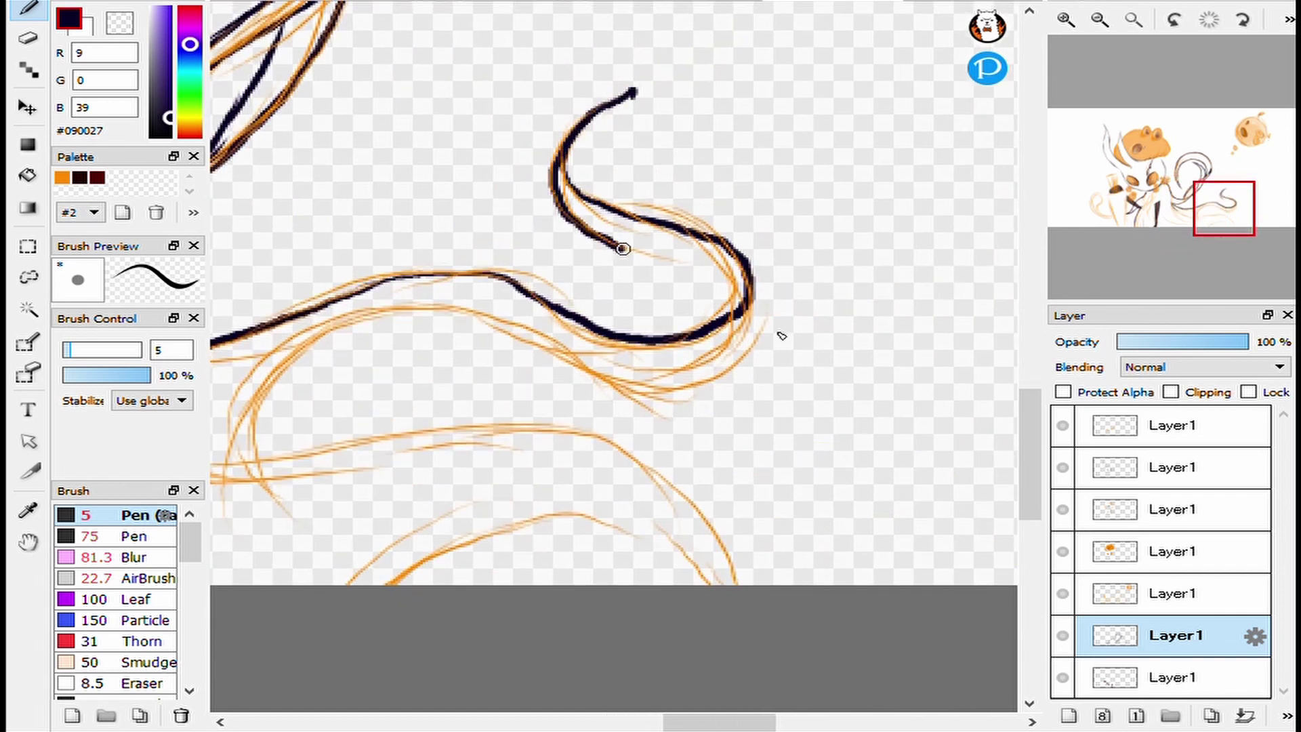
{"action": "mouse_move", "coordinate": [623, 249]}
{"action": "left_mouse_down"}
{"action": "mouse_move", "coordinate": [747, 304]}
{"action": "mouse_move", "coordinate": [749, 331]}
{"action": "left_mouse_up"}
Ink the underside of the upper wavy tentacle and the contour of the tentacle below it.
{"action": "mouse_move", "coordinate": [604, 377]}
{"action": "left_mouse_down"}
{"action": "mouse_move", "coordinate": [433, 305]}
{"action": "mouse_move", "coordinate": [262, 485]}
{"action": "mouse_move", "coordinate": [519, 349]}
{"action": "mouse_move", "coordinate": [557, 312]}
{"action": "left_mouse_up"}
{"action": "left_click_drag", "start_coordinate": [476, 435], "coordinate": [814, 400]}
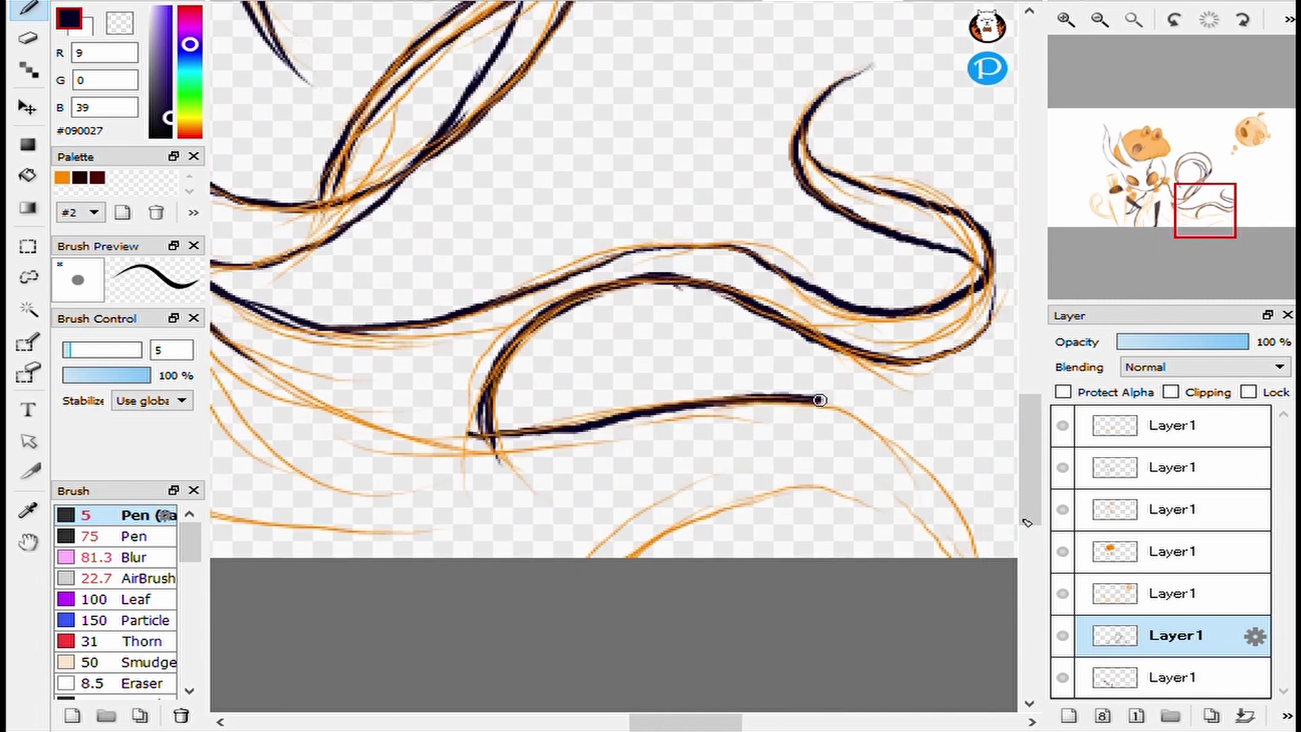
{"action": "scroll", "coordinate": [745, 392], "scroll_direction": "down", "scroll_amount": 2}
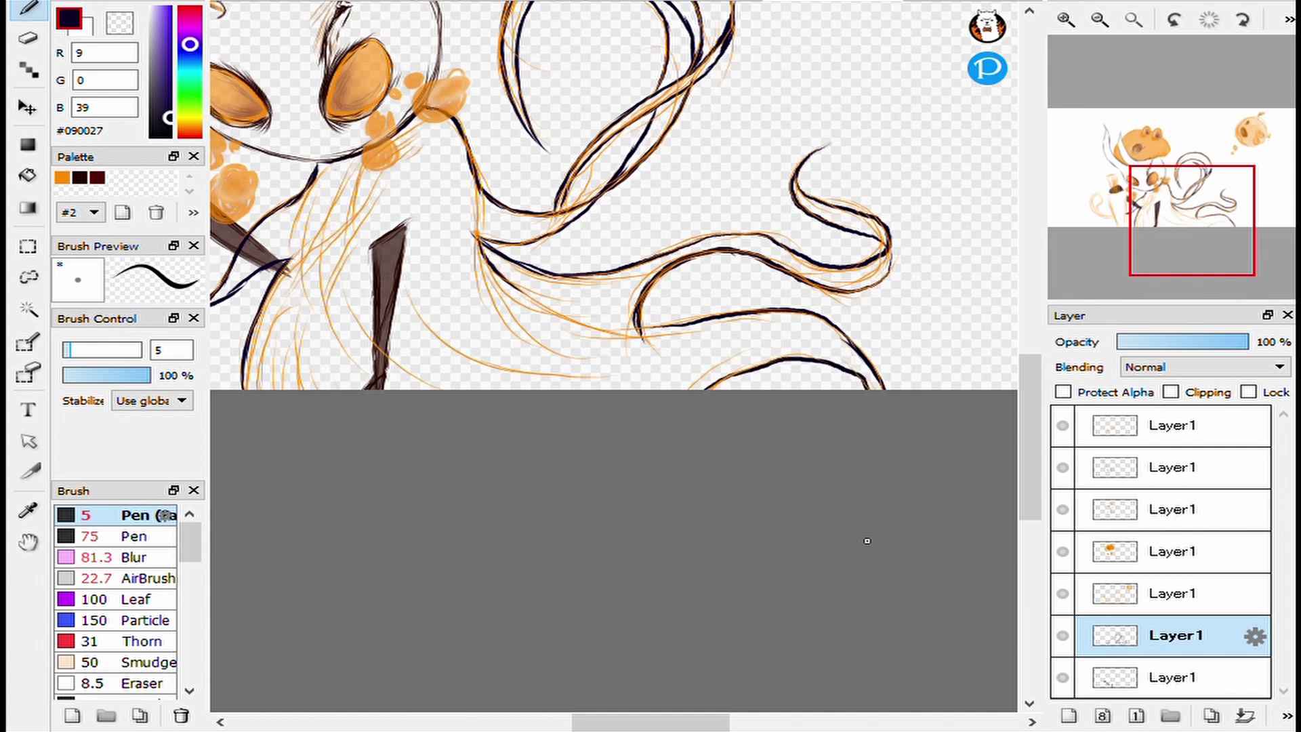
Ink the inner and outer outlines of the small curled tentacle to the left of the body.
{"action": "scroll", "coordinate": [867, 541], "scroll_direction": "up", "scroll_amount": 3}
{"action": "key", "text": "ctrl+z"}
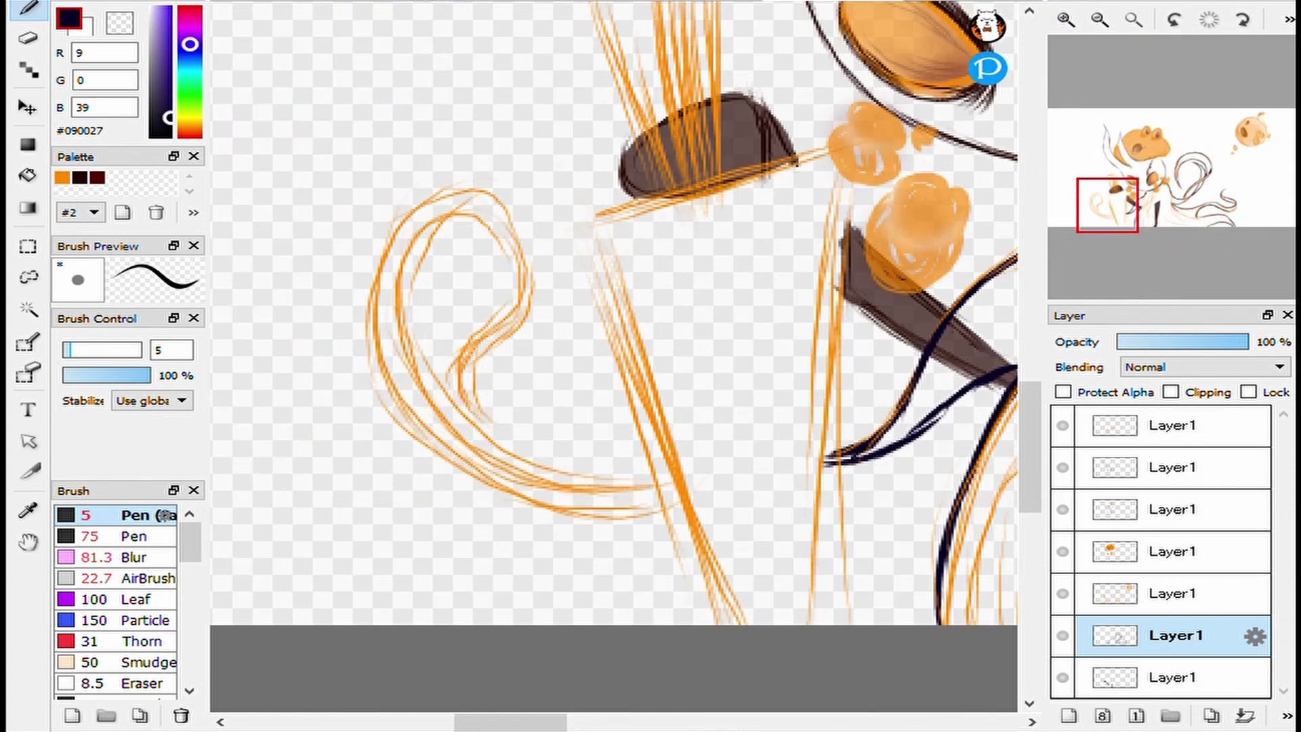
{"action": "mouse_move", "coordinate": [493, 234]}
{"action": "left_mouse_down"}
{"action": "mouse_move", "coordinate": [451, 430]}
{"action": "mouse_move", "coordinate": [694, 480]}
{"action": "left_mouse_up"}
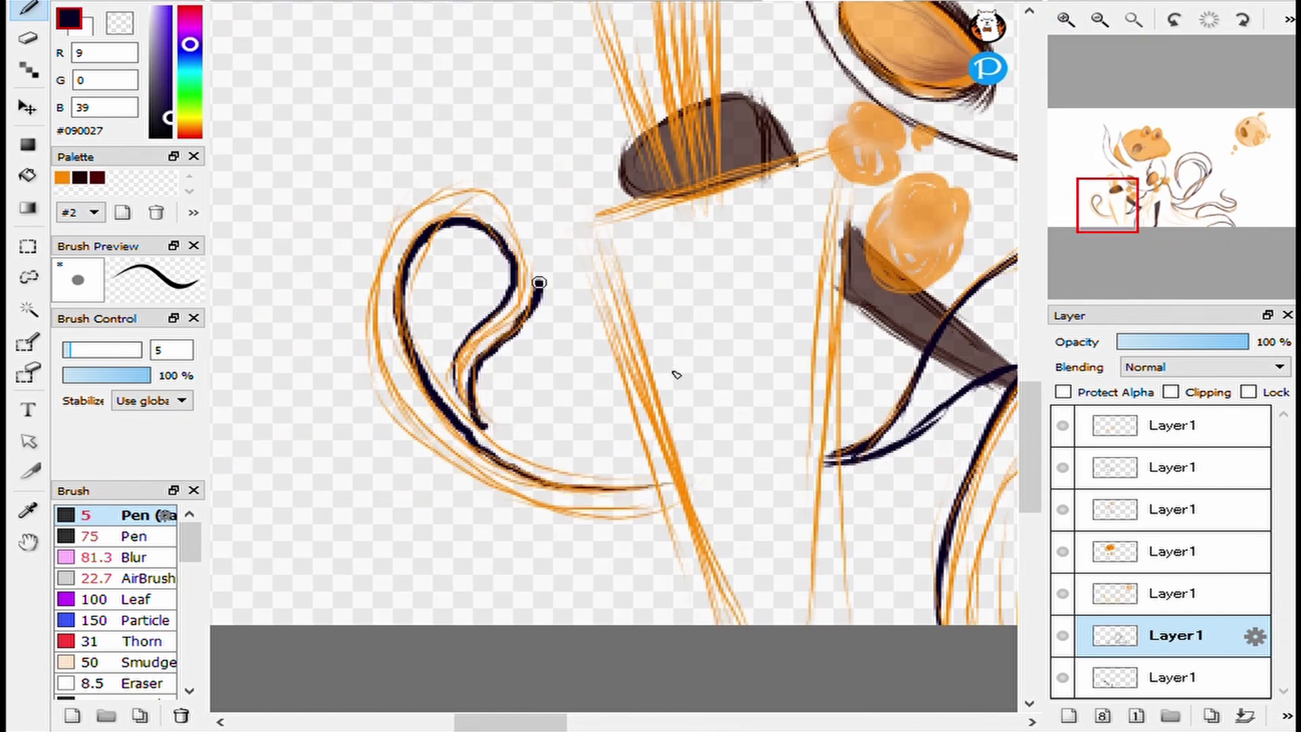
{"action": "mouse_move", "coordinate": [377, 274]}
{"action": "left_mouse_down"}
{"action": "mouse_move", "coordinate": [412, 426]}
{"action": "mouse_move", "coordinate": [541, 505]}
{"action": "mouse_move", "coordinate": [698, 513]}
{"action": "left_mouse_up"}
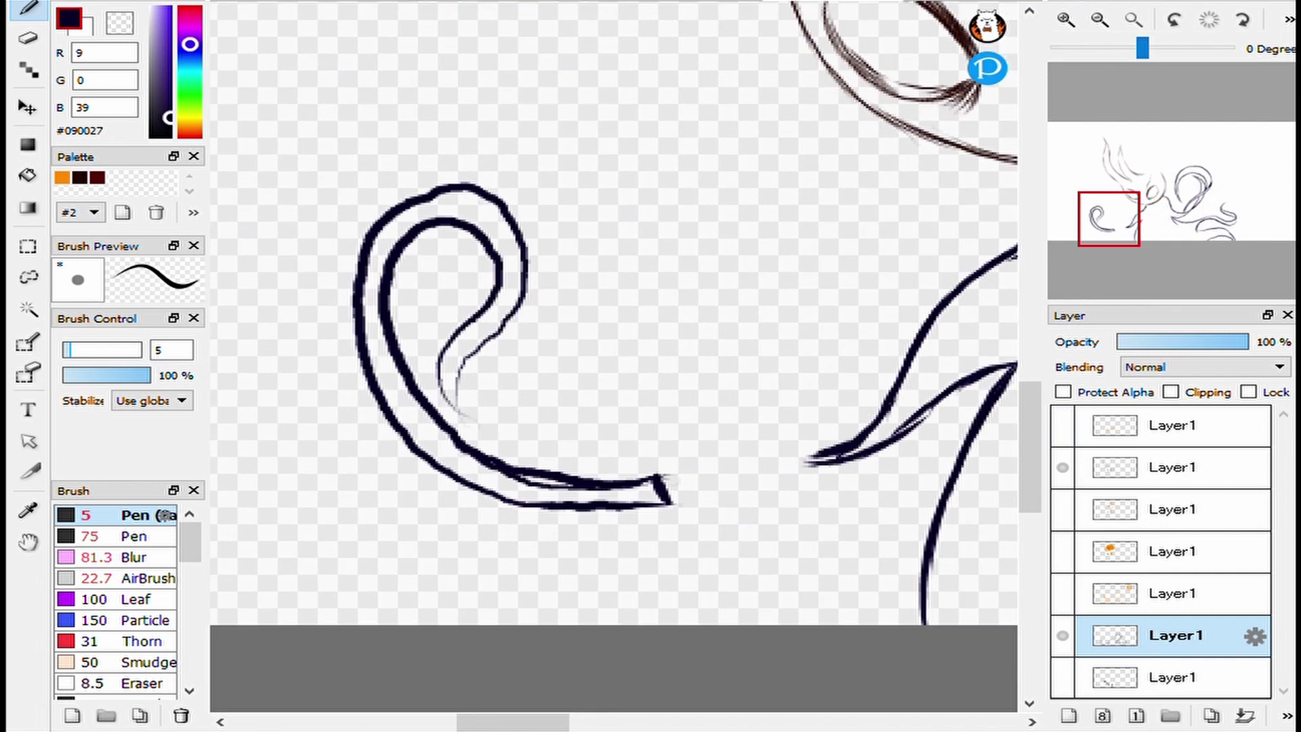
Fill the small curled tentacle with dark navy #090027 on the bottom layer beneath the line art.
{"action": "left_click", "coordinate": [1176, 677]}
{"action": "left_click", "coordinate": [371, 325]}
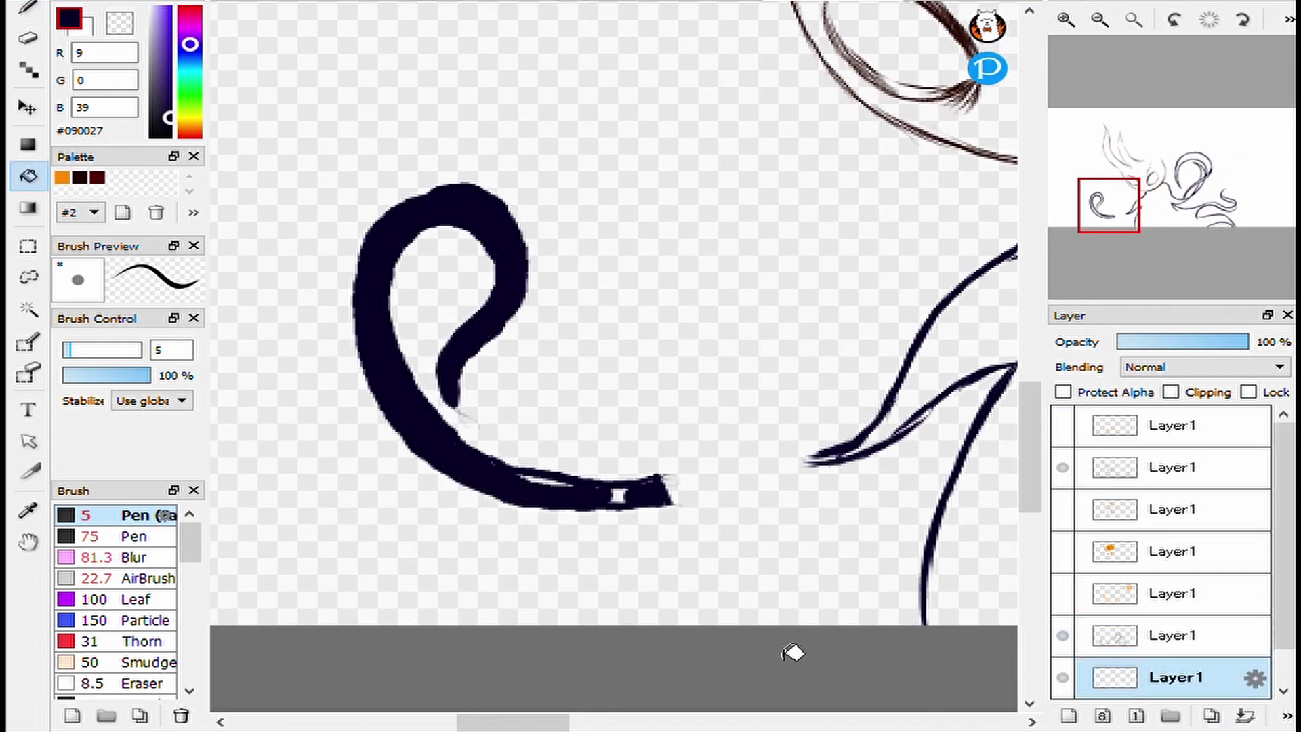
{"action": "key", "text": "b"}
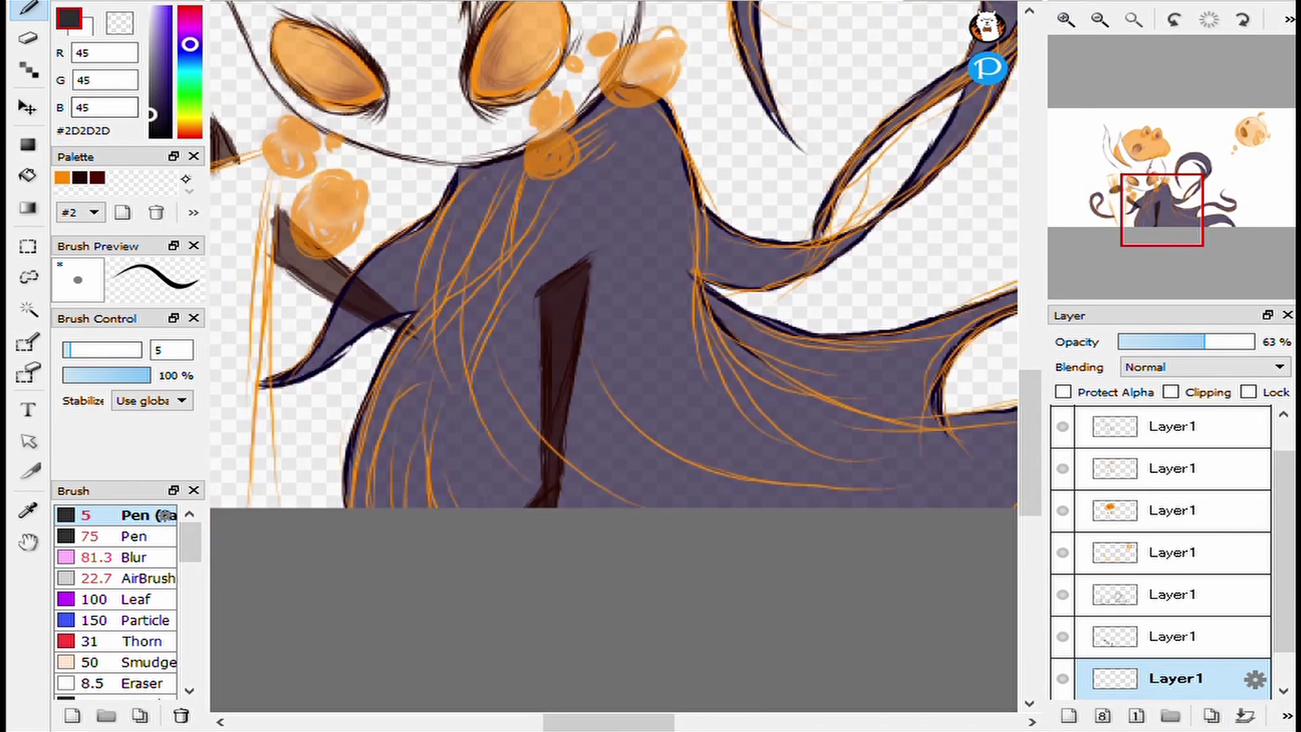
Draw fine dark hair strands over the filled body and tentacles with a 2 px pen.
{"action": "left_click", "coordinate": [1176, 636]}
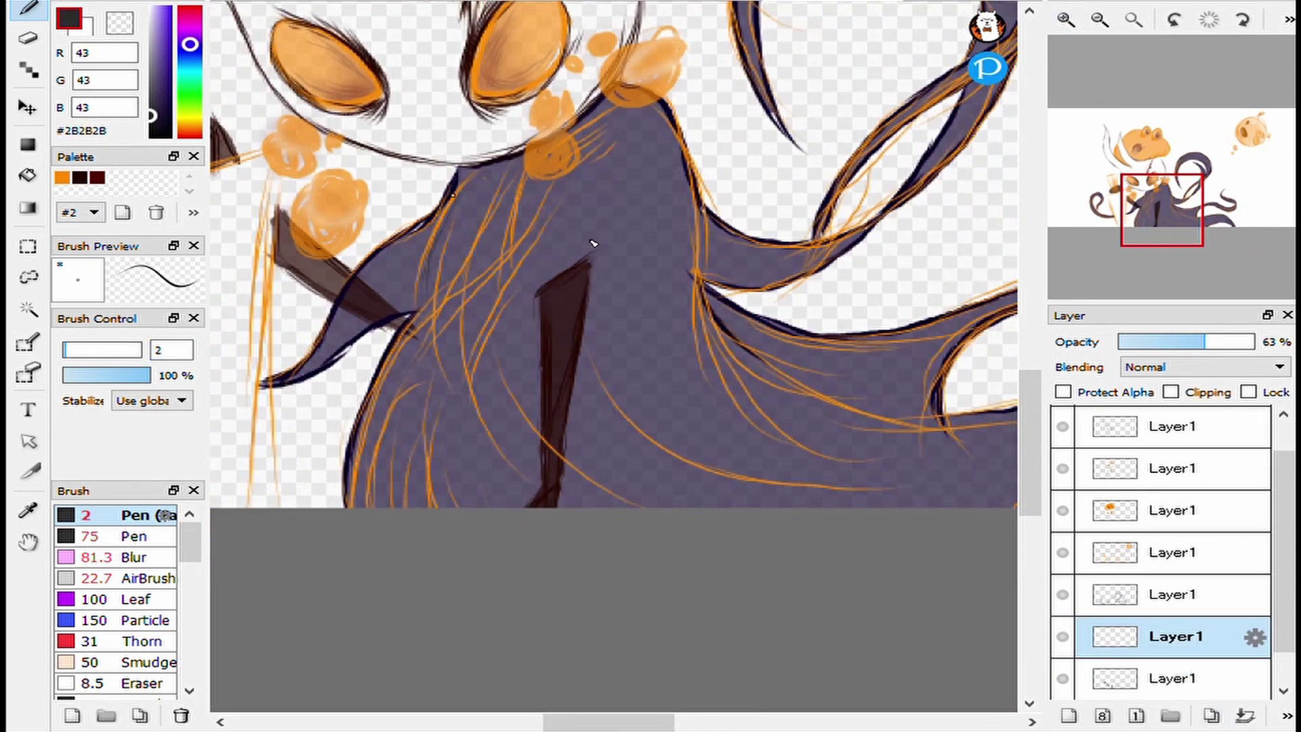
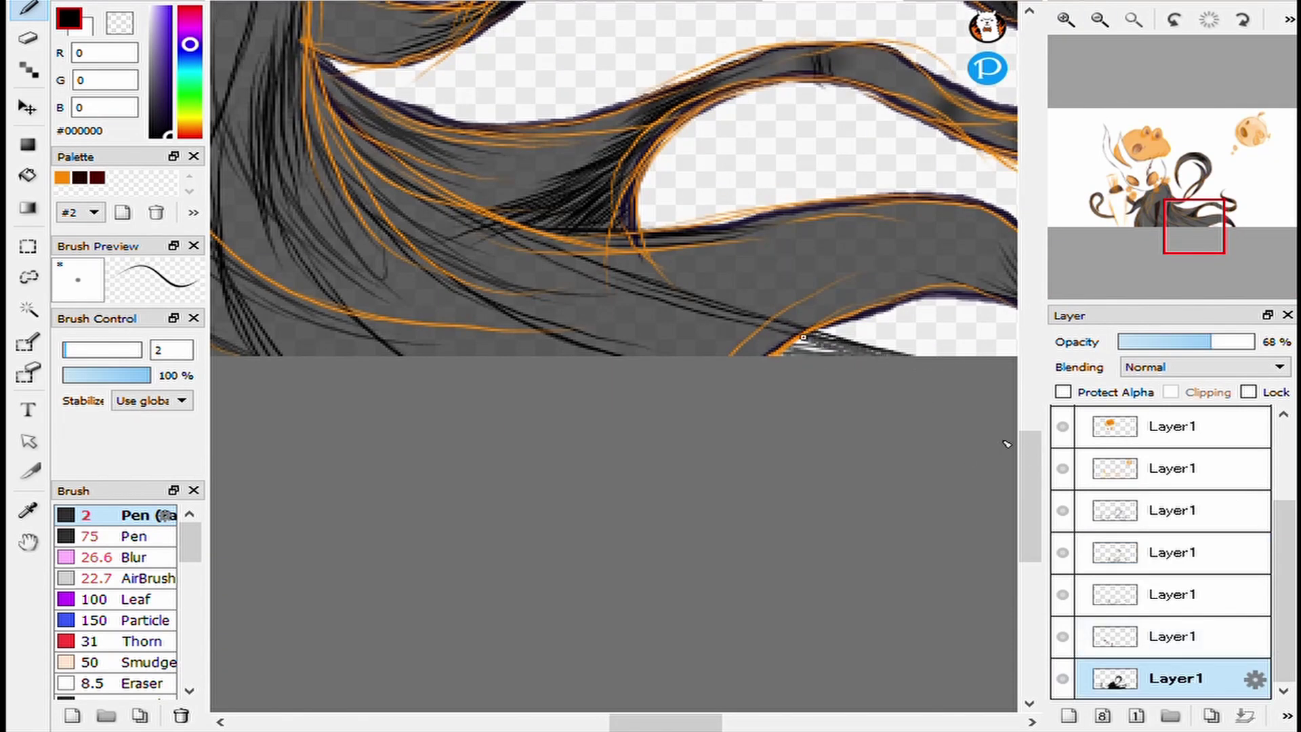
{"action": "type", "text": "0"}
Add black hair strokes along the body and the base of the tentacles on the ink line layer with the 2 px pen.
{"action": "left_click", "coordinate": [115, 557]}
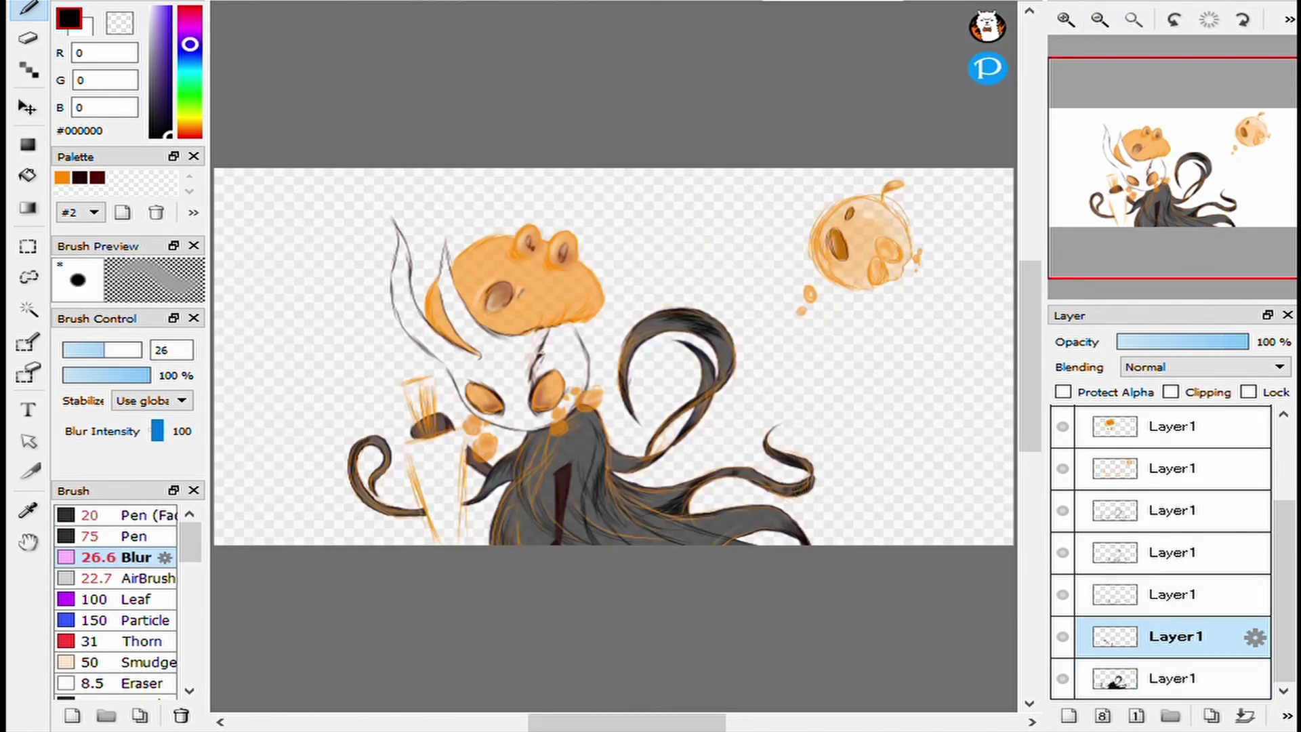
{"action": "key", "text": "e"}
{"action": "left_click", "coordinate": [1176, 552]}
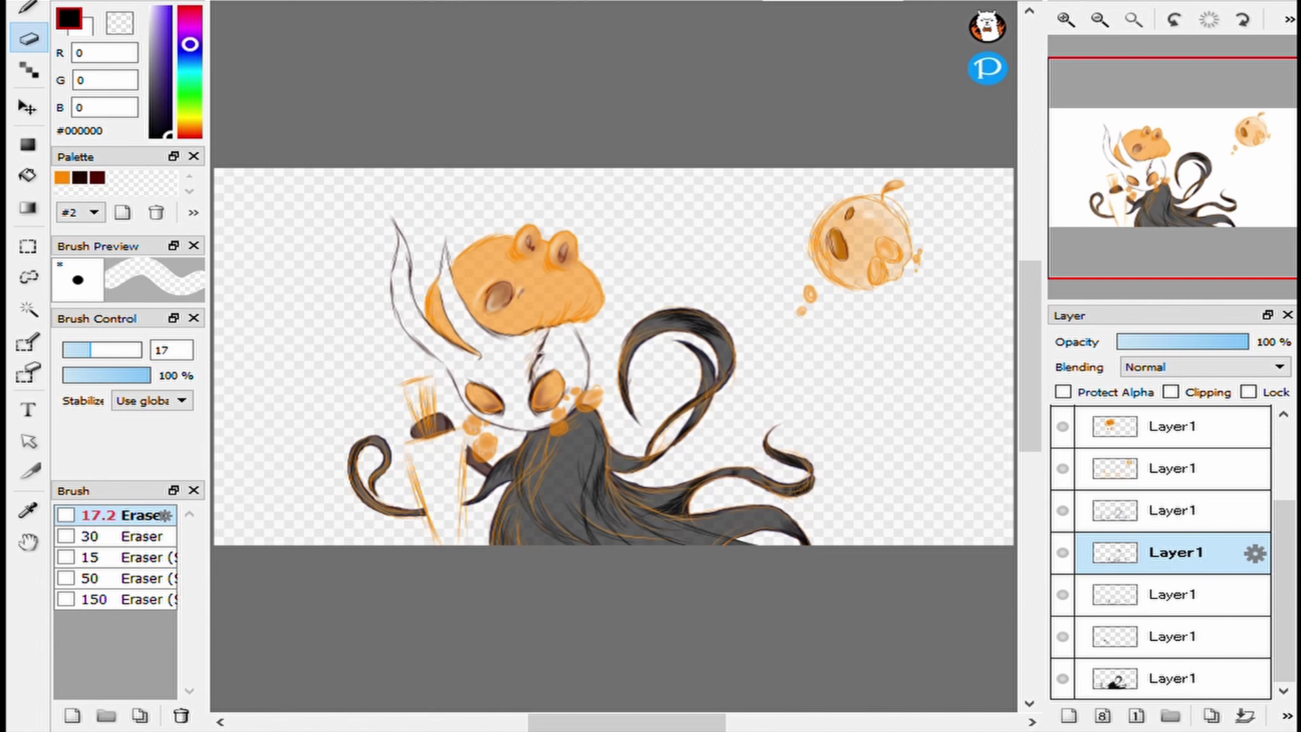
{"action": "key", "text": "b"}
{"action": "scroll", "coordinate": [447, 516], "scroll_direction": "up", "scroll_amount": 5}
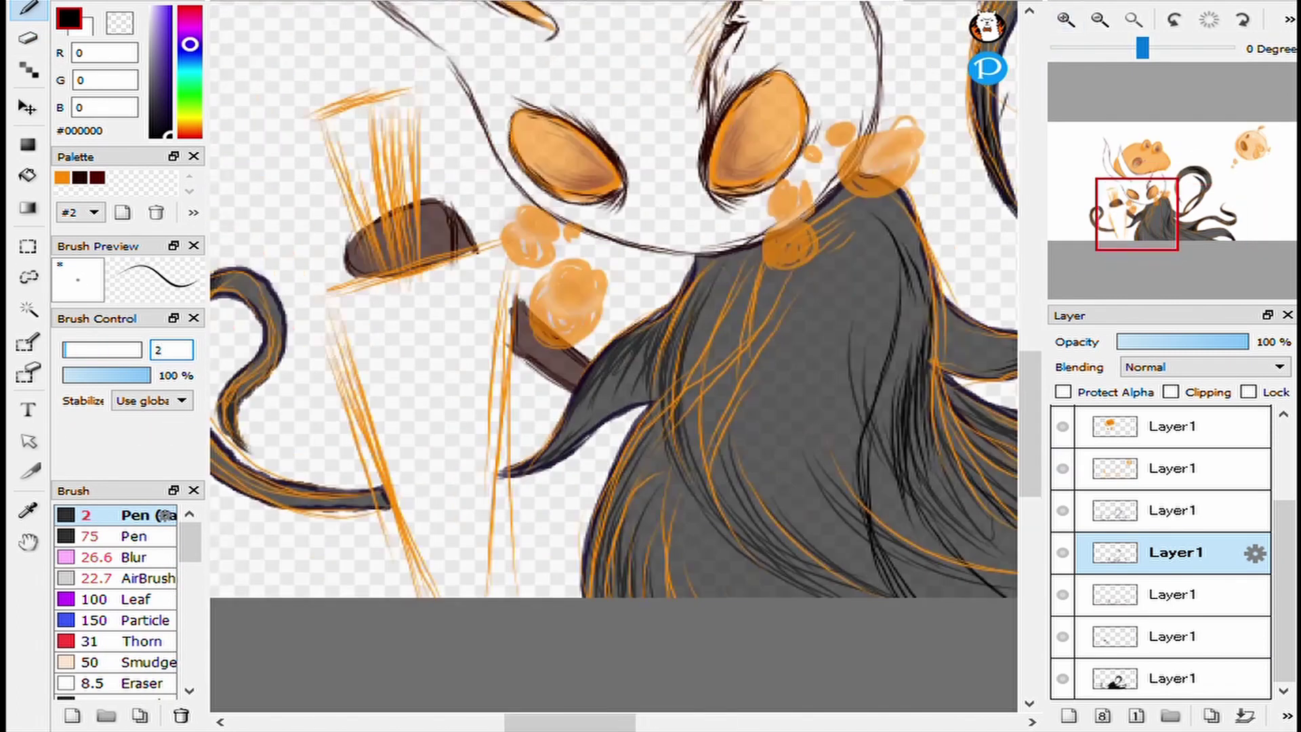
{"action": "scroll", "coordinate": [607, 457], "scroll_direction": "up", "scroll_amount": 3}
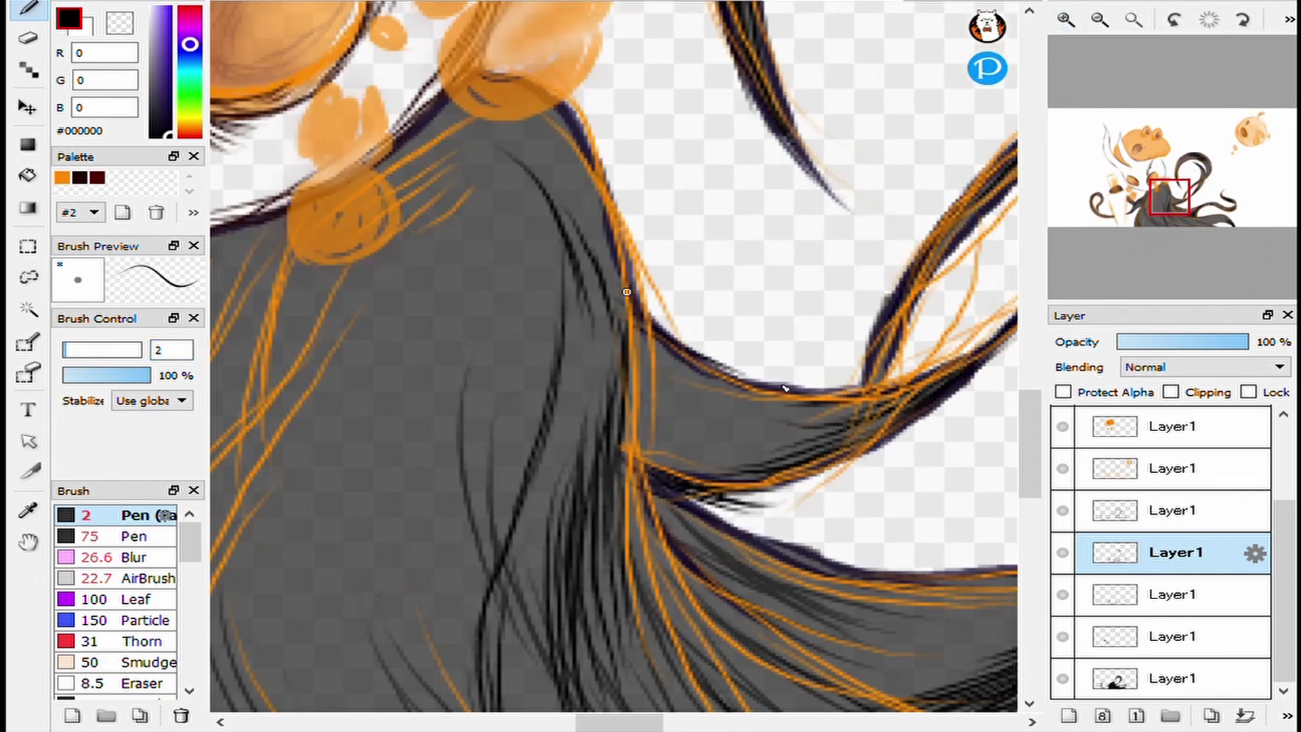
{"action": "scroll", "coordinate": [714, 333], "scroll_direction": "down", "scroll_amount": 10}
{"action": "scroll", "coordinate": [597, 406], "scroll_direction": "up", "scroll_amount": 8}
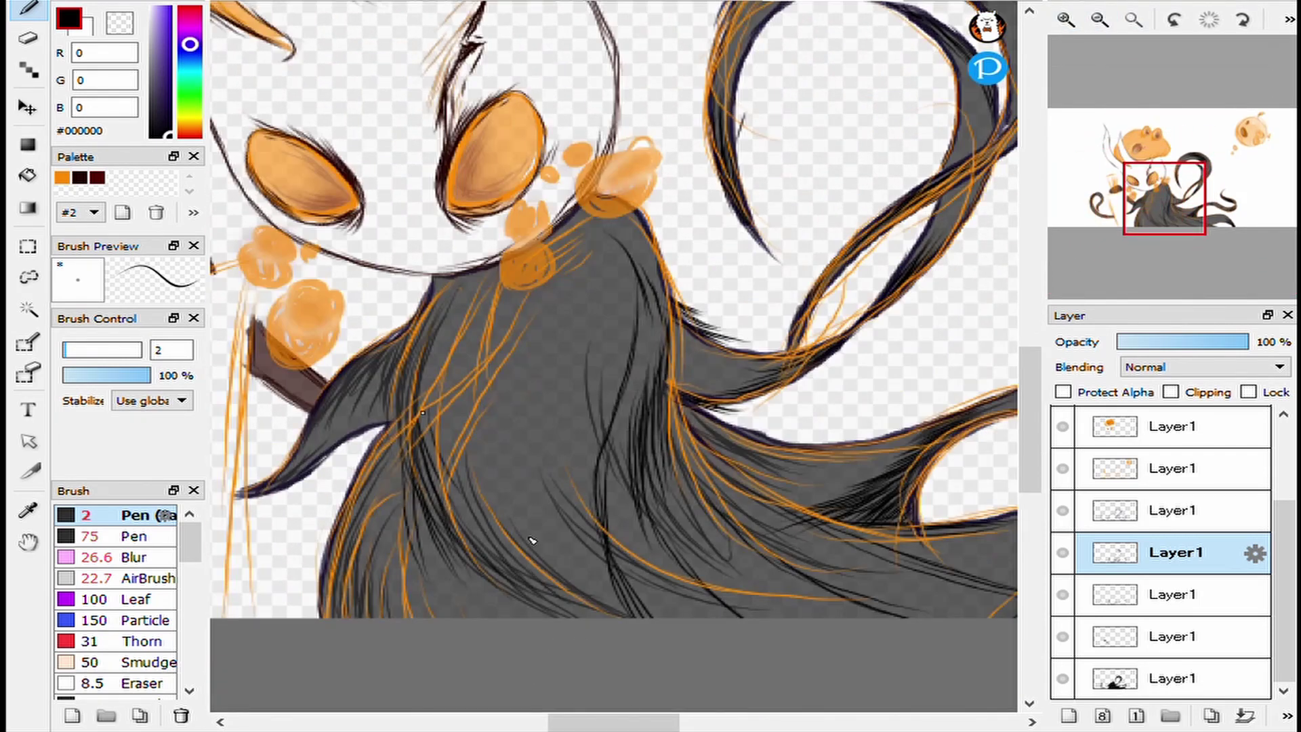
Draw black hair strokes along the looping tentacle, giving its hanging end a furry edge.
{"action": "scroll", "coordinate": [480, 577], "scroll_direction": "down", "scroll_amount": 5}
{"action": "scroll", "coordinate": [602, 223], "scroll_direction": "up", "scroll_amount": 7}
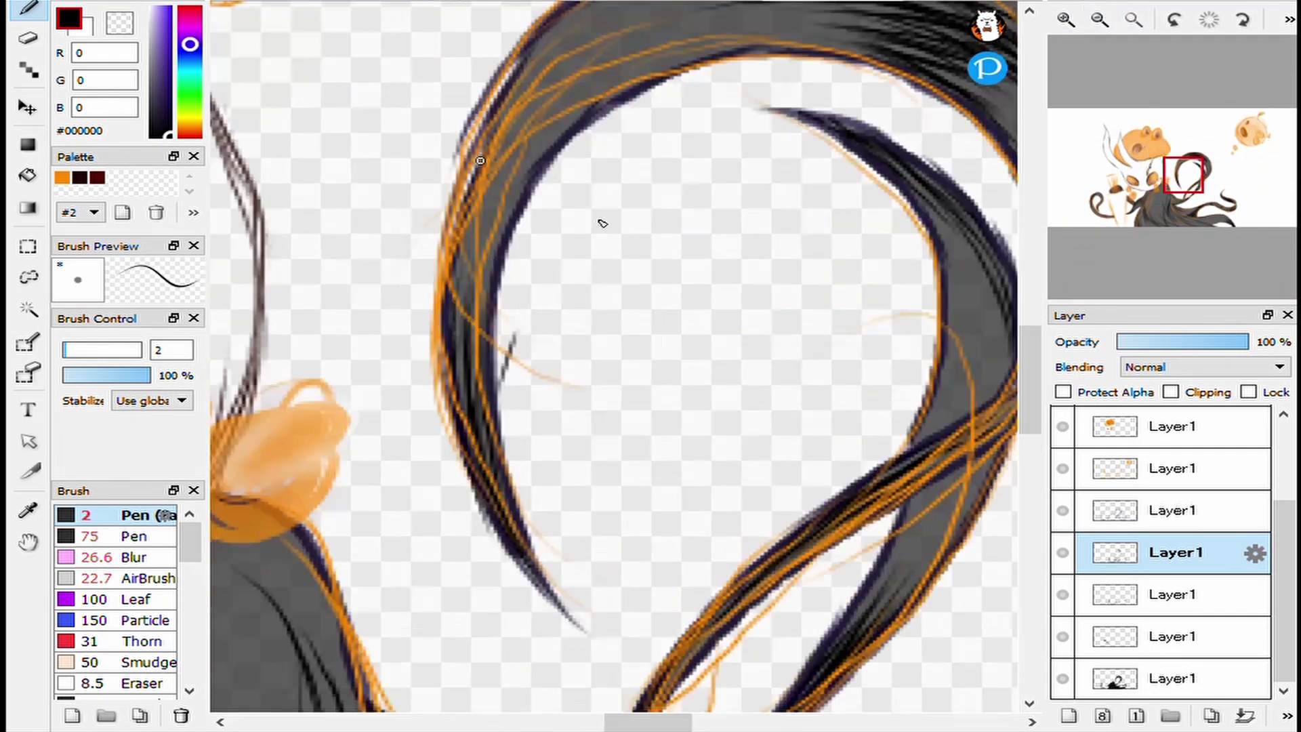
{"action": "scroll", "coordinate": [563, 505], "scroll_direction": "down", "scroll_amount": 5}
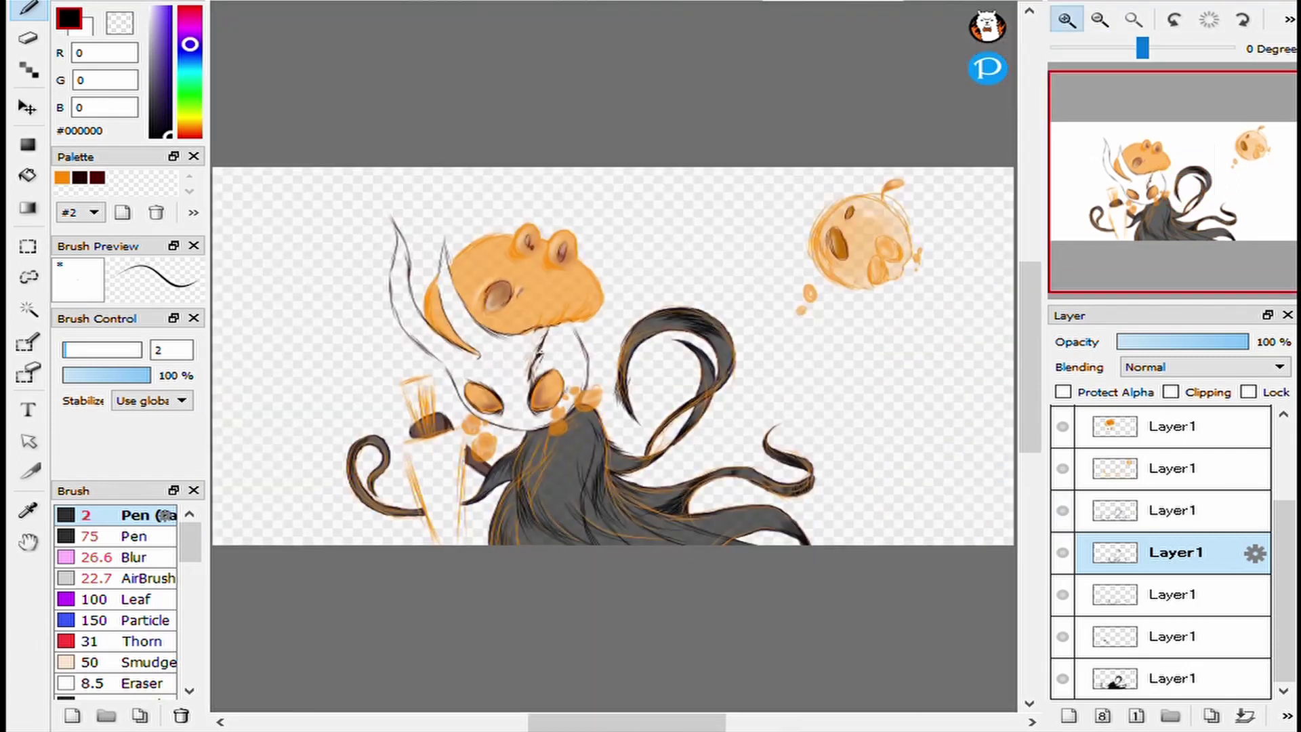
{"action": "scroll", "coordinate": [796, 596], "scroll_direction": "up", "scroll_amount": 5}
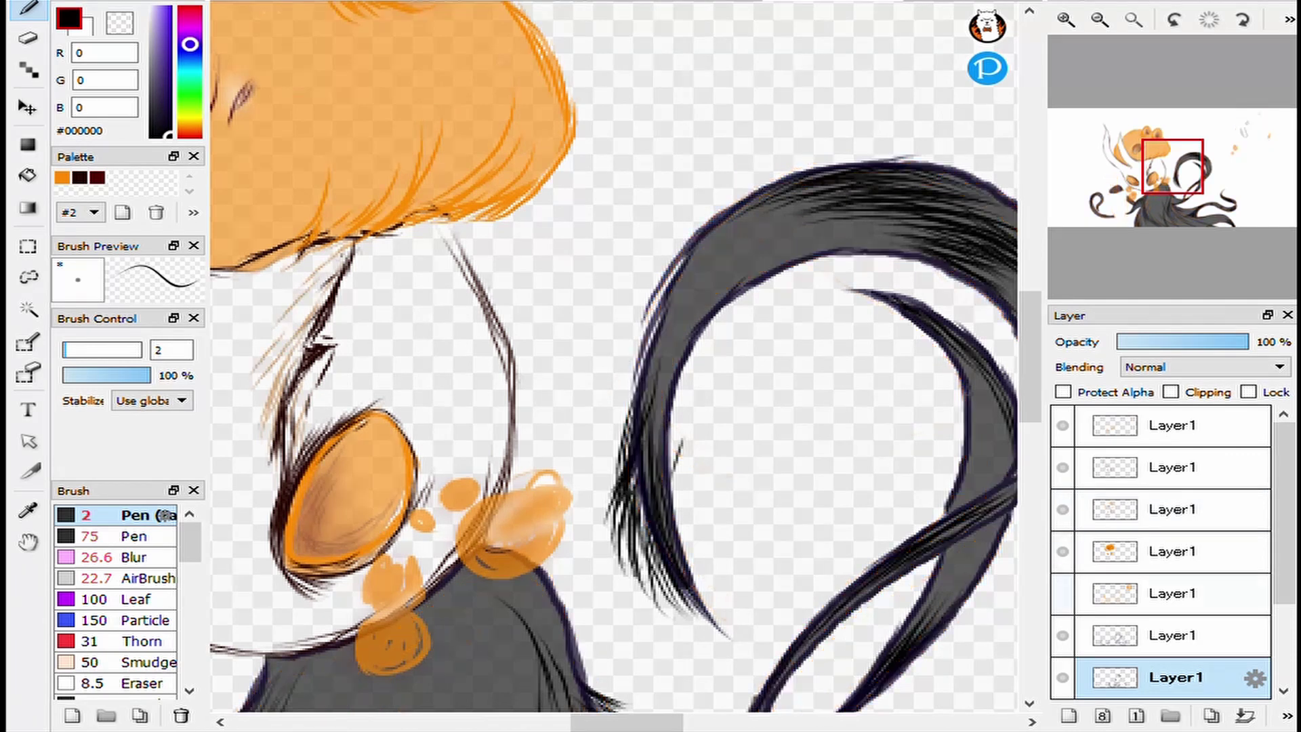
Lighten the fill near the looping tentacle's hanging end with a 30% opacity eraser and soften it with the Blur brush.
{"action": "left_click", "coordinate": [1173, 593]}
{"action": "key", "text": "e"}
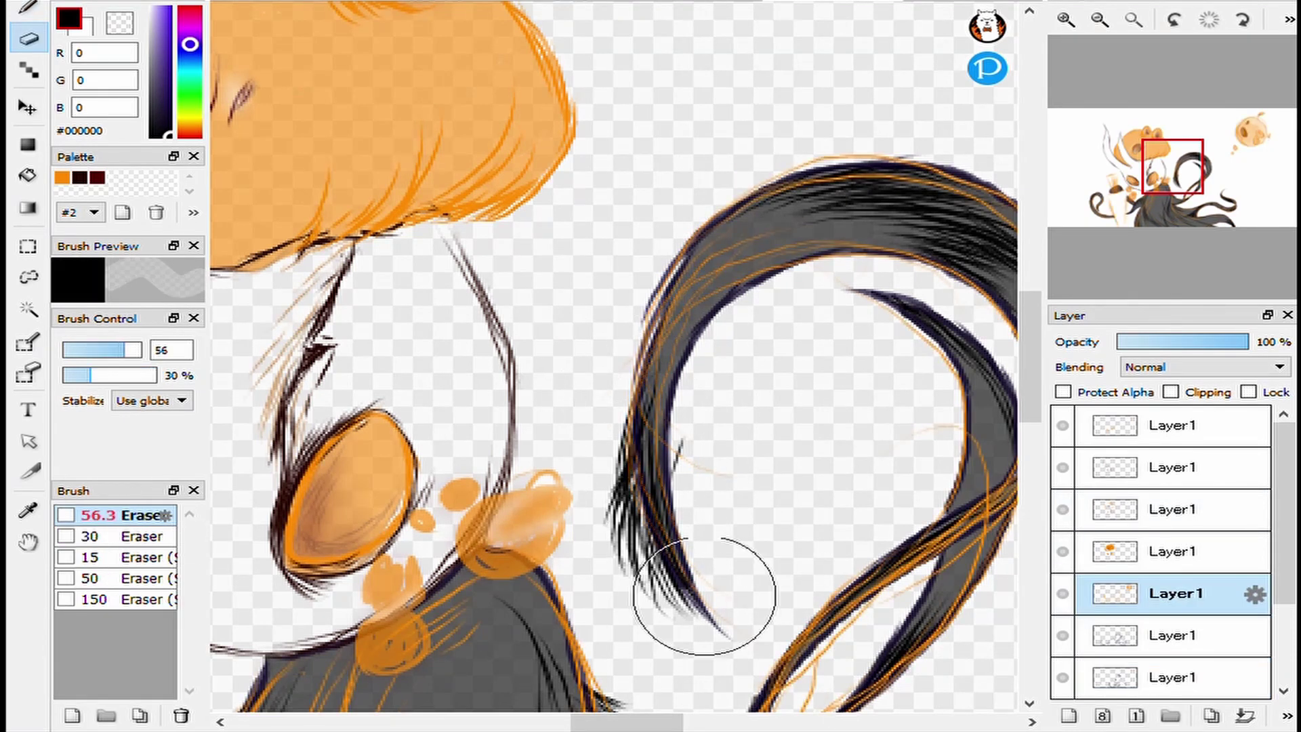
{"action": "key", "text": "ctrl+0"}
{"action": "scroll", "coordinate": [1161, 553], "scroll_direction": "down", "scroll_amount": 3}
{"action": "left_click", "coordinate": [1172, 678]}
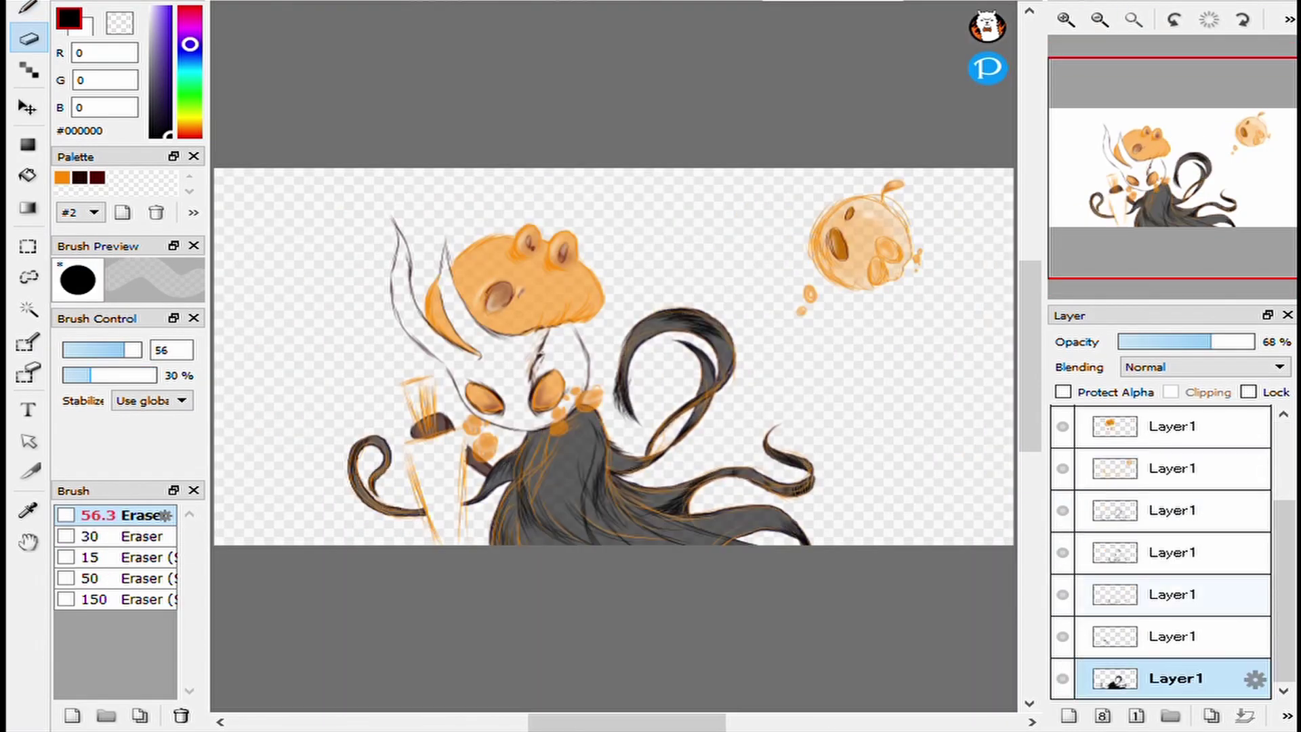
{"action": "key", "text": "ctrl+plus"}
{"action": "key", "text": "b"}
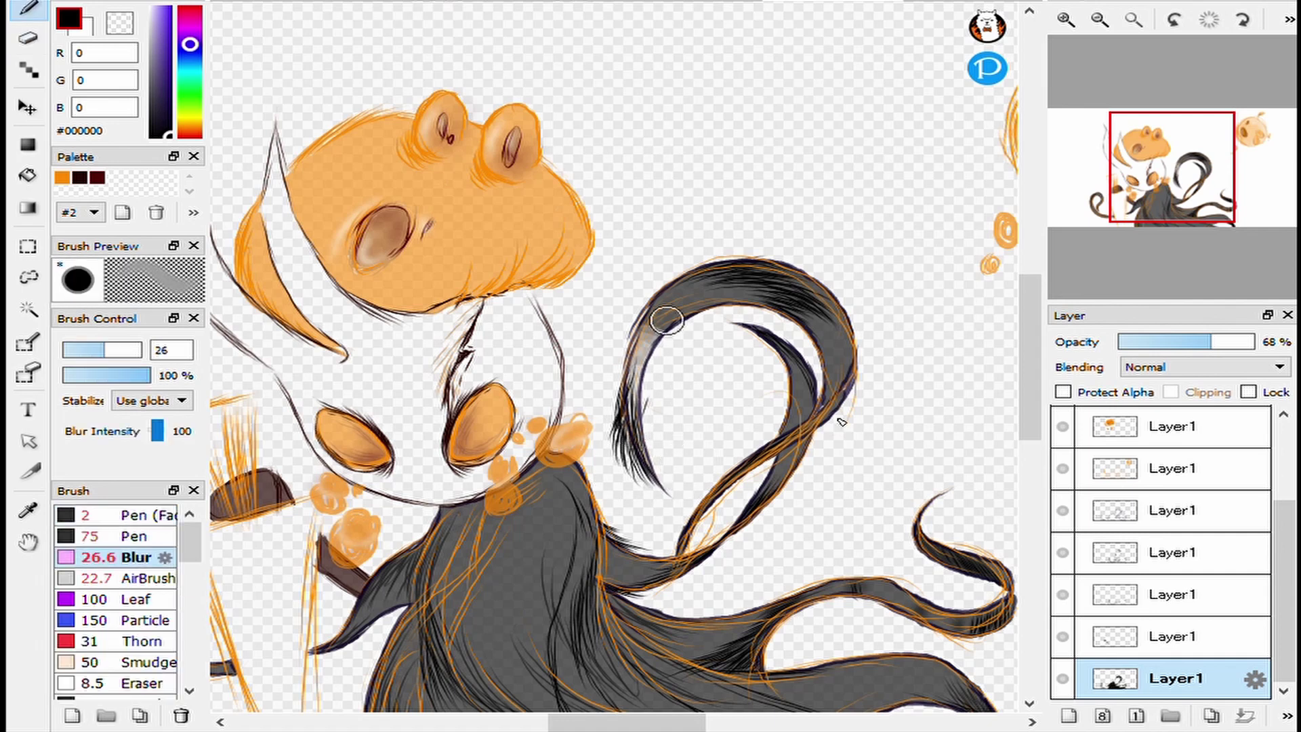
{"action": "key", "text": "ctrl+0"}
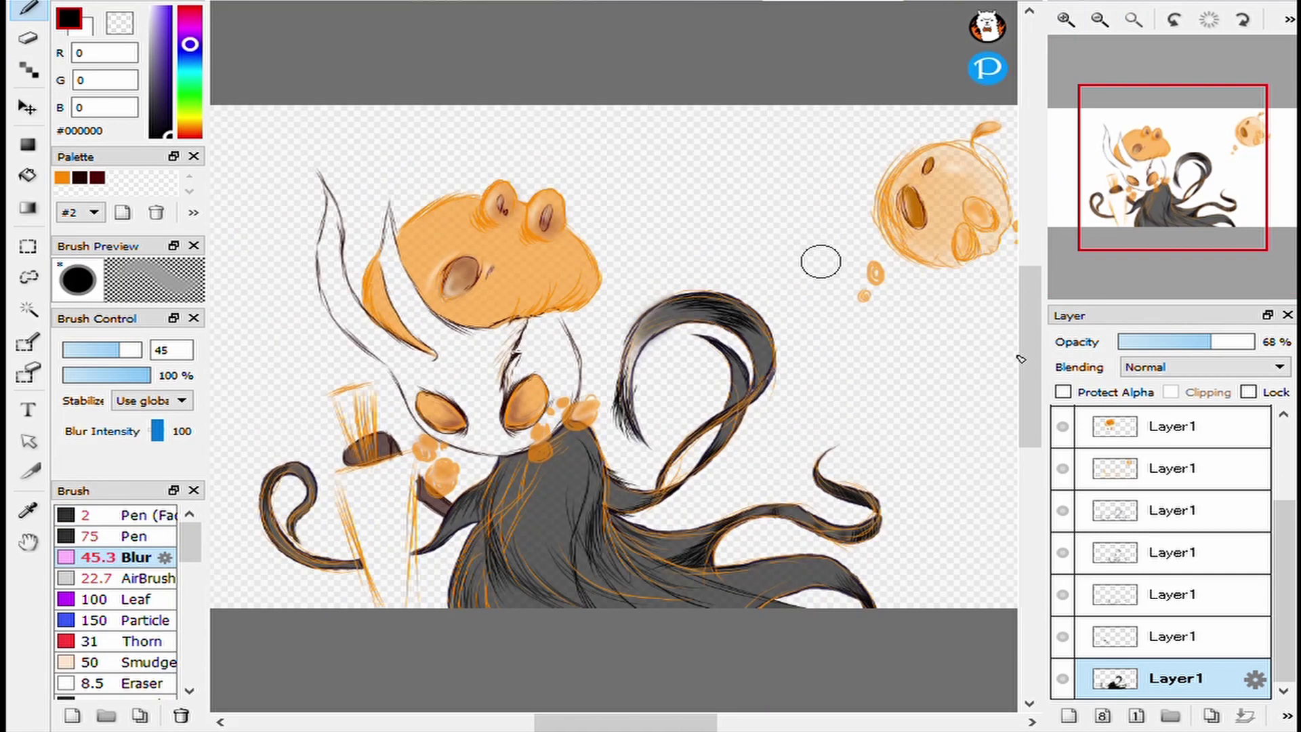
Add more black hair strokes around the softened end of the looping tentacle with the 2 px pen on the line layer.
{"action": "key", "text": "ctrl+plus"}
{"action": "left_click", "coordinate": [1172, 552]}
{"action": "left_click", "coordinate": [135, 515]}
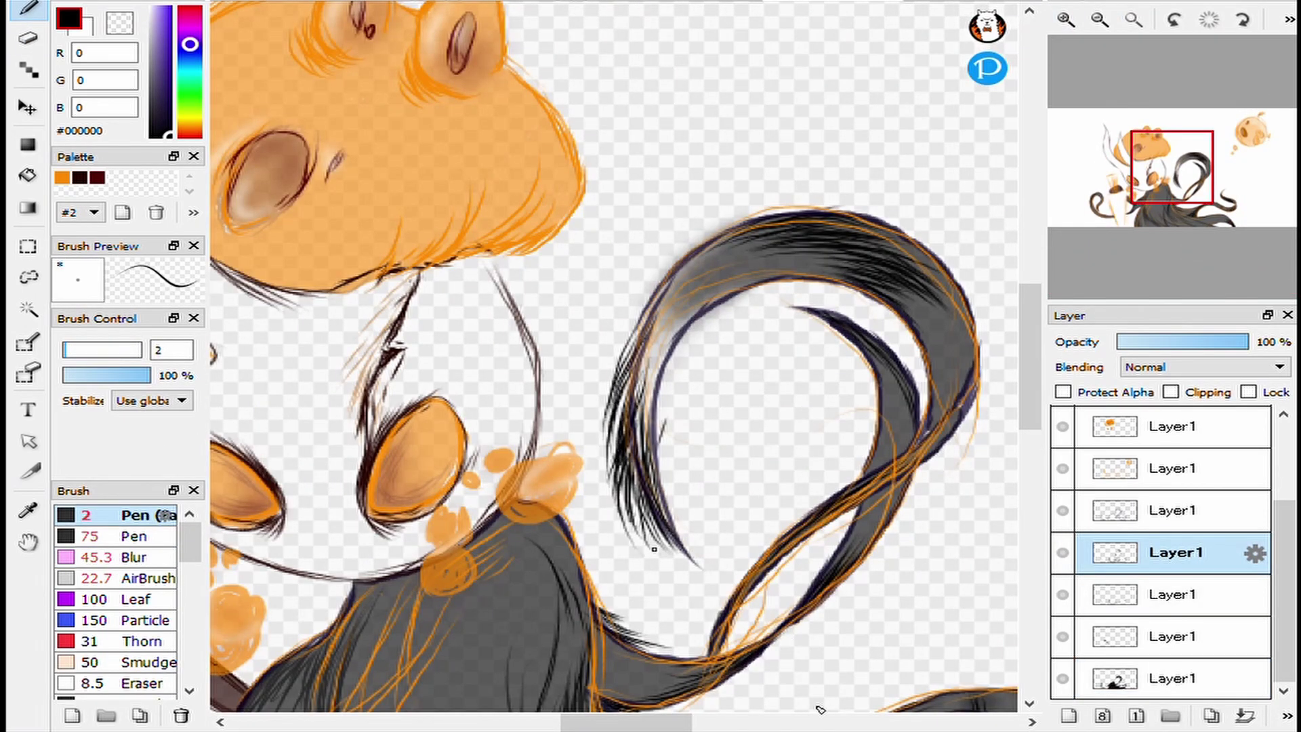
{"action": "key", "text": "ctrl+0"}
{"action": "key", "text": "ctrl+plus"}
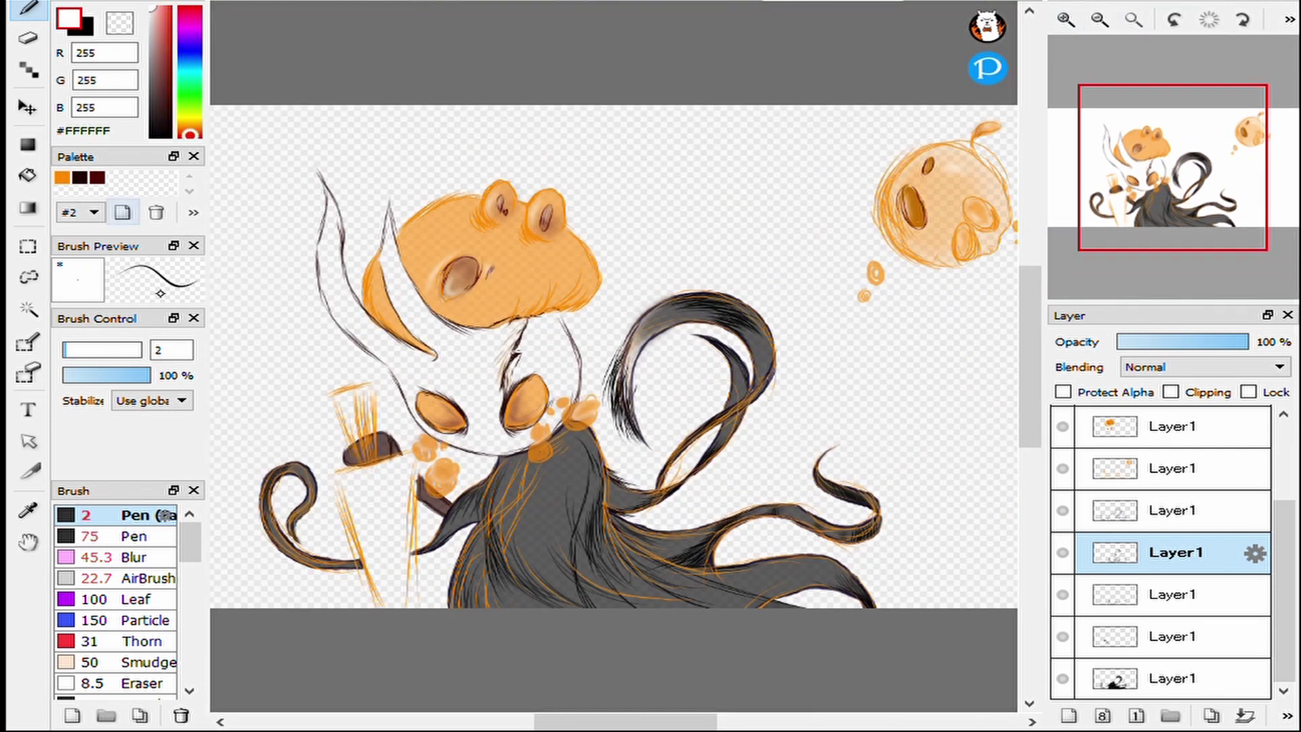
Outline a rounded bulge beneath the orange head's snout in #FF8C00 on a new layer at 60% opacity.
{"action": "left_click", "coordinate": [62, 178]}
{"action": "left_click", "coordinate": [1062, 426]}
{"action": "left_click", "coordinate": [1173, 469]}
{"action": "key", "text": "ctrl+plus"}
{"action": "key", "text": "ctrl+plus"}
{"action": "key", "text": "ctrl+plus"}
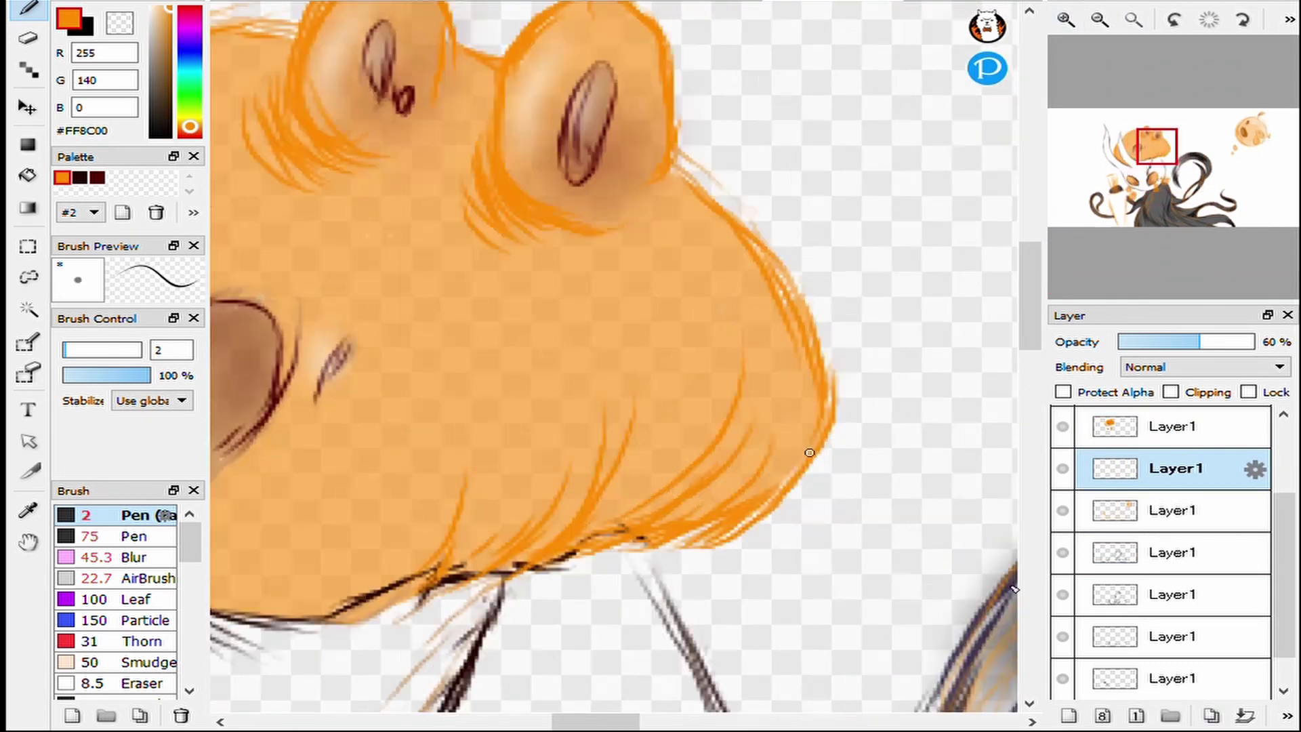
Fill the outlined bulge under the snout with orange #FF8C00.
{"action": "key", "text": "g"}
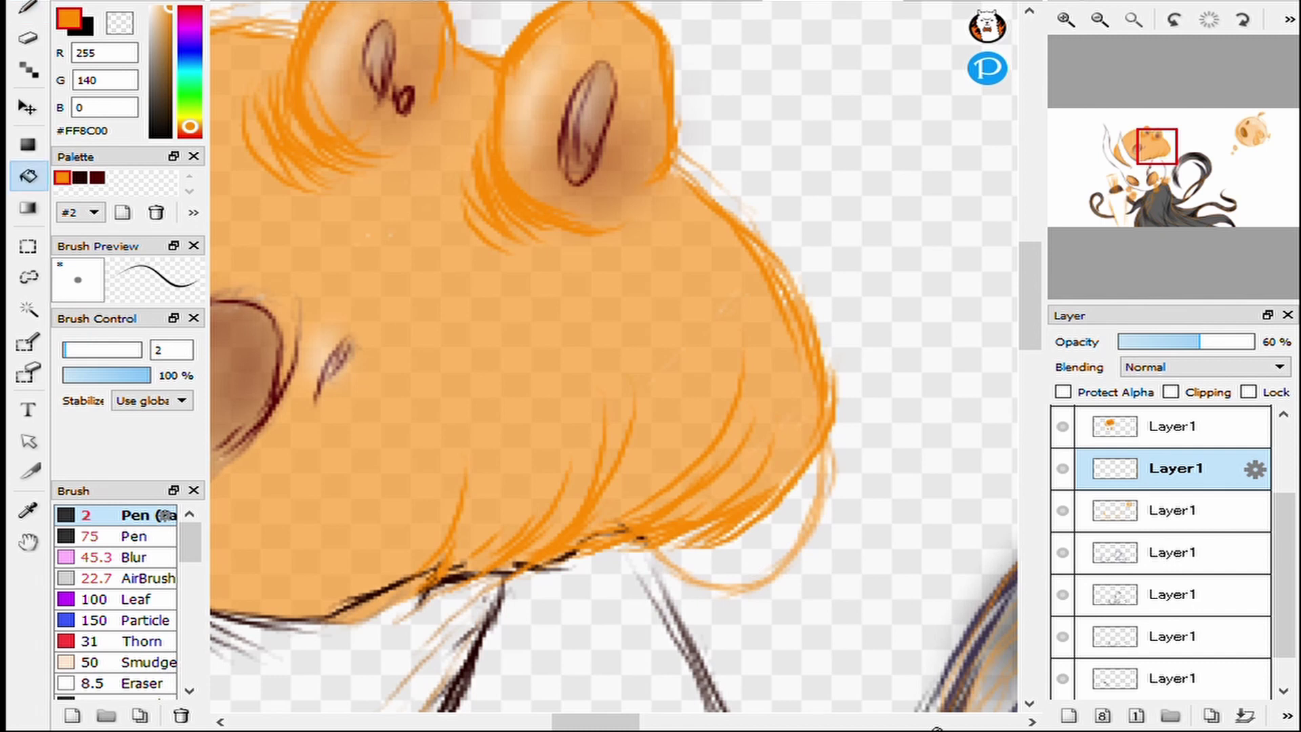
{"action": "left_click", "coordinate": [753, 567]}
{"action": "key", "text": "b"}
Add light strokes along the seam between snout and bulge, plus orange shading strokes on the bulge, on a separate full-opacity layer.
{"action": "scroll", "coordinate": [1172, 515], "scroll_direction": "up", "scroll_amount": 2}
{"action": "left_click", "coordinate": [1172, 473]}
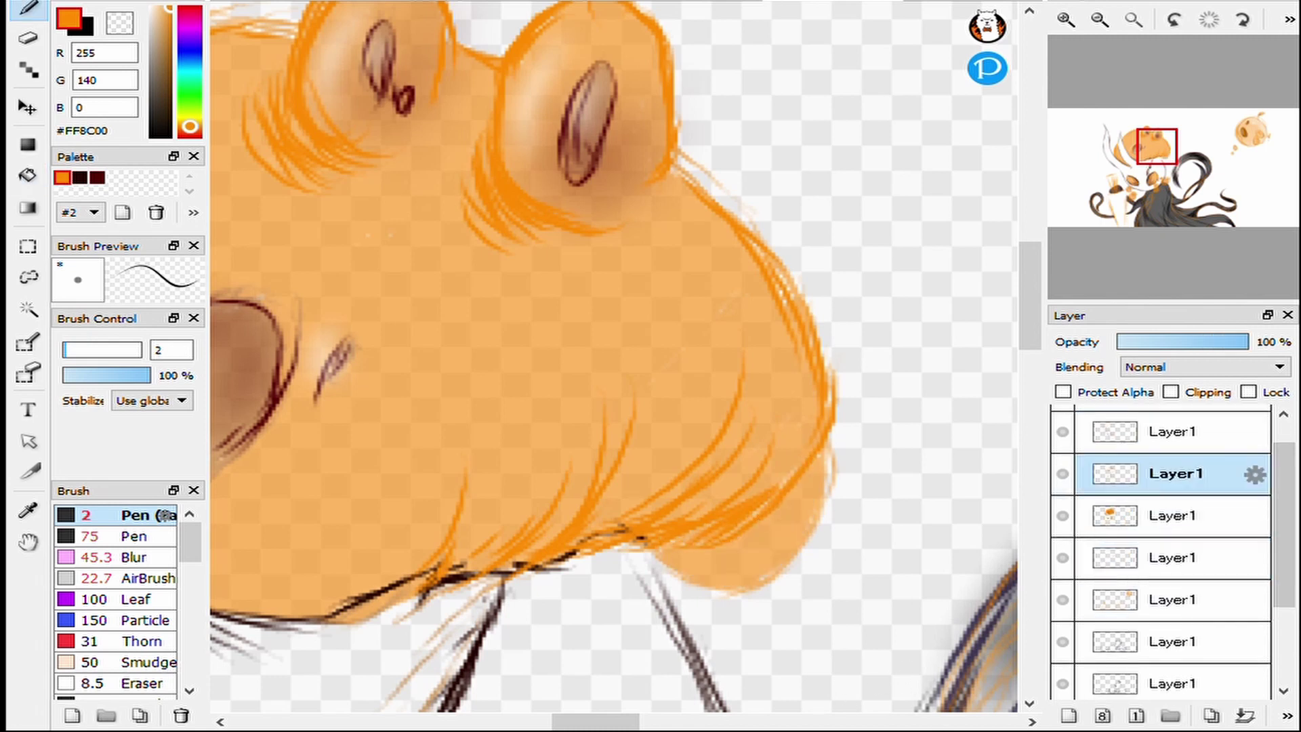
{"action": "key", "text": "x"}
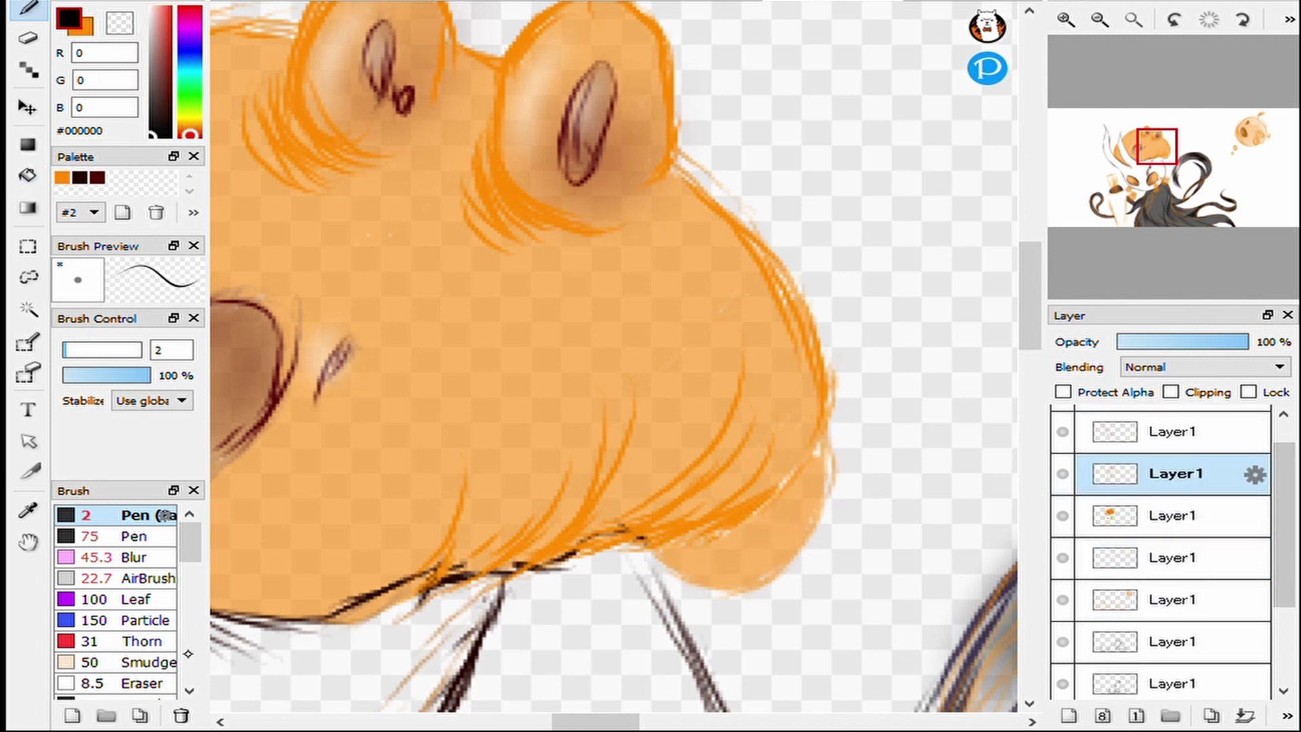
{"action": "key", "text": "x"}
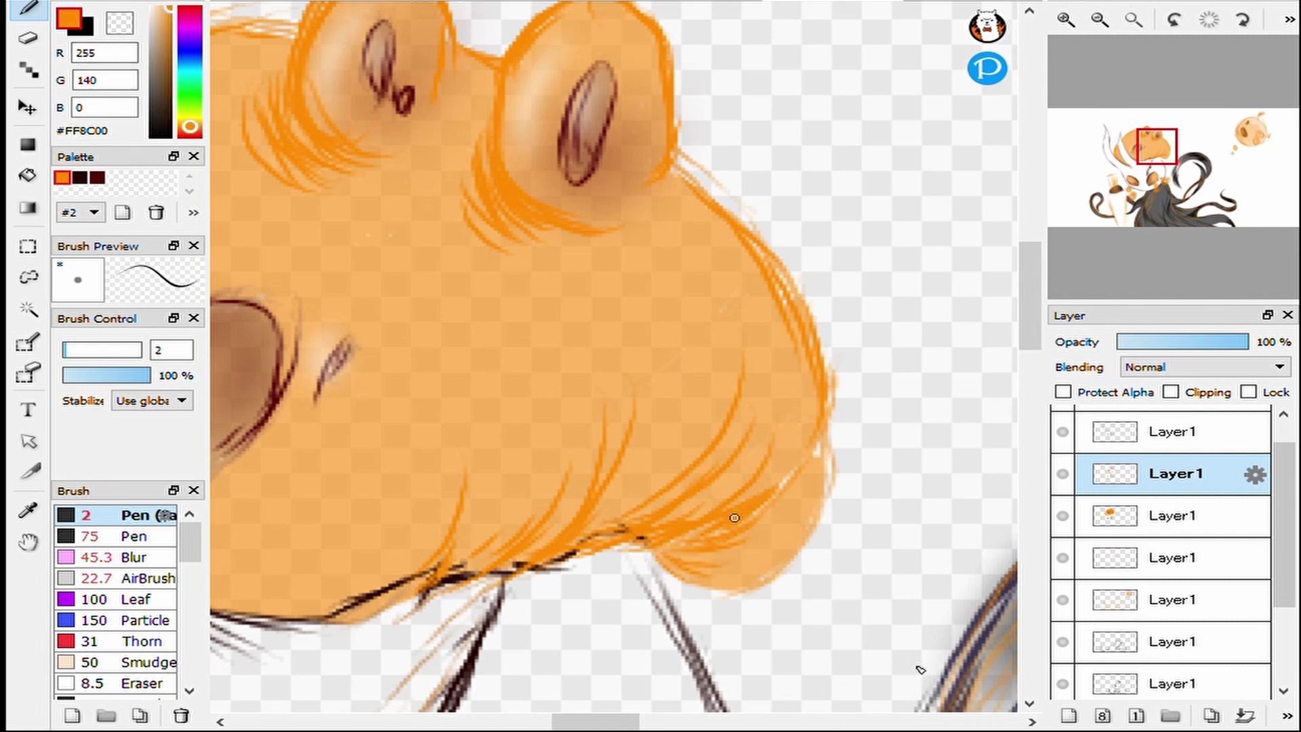
Strengthen the bulge's orange outline and fill the light gaps where it joins the head, working across the head's layers.
{"action": "key", "text": "Down"}
{"action": "key", "text": "Down"}
{"action": "key", "text": "Down"}
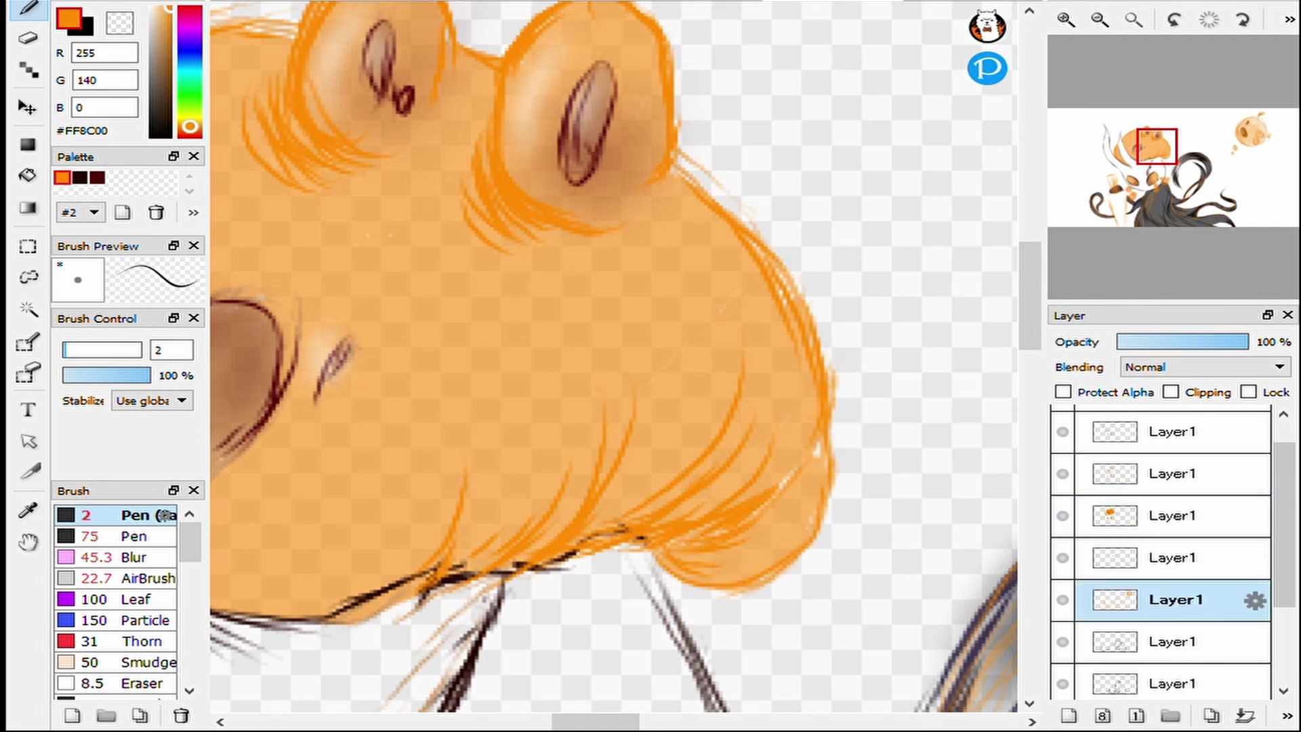
{"action": "key", "text": "Up"}
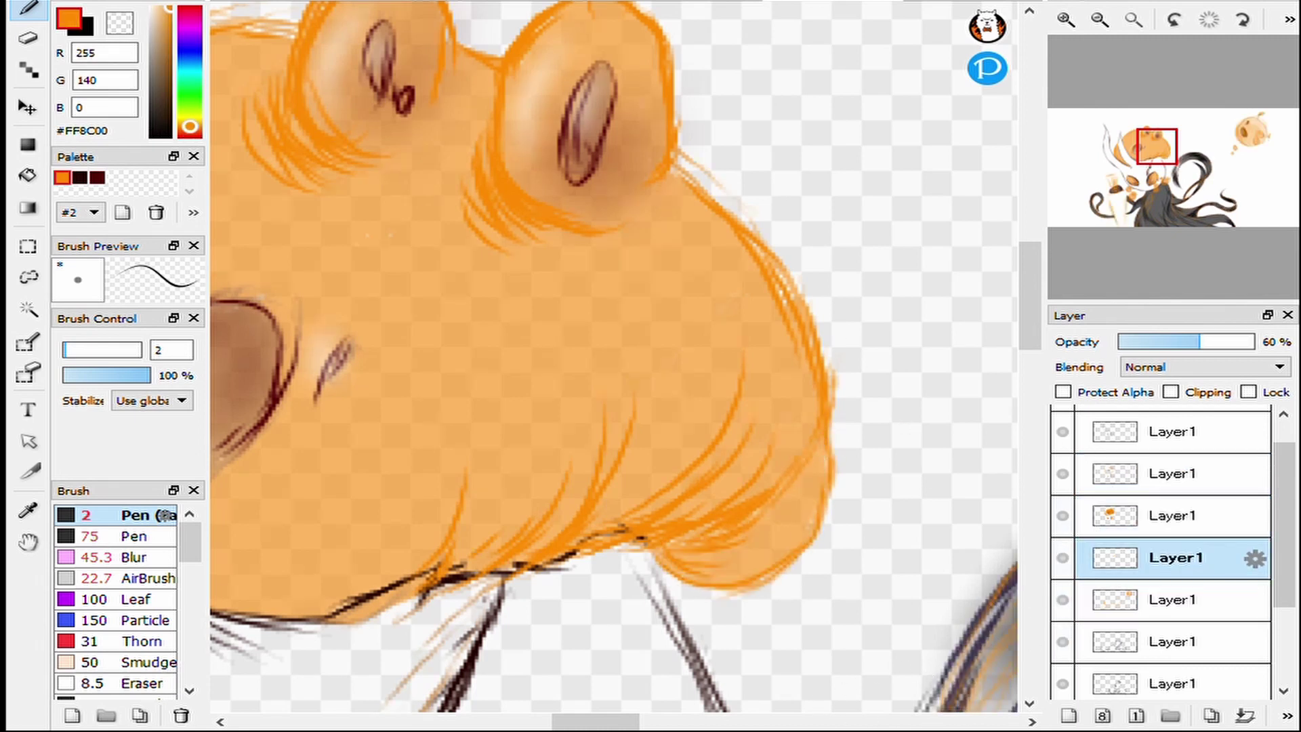
{"action": "key", "text": "Up"}
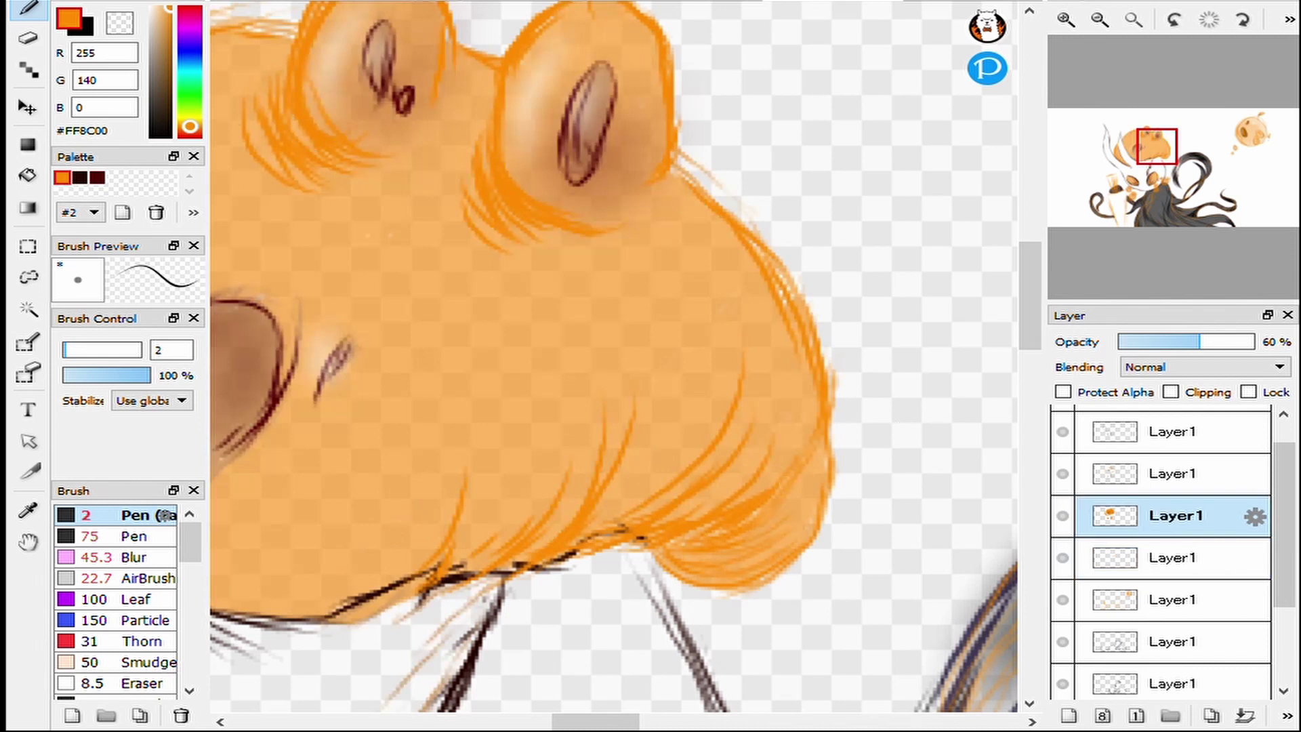
Fill the remaining light gaps between the orange strokes where the bulge joins the head, alternating between the fill and shading layers.
{"action": "key", "text": "Up"}
{"action": "scroll", "coordinate": [718, 543], "scroll_direction": "down", "scroll_amount": 5}
{"action": "scroll", "coordinate": [719, 542], "scroll_direction": "up", "scroll_amount": 3}
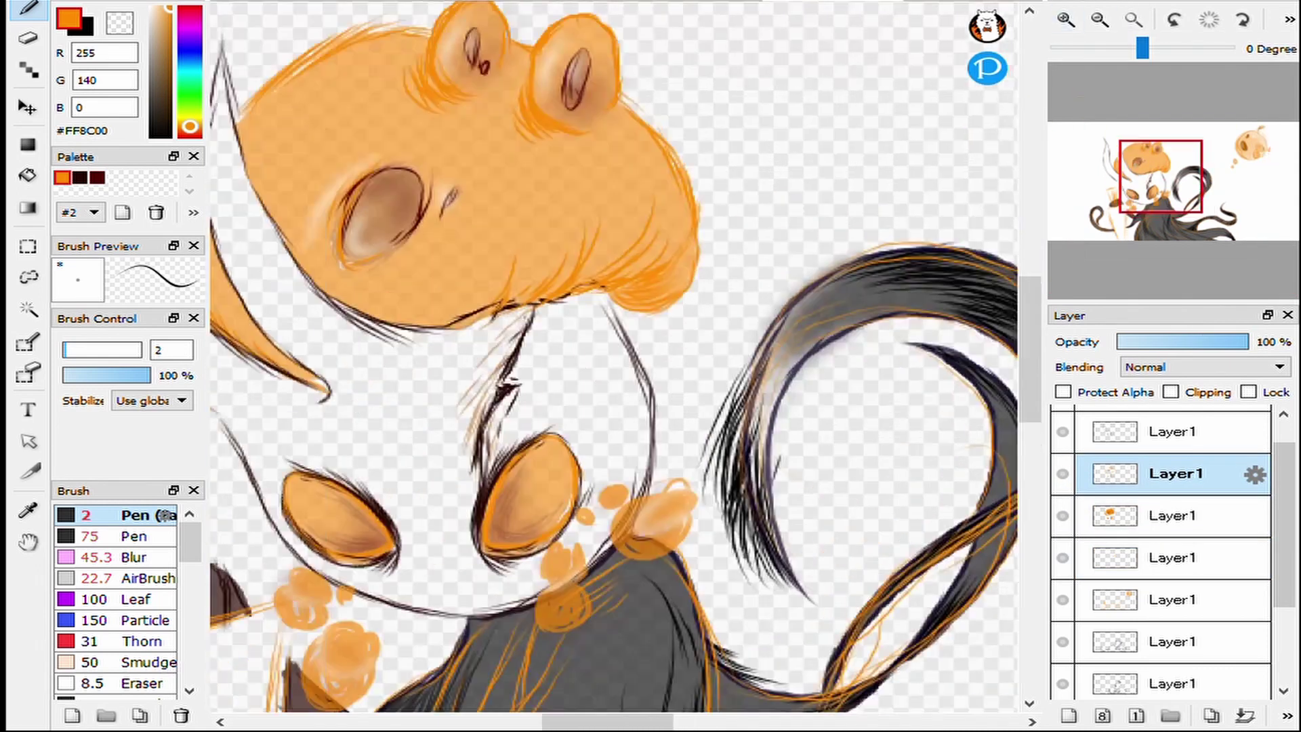
{"action": "scroll", "coordinate": [624, 143], "scroll_direction": "up", "scroll_amount": 2}
{"action": "key", "text": "Down"}
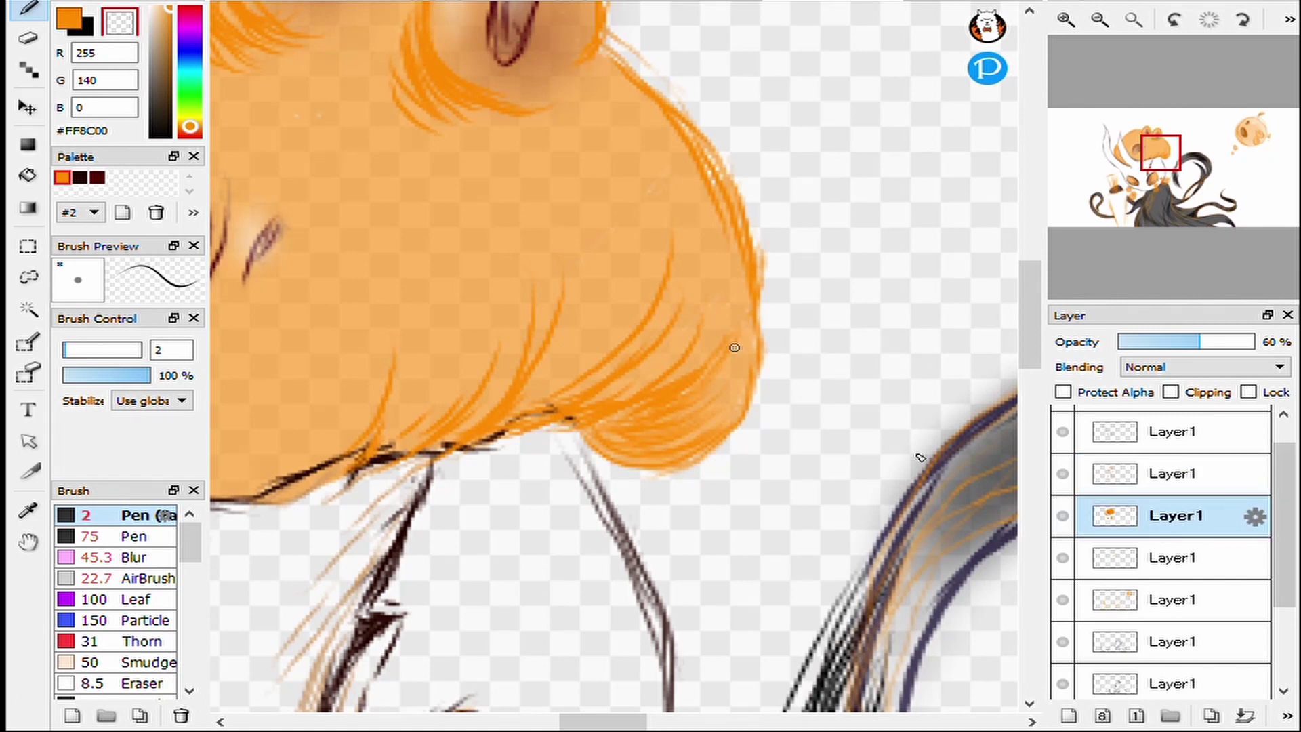
{"action": "scroll", "coordinate": [694, 381], "scroll_direction": "down", "scroll_amount": 5}
{"action": "key", "text": "Up"}
{"action": "scroll", "coordinate": [694, 381], "scroll_direction": "up", "scroll_amount": 4}
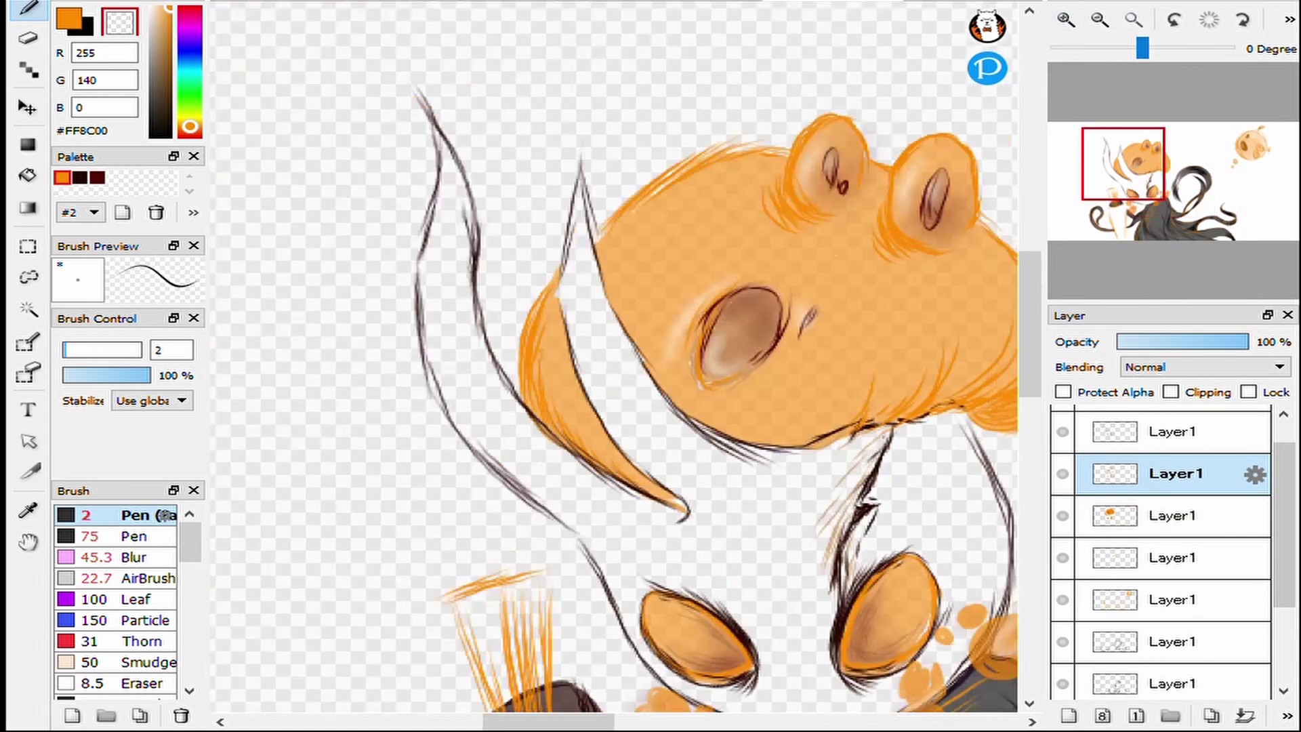
Add #FF8C00 shading strokes along the outer edge of the crescent shape and the head's upper outline on the full-opacity layer.
{"action": "scroll", "coordinate": [668, 316], "scroll_direction": "up", "scroll_amount": 3}
{"action": "mouse_move", "coordinate": [509, 339]}
{"action": "left_mouse_down"}
{"action": "mouse_move", "coordinate": [531, 465]}
{"action": "mouse_move", "coordinate": [624, 523]}
{"action": "mouse_move", "coordinate": [759, 643]}
{"action": "left_mouse_up"}
{"action": "scroll", "coordinate": [759, 643], "scroll_direction": "down", "scroll_amount": 4}
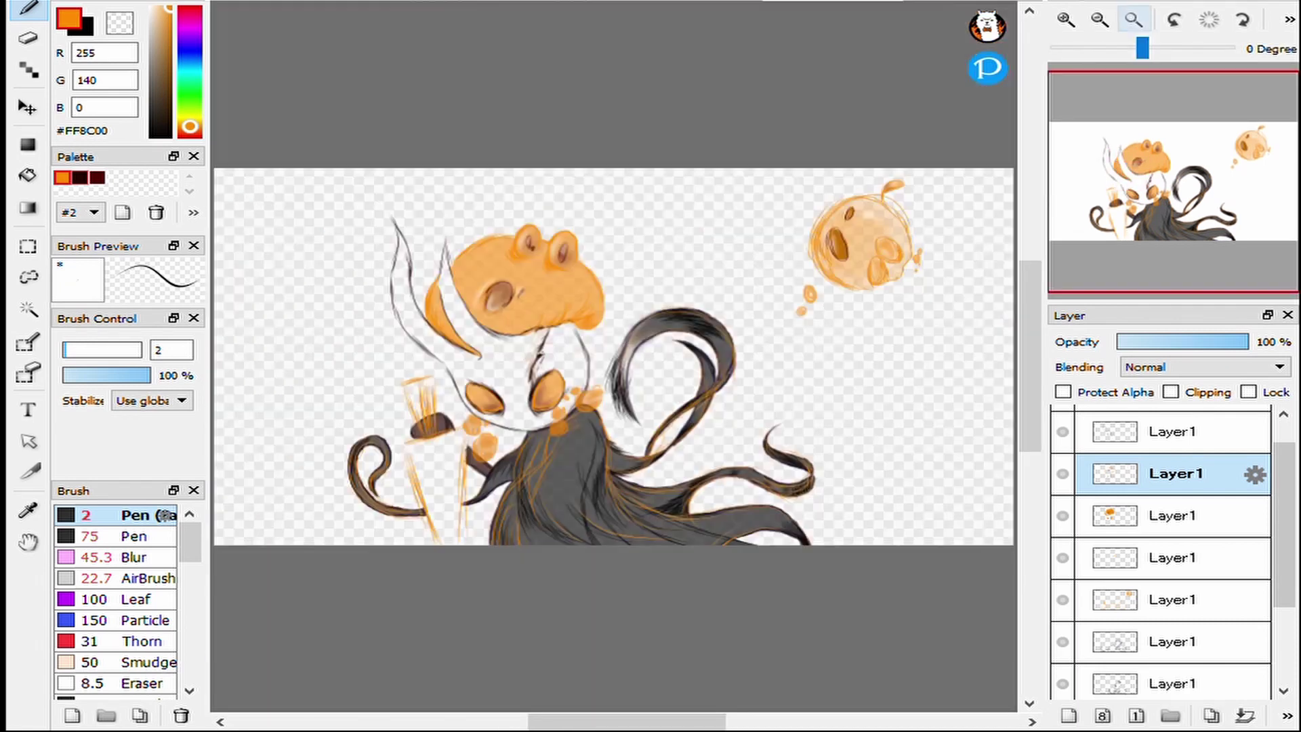
{"action": "scroll", "coordinate": [755, 110], "scroll_direction": "up", "scroll_amount": 4}
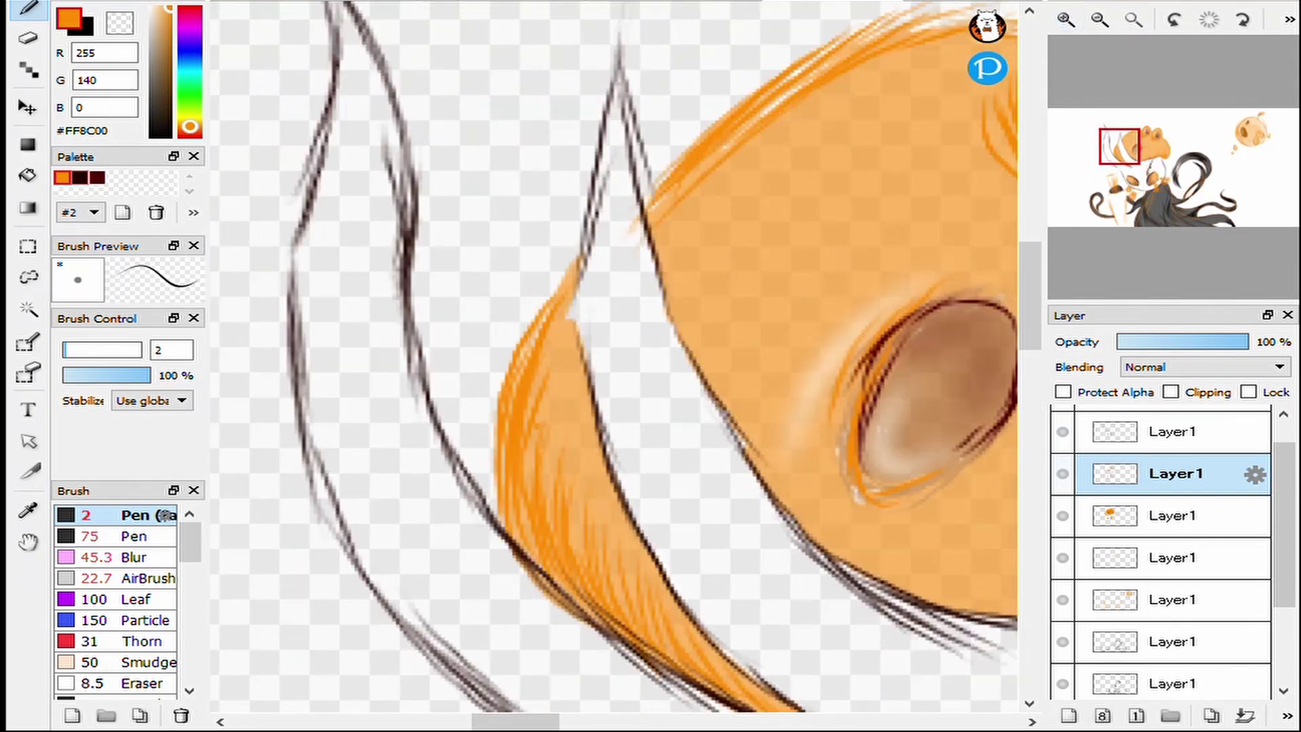
{"action": "scroll", "coordinate": [825, 241], "scroll_direction": "down", "scroll_amount": 4}
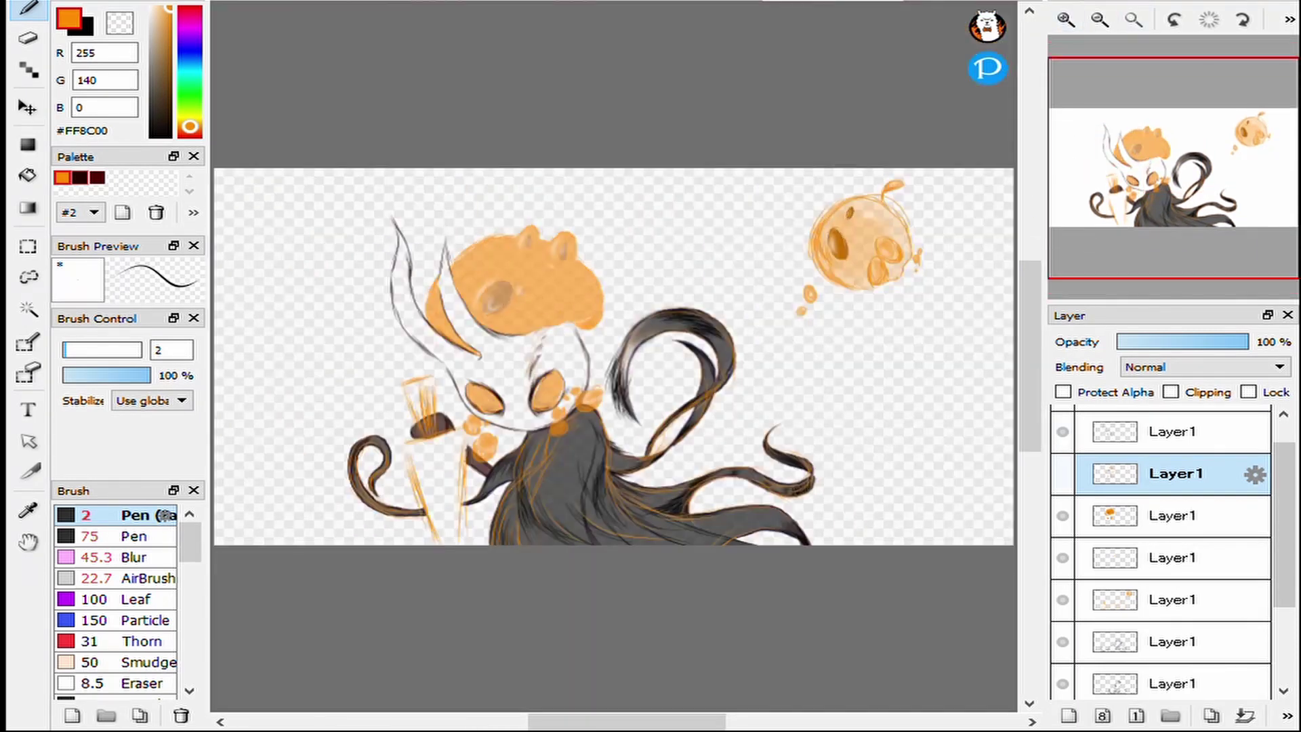
Thicken the orange shading strokes along the inner rims of both almond-shaped eyes.
{"action": "scroll", "coordinate": [681, 169], "scroll_direction": "up", "scroll_amount": 4}
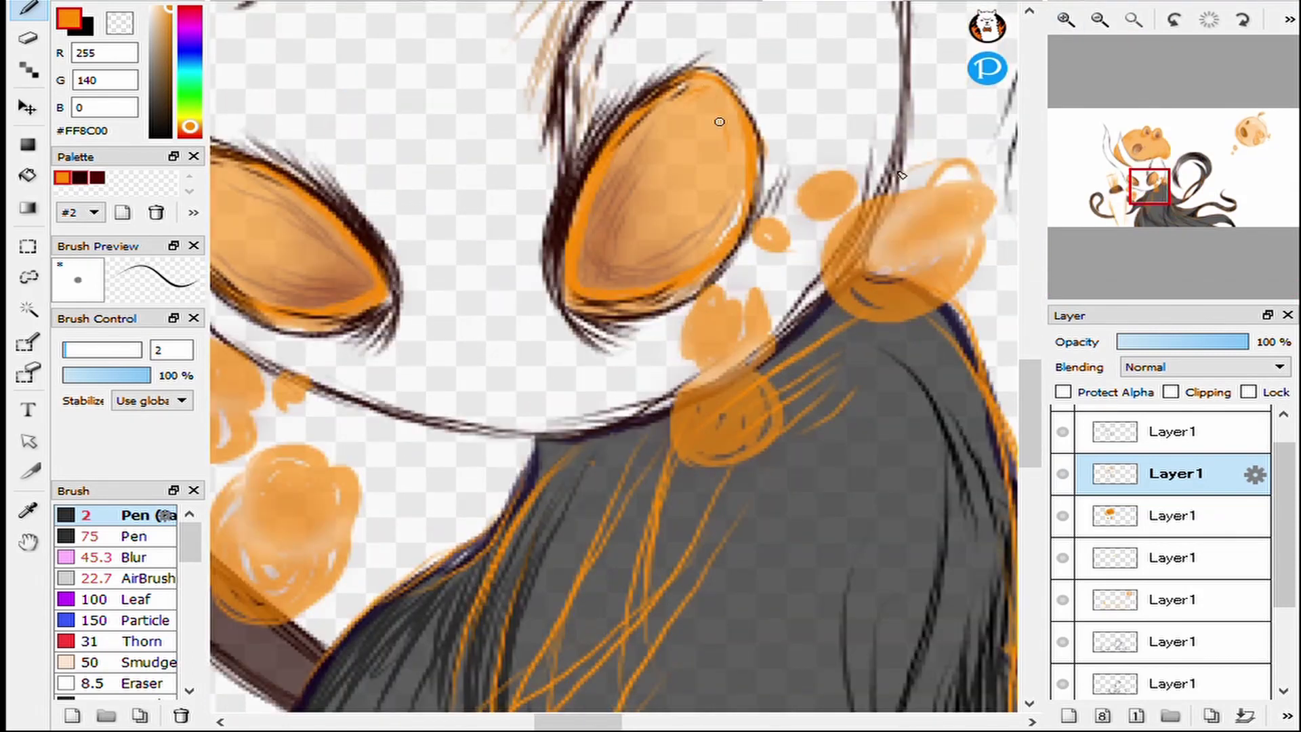
{"action": "scroll", "coordinate": [714, 112], "scroll_direction": "down", "scroll_amount": 4}
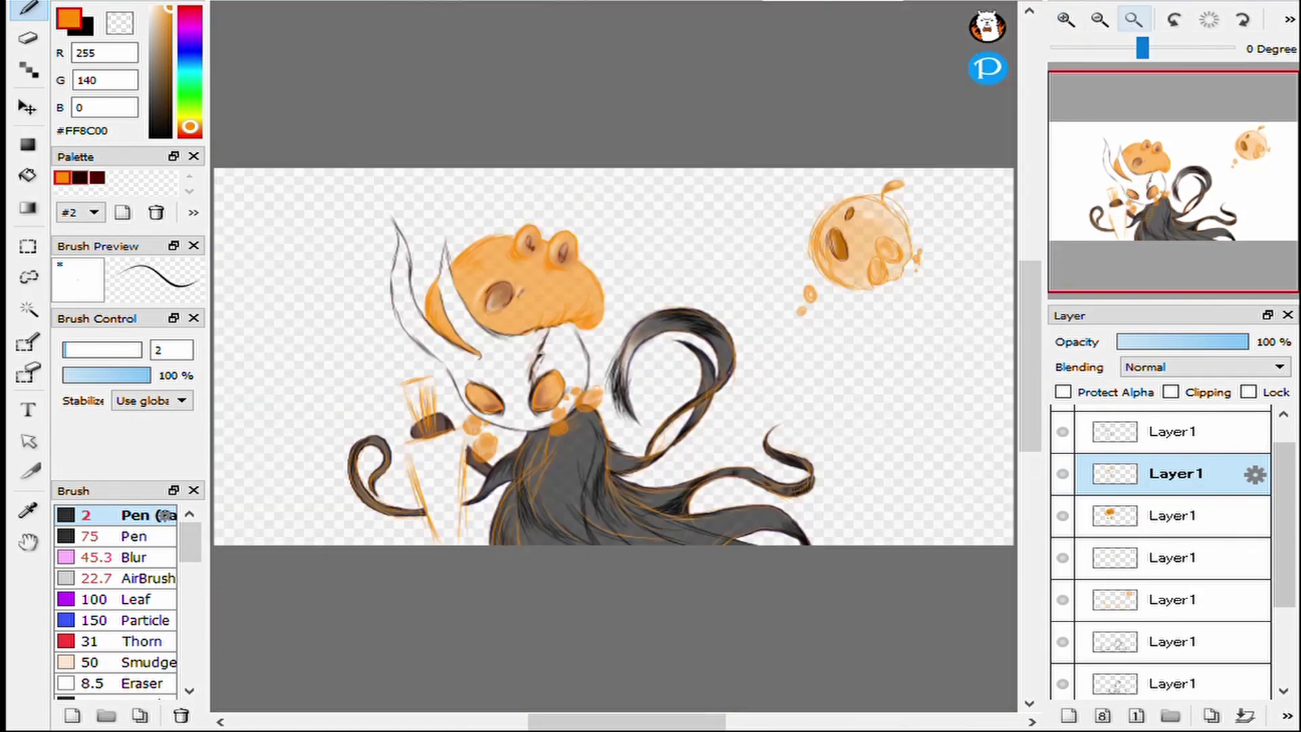
{"action": "scroll", "coordinate": [756, 290], "scroll_direction": "up", "scroll_amount": 5}
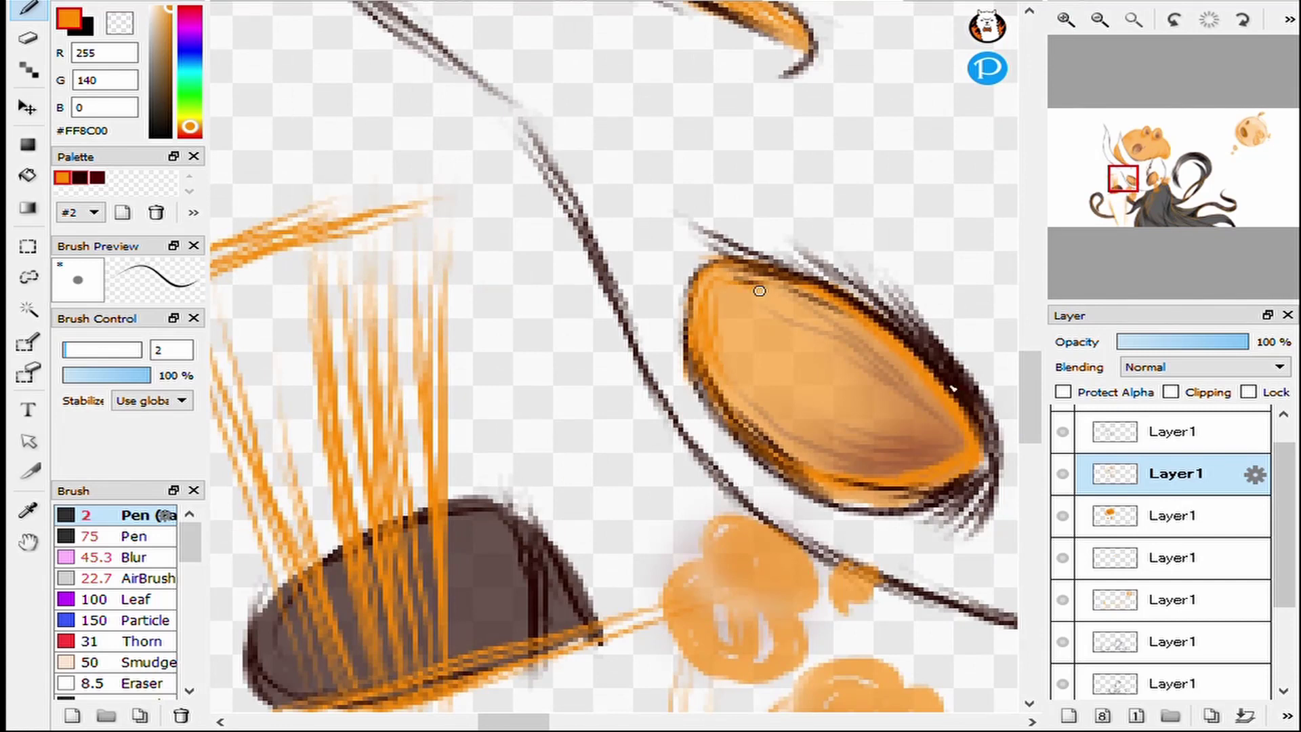
{"action": "scroll", "coordinate": [756, 319], "scroll_direction": "down", "scroll_amount": 4}
{"action": "scroll", "coordinate": [768, 308], "scroll_direction": "up", "scroll_amount": 5}
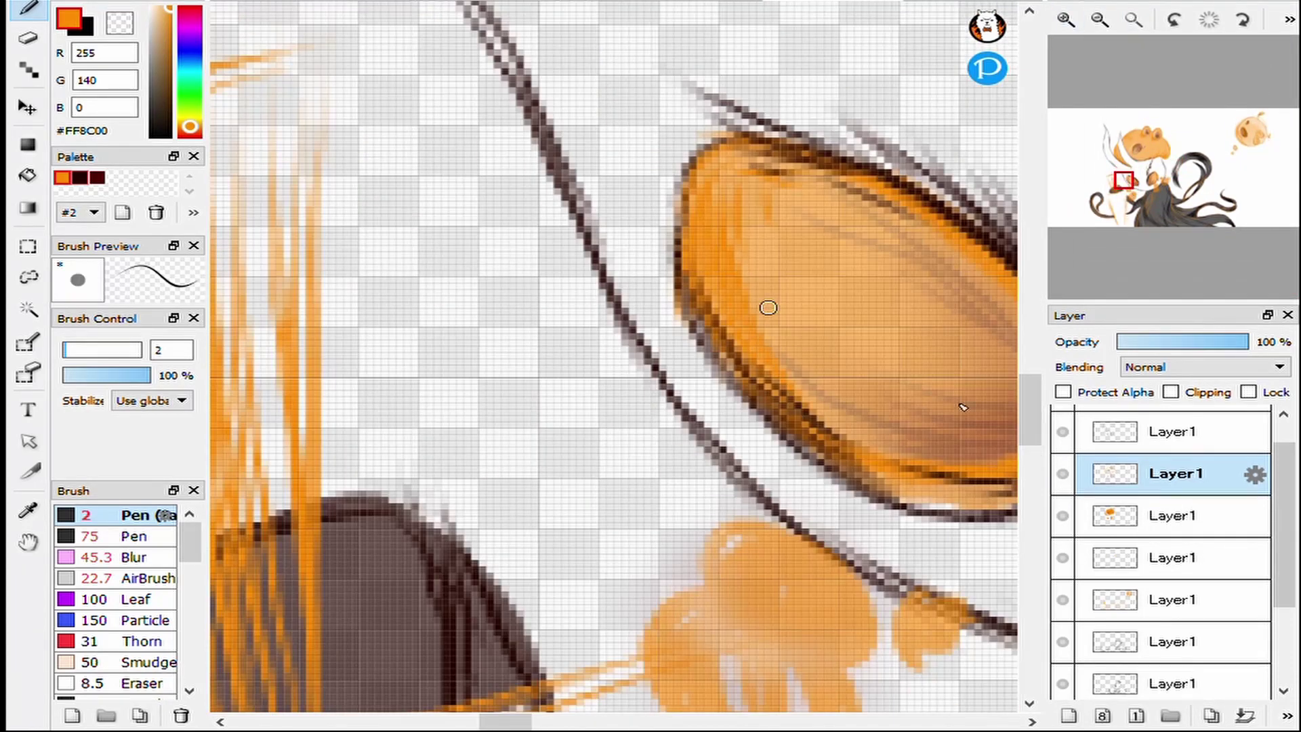
{"action": "scroll", "coordinate": [768, 308], "scroll_direction": "down", "scroll_amount": 4}
Darken the lower outline of the eye nearest the horns with black #000000 on the layer above the orange shading.
{"action": "key", "text": "x"}
{"action": "left_click", "coordinate": [1176, 432]}
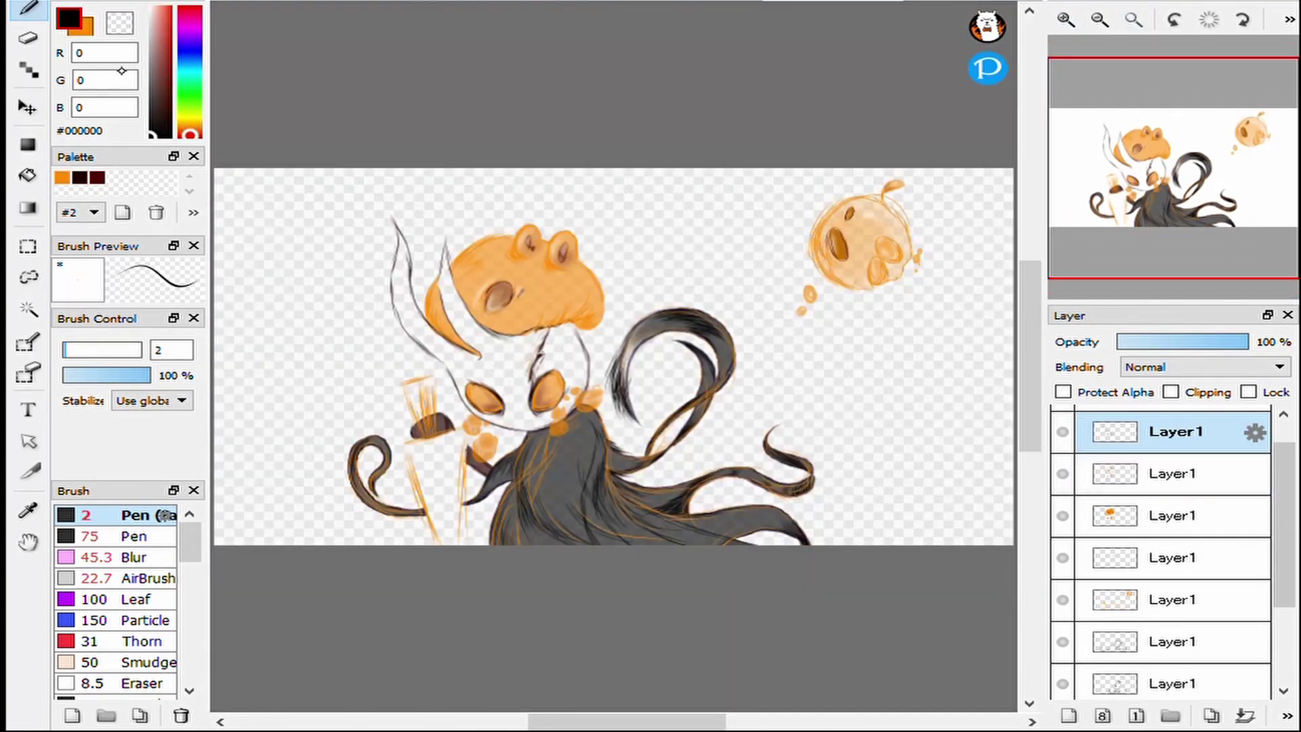
{"action": "scroll", "coordinate": [768, 307], "scroll_direction": "up", "scroll_amount": 5}
{"action": "scroll", "coordinate": [768, 308], "scroll_direction": "down", "scroll_amount": 1}
{"action": "mouse_move", "coordinate": [461, 170]}
{"action": "left_mouse_down"}
{"action": "mouse_move", "coordinate": [604, 350]}
{"action": "mouse_move", "coordinate": [712, 386]}
{"action": "left_mouse_up"}
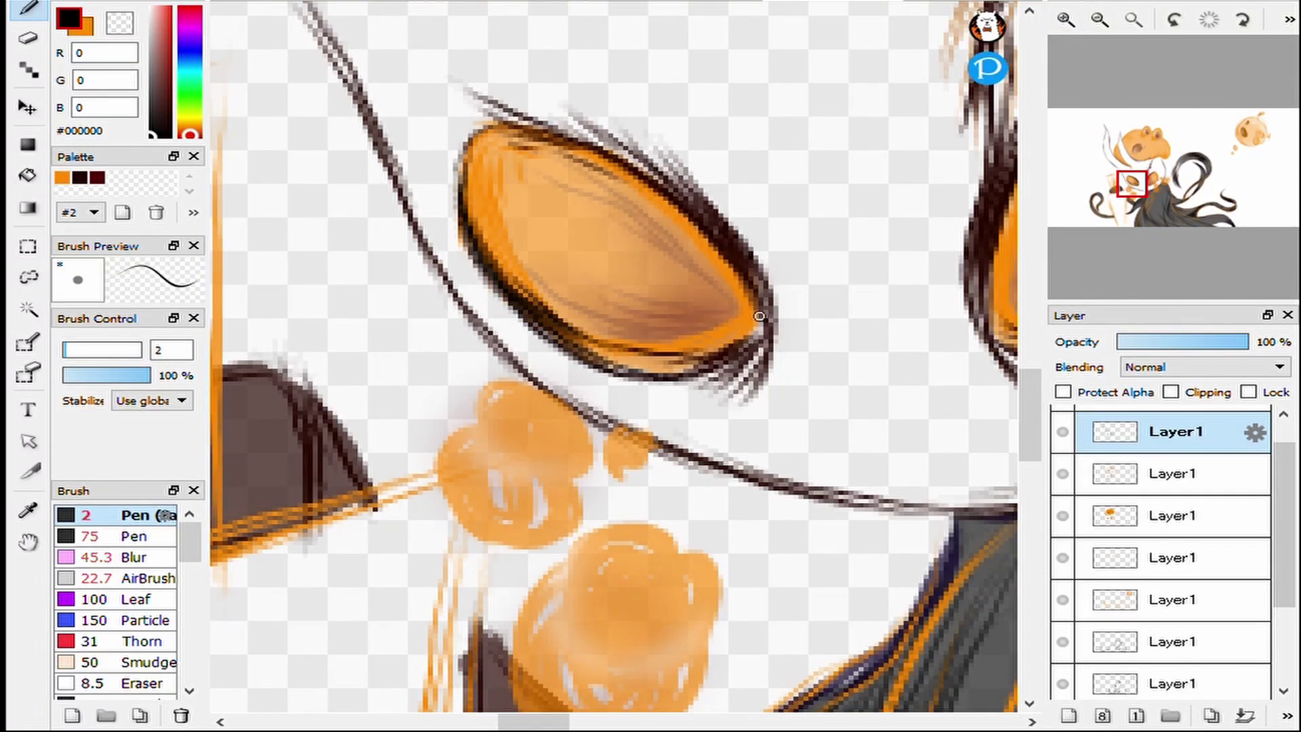
{"action": "scroll", "coordinate": [711, 386], "scroll_direction": "down", "scroll_amount": 3}
{"action": "scroll", "coordinate": [1161, 553], "scroll_direction": "down", "scroll_amount": 3}
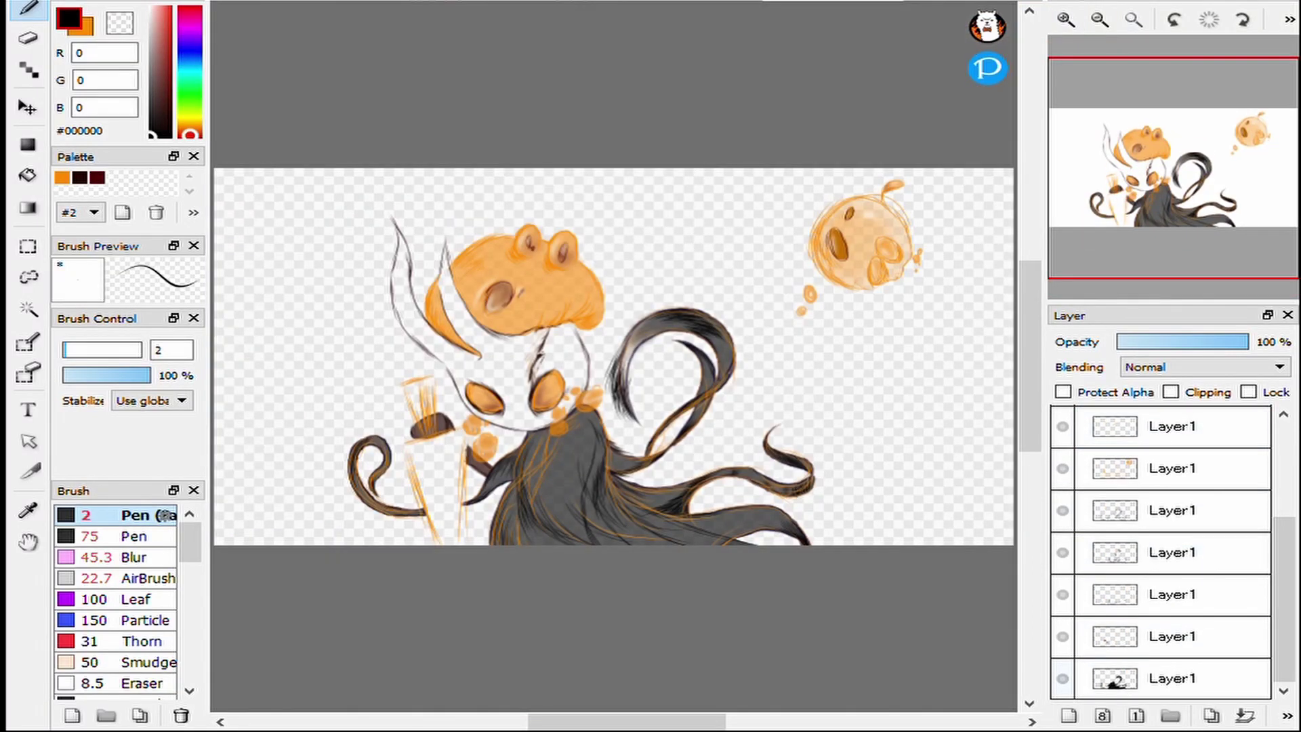
Soften the tentacles' ends on the 68% opacity dark fill layer using a size 45 Blur brush and a 30% Eraser.
{"action": "left_click", "coordinate": [1176, 594]}
{"action": "scroll", "coordinate": [377, 481], "scroll_direction": "up", "scroll_amount": 3}
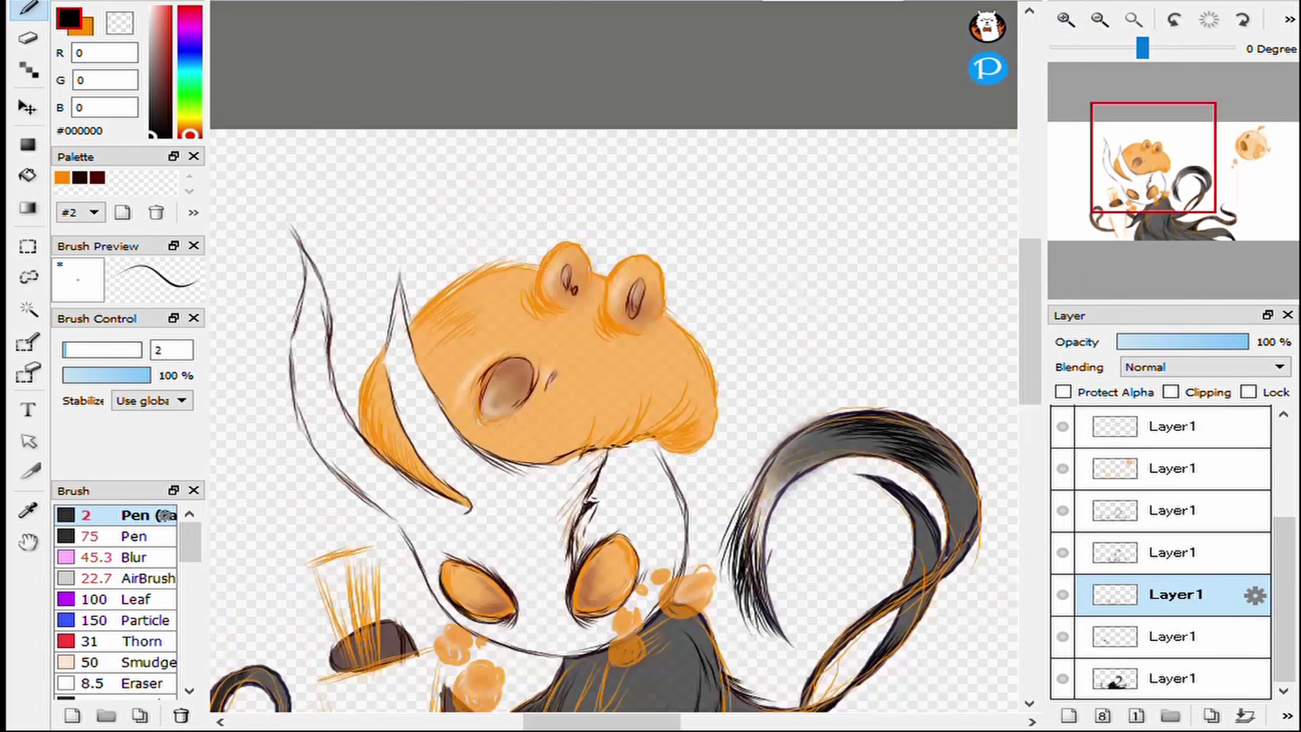
{"action": "left_click", "coordinate": [136, 557]}
{"action": "left_click", "coordinate": [1176, 678]}
{"action": "scroll", "coordinate": [244, 539], "scroll_direction": "up", "scroll_amount": 2}
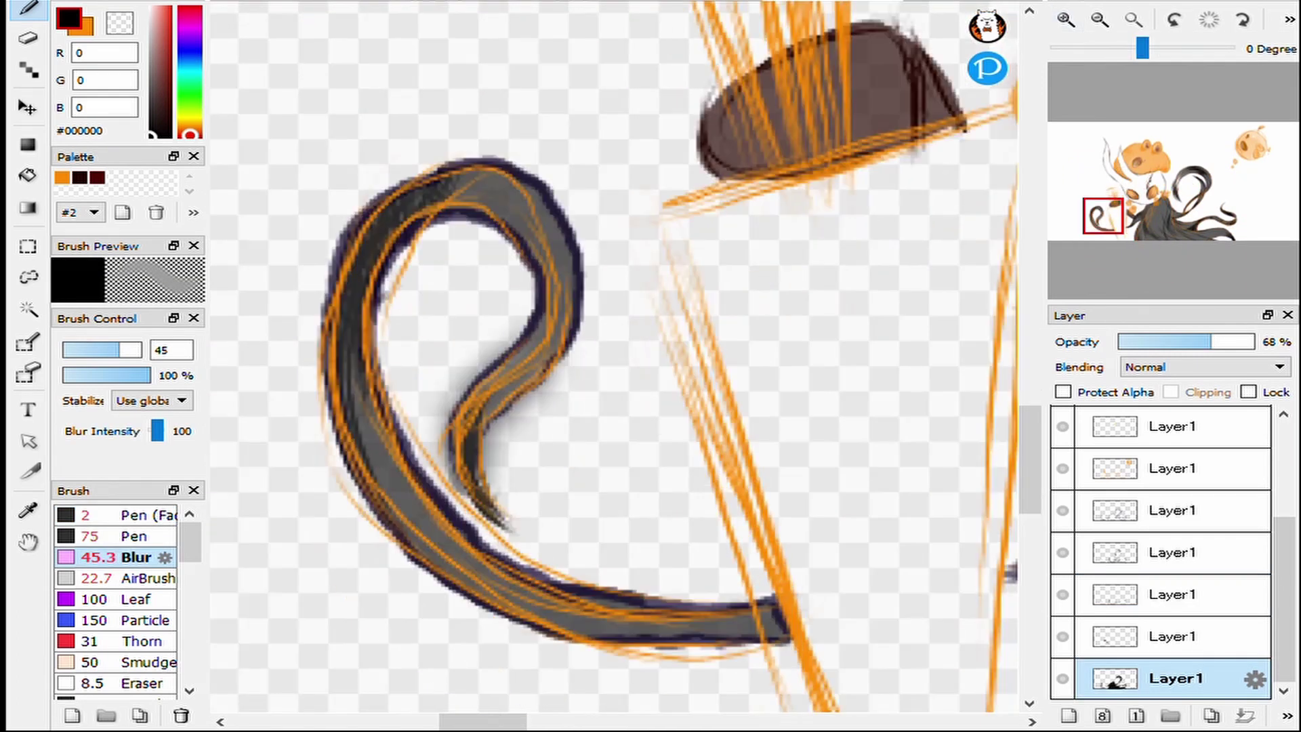
{"action": "key", "text": "e"}
{"action": "key", "text": "b"}
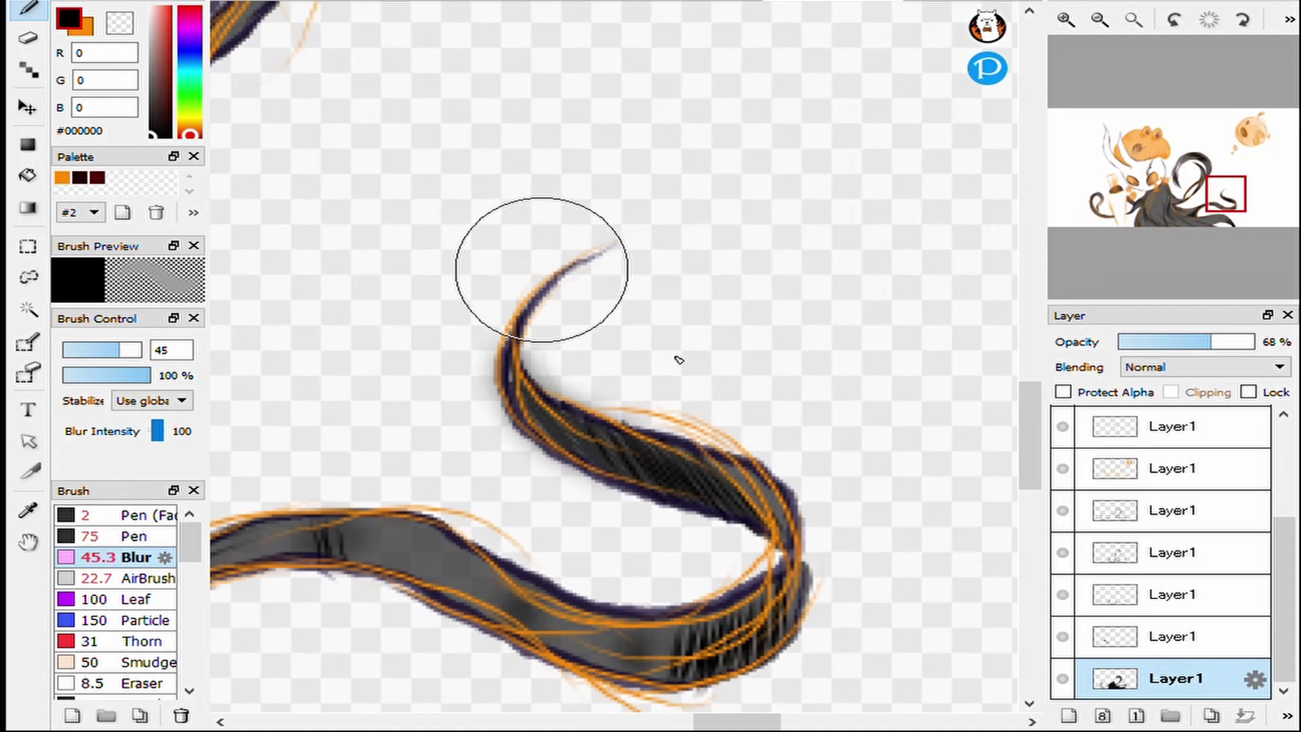
{"action": "key", "text": "e"}
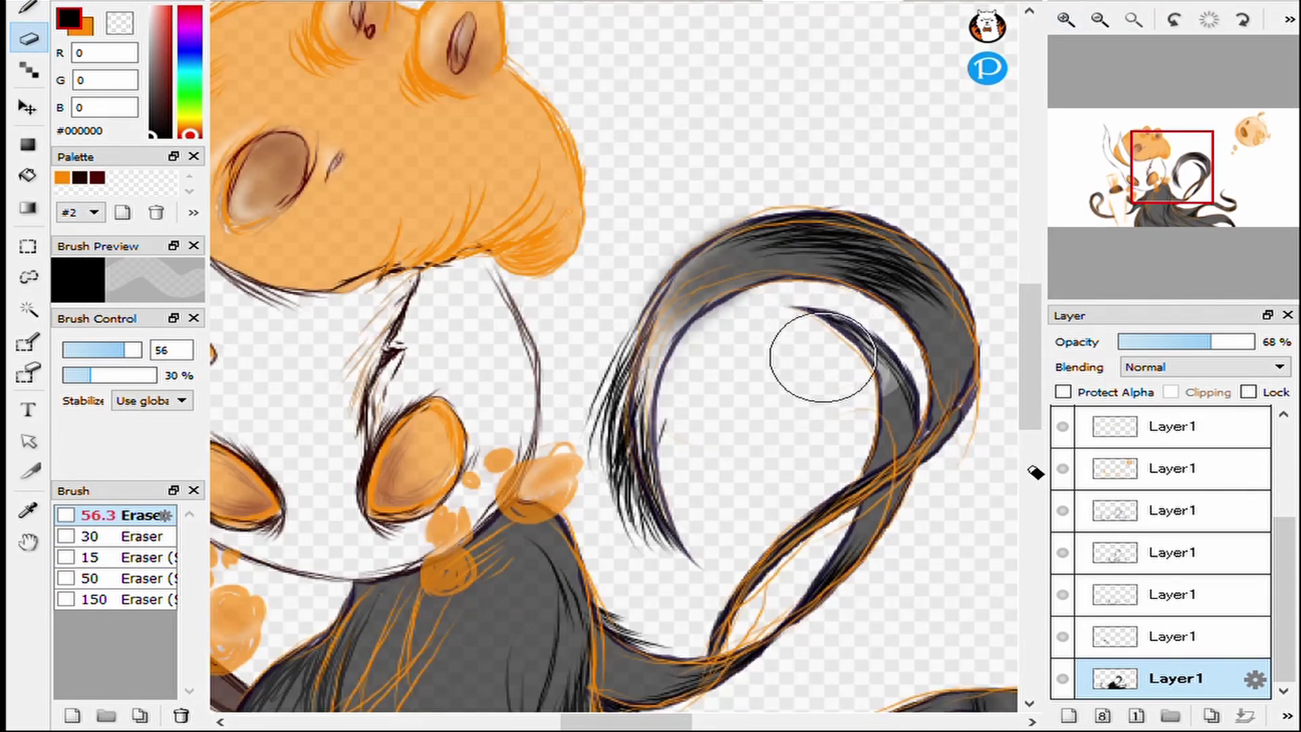
{"action": "key", "text": "b"}
{"action": "key", "text": "ctrl+0"}
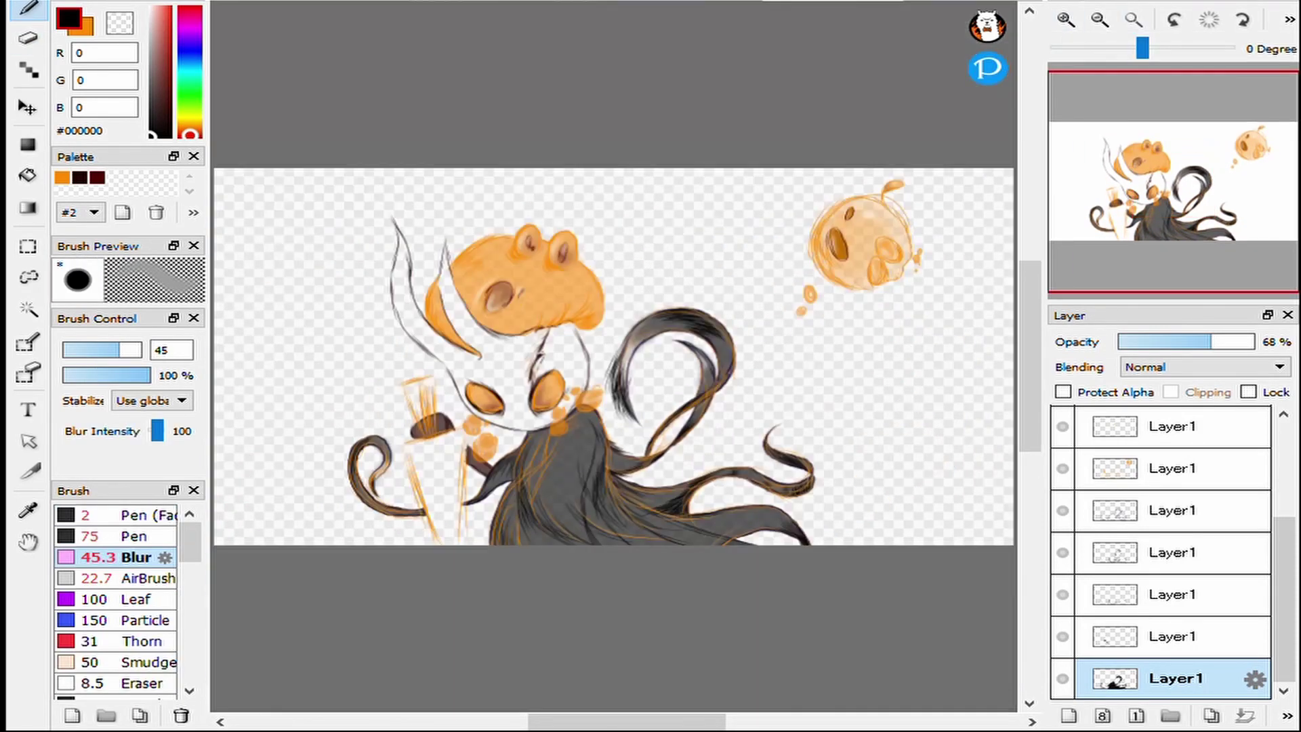
Add black hair strokes down the middle of the dark cloak with the size 2 pen on the layer above the fill.
{"action": "scroll", "coordinate": [563, 440], "scroll_direction": "up", "scroll_amount": 4}
{"action": "key", "text": "p"}
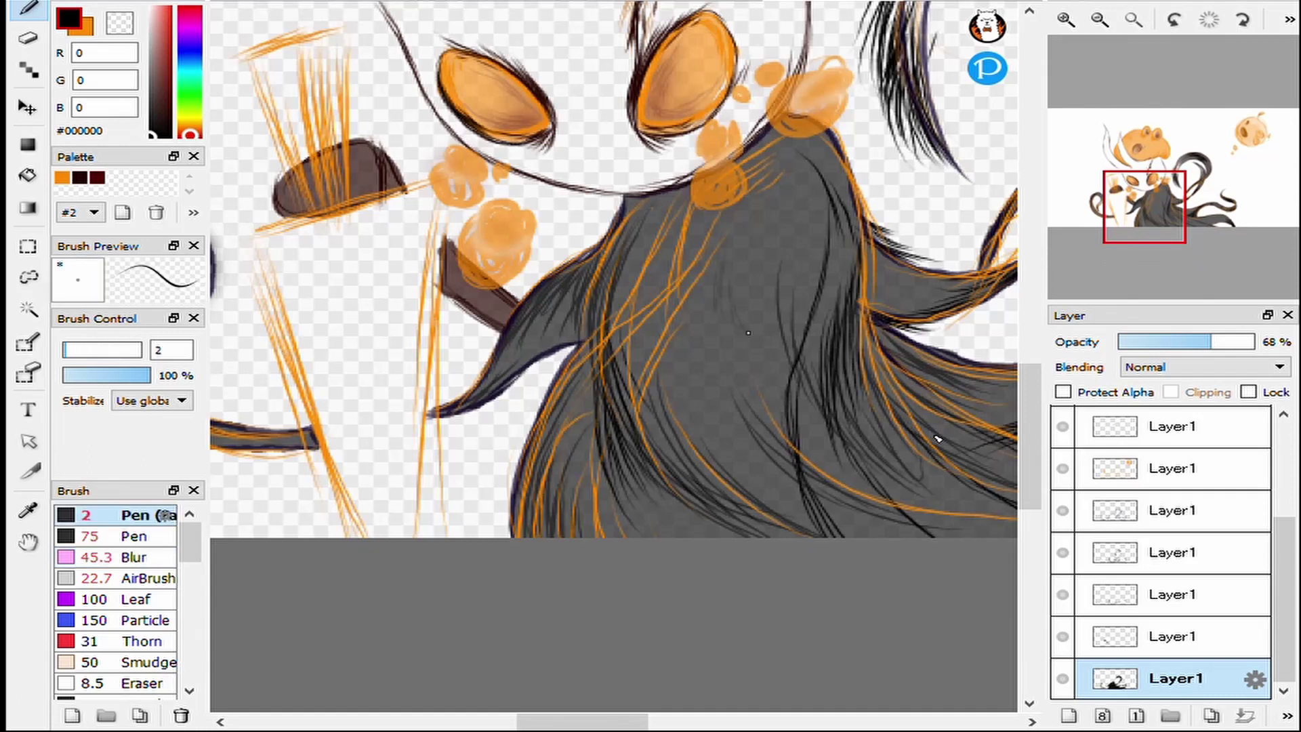
{"action": "key", "text": "ctrl+Up"}
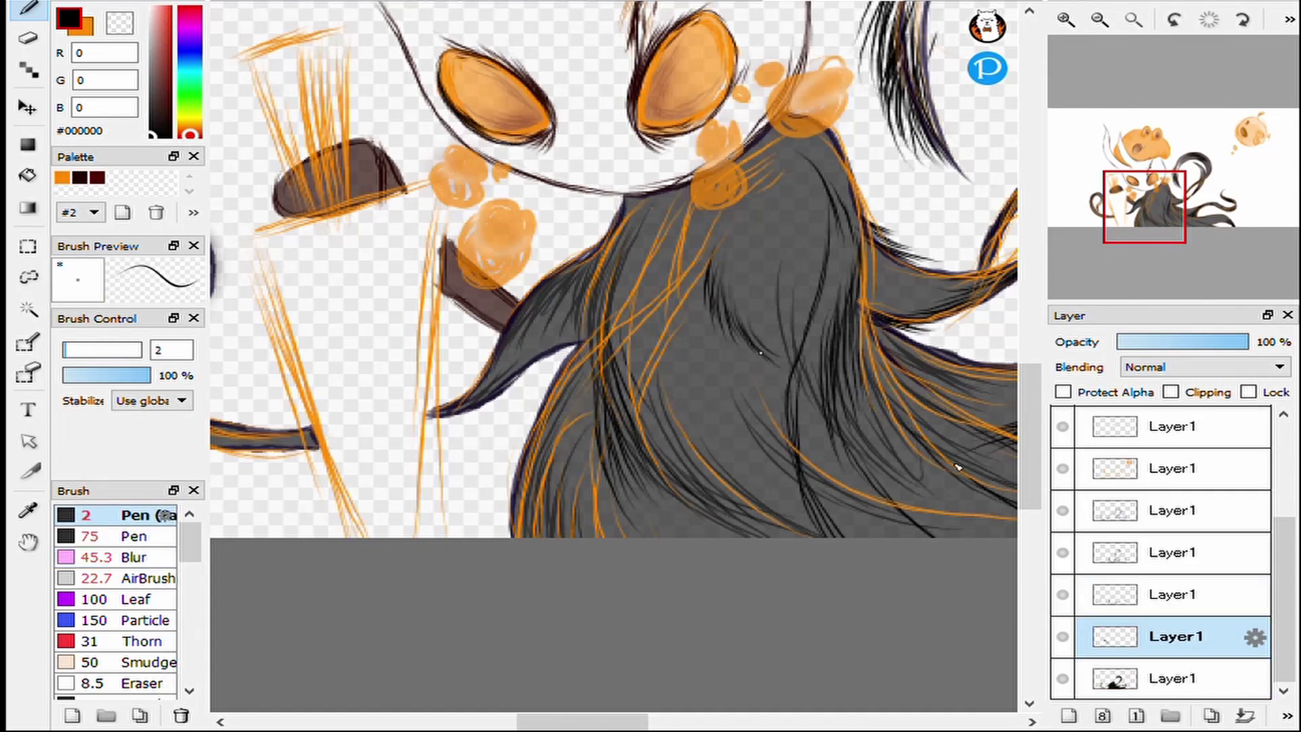
{"action": "left_click_drag", "start_coordinate": [957, 466], "coordinate": [813, 576]}
Sketch thin #001835 navy lines down the cloak and across the top of the looped tentacle on a separate full-opacity layer.
{"action": "left_click_drag", "start_coordinate": [1176, 636], "coordinate": [1176, 509]}
{"action": "left_click", "coordinate": [1176, 552]}
{"action": "left_click", "coordinate": [1176, 511]}
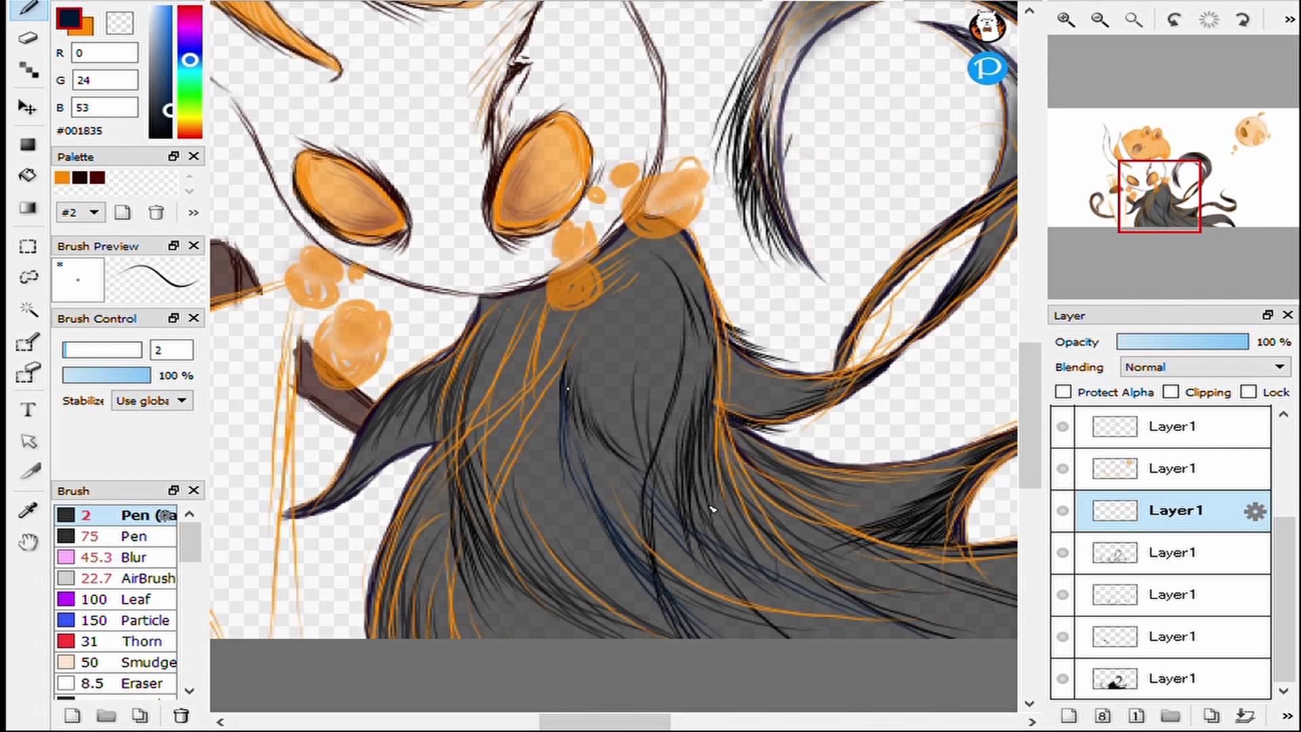
{"action": "left_click_drag", "start_coordinate": [1014, 84], "coordinate": [675, 280]}
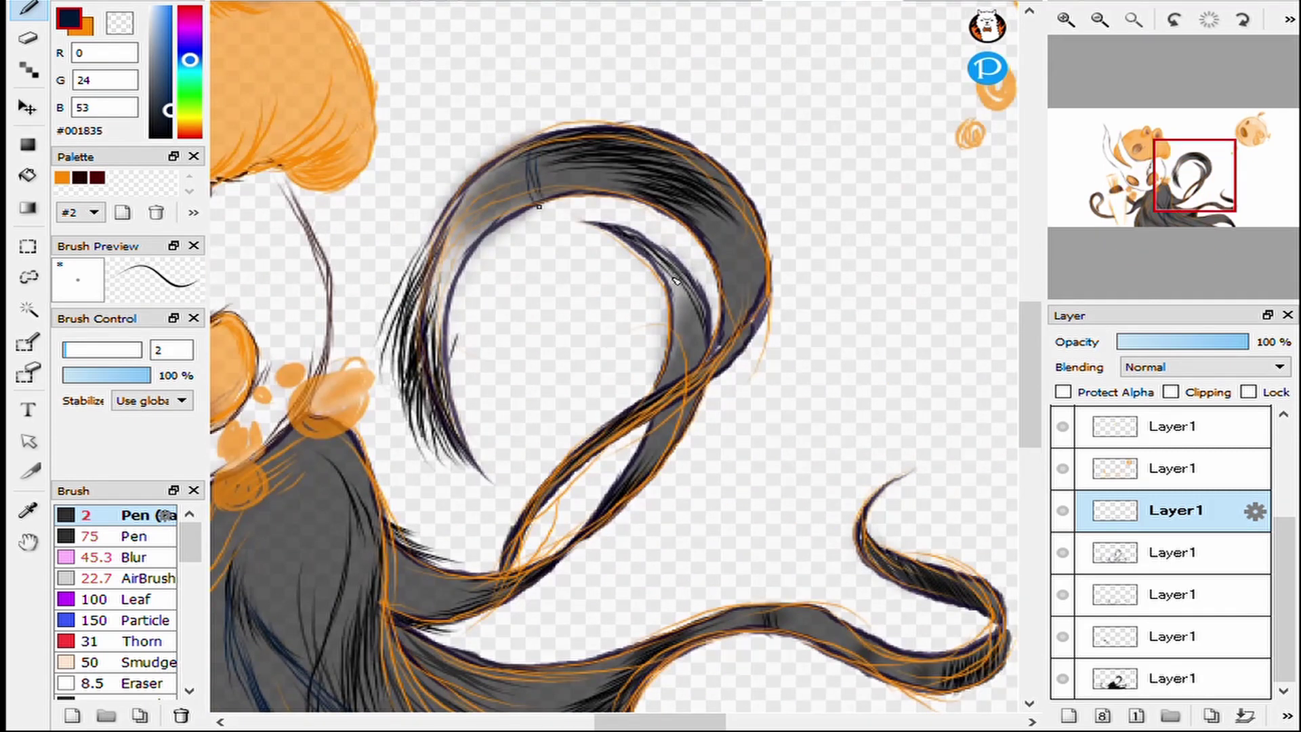
Set the pen size to 5 and outline navy bands on the looped tentacle and the two tentacles reaching outward from the cloak.
{"action": "scroll", "coordinate": [904, 370], "scroll_direction": "up", "scroll_amount": 2}
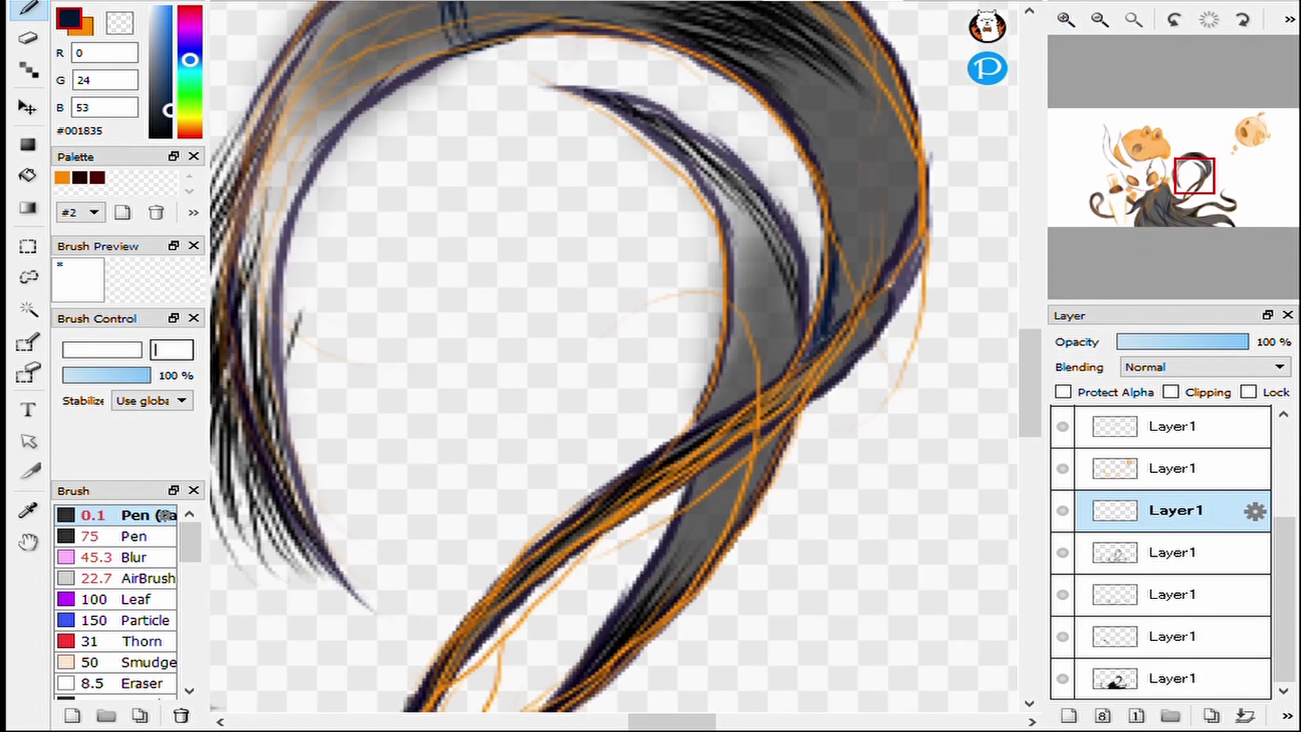
{"action": "mouse_move", "coordinate": [486, 240]}
{"action": "left_mouse_down"}
{"action": "mouse_move", "coordinate": [664, 231]}
{"action": "mouse_move", "coordinate": [772, 288]}
{"action": "mouse_move", "coordinate": [827, 343]}
{"action": "mouse_move", "coordinate": [842, 485]}
{"action": "mouse_move", "coordinate": [877, 498]}
{"action": "mouse_move", "coordinate": [935, 358]}
{"action": "left_mouse_up"}
{"action": "mouse_move", "coordinate": [505, 140]}
{"action": "left_mouse_down"}
{"action": "mouse_move", "coordinate": [790, 145]}
{"action": "mouse_move", "coordinate": [901, 230]}
{"action": "left_mouse_up"}
{"action": "left_click", "coordinate": [1134, 19]}
{"action": "left_click", "coordinate": [1066, 19]}
{"action": "left_click", "coordinate": [1066, 19]}
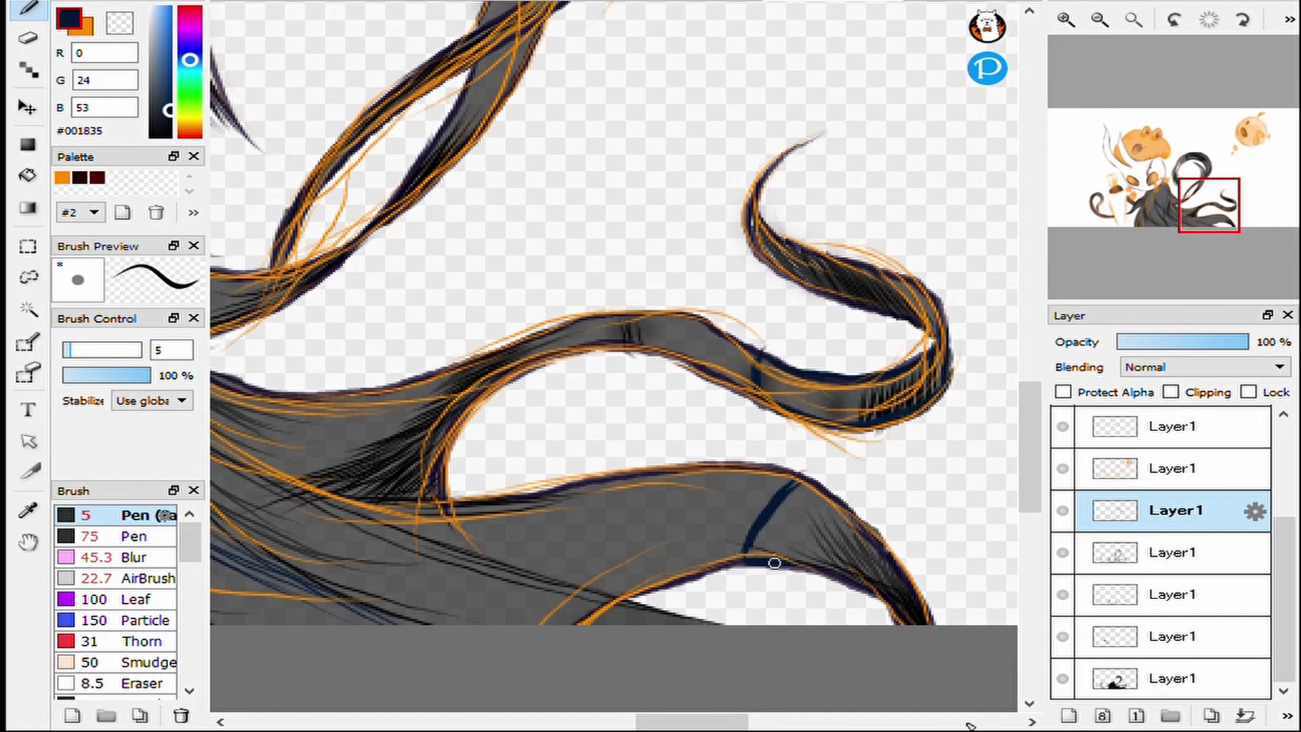
Outline navy patches on the cloak's pointed side flap, its lower folds and its upper shoulder edge.
{"action": "scroll", "coordinate": [867, 547], "scroll_direction": "left", "scroll_amount": 10}
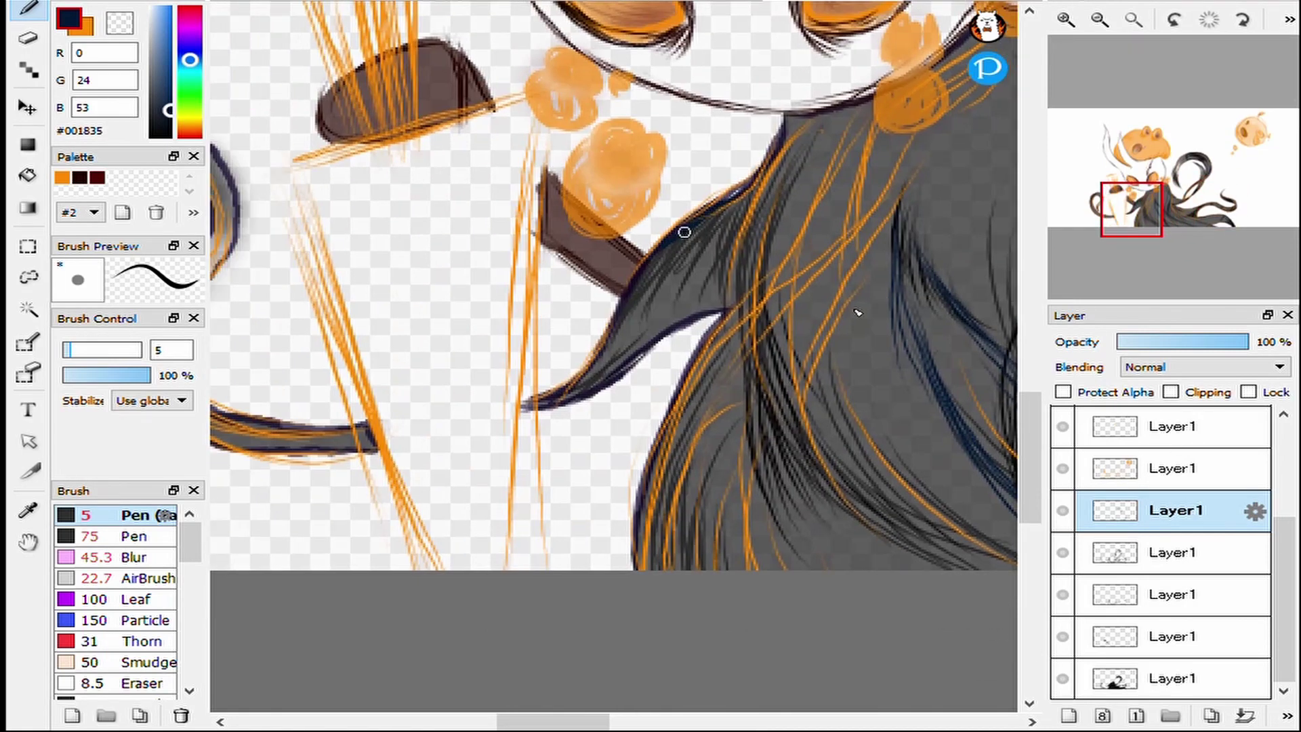
{"action": "left_click_drag", "start_coordinate": [766, 173], "coordinate": [813, 644]}
{"action": "left_click_drag", "start_coordinate": [763, 366], "coordinate": [892, 529]}
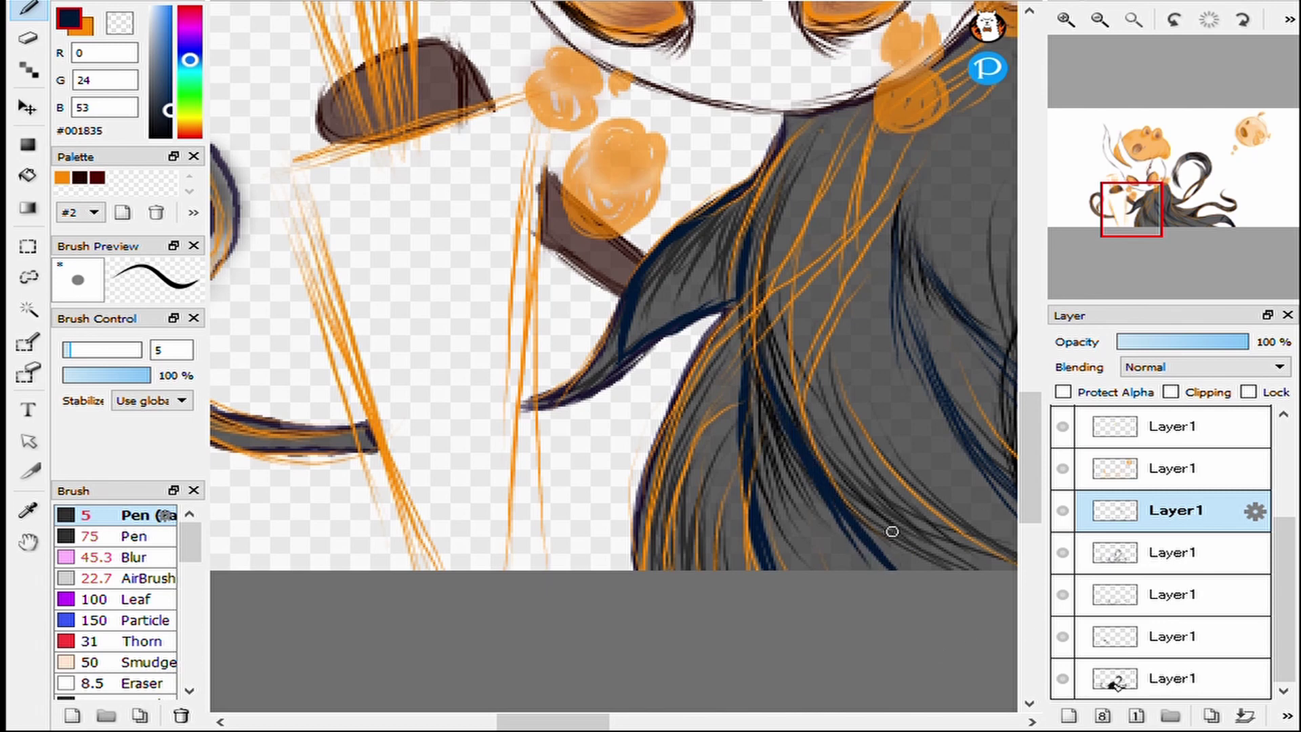
{"action": "scroll", "coordinate": [892, 528], "scroll_direction": "right", "scroll_amount": 5}
{"action": "left_click_drag", "start_coordinate": [779, 180], "coordinate": [750, 312]}
{"action": "scroll", "coordinate": [753, 325], "scroll_direction": "down", "scroll_amount": 5}
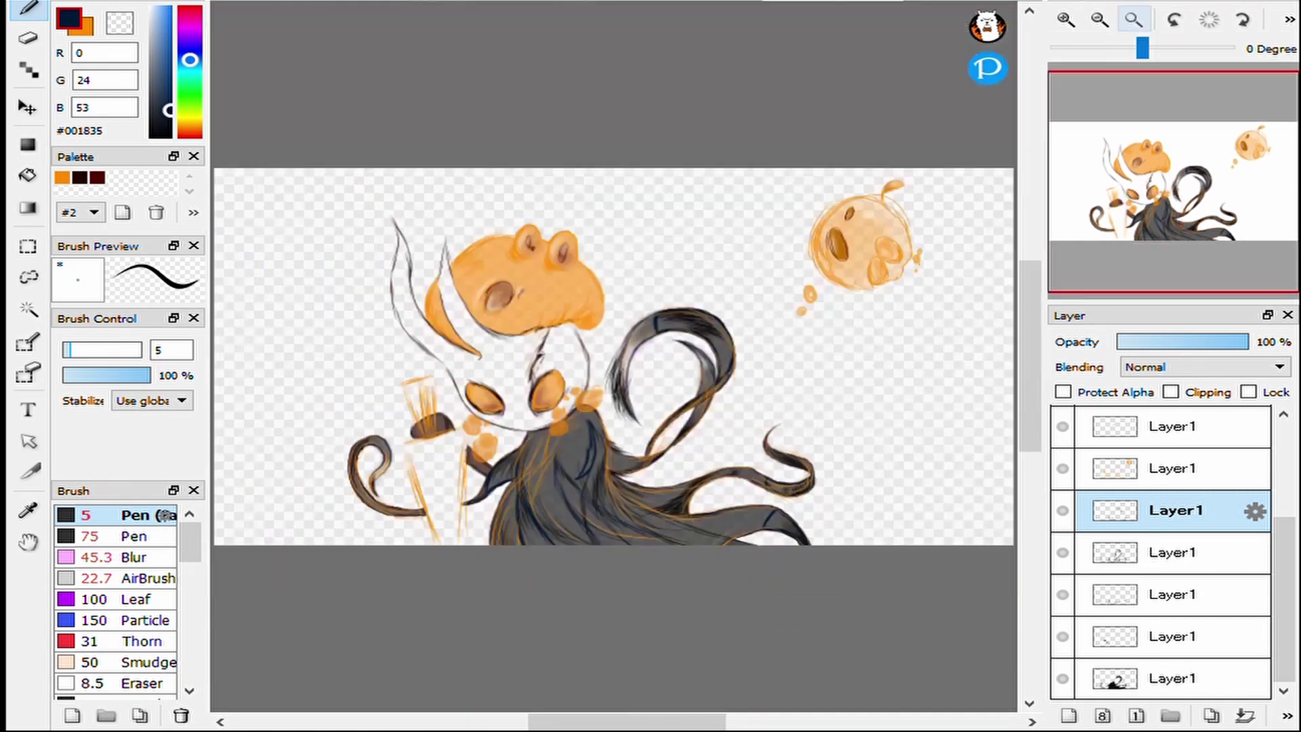
Hide the orange sketch layer and the four dark body layers, and reinforce the navy outlines of the cloak's long central fold.
{"action": "left_click", "coordinate": [1063, 595]}
{"action": "left_click", "coordinate": [1063, 636]}
{"action": "left_click", "coordinate": [1063, 678]}
{"action": "left_click", "coordinate": [1063, 468]}
{"action": "left_click", "coordinate": [1063, 552]}
{"action": "left_click", "coordinate": [1066, 19]}
{"action": "scroll", "coordinate": [614, 356], "scroll_direction": "up", "scroll_amount": 5}
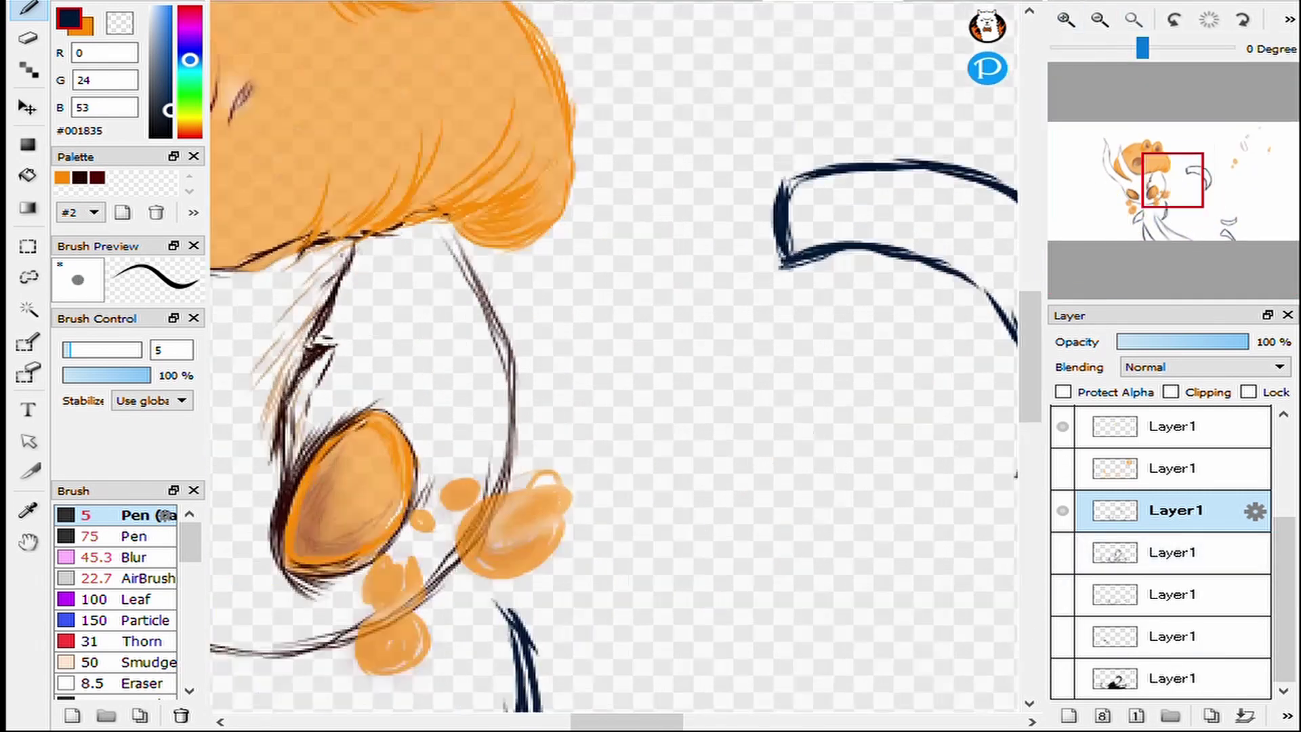
{"action": "scroll", "coordinate": [613, 356], "scroll_direction": "down", "scroll_amount": 5}
{"action": "mouse_move", "coordinate": [481, 187]}
{"action": "left_mouse_down"}
{"action": "mouse_move", "coordinate": [490, 339]}
{"action": "mouse_move", "coordinate": [671, 555]}
{"action": "mouse_move", "coordinate": [674, 408]}
{"action": "left_mouse_up"}
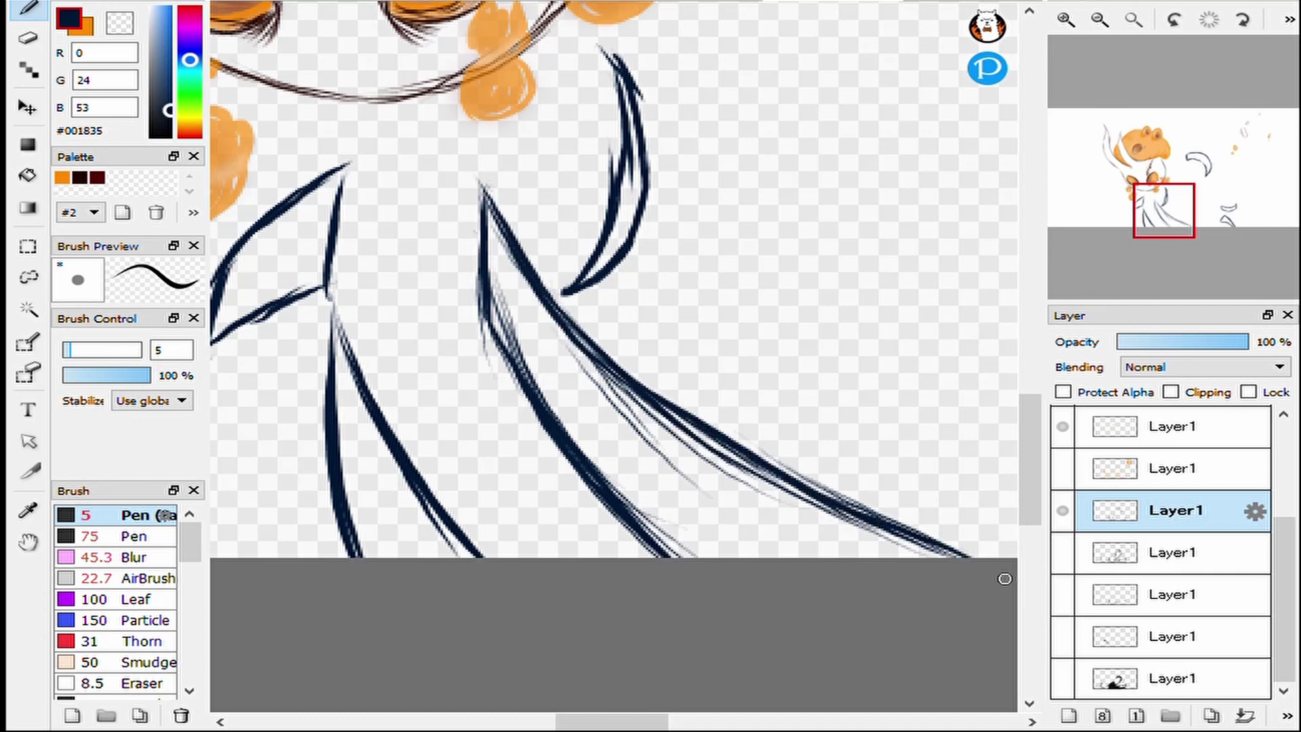
Add a new layer beneath the navy outlines and bucket-fill the cloak's flap, fold and shoulder patches with #001835.
{"action": "key", "text": "ctrl+shift+n"}
{"action": "key", "text": "g"}
{"action": "left_click", "coordinate": [627, 204]}
{"action": "left_click", "coordinate": [678, 434]}
{"action": "left_click_drag", "start_coordinate": [1164, 210], "coordinate": [1135, 216]}
{"action": "left_click", "coordinate": [650, 189]}
{"action": "left_click", "coordinate": [746, 394]}
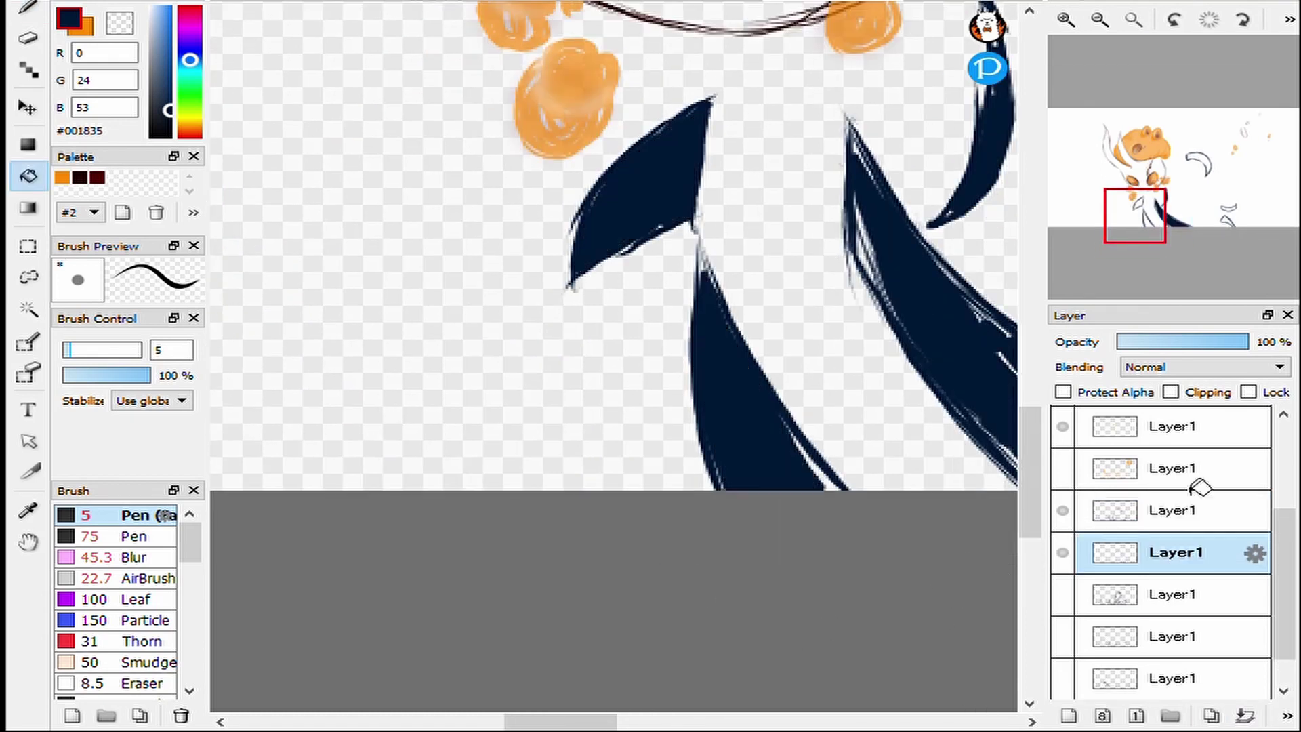
Paint over the unfilled slivers inside the cloak's navy folds with the size 5 pen.
{"action": "key", "text": "b"}
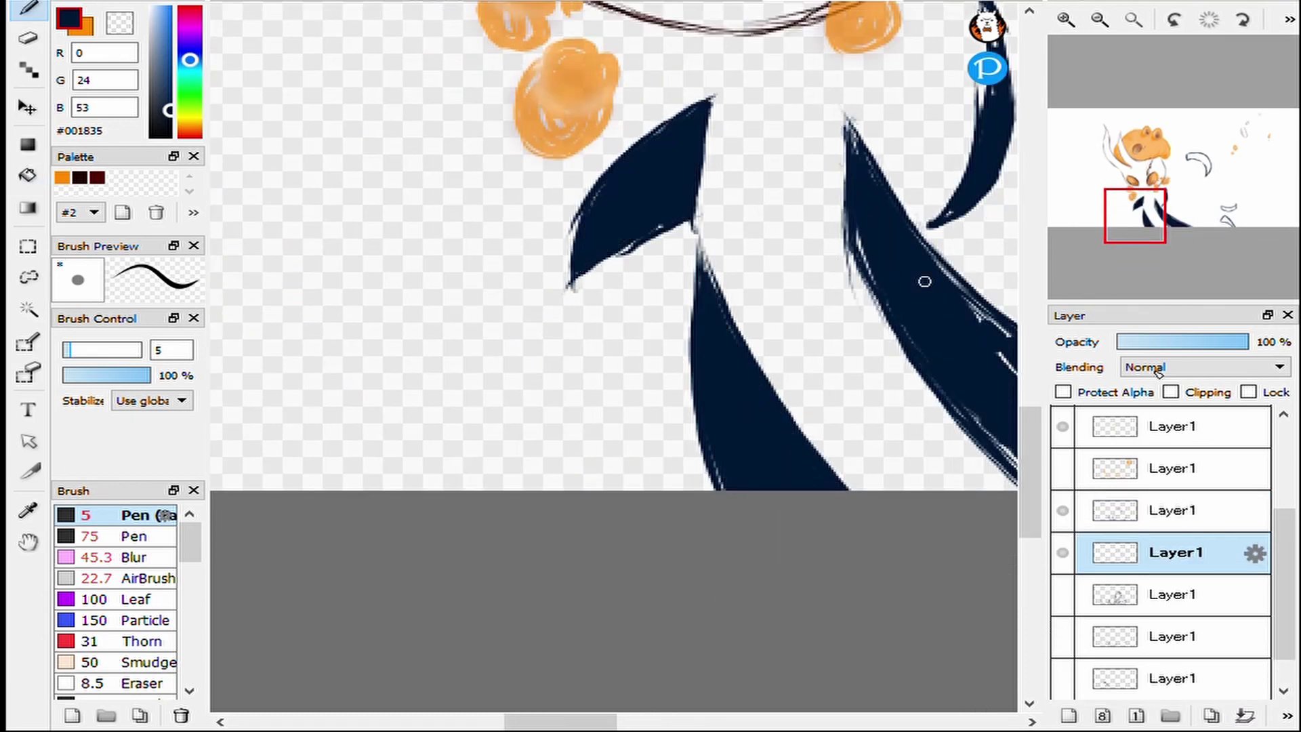
{"action": "left_click_drag", "start_coordinate": [924, 281], "coordinate": [400, 154]}
{"action": "left_click_drag", "start_coordinate": [607, 284], "coordinate": [744, 348]}
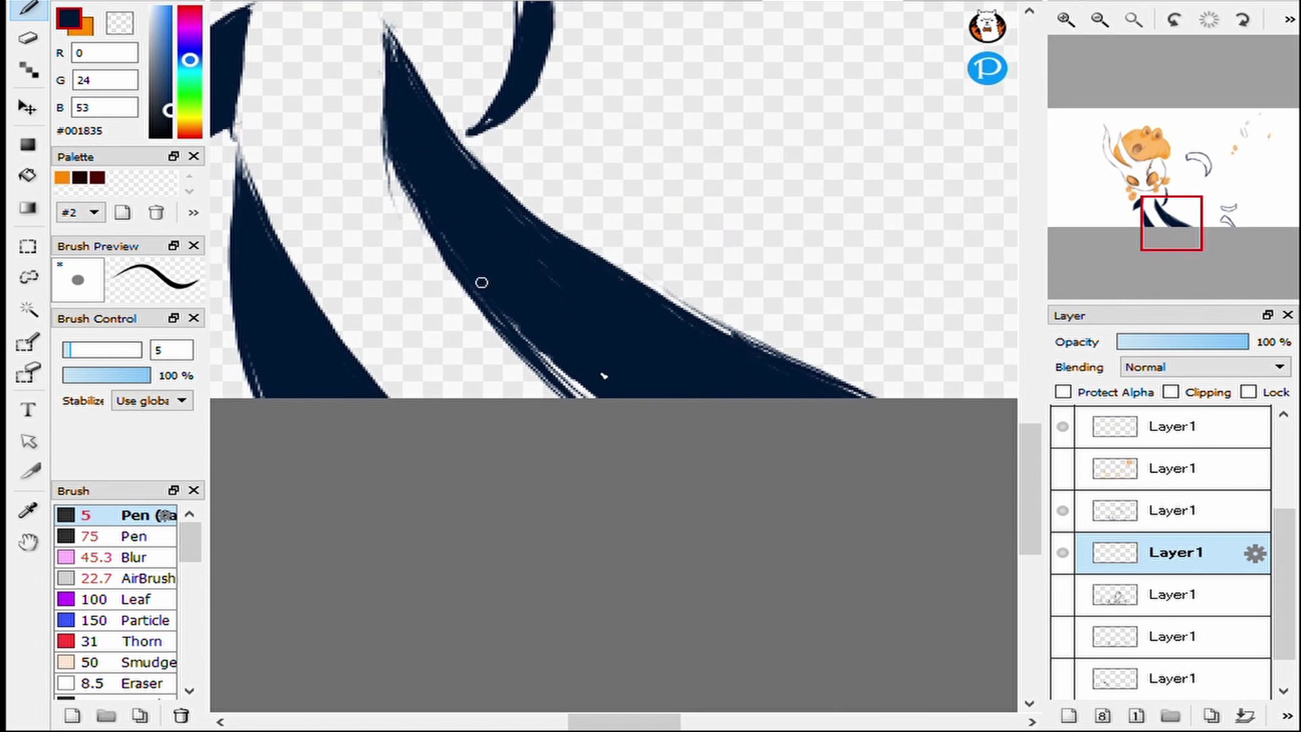
{"action": "left_click_drag", "start_coordinate": [481, 282], "coordinate": [629, 400]}
Fill the navy bands on the looped and outer tentacles with #001835, and show the hidden sketch and dark layers again.
{"action": "scroll", "coordinate": [629, 400], "scroll_direction": "right", "scroll_amount": 5}
{"action": "key", "text": "g"}
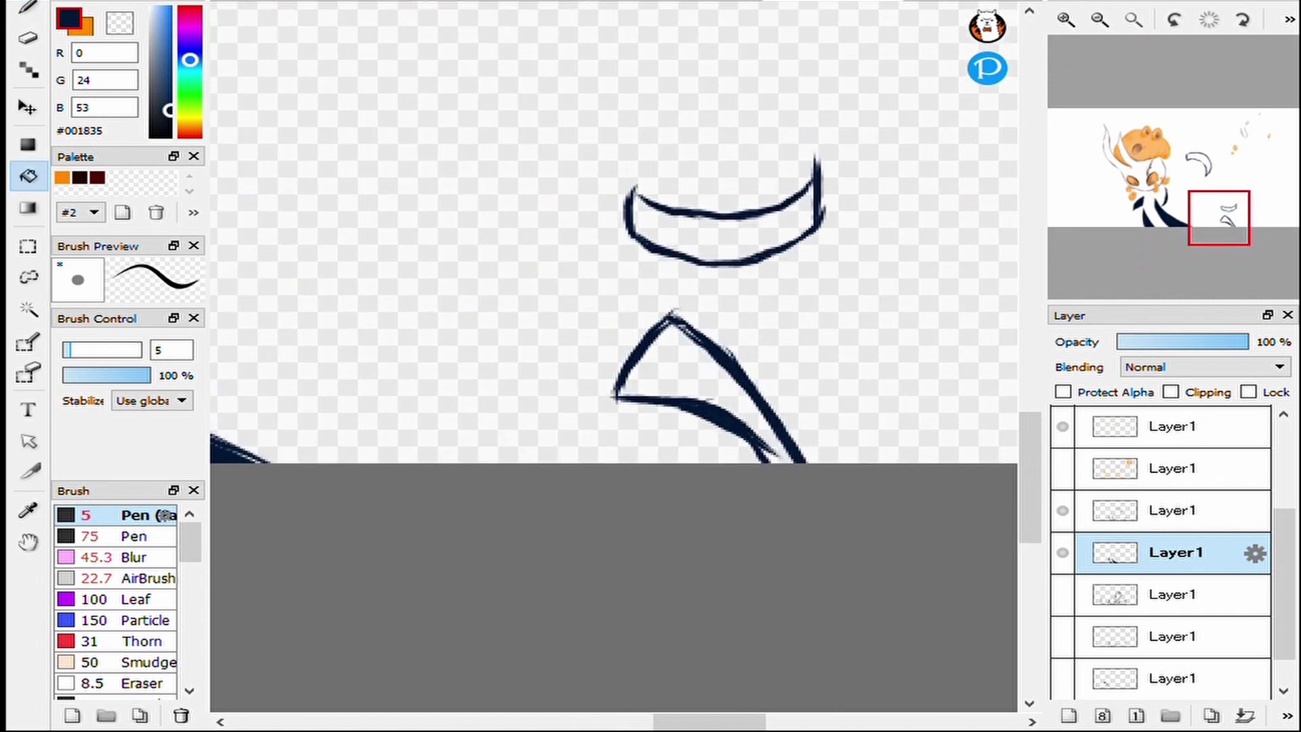
{"action": "scroll", "coordinate": [847, 440], "scroll_direction": "down", "scroll_amount": 5}
{"action": "key", "text": "b"}
{"action": "scroll", "coordinate": [610, 356], "scroll_direction": "up", "scroll_amount": 4}
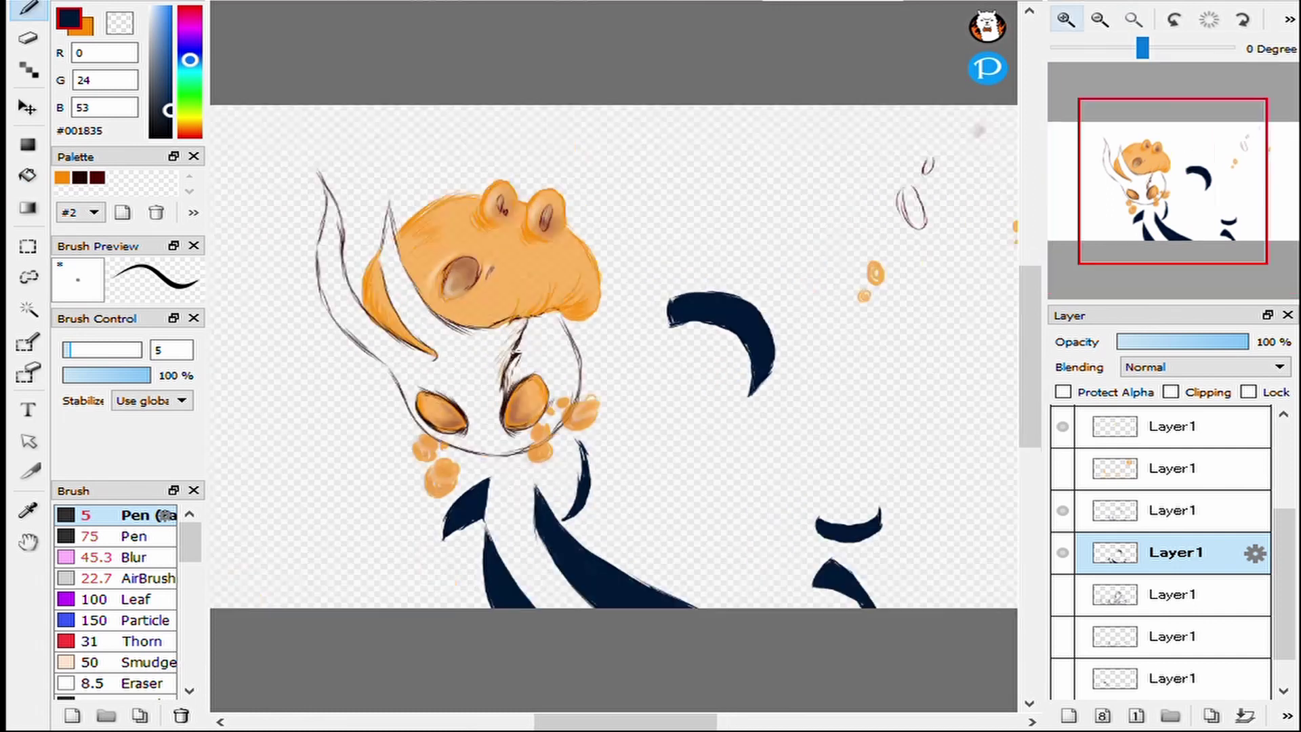
{"action": "scroll", "coordinate": [610, 356], "scroll_direction": "down", "scroll_amount": 5}
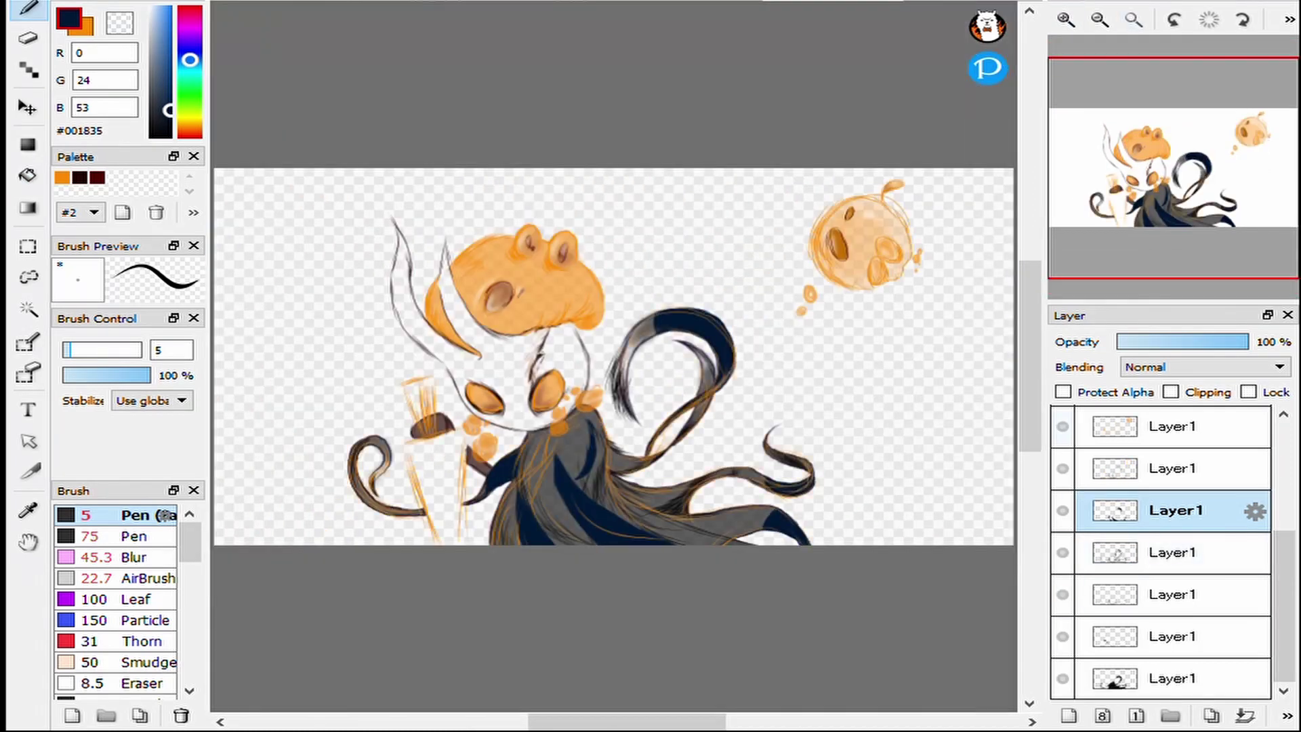
Lower the navy fill layer's opacity to 59% and soften its patches with the Blur brush enlarged to size 150.
{"action": "scroll", "coordinate": [610, 356], "scroll_direction": "up", "scroll_amount": 4}
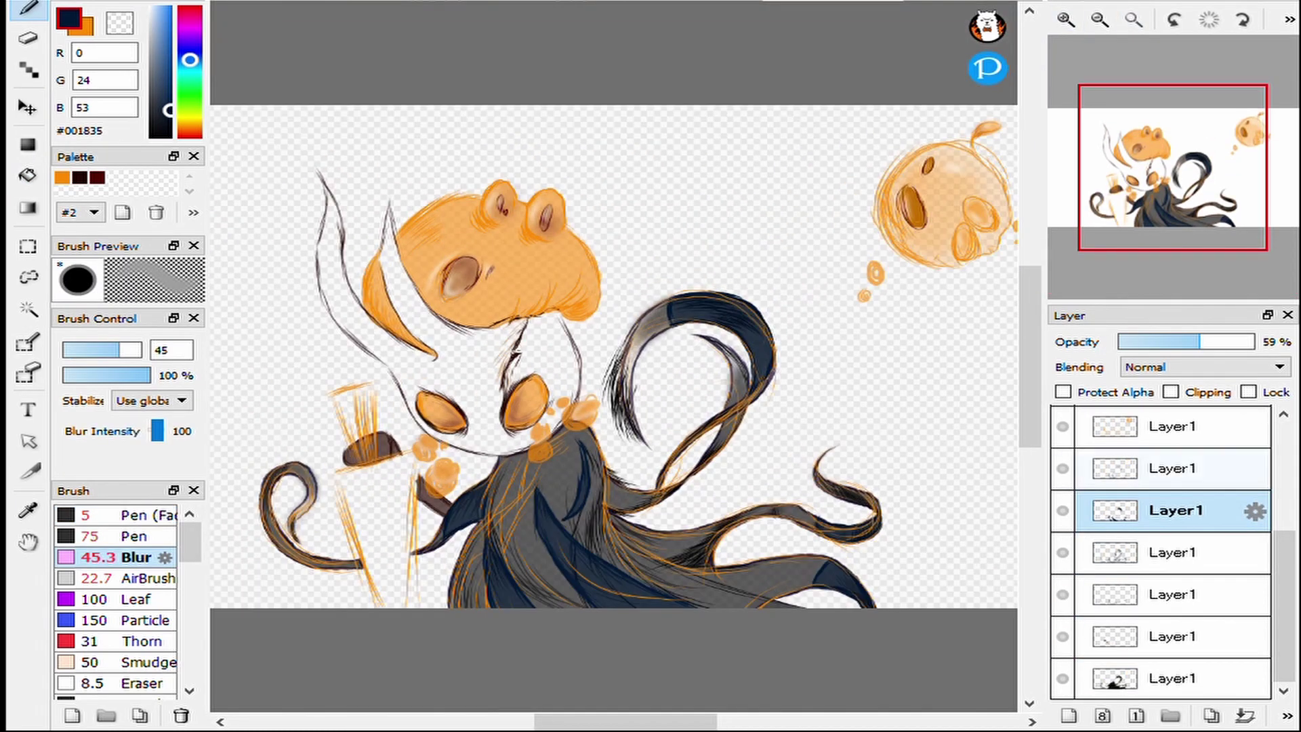
{"action": "key", "text": "bracketright"}
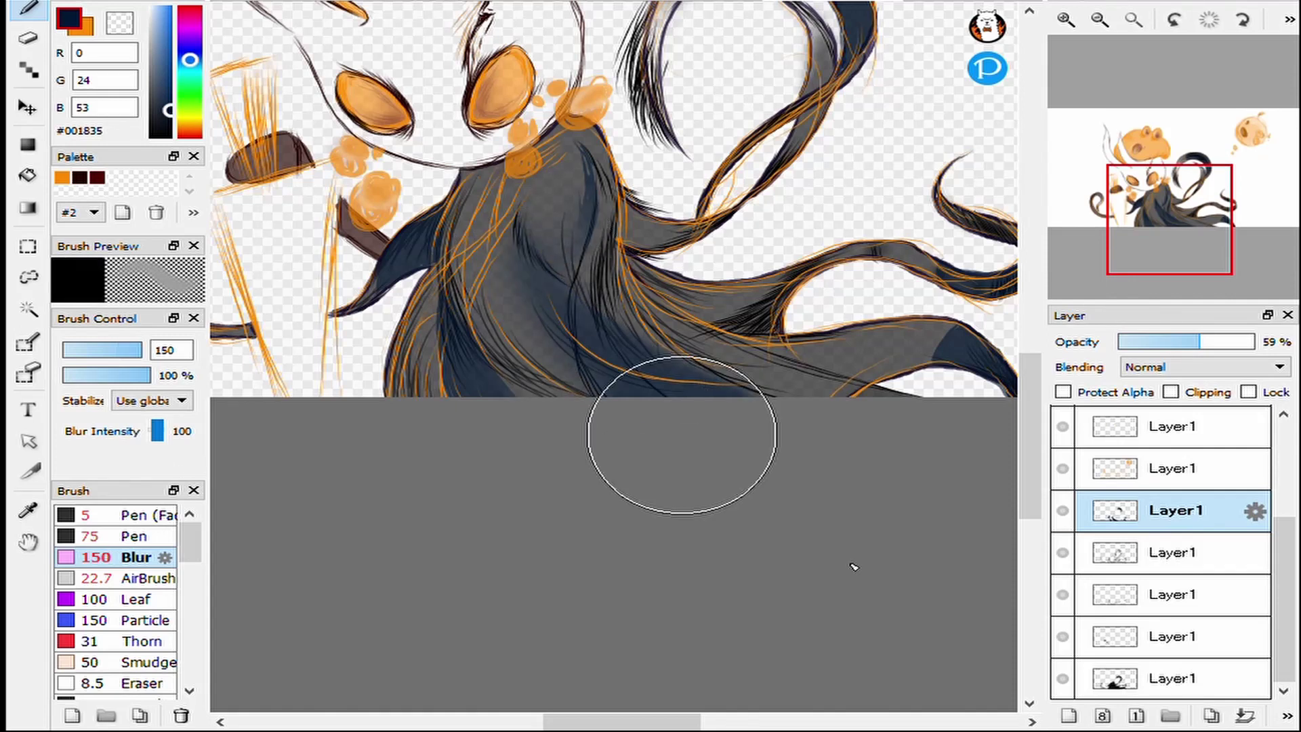
{"action": "scroll", "coordinate": [598, 477], "scroll_direction": "down", "scroll_amount": 4}
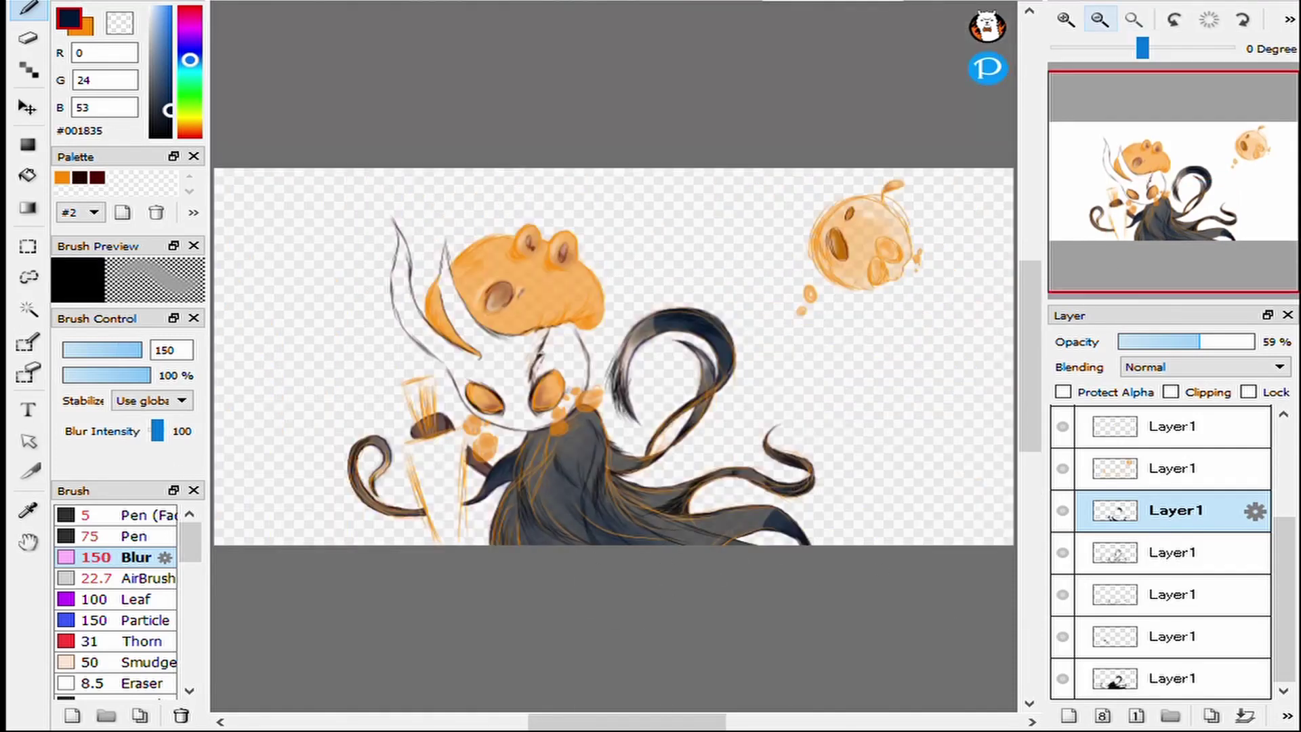
Erase the blurred navy spill around the tentacles and cloak edges with a size 56 eraser at 30%, refining with size 19.
{"action": "scroll", "coordinate": [915, 276], "scroll_direction": "up", "scroll_amount": 5}
{"action": "key", "text": "e"}
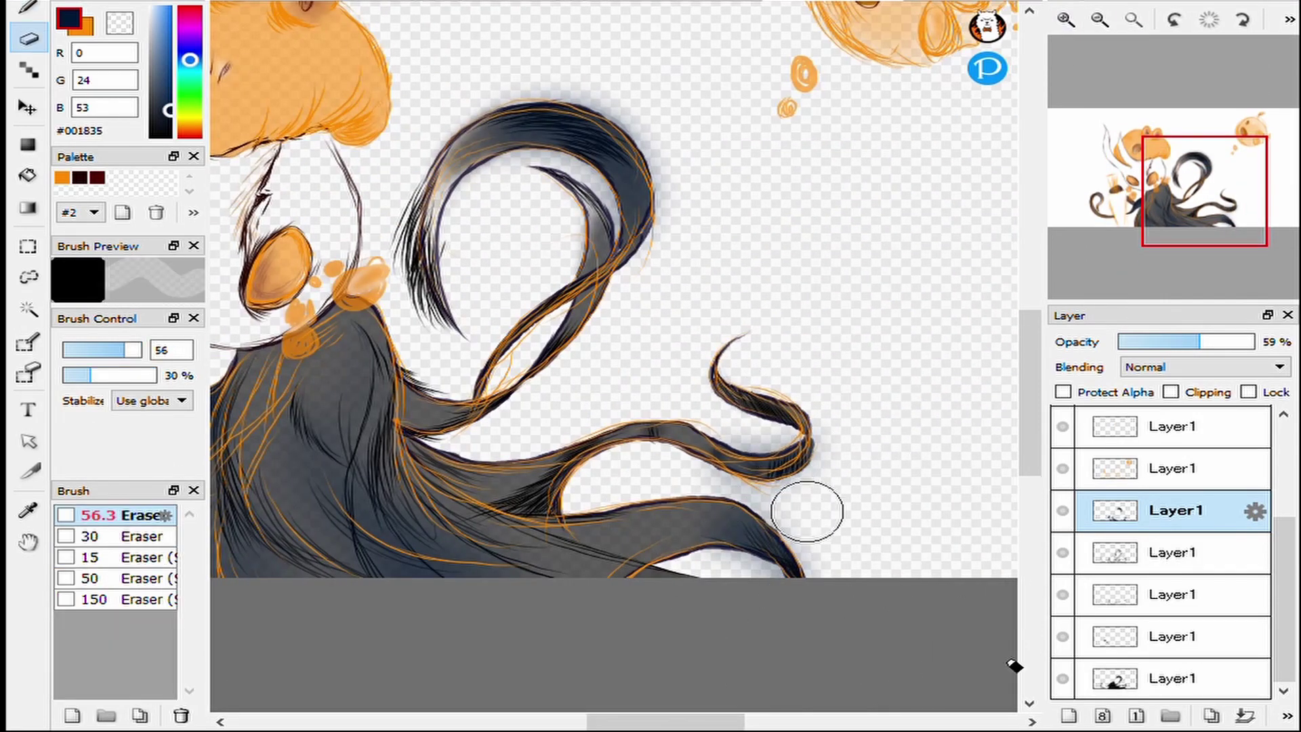
{"action": "scroll", "coordinate": [807, 508], "scroll_direction": "down", "scroll_amount": 4}
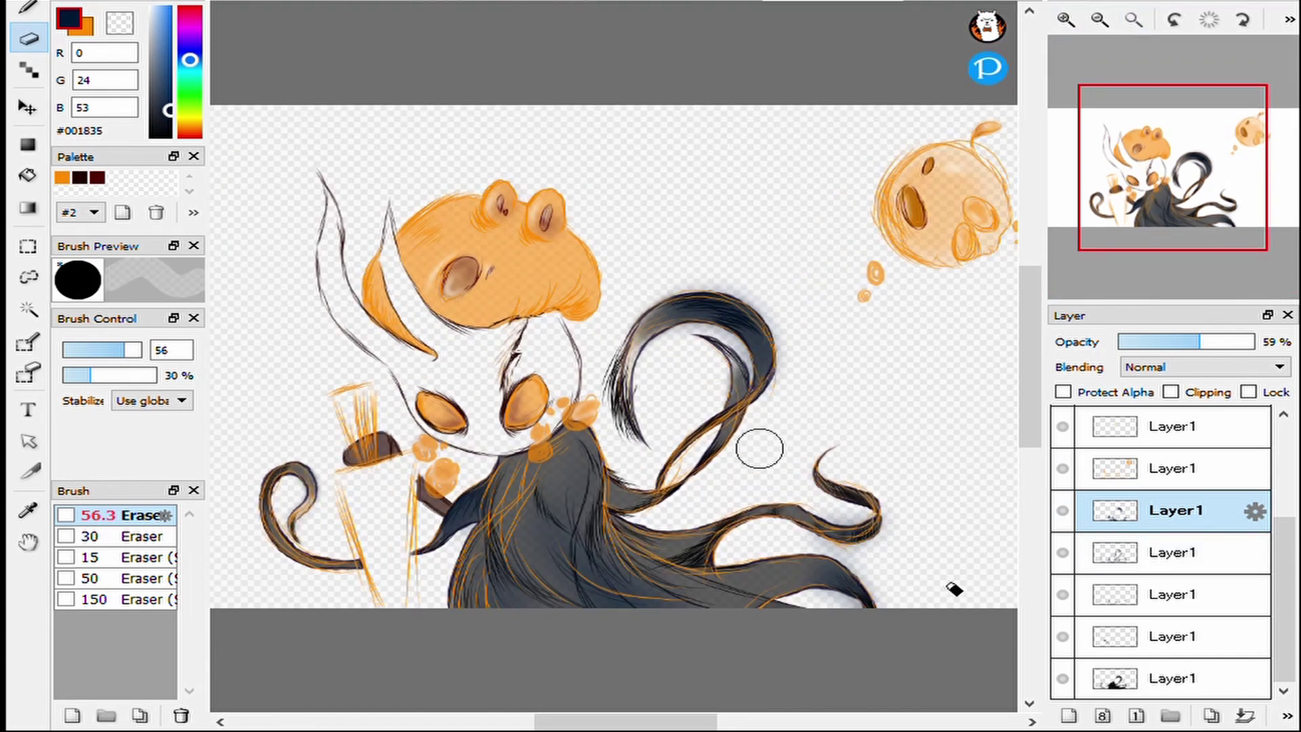
{"action": "key", "text": "bracketleft"}
{"action": "key", "text": "bracketleft"}
{"action": "key", "text": "bracketleft"}
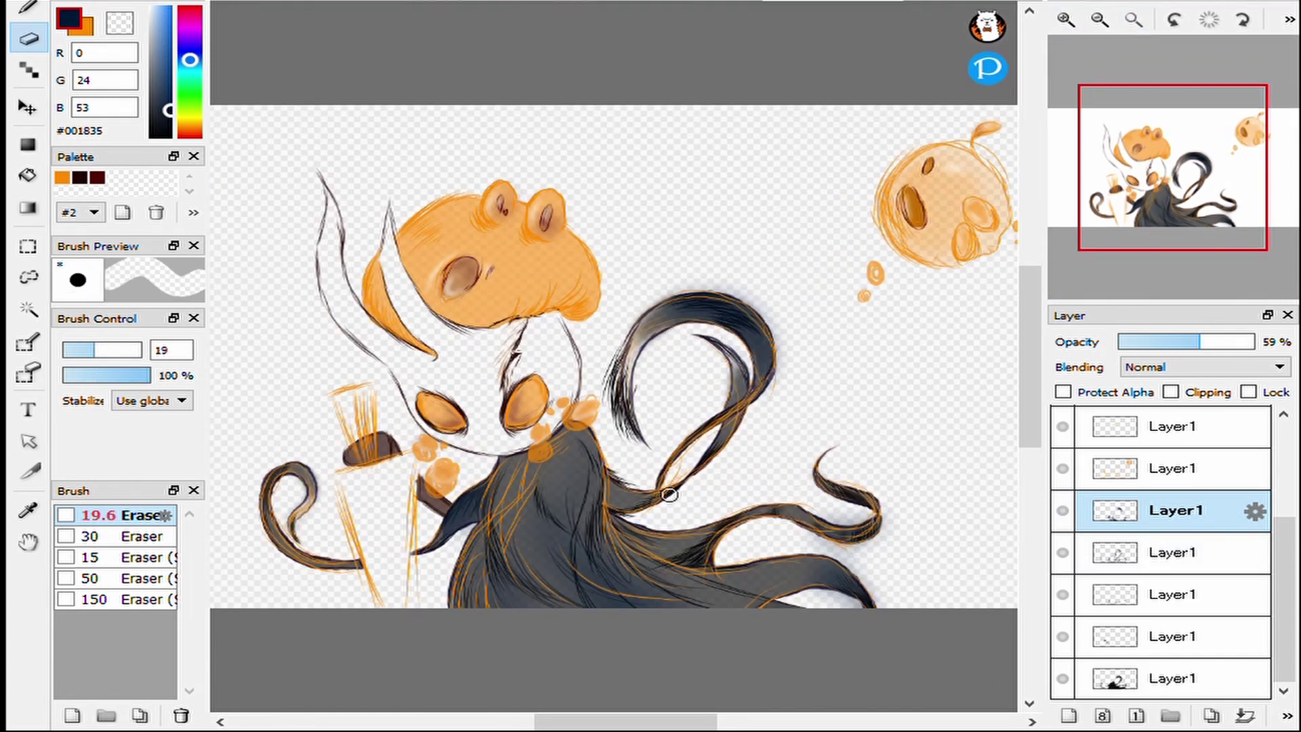
{"action": "key", "text": "b"}
{"action": "scroll", "coordinate": [712, 590], "scroll_direction": "down", "scroll_amount": 2}
{"action": "key", "text": "e"}
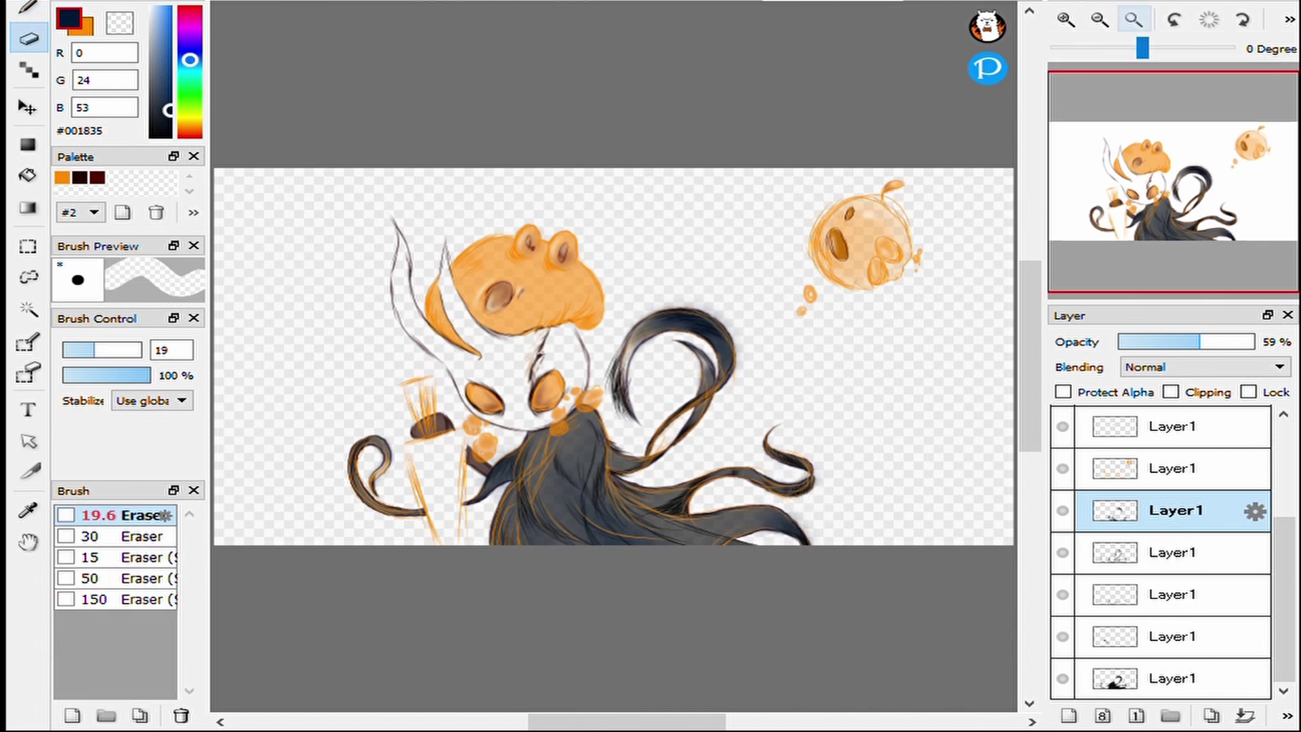
Place the light grey paper-texture image as the bottom layer behind the drawing.
{"action": "scroll", "coordinate": [798, 428], "scroll_direction": "up", "scroll_amount": 2}
{"action": "scroll", "coordinate": [1165, 553], "scroll_direction": "up", "scroll_amount": 2}
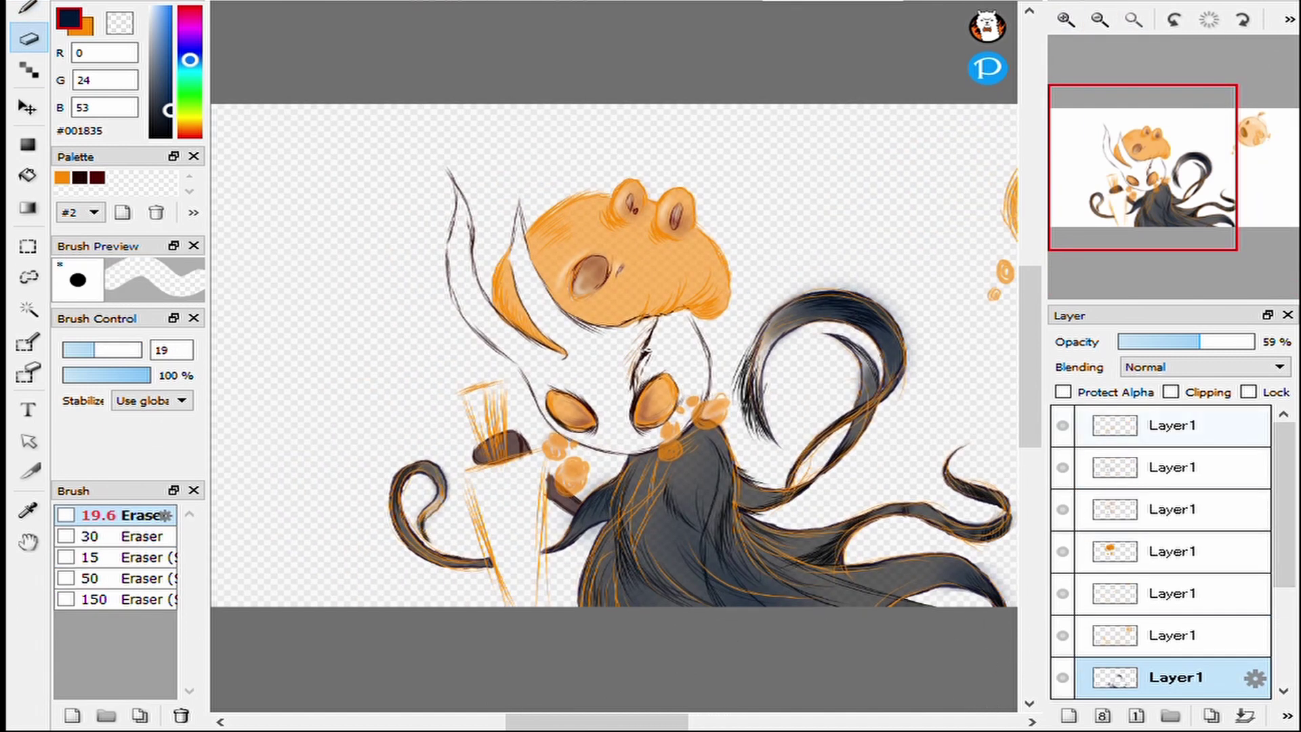
{"action": "left_click", "coordinate": [1211, 715]}
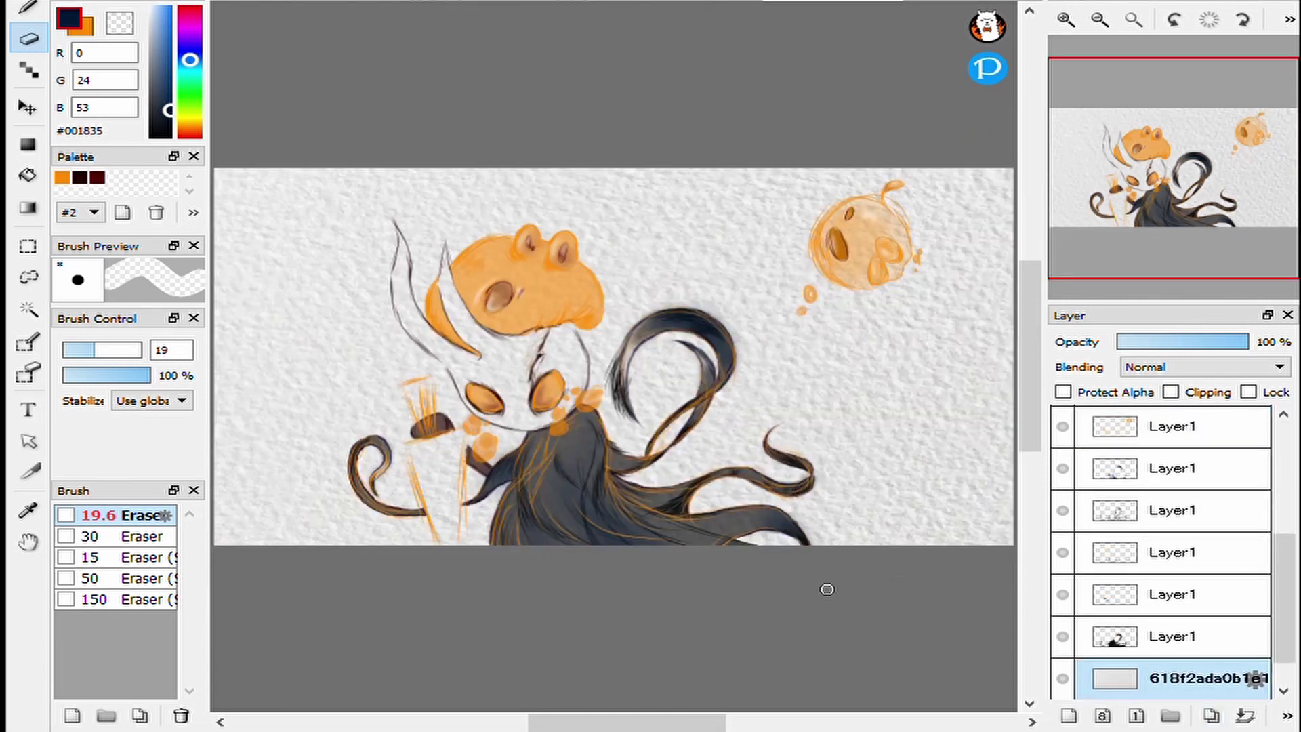
On a layer near the top of the stack, outline the handle and tapered blade in navy and draw diagonal #4B4B4B stripes across the blade.
{"action": "scroll", "coordinate": [829, 589], "scroll_direction": "up", "scroll_amount": 2}
{"action": "scroll", "coordinate": [829, 589], "scroll_direction": "up", "scroll_amount": 2}
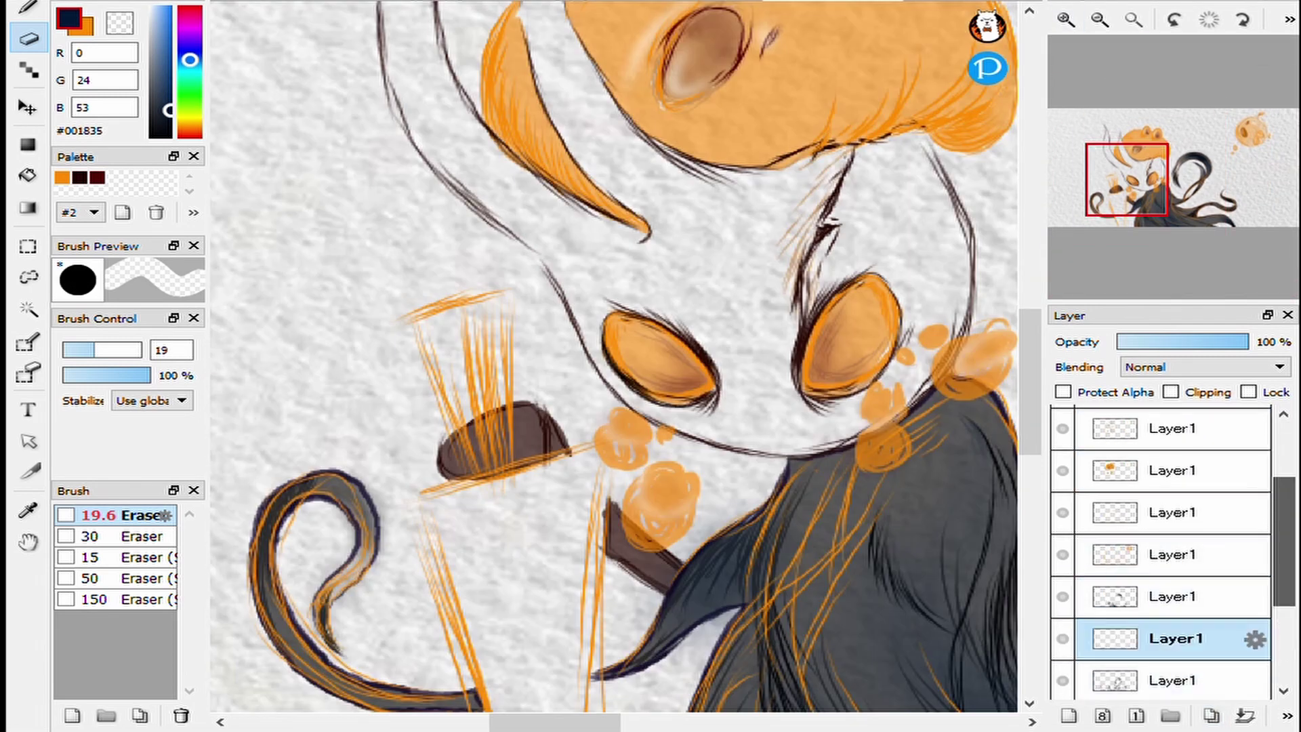
{"action": "left_click", "coordinate": [1176, 595]}
{"action": "left_click", "coordinate": [1176, 467]}
{"action": "left_click_drag", "start_coordinate": [1128, 194], "coordinate": [1109, 220]}
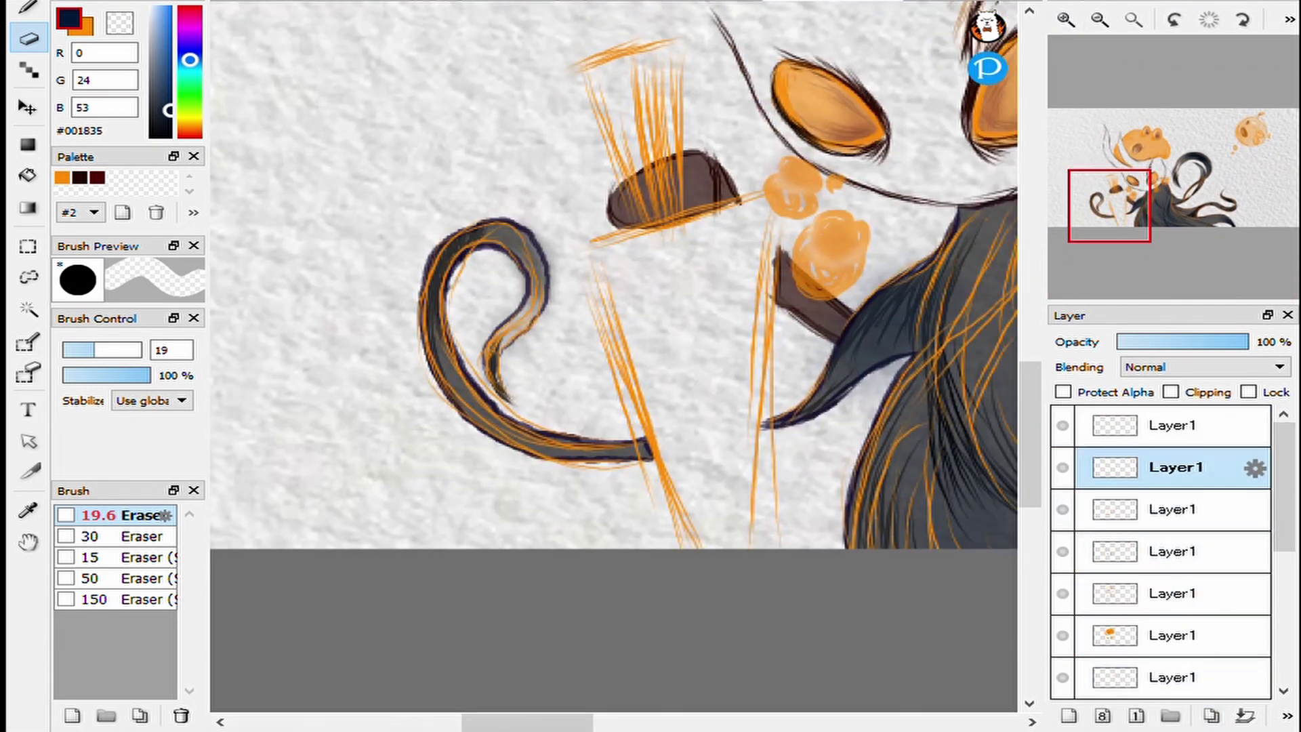
{"action": "key", "text": "b"}
{"action": "left_click_drag", "start_coordinate": [681, 217], "coordinate": [591, 244]}
{"action": "left_click_drag", "start_coordinate": [587, 68], "coordinate": [630, 197]}
{"action": "mouse_move", "coordinate": [583, 67]}
{"action": "left_mouse_down"}
{"action": "mouse_move", "coordinate": [677, 37]}
{"action": "mouse_move", "coordinate": [681, 203]}
{"action": "left_mouse_up"}
{"action": "left_click_drag", "start_coordinate": [587, 247], "coordinate": [685, 546]}
{"action": "left_click_drag", "start_coordinate": [770, 210], "coordinate": [777, 393]}
{"action": "left_click_drag", "start_coordinate": [768, 325], "coordinate": [764, 547]}
{"action": "left_click_drag", "start_coordinate": [592, 241], "coordinate": [752, 202]}
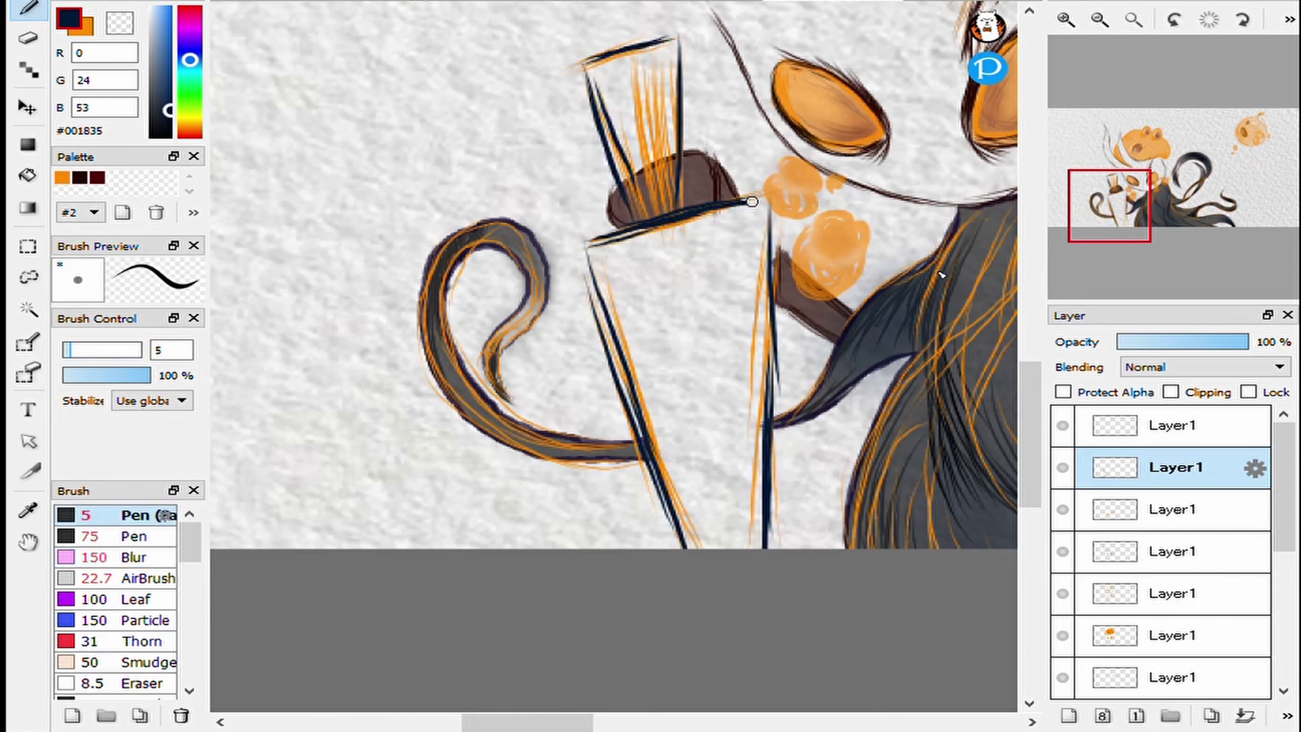
{"action": "left_click_drag", "start_coordinate": [627, 356], "coordinate": [767, 285]}
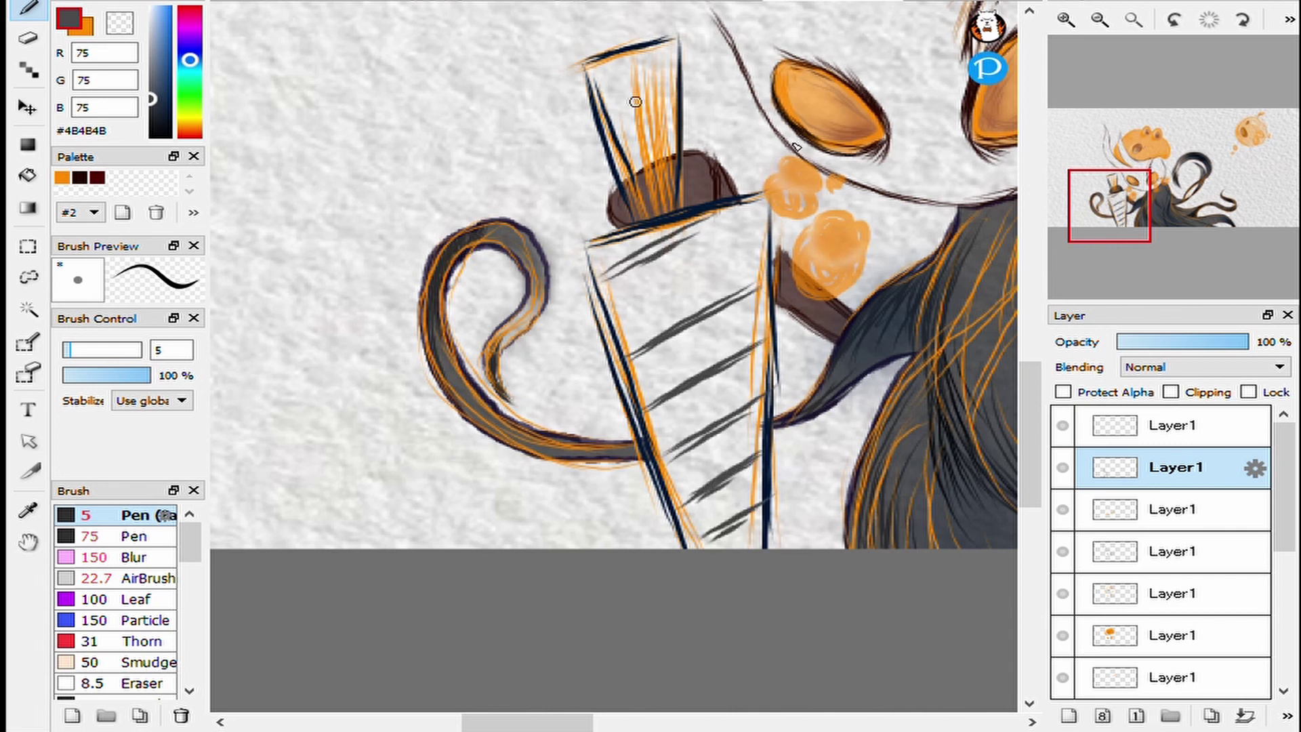
On a lower layer at 81% opacity, fill the handle and thicken the blade's sides in #4B4B4B with the size 10 pen.
{"action": "scroll", "coordinate": [635, 102], "scroll_direction": "down", "scroll_amount": 5}
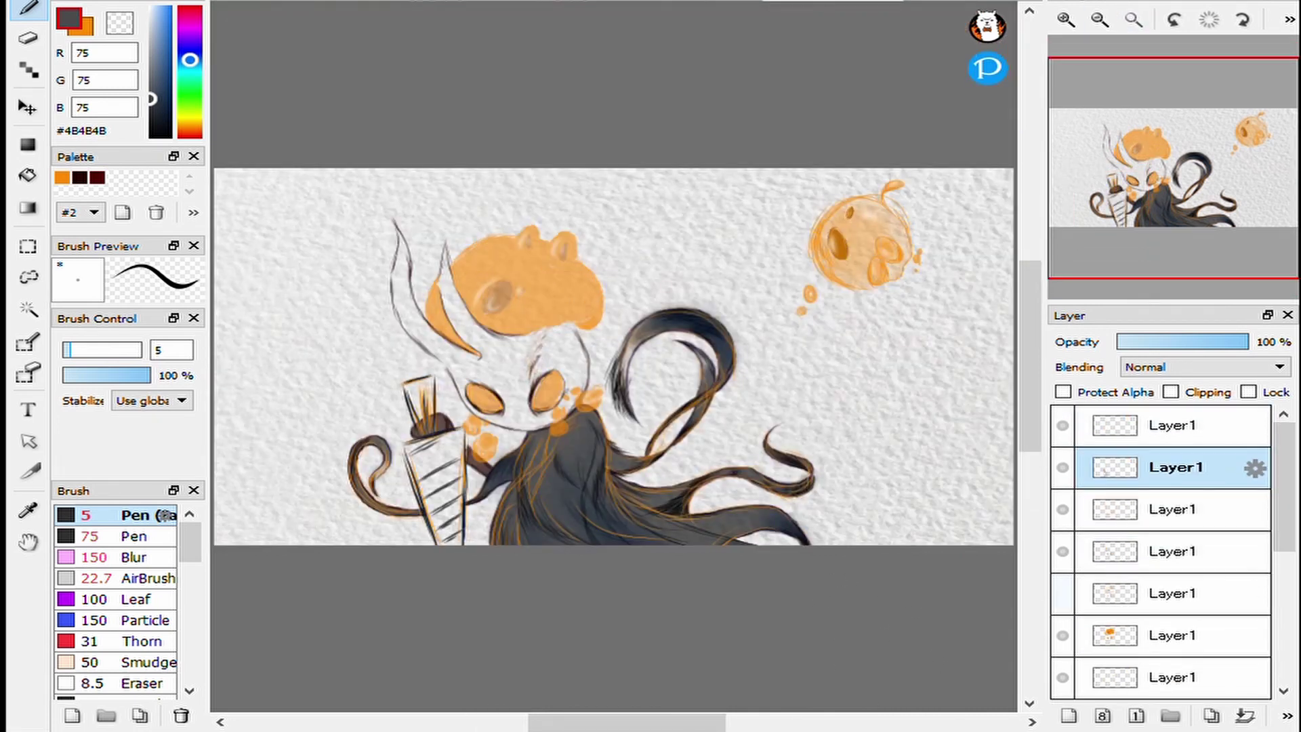
{"action": "scroll", "coordinate": [1160, 542], "scroll_direction": "down", "scroll_amount": 2}
{"action": "left_click", "coordinate": [1176, 553]}
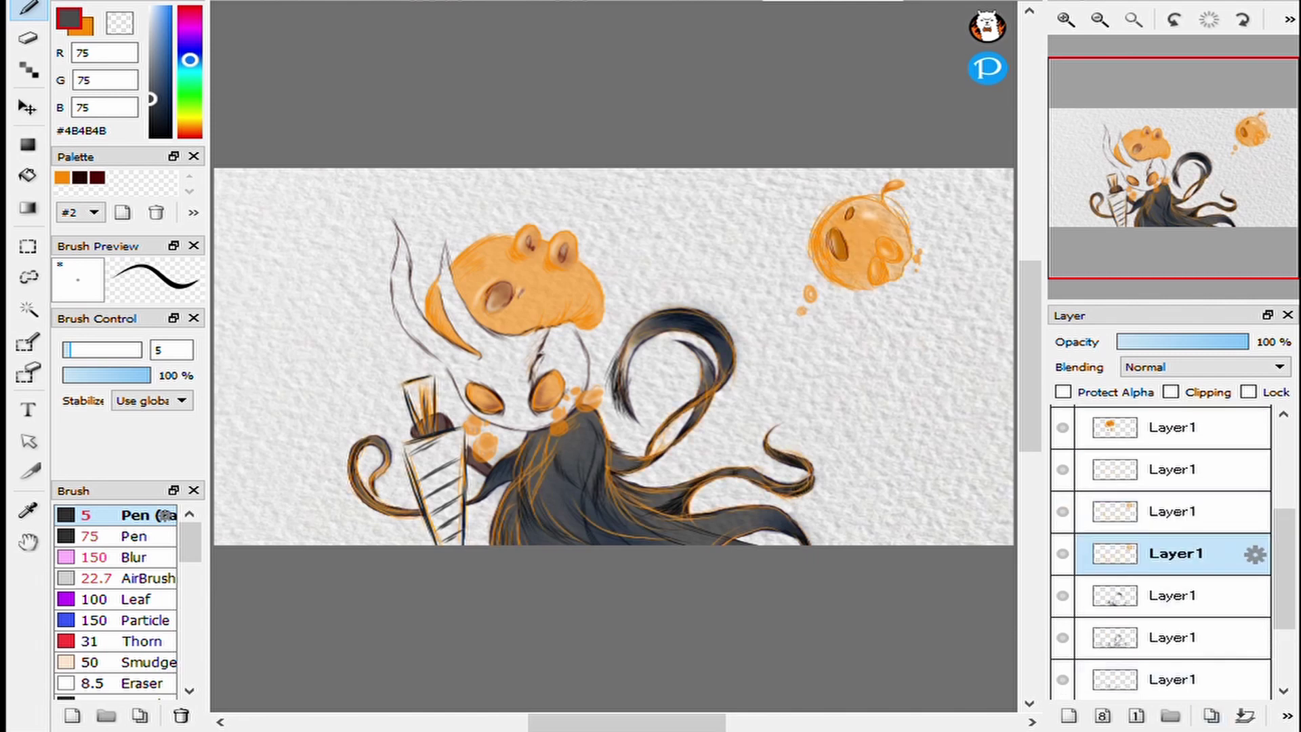
{"action": "scroll", "coordinate": [471, 494], "scroll_direction": "up", "scroll_amount": 4}
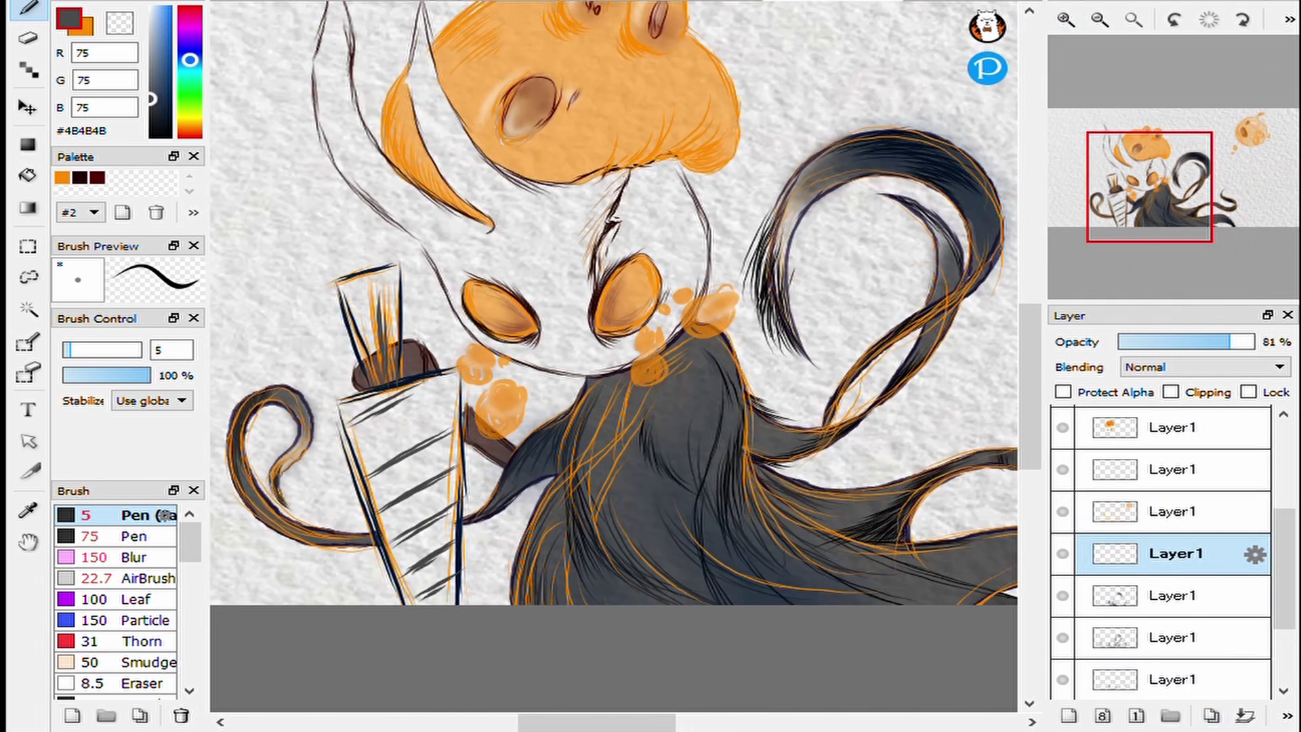
{"action": "type", "text": "10"}
{"action": "scroll", "coordinate": [608, 372], "scroll_direction": "up", "scroll_amount": 3}
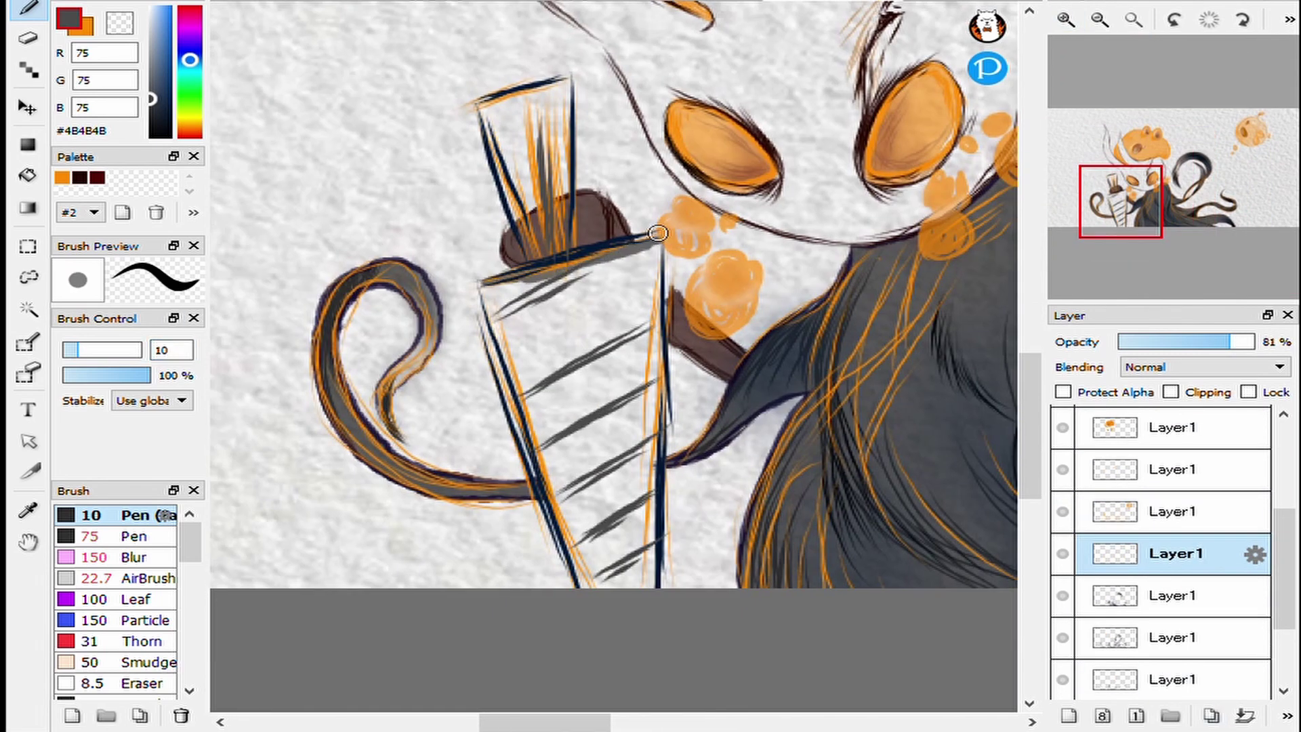
{"action": "left_click_drag", "start_coordinate": [658, 233], "coordinate": [659, 586]}
{"action": "left_click_drag", "start_coordinate": [474, 284], "coordinate": [499, 369]}
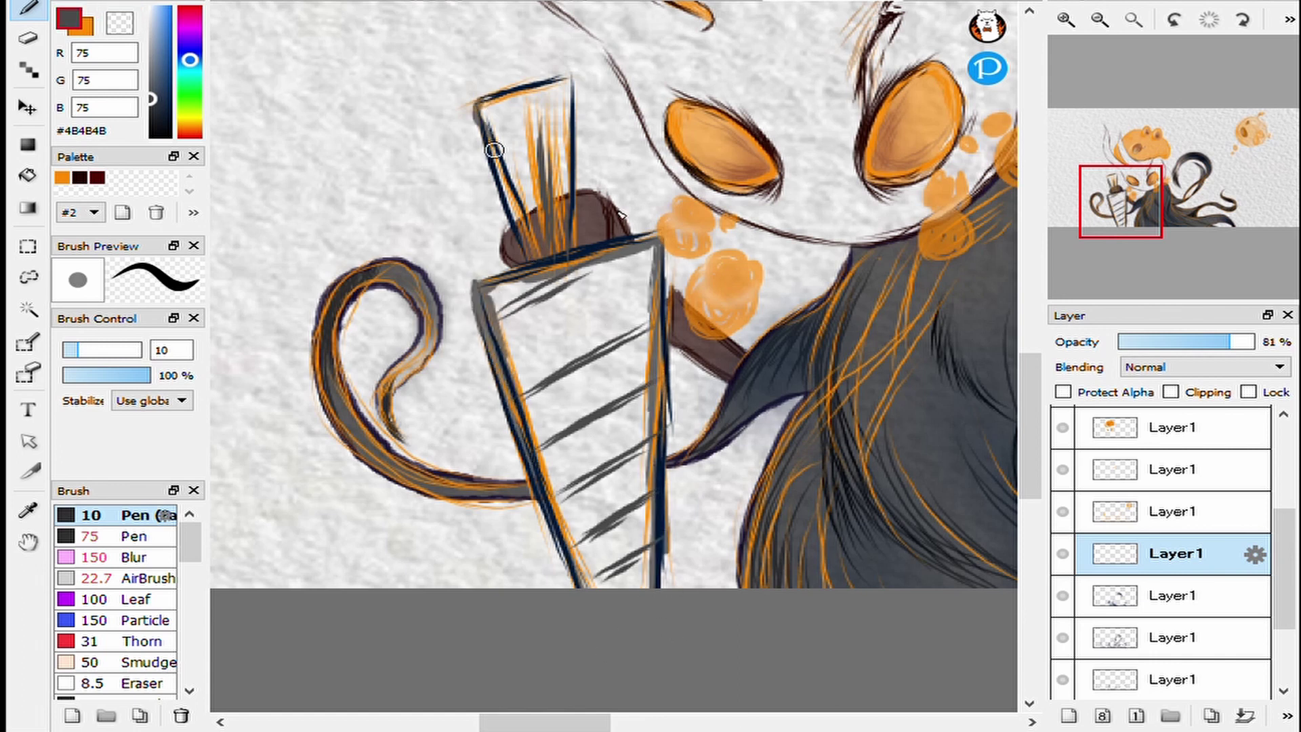
{"action": "left_click_drag", "start_coordinate": [560, 239], "coordinate": [509, 122]}
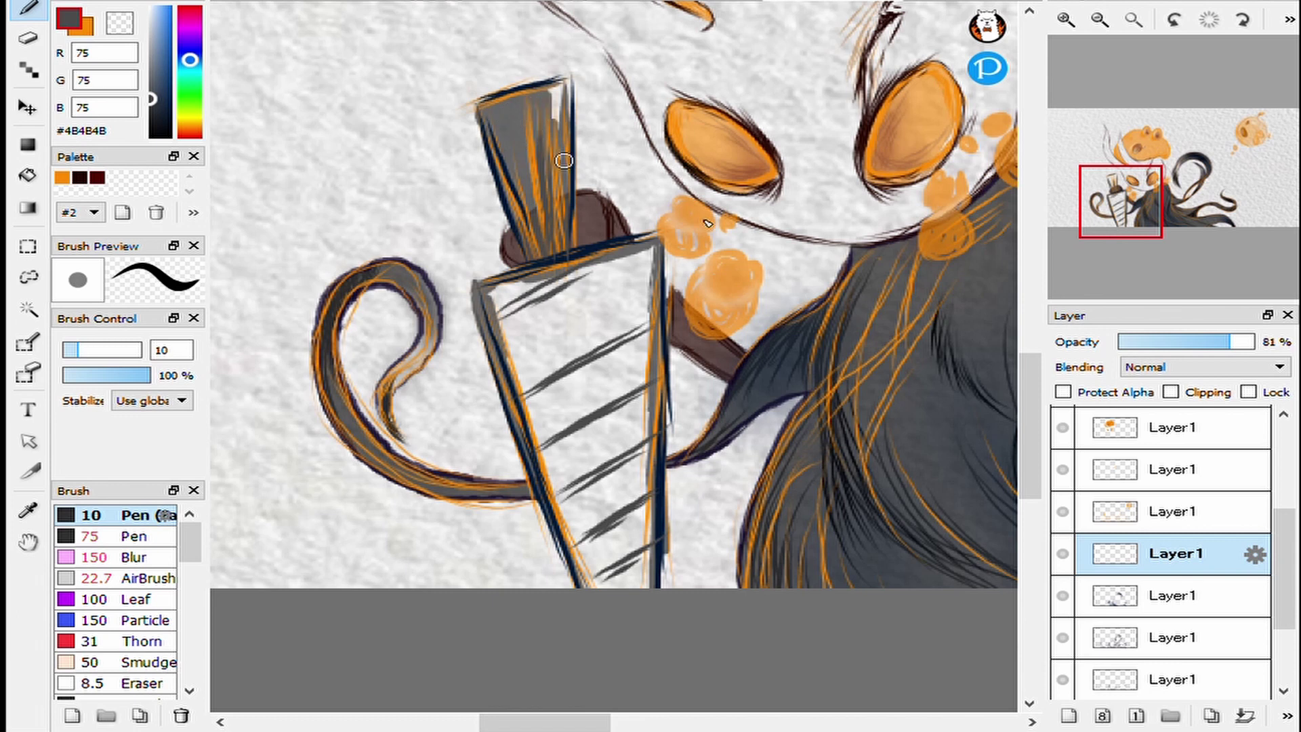
Move the dark brown hand and arm layer above the grey handle fill.
{"action": "scroll", "coordinate": [1173, 553], "scroll_direction": "down", "scroll_amount": 3}
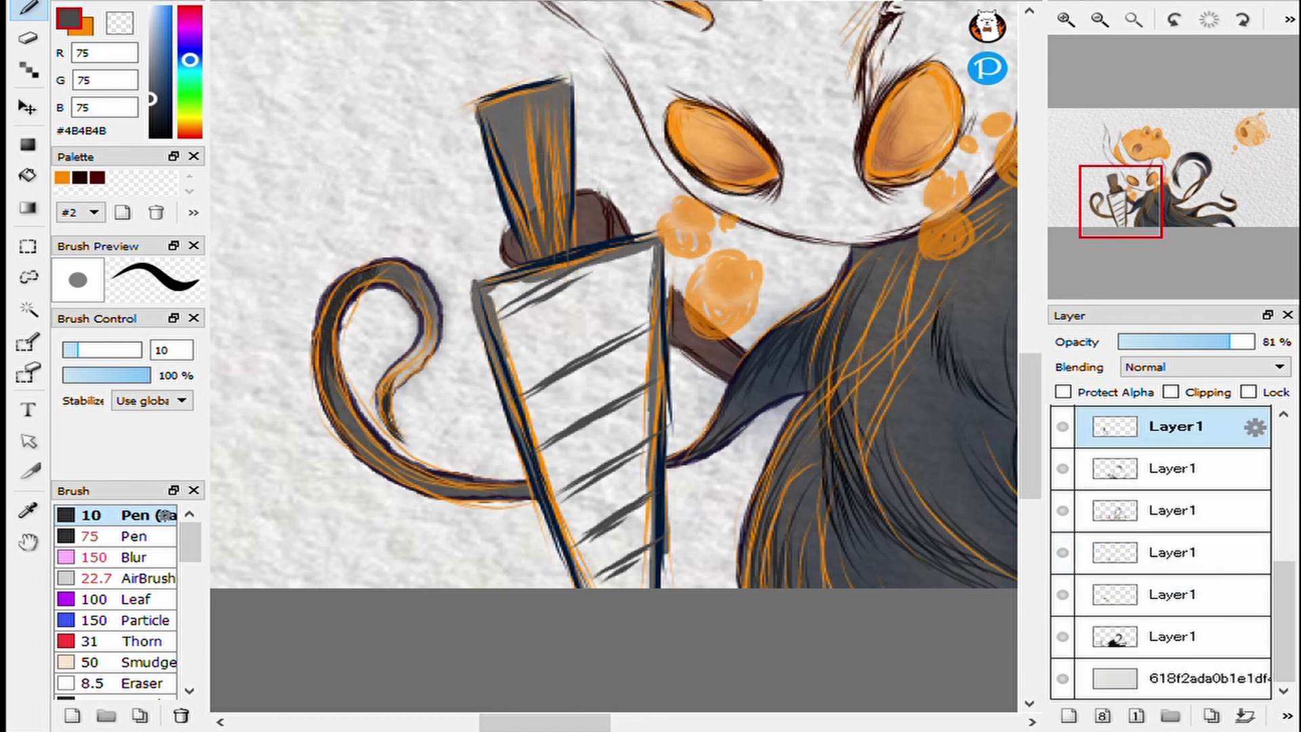
{"action": "left_click", "coordinate": [1173, 549]}
{"action": "scroll", "coordinate": [1172, 596], "scroll_direction": "up", "scroll_amount": 2}
{"action": "scroll", "coordinate": [1161, 552], "scroll_direction": "up", "scroll_amount": 3}
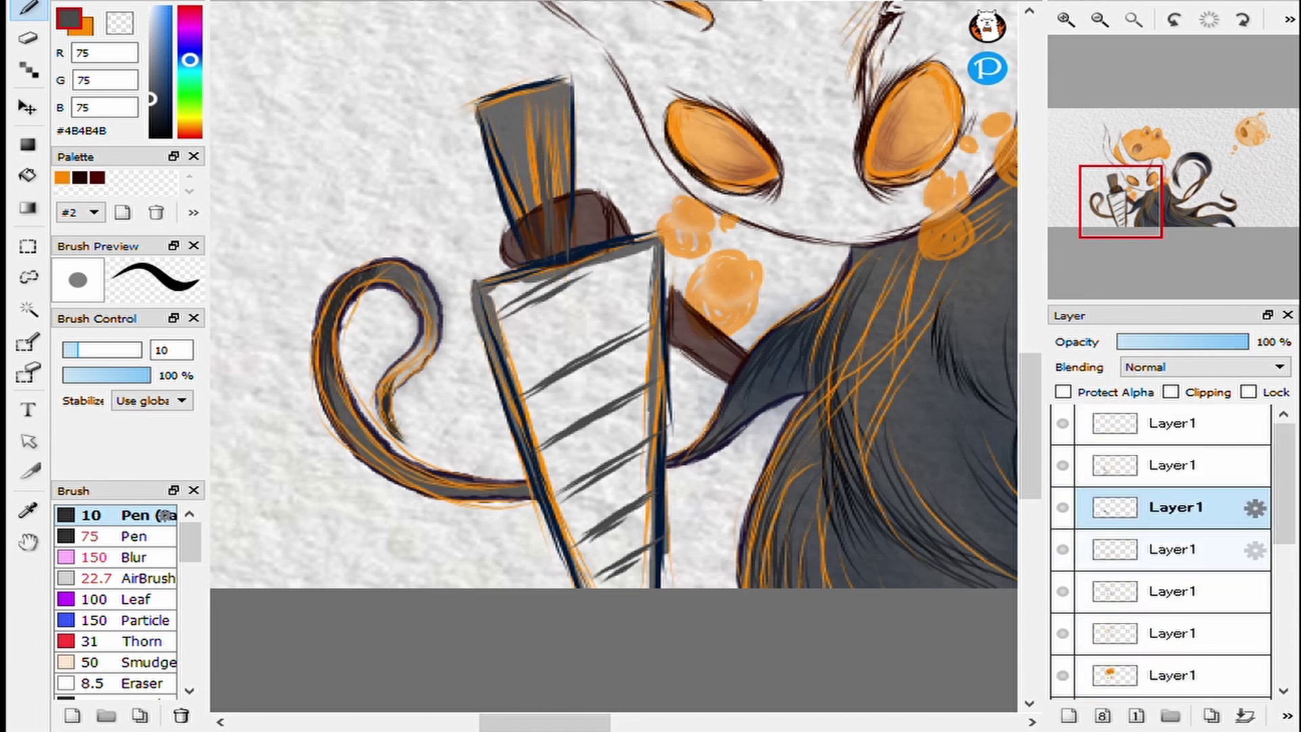
Paint the oval hand gripping the handle and the short arm solid #000000 with the size 10 pen.
{"action": "left_click", "coordinate": [543, 230], "text": "alt"}
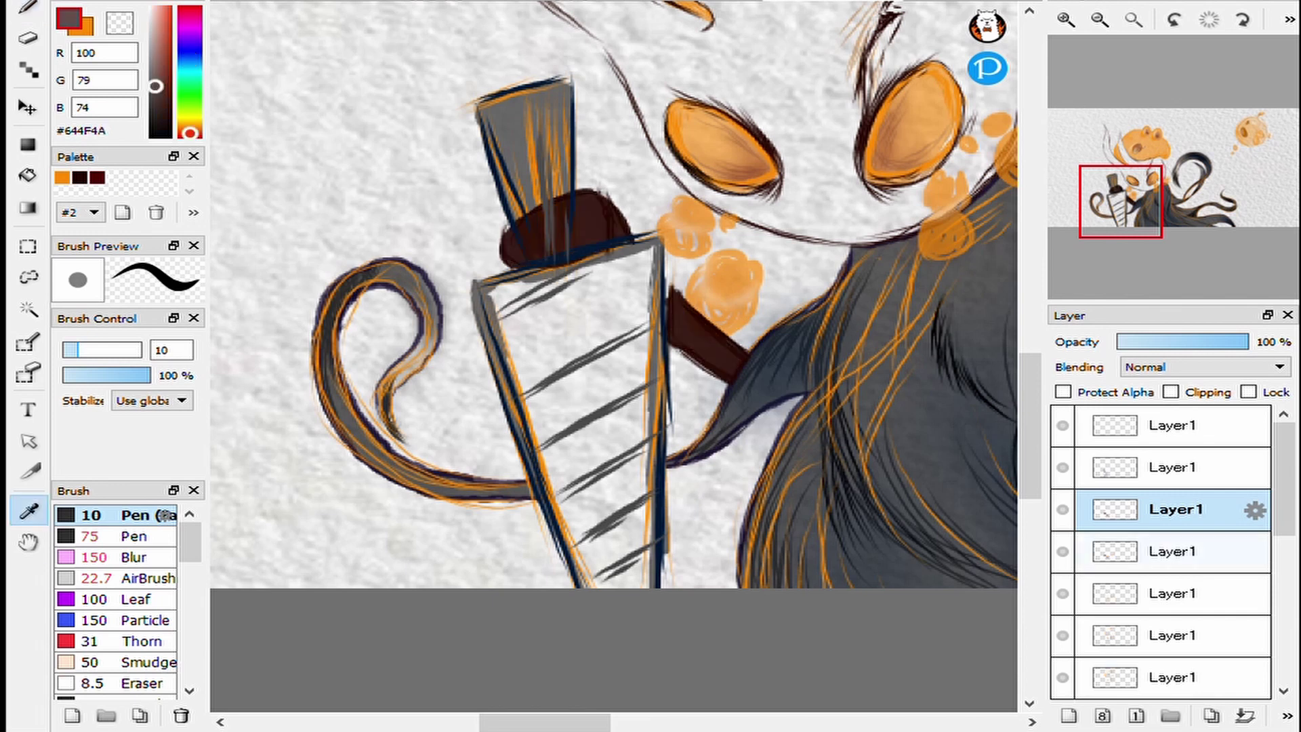
{"action": "left_click", "coordinate": [1173, 551]}
{"action": "left_click_drag", "start_coordinate": [550, 252], "coordinate": [558, 205]}
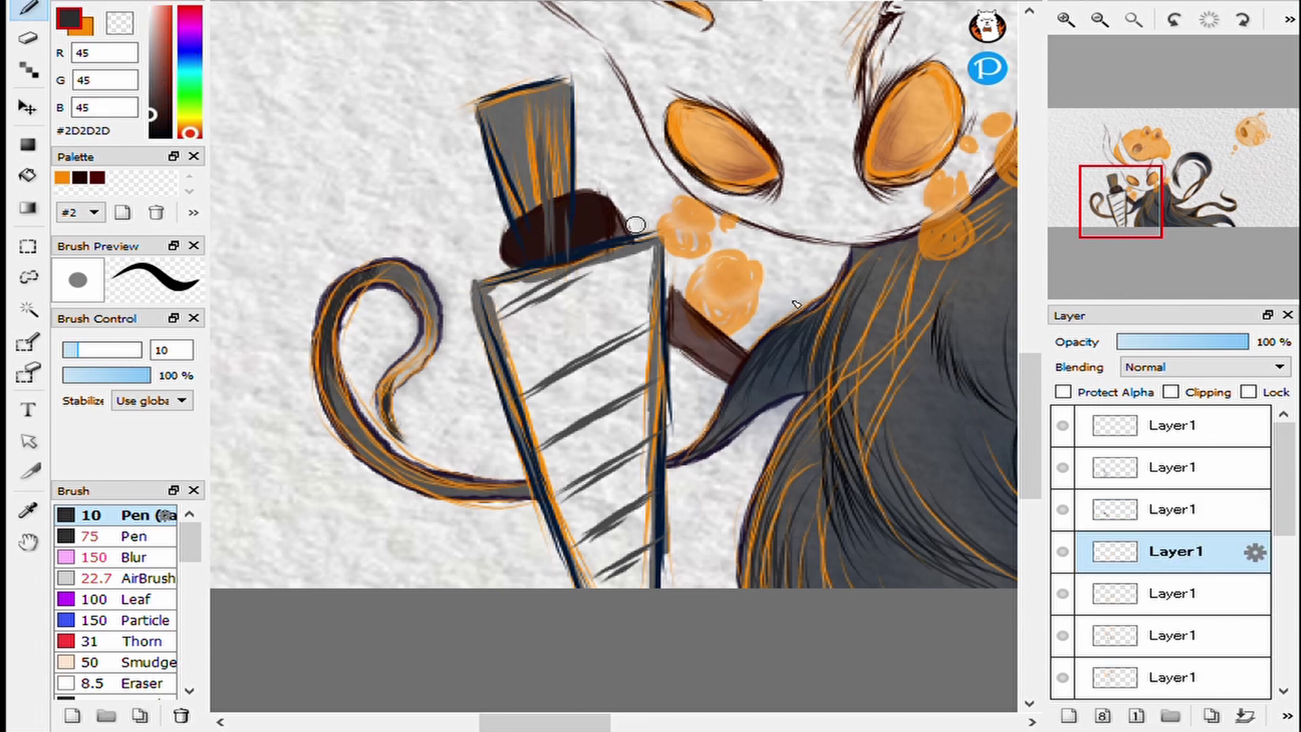
{"action": "left_click_drag", "start_coordinate": [664, 291], "coordinate": [678, 338]}
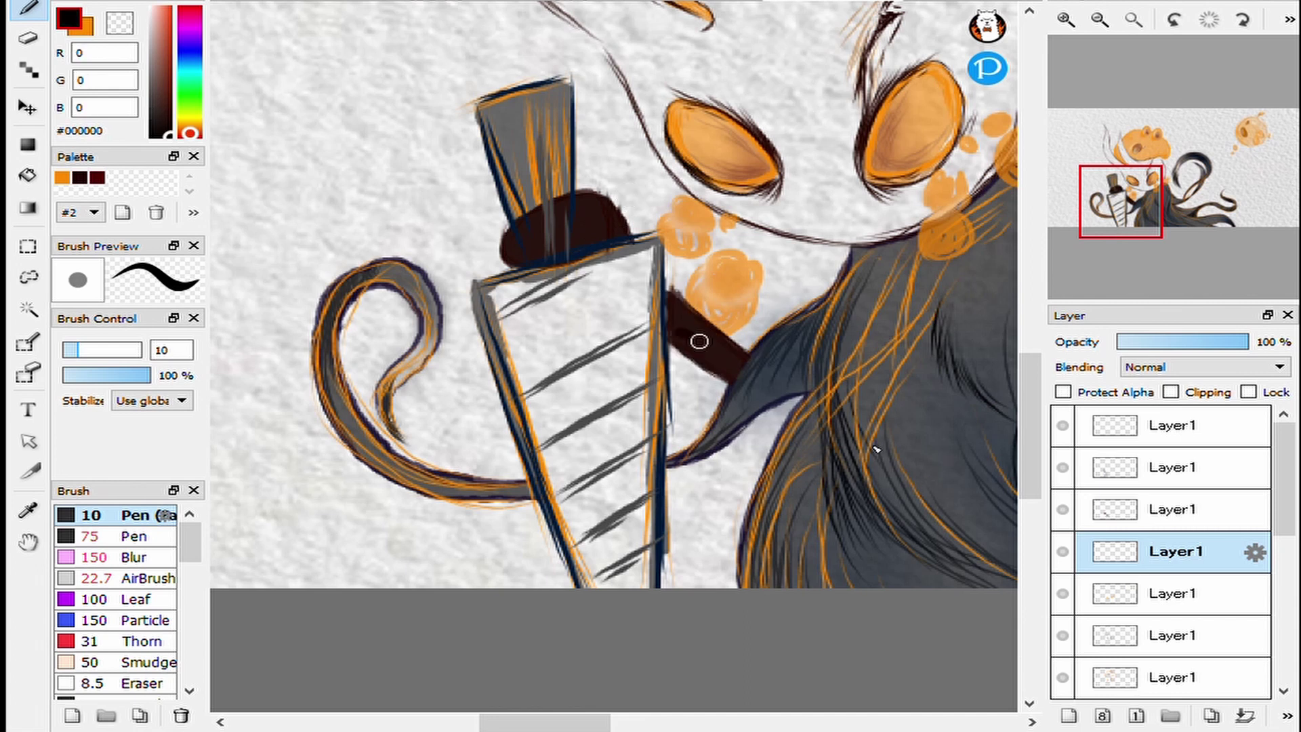
{"action": "mouse_move", "coordinate": [552, 215]}
{"action": "left_mouse_down"}
{"action": "mouse_move", "coordinate": [611, 219]}
{"action": "mouse_move", "coordinate": [749, 377]}
{"action": "left_mouse_up"}
Soften the black arm where it meets the cloak with the size 39 Blur brush and erase the spill along its edge.
{"action": "left_click", "coordinate": [1176, 509]}
{"action": "left_click", "coordinate": [1176, 467]}
{"action": "key", "text": "e"}
{"action": "key", "text": "b"}
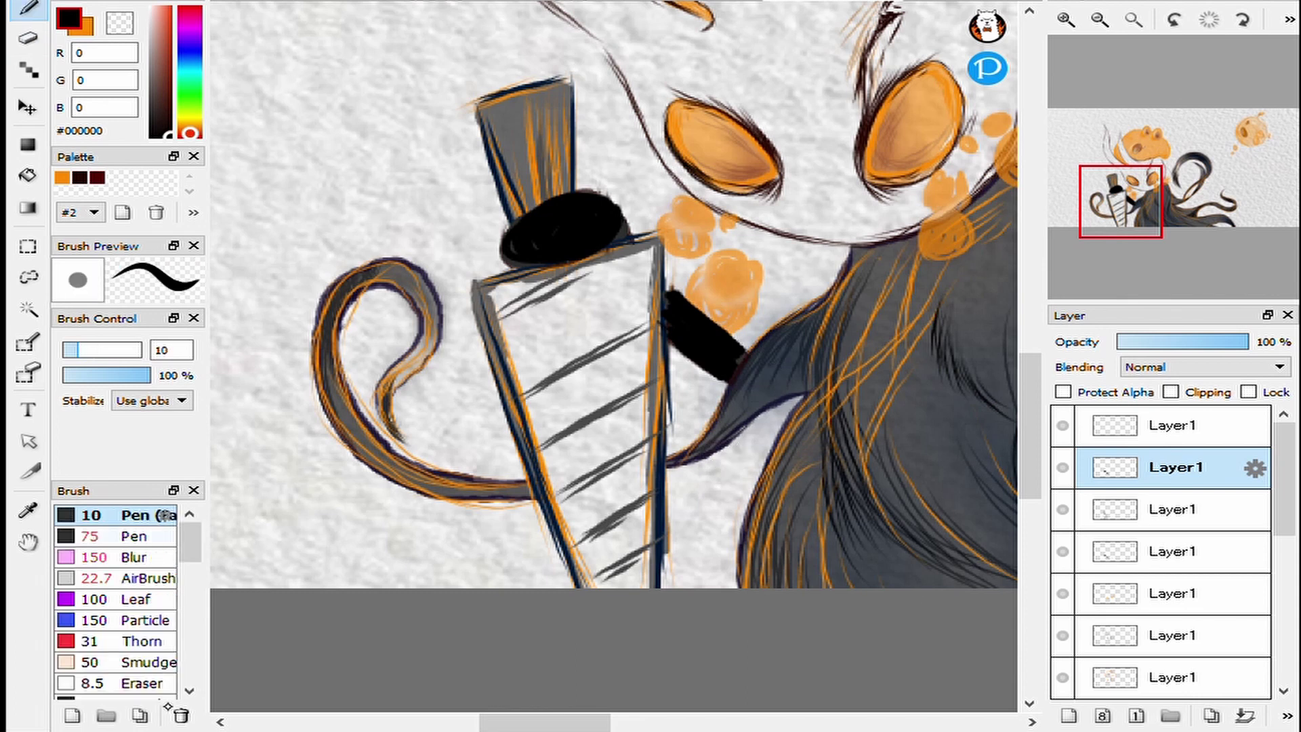
{"action": "left_click", "coordinate": [134, 557]}
{"action": "left_click_drag", "start_coordinate": [705, 339], "coordinate": [750, 395]}
{"action": "key", "text": "e"}
{"action": "left_click_drag", "start_coordinate": [678, 295], "coordinate": [779, 354]}
{"action": "key", "text": "b"}
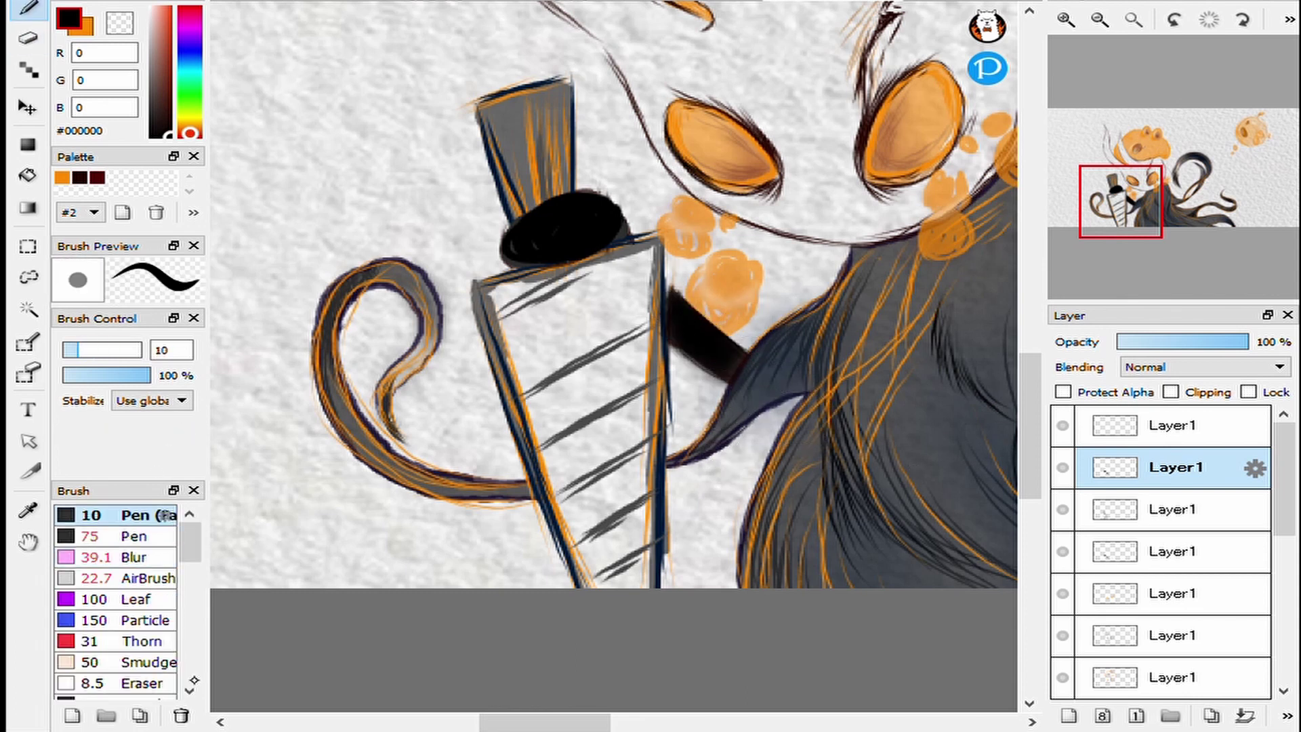
Hide the paper-texture layer and fill the blade's bands between the diagonal stripes with #3D3D3D on the grey fill layer.
{"action": "scroll", "coordinate": [701, 292], "scroll_direction": "down", "scroll_amount": 5}
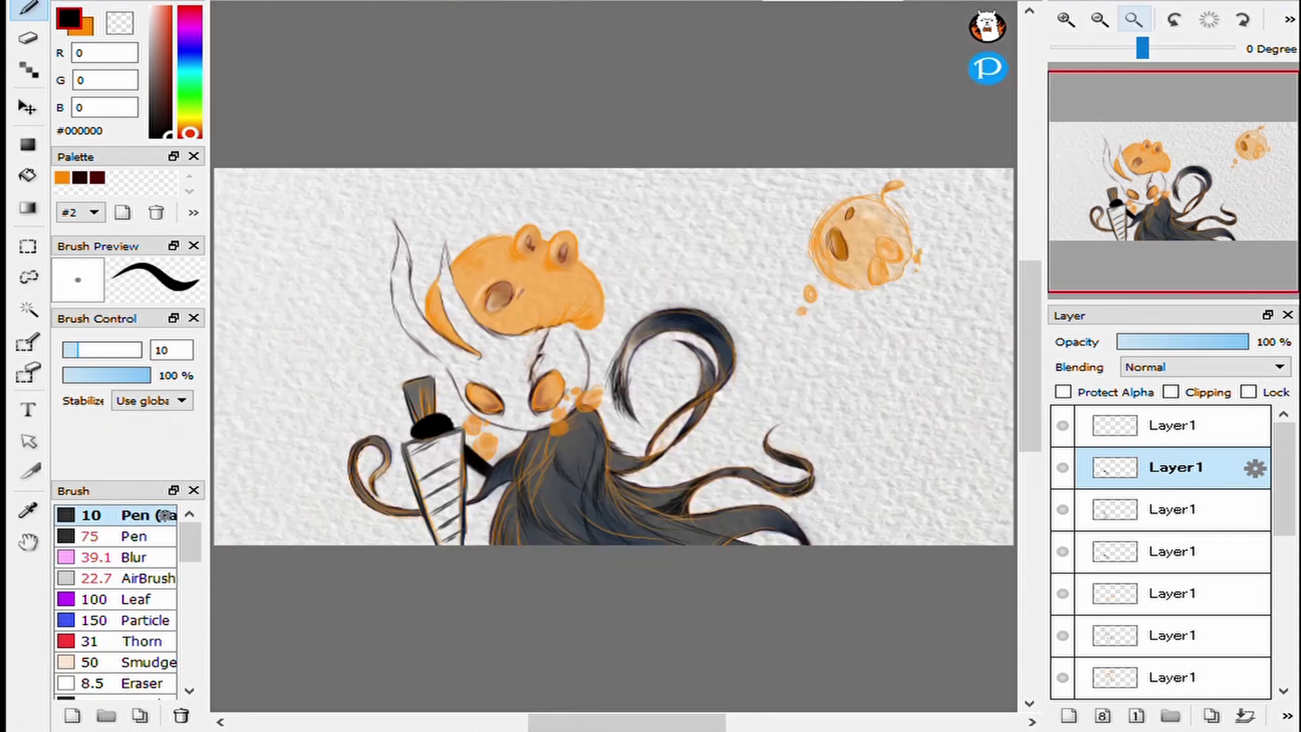
{"action": "scroll", "coordinate": [702, 292], "scroll_direction": "up", "scroll_amount": 5}
{"action": "scroll", "coordinate": [1161, 552], "scroll_direction": "down", "scroll_amount": 1}
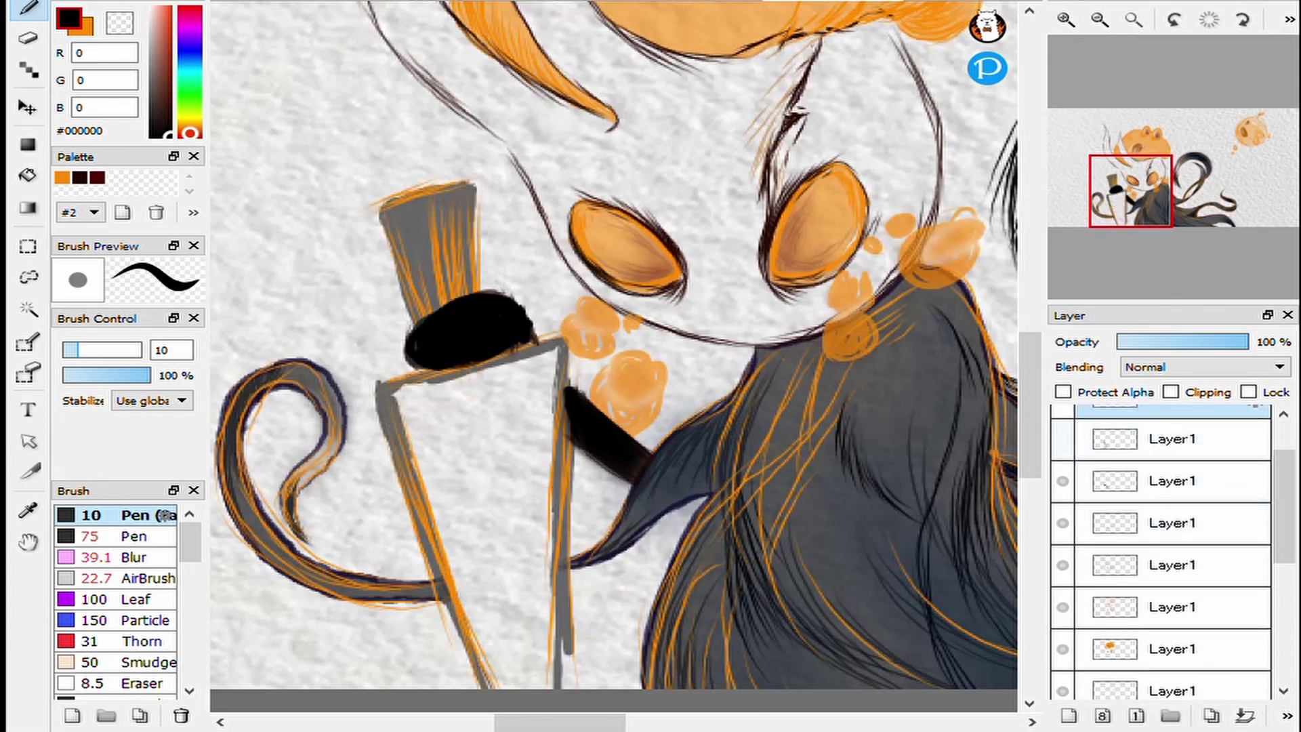
{"action": "scroll", "coordinate": [1161, 564], "scroll_direction": "down", "scroll_amount": 3}
{"action": "left_click", "coordinate": [1176, 596]}
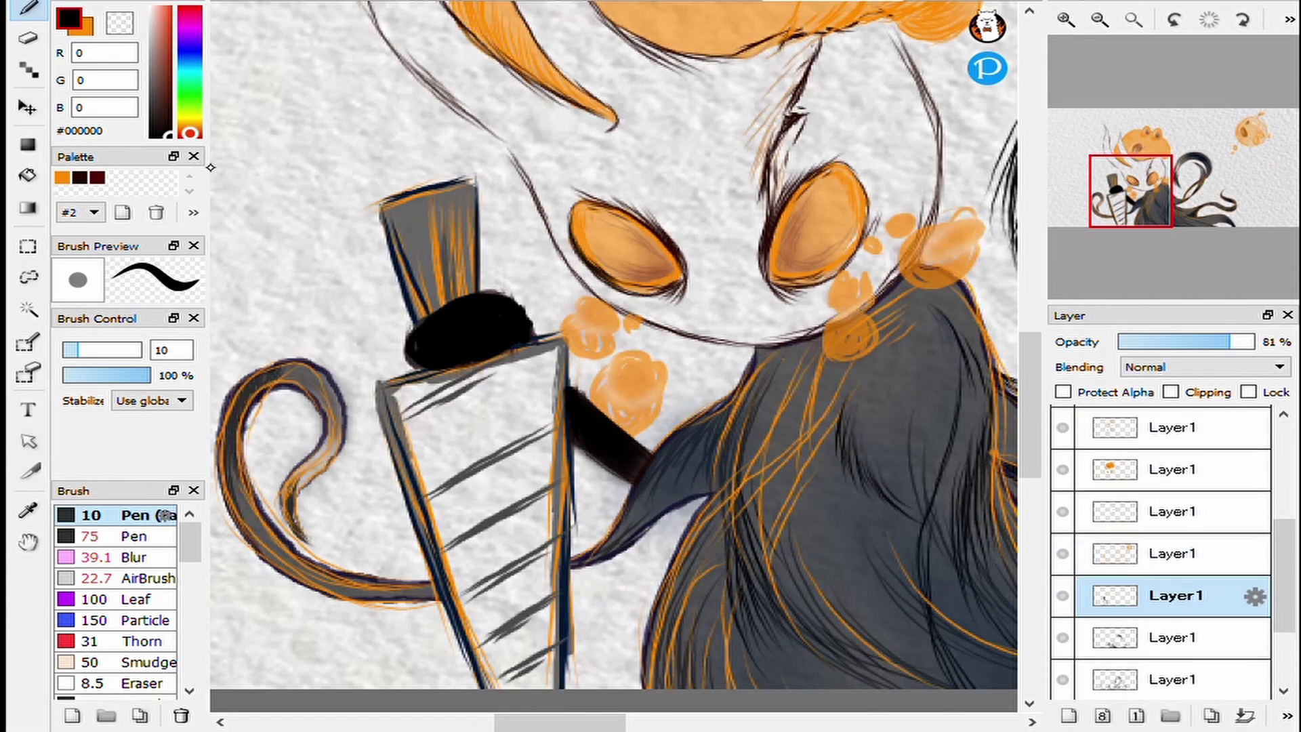
{"action": "left_click_drag", "start_coordinate": [400, 390], "coordinate": [424, 409]}
{"action": "key", "text": "g"}
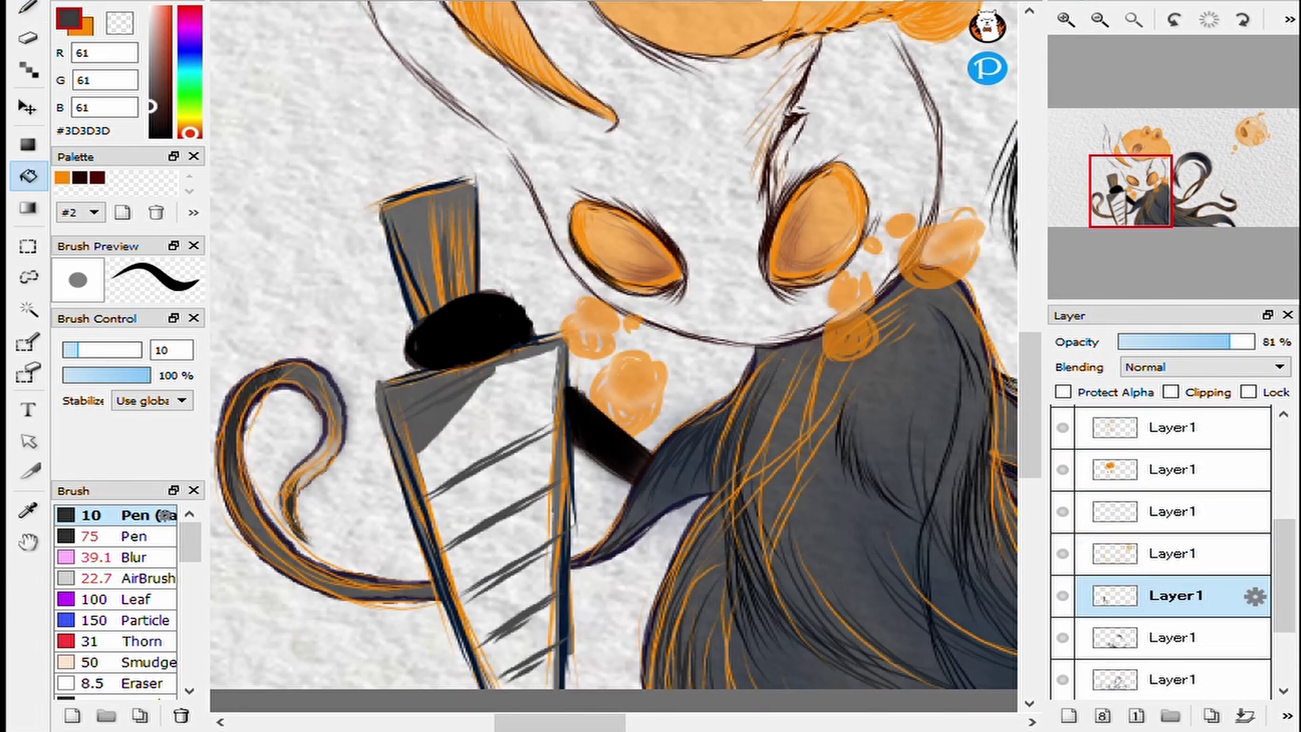
{"action": "scroll", "coordinate": [1161, 553], "scroll_direction": "down", "scroll_amount": 3}
{"action": "left_click", "coordinate": [1063, 678]}
{"action": "left_click", "coordinate": [474, 440]}
{"action": "left_click", "coordinate": [501, 542]}
{"action": "left_click", "coordinate": [515, 644]}
Cover the white gaps between the blade's bands with the black size 10 pen and smooth the shading with the Blur brush.
{"action": "key", "text": "b"}
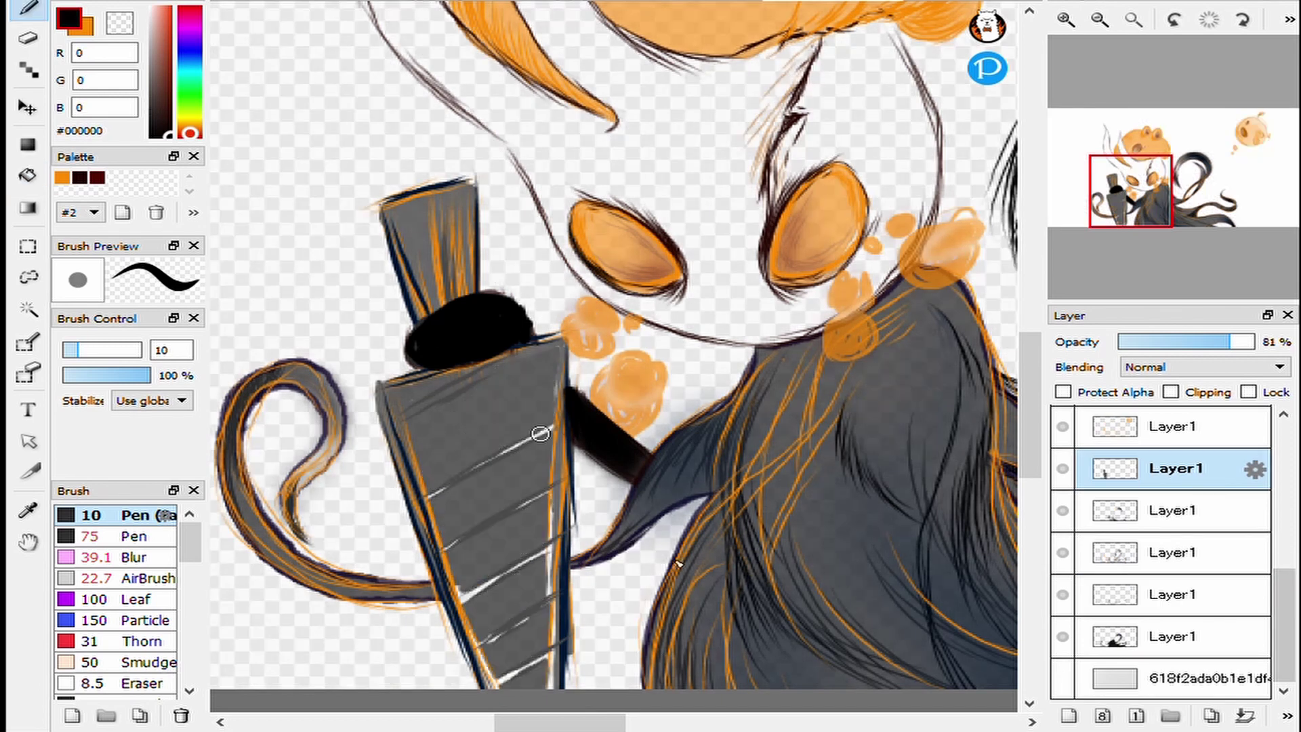
{"action": "left_click", "coordinate": [136, 558]}
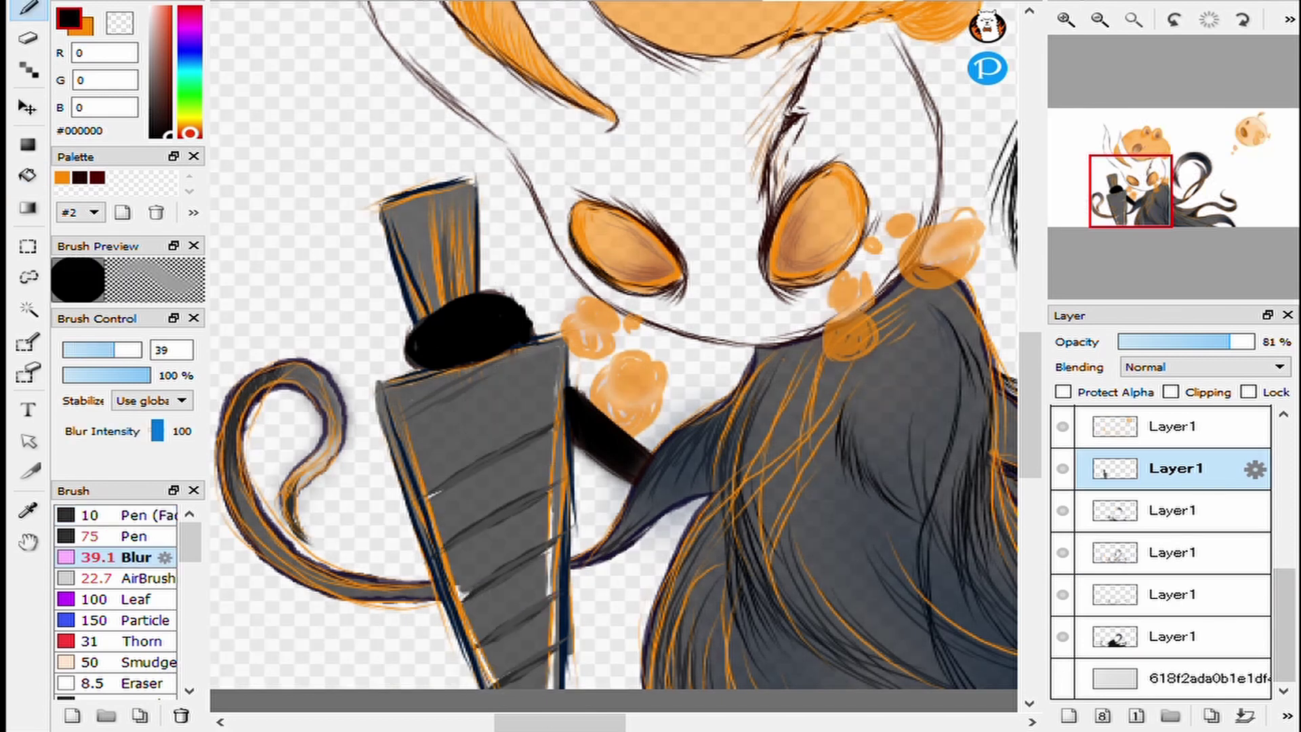
{"action": "mouse_move", "coordinate": [488, 597]}
{"action": "left_mouse_down"}
{"action": "mouse_move", "coordinate": [530, 710]}
{"action": "mouse_move", "coordinate": [505, 425]}
{"action": "mouse_move", "coordinate": [431, 568]}
{"action": "mouse_move", "coordinate": [478, 617]}
{"action": "mouse_move", "coordinate": [439, 407]}
{"action": "mouse_move", "coordinate": [495, 639]}
{"action": "left_mouse_up"}
Hatch orange #FF8C00 strokes along the blade's lower left edge with the size 2 pen on the orange line layer.
{"action": "key", "text": "b"}
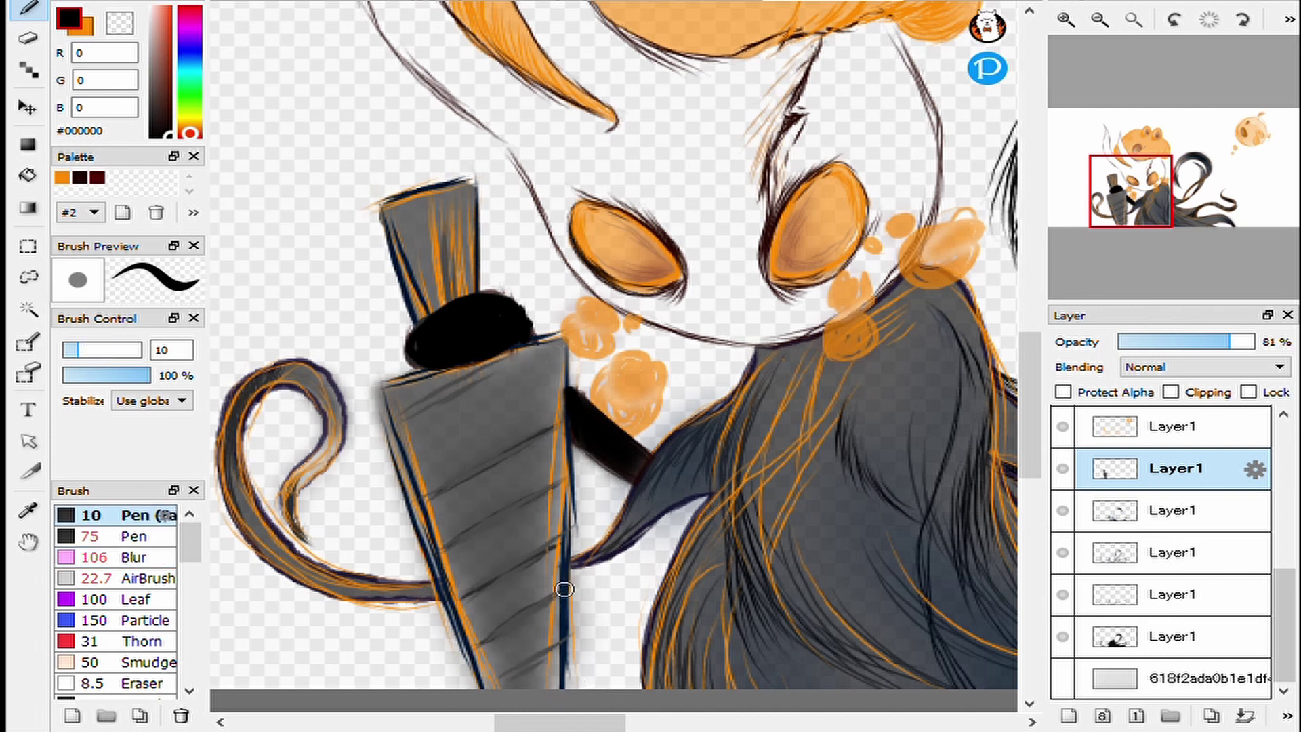
{"action": "left_click", "coordinate": [1134, 19]}
{"action": "left_click", "coordinate": [62, 177]}
{"action": "scroll", "coordinate": [440, 441], "scroll_direction": "up", "scroll_amount": 5}
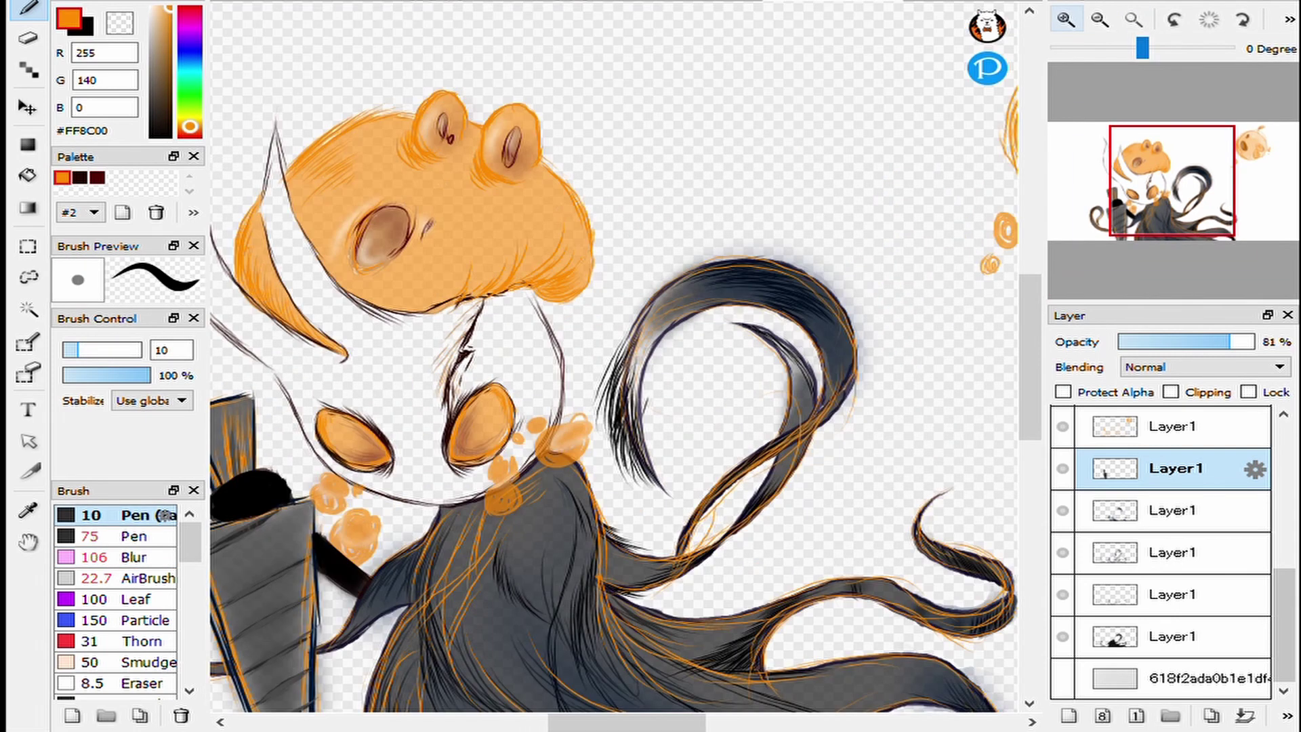
{"action": "left_click", "coordinate": [1172, 426]}
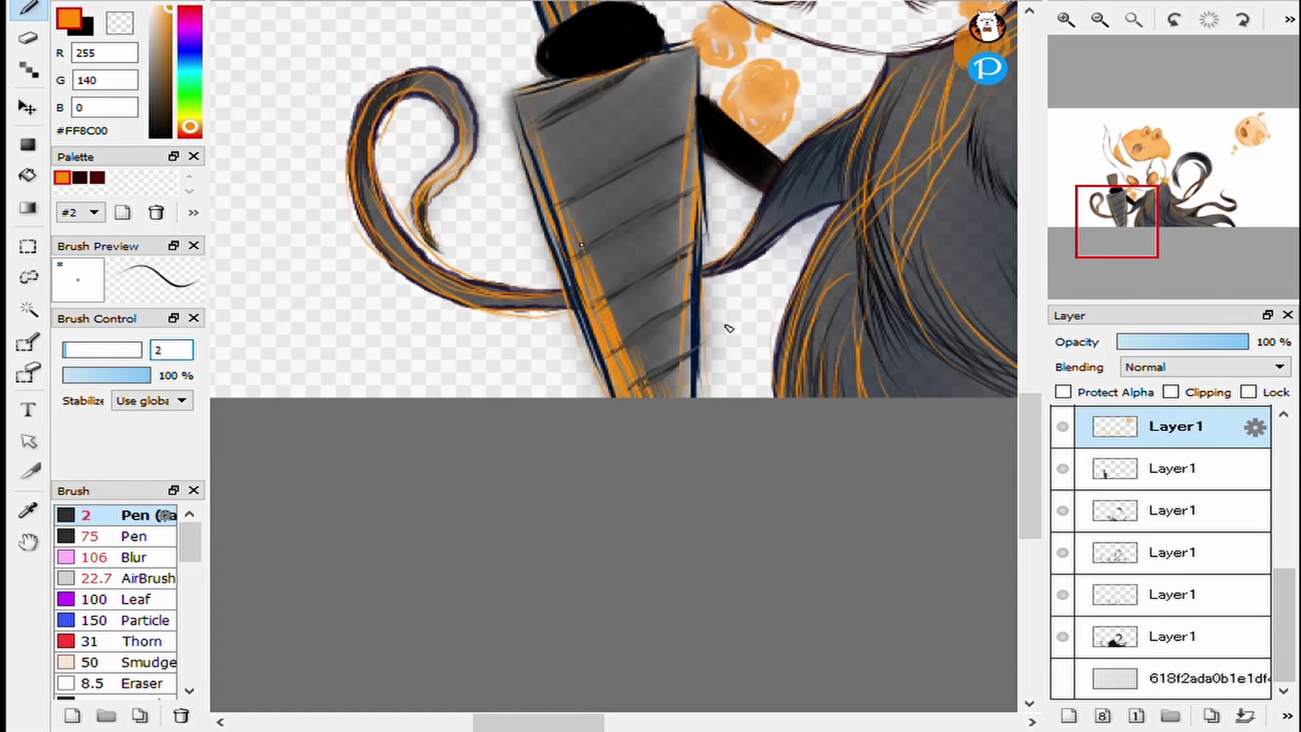
Erase the old dark outlines along both sides of the blade with the size 19 Eraser on their line layer.
{"action": "scroll", "coordinate": [1172, 542], "scroll_direction": "up", "scroll_amount": 3}
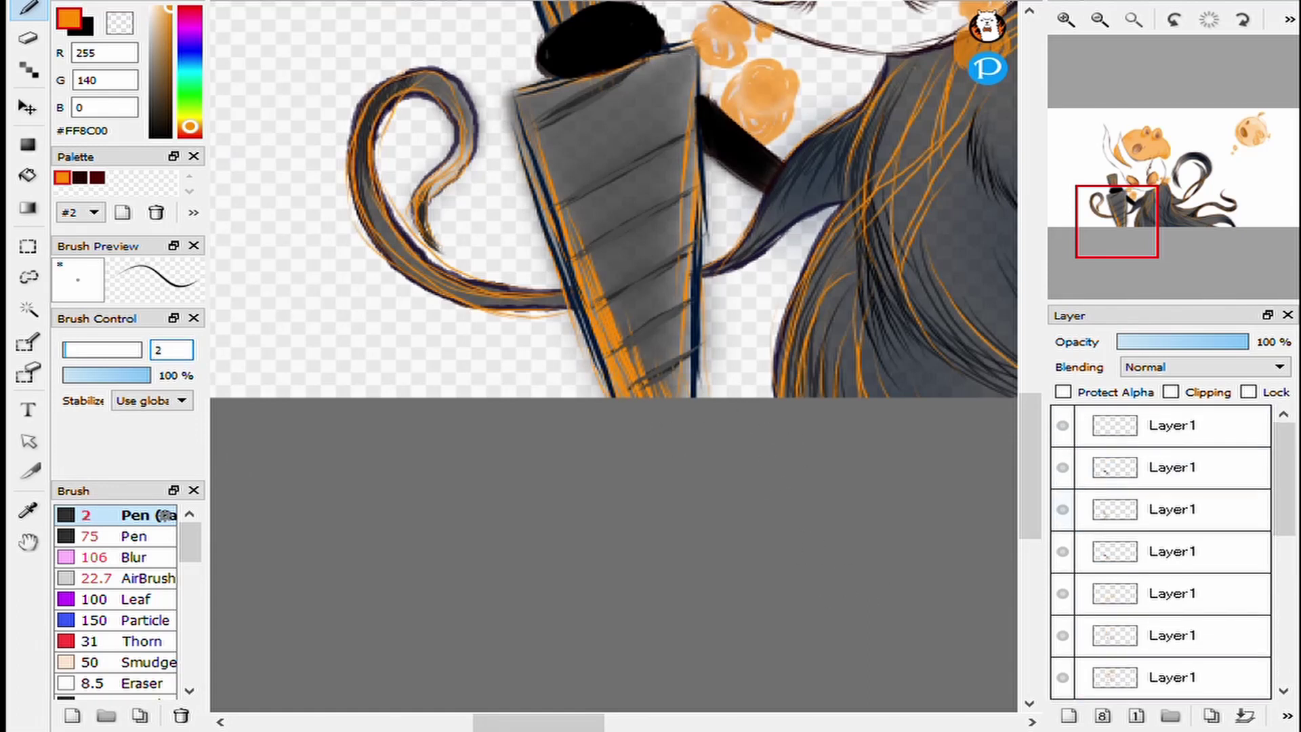
{"action": "left_click", "coordinate": [1176, 509]}
{"action": "key", "text": "e"}
{"action": "left_click_drag", "start_coordinate": [699, 210], "coordinate": [708, 340]}
{"action": "left_click_drag", "start_coordinate": [536, 88], "coordinate": [605, 333]}
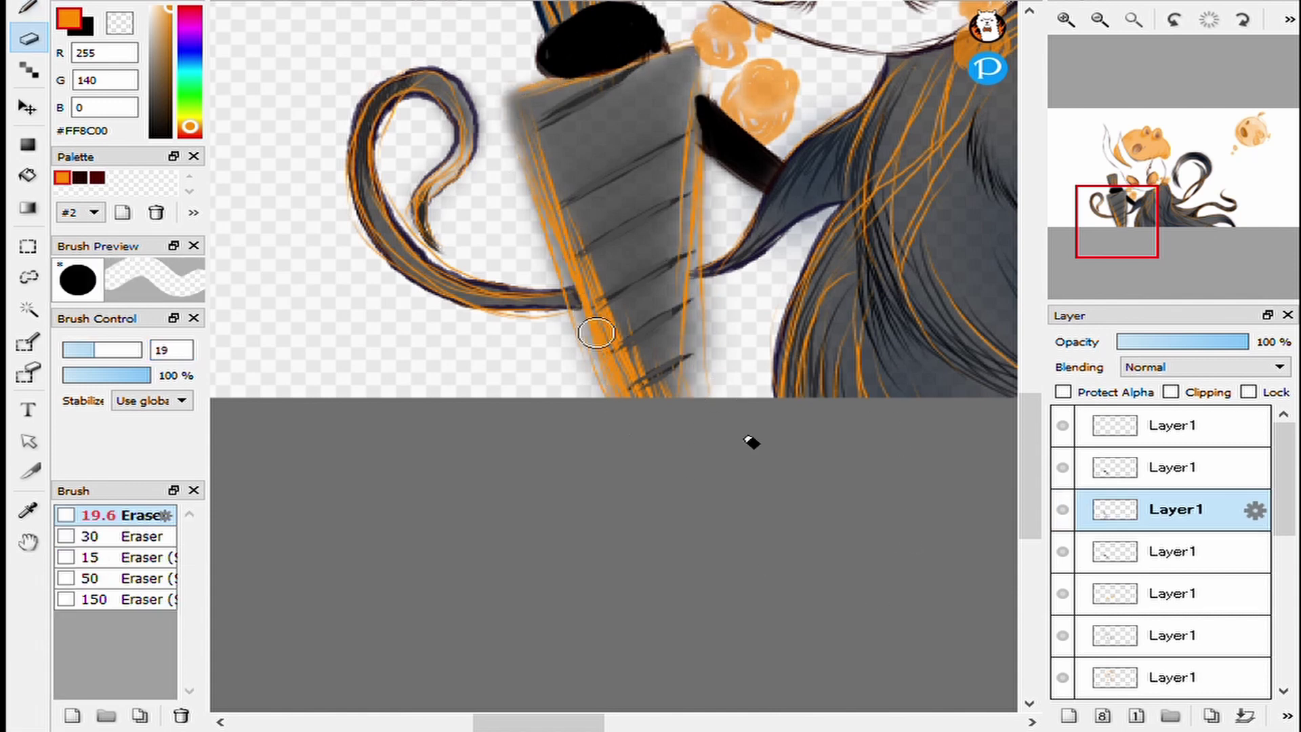
Re-ink the handle's edges, the blade's diagonal hatching and both blade edges in black #000000 with the size 2 pen.
{"action": "scroll", "coordinate": [610, 339], "scroll_direction": "up", "scroll_amount": 5}
{"action": "key", "text": "b"}
{"action": "key", "text": "x"}
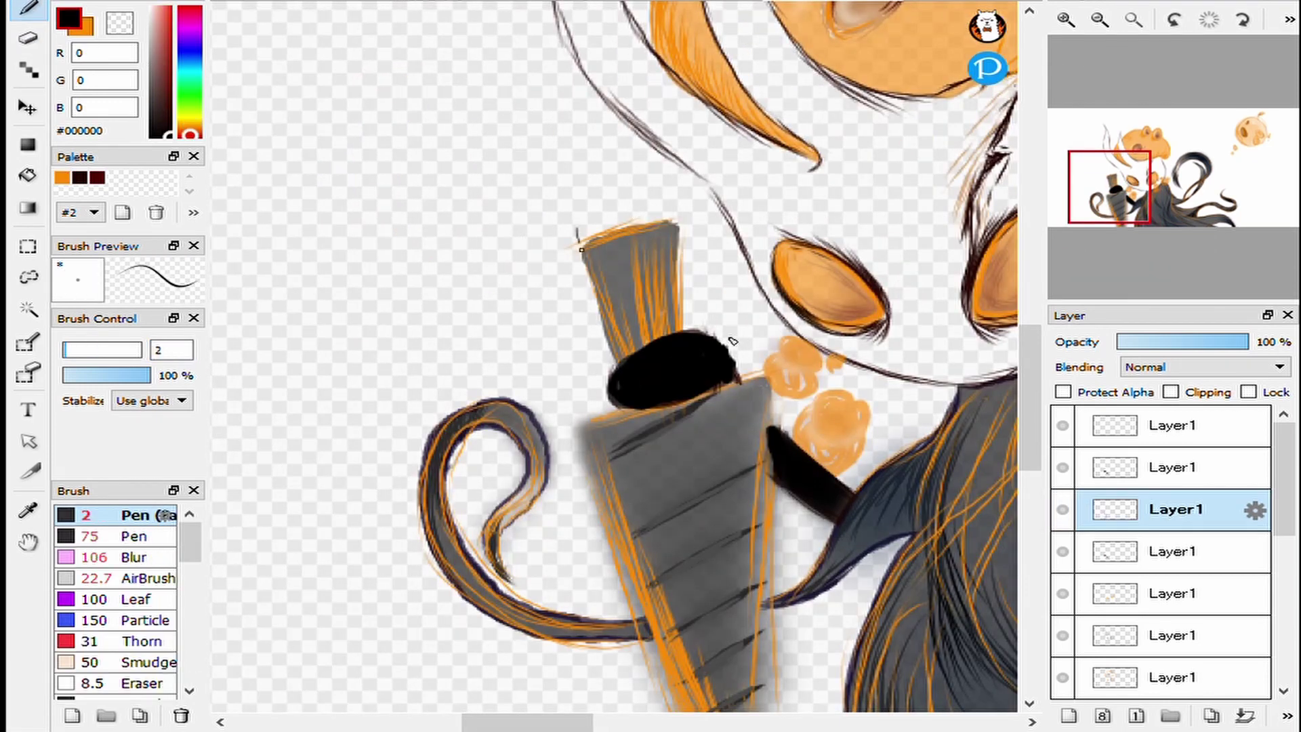
{"action": "scroll", "coordinate": [675, 374], "scroll_direction": "down", "scroll_amount": 3}
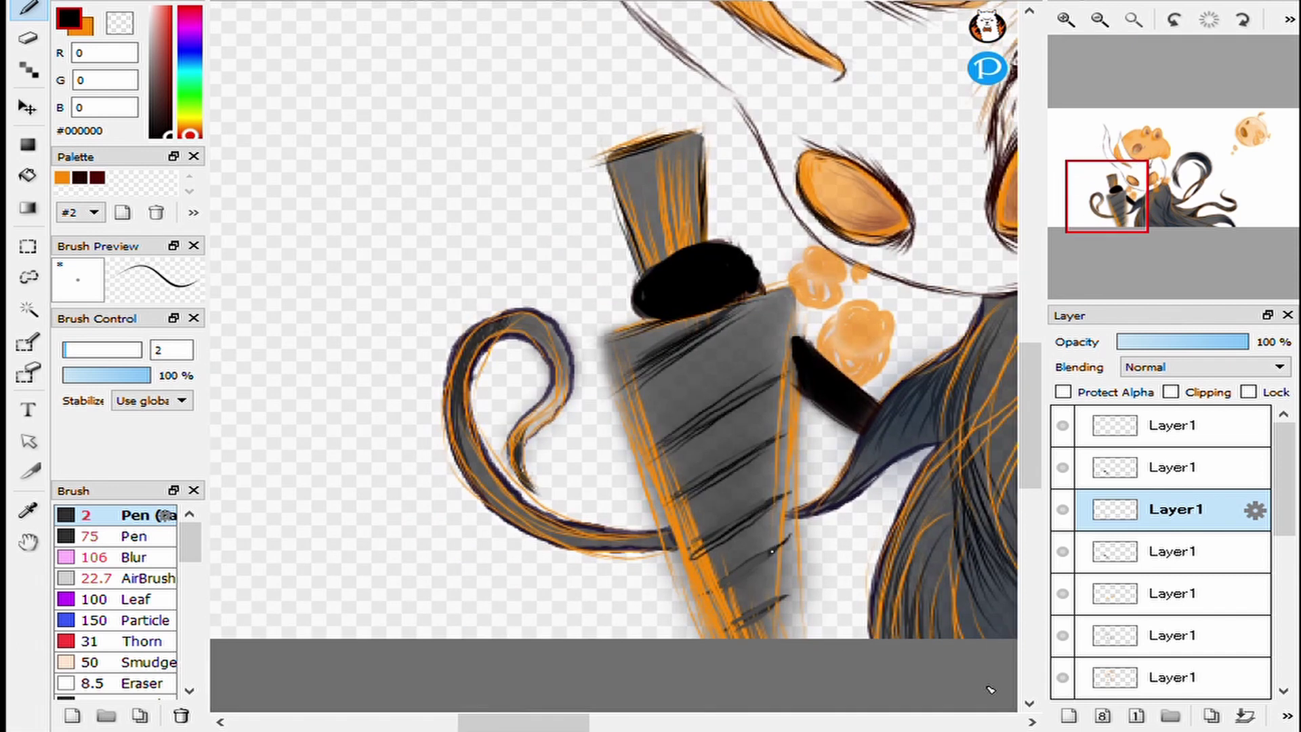
{"action": "left_click_drag", "start_coordinate": [600, 331], "coordinate": [704, 636]}
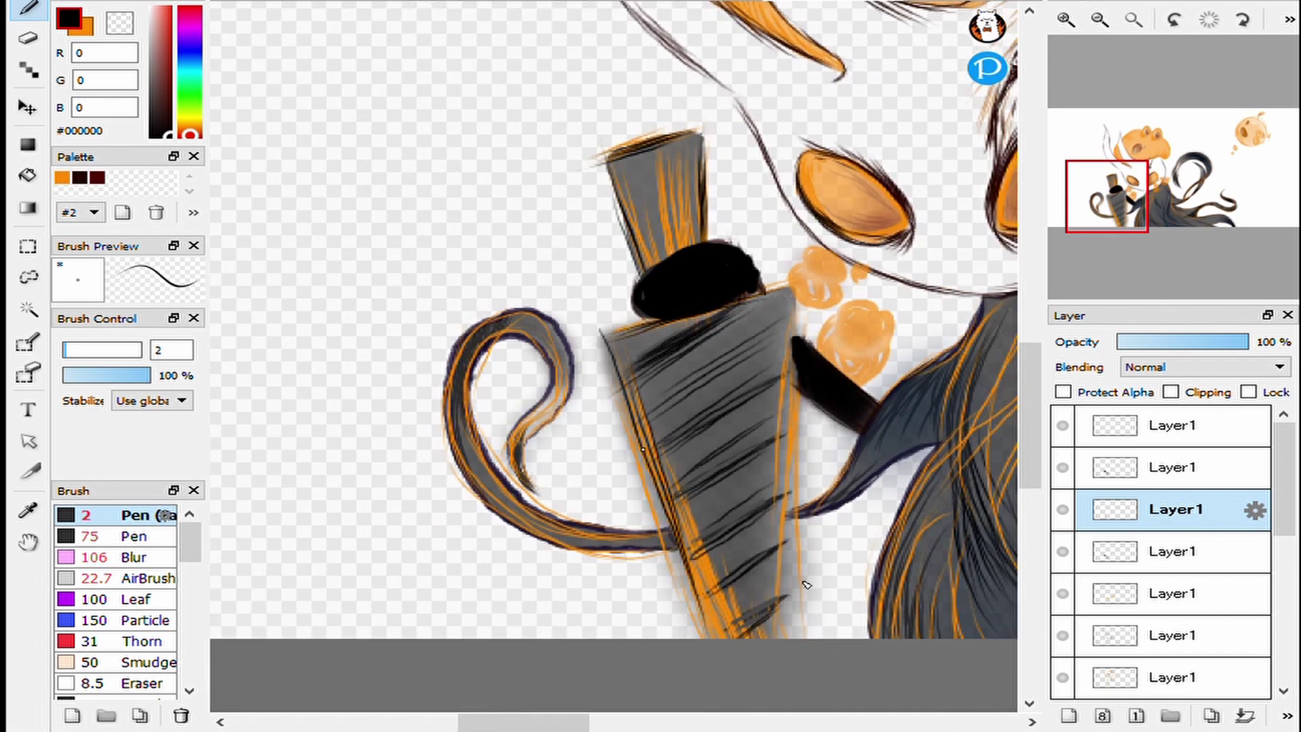
{"action": "left_click_drag", "start_coordinate": [792, 293], "coordinate": [774, 637]}
{"action": "key", "text": "ctrl+0"}
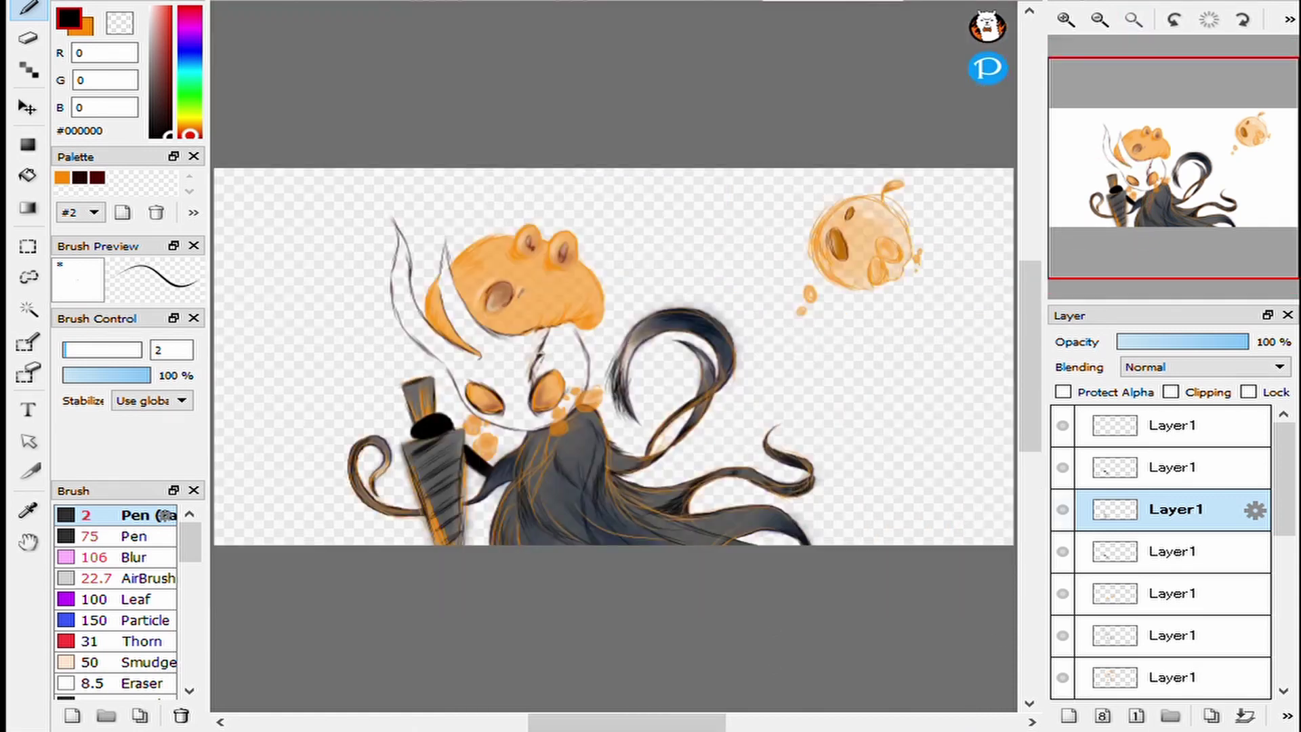
Scratch thin transparent strokes into the blade's upper bands on the 81% fill layer and soften them with the size 35 Blur brush.
{"action": "scroll", "coordinate": [1160, 551], "scroll_direction": "down", "scroll_amount": 2}
{"action": "left_click", "coordinate": [1063, 541]}
{"action": "left_click", "coordinate": [1063, 541]}
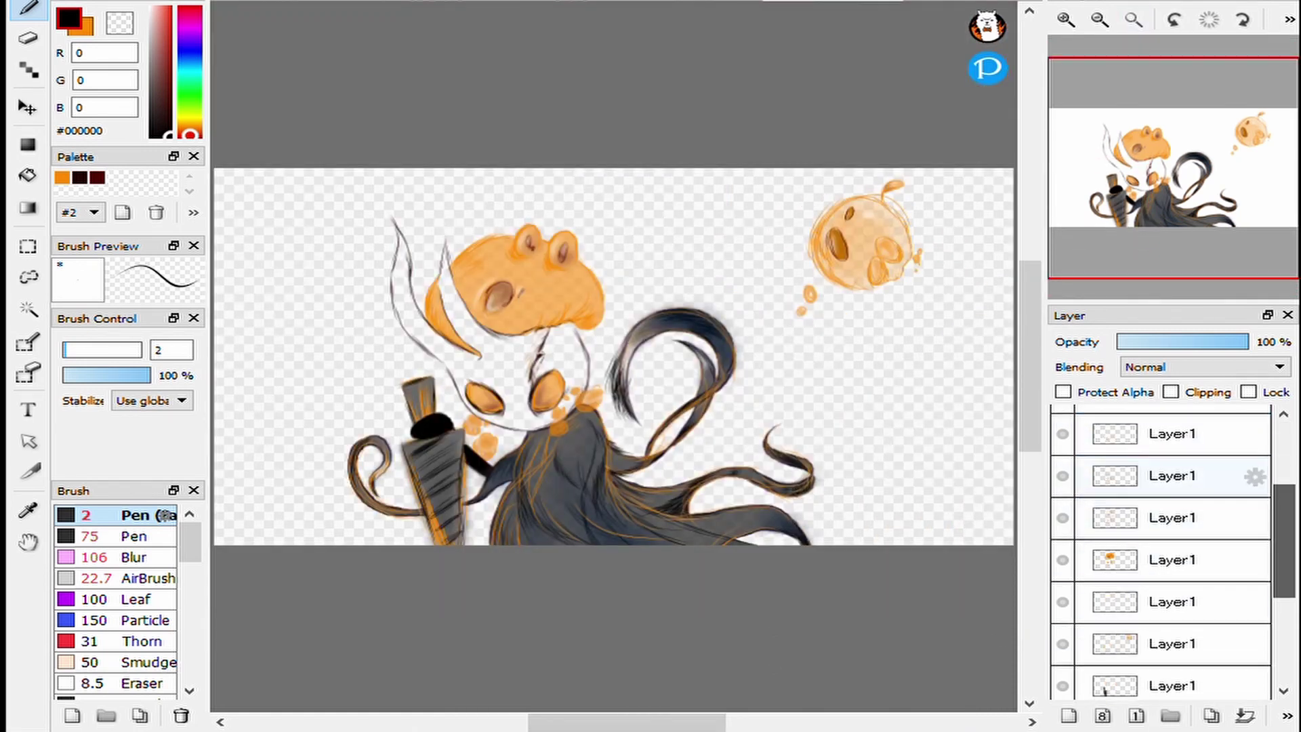
{"action": "scroll", "coordinate": [1160, 552], "scroll_direction": "down", "scroll_amount": 3}
{"action": "left_click", "coordinate": [1176, 562]}
{"action": "scroll", "coordinate": [611, 407], "scroll_direction": "up", "scroll_amount": 3}
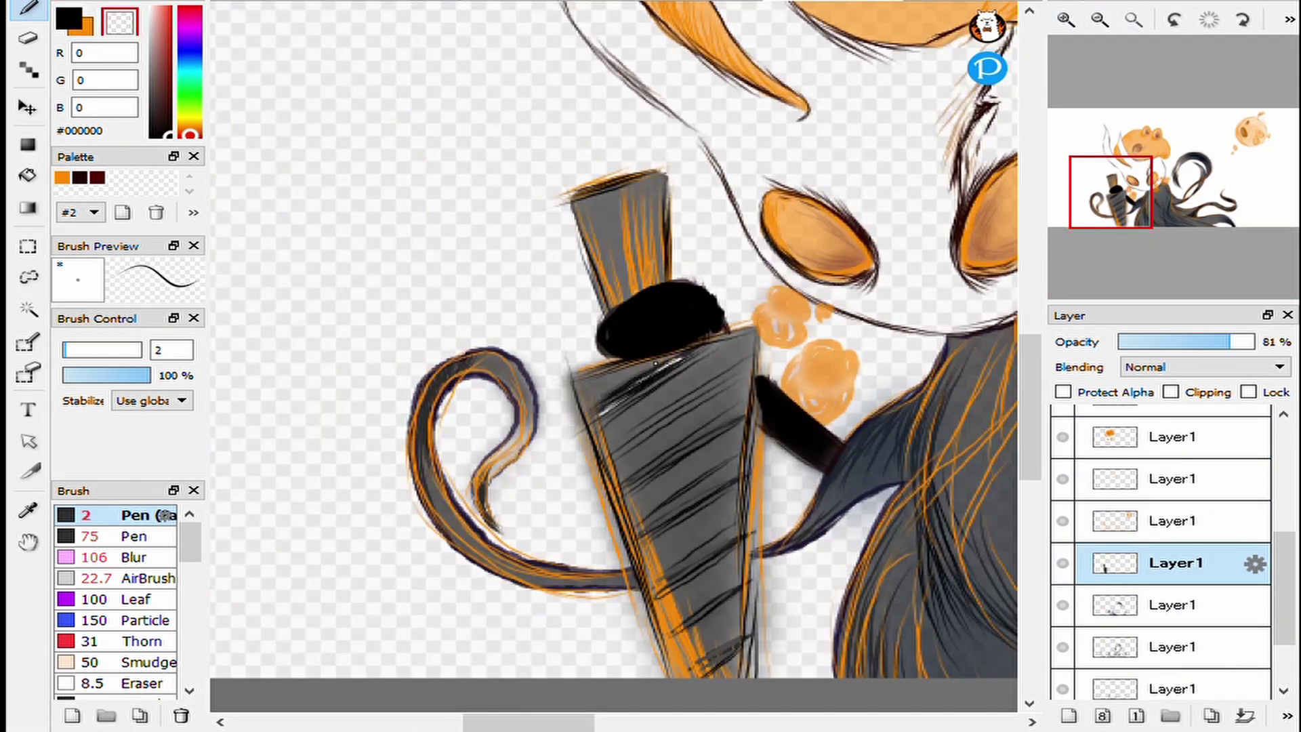
{"action": "key", "text": "b"}
{"action": "key", "text": "ctrl+0"}
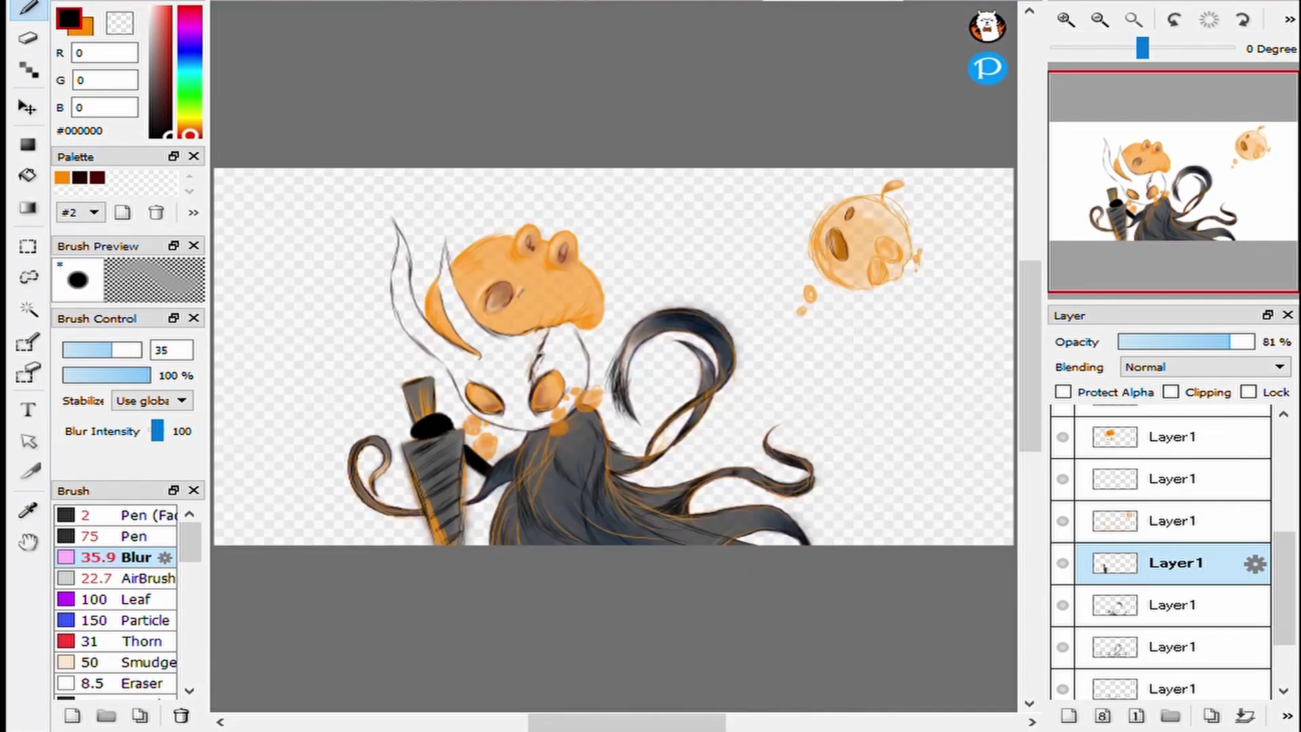
Show the paper-texture layer behind the illustration.
{"action": "scroll", "coordinate": [1160, 552], "scroll_direction": "down", "scroll_amount": 2}
{"action": "left_click", "coordinate": [1063, 679]}
{"action": "scroll", "coordinate": [304, 271], "scroll_direction": "up", "scroll_amount": 3}
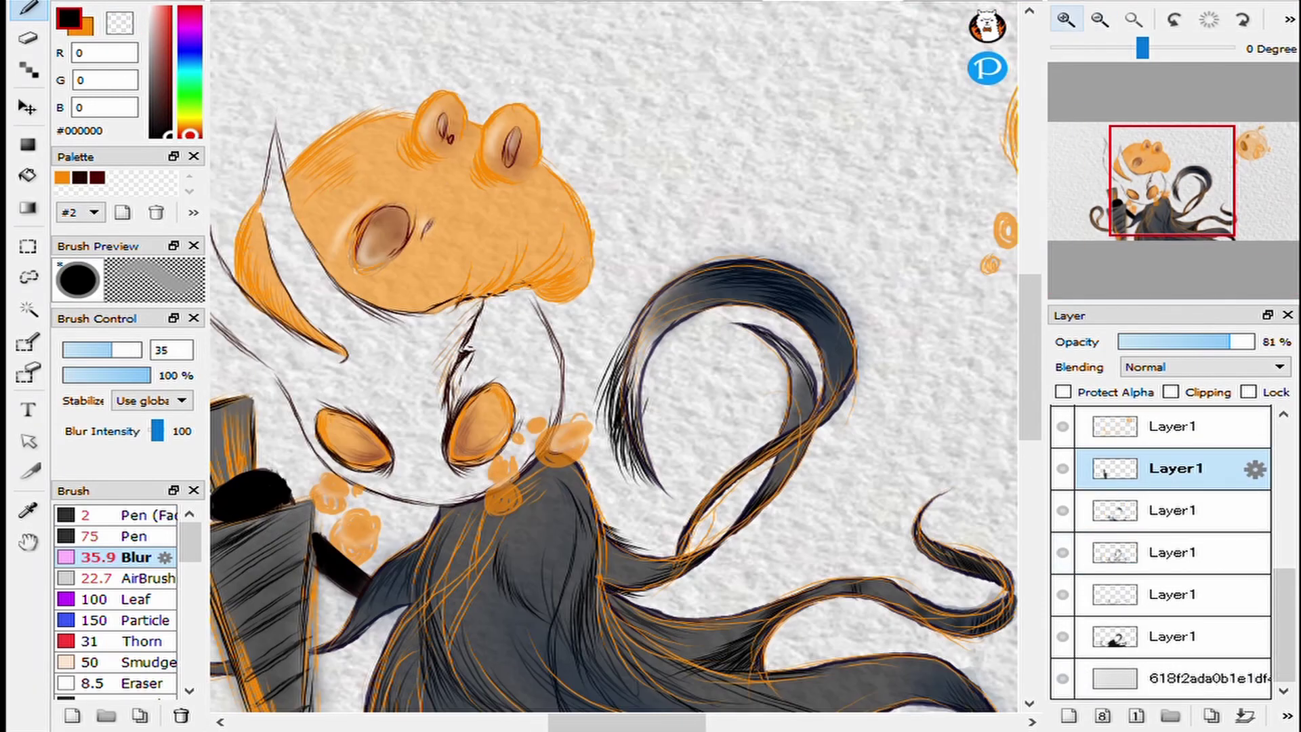
Duplicate the cloak's dark fill layer, merge the two copies and set the fill's opacity to 78%.
{"action": "left_click", "coordinate": [1176, 637]}
{"action": "scroll", "coordinate": [1161, 597], "scroll_direction": "down", "scroll_amount": 1}
{"action": "key", "text": "ctrl+0"}
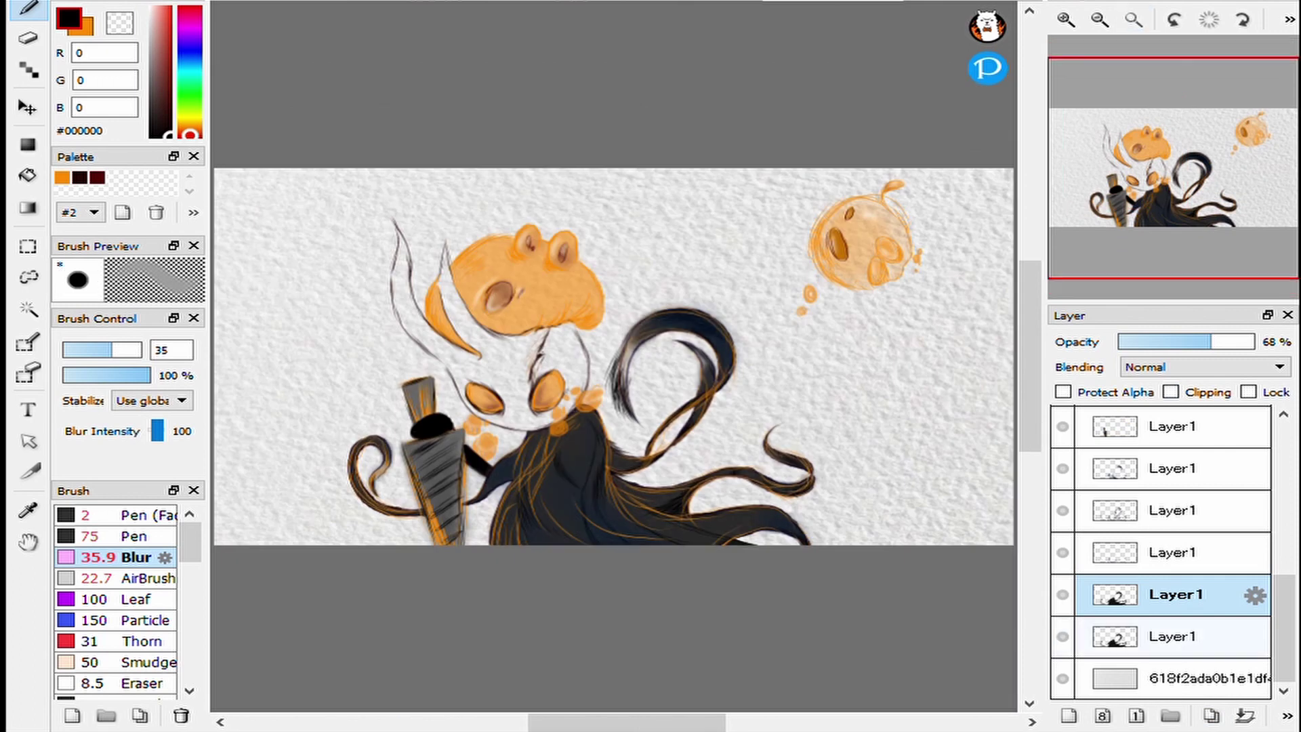
{"action": "left_click", "coordinate": [1176, 637]}
{"action": "scroll", "coordinate": [613, 356], "scroll_direction": "up", "scroll_amount": 1}
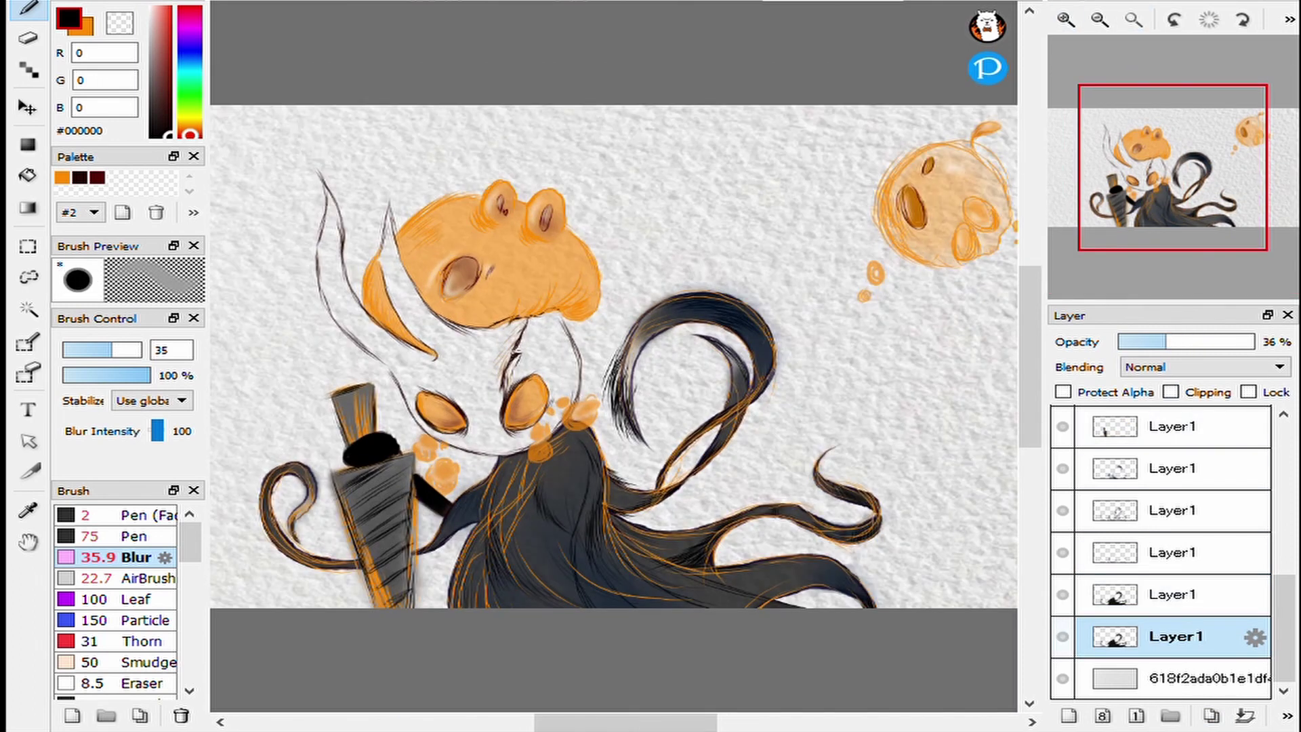
{"action": "key", "text": "ctrl+shift+n"}
{"action": "key", "text": "ctrl+z"}
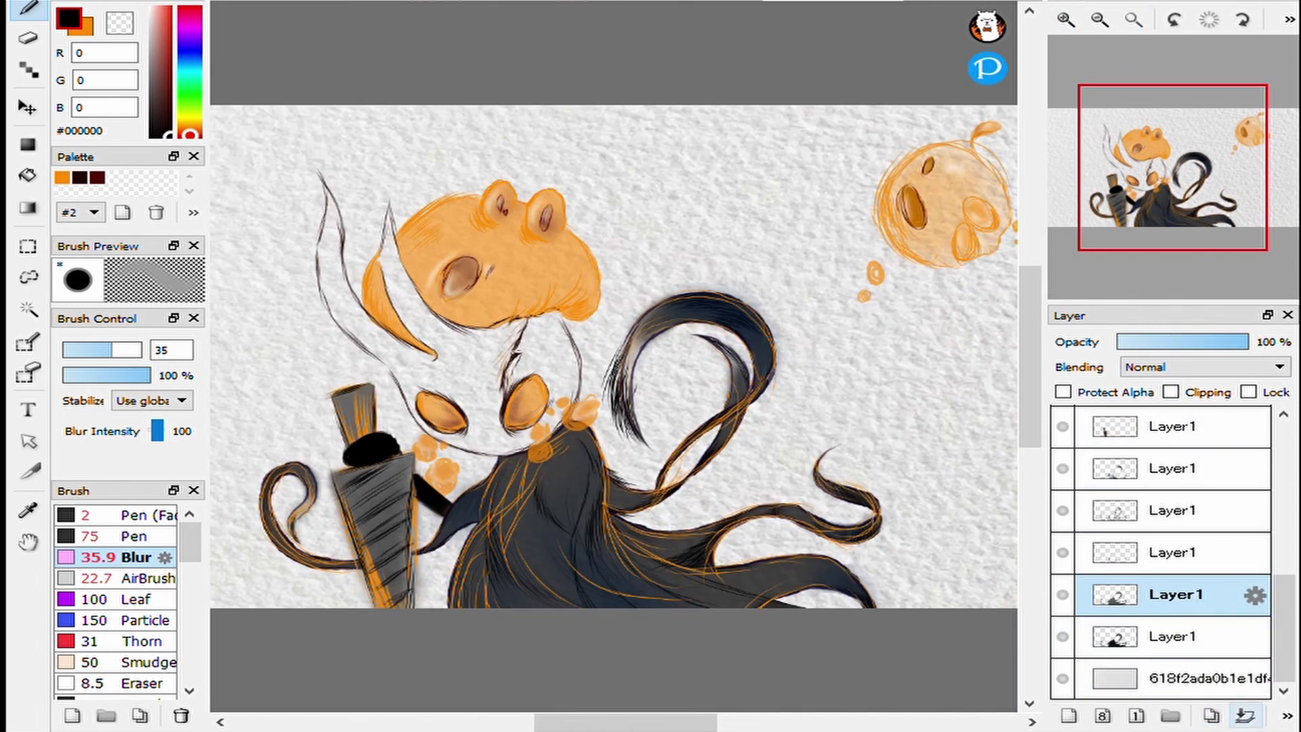
{"action": "left_click_drag", "start_coordinate": [1185, 342], "coordinate": [1218, 341]}
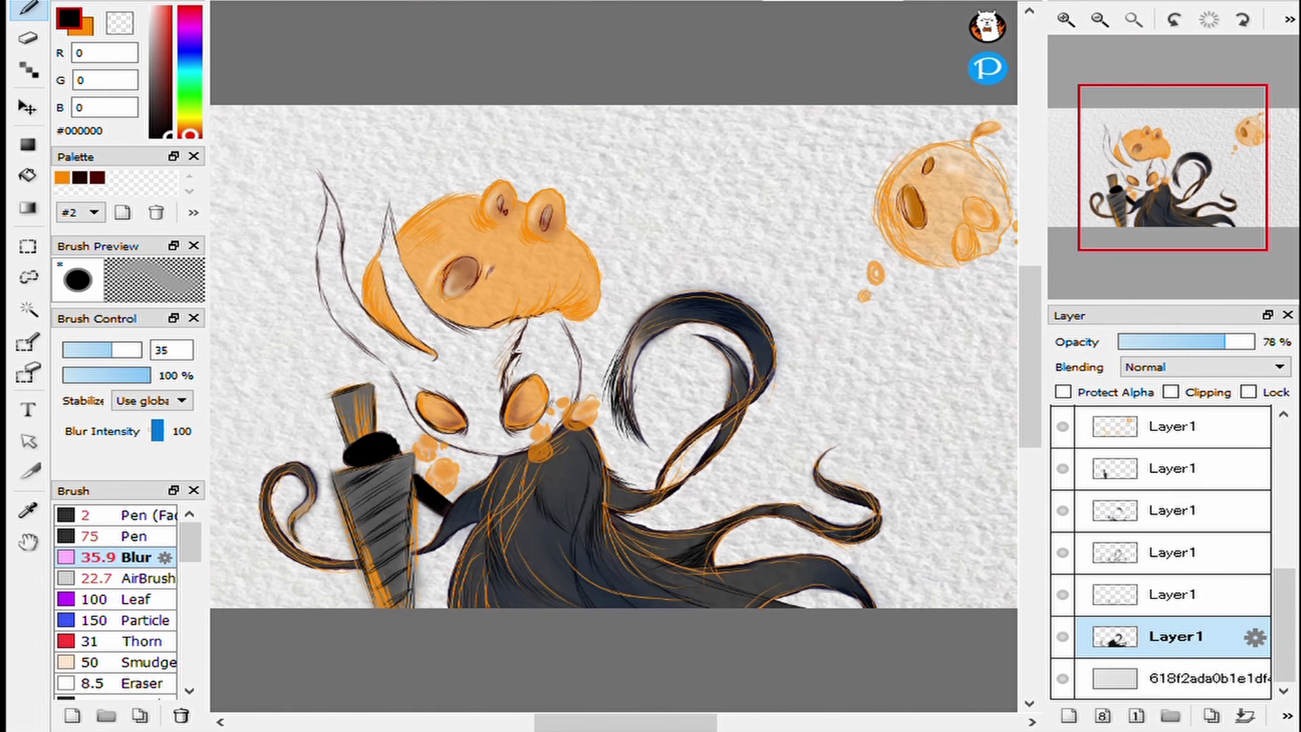
Fill the mask face and inner horn with white #FFFFFF using the size 20 pen on a new layer directly above the paper texture.
{"action": "key", "text": "ctrl+0"}
{"action": "key", "text": "ctrl+shift+n"}
{"action": "scroll", "coordinate": [614, 356], "scroll_direction": "up", "scroll_amount": 2}
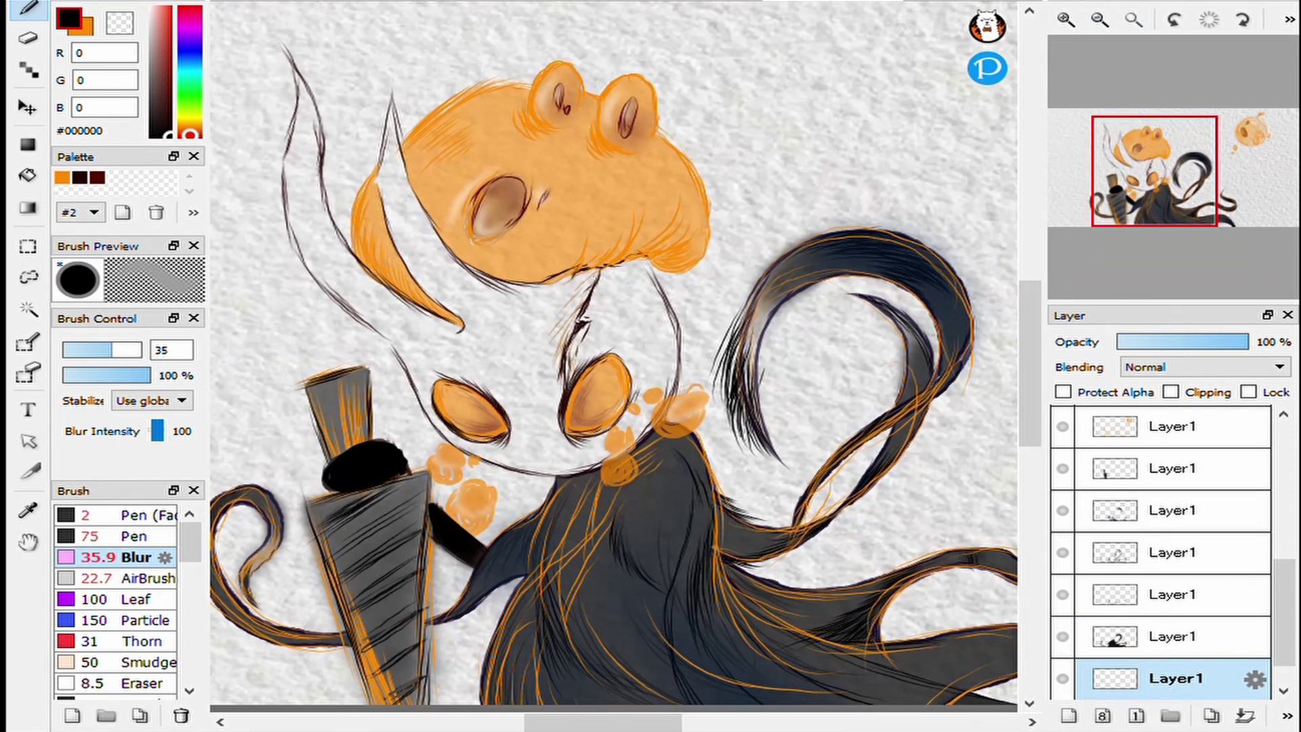
{"action": "left_click", "coordinate": [115, 515]}
{"action": "left_click", "coordinate": [171, 350]}
{"action": "type", "text": "20"}
{"action": "scroll", "coordinate": [614, 356], "scroll_direction": "up", "scroll_amount": 2}
{"action": "mouse_move", "coordinate": [425, 347]}
{"action": "left_mouse_down"}
{"action": "mouse_move", "coordinate": [505, 482]}
{"action": "mouse_move", "coordinate": [596, 546]}
{"action": "mouse_move", "coordinate": [752, 525]}
{"action": "mouse_move", "coordinate": [834, 392]}
{"action": "mouse_move", "coordinate": [834, 326]}
{"action": "mouse_move", "coordinate": [734, 270]}
{"action": "mouse_move", "coordinate": [686, 291]}
{"action": "mouse_move", "coordinate": [728, 347]}
{"action": "mouse_move", "coordinate": [793, 305]}
{"action": "mouse_move", "coordinate": [801, 332]}
{"action": "left_mouse_up"}
{"action": "mouse_move", "coordinate": [725, 514]}
{"action": "left_mouse_down"}
{"action": "mouse_move", "coordinate": [694, 538]}
{"action": "mouse_move", "coordinate": [785, 446]}
{"action": "mouse_move", "coordinate": [829, 369]}
{"action": "mouse_move", "coordinate": [586, 491]}
{"action": "mouse_move", "coordinate": [663, 470]}
{"action": "left_mouse_up"}
{"action": "mouse_move", "coordinate": [735, 393]}
{"action": "left_mouse_down"}
{"action": "mouse_move", "coordinate": [609, 420]}
{"action": "mouse_move", "coordinate": [690, 392]}
{"action": "mouse_move", "coordinate": [657, 317]}
{"action": "mouse_move", "coordinate": [681, 376]}
{"action": "mouse_move", "coordinate": [800, 405]}
{"action": "mouse_move", "coordinate": [553, 315]}
{"action": "mouse_move", "coordinate": [581, 341]}
{"action": "mouse_move", "coordinate": [562, 296]}
{"action": "mouse_move", "coordinate": [660, 522]}
{"action": "left_mouse_up"}
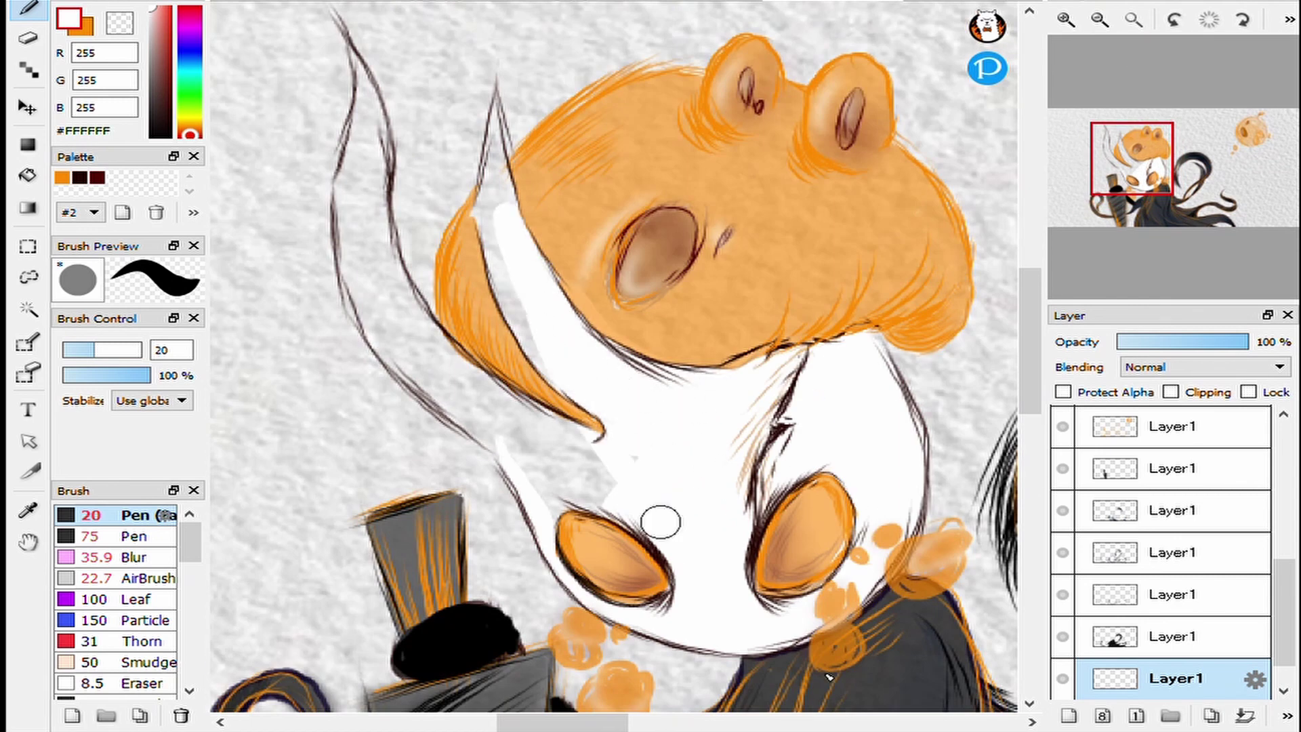
{"action": "mouse_move", "coordinate": [783, 441]}
{"action": "left_mouse_down"}
{"action": "mouse_move", "coordinate": [585, 511]}
{"action": "mouse_move", "coordinate": [496, 358]}
{"action": "mouse_move", "coordinate": [540, 355]}
{"action": "left_mouse_up"}
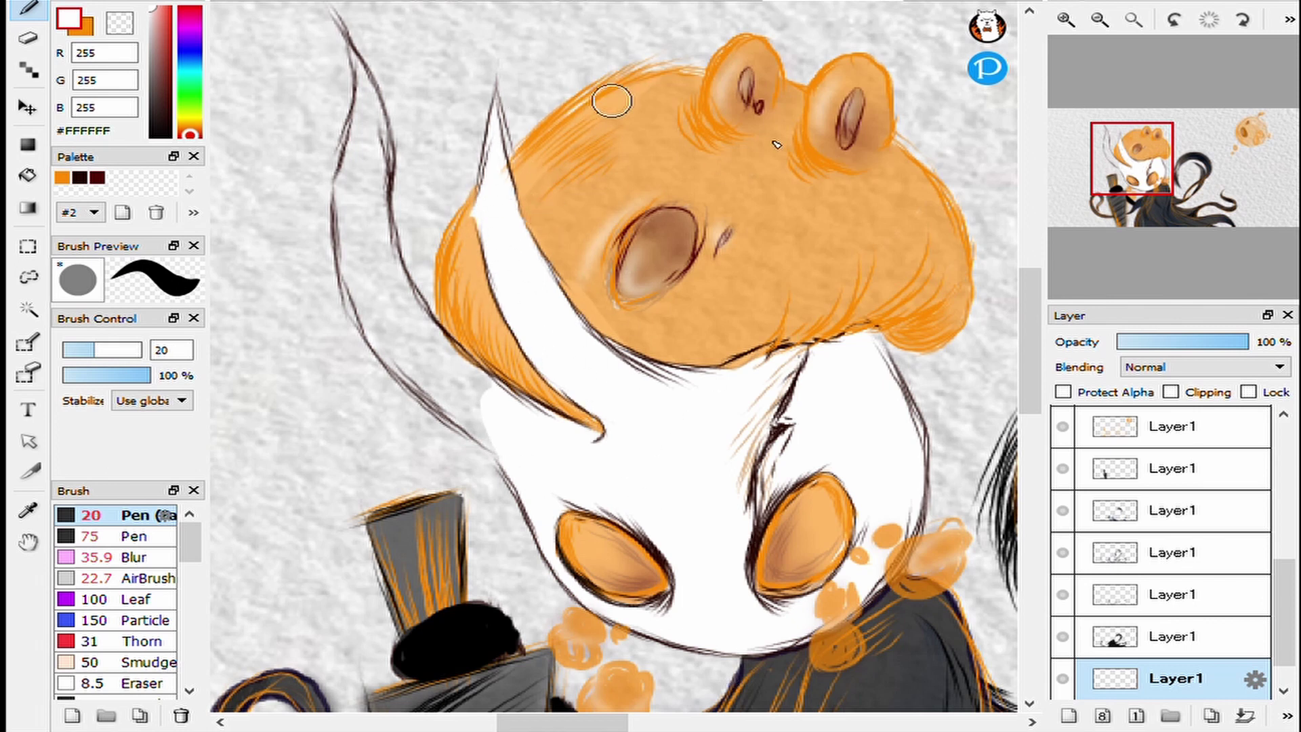
Paint solid white beneath the orange head and its two eye bumps to cover the paper texture.
{"action": "left_click_drag", "start_coordinate": [764, 66], "coordinate": [752, 102]}
{"action": "left_click_drag", "start_coordinate": [833, 95], "coordinate": [863, 91]}
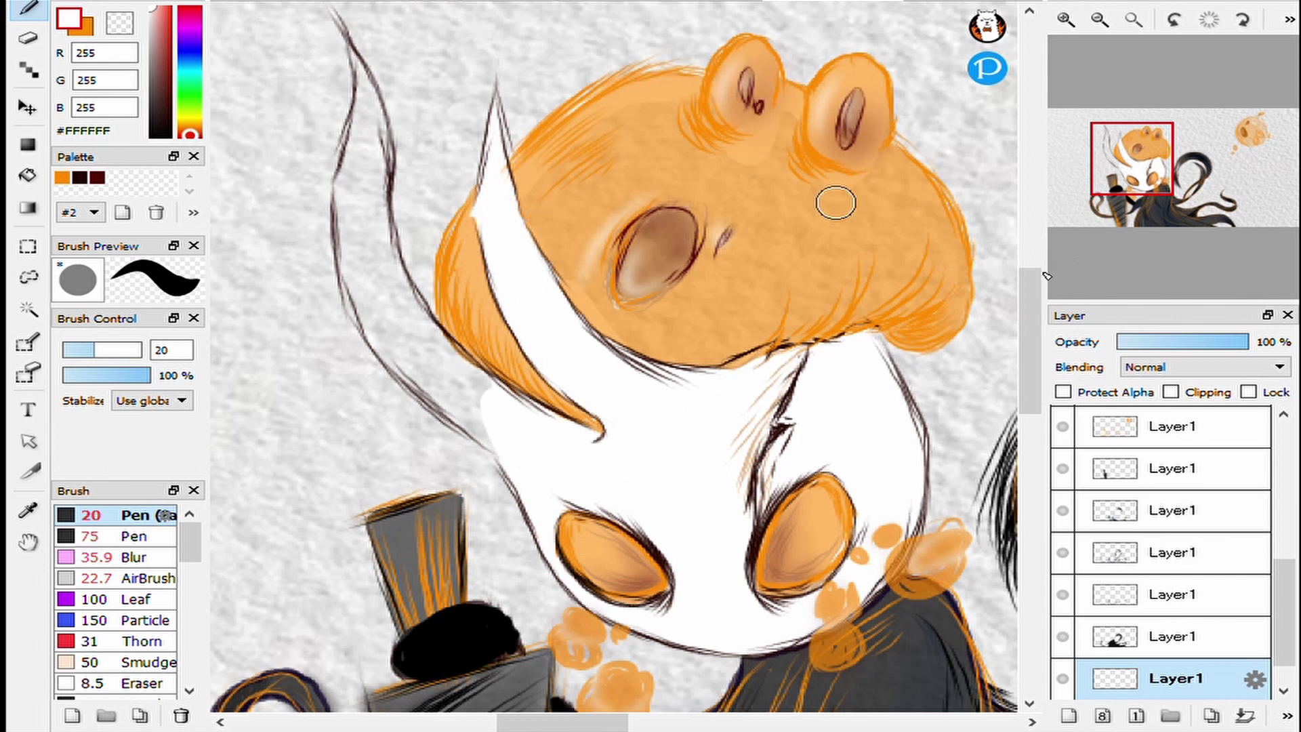
{"action": "left_click_drag", "start_coordinate": [875, 146], "coordinate": [959, 246]}
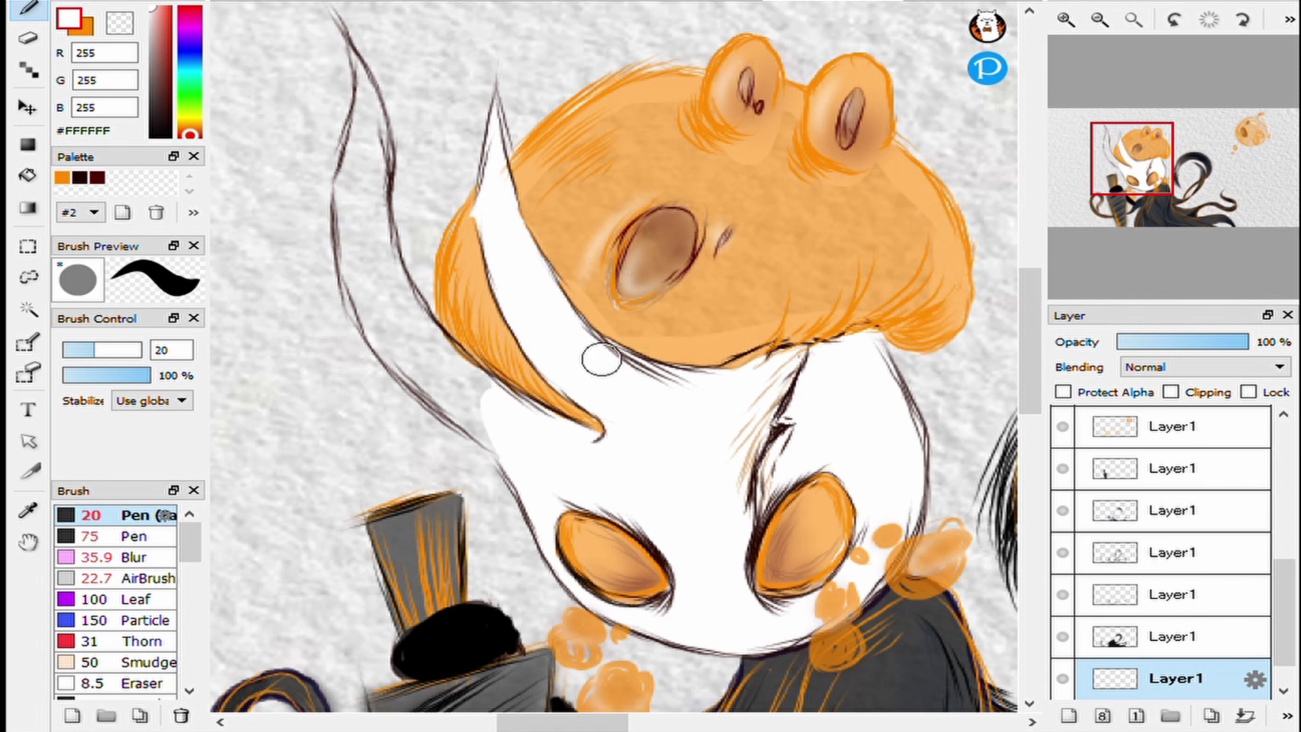
{"action": "mouse_move", "coordinate": [807, 299]}
{"action": "left_mouse_down"}
{"action": "mouse_move", "coordinate": [930, 279]}
{"action": "mouse_move", "coordinate": [877, 145]}
{"action": "mouse_move", "coordinate": [752, 293]}
{"action": "mouse_move", "coordinate": [723, 195]}
{"action": "mouse_move", "coordinate": [531, 171]}
{"action": "mouse_move", "coordinate": [685, 238]}
{"action": "left_mouse_up"}
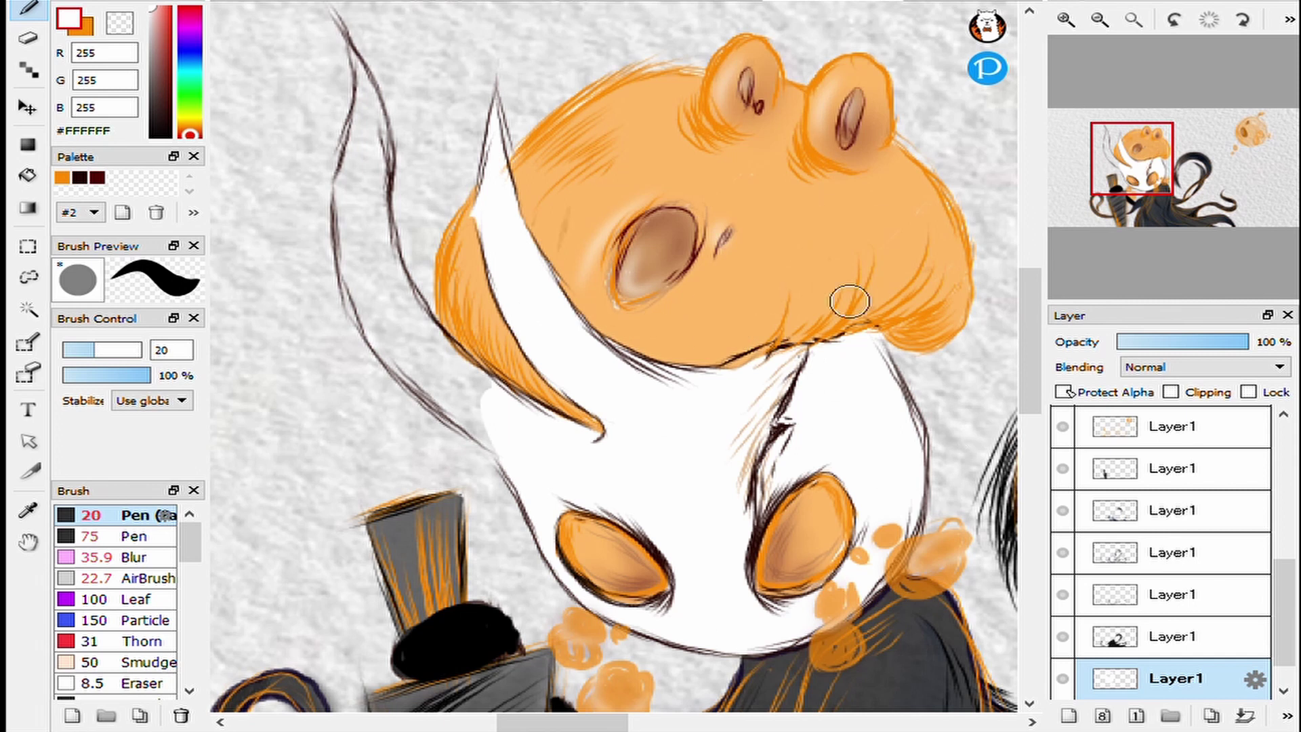
Fill the long outer horn with white up to its outline, using the size 20 pen.
{"action": "mouse_move", "coordinate": [356, 196]}
{"action": "left_mouse_down"}
{"action": "mouse_move", "coordinate": [473, 421]}
{"action": "mouse_move", "coordinate": [520, 410]}
{"action": "mouse_move", "coordinate": [441, 363]}
{"action": "mouse_move", "coordinate": [358, 117]}
{"action": "mouse_move", "coordinate": [599, 232]}
{"action": "left_mouse_up"}
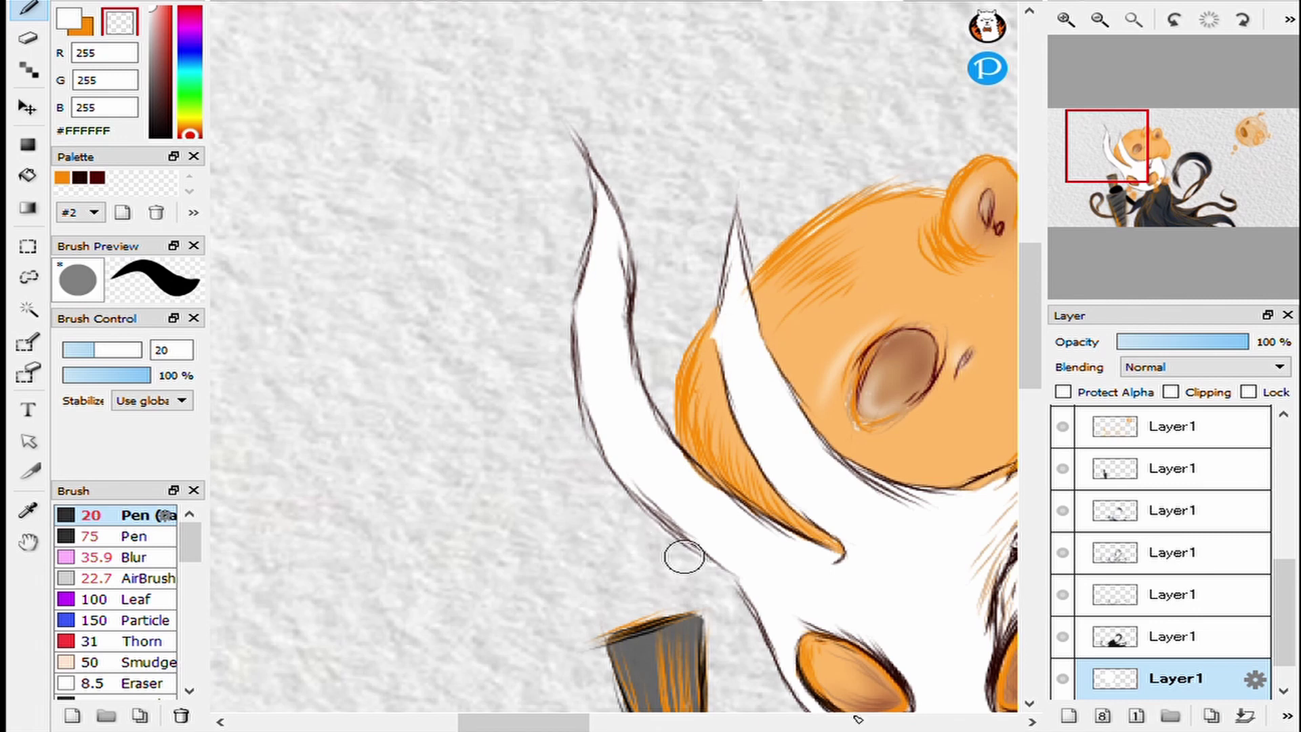
{"action": "scroll", "coordinate": [607, 405], "scroll_direction": "up", "scroll_amount": 1}
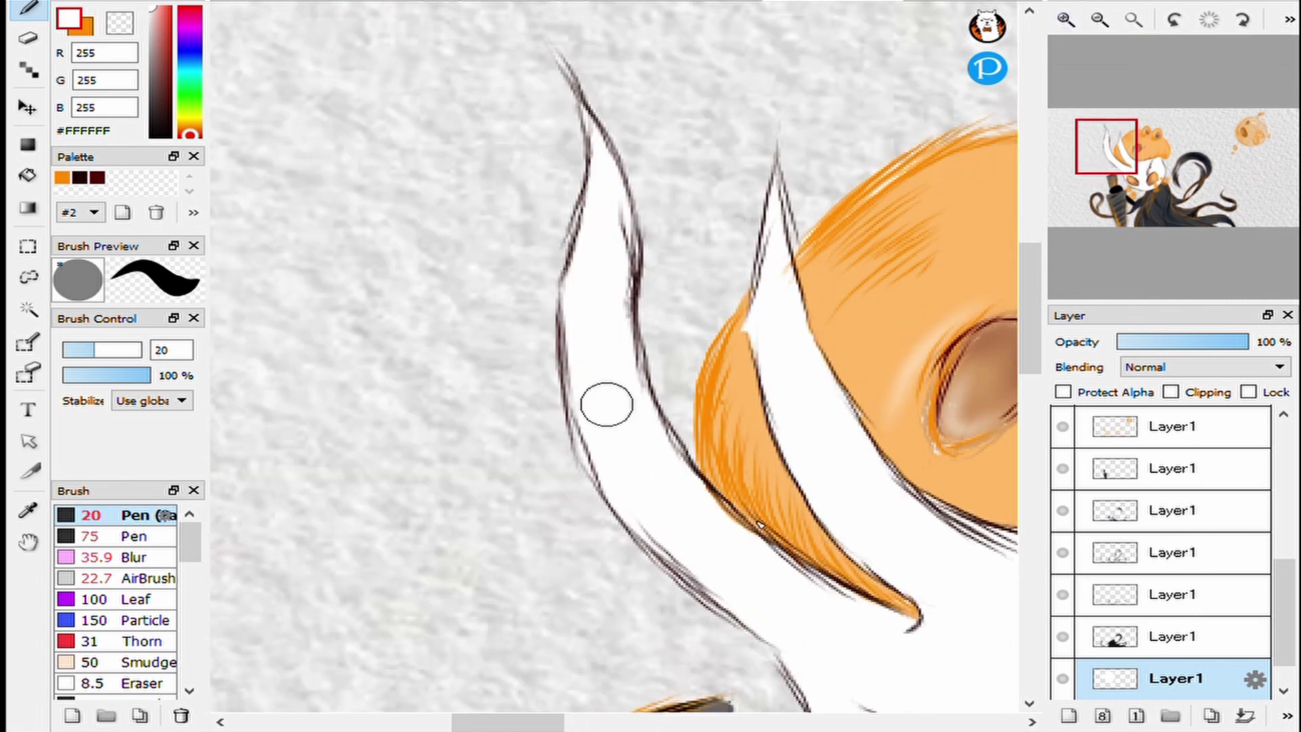
{"action": "scroll", "coordinate": [640, 576], "scroll_direction": "down", "scroll_amount": 4}
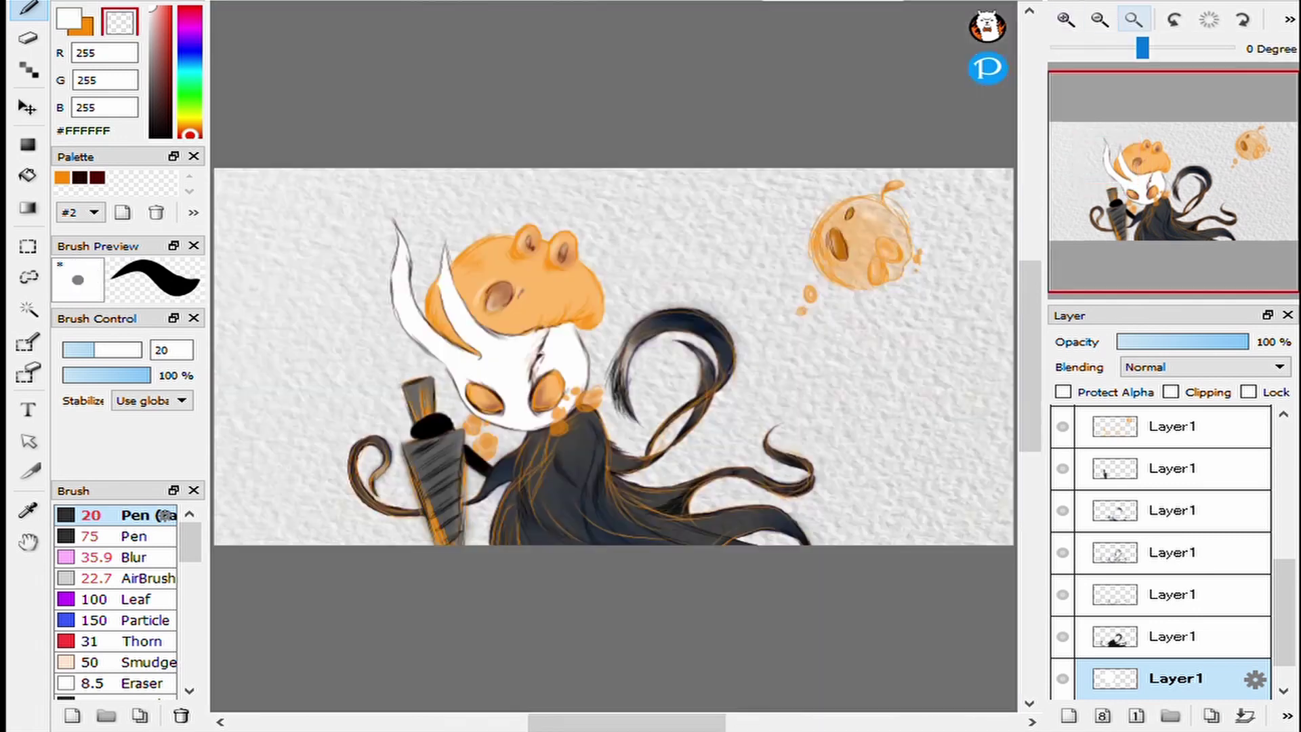
Paint the floating round creature's body light grey #CBCBCB with the size 20 pen on the base fill layer.
{"action": "scroll", "coordinate": [943, 193], "scroll_direction": "up", "scroll_amount": 4}
{"action": "key", "text": "x"}
{"action": "mouse_move", "coordinate": [550, 143]}
{"action": "left_mouse_down"}
{"action": "mouse_move", "coordinate": [500, 160]}
{"action": "mouse_move", "coordinate": [356, 413]}
{"action": "left_mouse_up"}
{"action": "left_click_drag", "start_coordinate": [434, 203], "coordinate": [398, 233]}
{"action": "left_click_drag", "start_coordinate": [380, 332], "coordinate": [441, 414]}
{"action": "mouse_move", "coordinate": [421, 204]}
{"action": "left_mouse_down"}
{"action": "mouse_move", "coordinate": [406, 257]}
{"action": "mouse_move", "coordinate": [456, 459]}
{"action": "mouse_move", "coordinate": [598, 377]}
{"action": "mouse_move", "coordinate": [415, 248]}
{"action": "mouse_move", "coordinate": [642, 335]}
{"action": "mouse_move", "coordinate": [645, 244]}
{"action": "mouse_move", "coordinate": [624, 348]}
{"action": "mouse_move", "coordinate": [656, 398]}
{"action": "mouse_move", "coordinate": [688, 343]}
{"action": "left_mouse_up"}
{"action": "key", "text": "ctrl+z"}
{"action": "key", "text": "ctrl+z"}
{"action": "left_click", "coordinate": [1100, 19]}
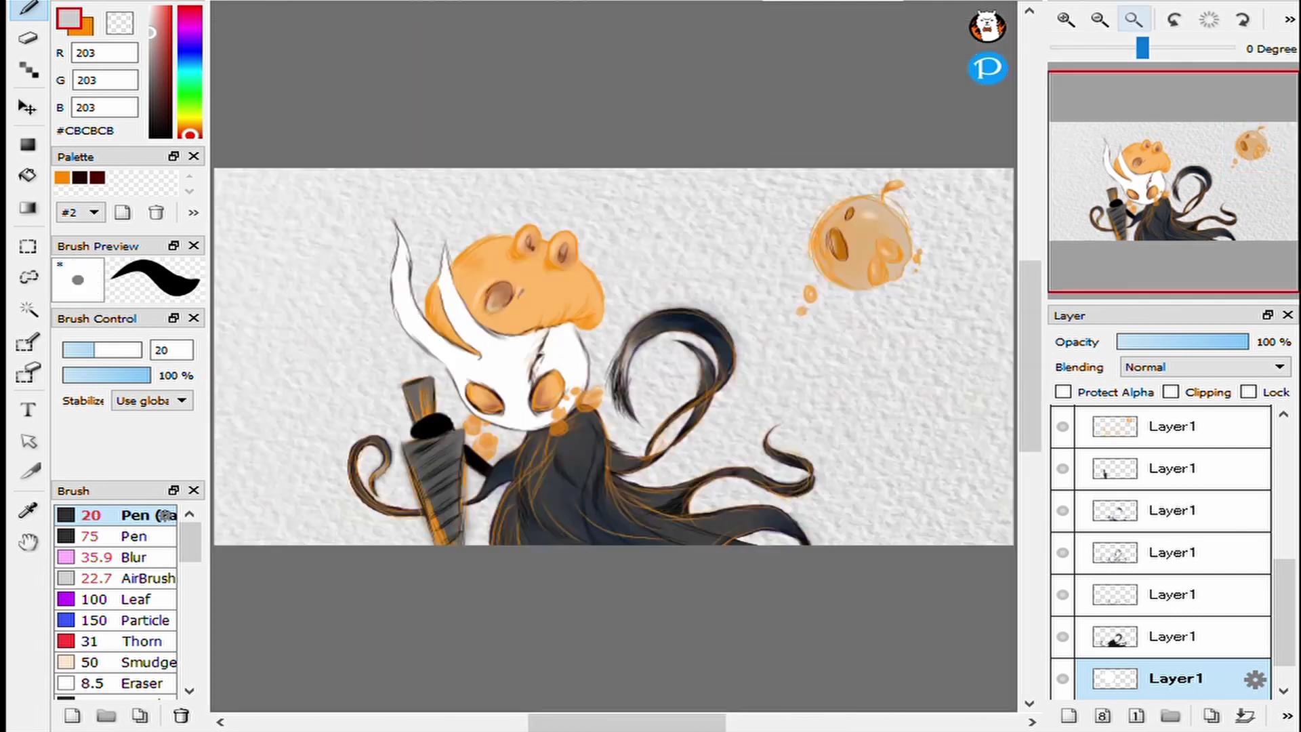
Cover the floating round creature's whole body with peach #FFBC94 using the size 20 pen.
{"action": "left_click", "coordinate": [1066, 19]}
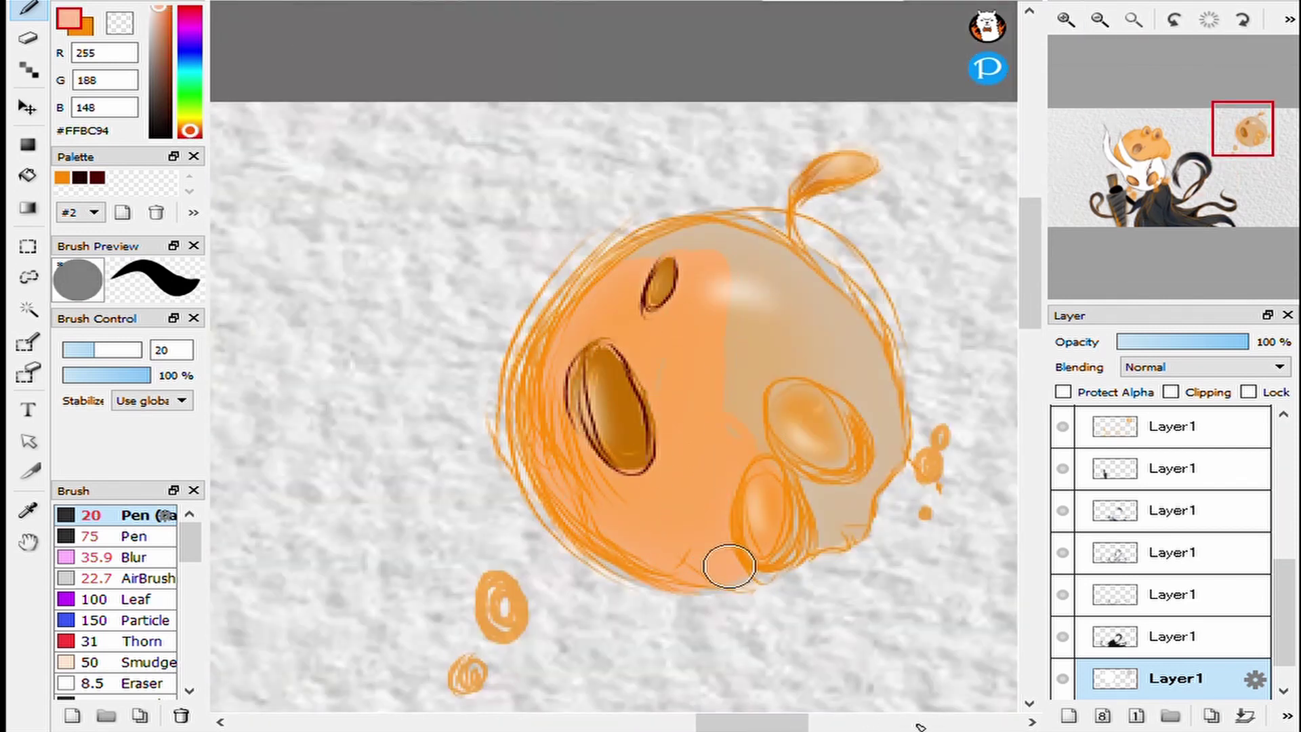
{"action": "mouse_move", "coordinate": [730, 566]}
{"action": "left_mouse_down"}
{"action": "mouse_move", "coordinate": [662, 298]}
{"action": "mouse_move", "coordinate": [704, 391]}
{"action": "mouse_move", "coordinate": [822, 394]}
{"action": "left_mouse_up"}
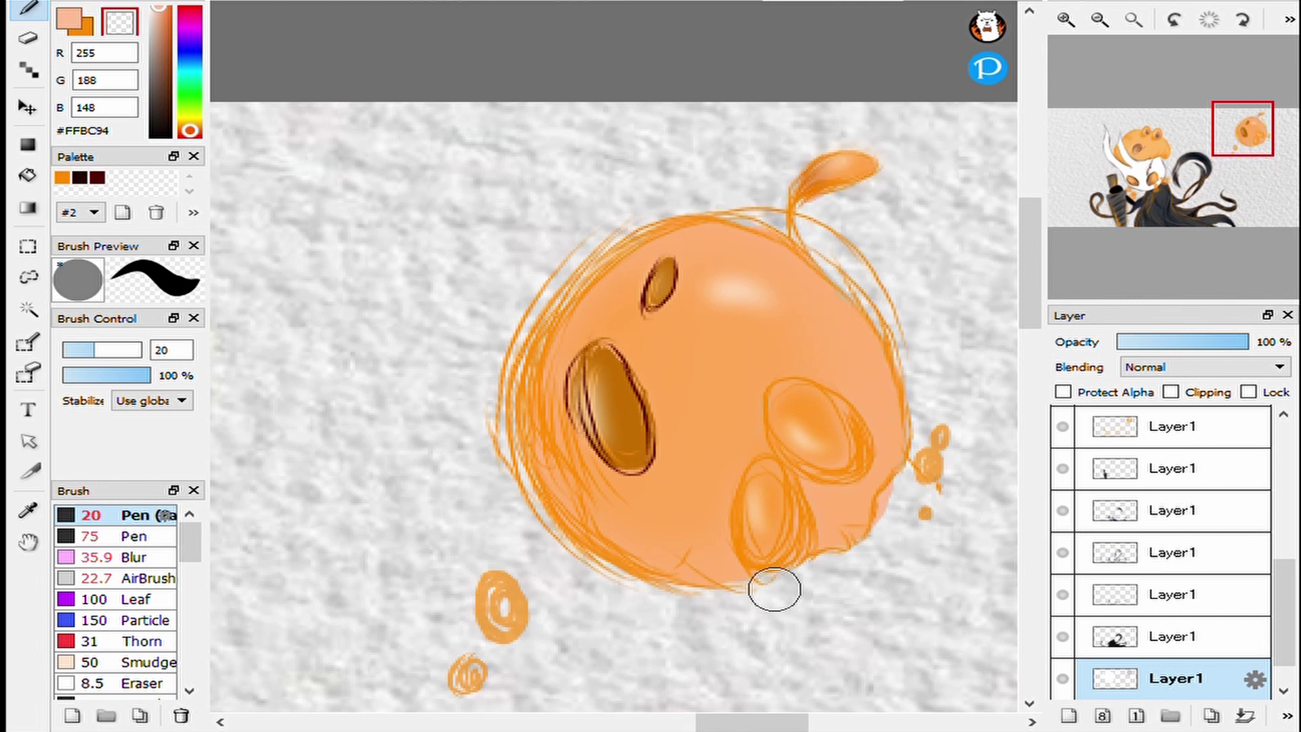
{"action": "key", "text": "ctrl+0"}
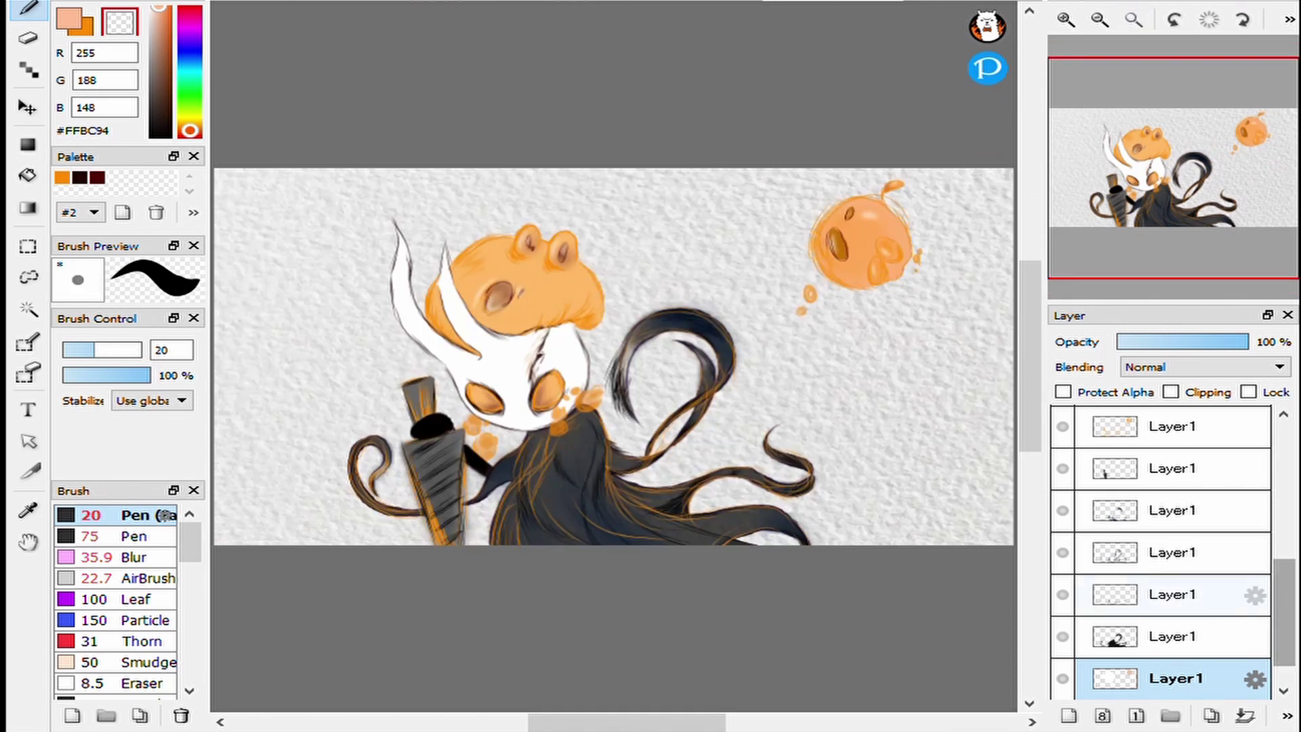
Lighten the round creature's peach fill with the size 19 Eraser at 33% opacity.
{"action": "scroll", "coordinate": [1160, 552], "scroll_direction": "down", "scroll_amount": 1}
{"action": "key", "text": "e"}
{"action": "left_click", "coordinate": [93, 375]}
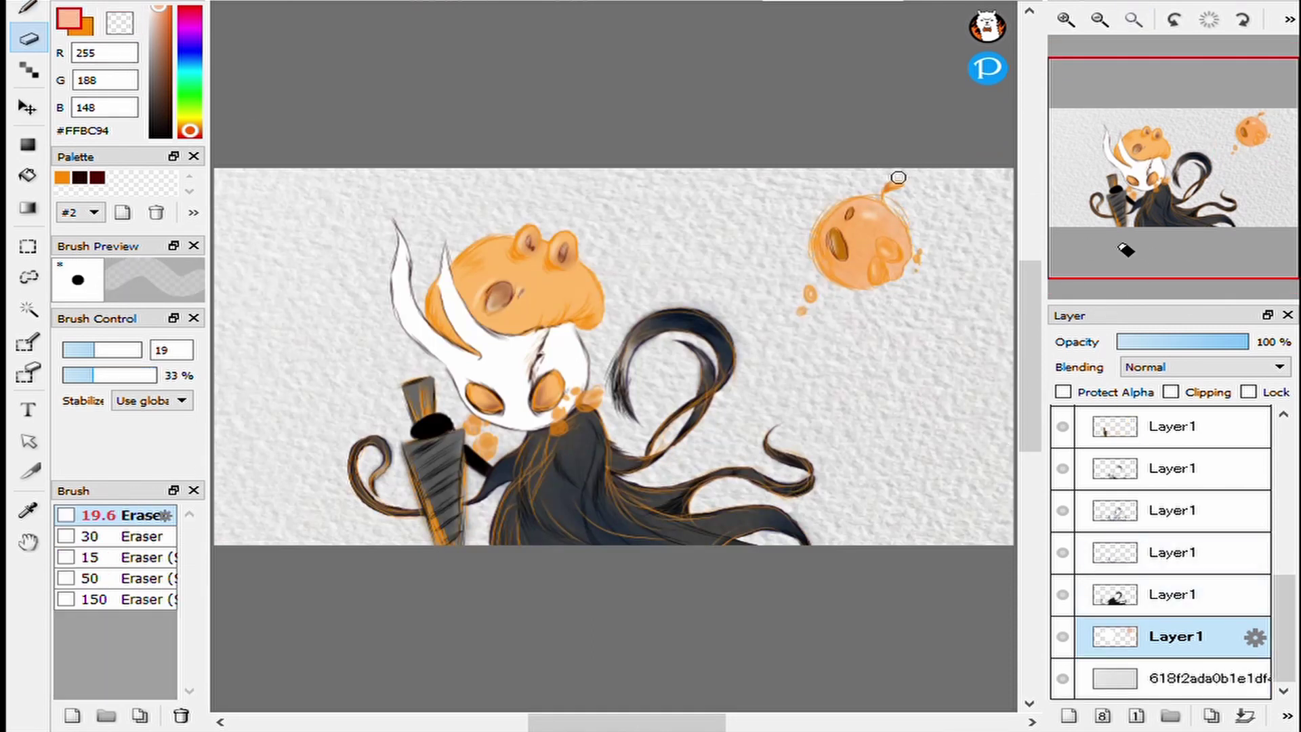
{"action": "scroll", "coordinate": [898, 178], "scroll_direction": "up", "scroll_amount": 2}
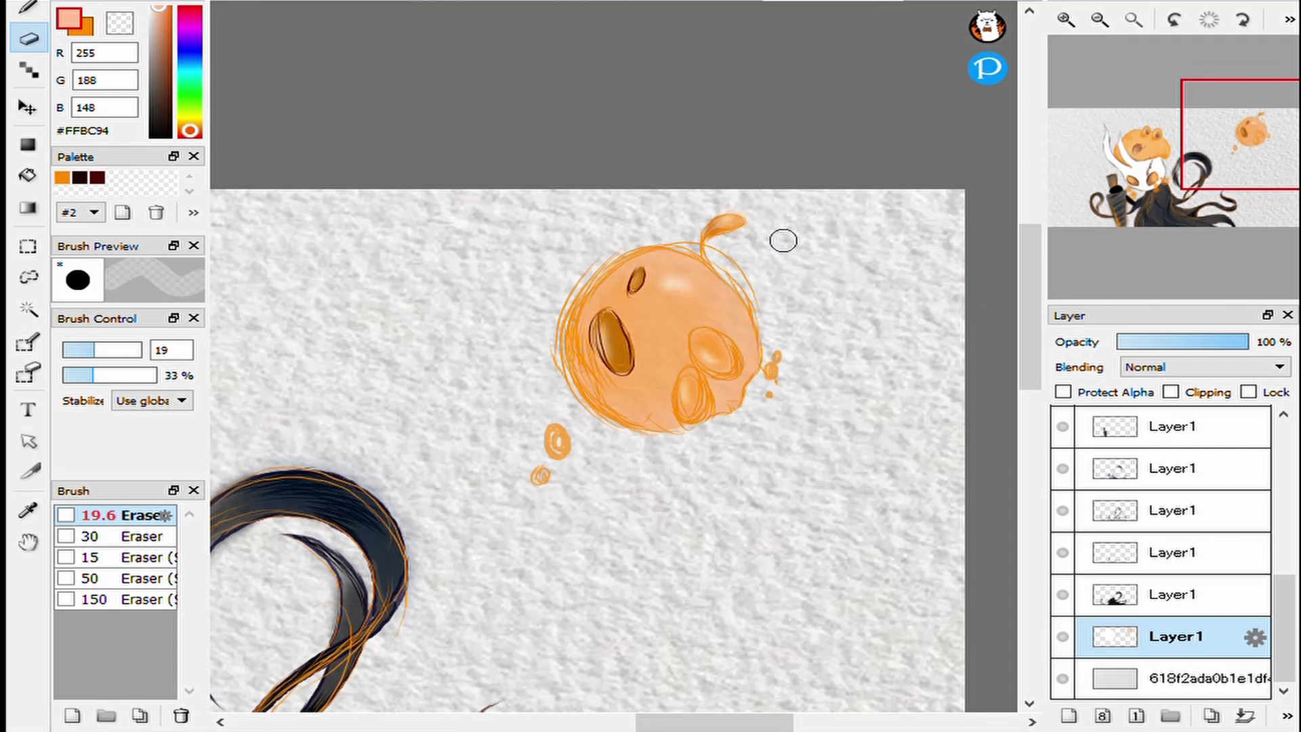
{"action": "left_click", "coordinate": [1133, 19]}
Paint grey #969696 shading over both horns with the size 20 pen on the top layer.
{"action": "key", "text": "b"}
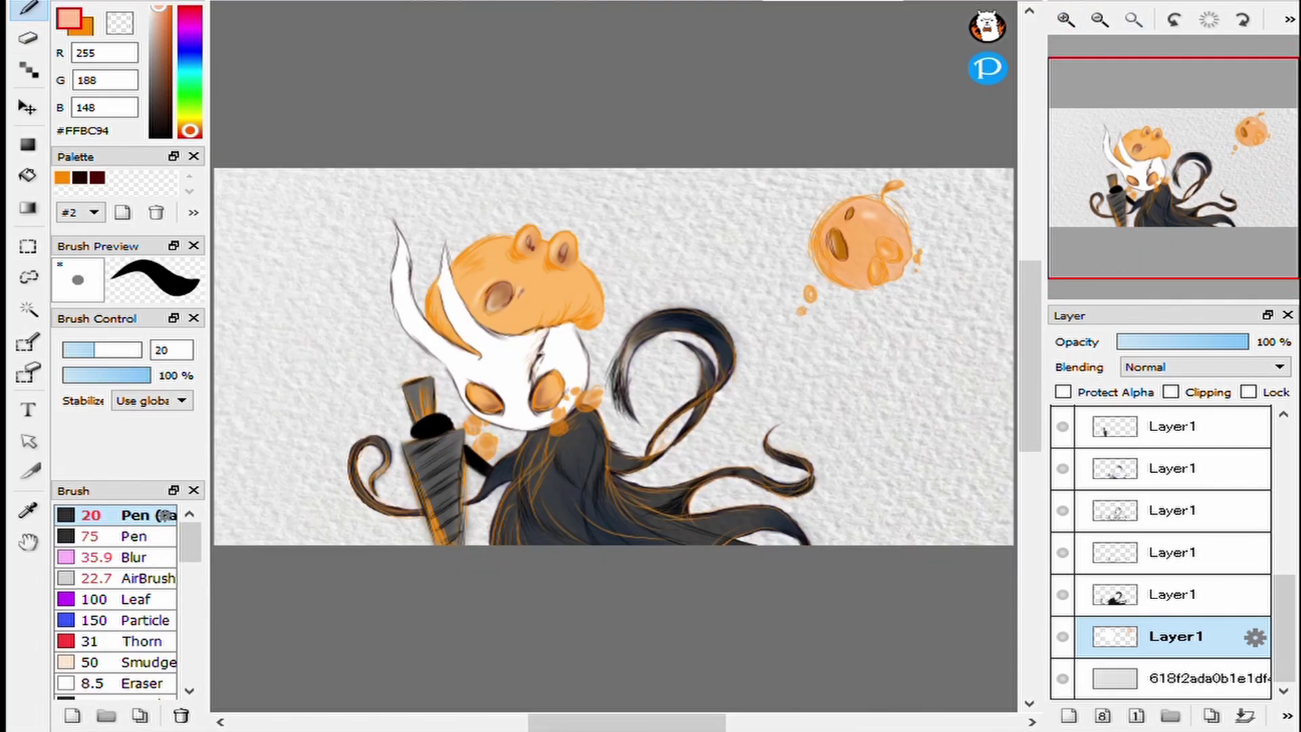
{"action": "scroll", "coordinate": [1161, 553], "scroll_direction": "up", "scroll_amount": 3}
{"action": "scroll", "coordinate": [407, 244], "scroll_direction": "up", "scroll_amount": 5}
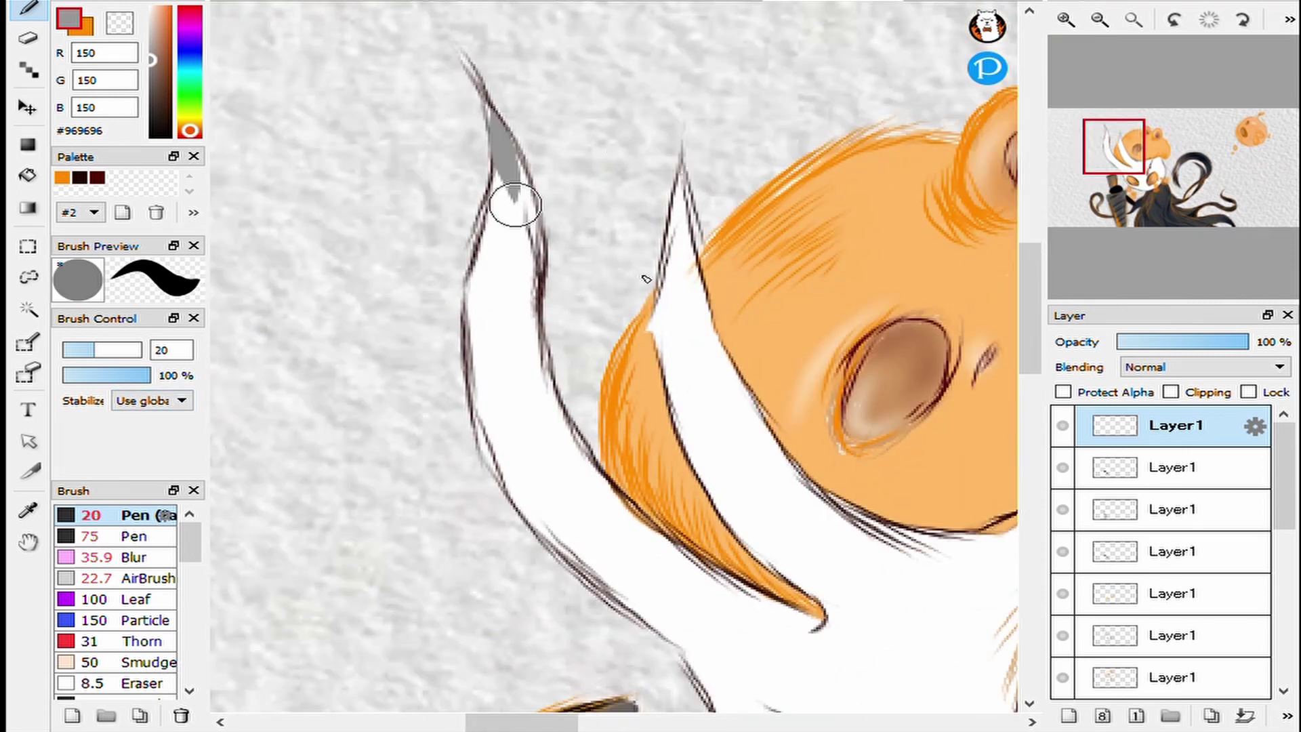
{"action": "mouse_move", "coordinate": [515, 205]}
{"action": "left_mouse_down"}
{"action": "mouse_move", "coordinate": [491, 107]}
{"action": "mouse_move", "coordinate": [534, 297]}
{"action": "mouse_move", "coordinate": [499, 215]}
{"action": "mouse_move", "coordinate": [499, 295]}
{"action": "mouse_move", "coordinate": [525, 266]}
{"action": "mouse_move", "coordinate": [477, 303]}
{"action": "mouse_move", "coordinate": [494, 451]}
{"action": "mouse_move", "coordinate": [564, 520]}
{"action": "mouse_move", "coordinate": [516, 457]}
{"action": "mouse_move", "coordinate": [550, 380]}
{"action": "mouse_move", "coordinate": [510, 352]}
{"action": "mouse_move", "coordinate": [610, 543]}
{"action": "left_mouse_up"}
{"action": "left_click", "coordinate": [1100, 19]}
{"action": "mouse_move", "coordinate": [664, 213]}
{"action": "left_mouse_down"}
{"action": "mouse_move", "coordinate": [509, 204]}
{"action": "mouse_move", "coordinate": [529, 440]}
{"action": "mouse_move", "coordinate": [552, 421]}
{"action": "mouse_move", "coordinate": [496, 409]}
{"action": "mouse_move", "coordinate": [494, 379]}
{"action": "left_mouse_up"}
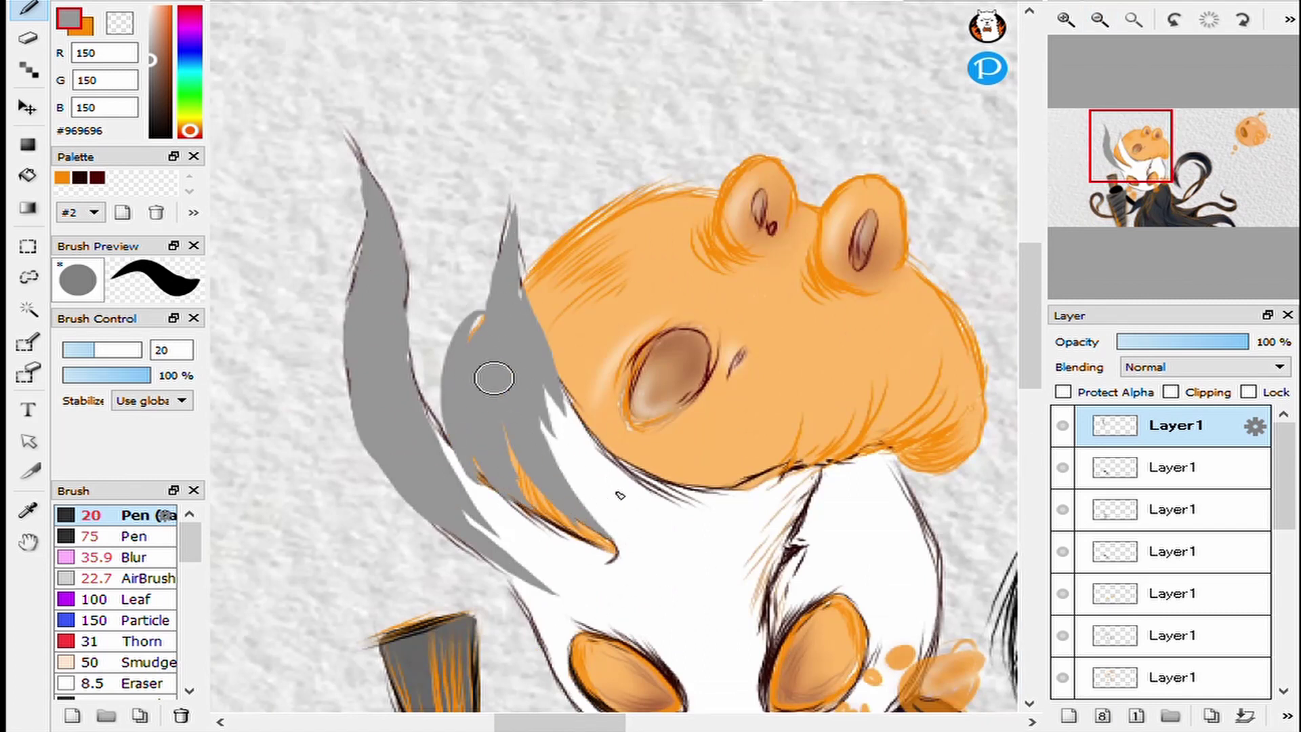
{"action": "mouse_move", "coordinate": [477, 462]}
{"action": "left_mouse_down"}
{"action": "mouse_move", "coordinate": [507, 427]}
{"action": "mouse_move", "coordinate": [622, 564]}
{"action": "left_mouse_up"}
Lower the horn shading layer's opacity to 45% and soften the shading's edges with the size 35 Blur brush.
{"action": "scroll", "coordinate": [548, 450], "scroll_direction": "down", "scroll_amount": 4}
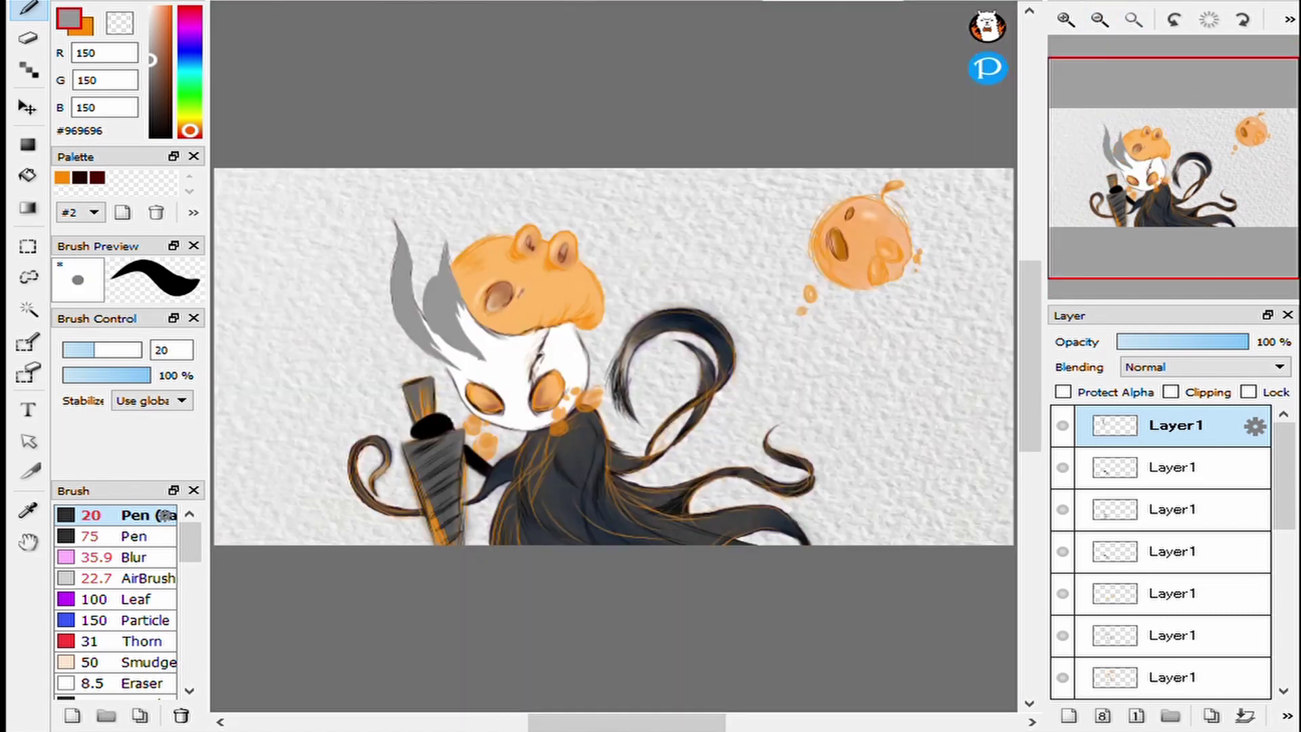
{"action": "left_click_drag", "start_coordinate": [1249, 341], "coordinate": [1203, 341]}
{"action": "left_click", "coordinate": [119, 21]}
{"action": "scroll", "coordinate": [613, 379], "scroll_direction": "up", "scroll_amount": 2}
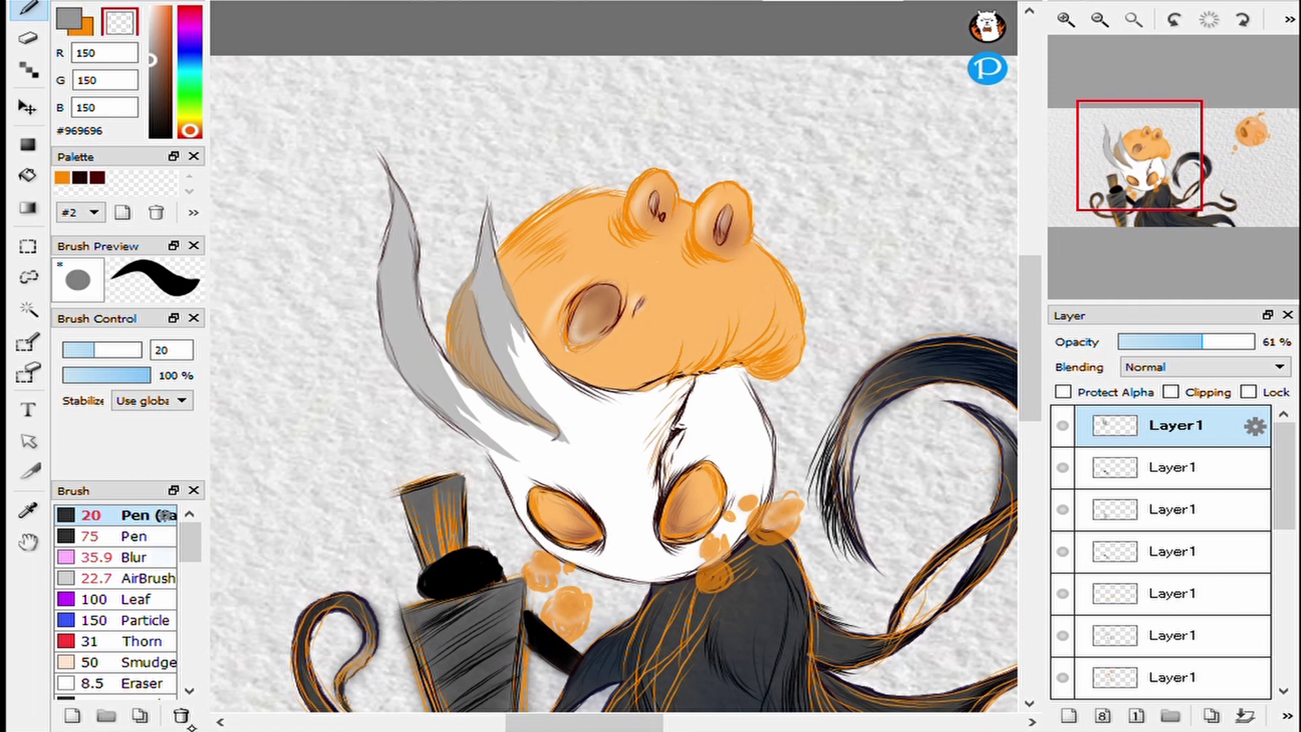
{"action": "left_click", "coordinate": [136, 557]}
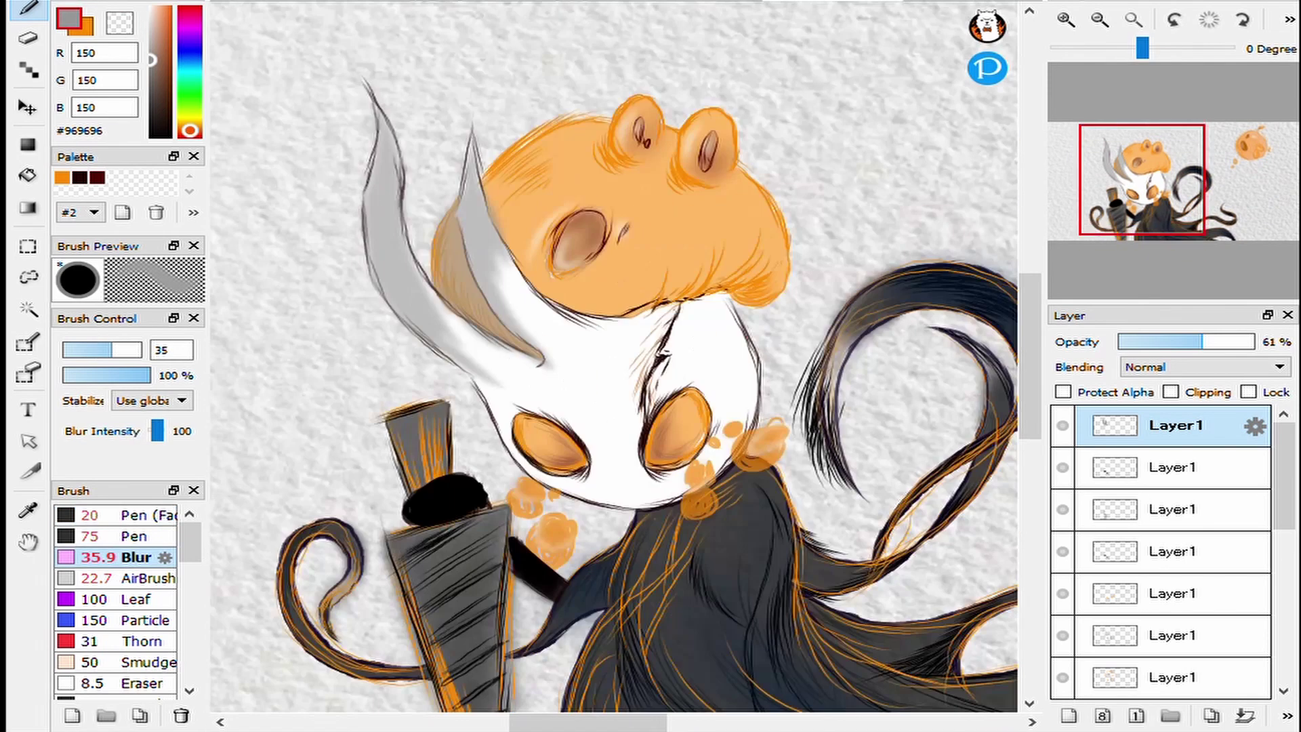
{"action": "left_click_drag", "start_coordinate": [1203, 341], "coordinate": [1180, 342]}
Shade the mask's lower edge with grey #969696 and soften it with the size 93 Blur brush.
{"action": "left_click", "coordinate": [136, 515]}
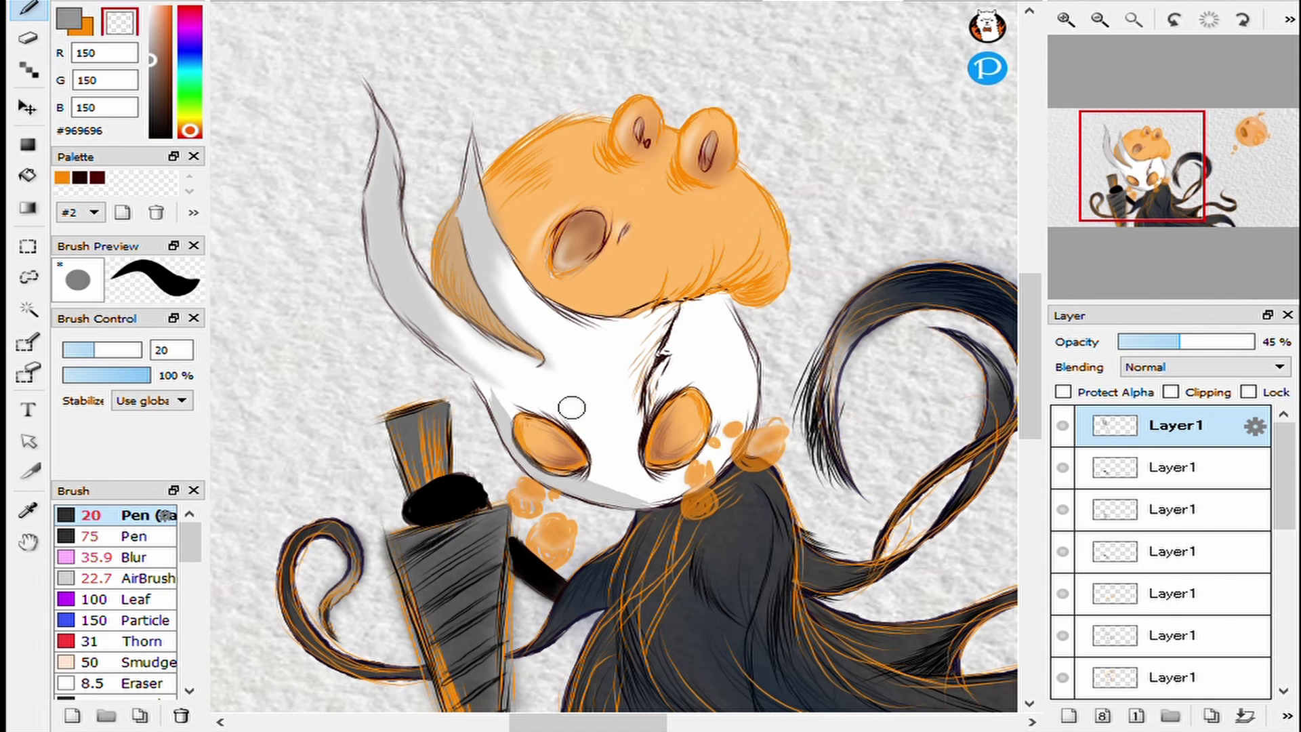
{"action": "key", "text": "b"}
{"action": "key", "text": "x"}
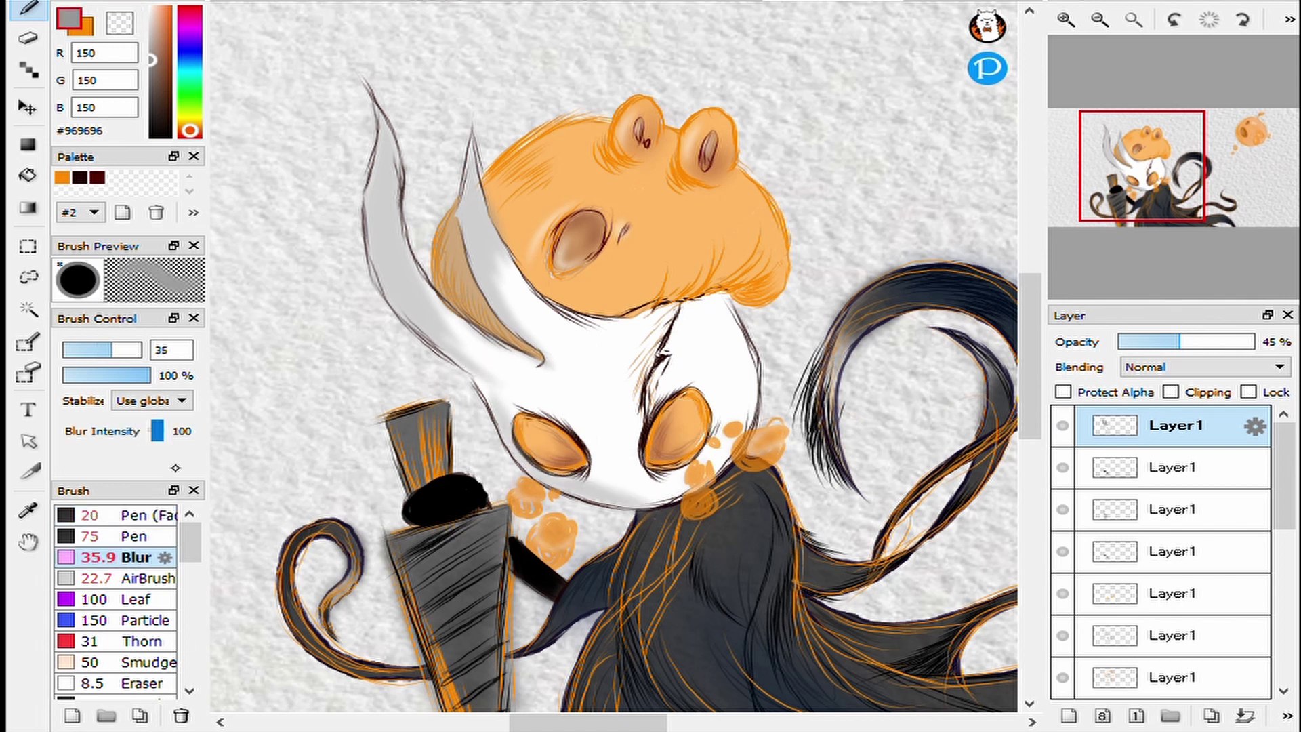
{"action": "left_click", "coordinate": [164, 578]}
{"action": "key", "text": "bracketright"}
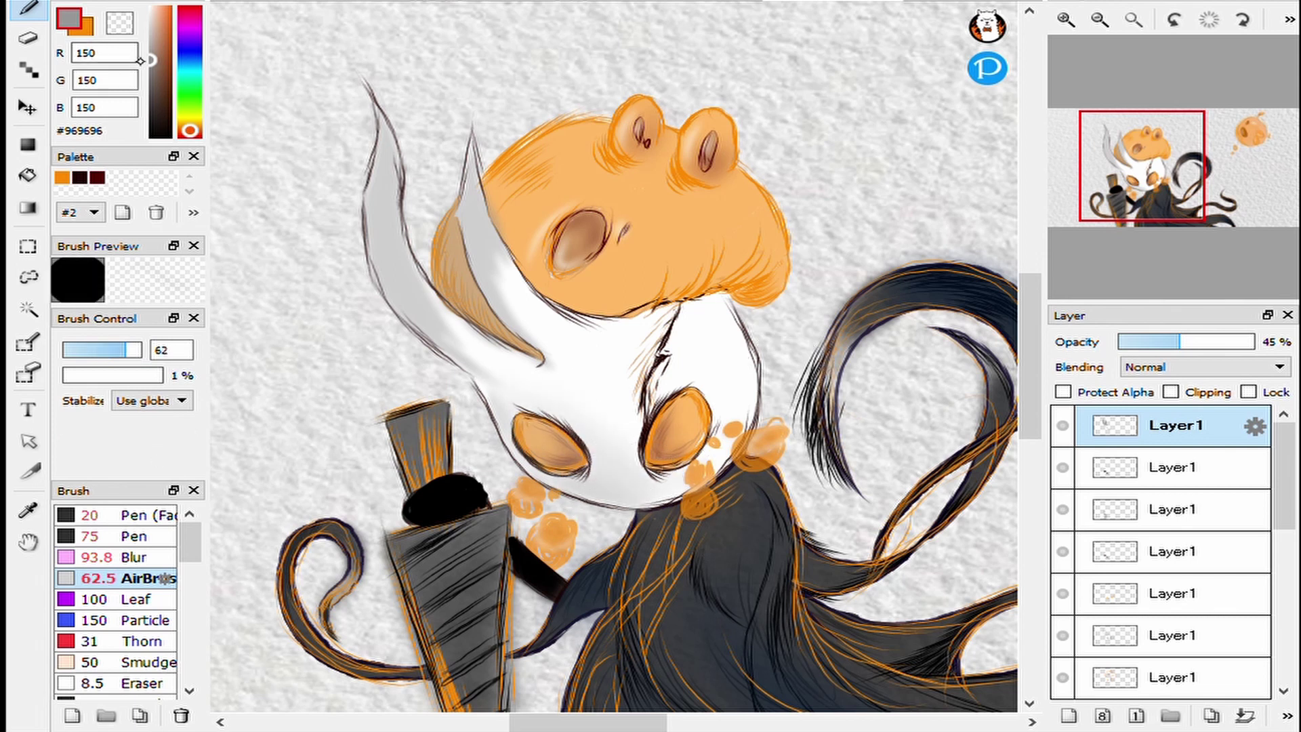
{"action": "key", "text": "x"}
{"action": "key", "text": "p"}
{"action": "key", "text": "b"}
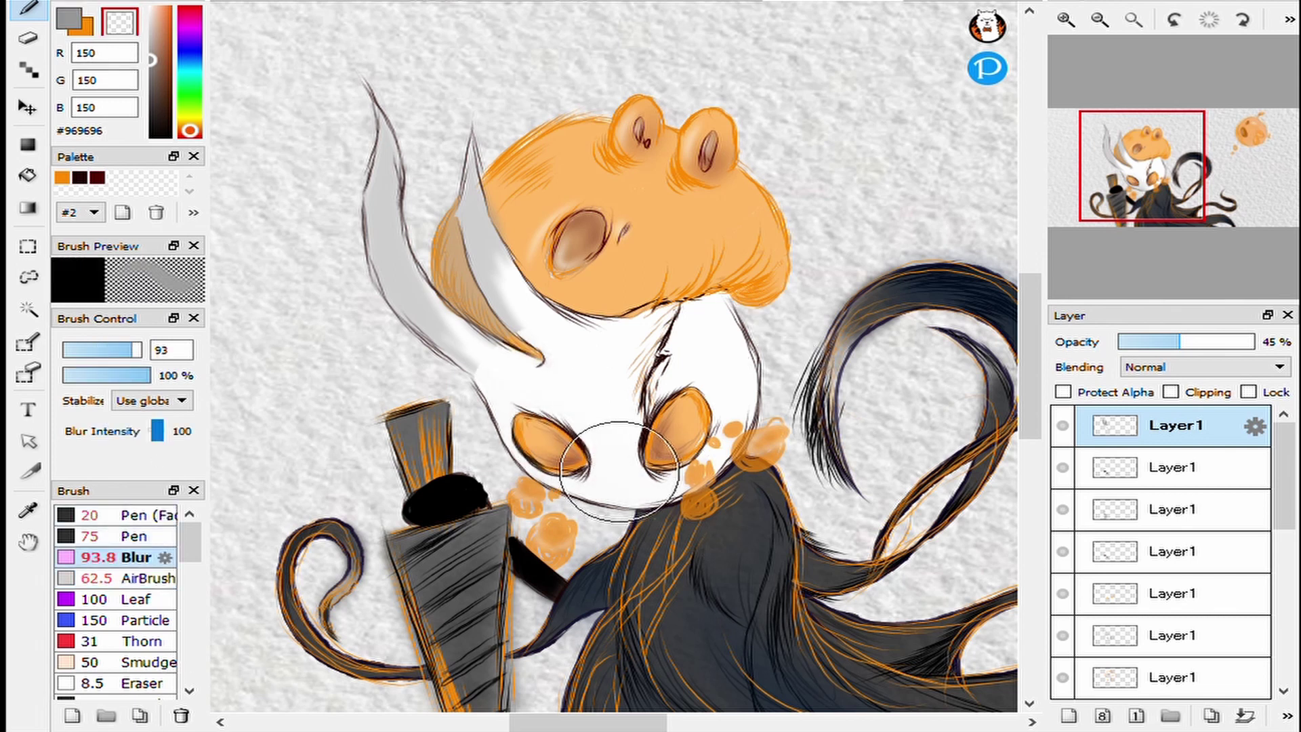
{"action": "key", "text": "x"}
{"action": "key", "text": "ctrl+minus"}
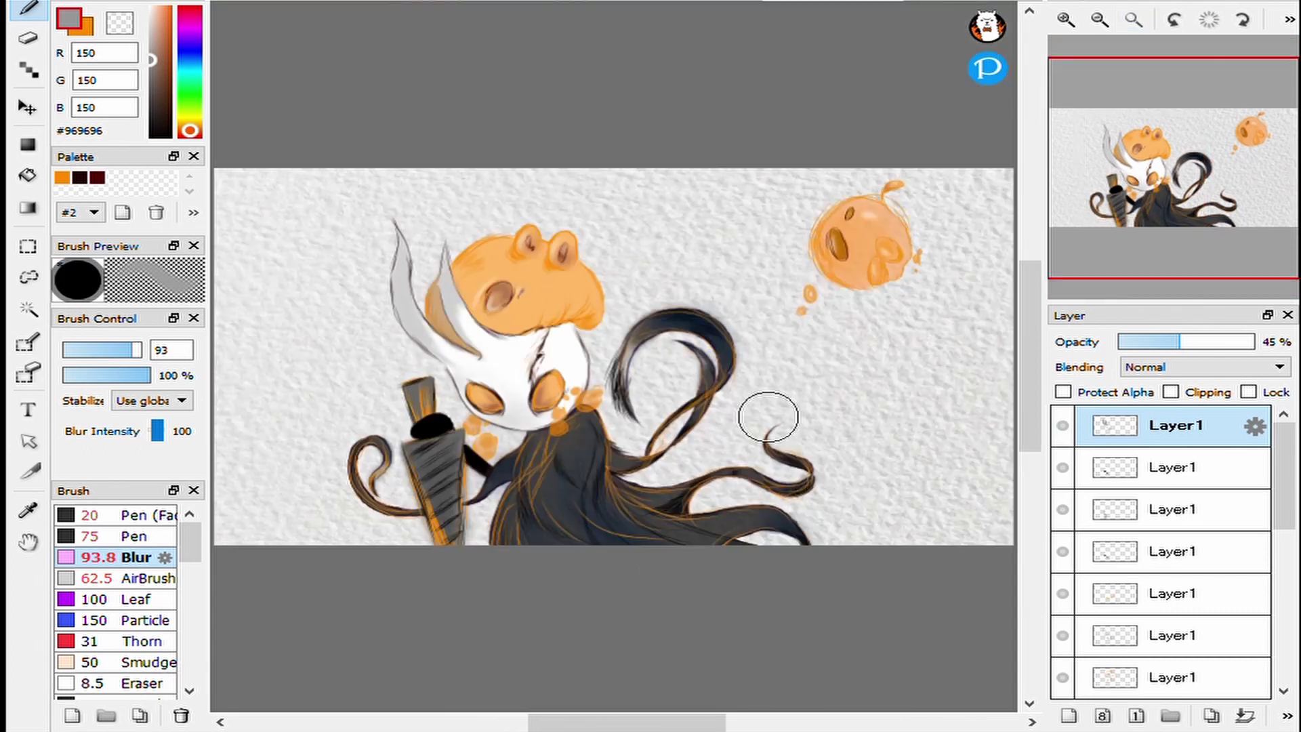
Paint grey #969696 shading around the mask's left eye with the size 20 pen on the new top layer, and blur it at size 93.
{"action": "scroll", "coordinate": [734, 467], "scroll_direction": "up", "scroll_amount": 4}
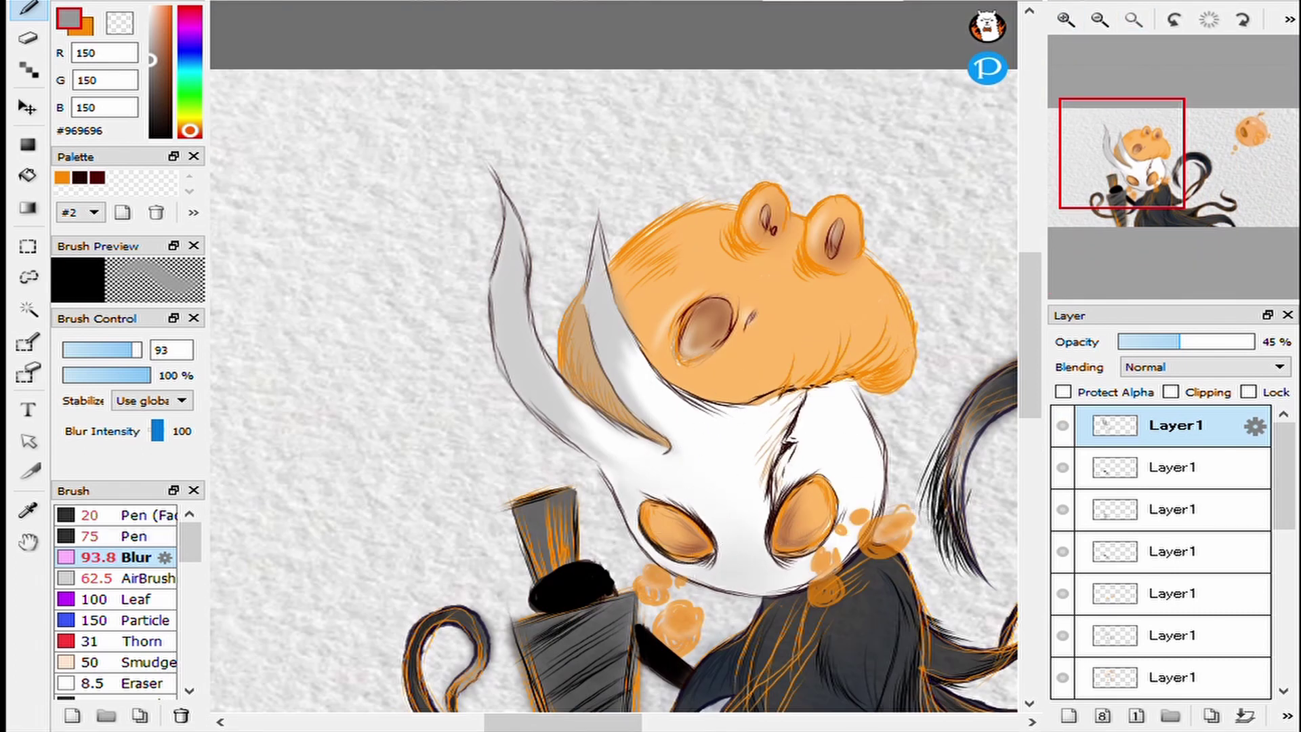
{"action": "key", "text": "b"}
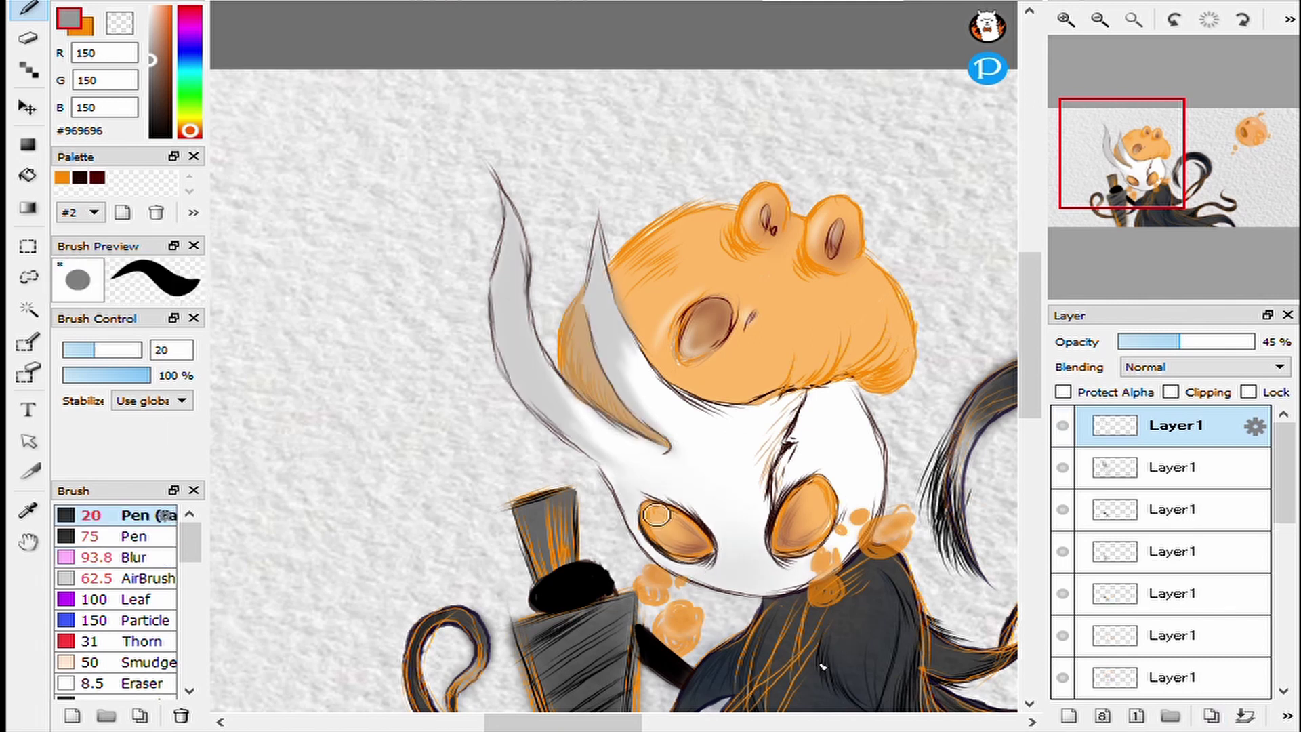
{"action": "left_click_drag", "start_coordinate": [720, 574], "coordinate": [698, 526]}
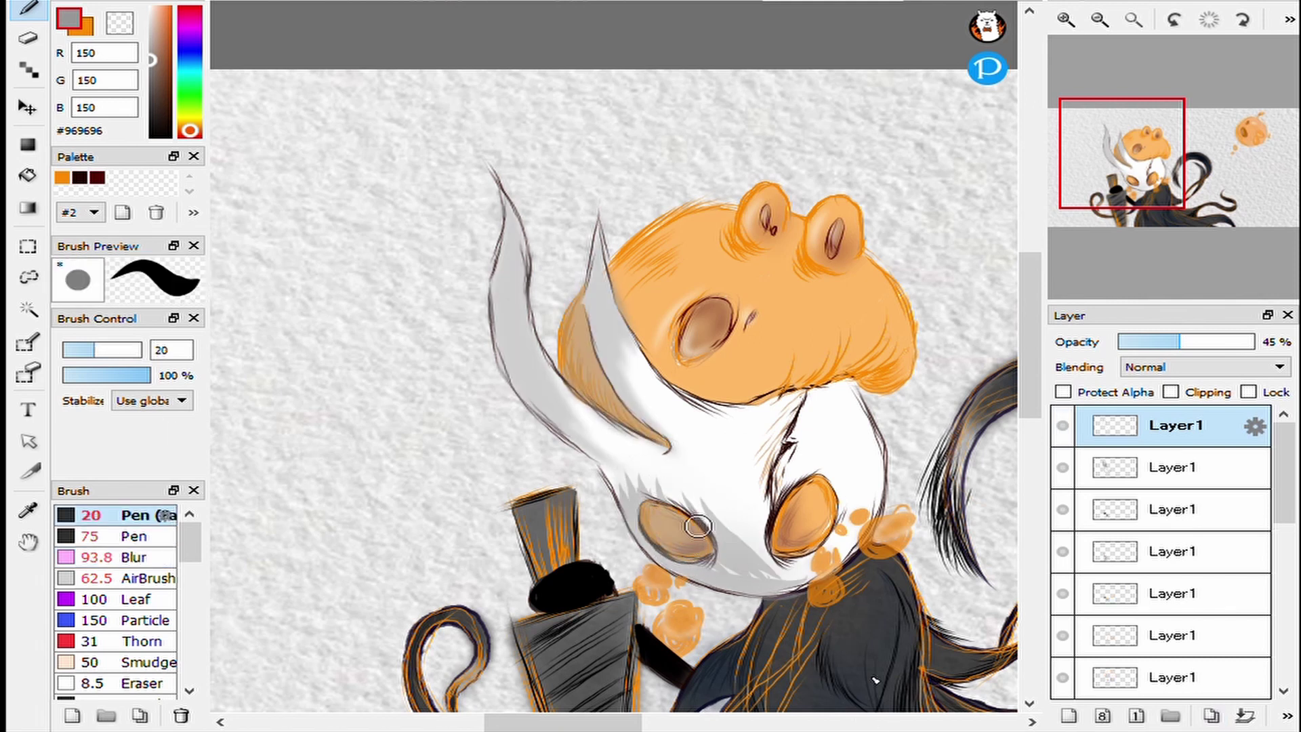
{"action": "key", "text": "b"}
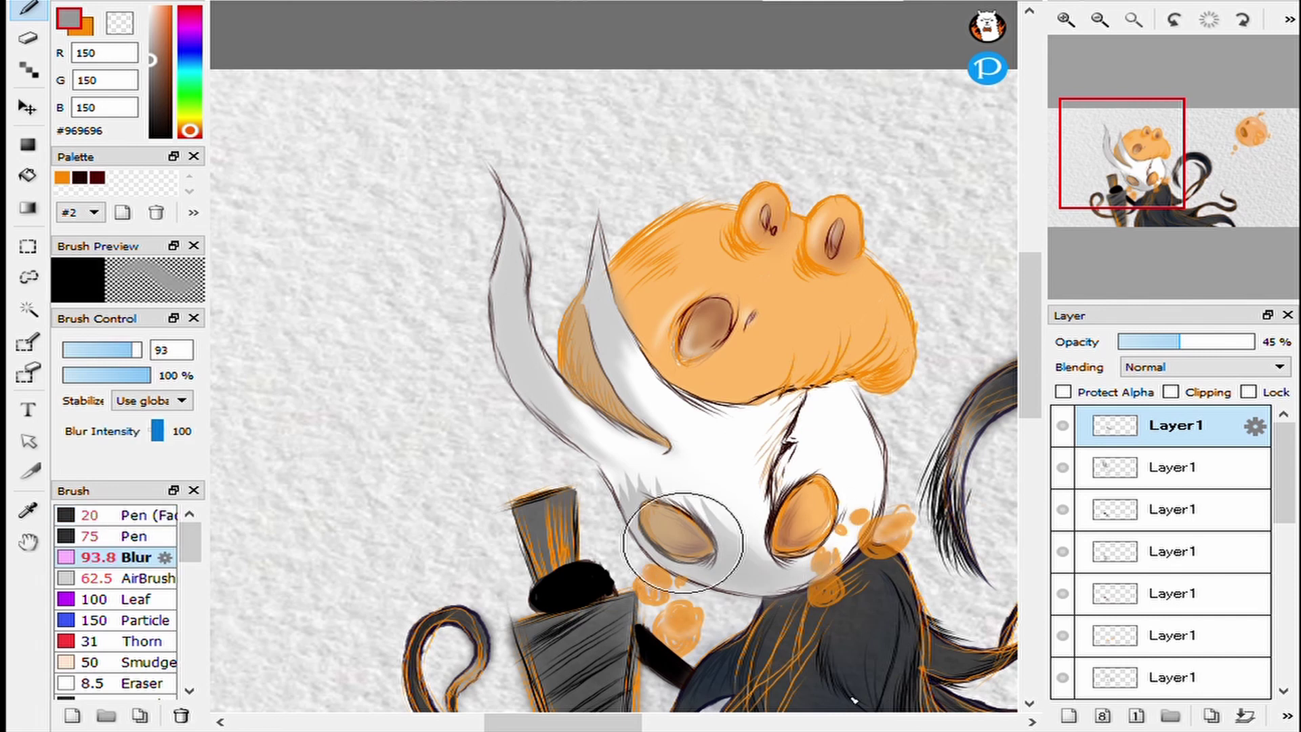
Erase the grey shading that covers the orange inside of the mask's left eye.
{"action": "key", "text": "e"}
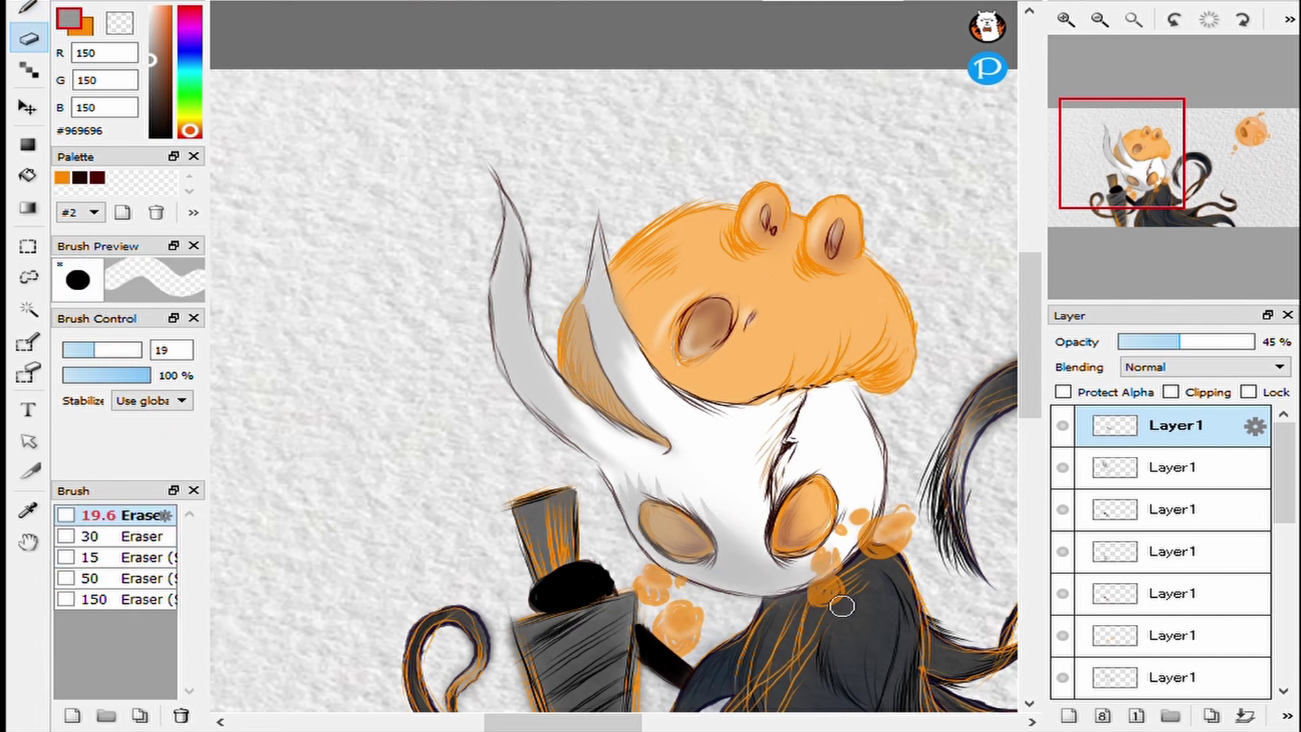
{"action": "scroll", "coordinate": [666, 454], "scroll_direction": "up", "scroll_amount": 3}
{"action": "mouse_move", "coordinate": [474, 285]}
{"action": "left_mouse_down"}
{"action": "mouse_move", "coordinate": [488, 322]}
{"action": "mouse_move", "coordinate": [465, 306]}
{"action": "mouse_move", "coordinate": [542, 412]}
{"action": "mouse_move", "coordinate": [556, 357]}
{"action": "mouse_move", "coordinate": [616, 410]}
{"action": "mouse_move", "coordinate": [494, 291]}
{"action": "left_mouse_up"}
{"action": "key", "text": "b"}
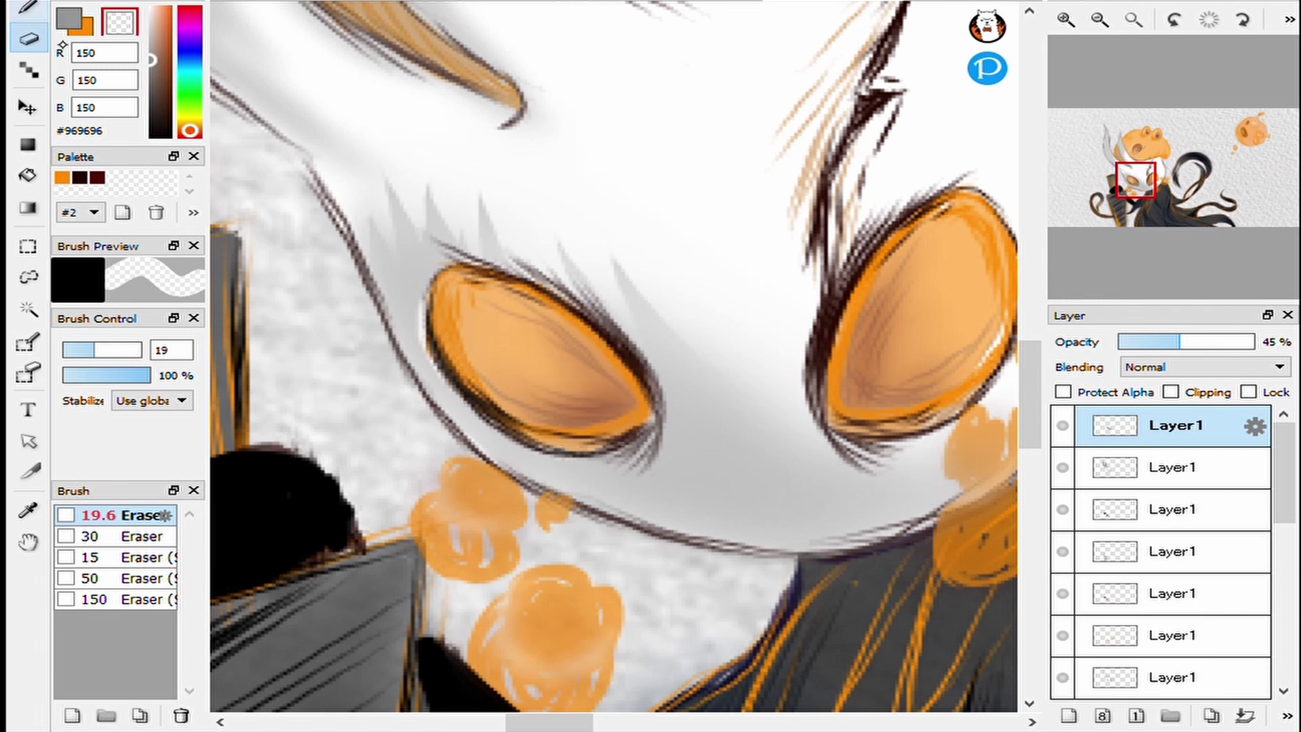
{"action": "key", "text": "BackSpace"}
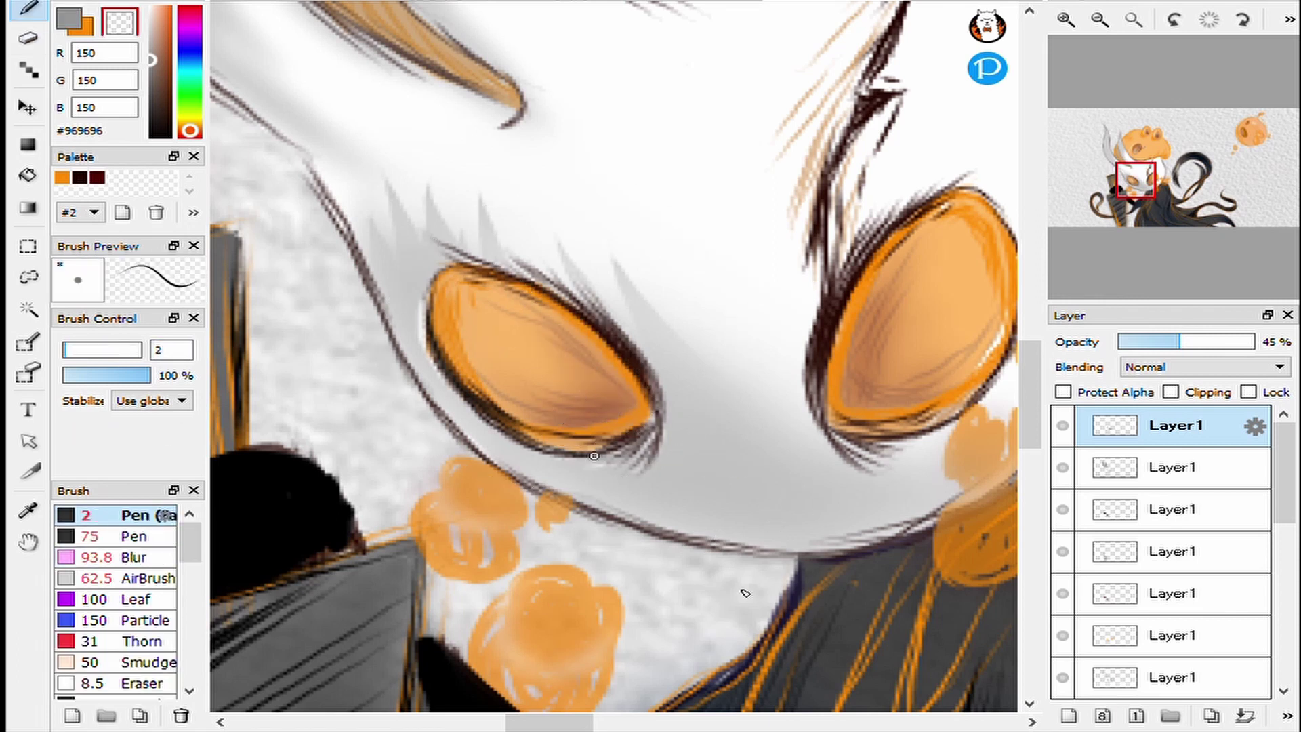
Smooth the spiky grey shading around the mask's left eye with the size 32 Blur brush.
{"action": "left_click", "coordinate": [136, 558]}
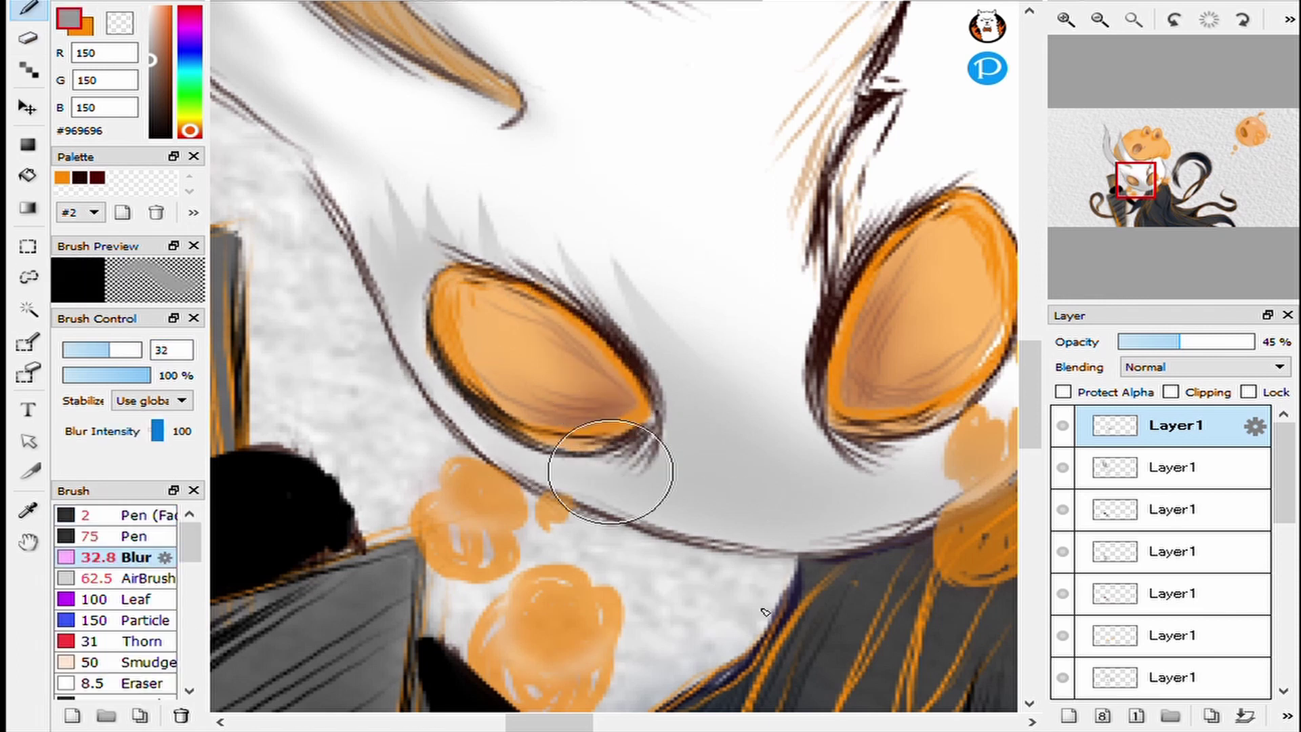
{"action": "key", "text": "e"}
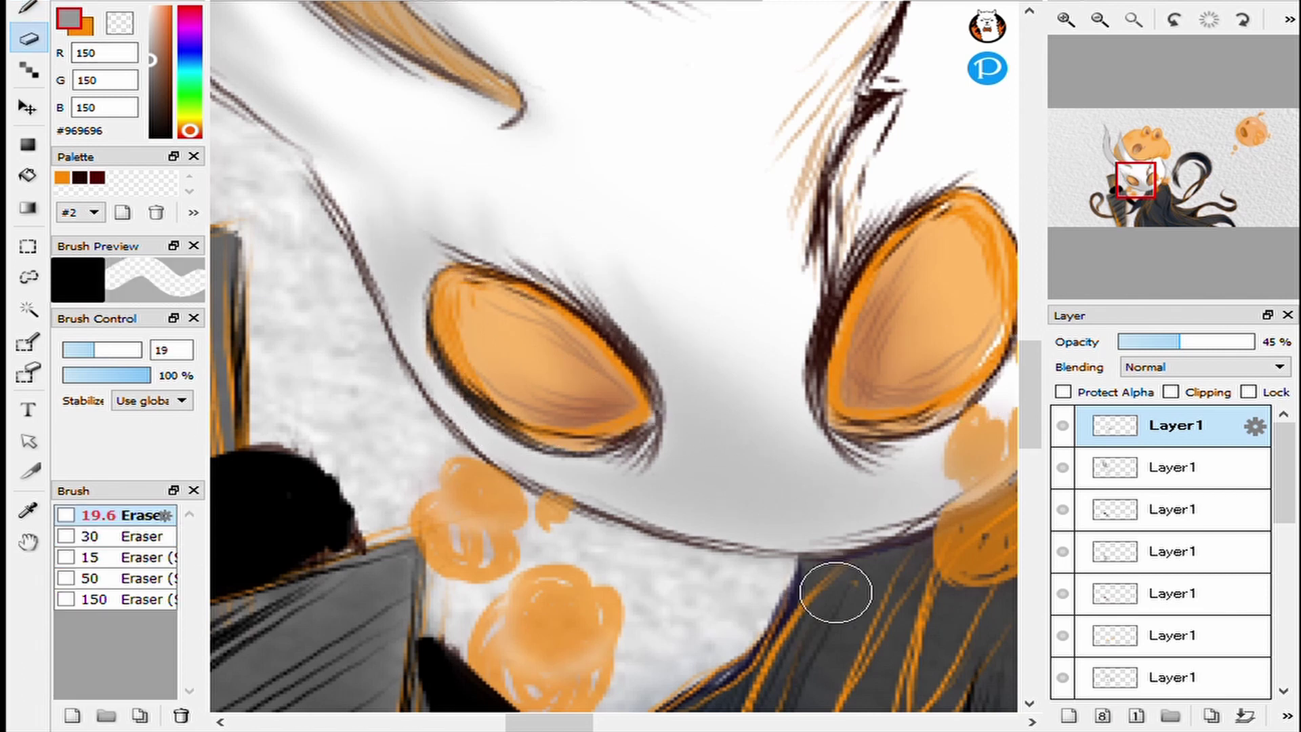
{"action": "key", "text": "ctrl+0"}
{"action": "key", "text": "b"}
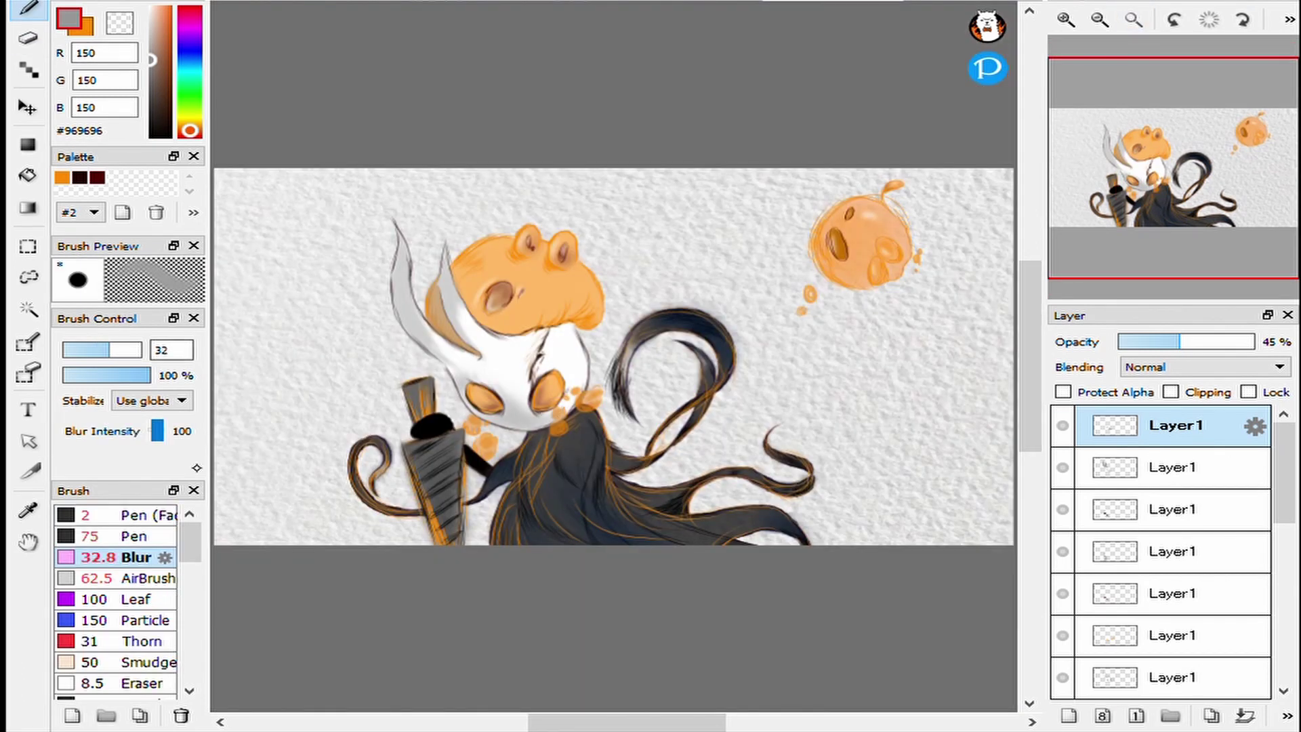
{"action": "key", "text": "Down"}
{"action": "left_click", "coordinate": [1176, 425]}
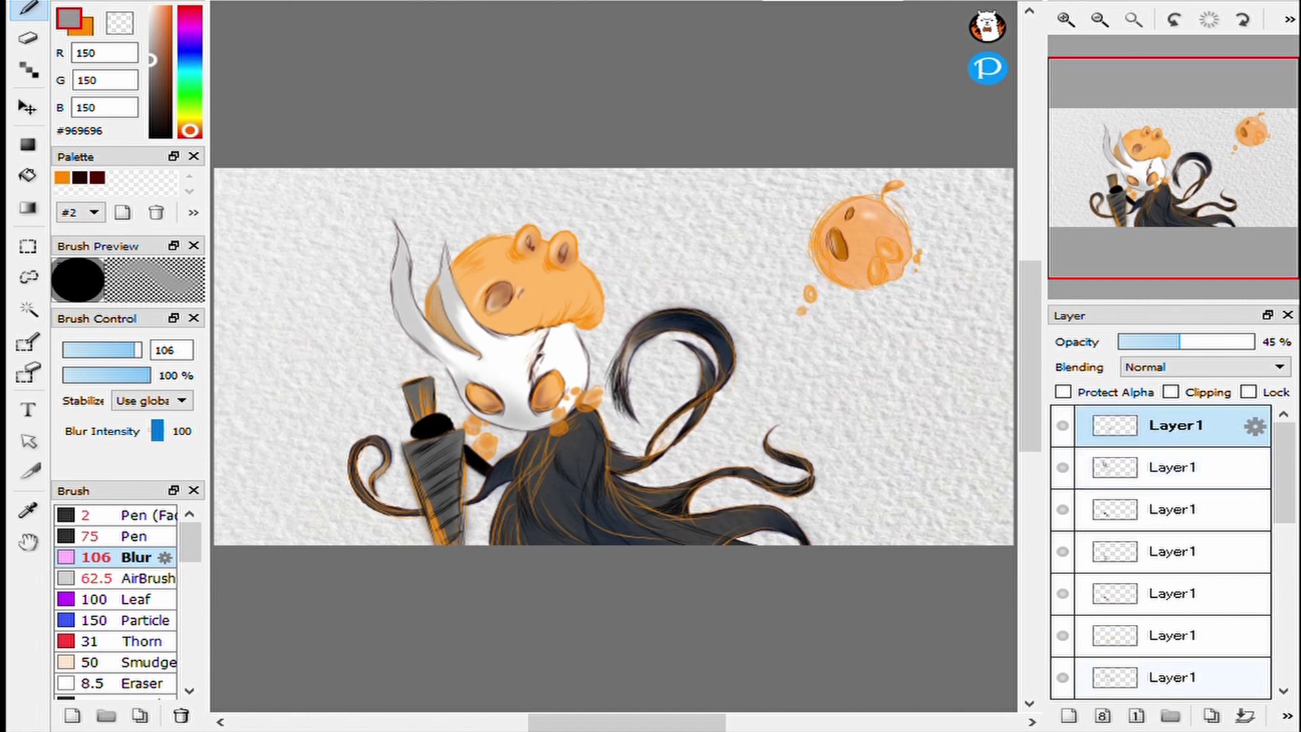
{"action": "key", "text": "ctrl+z"}
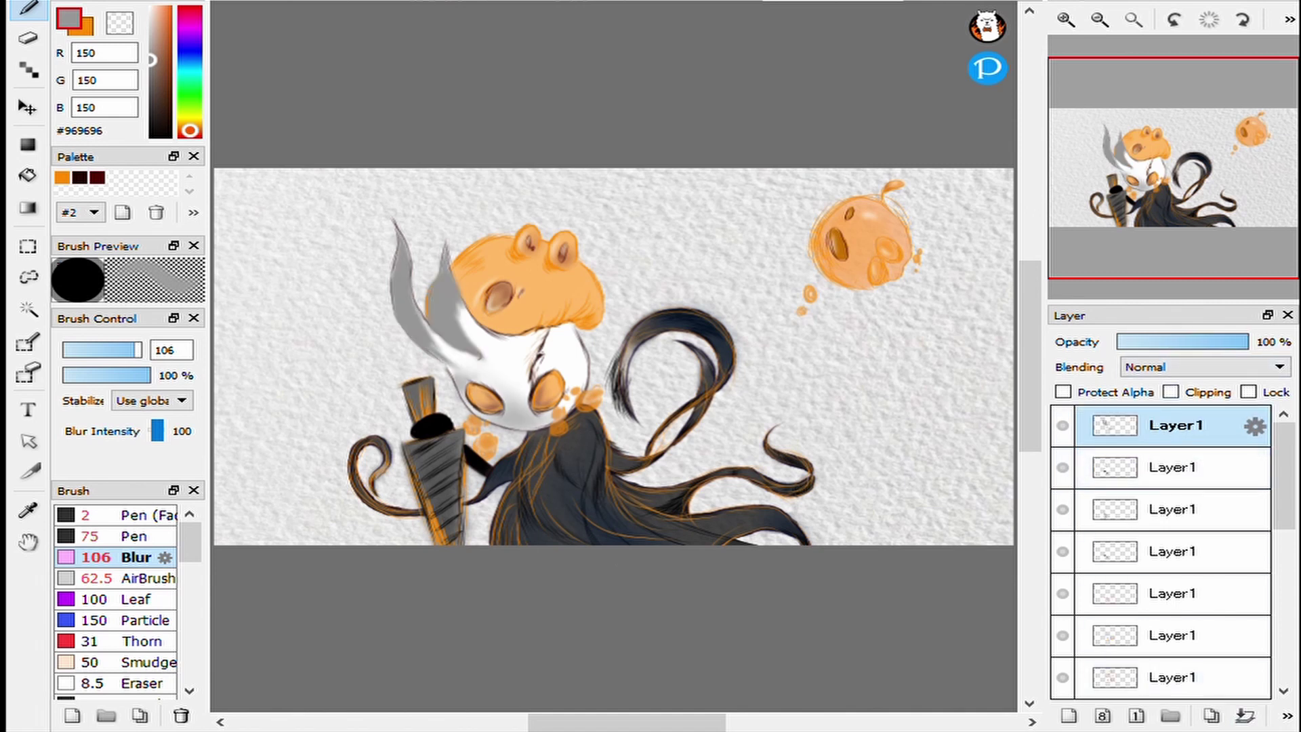
{"action": "key", "text": "ctrl+y"}
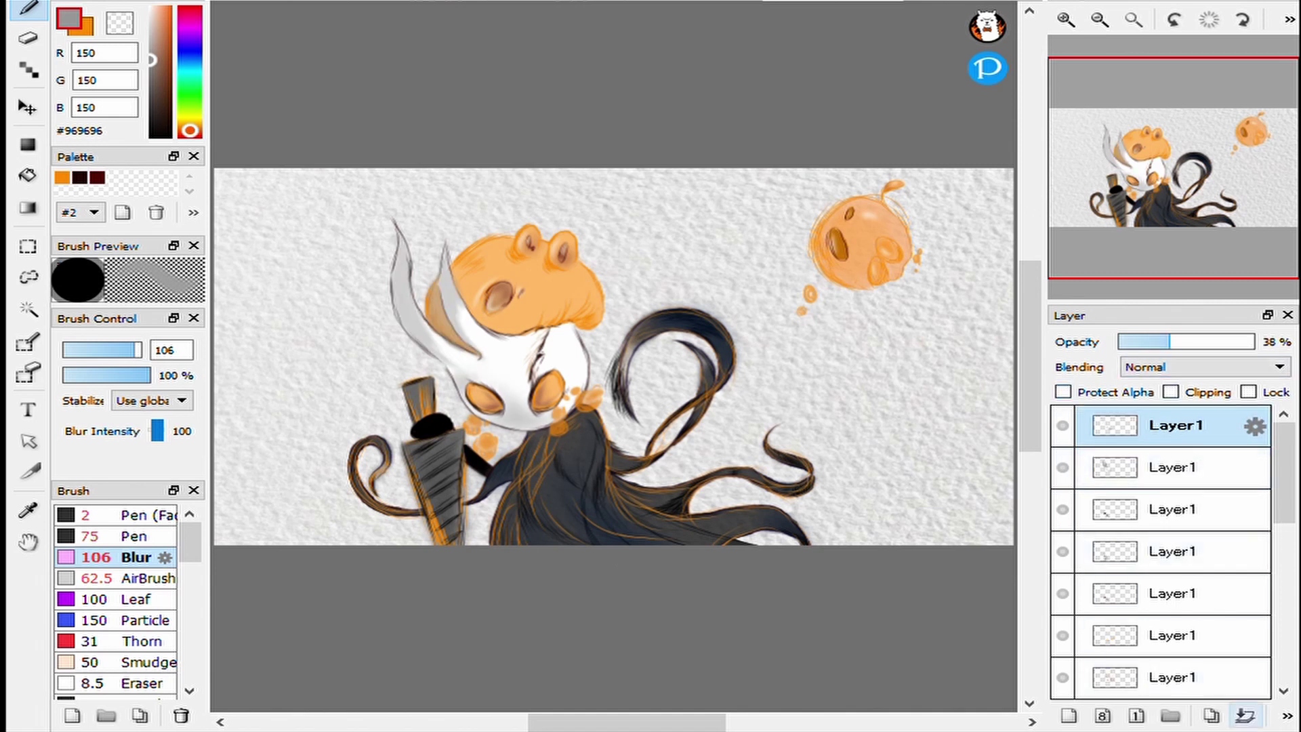
{"action": "key", "text": "ctrl+z"}
{"action": "key", "text": "ctrl+z"}
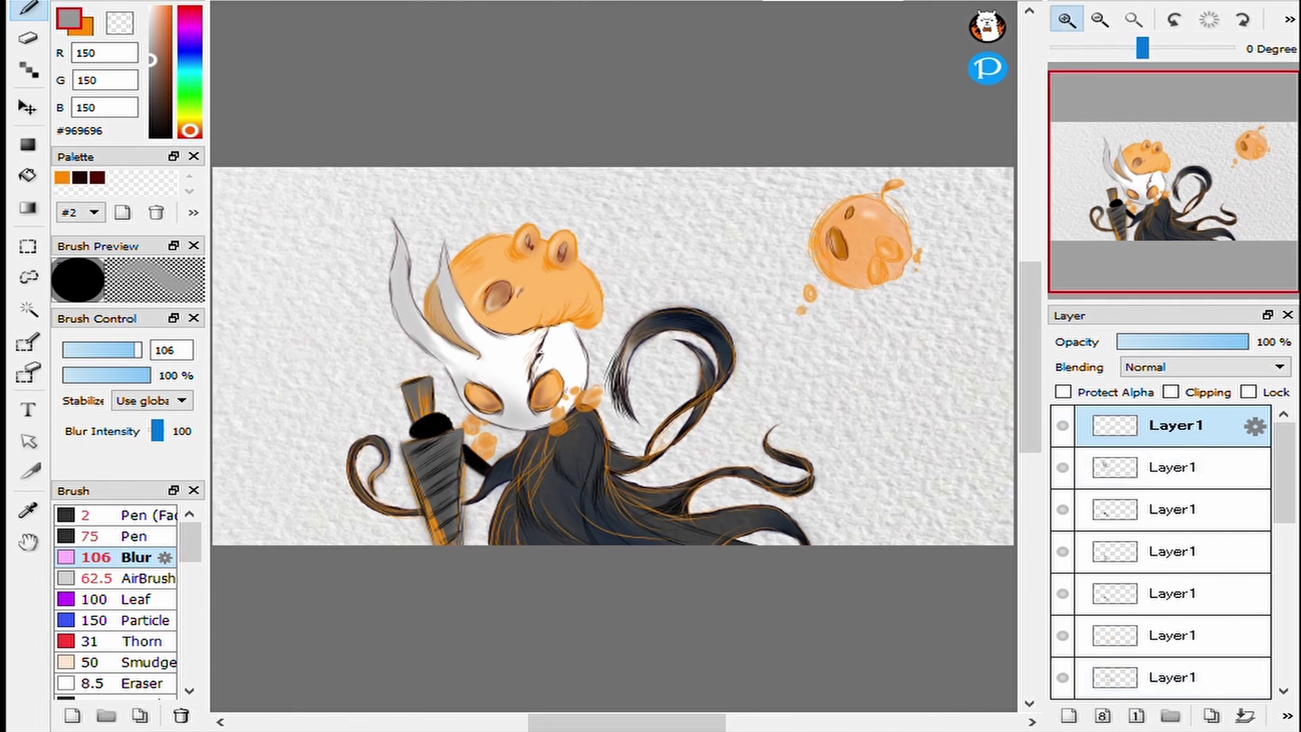
Reduce the opacity of the horn shading layer, second from the top, to 35%.
{"action": "scroll", "coordinate": [373, 319], "scroll_direction": "up", "scroll_amount": 3}
{"action": "key", "text": "ctrl+y"}
{"action": "key", "text": "e"}
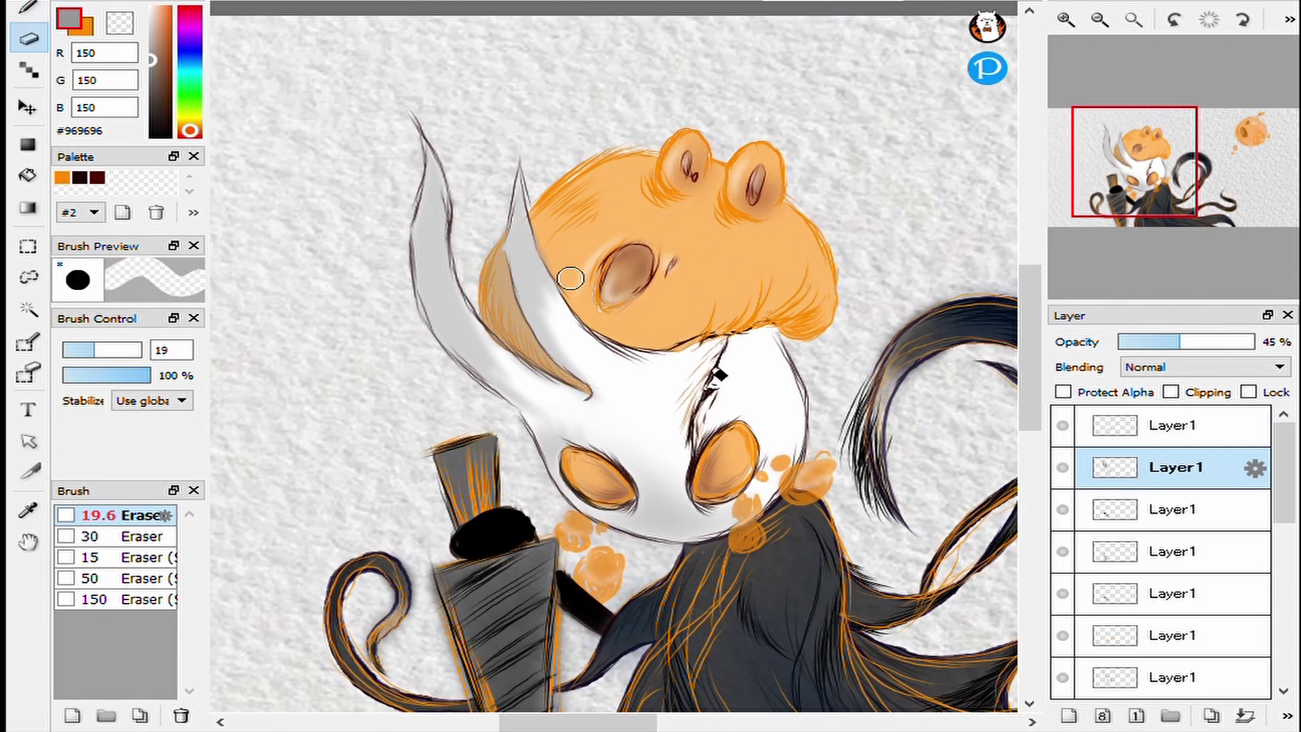
{"action": "scroll", "coordinate": [585, 261], "scroll_direction": "down", "scroll_amount": 3}
{"action": "scroll", "coordinate": [685, 300], "scroll_direction": "down", "scroll_amount": 3}
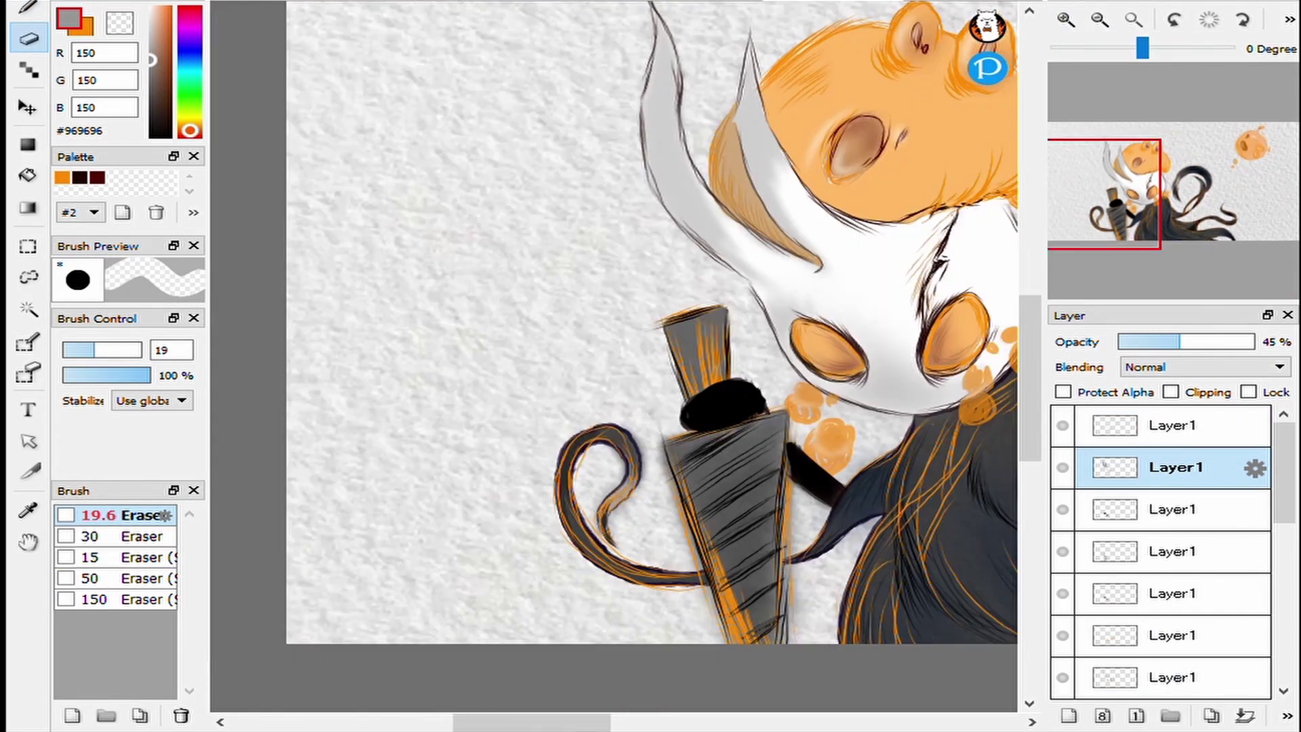
{"action": "scroll", "coordinate": [645, 233], "scroll_direction": "up", "scroll_amount": 3}
{"action": "scroll", "coordinate": [644, 233], "scroll_direction": "up", "scroll_amount": 1}
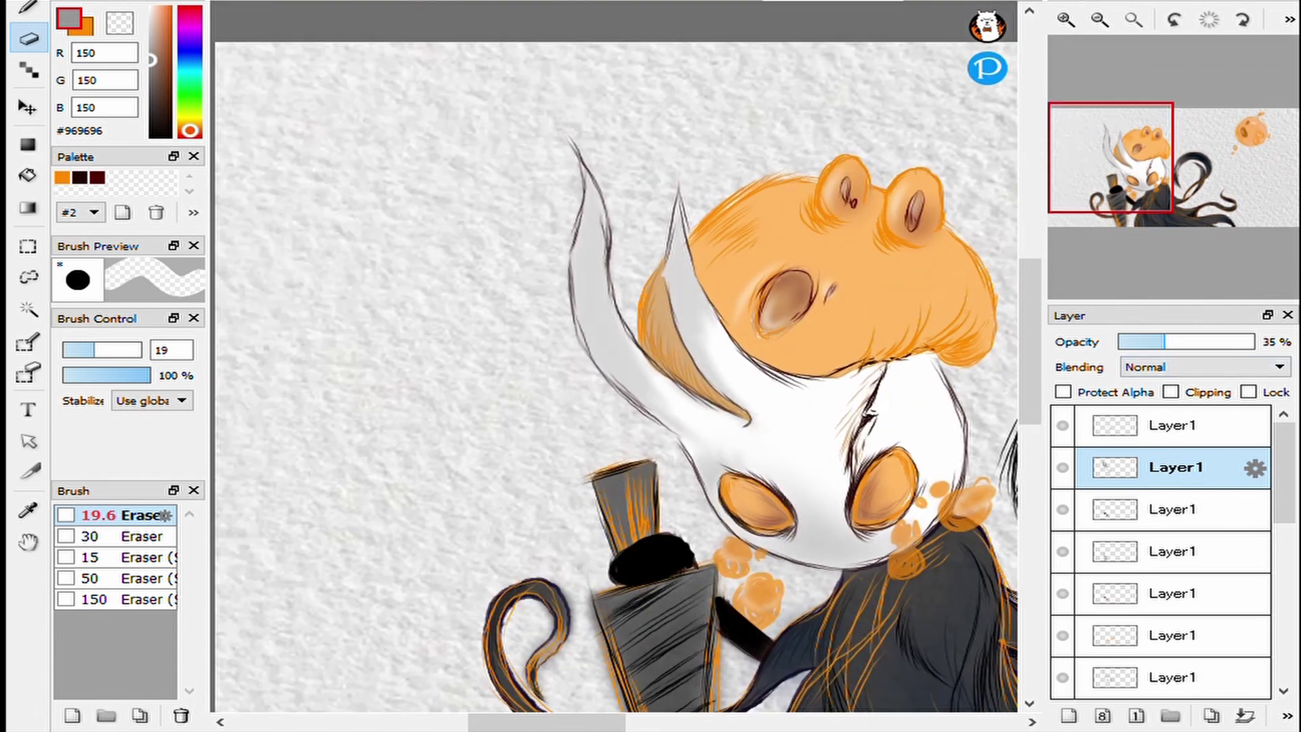
{"action": "scroll", "coordinate": [615, 376], "scroll_direction": "down", "scroll_amount": 3}
Paint black #000000 shadows on the cloak's shoulder and down its front fold with the size 40 pen on the empty second layer.
{"action": "left_click", "coordinate": [1176, 425]}
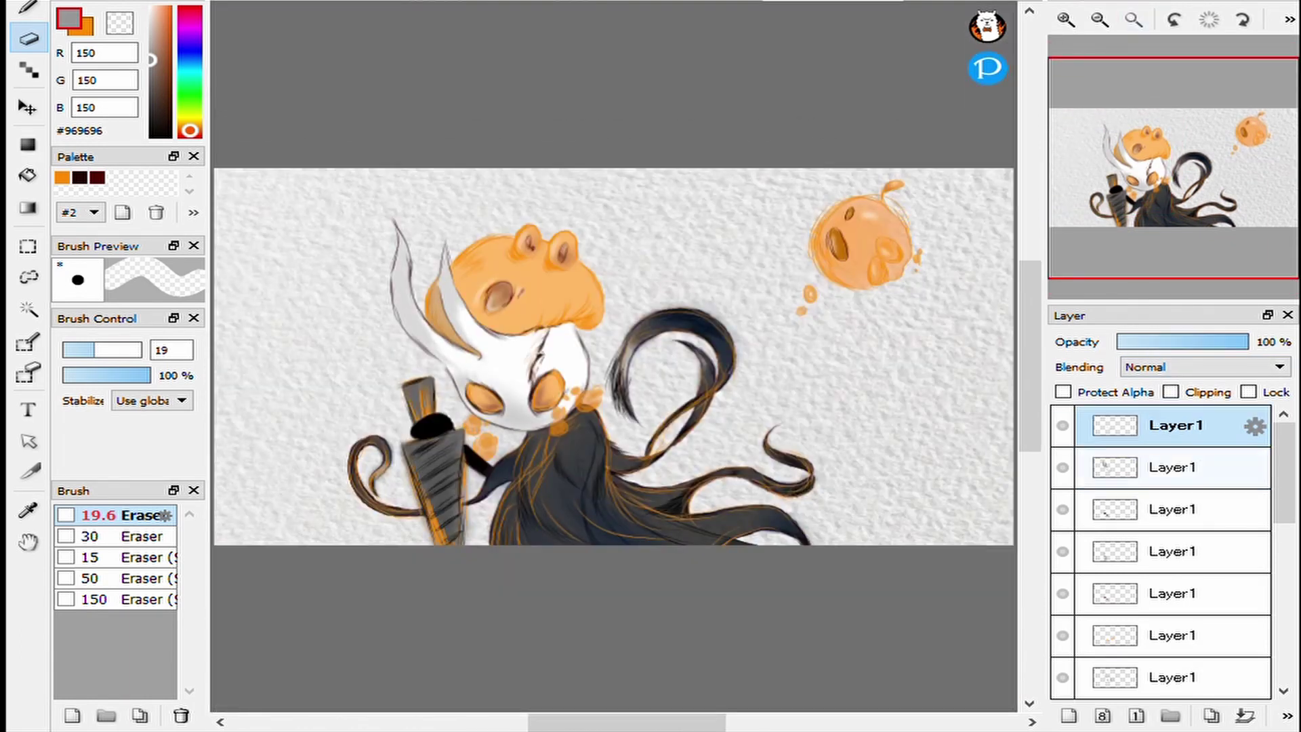
{"action": "left_click", "coordinate": [1176, 467]}
{"action": "left_click", "coordinate": [1176, 509]}
{"action": "left_click", "coordinate": [1176, 467]}
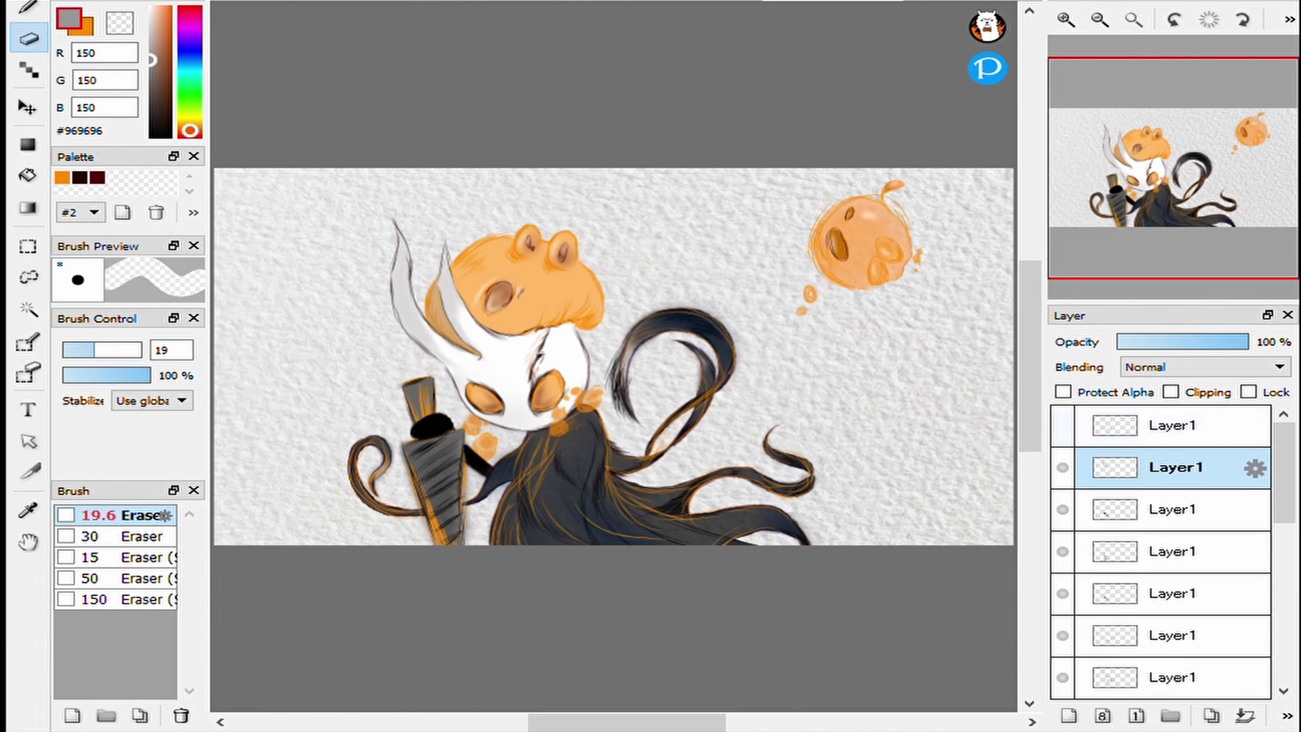
{"action": "left_click", "coordinate": [1176, 425]}
{"action": "left_click", "coordinate": [1176, 467]}
{"action": "scroll", "coordinate": [492, 576], "scroll_direction": "up", "scroll_amount": 3}
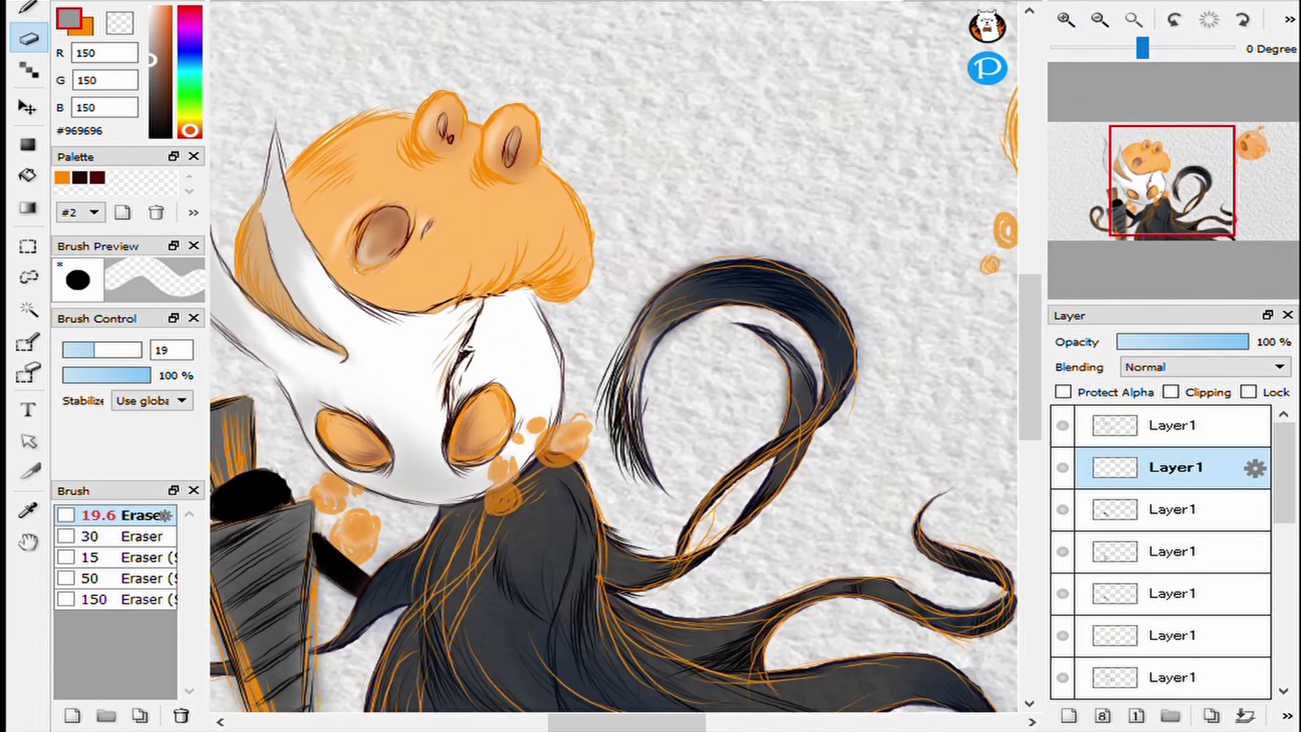
{"action": "key", "text": "b"}
{"action": "double_click", "coordinate": [172, 350]}
{"action": "type", "text": "40"}
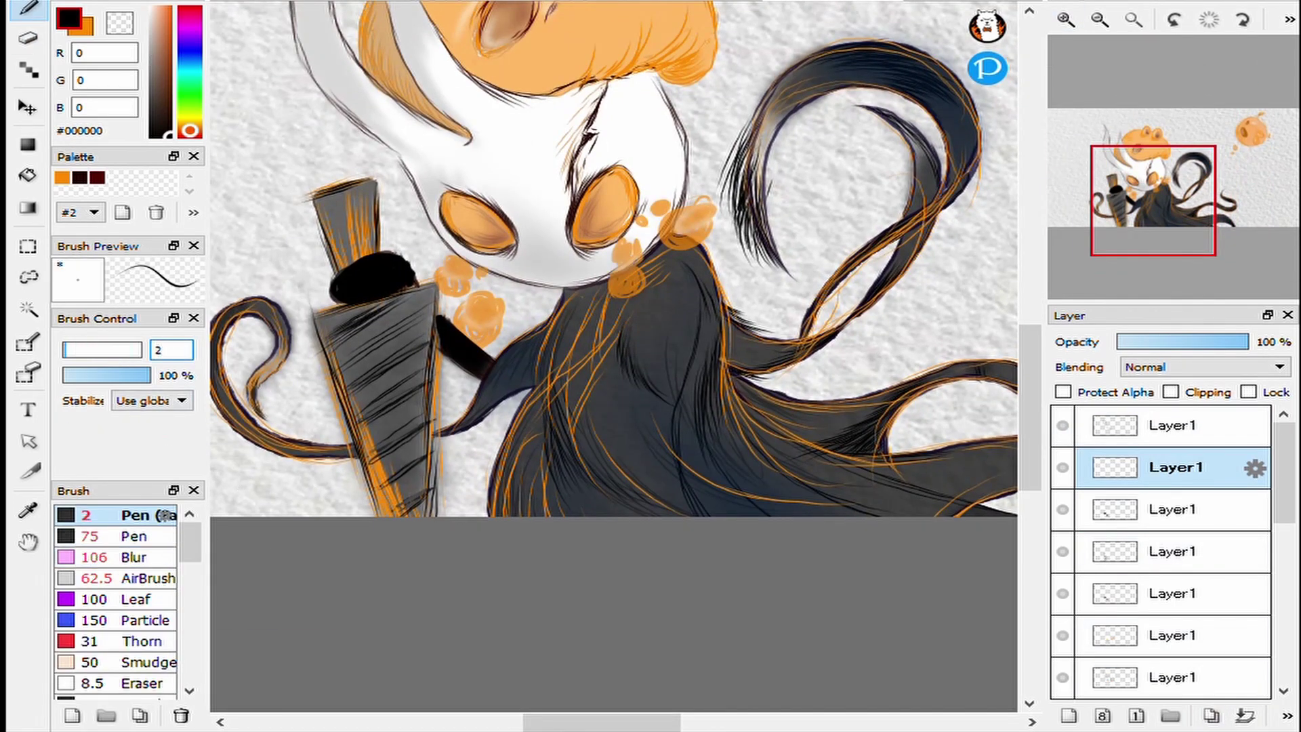
{"action": "left_click_drag", "start_coordinate": [587, 291], "coordinate": [568, 411]}
{"action": "left_click_drag", "start_coordinate": [495, 366], "coordinate": [541, 329]}
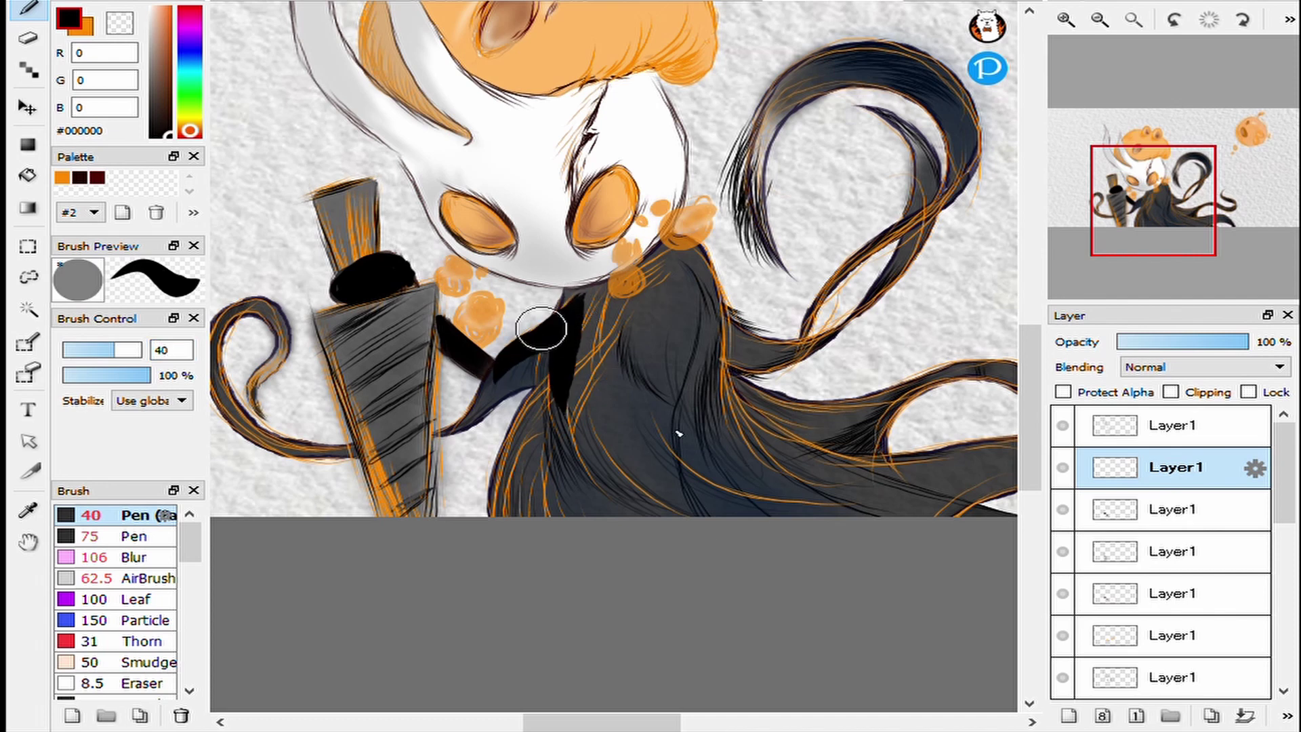
{"action": "scroll", "coordinate": [589, 318], "scroll_direction": "down", "scroll_amount": 1}
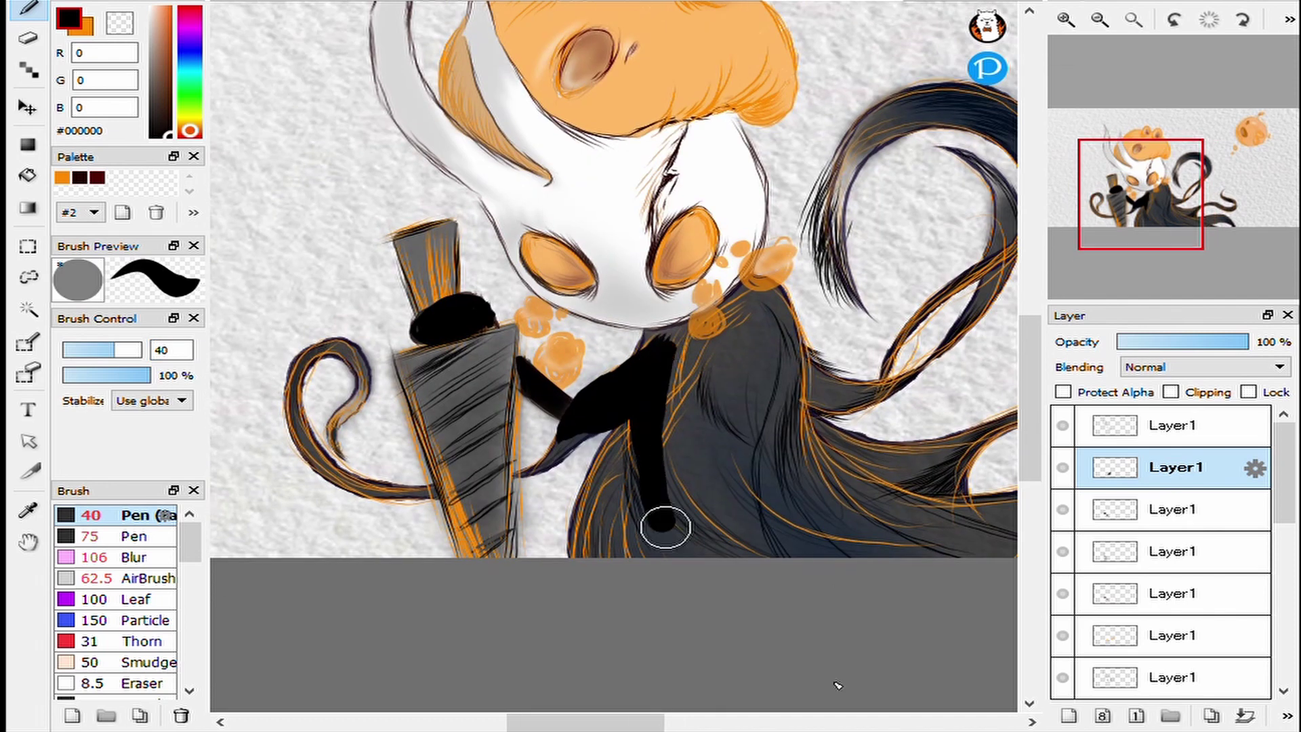
Paint black shadows on the curled tentacles, the cloak and the striped blade with the size 40 pen.
{"action": "scroll", "coordinate": [726, 479], "scroll_direction": "up", "scroll_amount": 1}
{"action": "scroll", "coordinate": [494, 233], "scroll_direction": "up", "scroll_amount": 1}
{"action": "mouse_move", "coordinate": [494, 233]}
{"action": "left_mouse_down"}
{"action": "mouse_move", "coordinate": [630, 209]}
{"action": "mouse_move", "coordinate": [705, 282]}
{"action": "left_mouse_up"}
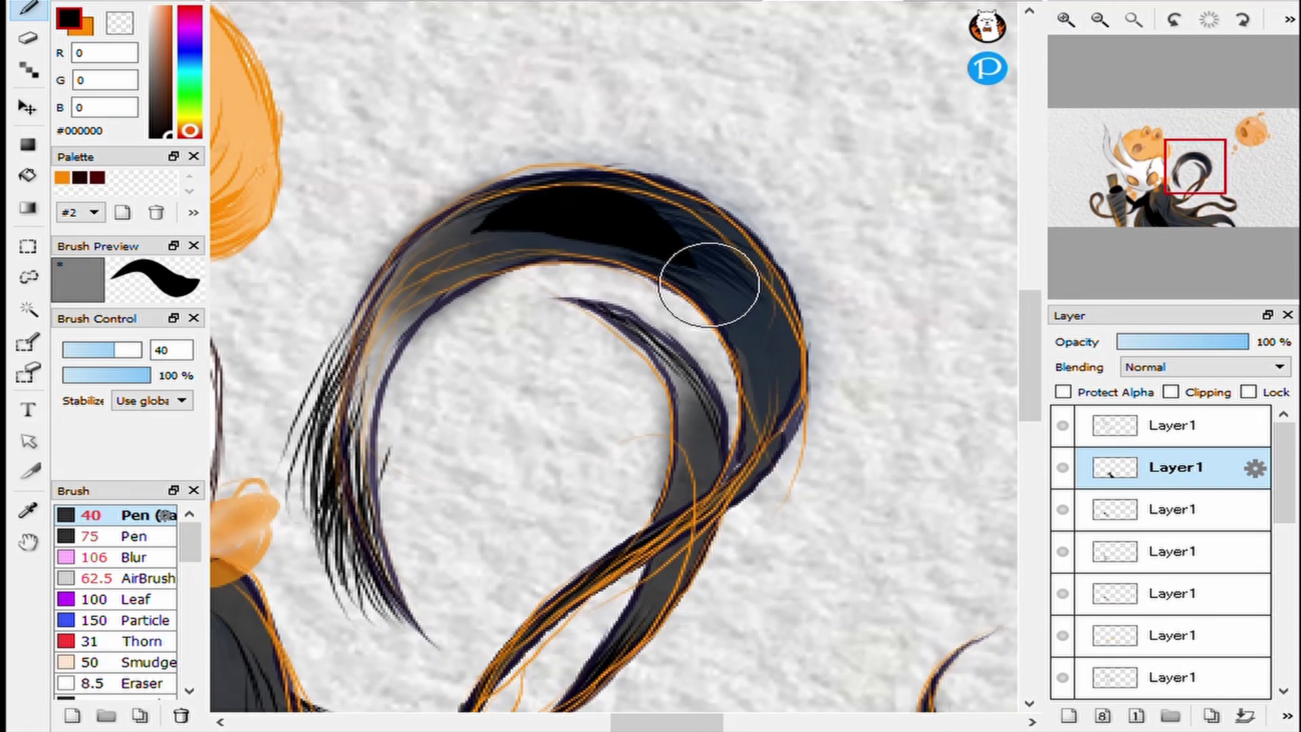
{"action": "scroll", "coordinate": [822, 436], "scroll_direction": "up", "scroll_amount": 1}
{"action": "mouse_move", "coordinate": [1213, 202]}
{"action": "left_mouse_down"}
{"action": "mouse_move", "coordinate": [1141, 237]}
{"action": "mouse_move", "coordinate": [1110, 203]}
{"action": "left_mouse_up"}
{"action": "mouse_move", "coordinate": [400, 207]}
{"action": "left_mouse_down"}
{"action": "mouse_move", "coordinate": [369, 373]}
{"action": "mouse_move", "coordinate": [414, 450]}
{"action": "left_mouse_up"}
{"action": "mouse_move", "coordinate": [582, 250]}
{"action": "left_mouse_down"}
{"action": "mouse_move", "coordinate": [657, 378]}
{"action": "mouse_move", "coordinate": [732, 627]}
{"action": "left_mouse_up"}
{"action": "scroll", "coordinate": [731, 627], "scroll_direction": "down", "scroll_amount": 2}
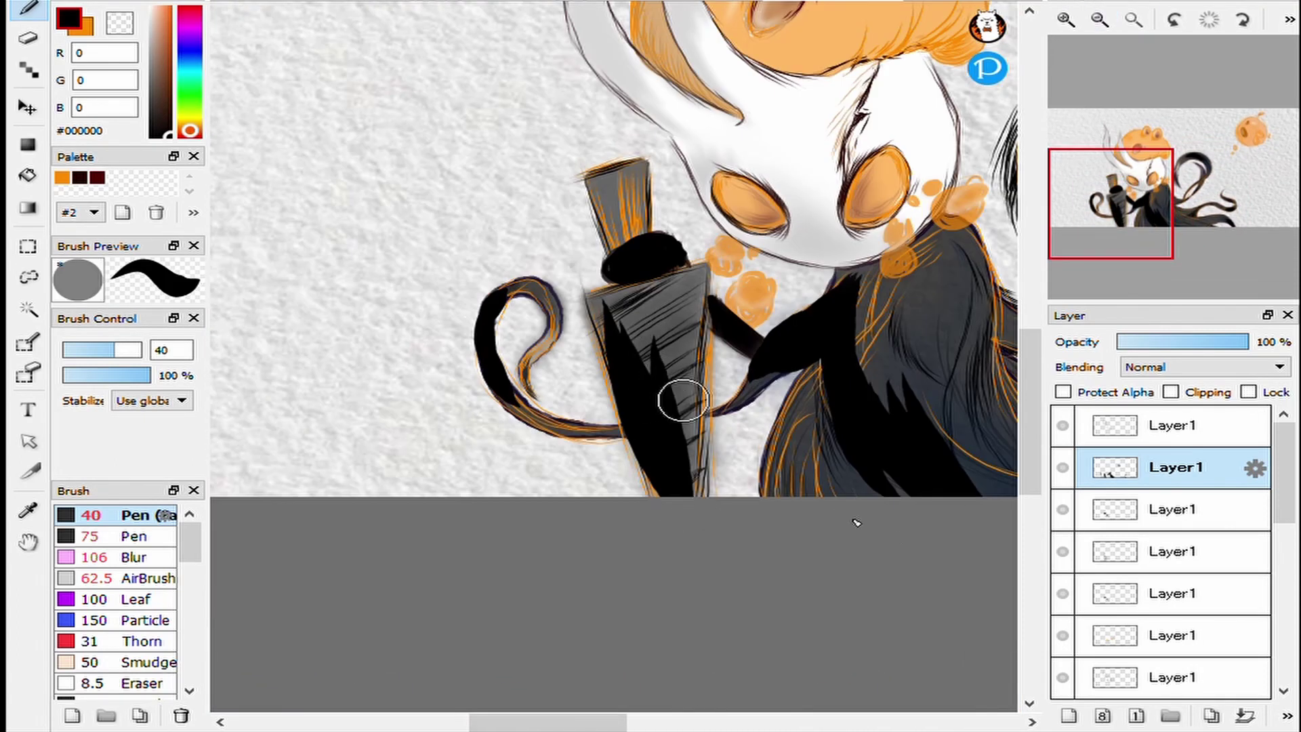
Reduce the opacity of the black shadow layer, second from the top, to 52%.
{"action": "left_click", "coordinate": [1134, 19]}
{"action": "left_click", "coordinate": [1186, 341]}
{"action": "scroll", "coordinate": [629, 375], "scroll_direction": "up", "scroll_amount": 1}
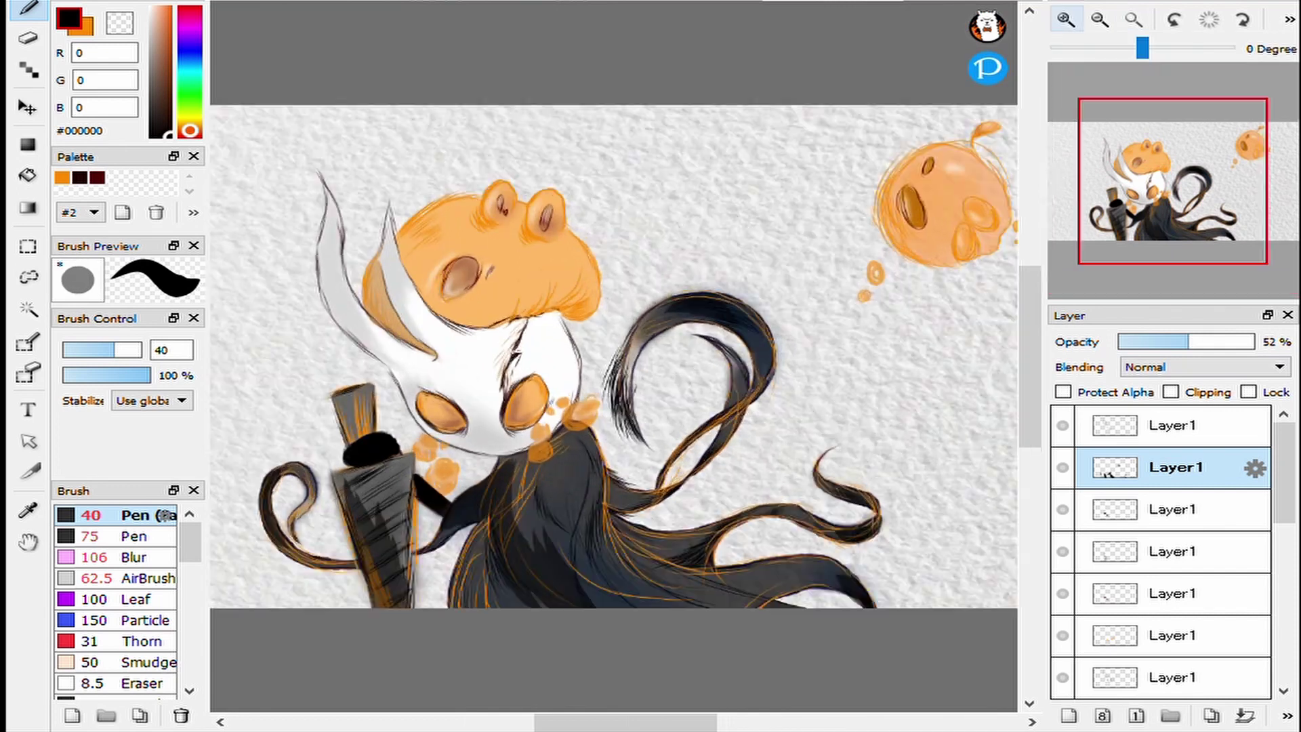
Soften the black shadows on the cloak and its sleeve with the size 106 Blur brush.
{"action": "left_click", "coordinate": [135, 557]}
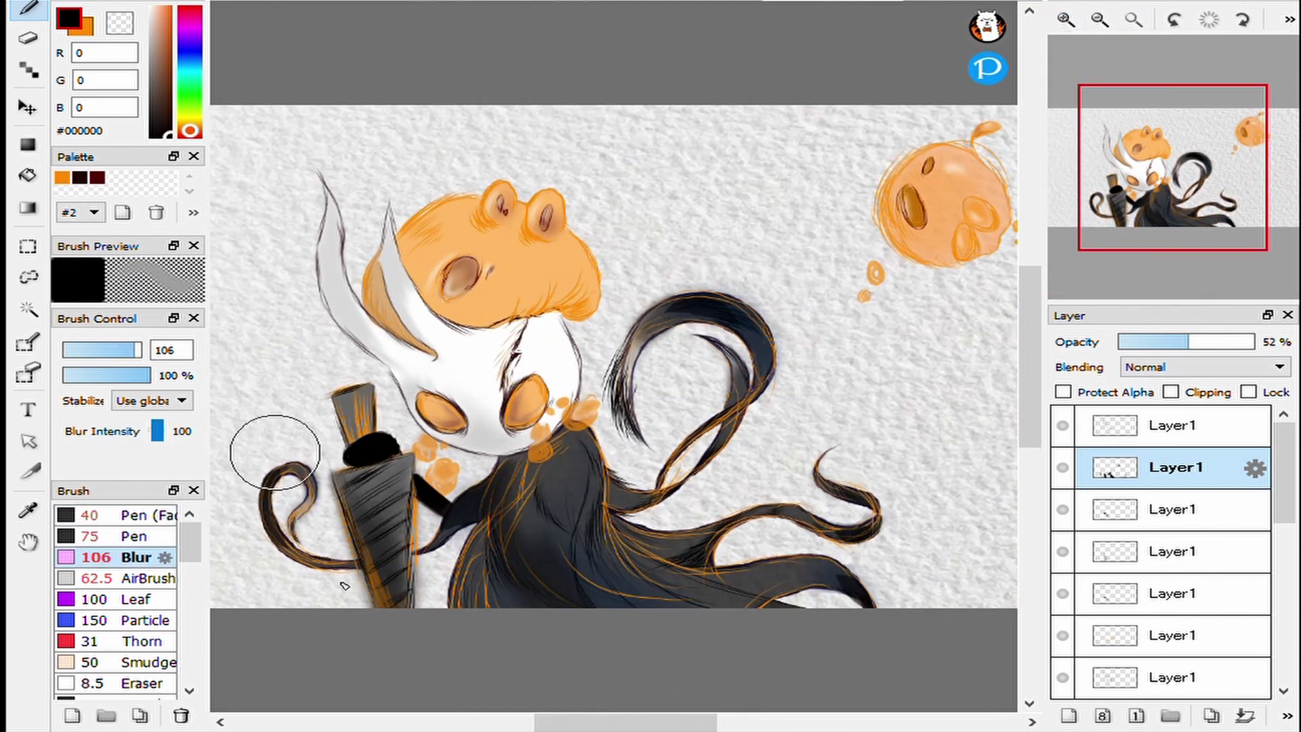
{"action": "key", "text": "e"}
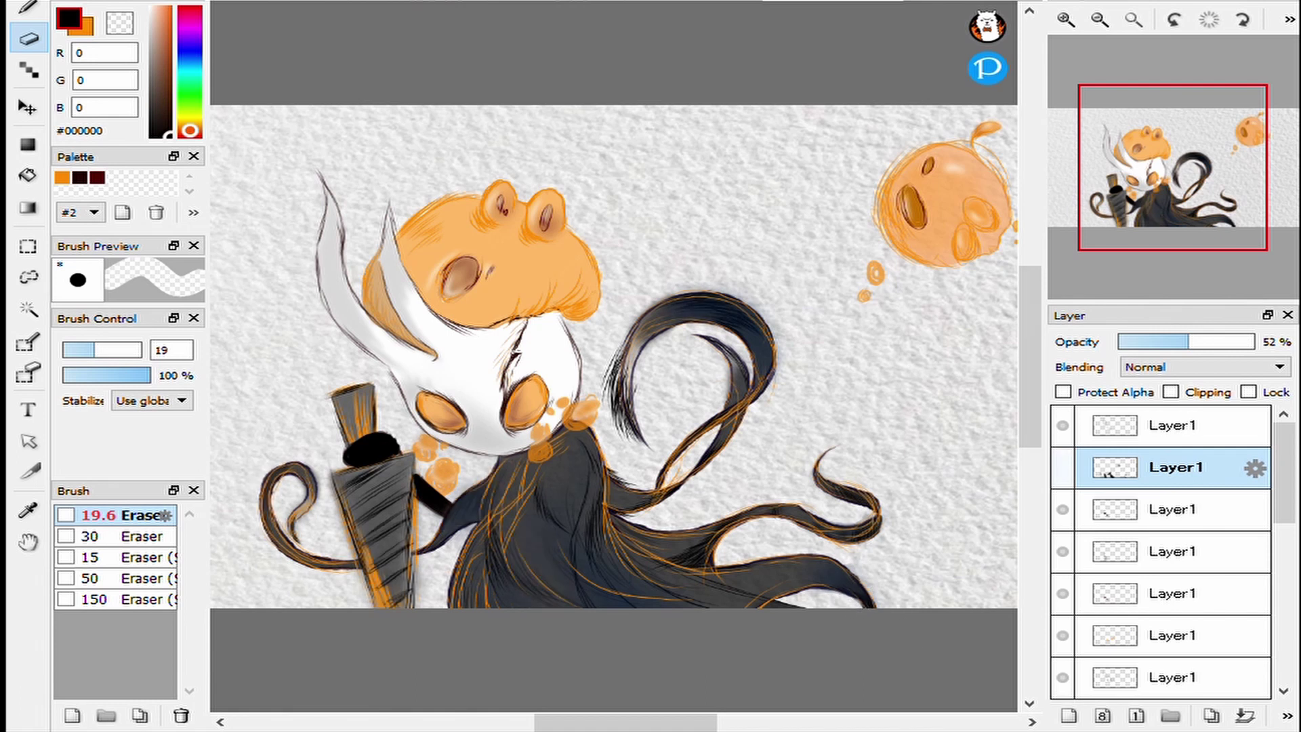
{"action": "key", "text": "e"}
{"action": "left_click_drag", "start_coordinate": [453, 560], "coordinate": [488, 515]}
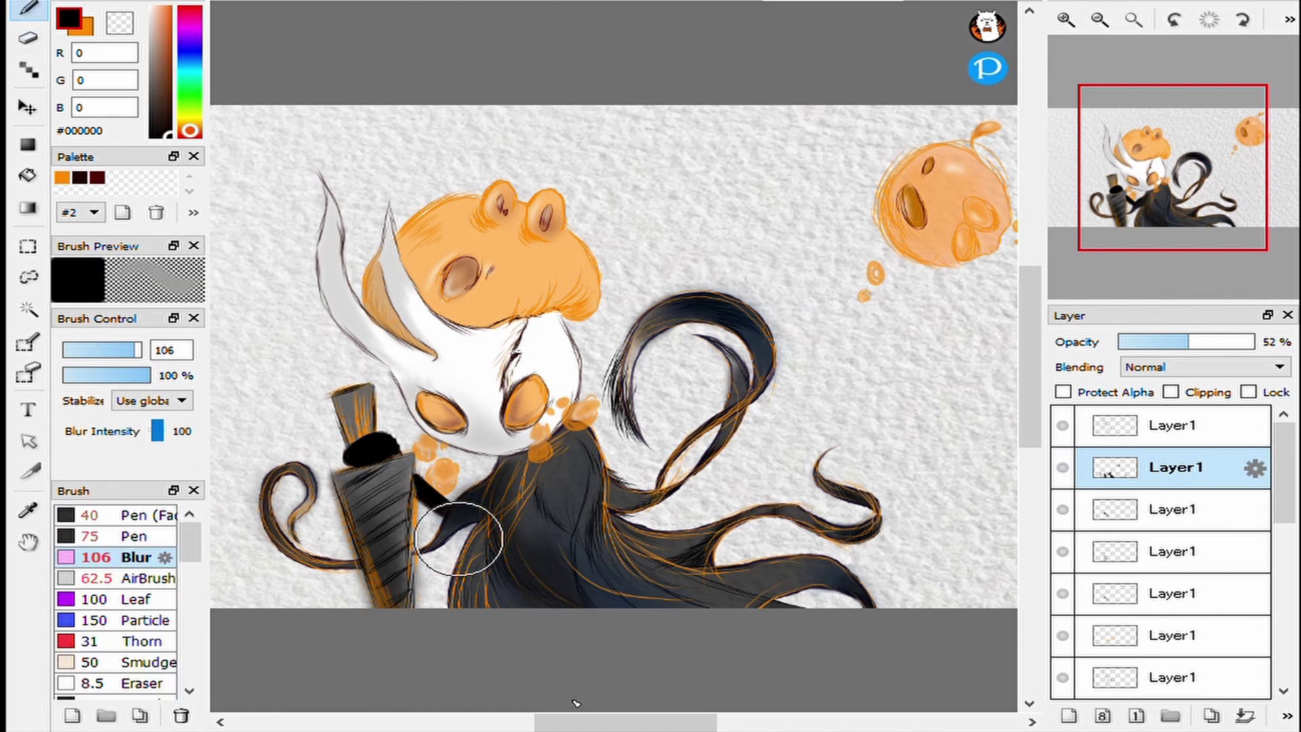
{"action": "key", "text": "e"}
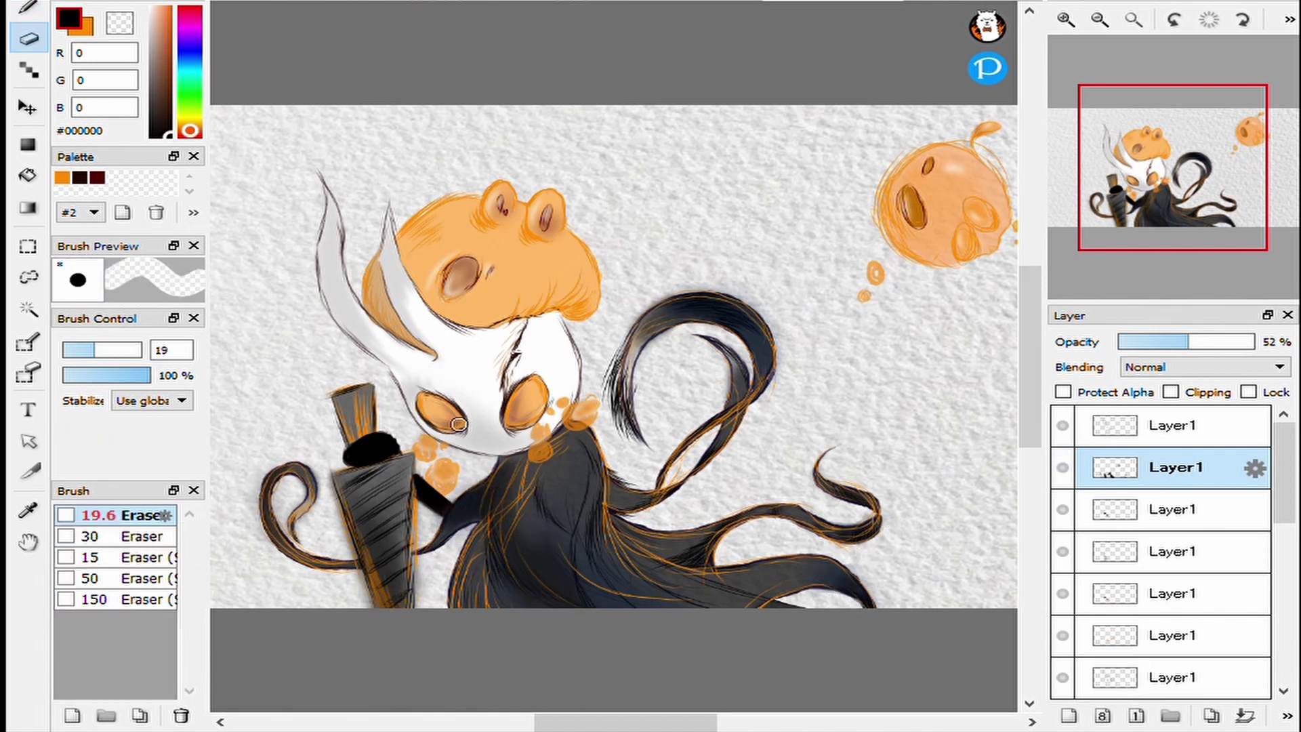
Smooth the shadows on the blade and the small curled tentacle beside it with the size 75 Blur brush.
{"action": "scroll", "coordinate": [459, 424], "scroll_direction": "down", "scroll_amount": 2}
{"action": "scroll", "coordinate": [459, 424], "scroll_direction": "left", "scroll_amount": 3}
{"action": "key", "text": "b"}
{"action": "key", "text": "e"}
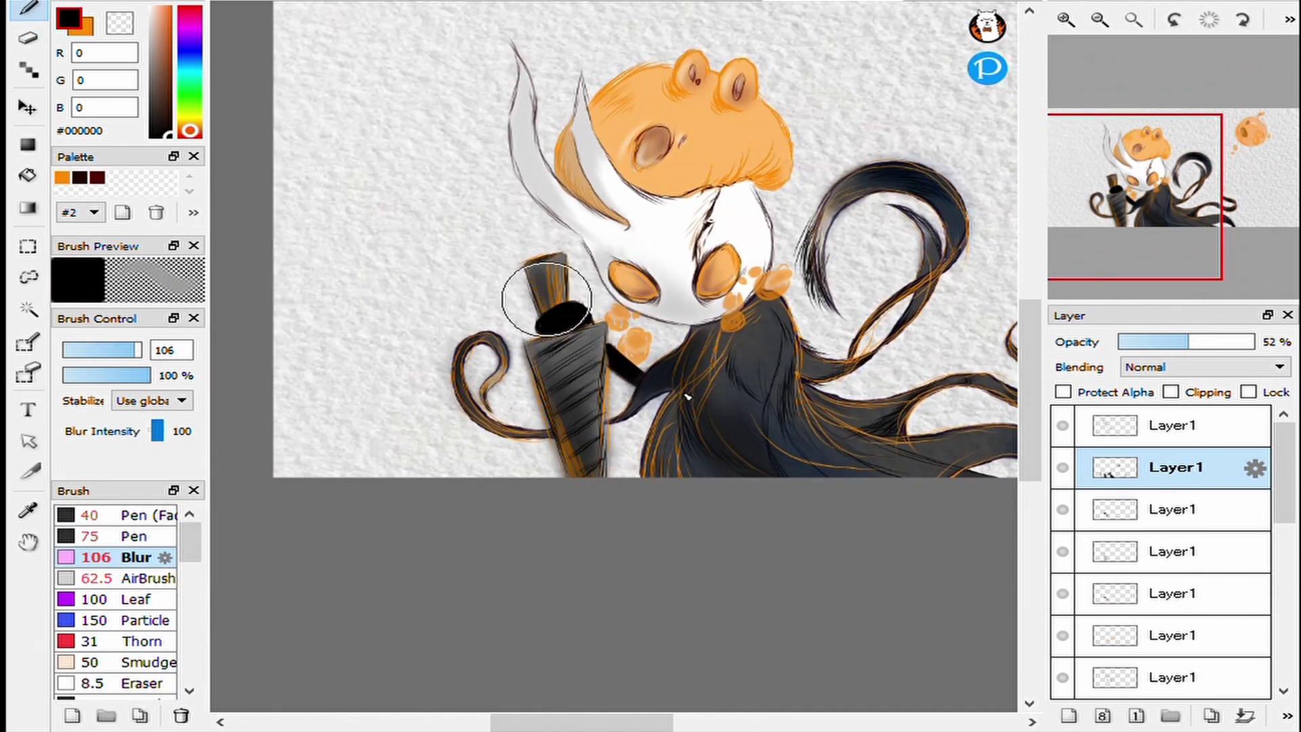
{"action": "key", "text": "e"}
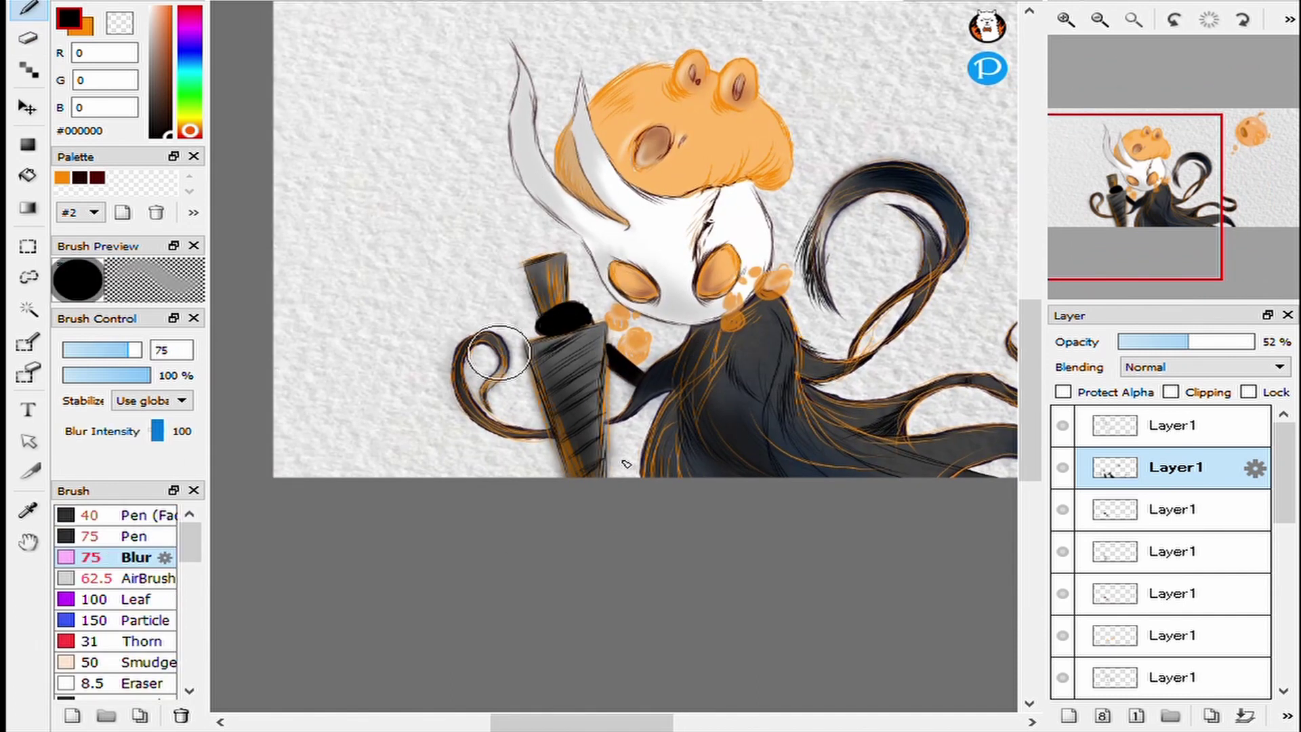
{"action": "key", "text": "e"}
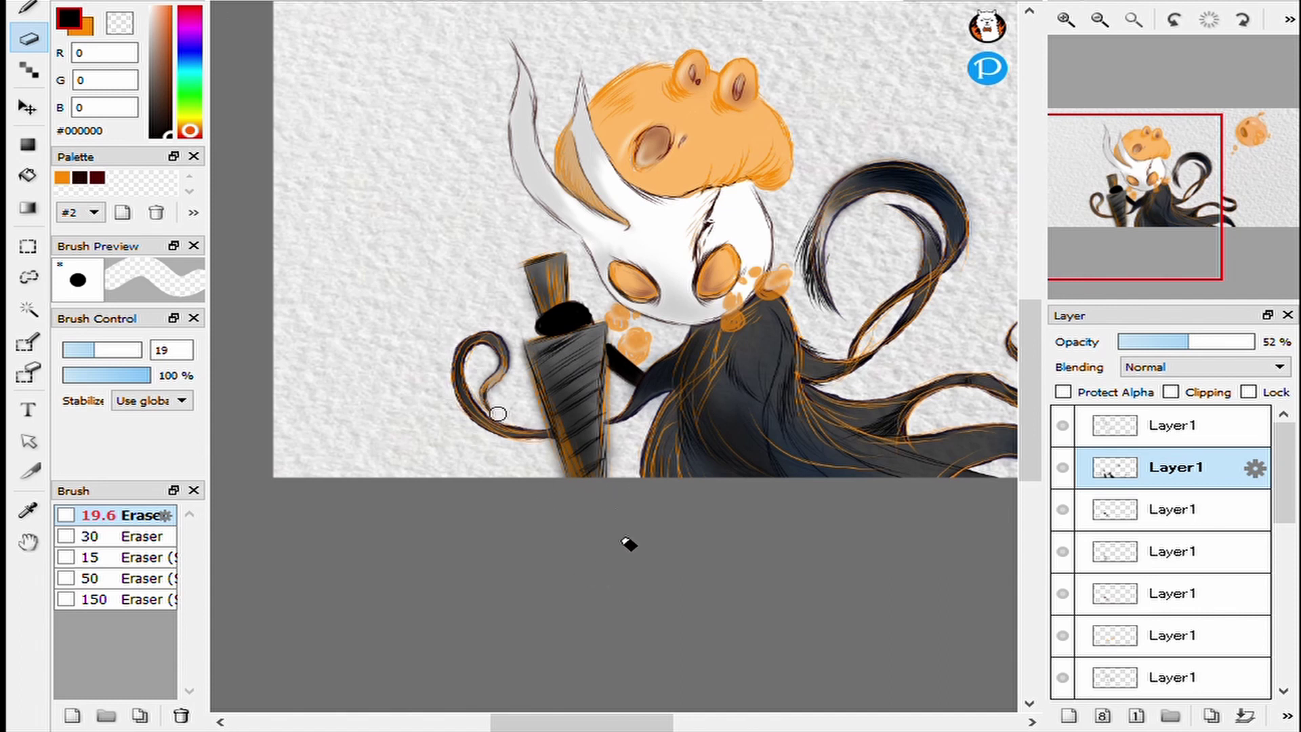
Duplicate the shadow layer, set the upper copy's opacity to 26% and select the lower copy.
{"action": "left_click_drag", "start_coordinate": [1135, 197], "coordinate": [1147, 188]}
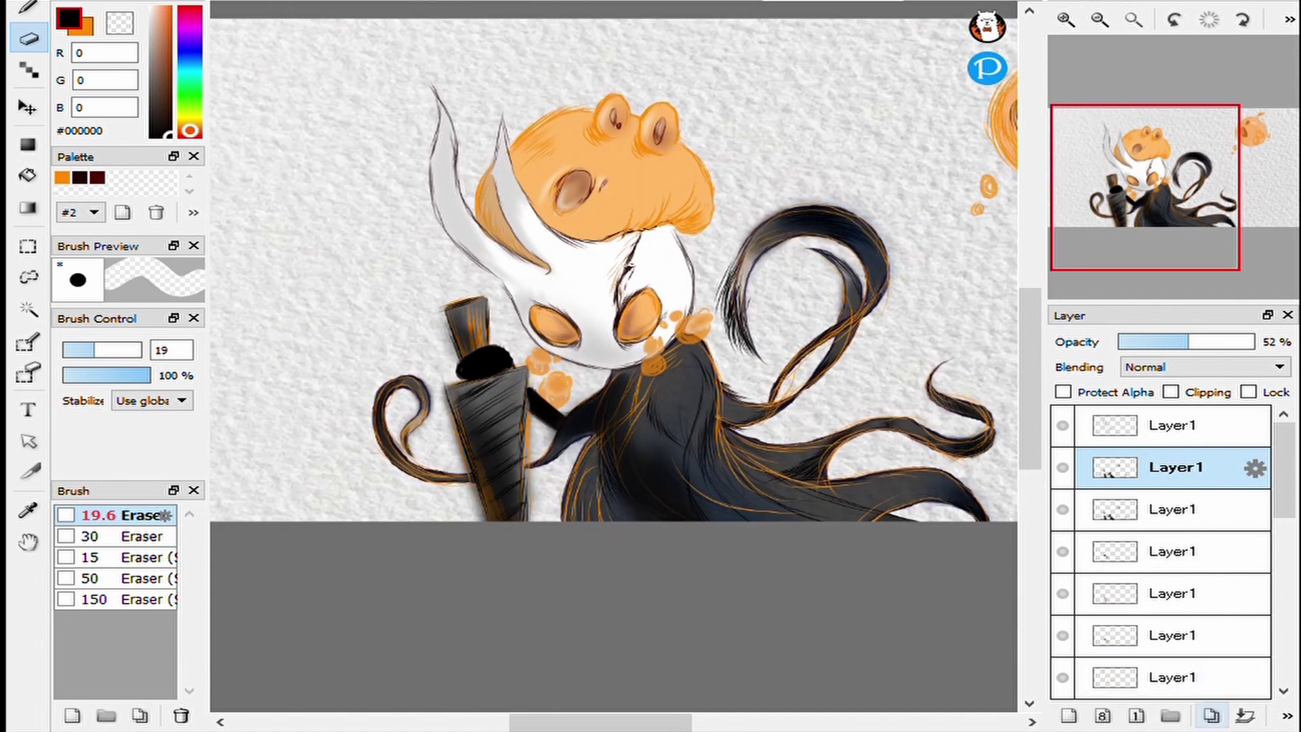
{"action": "key", "text": "ctrl+minus"}
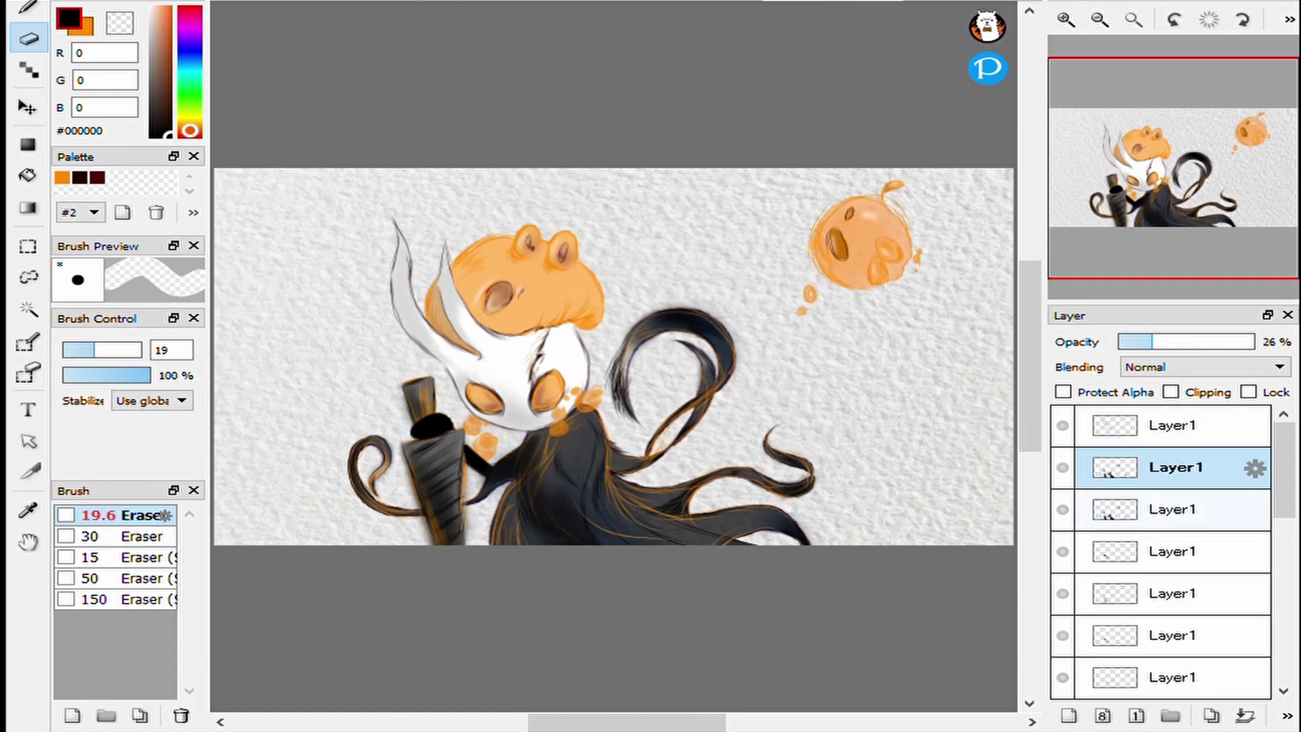
{"action": "left_click", "coordinate": [1176, 509]}
{"action": "key", "text": "ctrl+t"}
{"action": "key", "text": "Escape"}
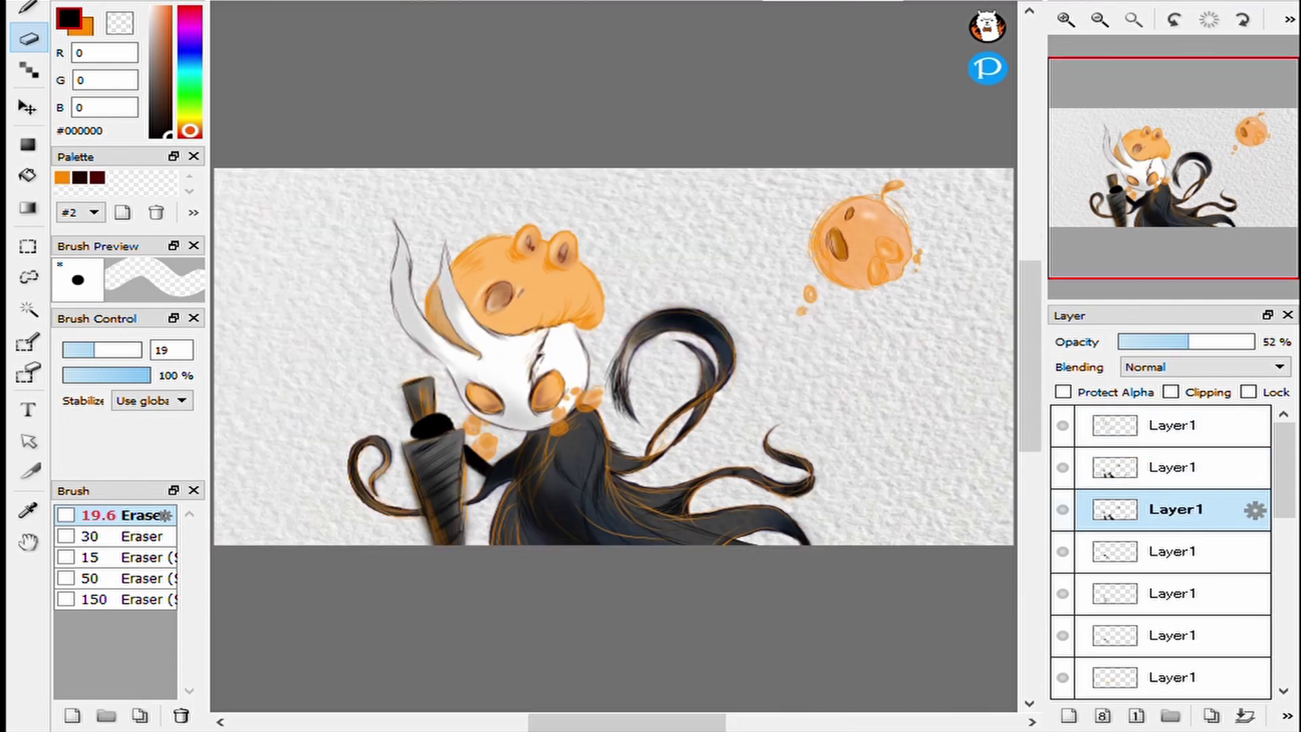
Paint black cast shadows under the two lower tentacles with the size 40 pen on the fourth layer at 53% opacity.
{"action": "scroll", "coordinate": [750, 554], "scroll_direction": "up", "scroll_amount": 2}
{"action": "key", "text": "b"}
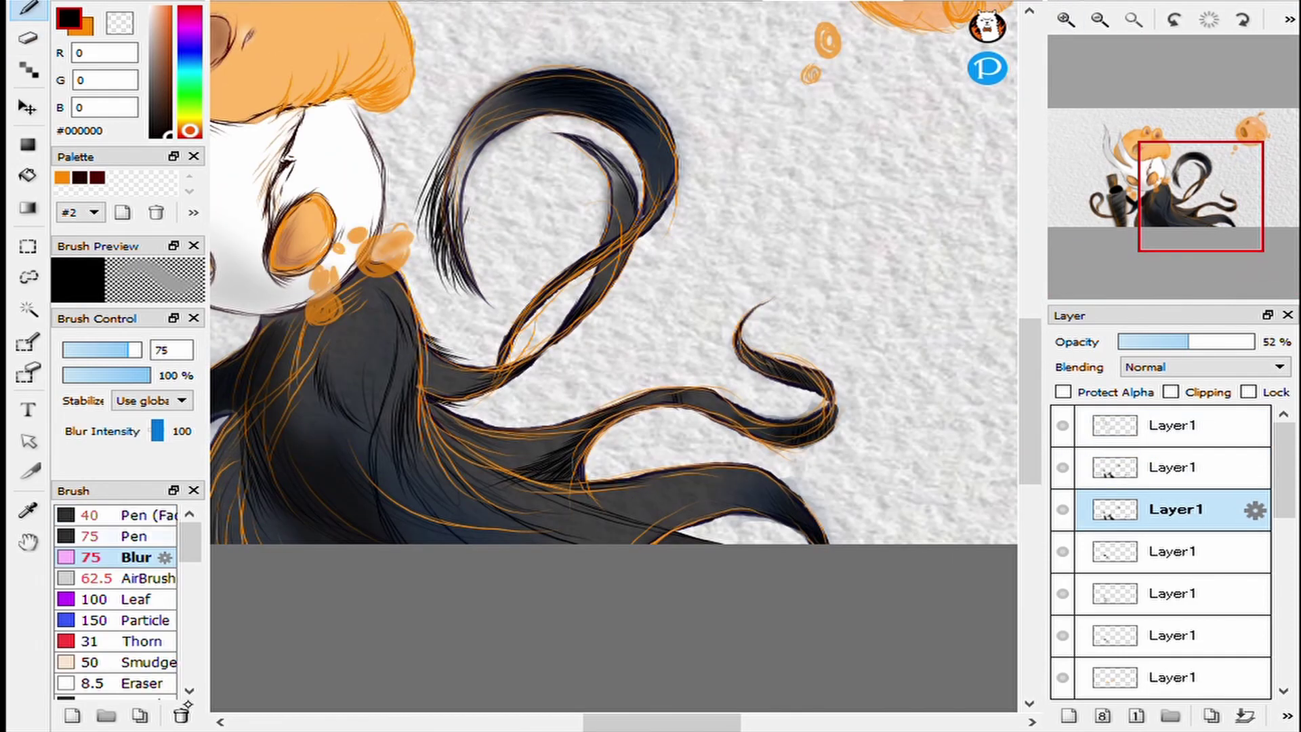
{"action": "left_click_drag", "start_coordinate": [621, 411], "coordinate": [781, 429]}
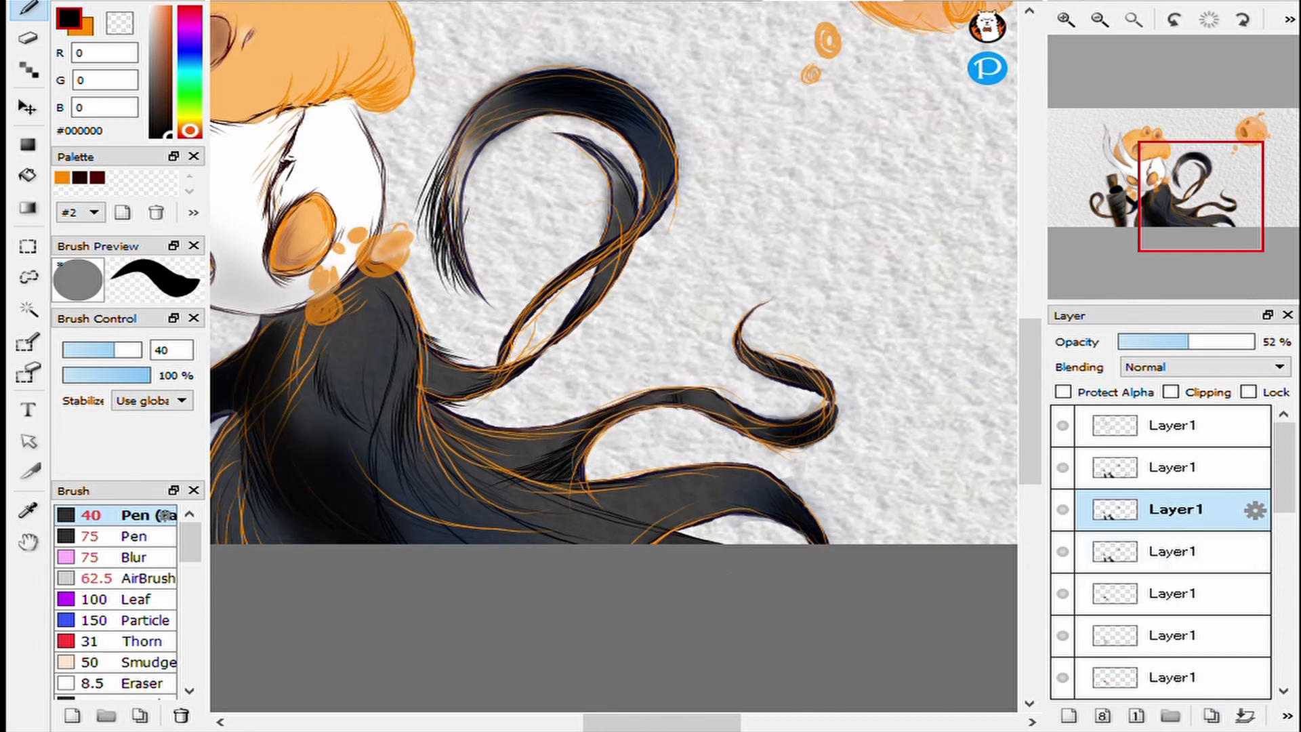
{"action": "left_click", "coordinate": [1176, 551]}
{"action": "left_click", "coordinate": [1191, 342]}
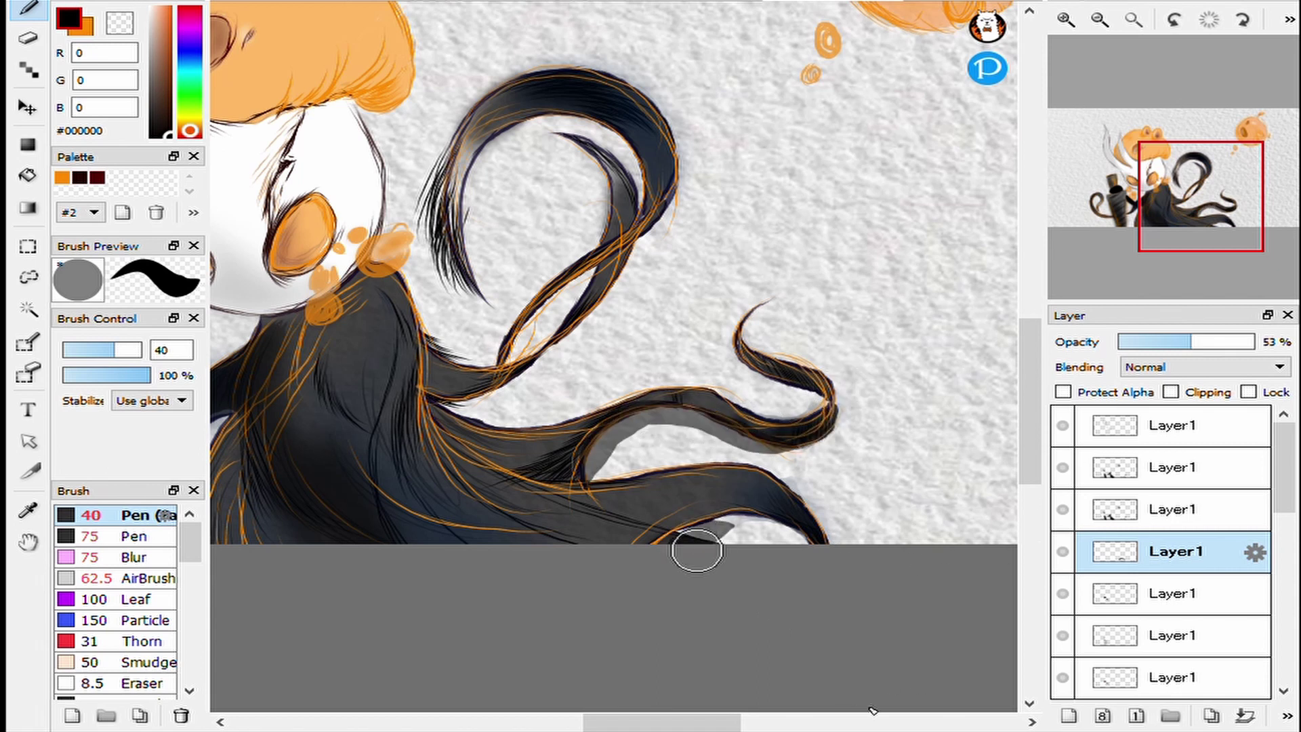
Trim the cast shadow overlapping the lowest tentacle by painting with the transparent colour.
{"action": "scroll", "coordinate": [697, 551], "scroll_direction": "down", "scroll_amount": 3}
{"action": "scroll", "coordinate": [495, 437], "scroll_direction": "up", "scroll_amount": 5}
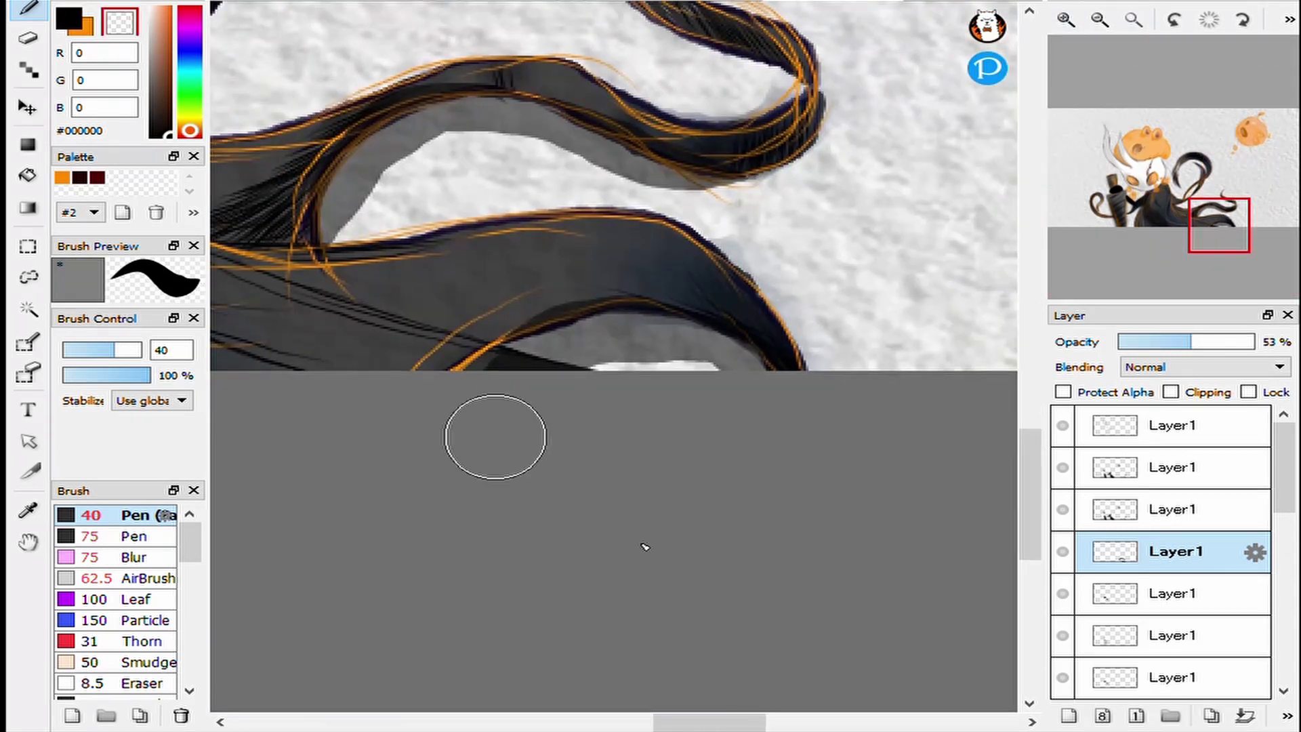
{"action": "left_click_drag", "start_coordinate": [415, 328], "coordinate": [735, 276]}
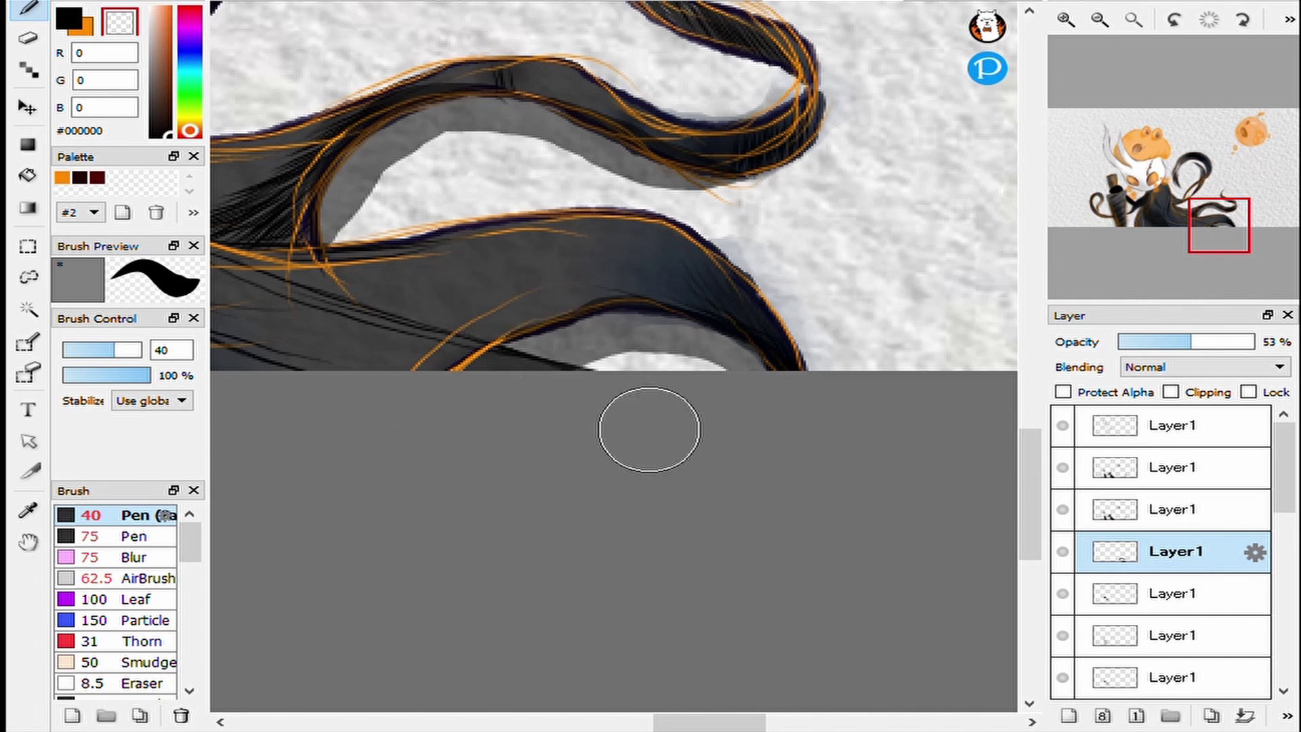
Paint a black cast shadow along the outer stem and inside the loop of the large curled tentacle.
{"action": "scroll", "coordinate": [649, 429], "scroll_direction": "up", "scroll_amount": 3}
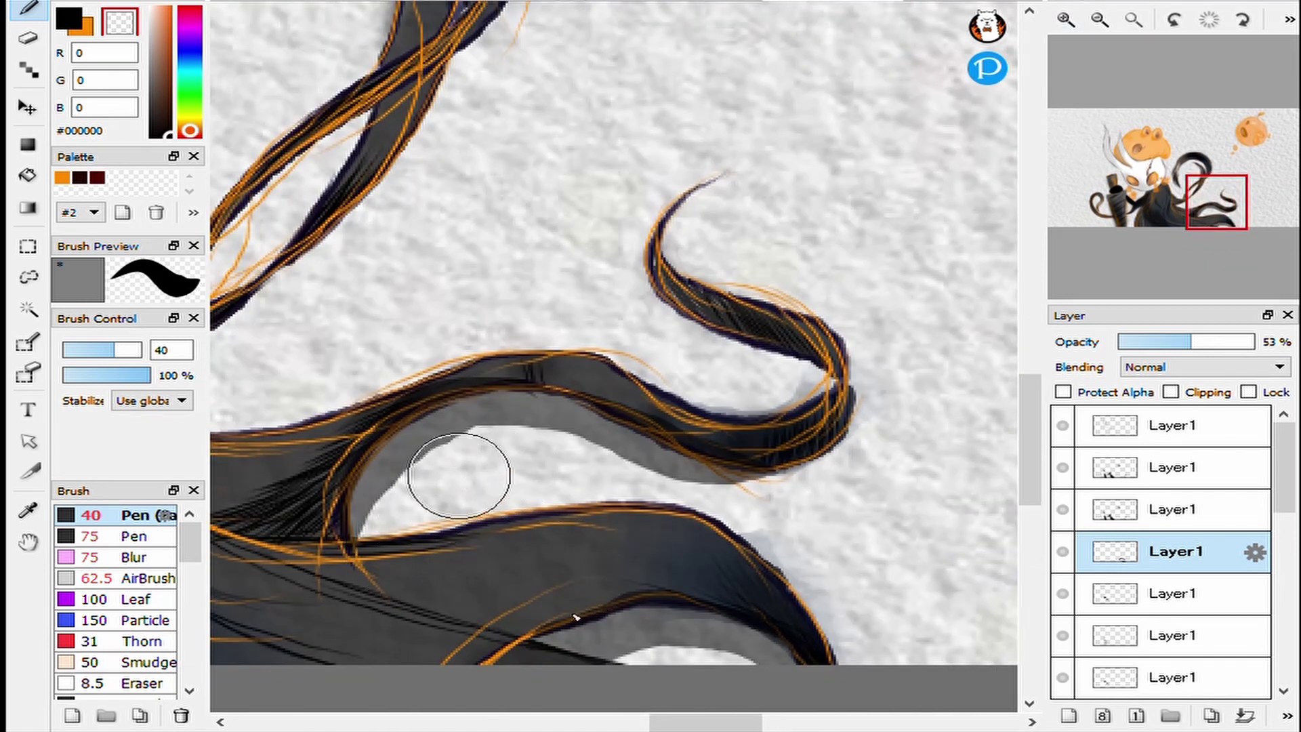
{"action": "left_click_drag", "start_coordinate": [1217, 202], "coordinate": [1195, 187]}
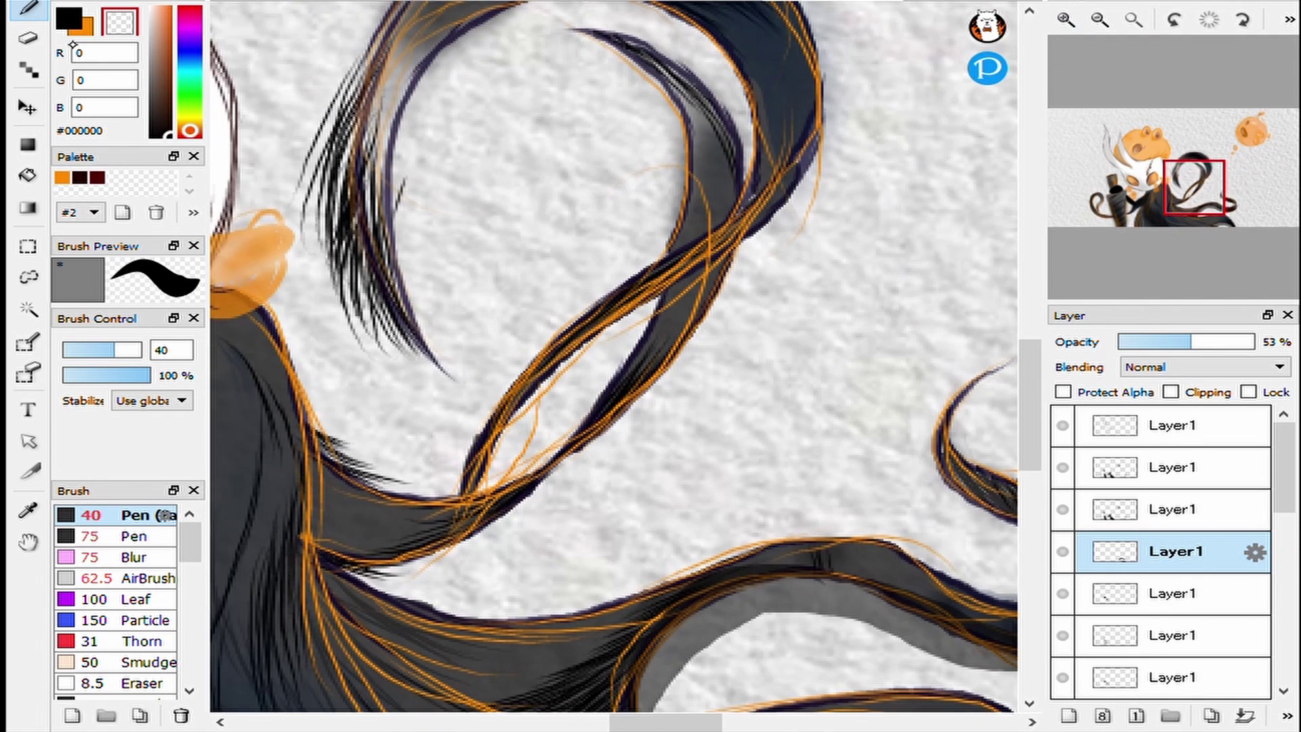
{"action": "mouse_move", "coordinate": [319, 583]}
{"action": "left_mouse_down"}
{"action": "mouse_move", "coordinate": [551, 500]}
{"action": "mouse_move", "coordinate": [740, 183]}
{"action": "left_mouse_up"}
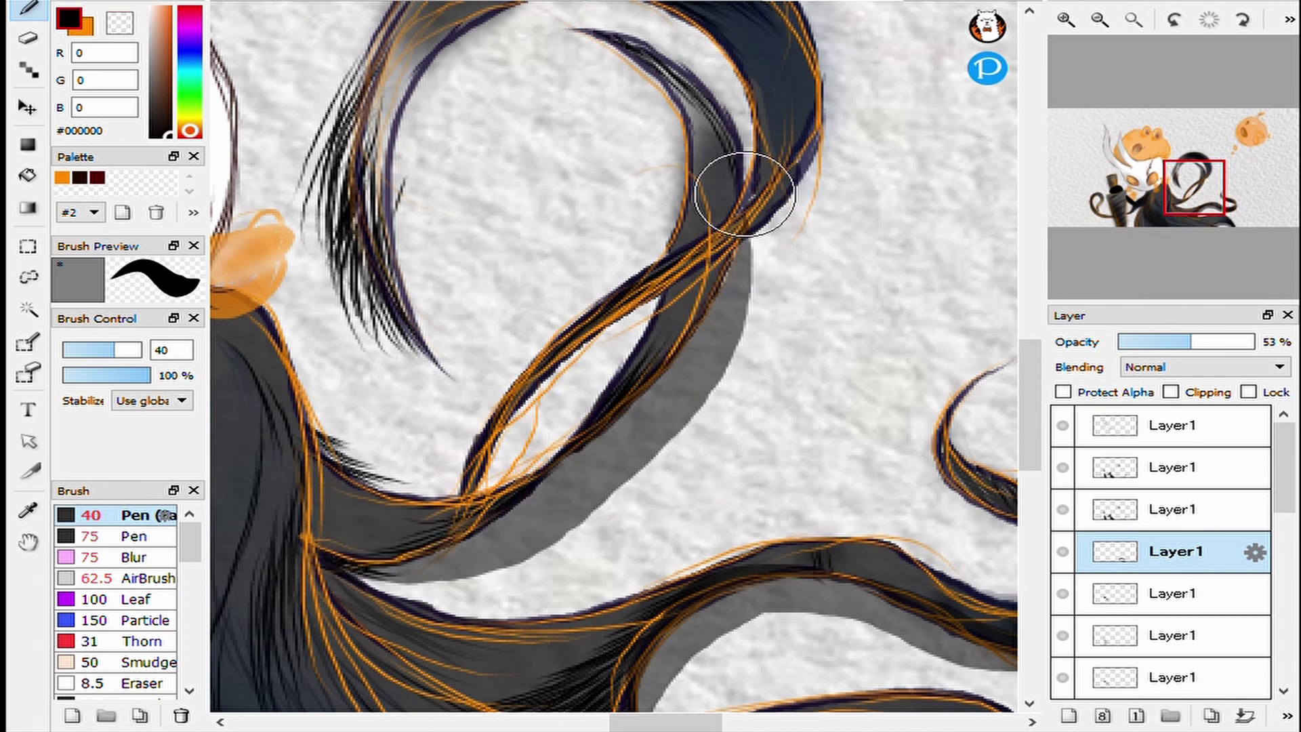
{"action": "scroll", "coordinate": [446, 566], "scroll_direction": "up", "scroll_amount": 2}
{"action": "mouse_move", "coordinate": [446, 566]}
{"action": "left_mouse_down"}
{"action": "mouse_move", "coordinate": [668, 218]}
{"action": "mouse_move", "coordinate": [681, 380]}
{"action": "left_mouse_up"}
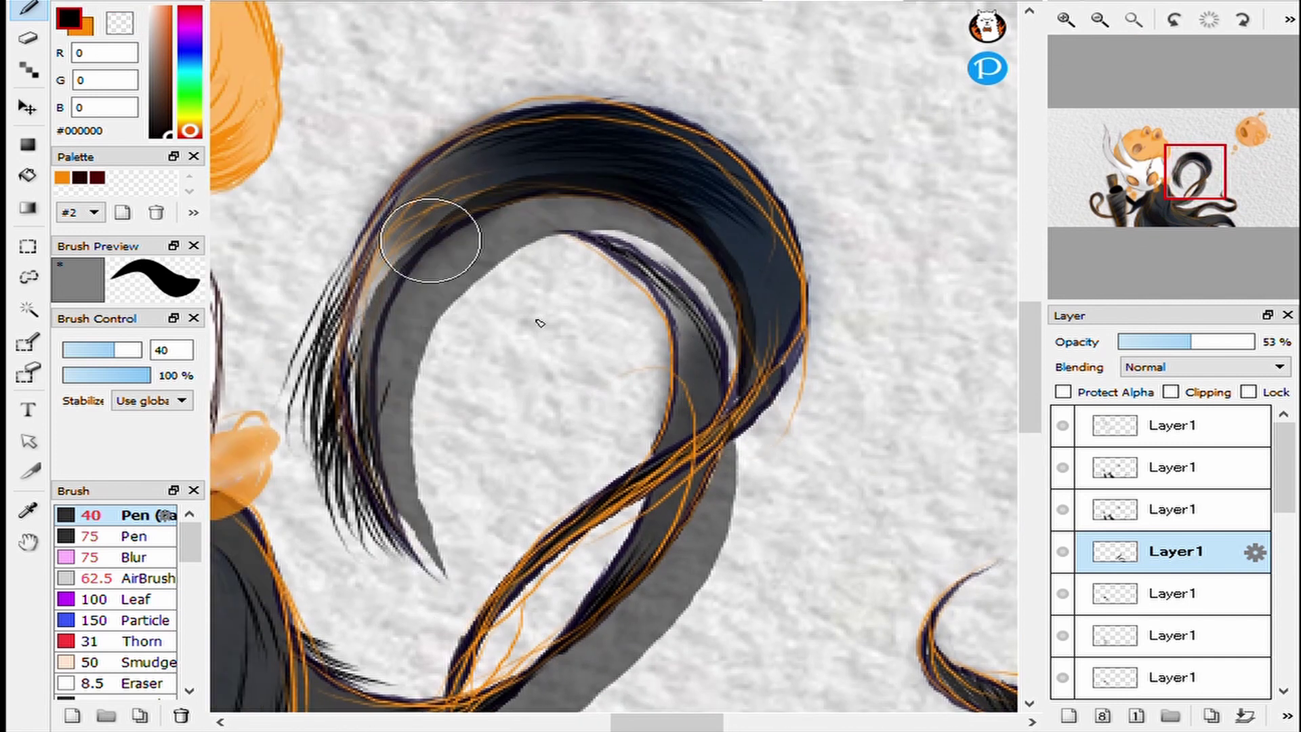
Move the cast shadow layer down to just above the paper texture layer.
{"action": "scroll", "coordinate": [230, 339], "scroll_direction": "down", "scroll_amount": 3}
{"action": "scroll", "coordinate": [676, 341], "scroll_direction": "up", "scroll_amount": 3}
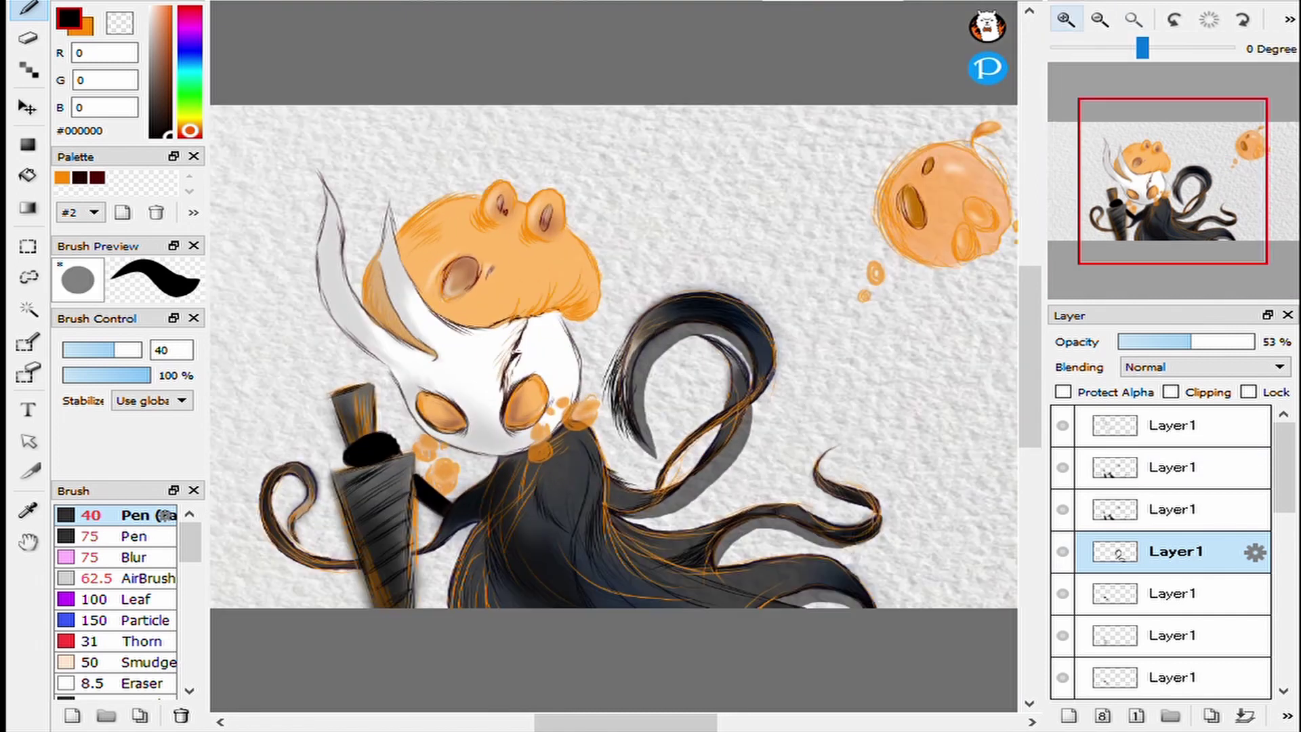
{"action": "mouse_move", "coordinate": [1176, 551]}
{"action": "left_mouse_down"}
{"action": "mouse_move", "coordinate": [1176, 421]}
{"action": "mouse_move", "coordinate": [1176, 657]}
{"action": "left_mouse_up"}
Paint cast shadows behind the white mask, both horns and the orange head with the size 40 pen.
{"action": "left_click_drag", "start_coordinate": [717, 423], "coordinate": [492, 446]}
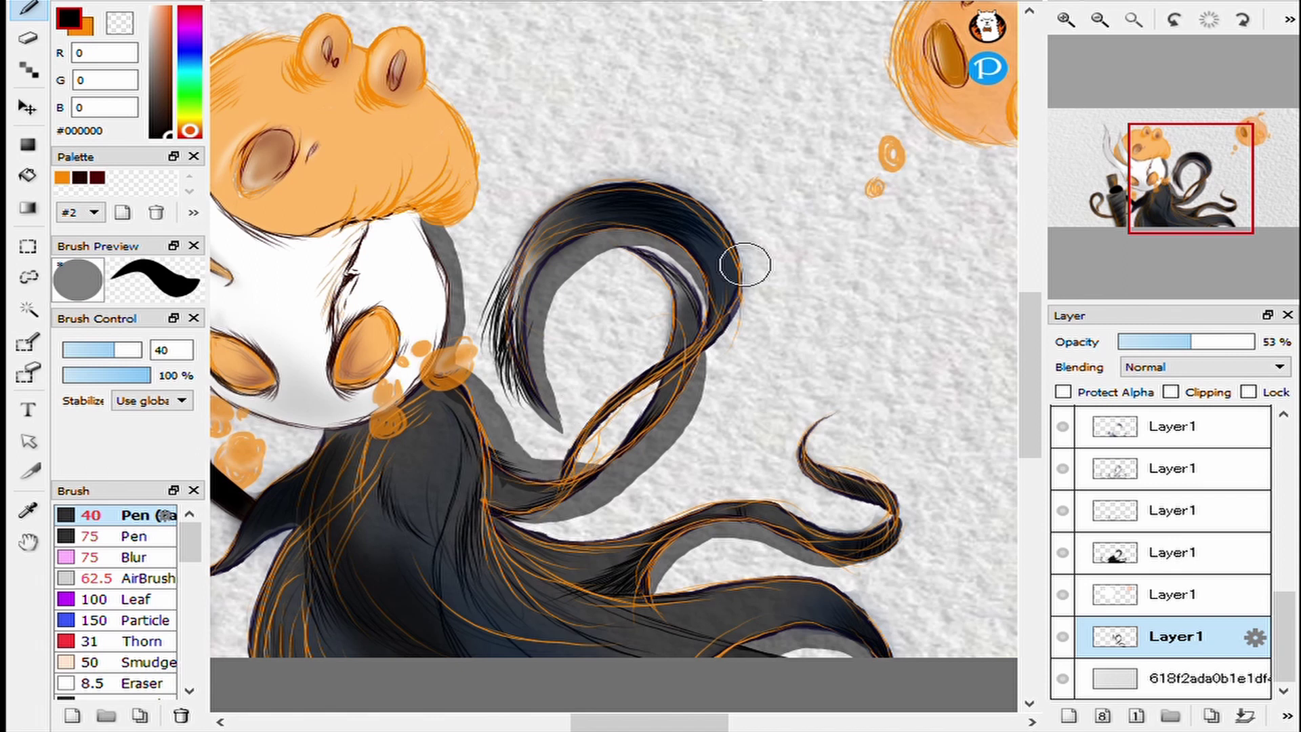
{"action": "scroll", "coordinate": [745, 264], "scroll_direction": "up", "scroll_amount": 5}
{"action": "scroll", "coordinate": [610, 305], "scroll_direction": "left", "scroll_amount": 5}
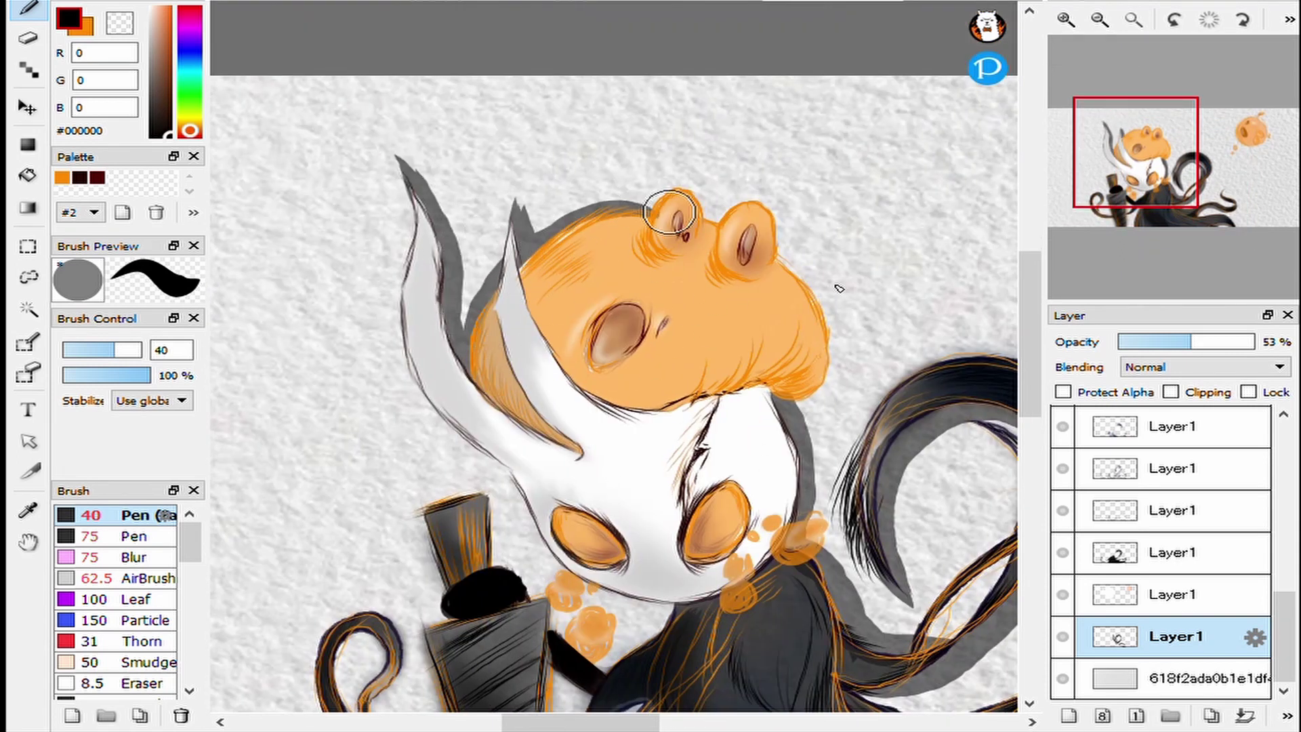
{"action": "scroll", "coordinate": [670, 213], "scroll_direction": "down", "scroll_amount": 1}
{"action": "scroll", "coordinate": [678, 231], "scroll_direction": "right", "scroll_amount": 2}
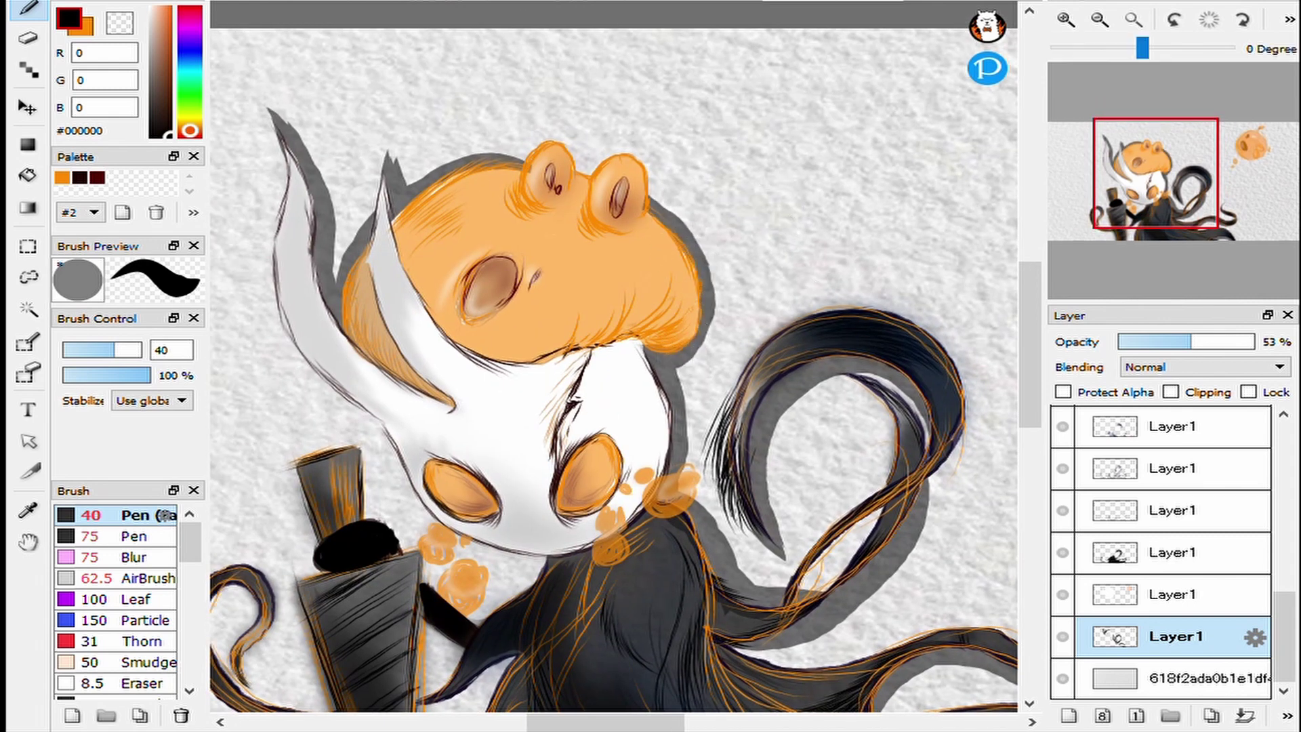
{"action": "scroll", "coordinate": [623, 212], "scroll_direction": "up", "scroll_amount": 1}
{"action": "scroll", "coordinate": [623, 212], "scroll_direction": "left", "scroll_amount": 1}
Blur the cast shadow around the horns, head and tentacles with the size 75 Blur brush.
{"action": "left_click", "coordinate": [1100, 19]}
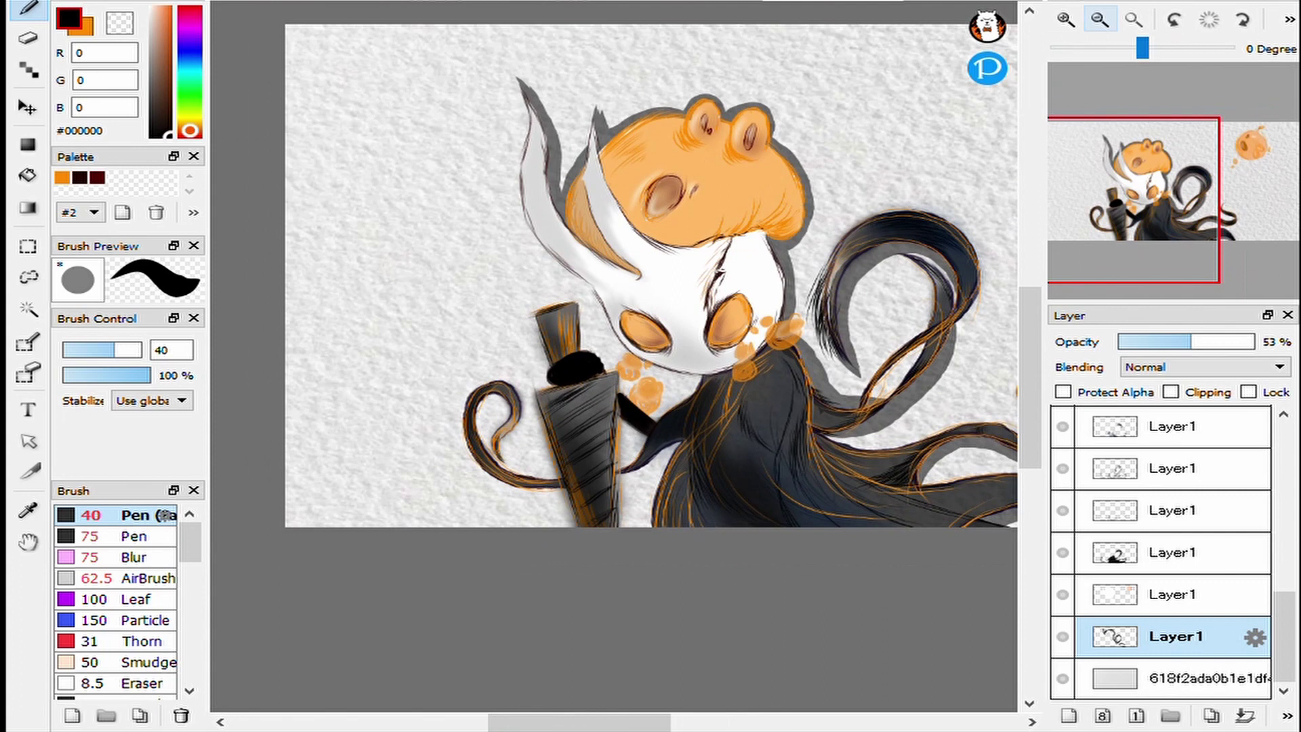
{"action": "left_click", "coordinate": [1100, 19]}
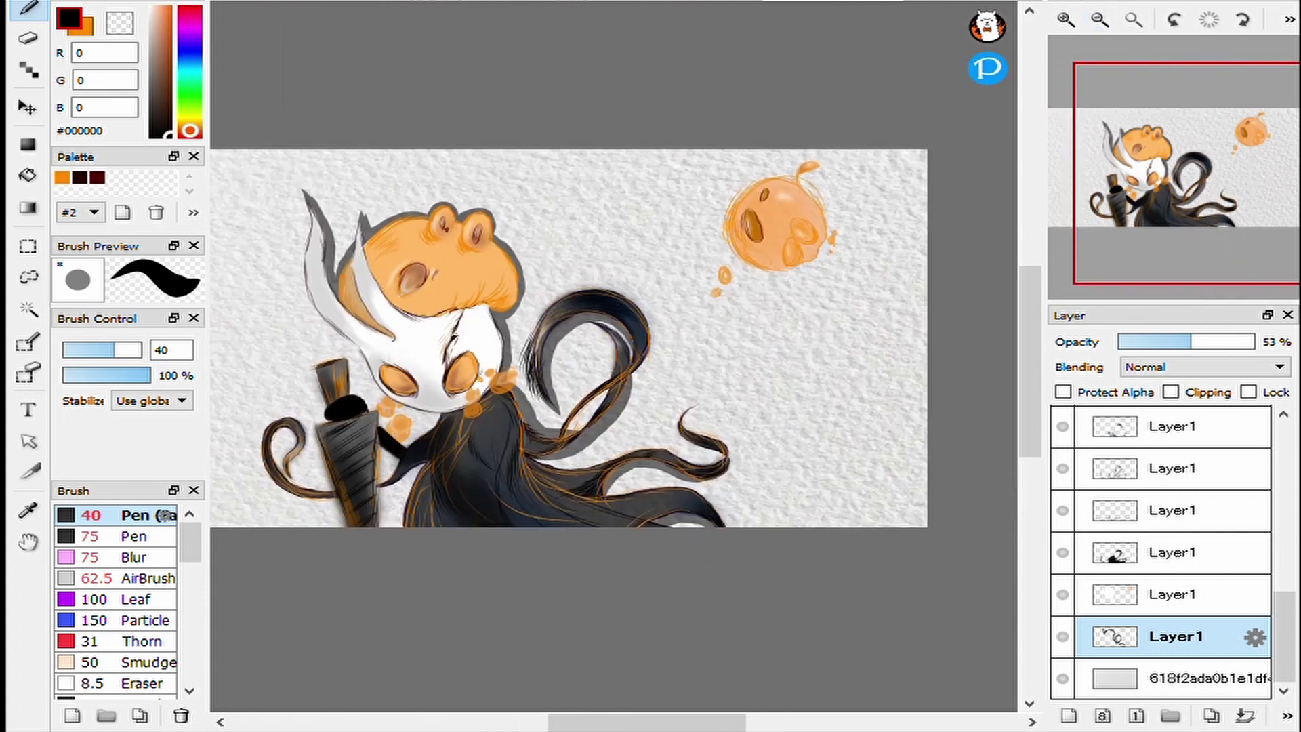
{"action": "key", "text": "ctrl+t"}
{"action": "left_click_drag", "start_coordinate": [947, 190], "coordinate": [865, 271]}
{"action": "left_click", "coordinate": [997, 685]}
{"action": "left_click", "coordinate": [135, 557]}
{"action": "mouse_move", "coordinate": [305, 196]}
{"action": "left_mouse_down"}
{"action": "mouse_move", "coordinate": [406, 224]}
{"action": "mouse_move", "coordinate": [535, 339]}
{"action": "mouse_move", "coordinate": [629, 376]}
{"action": "left_mouse_up"}
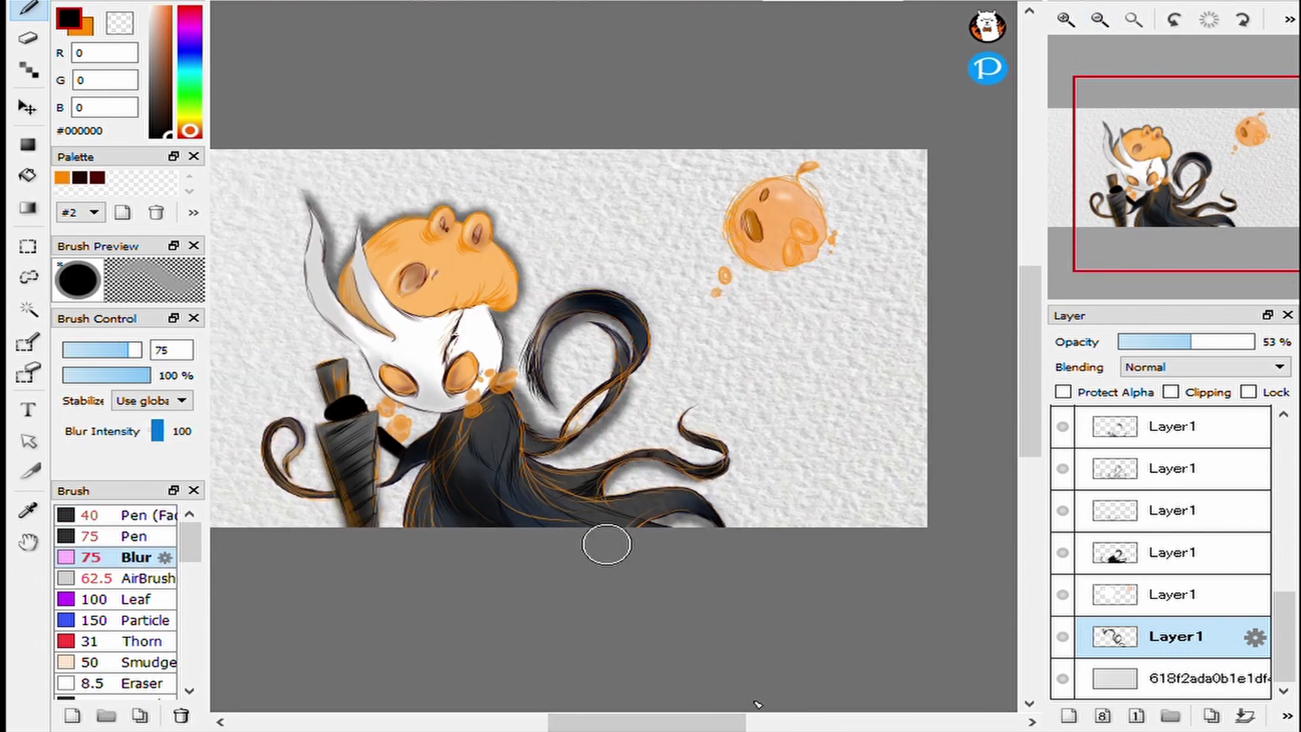
Lower the cast shadow layer's opacity to 36% and diffuse the shadow around the head with the size 137 Blur brush.
{"action": "left_click_drag", "start_coordinate": [1190, 342], "coordinate": [1167, 342]}
{"action": "left_click", "coordinate": [1066, 19]}
{"action": "left_click", "coordinate": [133, 349]}
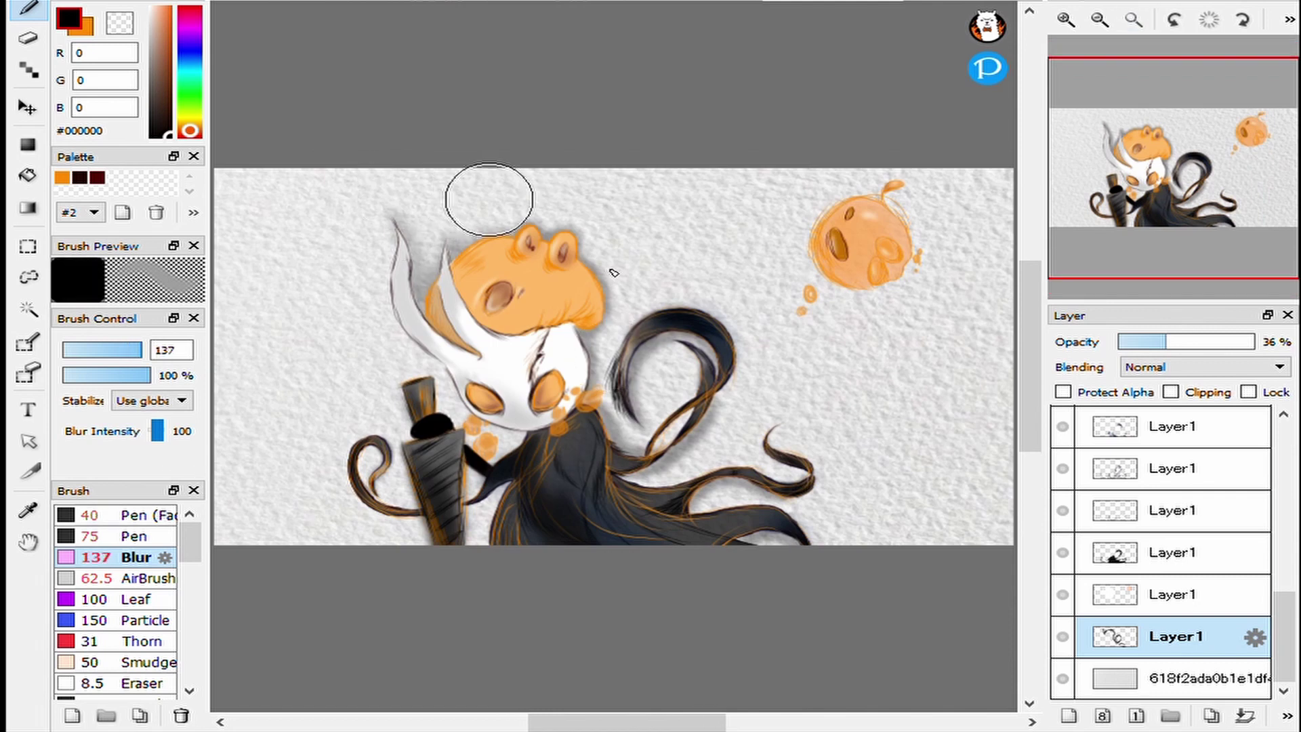
Airbrush black shadow around the large tentacle and cloak at size 62 and 19% opacity, and soften it with the Blur brush.
{"action": "left_click", "coordinate": [135, 578]}
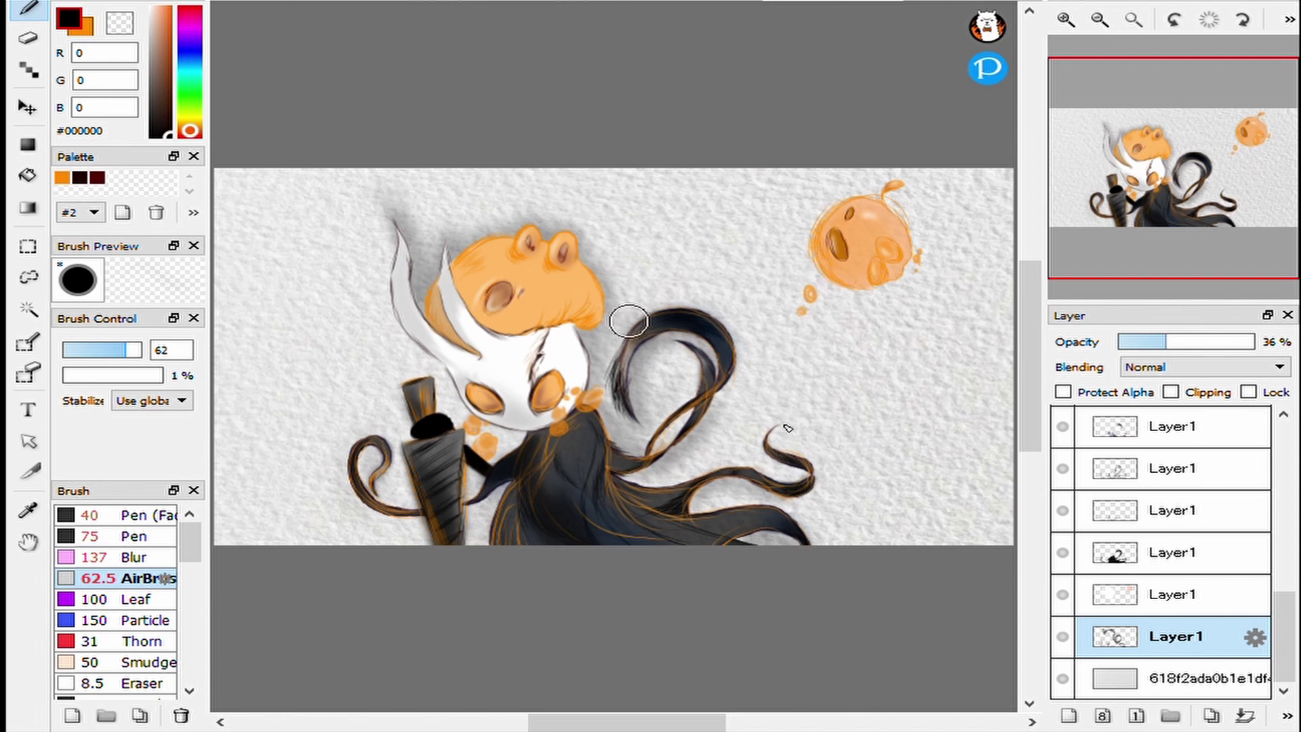
{"action": "mouse_move", "coordinate": [740, 342]}
{"action": "left_mouse_down"}
{"action": "mouse_move", "coordinate": [632, 319]}
{"action": "mouse_move", "coordinate": [742, 337]}
{"action": "mouse_move", "coordinate": [715, 472]}
{"action": "left_mouse_up"}
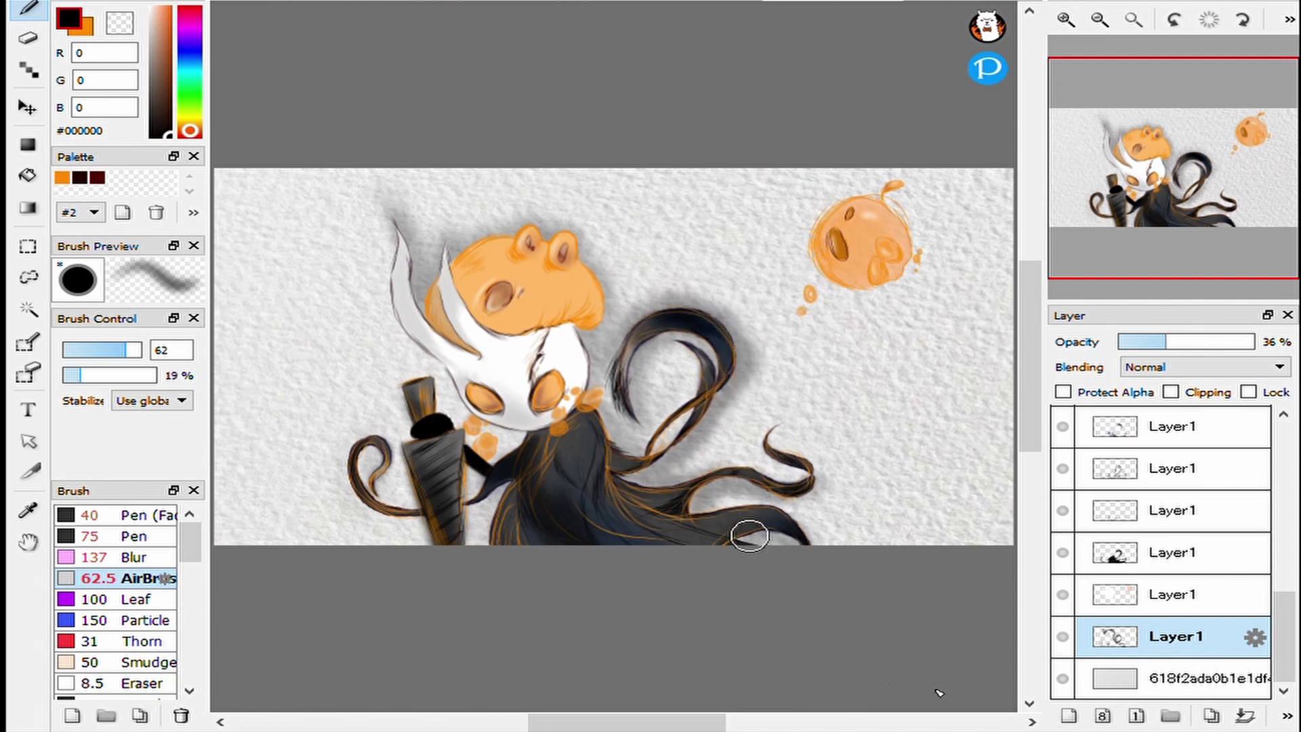
{"action": "left_click", "coordinate": [136, 557]}
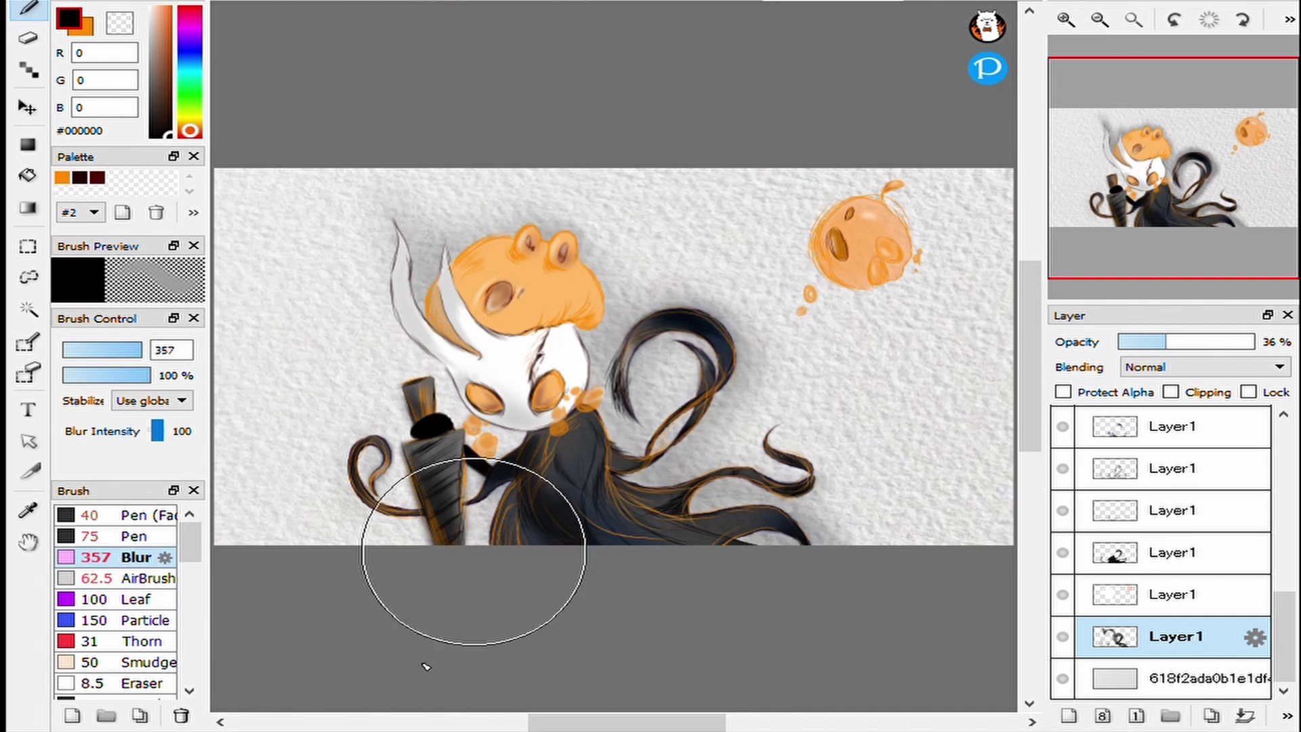
{"action": "key", "text": "bracketleft"}
{"action": "key", "text": "bracketleft"}
{"action": "key", "text": "bracketleft"}
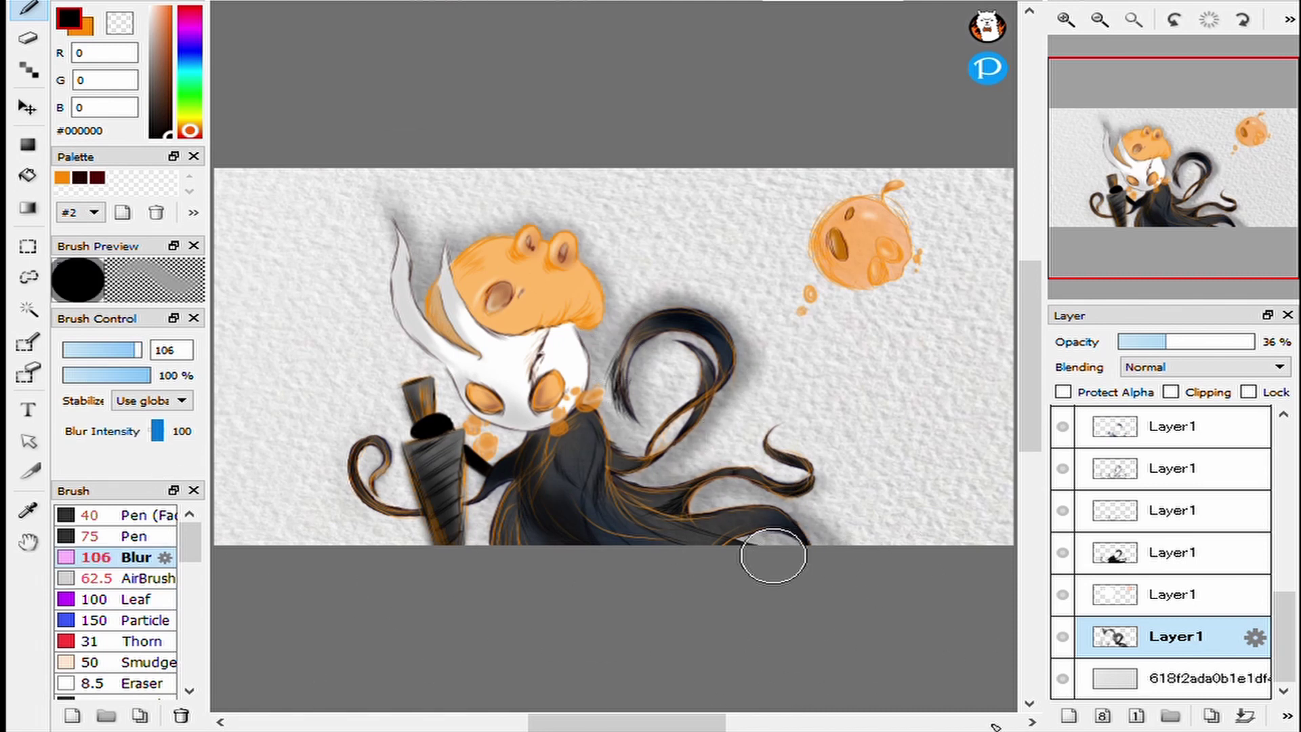
Airbrush black shadow around the floating orange creature at size 62 and 19% opacity, and soften it with the size 171 Blur brush.
{"action": "scroll", "coordinate": [830, 217], "scroll_direction": "up", "scroll_amount": 5}
{"action": "left_click", "coordinate": [146, 578]}
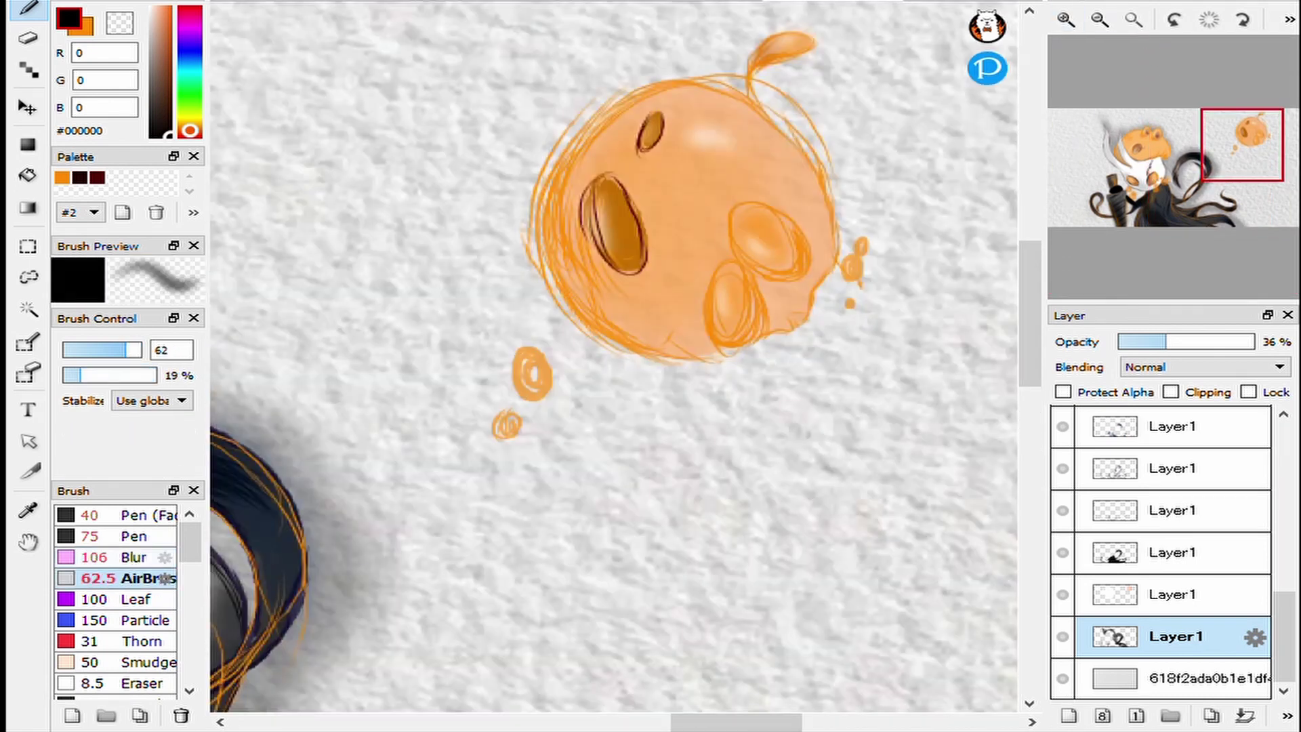
{"action": "mouse_move", "coordinate": [780, 325]}
{"action": "left_mouse_down"}
{"action": "mouse_move", "coordinate": [750, 96]}
{"action": "mouse_move", "coordinate": [874, 232]}
{"action": "left_mouse_up"}
{"action": "scroll", "coordinate": [552, 378], "scroll_direction": "down", "scroll_amount": 5}
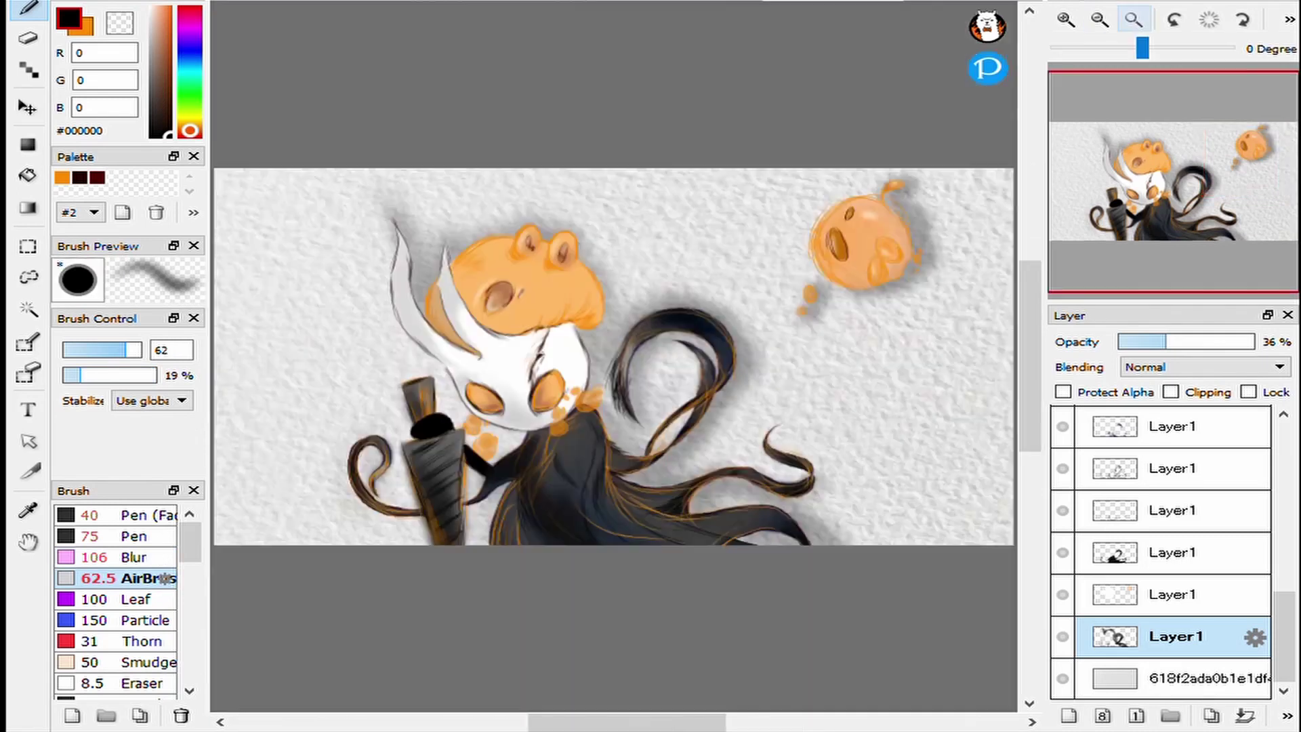
{"action": "scroll", "coordinate": [746, 380], "scroll_direction": "up", "scroll_amount": 2}
{"action": "left_click", "coordinate": [136, 557]}
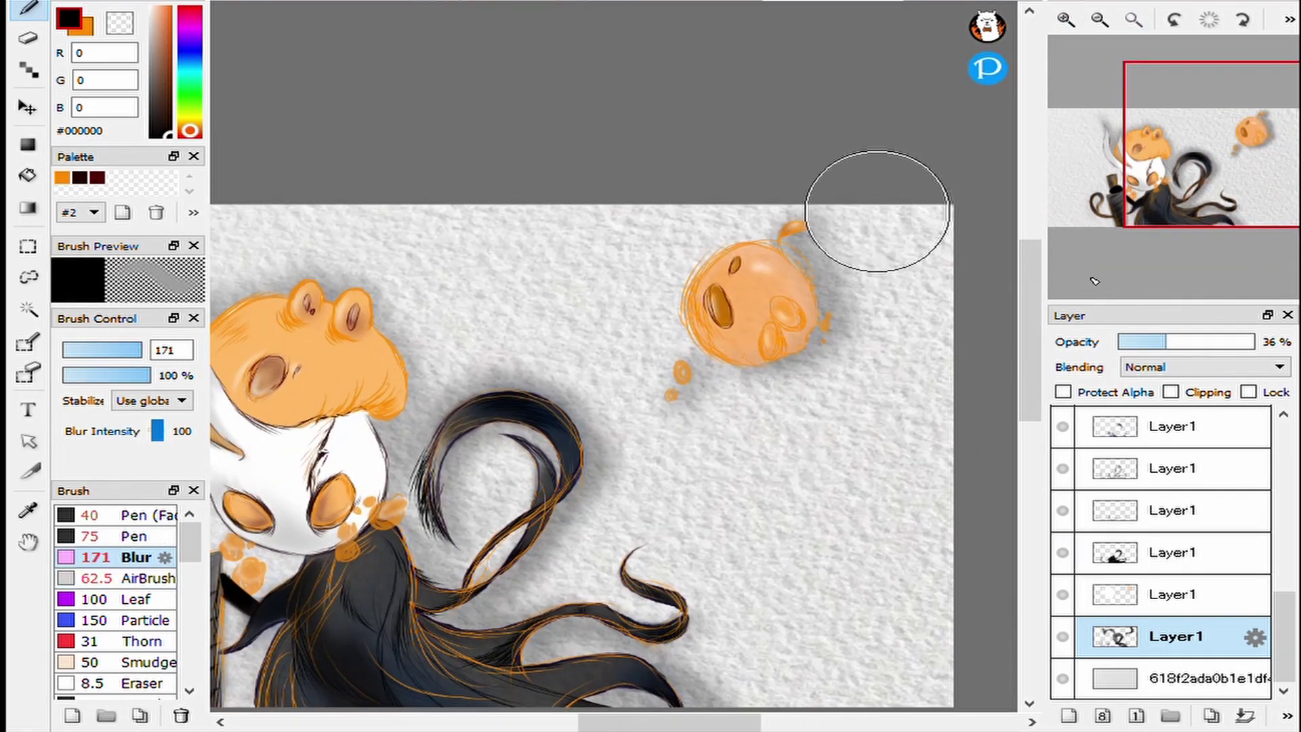
Duplicate the cast shadow layer and set the copy's opacity to 20%.
{"action": "scroll", "coordinate": [877, 218], "scroll_direction": "up", "scroll_amount": 2}
{"action": "left_click", "coordinate": [1211, 716]}
{"action": "scroll", "coordinate": [614, 285], "scroll_direction": "down", "scroll_amount": 2}
{"action": "left_click", "coordinate": [1145, 342]}
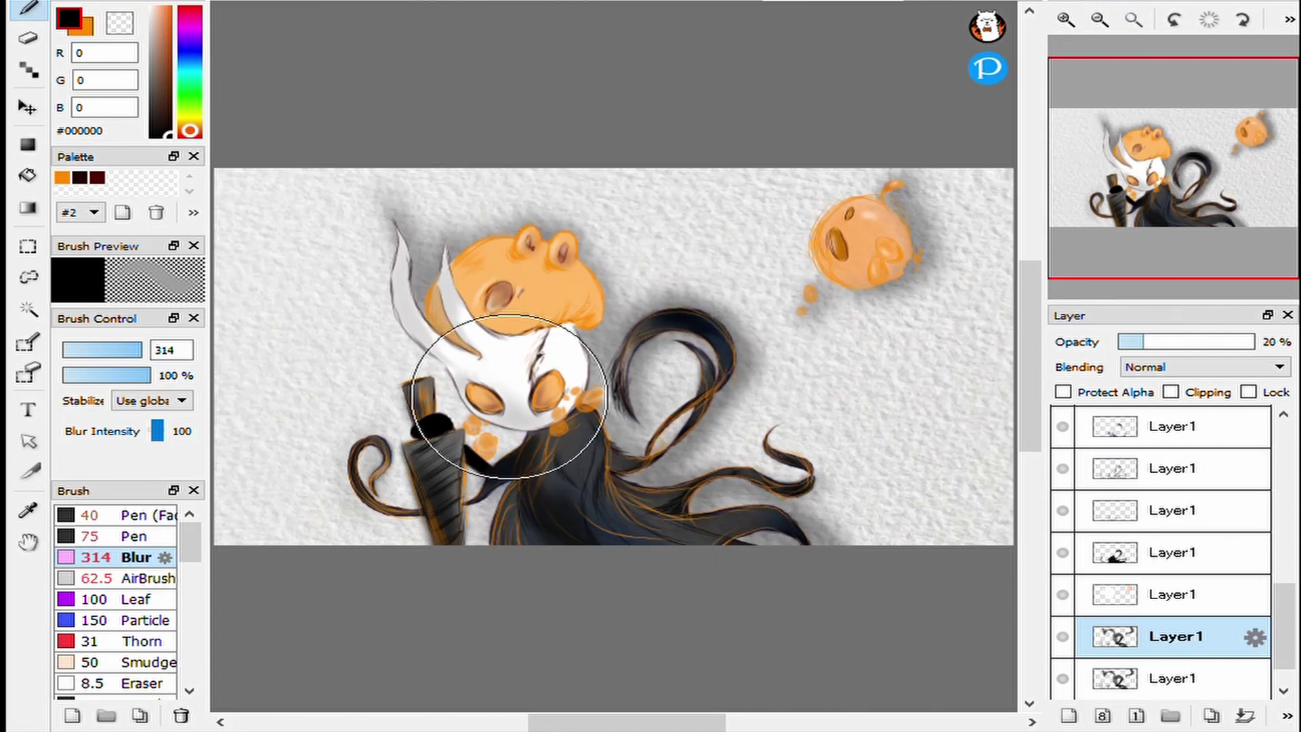
Airbrush wide black shadow around the character at size 131 and 19% opacity, and diffuse it with the size 314 Blur brush.
{"action": "left_click", "coordinate": [142, 578]}
{"action": "key", "text": "bracketright"}
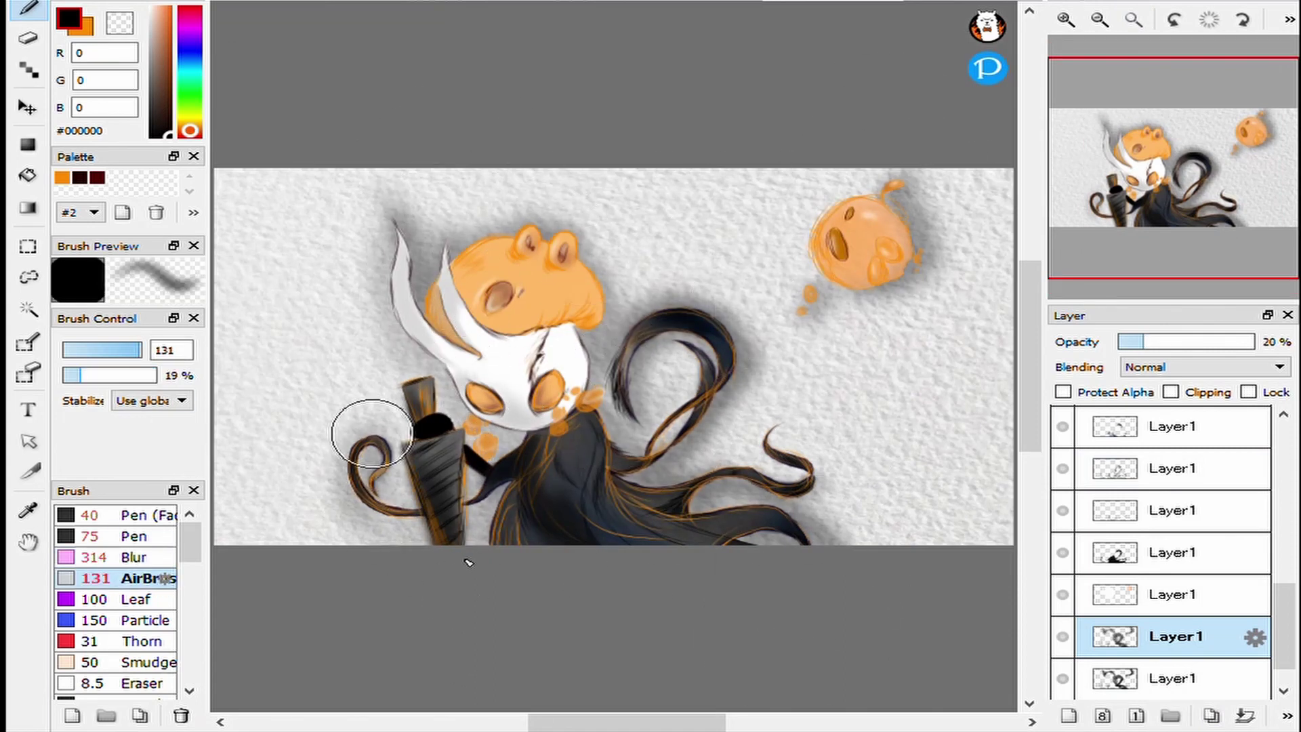
{"action": "mouse_move", "coordinate": [610, 352]}
{"action": "left_mouse_down"}
{"action": "mouse_move", "coordinate": [684, 324]}
{"action": "mouse_move", "coordinate": [538, 354]}
{"action": "left_mouse_up"}
{"action": "left_click", "coordinate": [135, 557]}
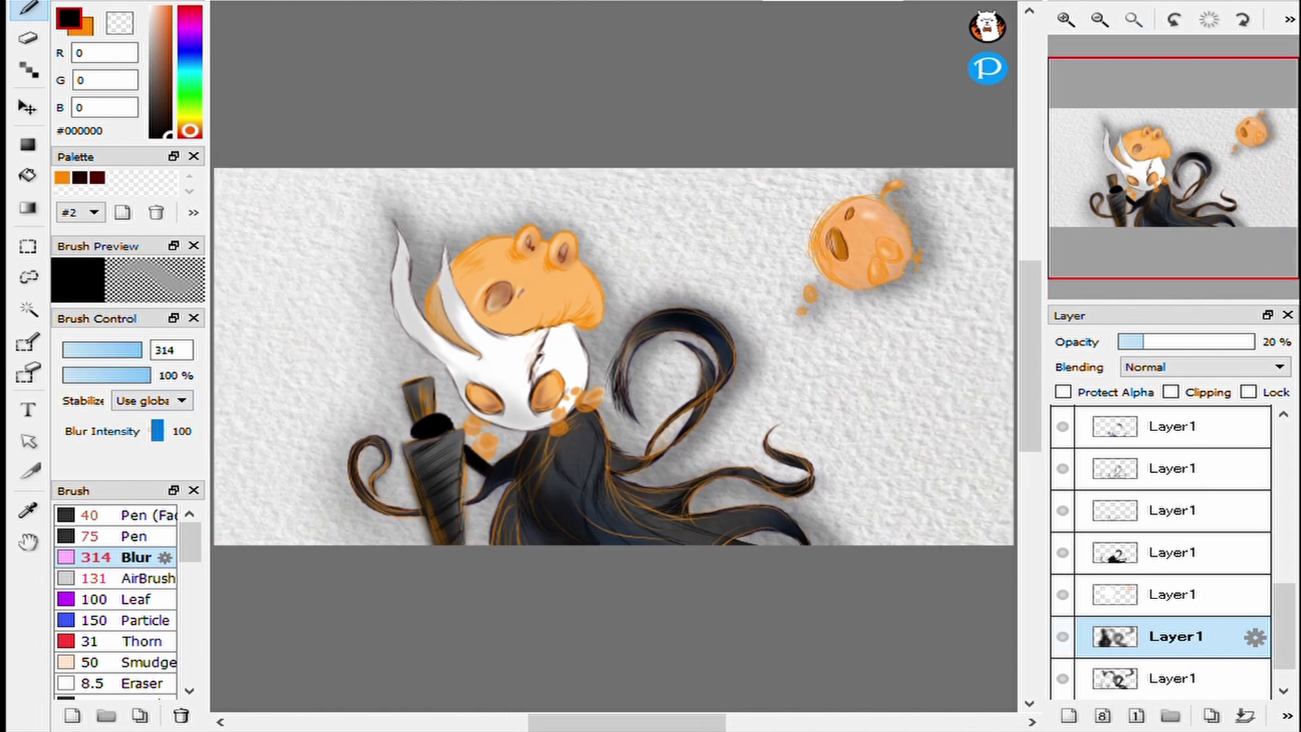
Merge the cast shadow layers into a single layer directly above the paper texture.
{"action": "left_click", "coordinate": [1176, 594]}
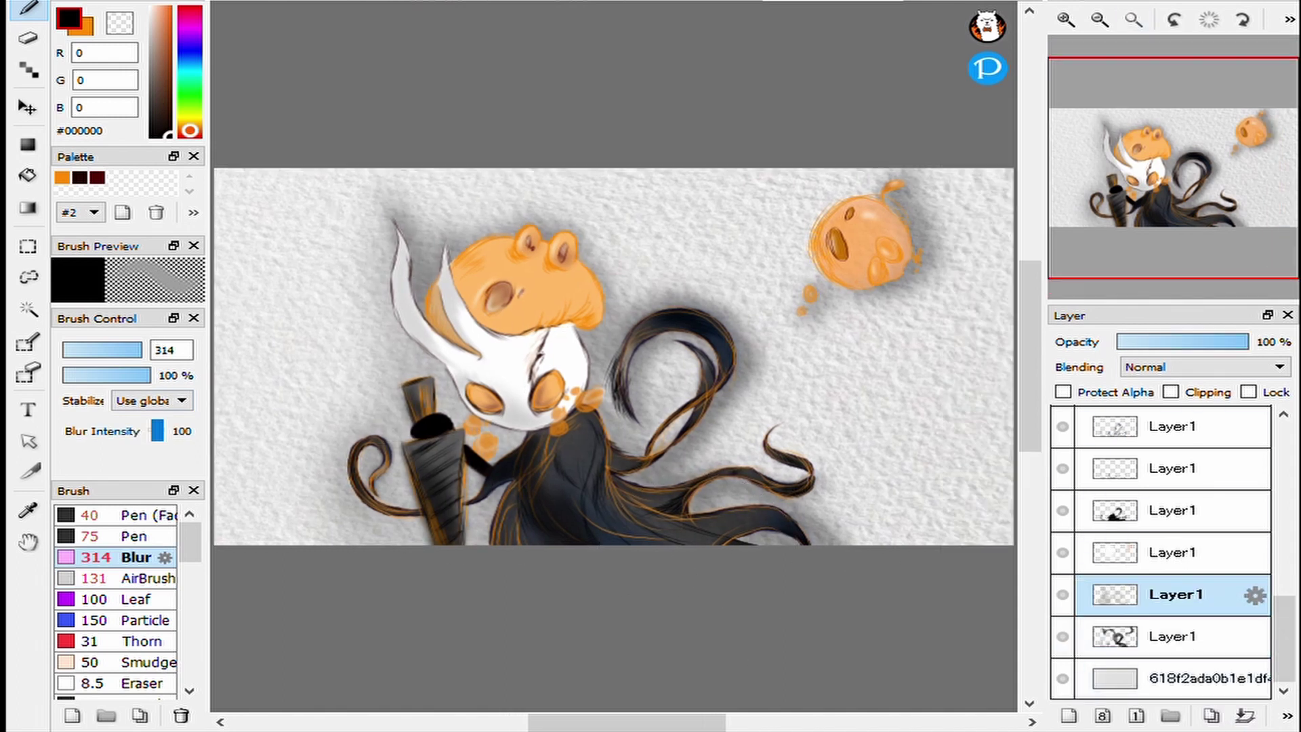
{"action": "left_click", "coordinate": [1176, 636]}
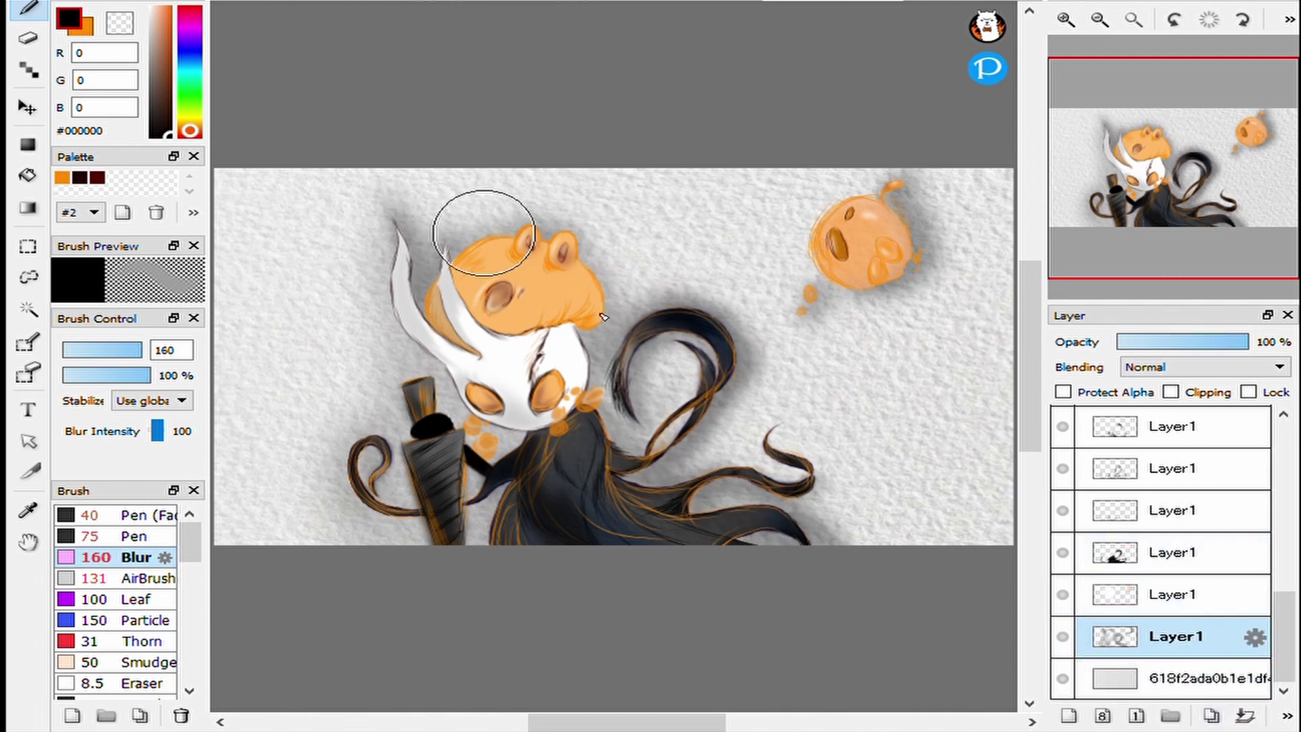
On a new top layer, paint solid #FF8C00 glow shapes over the mask's drips, cloak, tentacles and blade with the size 40 pen.
{"action": "left_click_drag", "start_coordinate": [944, 311], "coordinate": [1194, 269]}
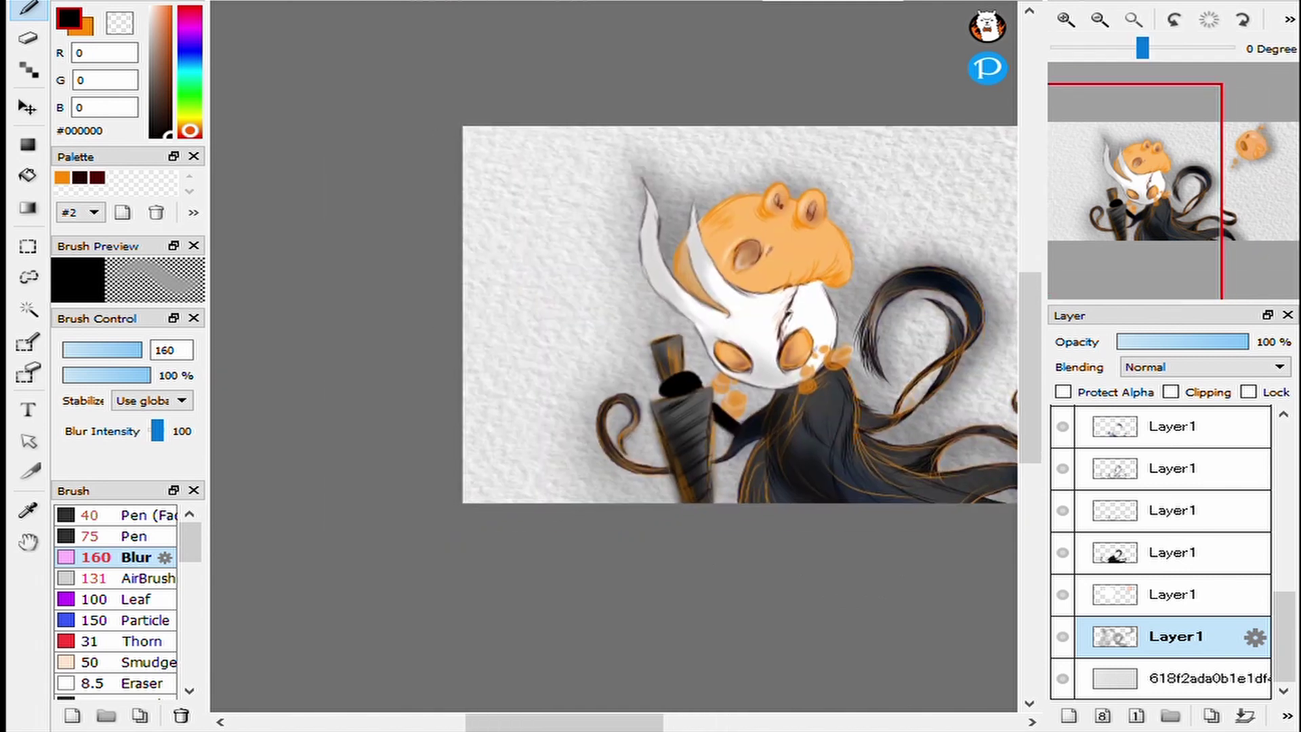
{"action": "scroll", "coordinate": [613, 356], "scroll_direction": "up", "scroll_amount": 6}
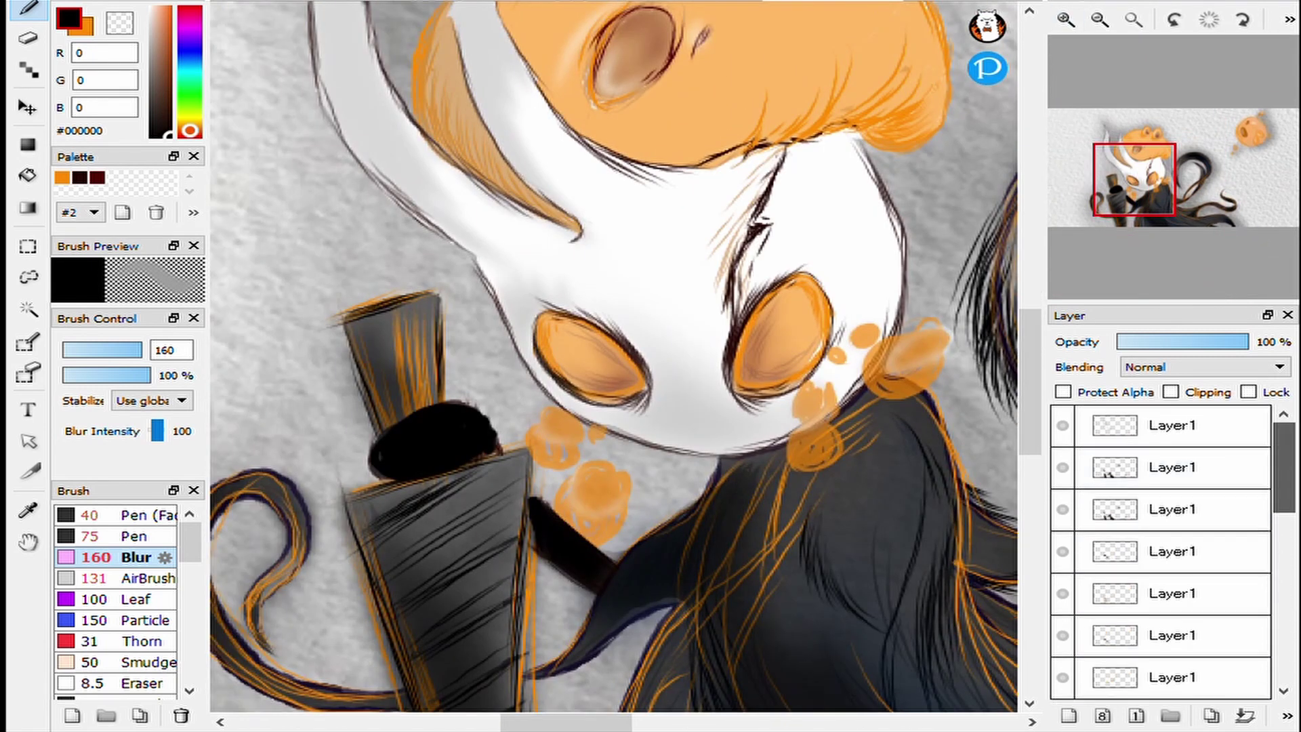
{"action": "key", "text": "ctrl+shift+n"}
{"action": "key", "text": "x"}
{"action": "left_click", "coordinate": [122, 515]}
{"action": "mouse_move", "coordinate": [568, 392]}
{"action": "left_mouse_down"}
{"action": "mouse_move", "coordinate": [625, 422]}
{"action": "mouse_move", "coordinate": [597, 448]}
{"action": "left_mouse_up"}
{"action": "mouse_move", "coordinate": [718, 379]}
{"action": "left_mouse_down"}
{"action": "mouse_move", "coordinate": [741, 384]}
{"action": "mouse_move", "coordinate": [778, 465]}
{"action": "mouse_move", "coordinate": [615, 311]}
{"action": "left_mouse_up"}
{"action": "scroll", "coordinate": [878, 376], "scroll_direction": "down", "scroll_amount": 5}
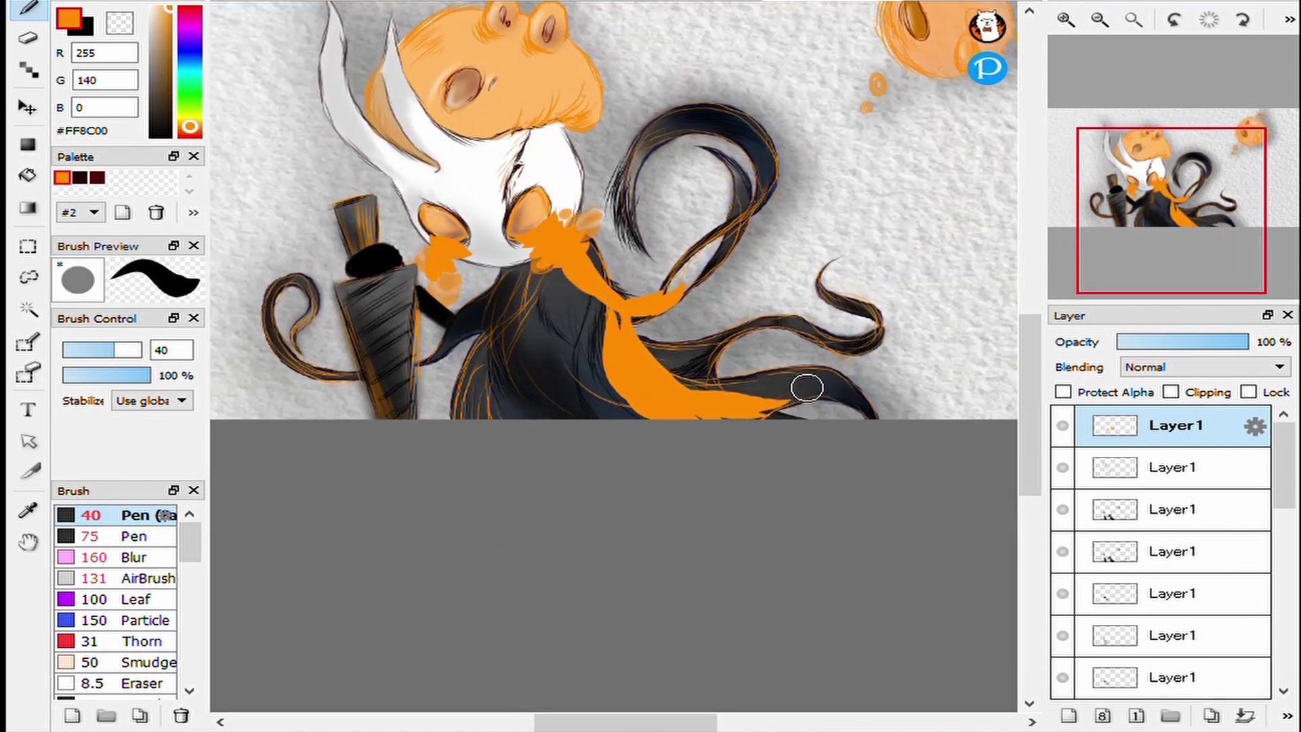
{"action": "left_click_drag", "start_coordinate": [618, 498], "coordinate": [824, 556]}
{"action": "left_click_drag", "start_coordinate": [573, 261], "coordinate": [622, 474]}
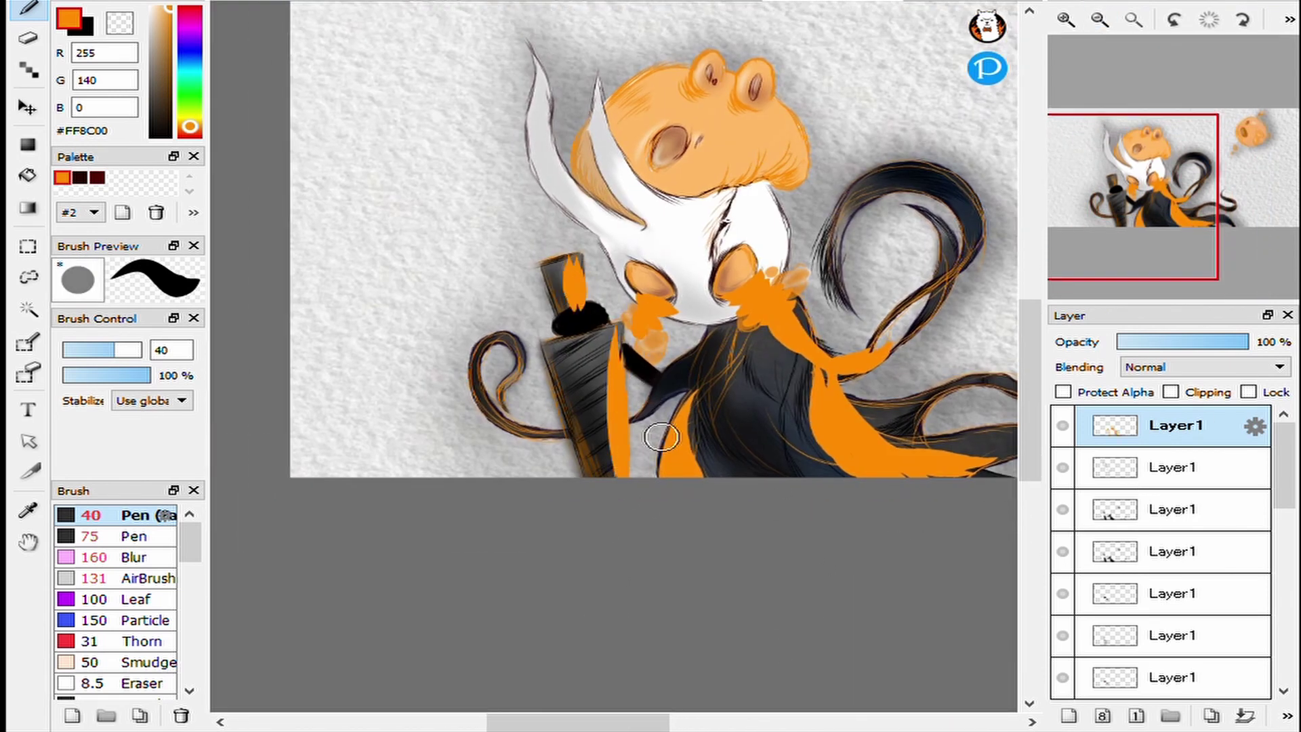
Lower the orange glow layer's opacity to 52% and diffuse its shapes with the Blur brush up to size 357.
{"action": "left_click", "coordinate": [1186, 342]}
{"action": "left_click", "coordinate": [134, 557]}
{"action": "left_click_drag", "start_coordinate": [504, 335], "coordinate": [389, 390]}
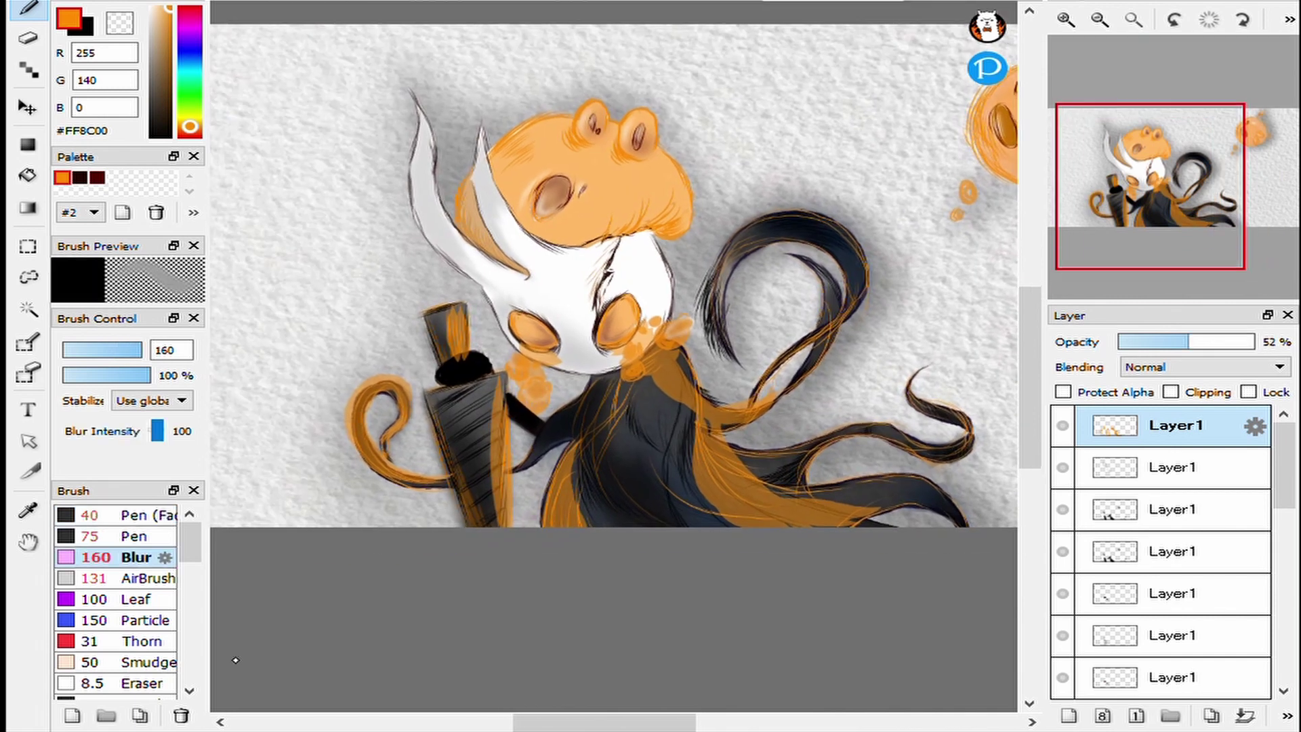
{"action": "mouse_move", "coordinate": [613, 407]}
{"action": "left_mouse_down"}
{"action": "mouse_move", "coordinate": [654, 377]}
{"action": "mouse_move", "coordinate": [624, 391]}
{"action": "mouse_move", "coordinate": [775, 432]}
{"action": "left_mouse_up"}
{"action": "scroll", "coordinate": [780, 474], "scroll_direction": "up", "scroll_amount": 3}
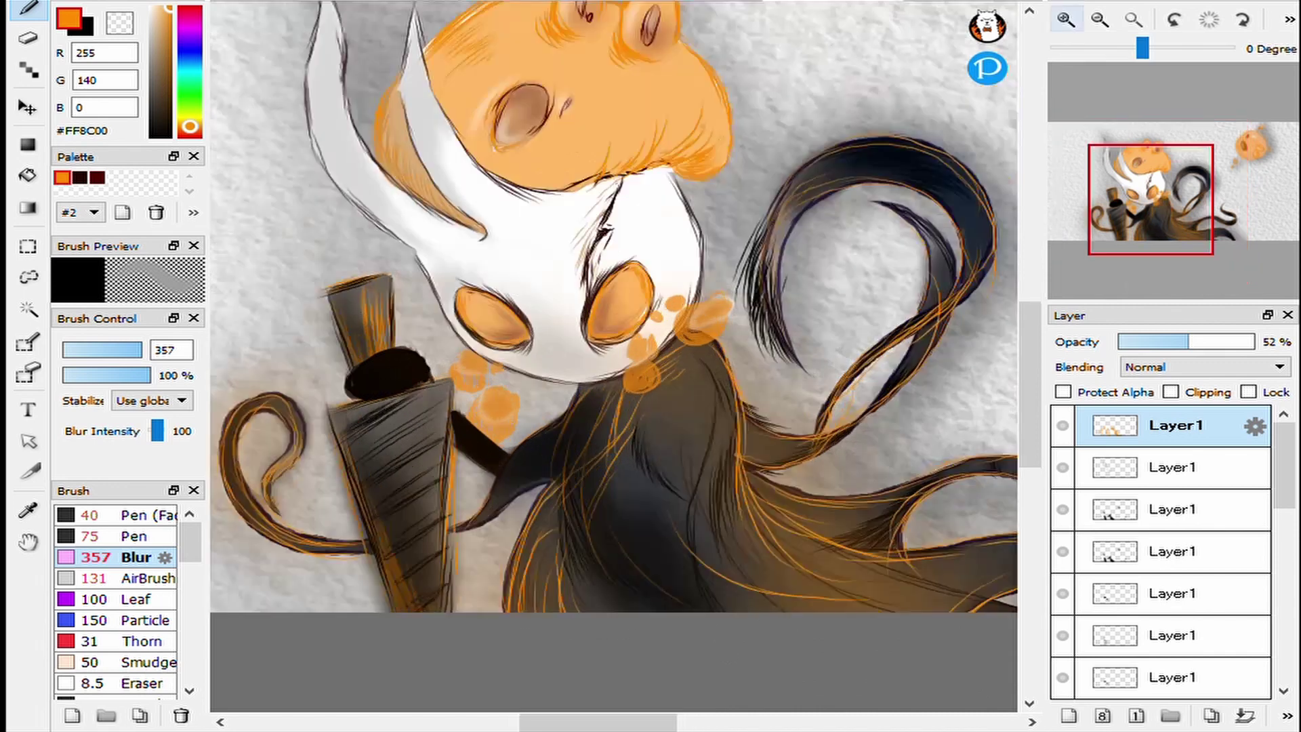
Erase fine strands from the orange glow across the cloak and tentacles using the size 4 pen with transparent colour.
{"action": "left_click", "coordinate": [129, 515]}
{"action": "double_click", "coordinate": [172, 350]}
{"action": "type", "text": "4"}
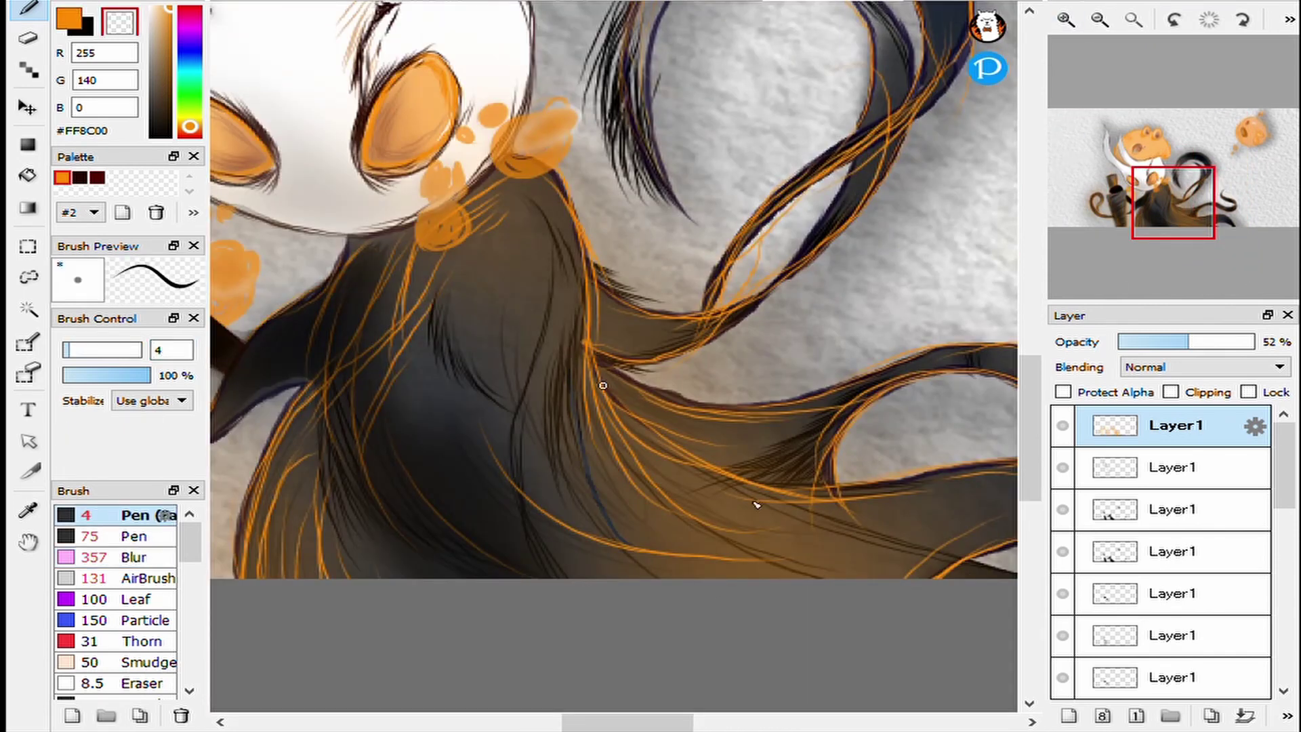
{"action": "left_click_drag", "start_coordinate": [815, 575], "coordinate": [742, 377]}
{"action": "left_click_drag", "start_coordinate": [1159, 197], "coordinate": [1193, 205]}
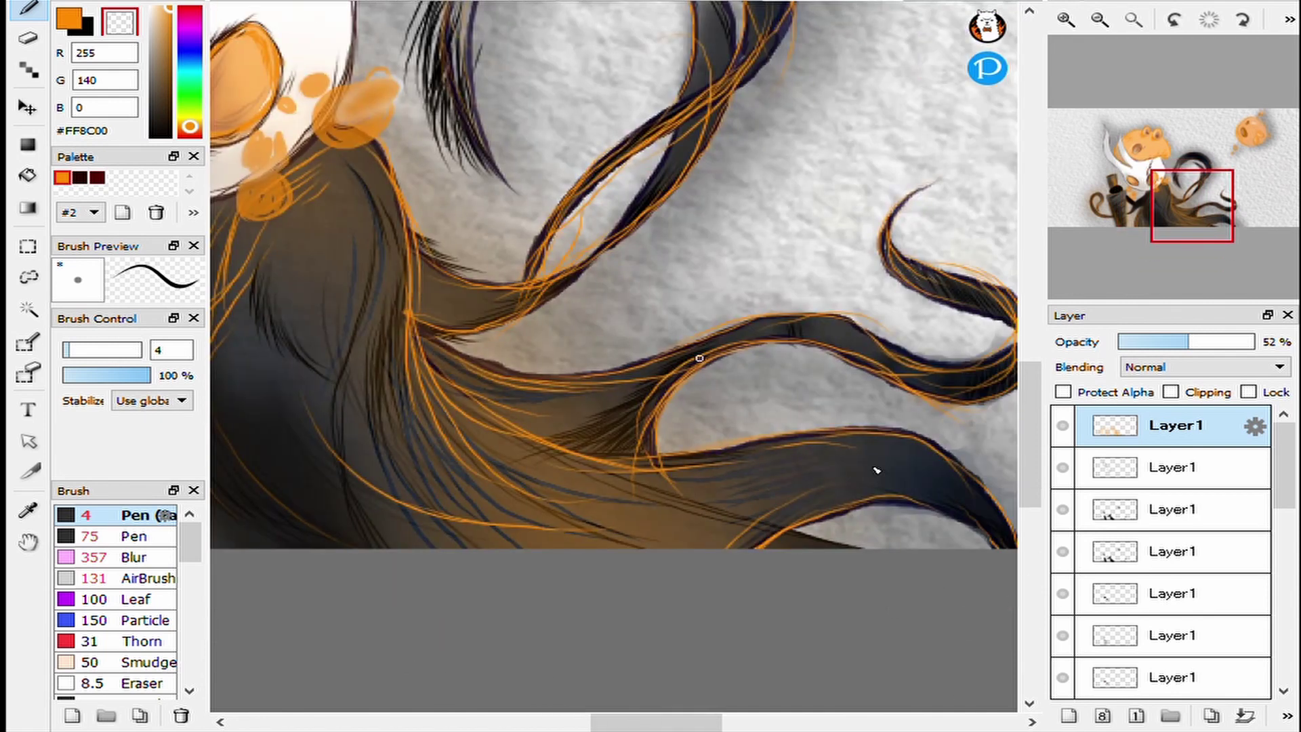
Reduce the orange glow layer's opacity to 18%.
{"action": "key", "text": "ctrl+0"}
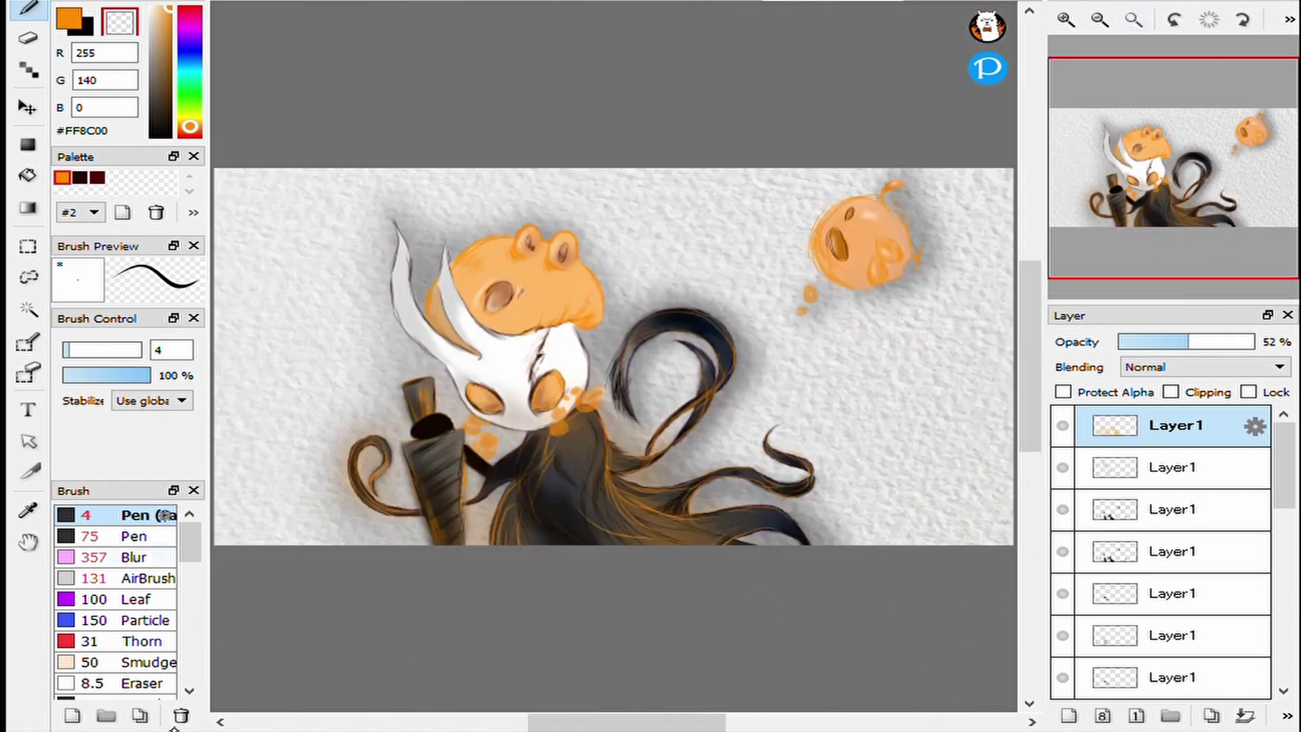
{"action": "left_click", "coordinate": [1151, 341]}
{"action": "left_click", "coordinate": [1142, 342]}
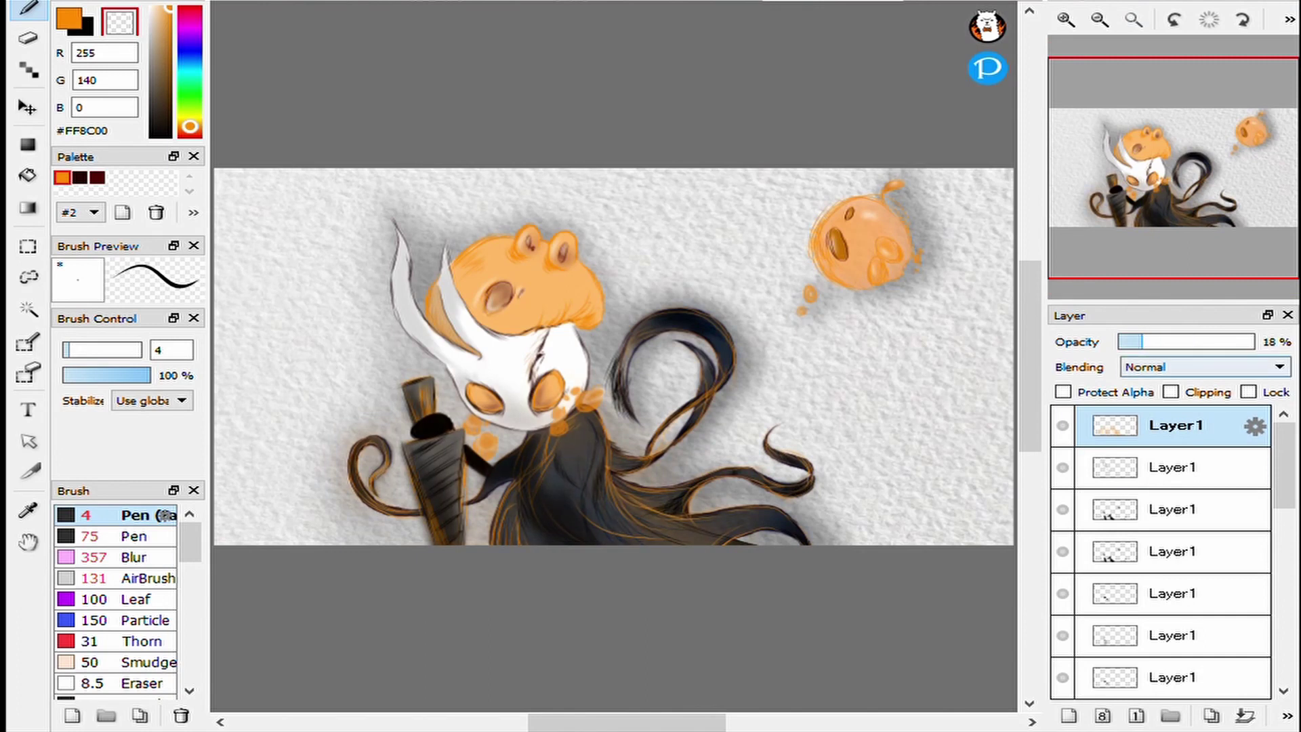
Airbrush a faint orange glow onto the mask's lower edge, hand and blade handle at size 46 and 6% opacity.
{"action": "scroll", "coordinate": [444, 396], "scroll_direction": "up", "scroll_amount": 3}
{"action": "left_click", "coordinate": [136, 578]}
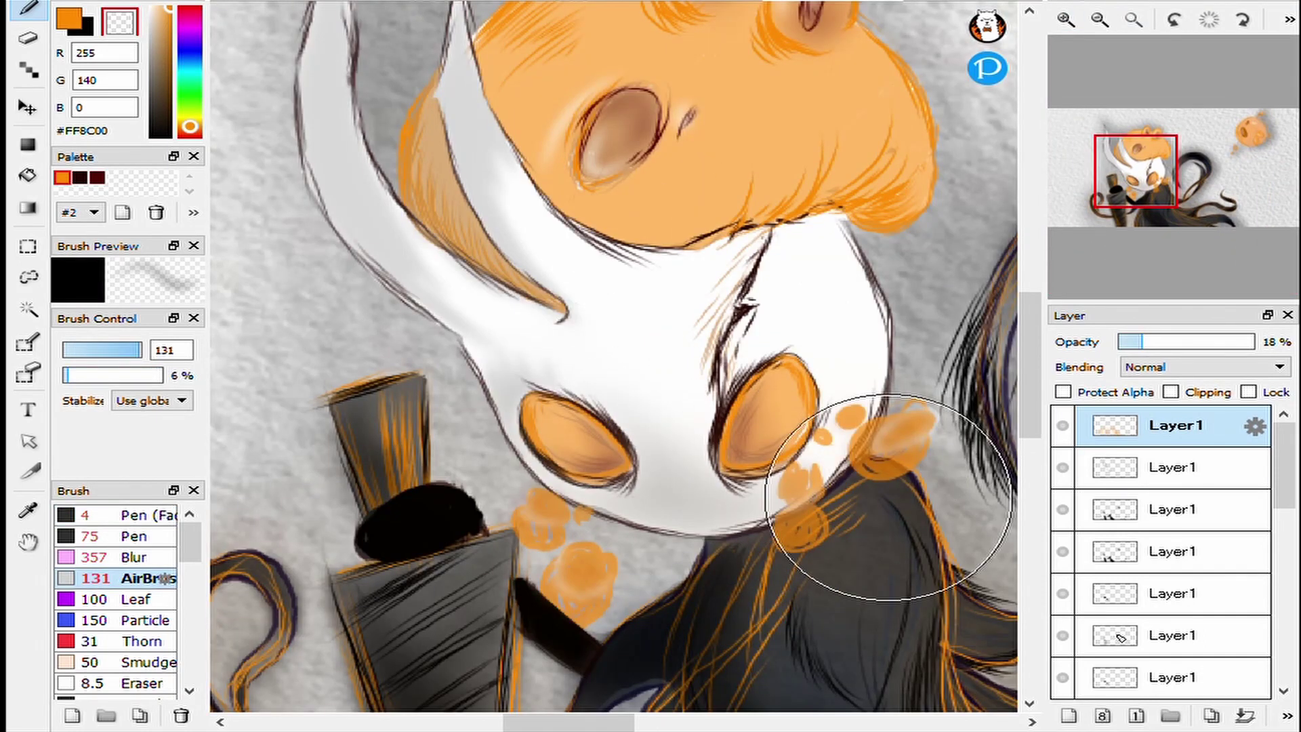
{"action": "key", "text": "bracketleft"}
{"action": "key", "text": "bracketleft"}
{"action": "key", "text": "bracketleft"}
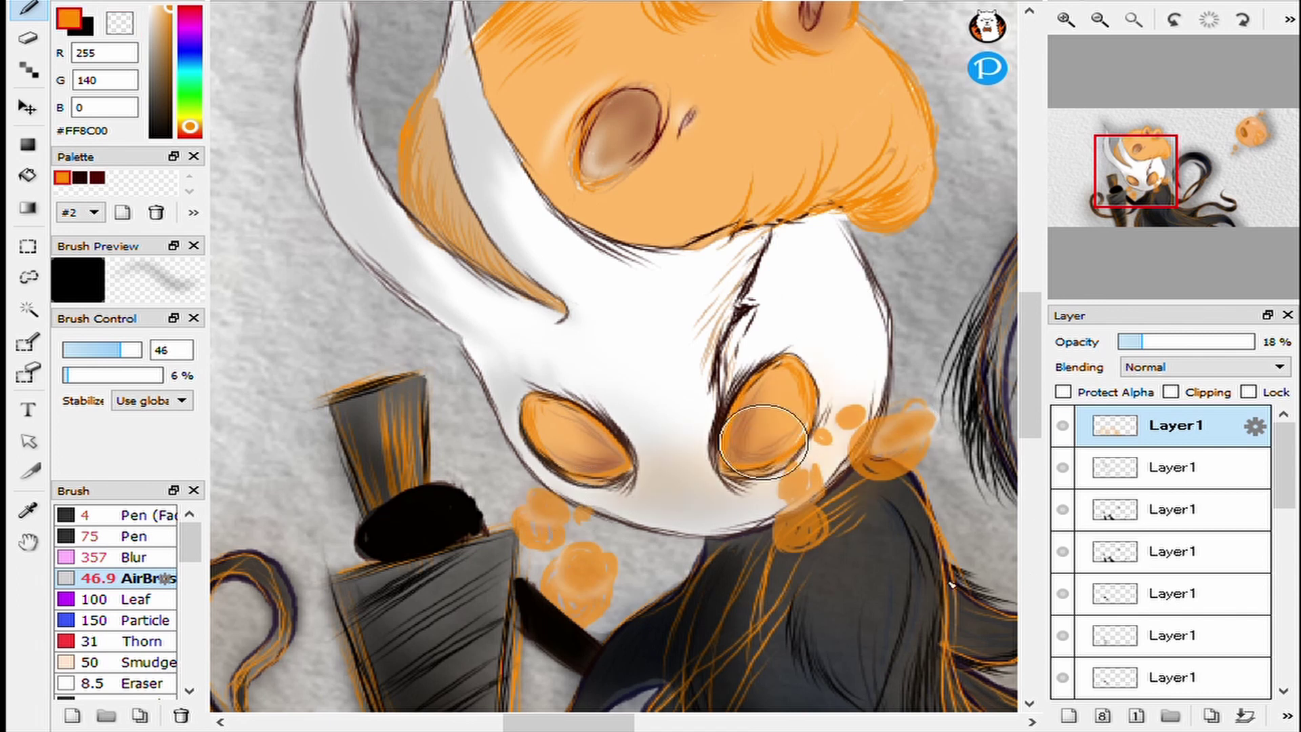
{"action": "mouse_move", "coordinate": [447, 522]}
{"action": "left_mouse_down"}
{"action": "mouse_move", "coordinate": [421, 517]}
{"action": "mouse_move", "coordinate": [414, 458]}
{"action": "left_mouse_up"}
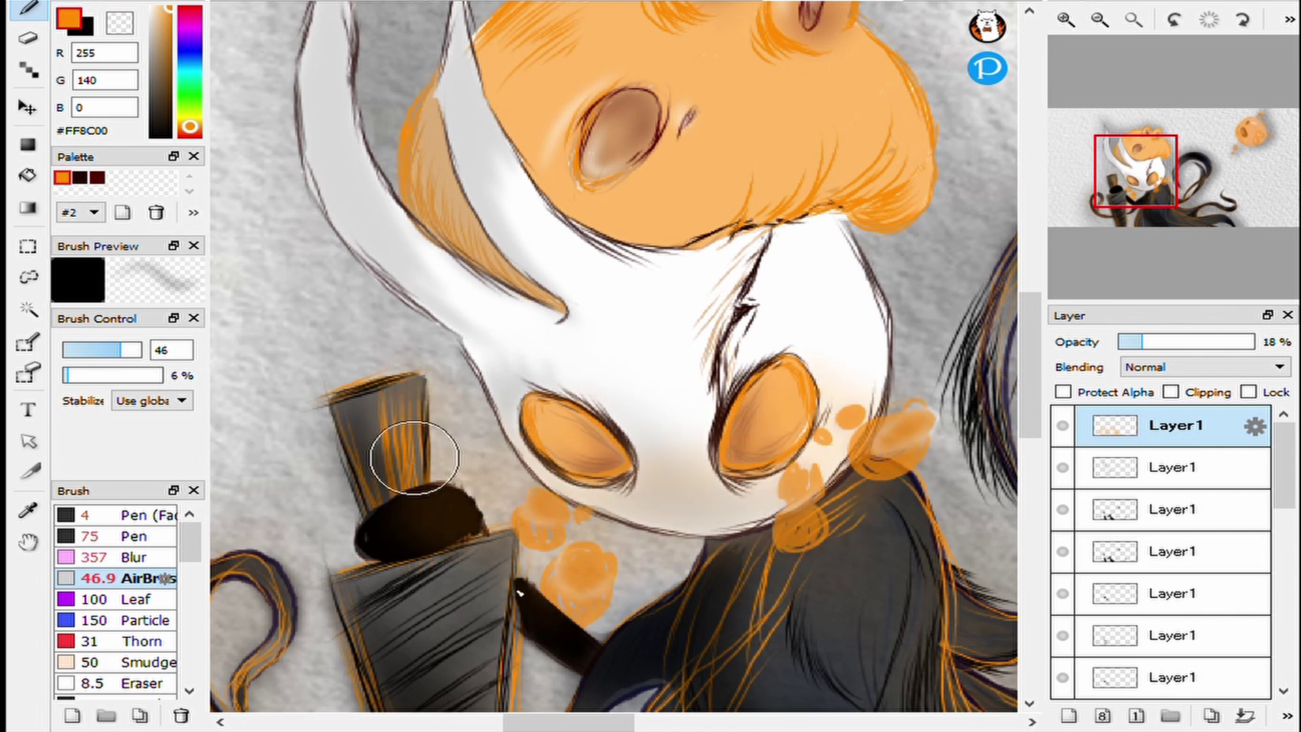
Soften the orange glow over the horns, mask and large tentacle with the Blur brush at sizes 100 and 160.
{"action": "scroll", "coordinate": [567, 431], "scroll_direction": "down", "scroll_amount": 3}
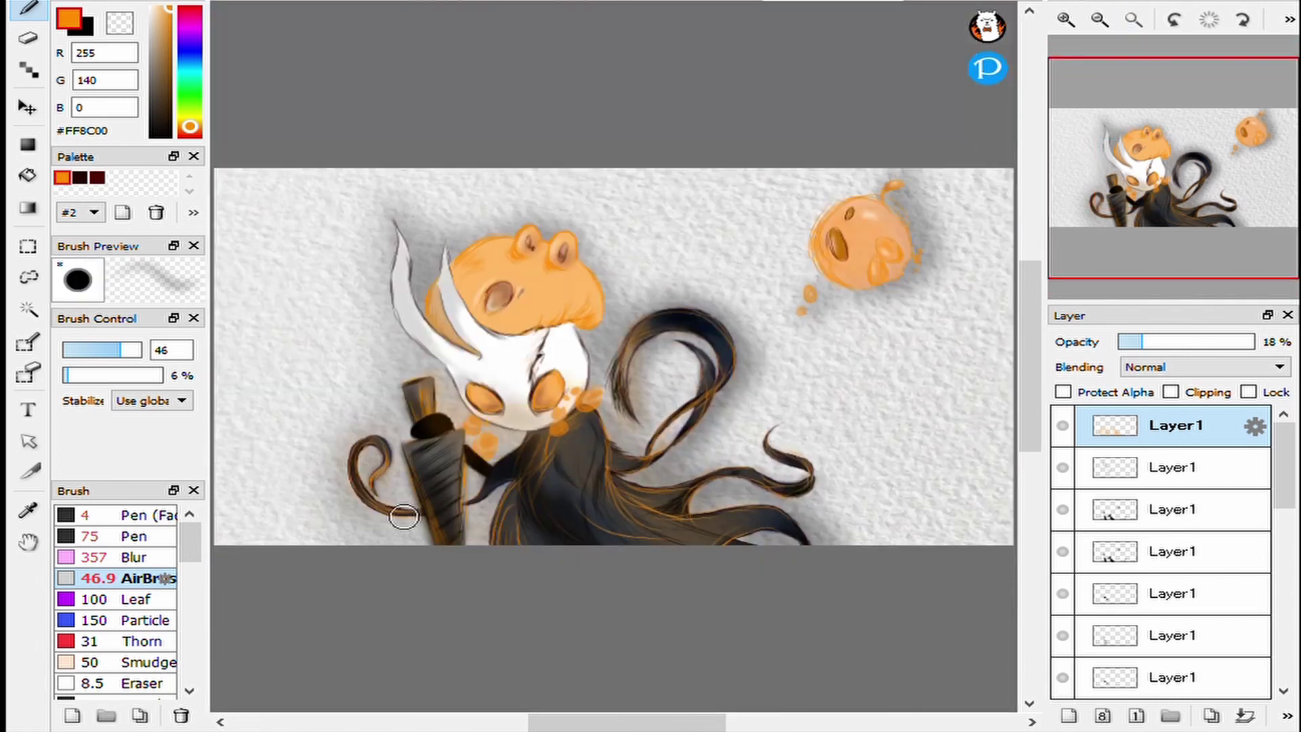
{"action": "key", "text": "b"}
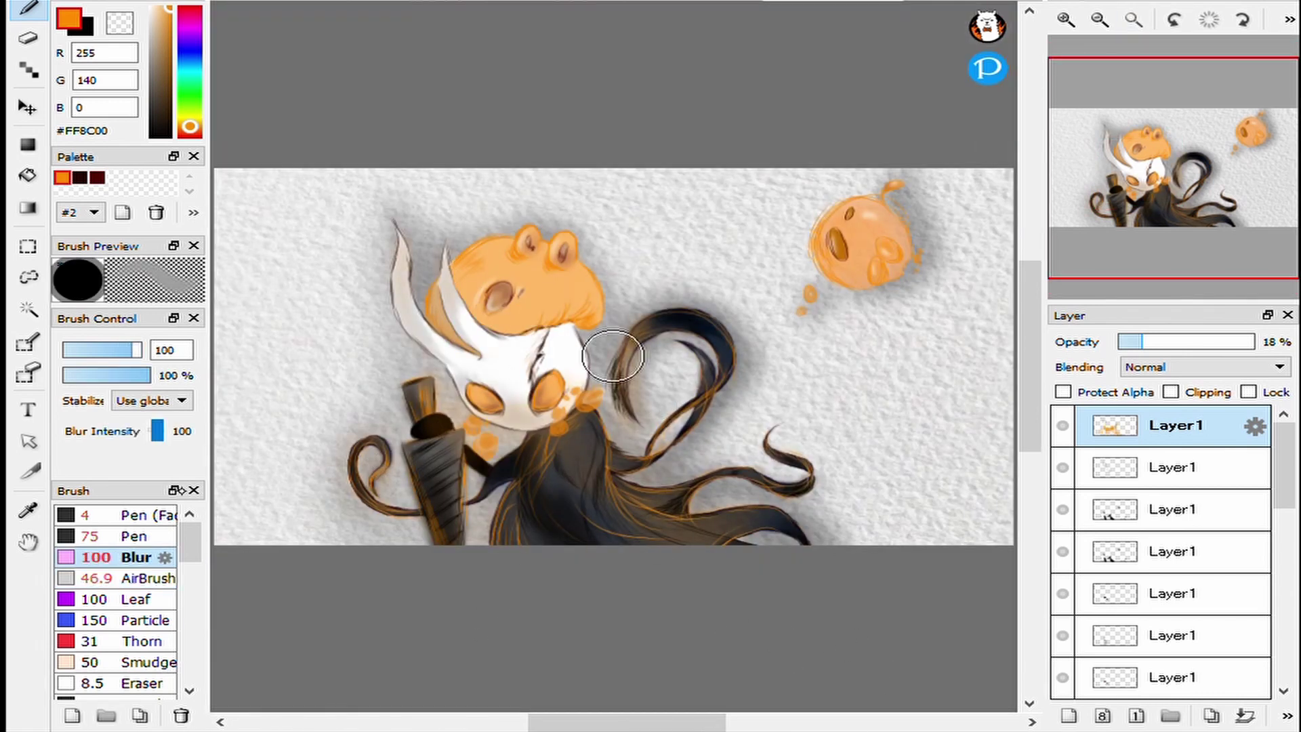
{"action": "left_click_drag", "start_coordinate": [446, 271], "coordinate": [559, 366]}
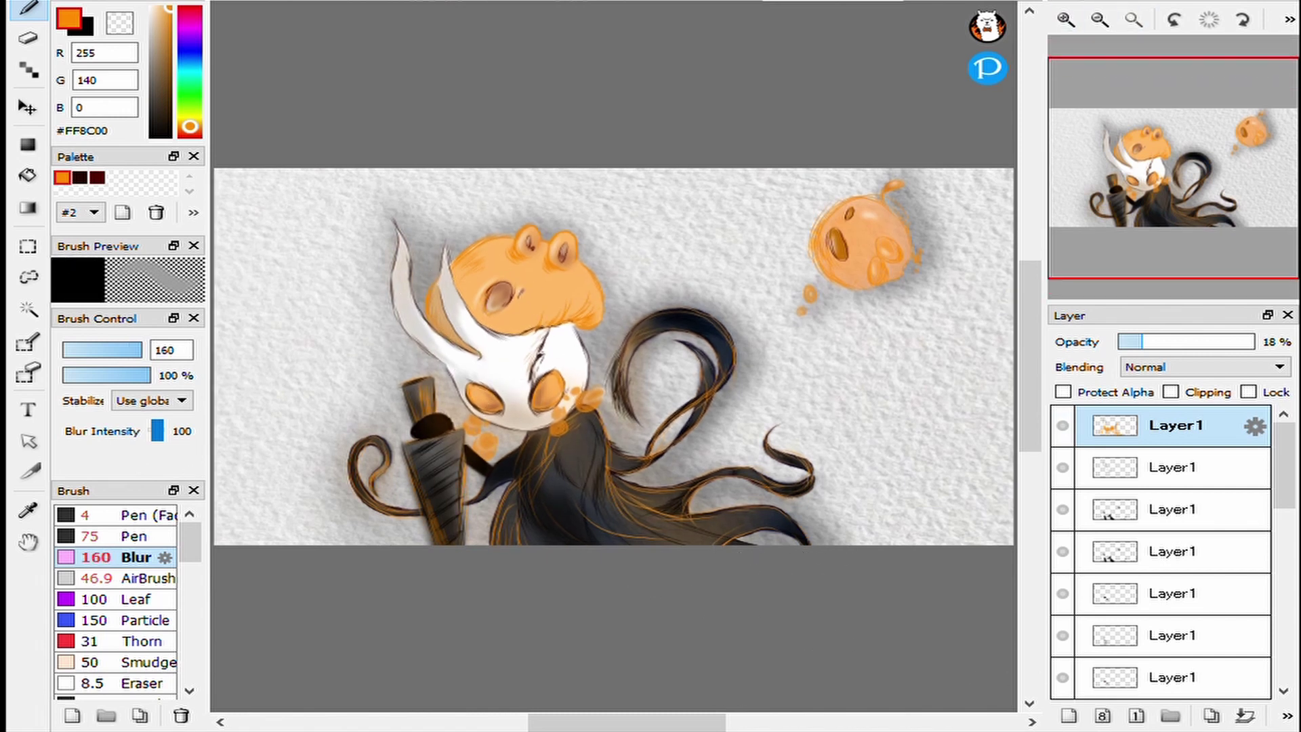
On a new top layer, handwrite the artist's signature in orange beside the curled tentacle tip with the size 2 pen.
{"action": "scroll", "coordinate": [820, 512], "scroll_direction": "up", "scroll_amount": 5}
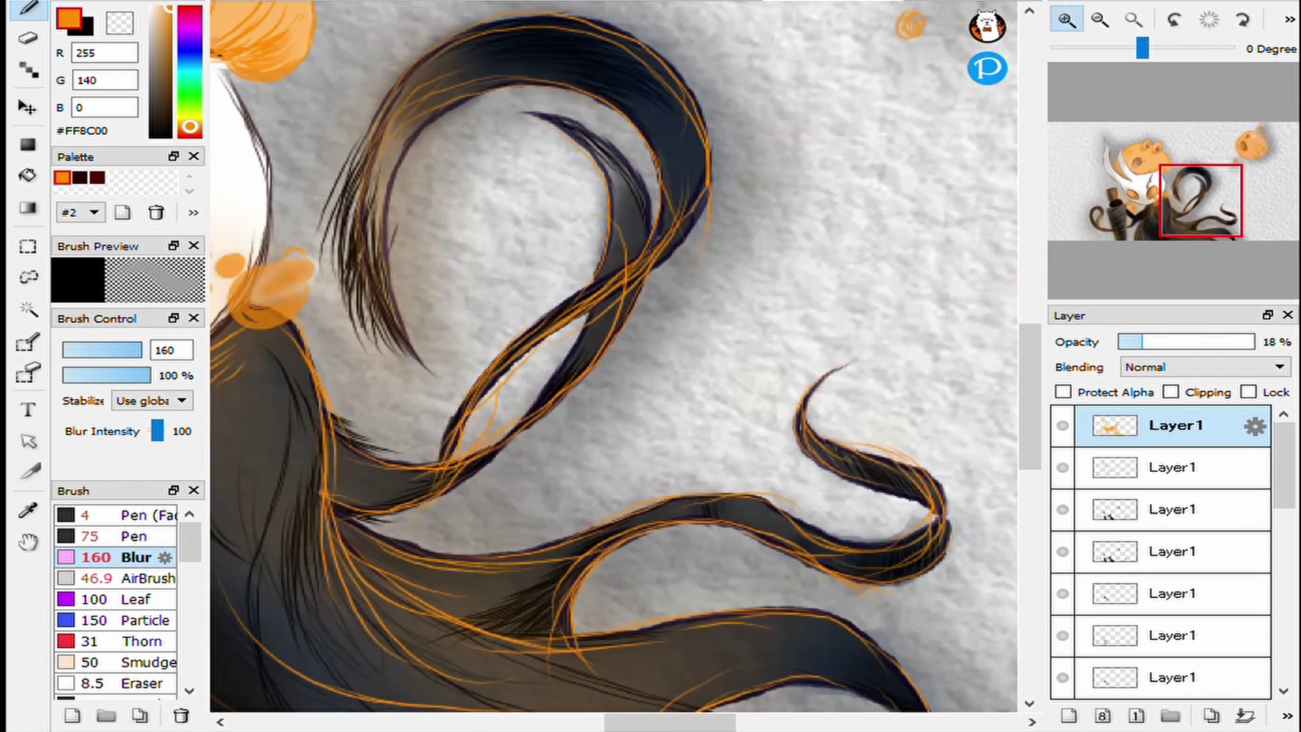
{"action": "key", "text": "ctrl+shift+n"}
{"action": "scroll", "coordinate": [613, 352], "scroll_direction": "up", "scroll_amount": 4}
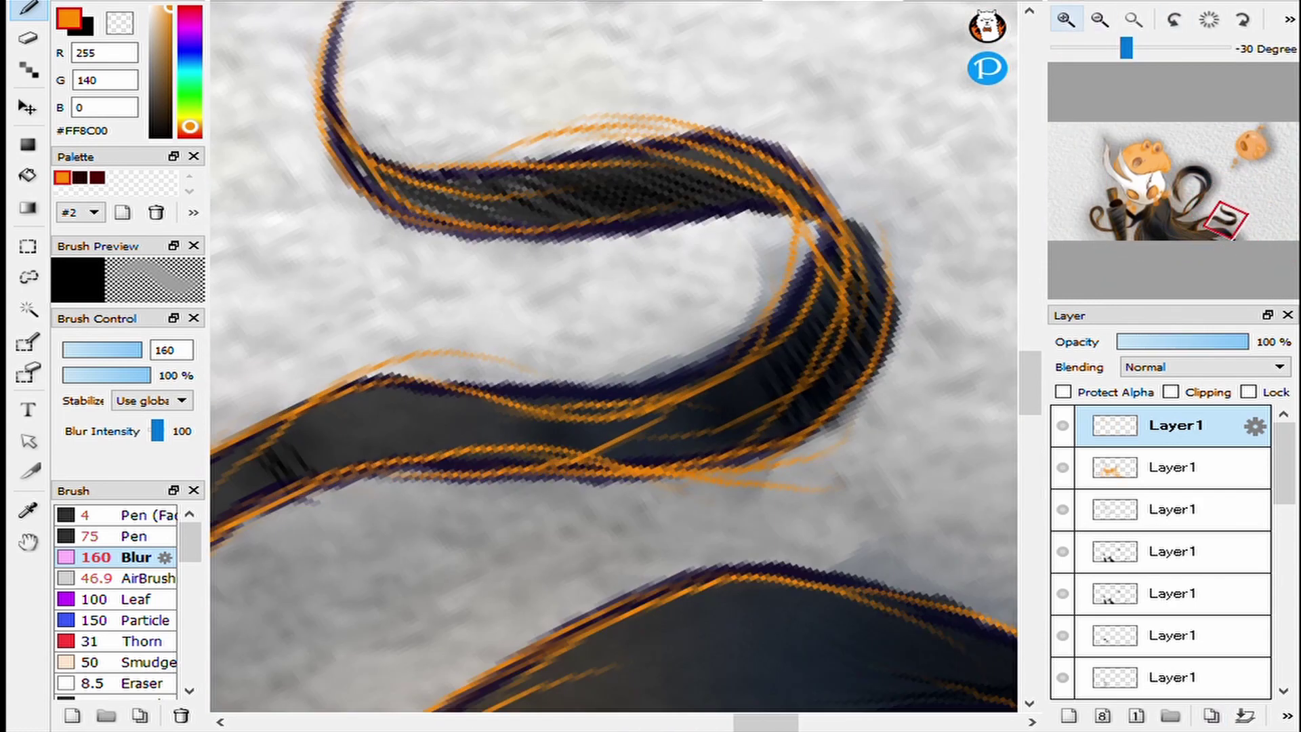
{"action": "left_click", "coordinate": [166, 515]}
{"action": "left_click_drag", "start_coordinate": [441, 498], "coordinate": [732, 498]}
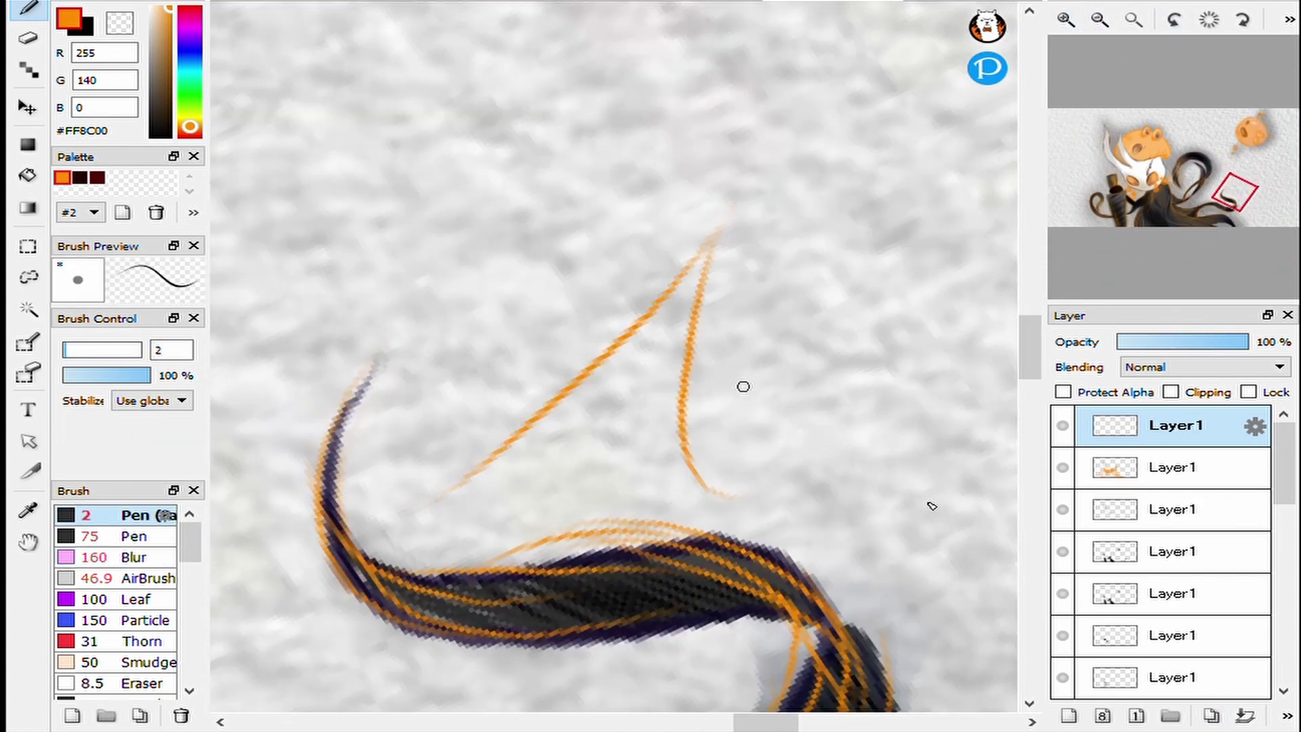
{"action": "left_click_drag", "start_coordinate": [556, 400], "coordinate": [719, 374]}
{"action": "left_click_drag", "start_coordinate": [728, 383], "coordinate": [762, 416]}
{"action": "left_click_drag", "start_coordinate": [773, 482], "coordinate": [780, 474]}
{"action": "mouse_move", "coordinate": [742, 461]}
{"action": "left_mouse_down"}
{"action": "mouse_move", "coordinate": [779, 436]}
{"action": "mouse_move", "coordinate": [885, 502]}
{"action": "left_mouse_up"}
{"action": "left_click_drag", "start_coordinate": [834, 683], "coordinate": [305, 673]}
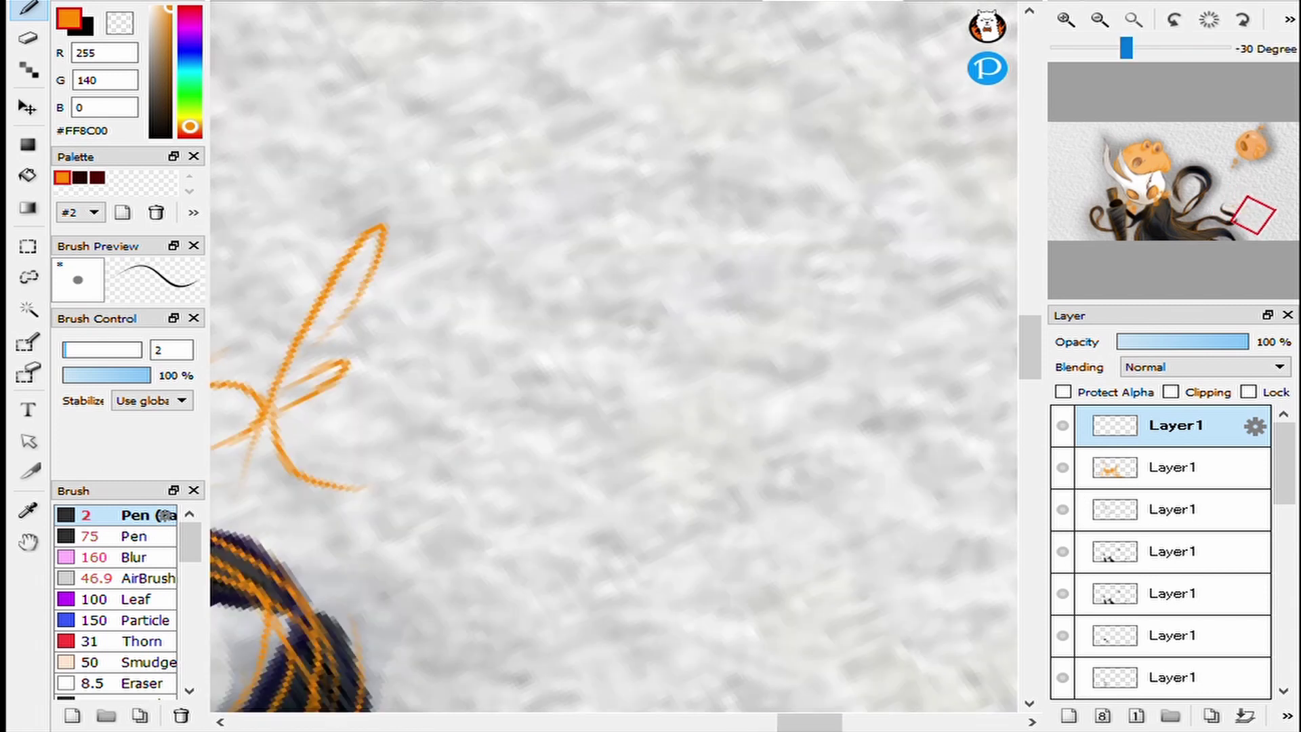
{"action": "mouse_move", "coordinate": [552, 288]}
{"action": "left_mouse_down"}
{"action": "mouse_move", "coordinate": [476, 601]}
{"action": "mouse_move", "coordinate": [732, 345]}
{"action": "mouse_move", "coordinate": [718, 650]}
{"action": "left_mouse_up"}
{"action": "scroll", "coordinate": [871, 488], "scroll_direction": "down", "scroll_amount": 5}
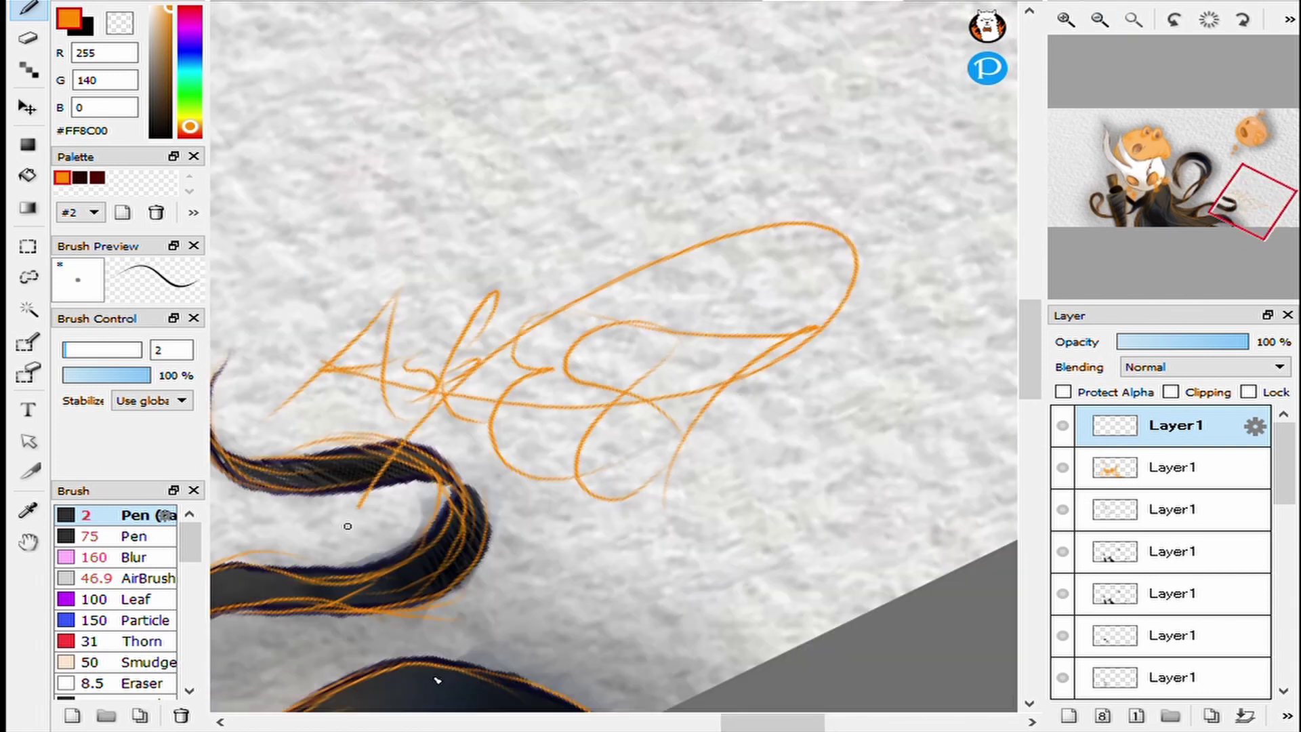
Strengthen the signature by duplicating its layer and merging the copies into one.
{"action": "left_click", "coordinate": [1244, 716]}
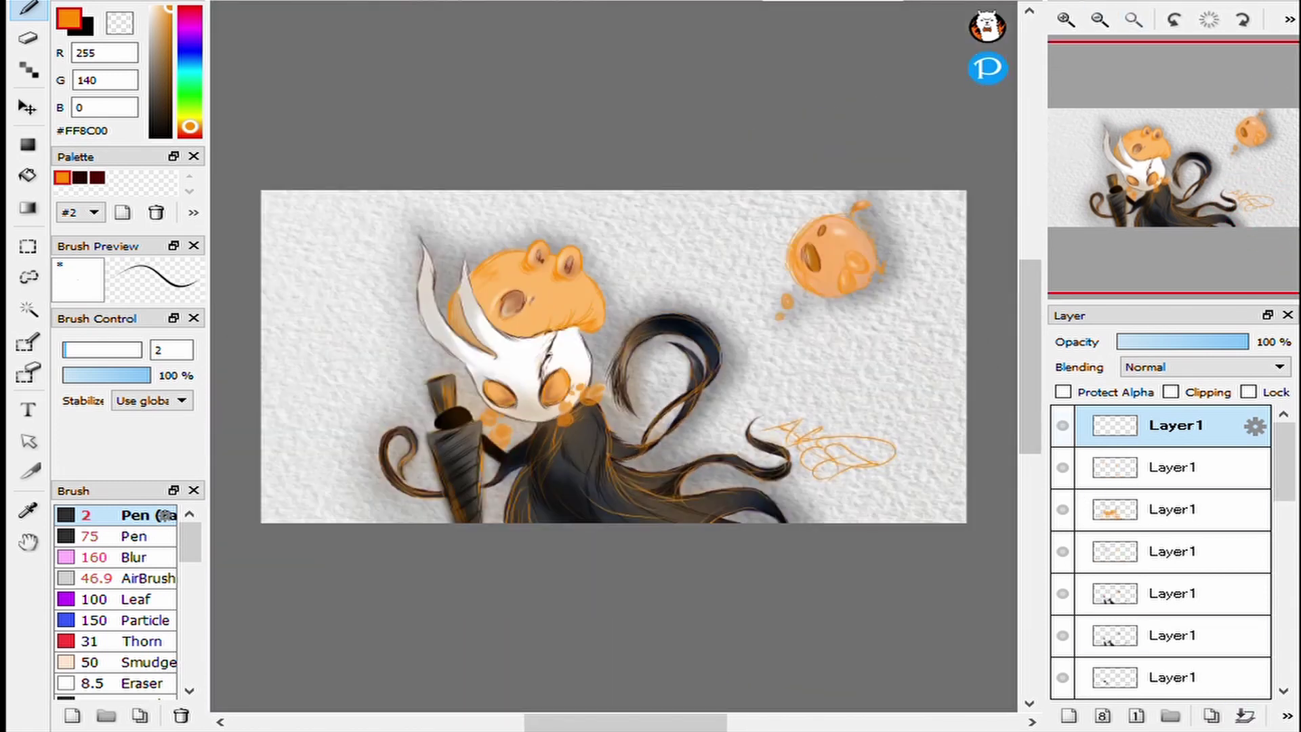
{"action": "left_click", "coordinate": [1243, 716]}
{"action": "left_click", "coordinate": [1244, 716]}
Transform the signature to a smaller size and place it against the curled tentacle tip.
{"action": "key", "text": "ctrl+t"}
{"action": "scroll", "coordinate": [610, 353], "scroll_direction": "up", "scroll_amount": 5}
{"action": "scroll", "coordinate": [938, 221], "scroll_direction": "right", "scroll_amount": 5}
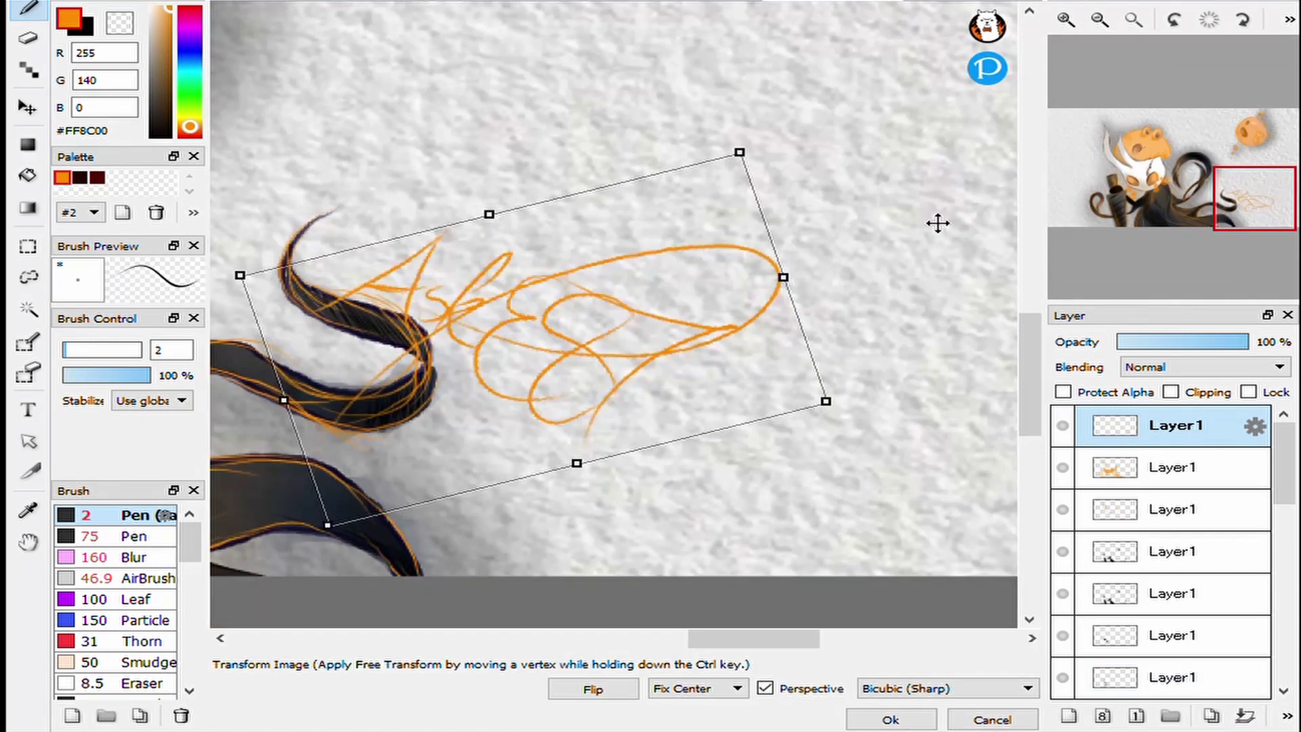
{"action": "mouse_move", "coordinate": [939, 221]}
{"action": "left_mouse_down"}
{"action": "mouse_move", "coordinate": [595, 364]}
{"action": "mouse_move", "coordinate": [552, 359]}
{"action": "left_mouse_up"}
{"action": "key", "text": "Return"}
{"action": "left_click", "coordinate": [1134, 19]}
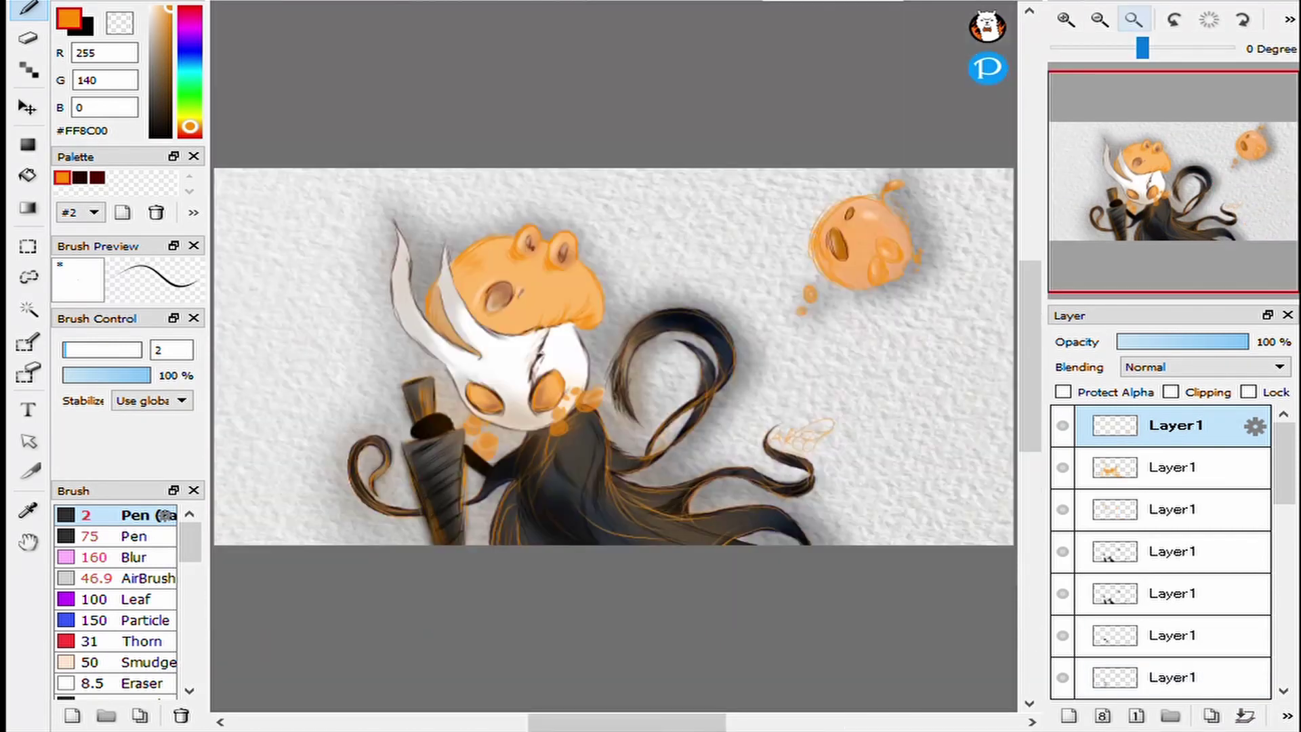